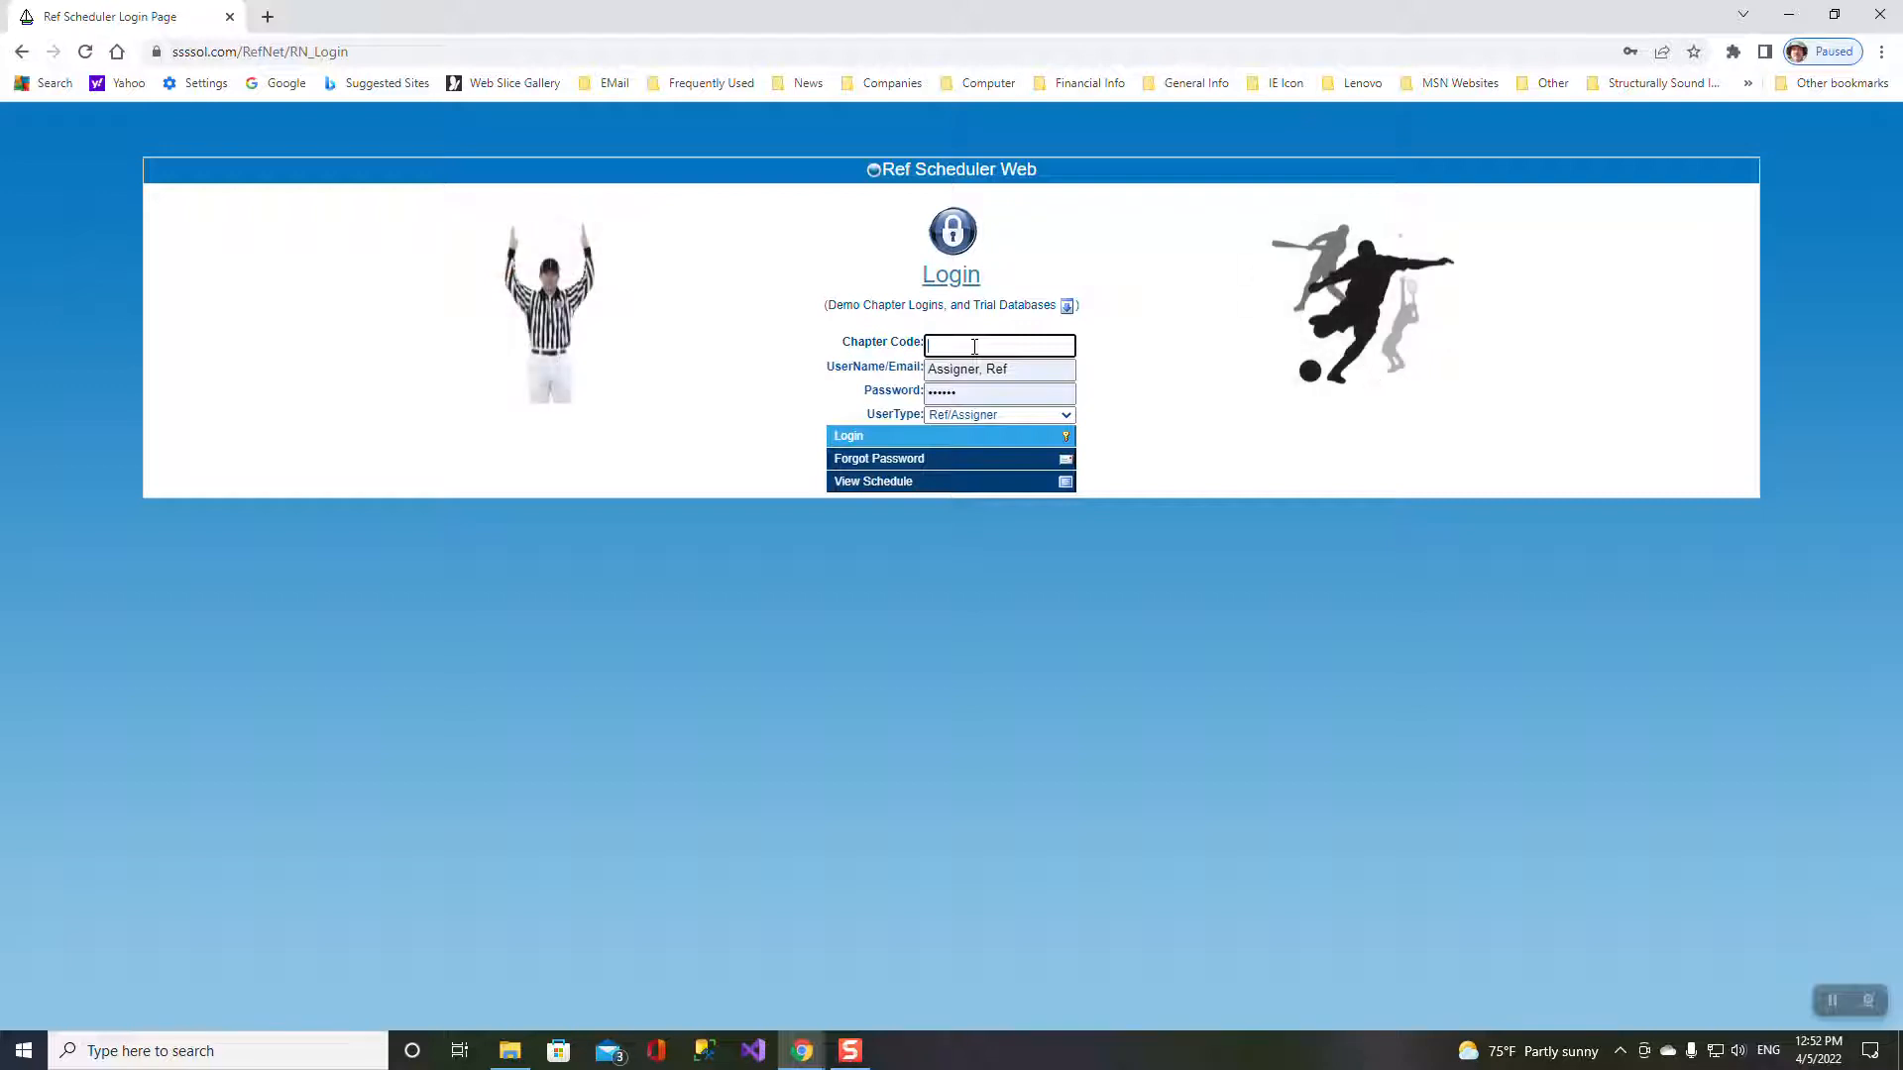
pyautogui.click(953, 170)
pyautogui.moveTo(1422, 129)
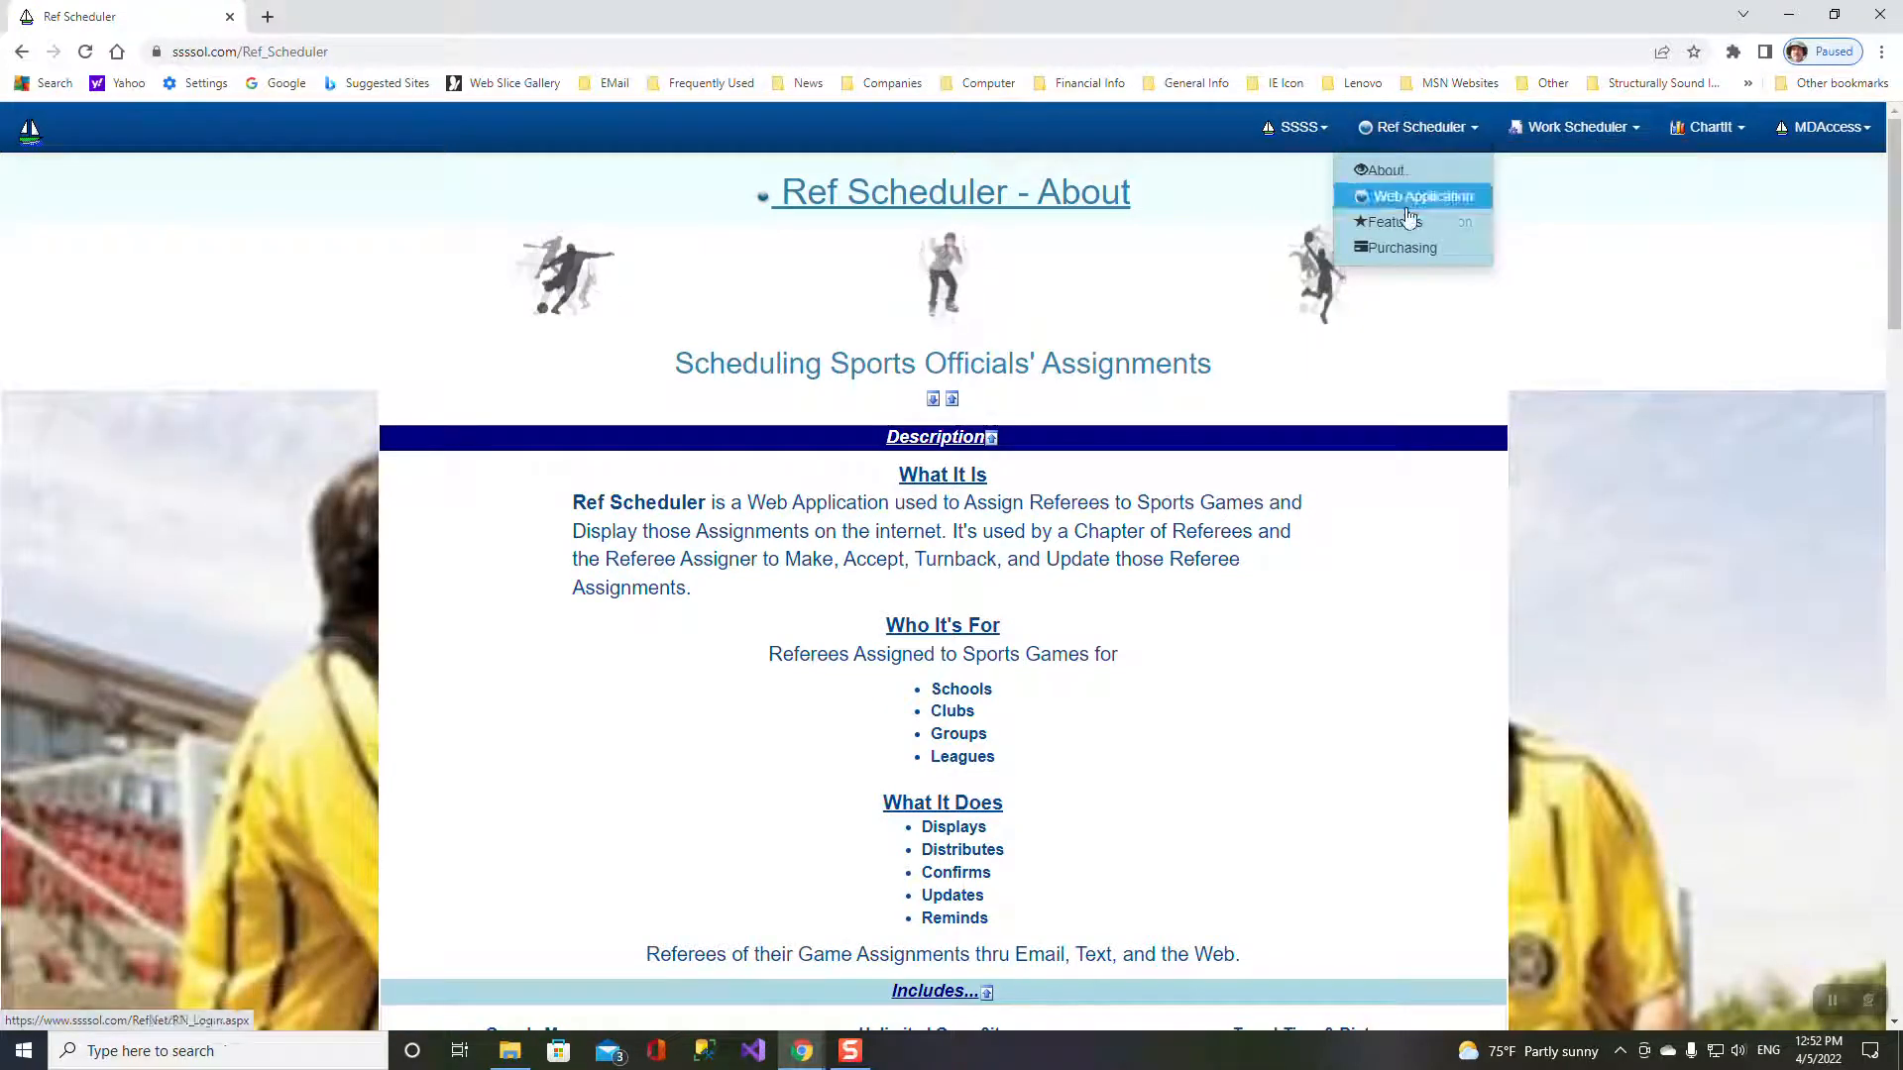
pyautogui.click(1402, 250)
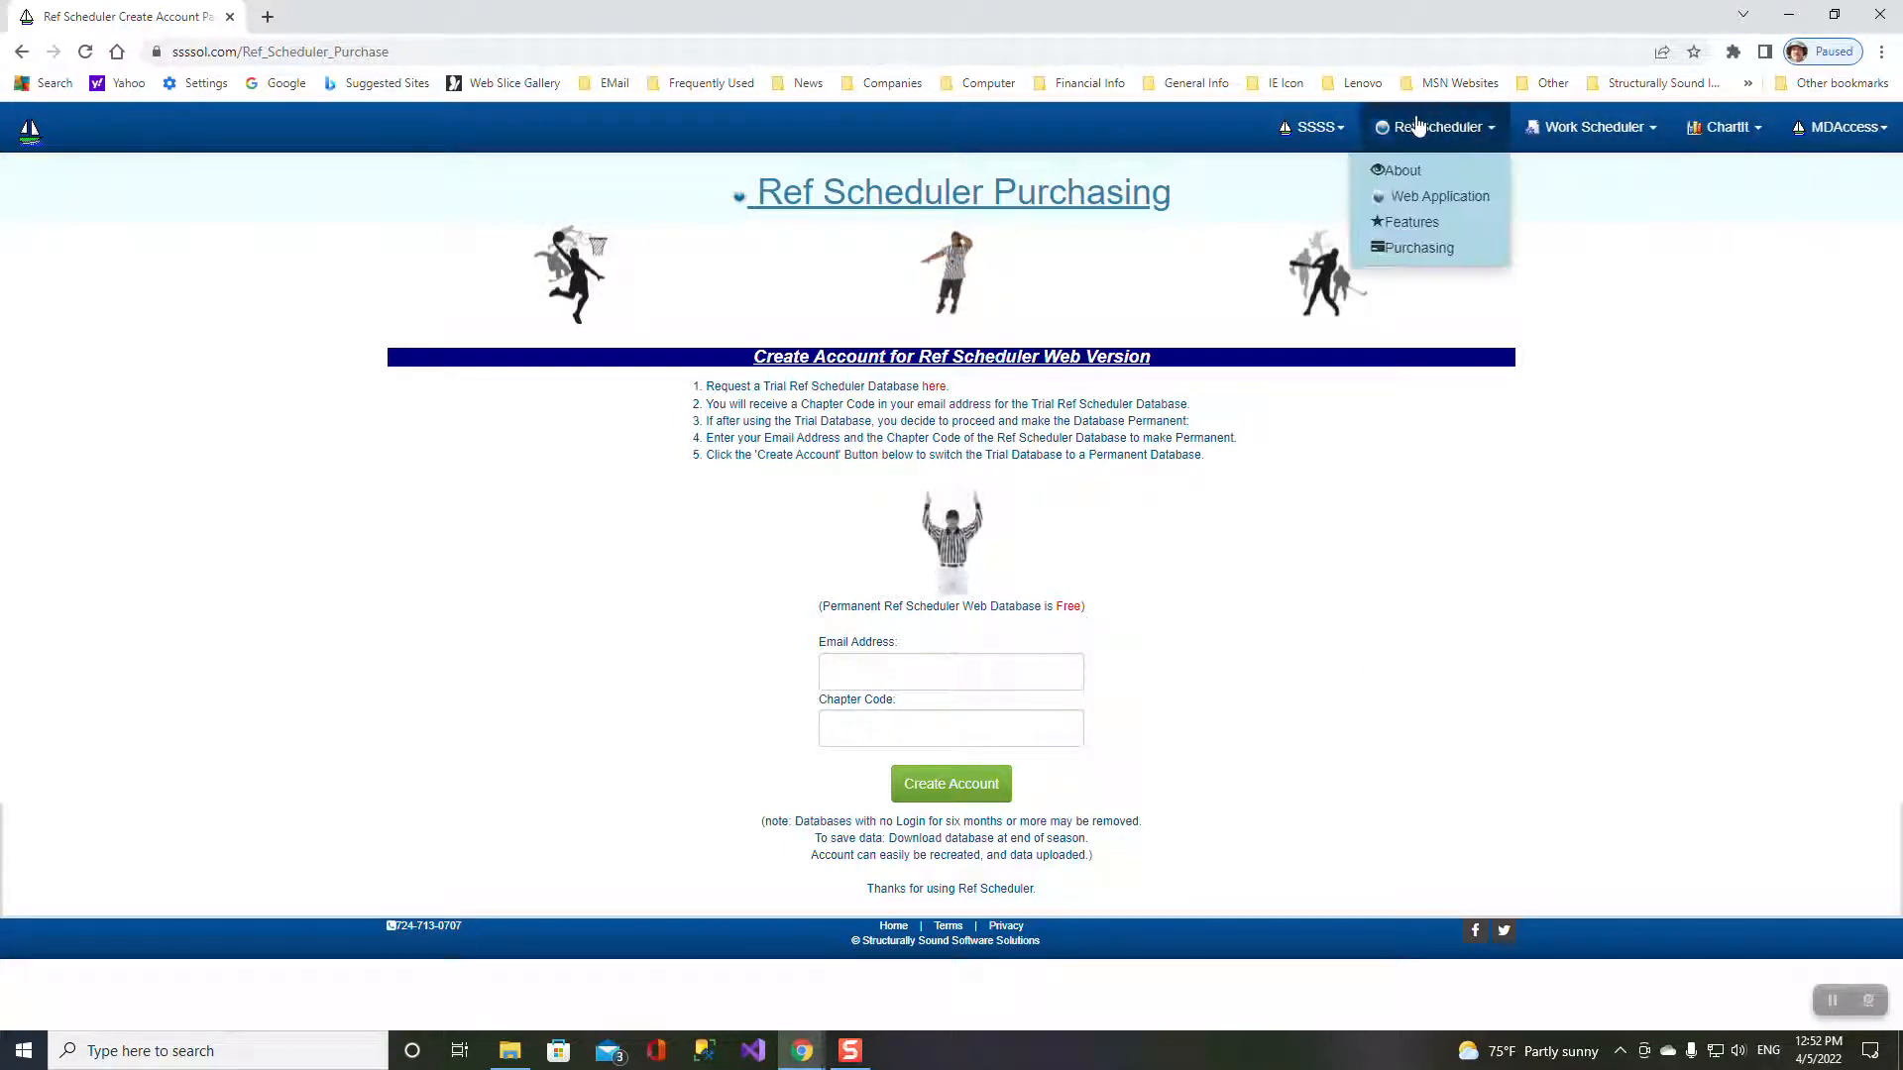
pyautogui.moveTo(1460, 133)
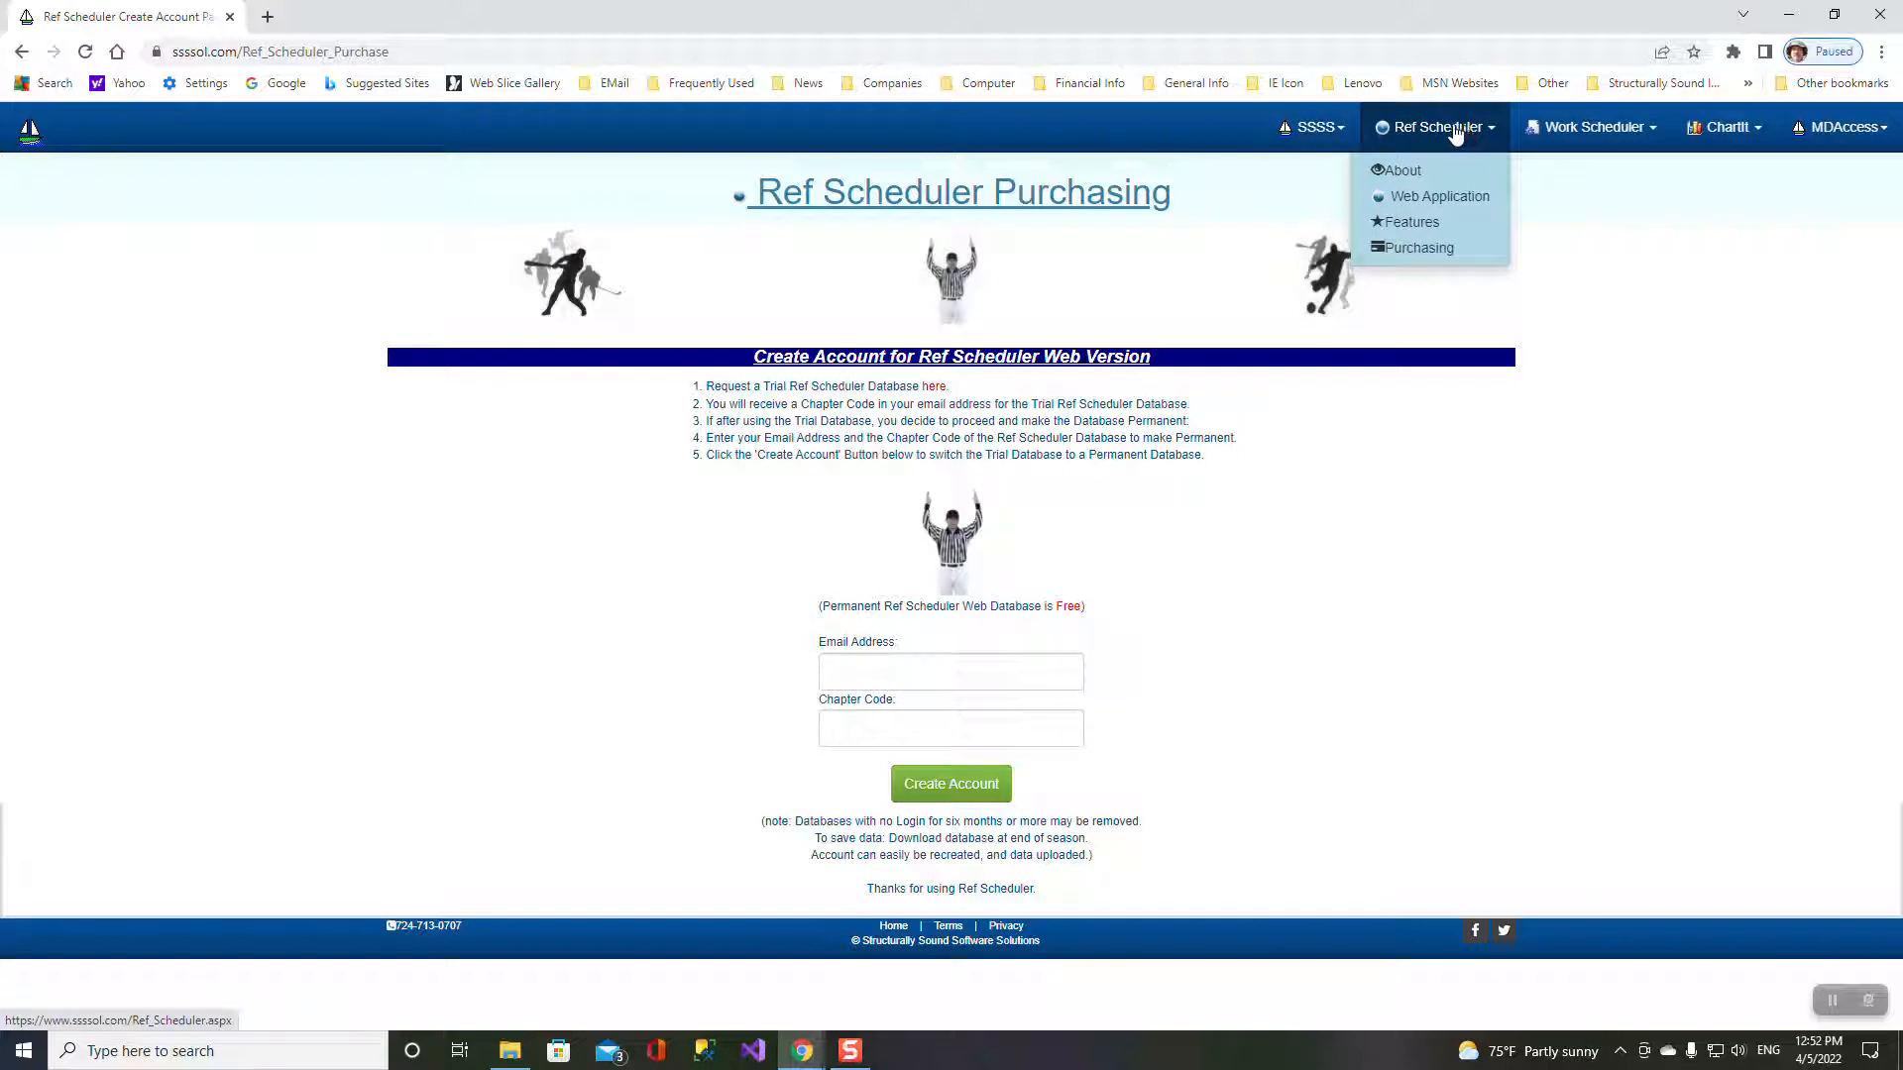
pyautogui.click(1420, 198)
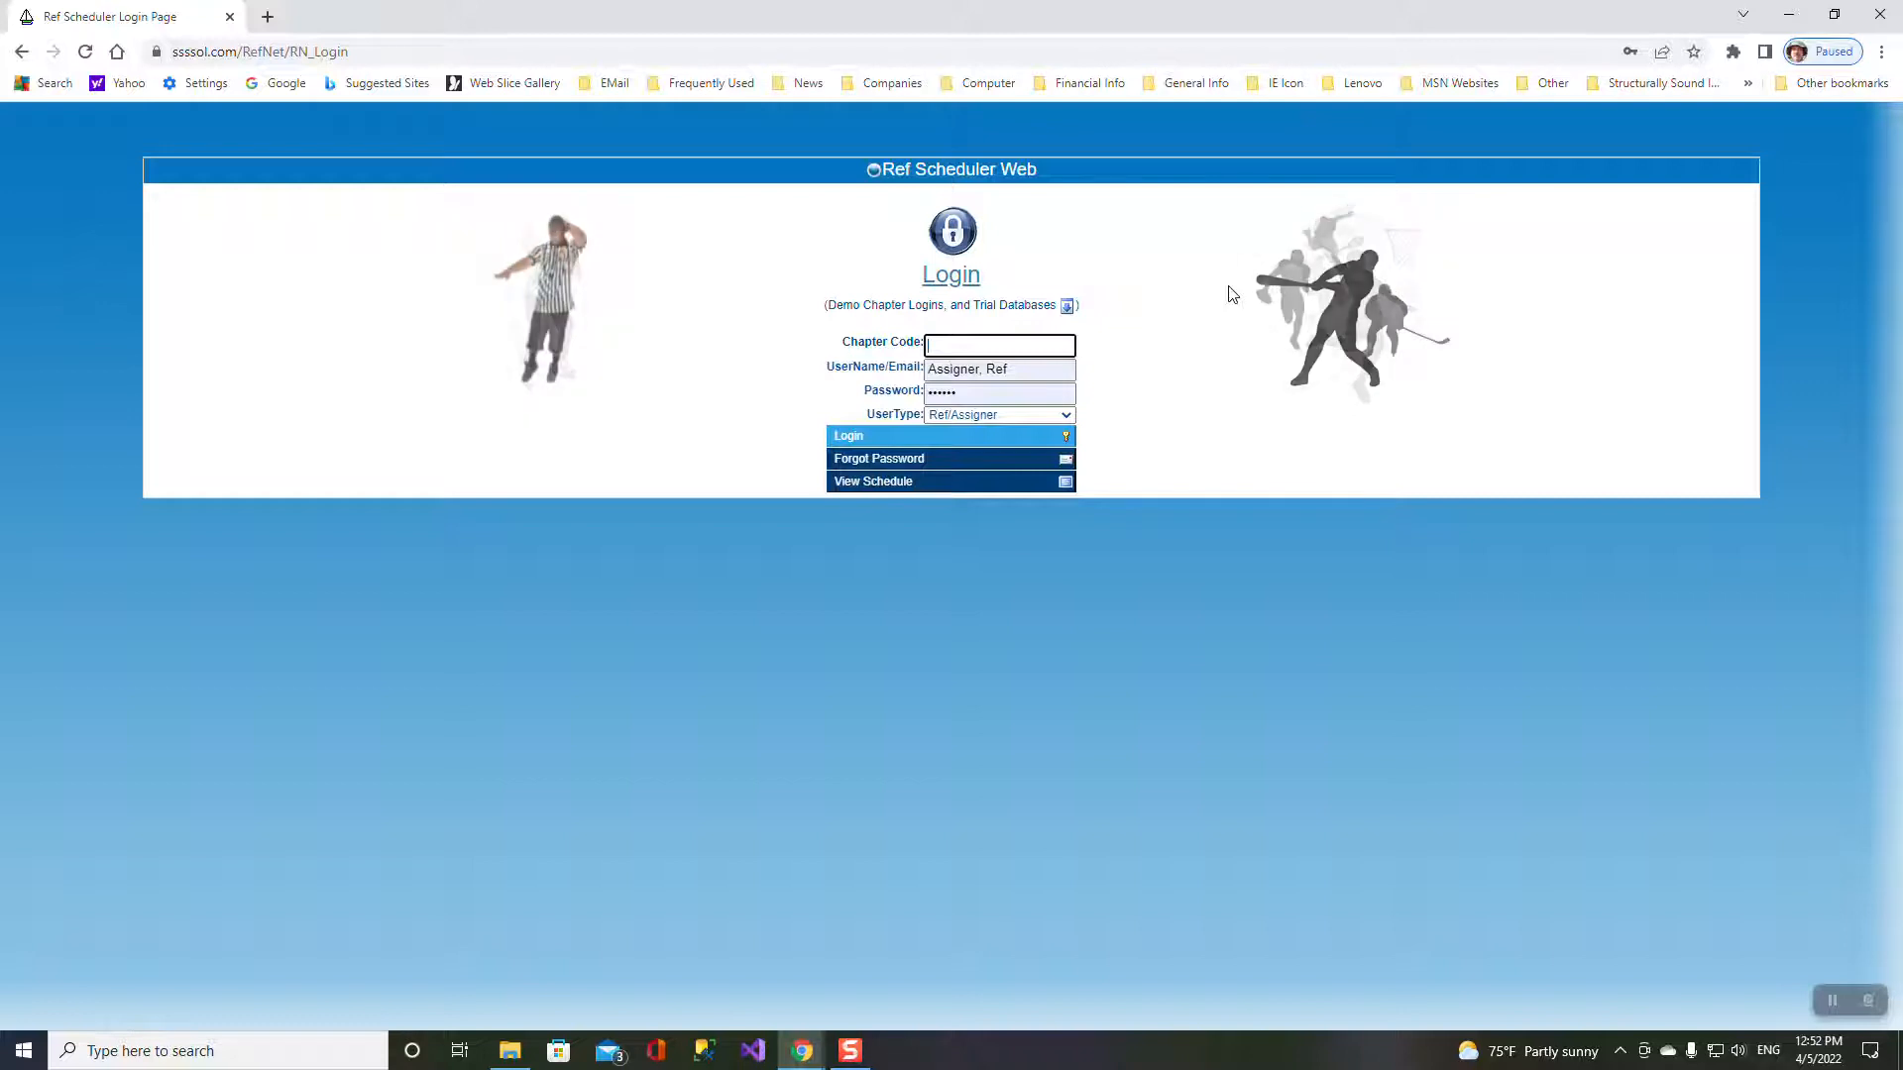
# - Log in with the trial chapter code to reach the empty All List – Games page
pyautogui.click(992, 348)
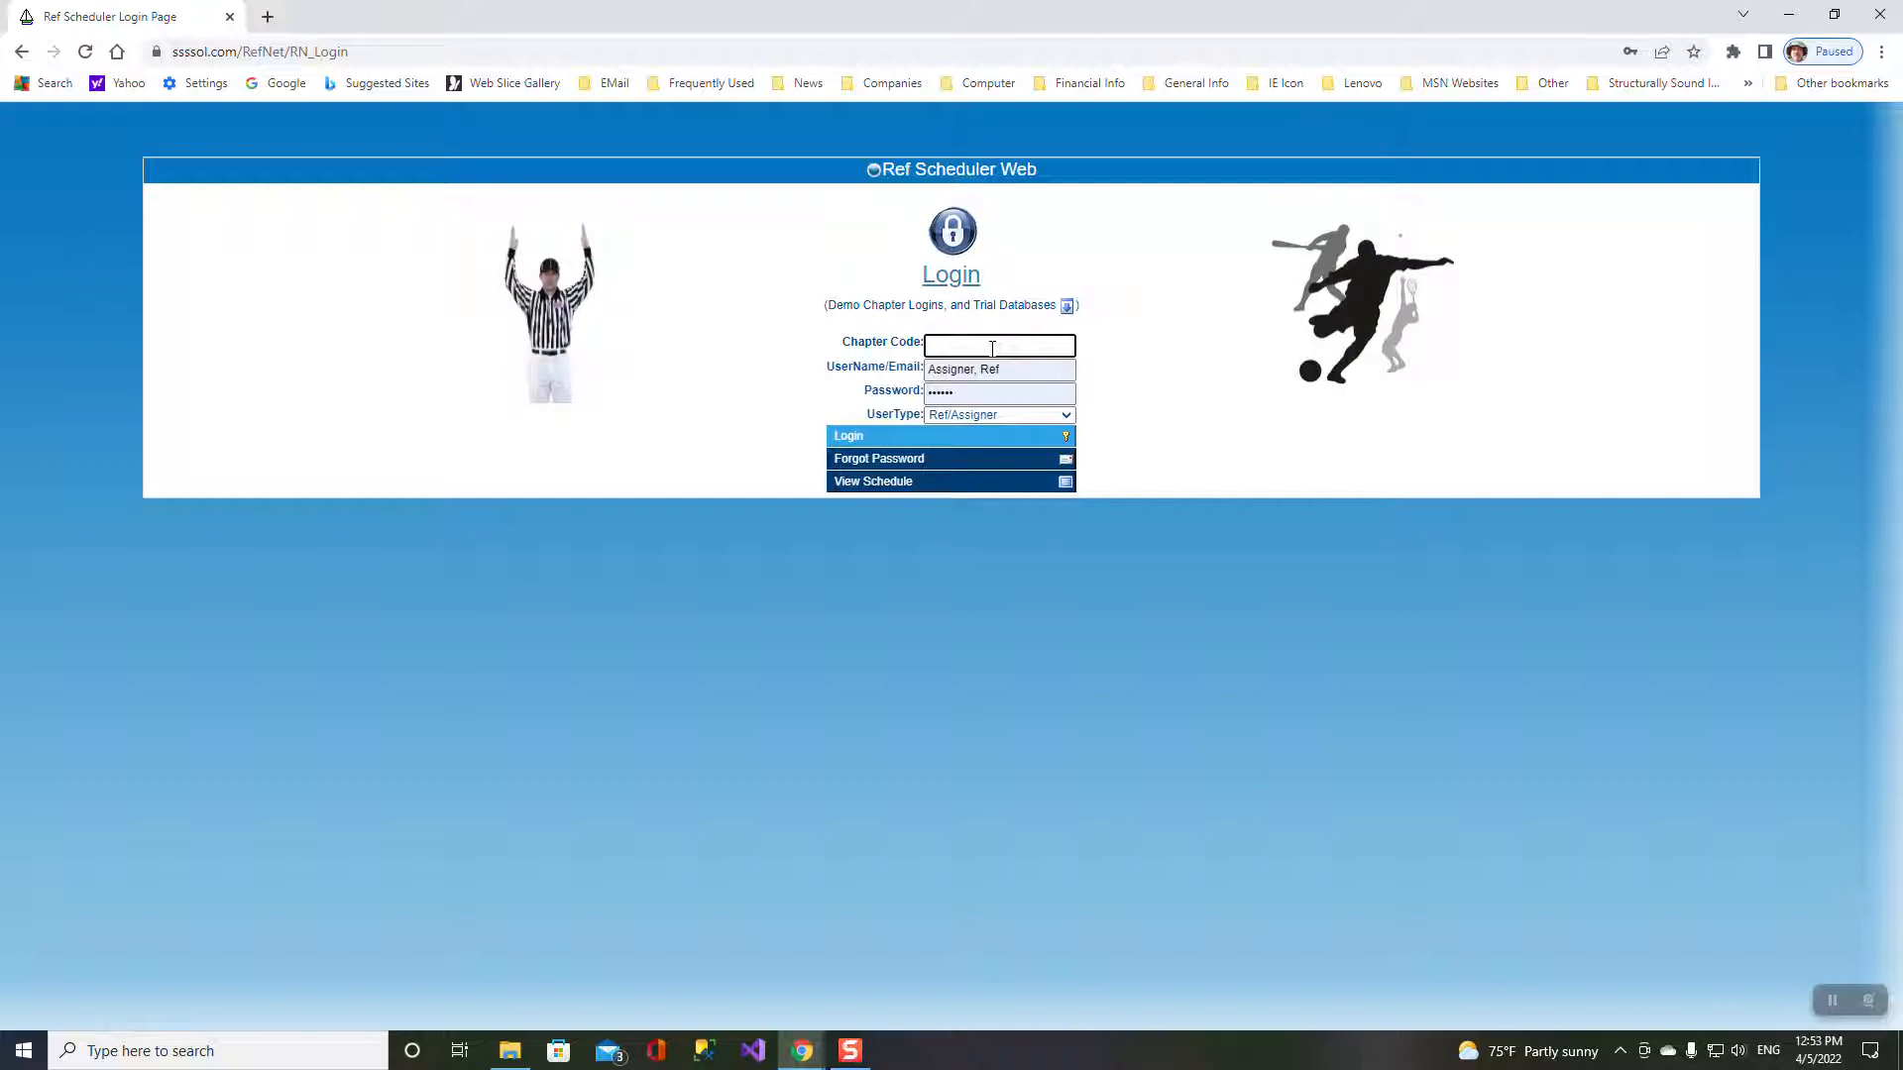
pyautogui.write('RS1')
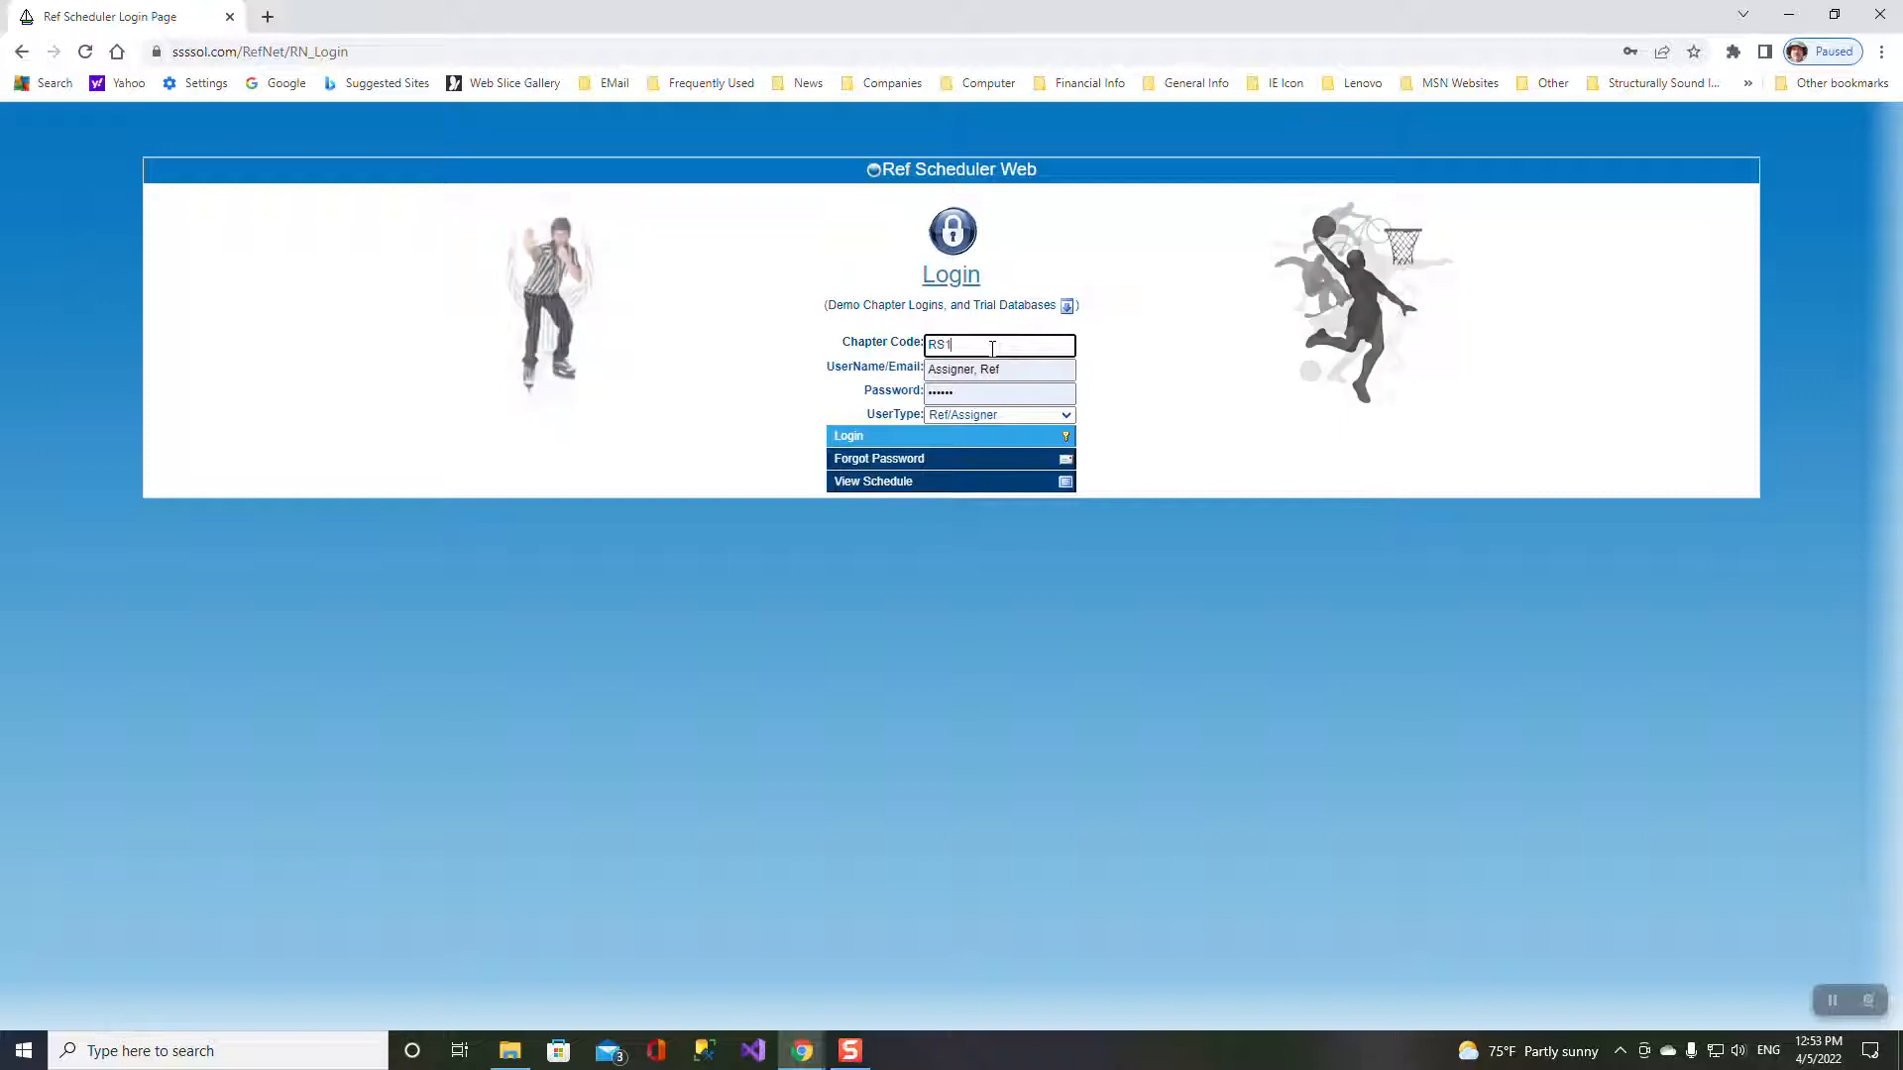
pyautogui.write('_')
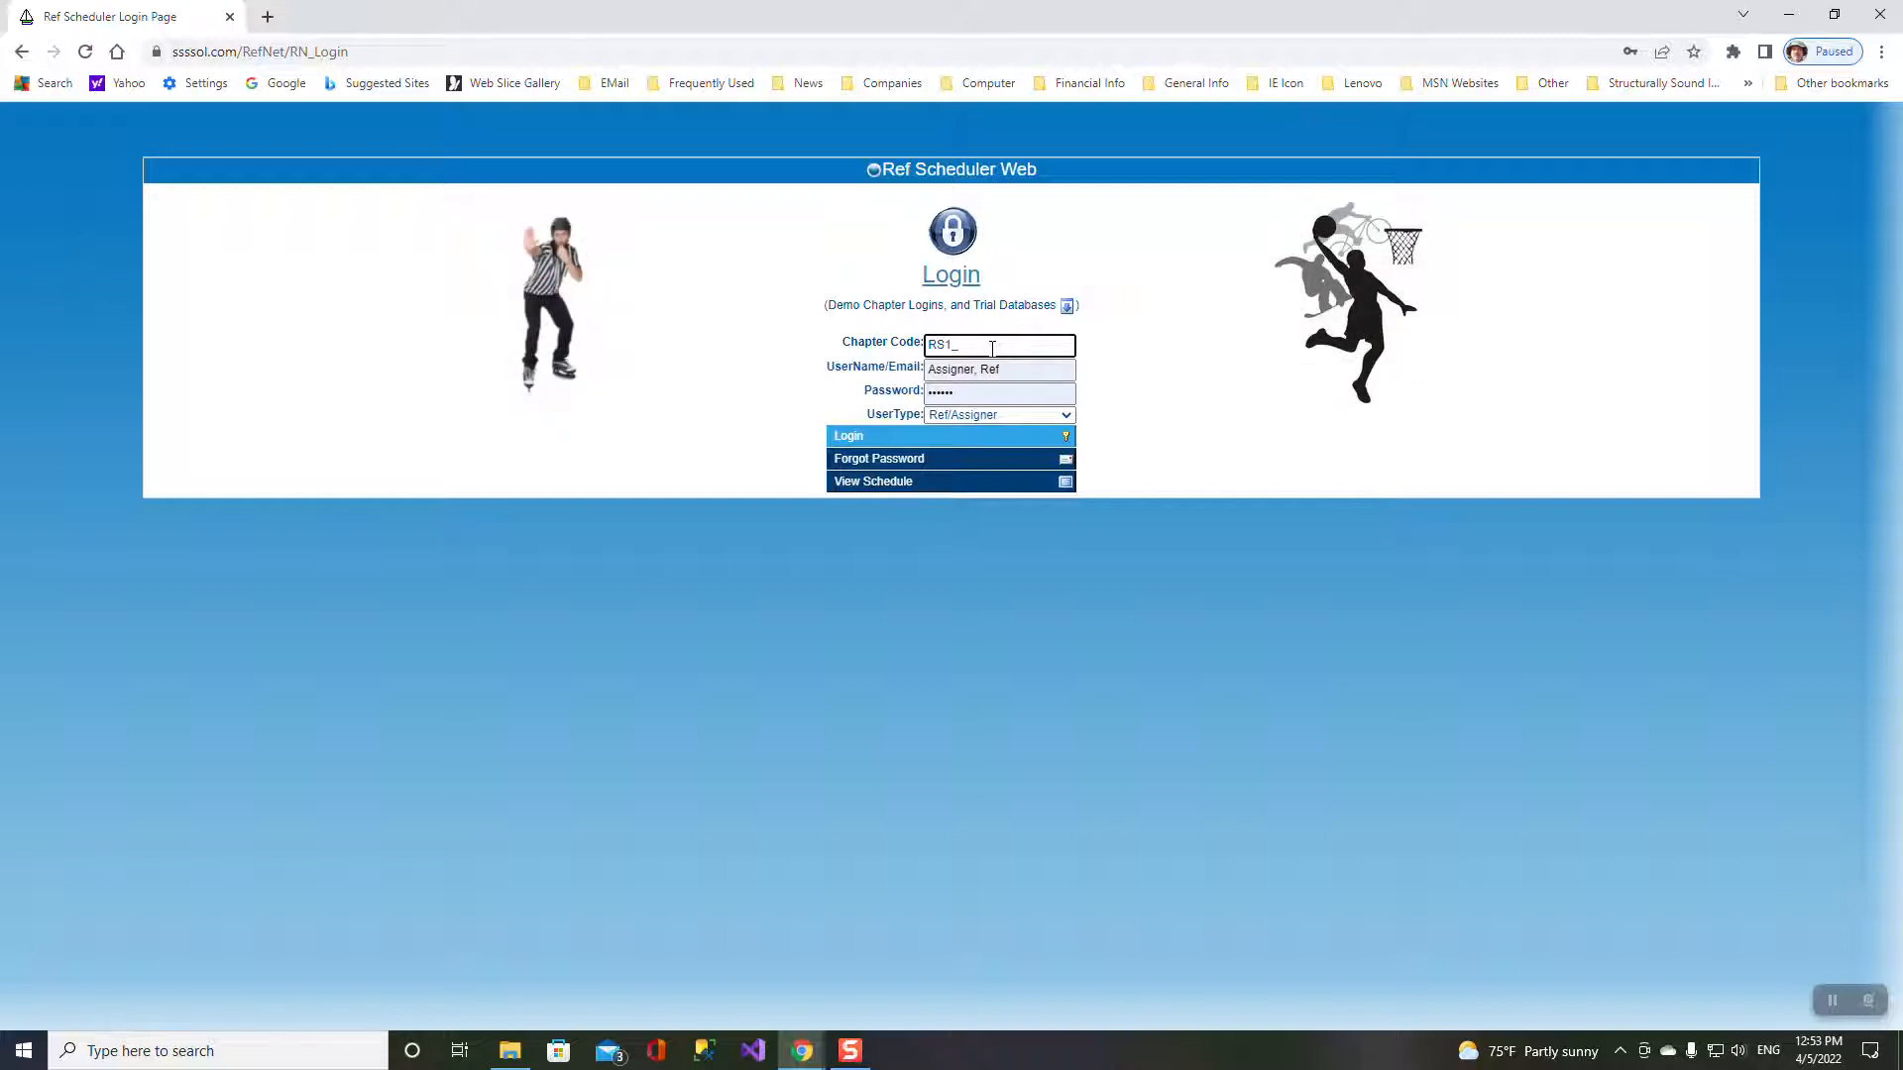
pyautogui.write('27')
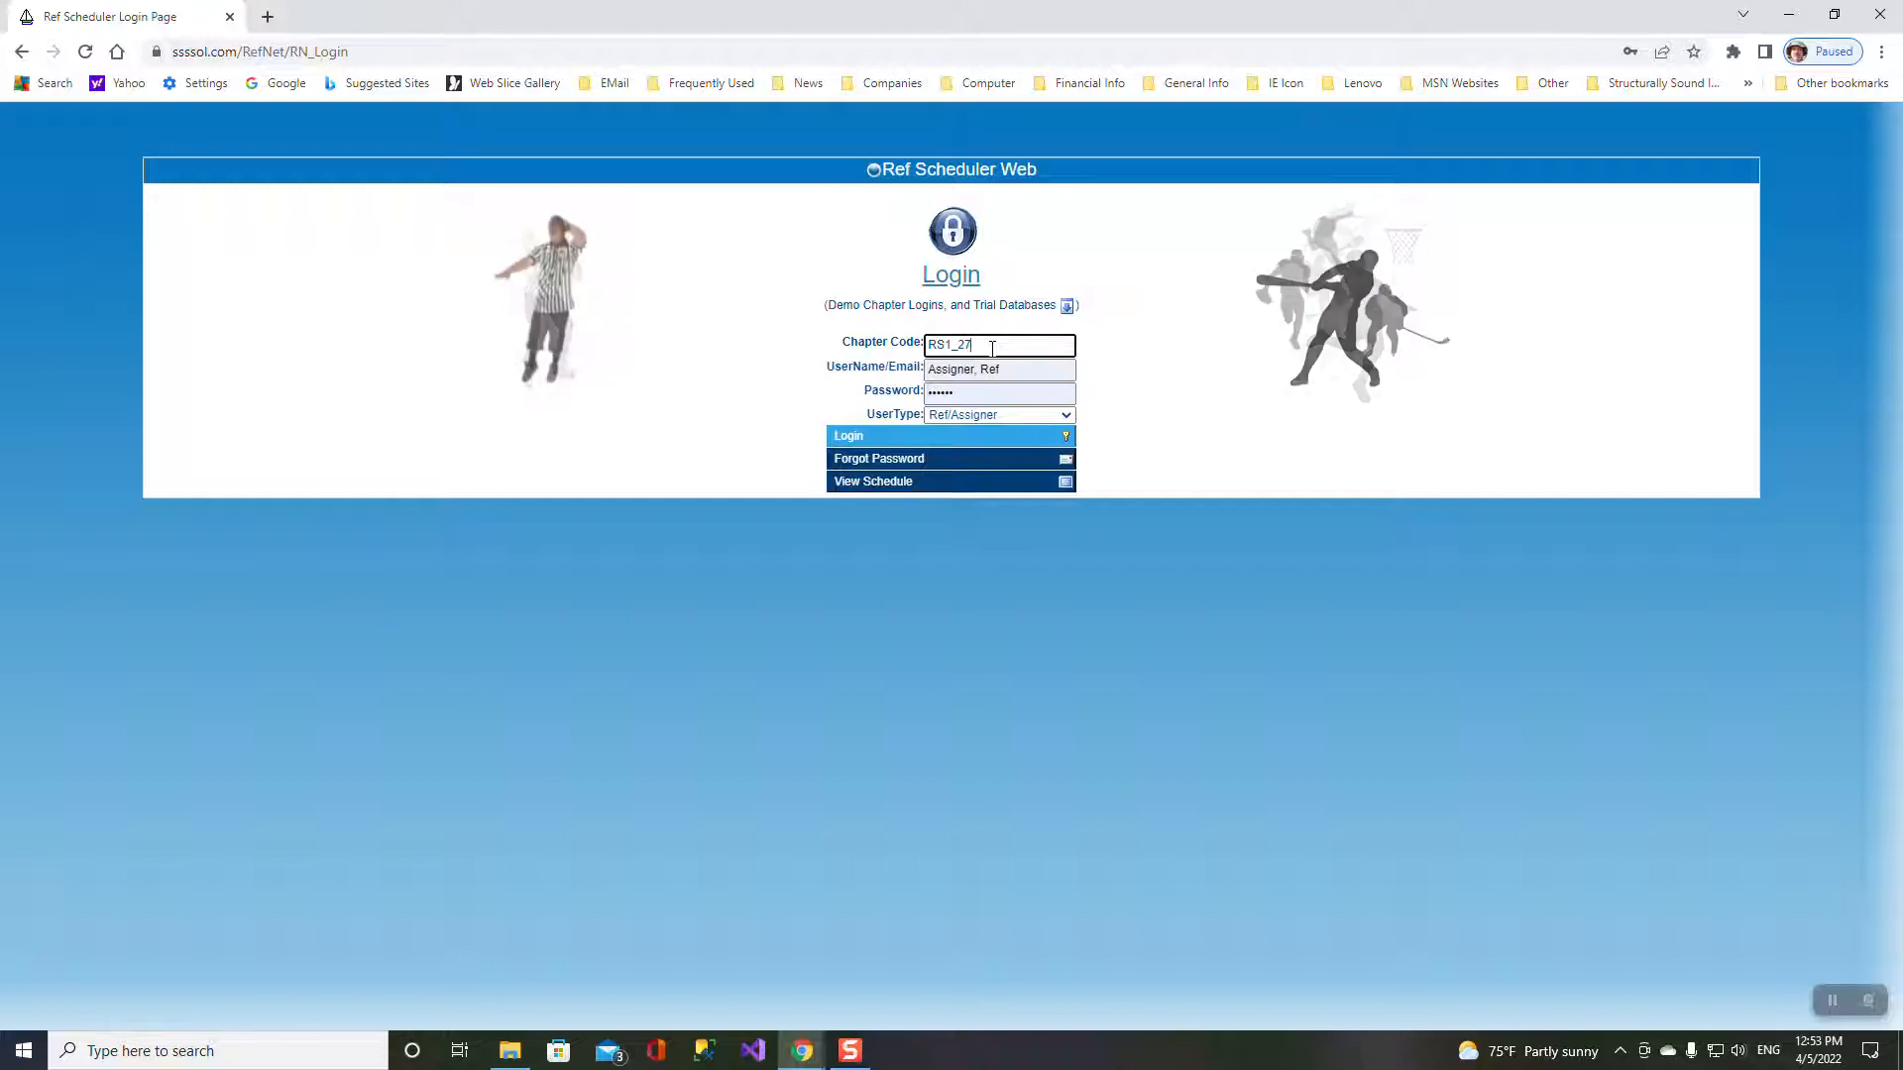
pyautogui.click(941, 437)
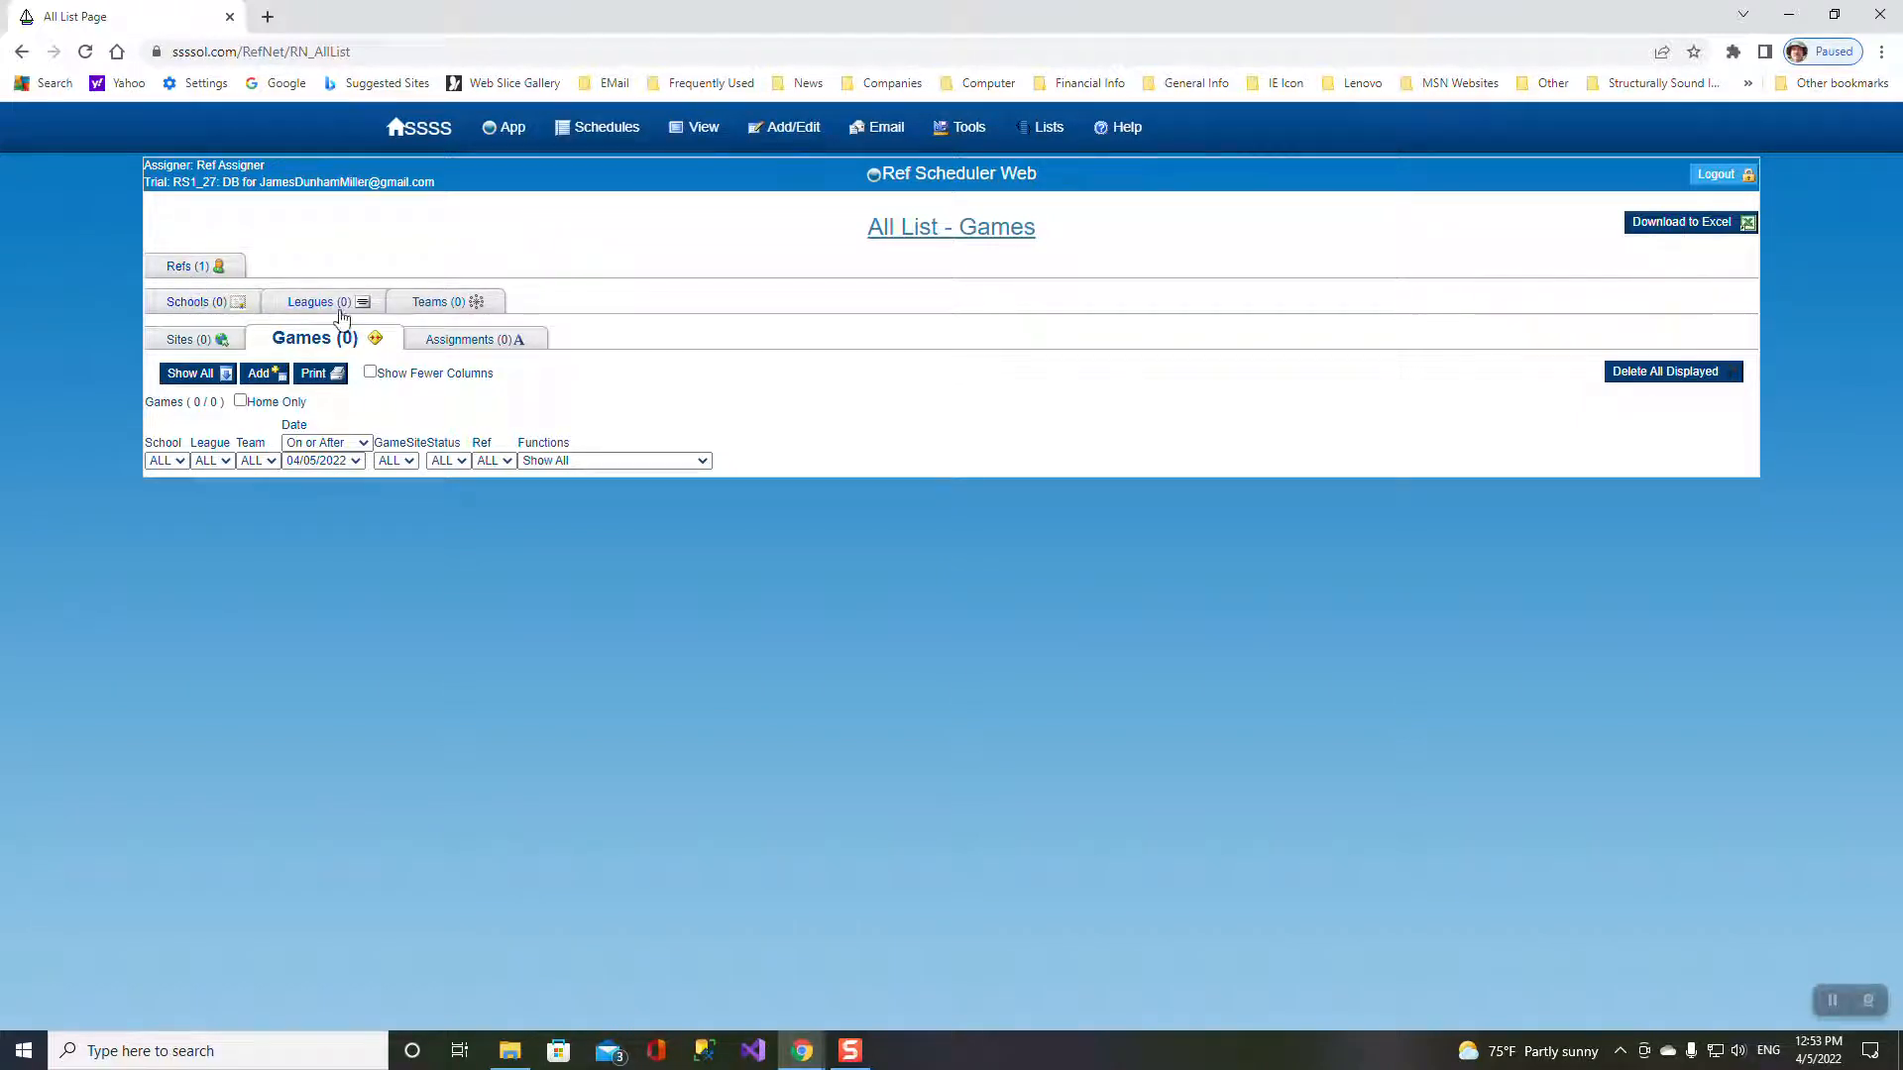
# - Open the Ref Assigner record from the Refs list for editing
pyautogui.click(180, 269)
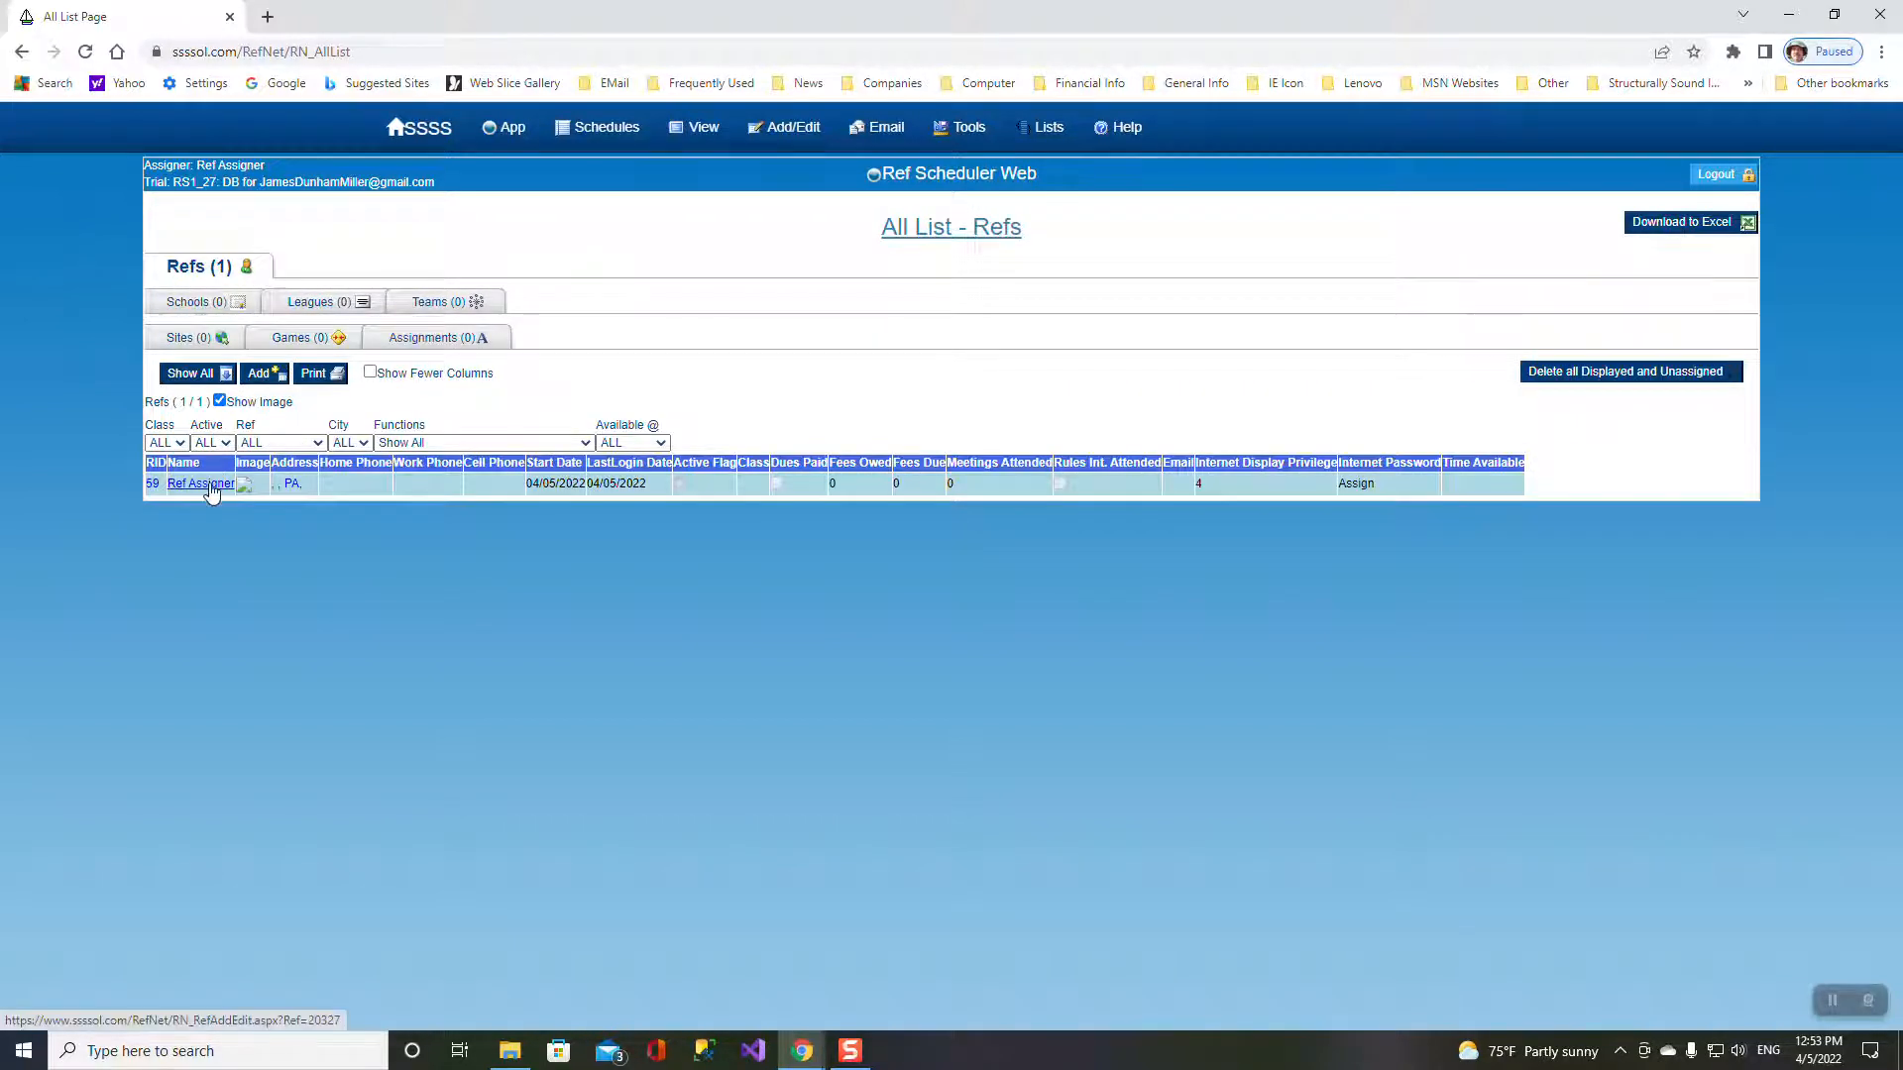
pyautogui.click(209, 484)
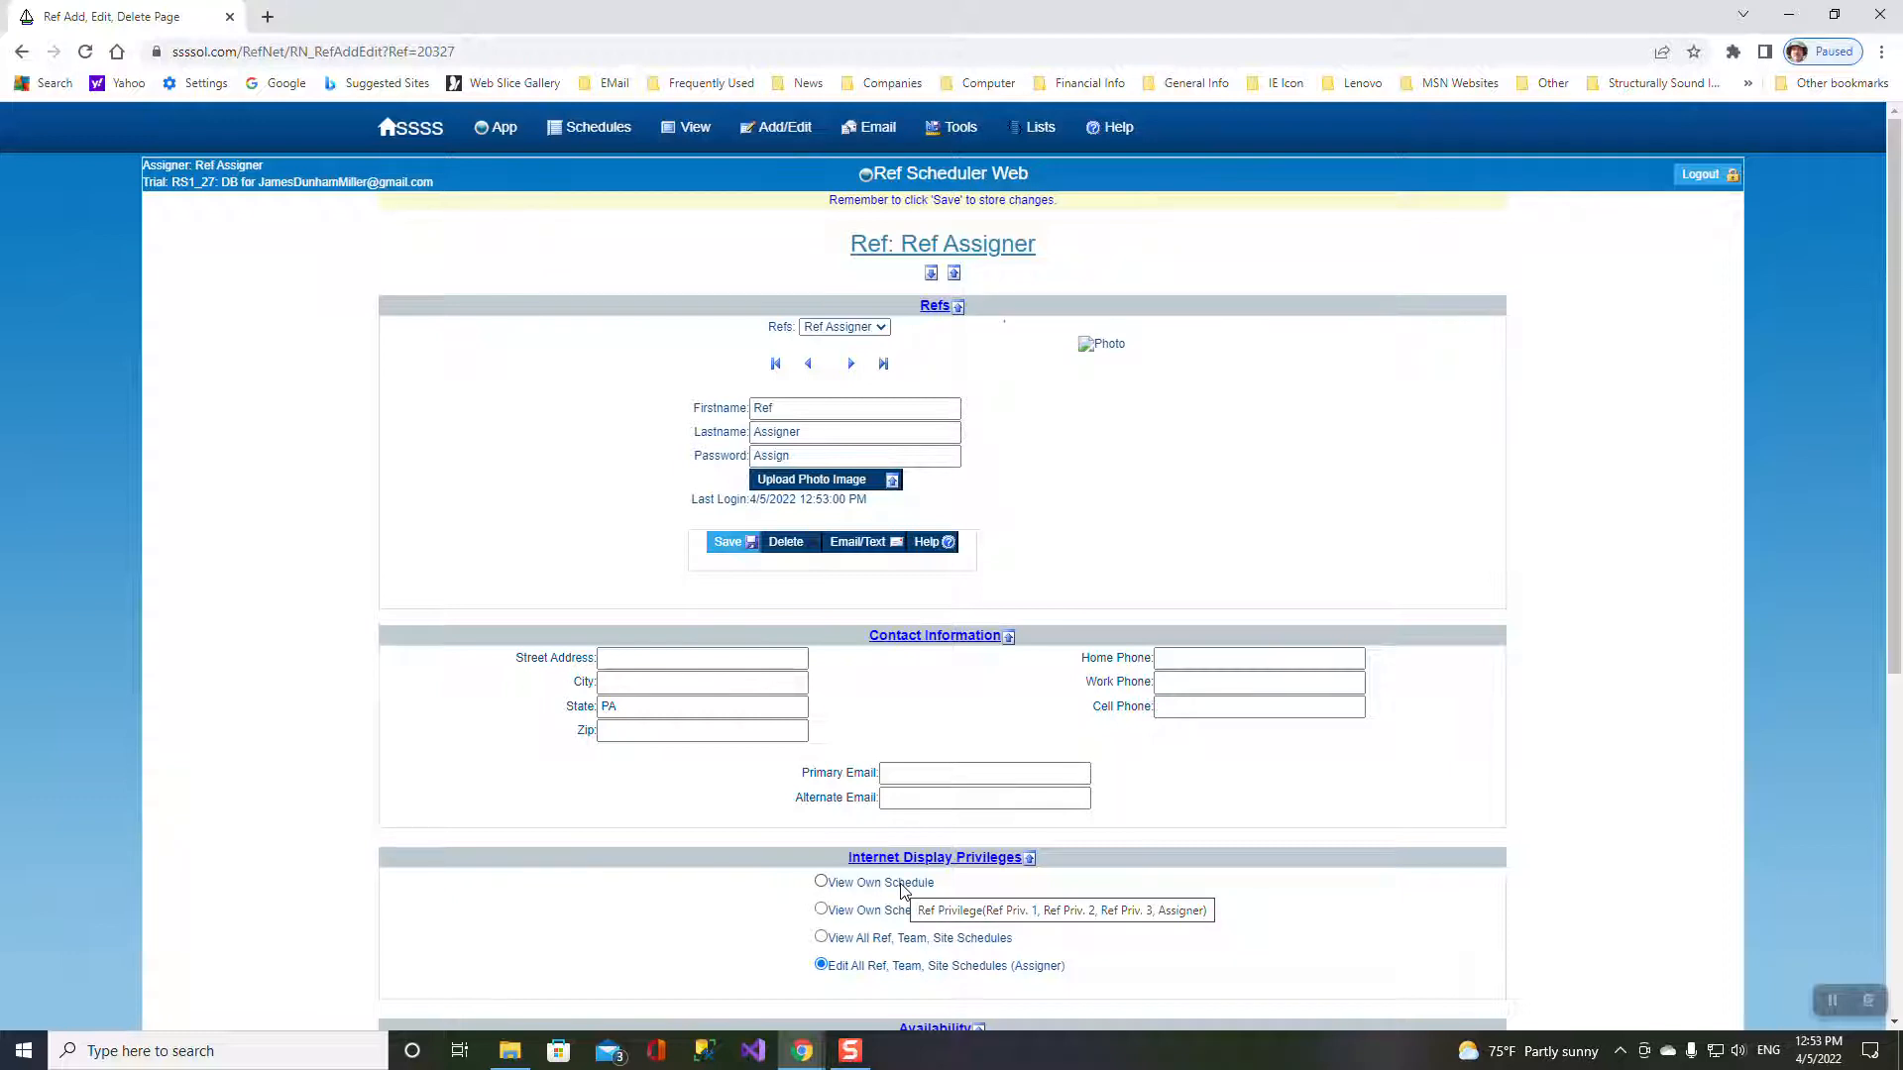
# - Set Ref Assigner's Internet display privilege to View Own Schedule
pyautogui.click(823, 882)
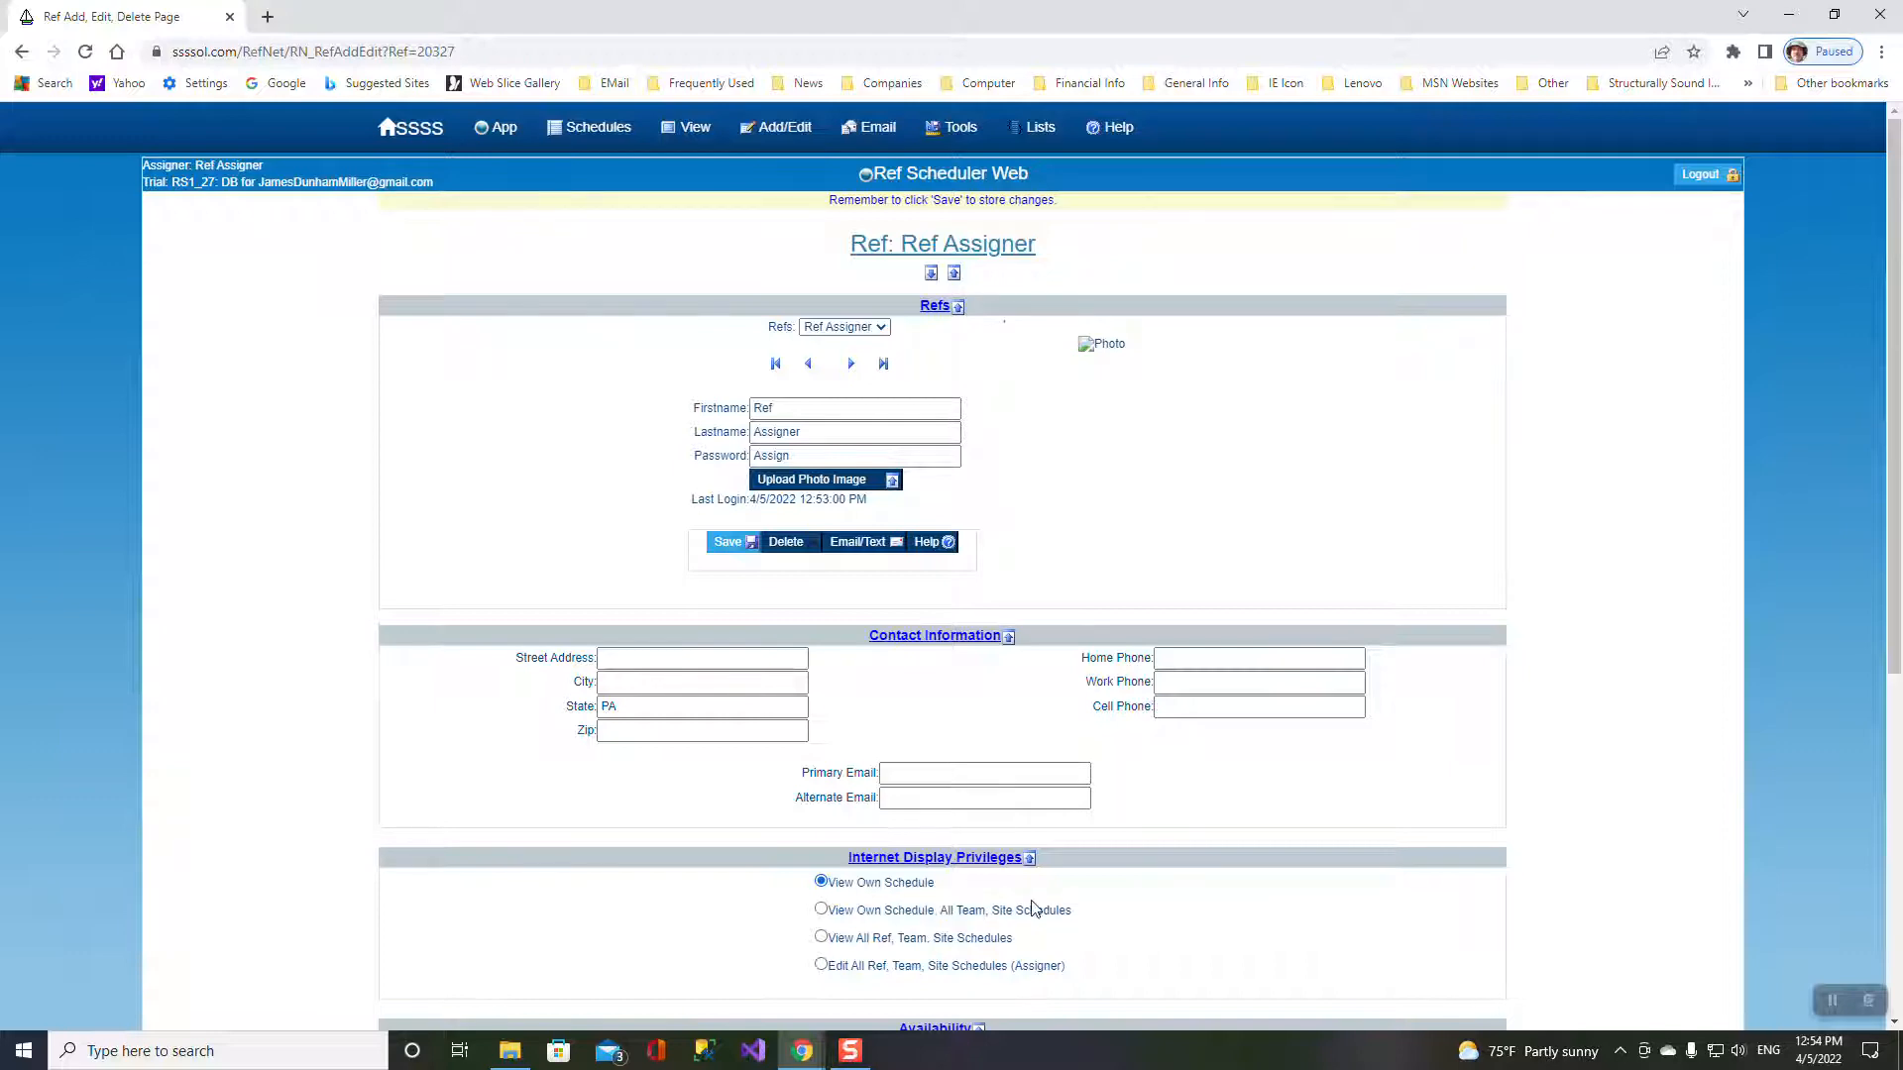
# - Go to View > Refs to show the All List – Refs page
pyautogui.moveTo(711, 133)
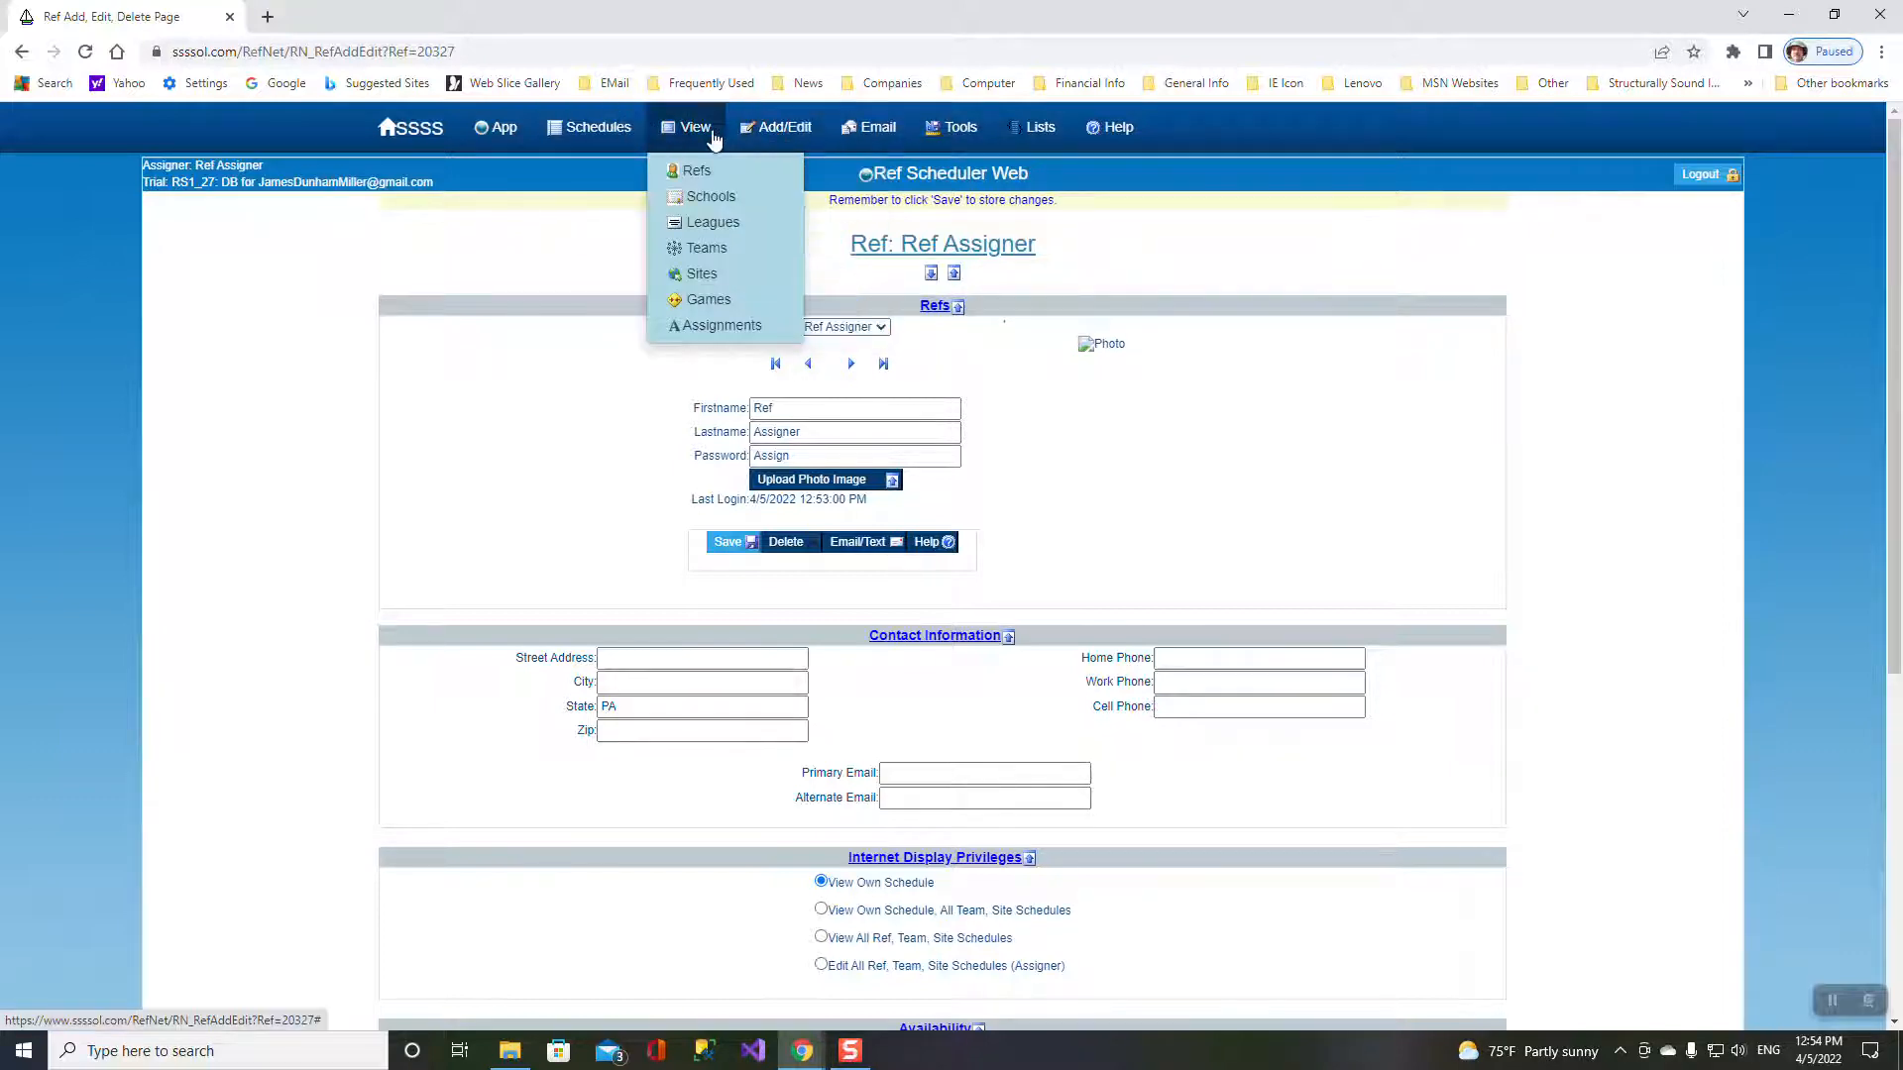
pyautogui.click(692, 171)
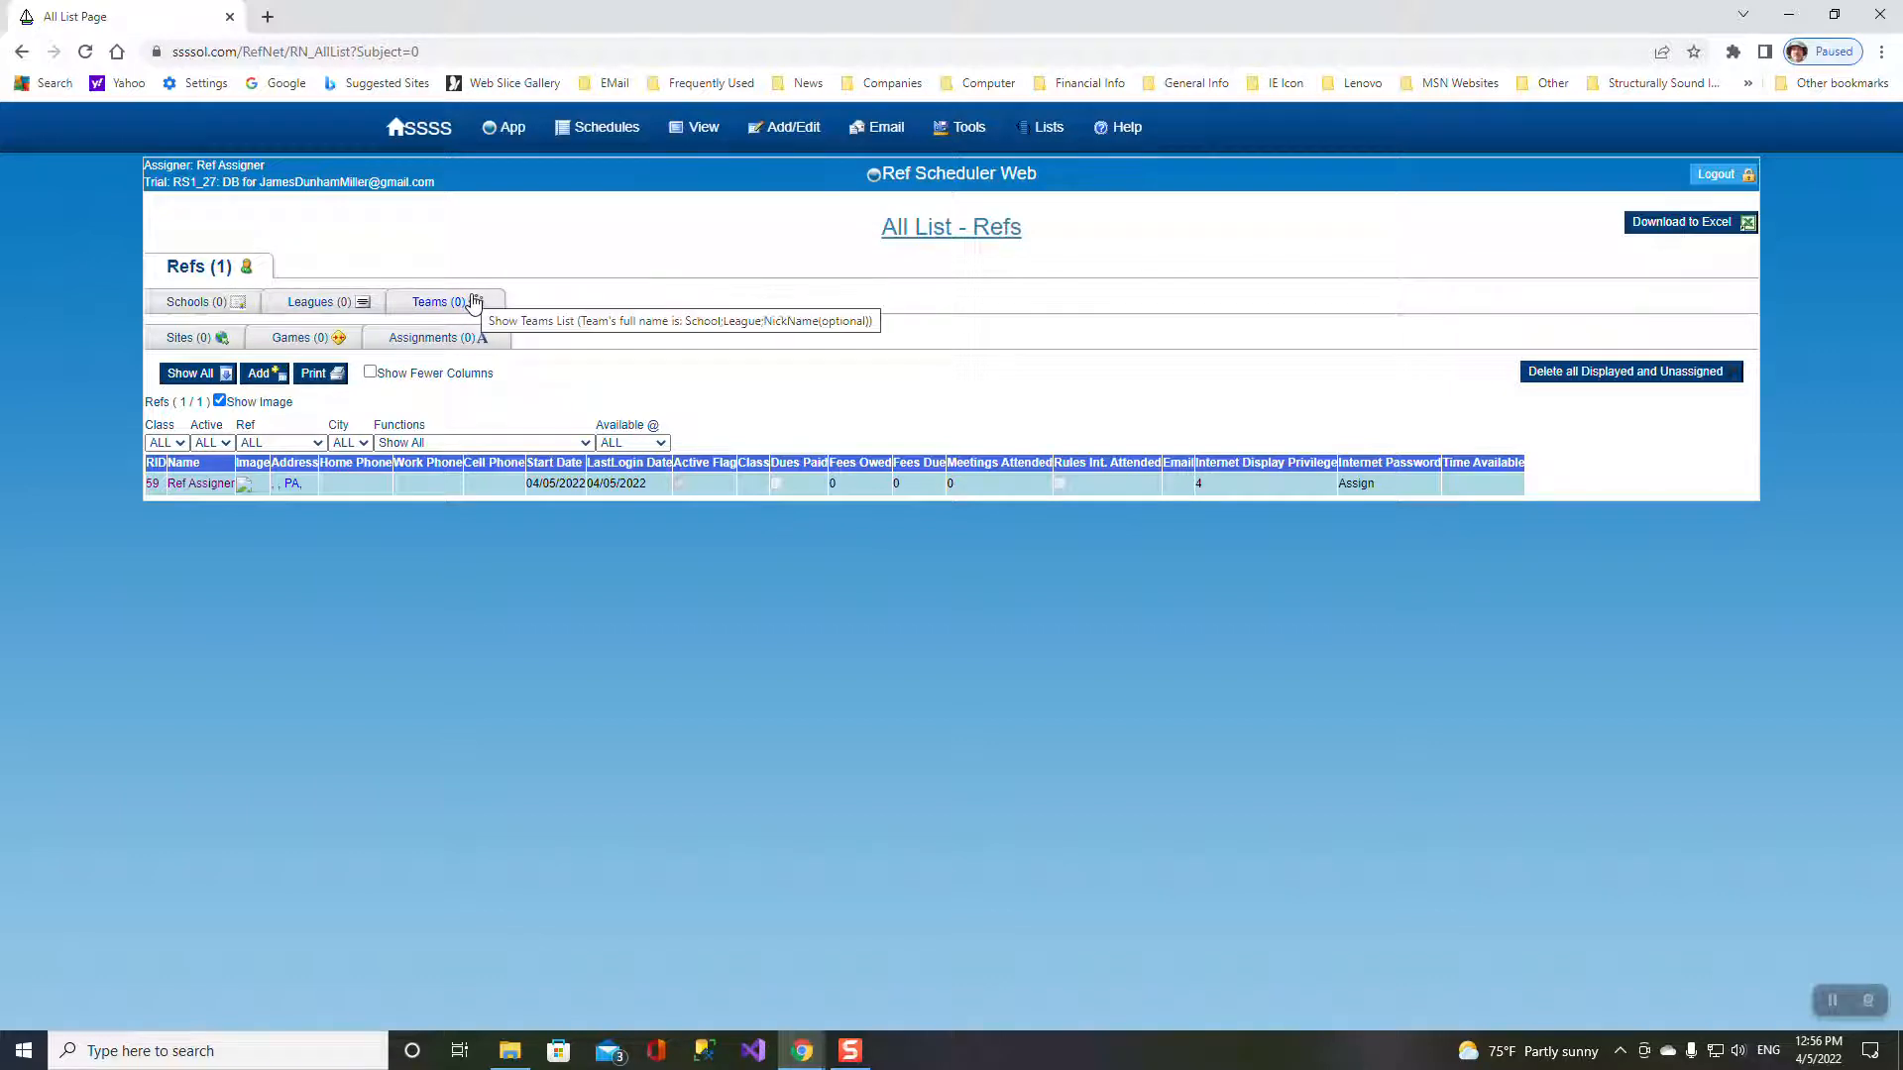
# - Look at the empty Sites list, then reopen the Ref Assigner's edit page
pyautogui.click(187, 339)
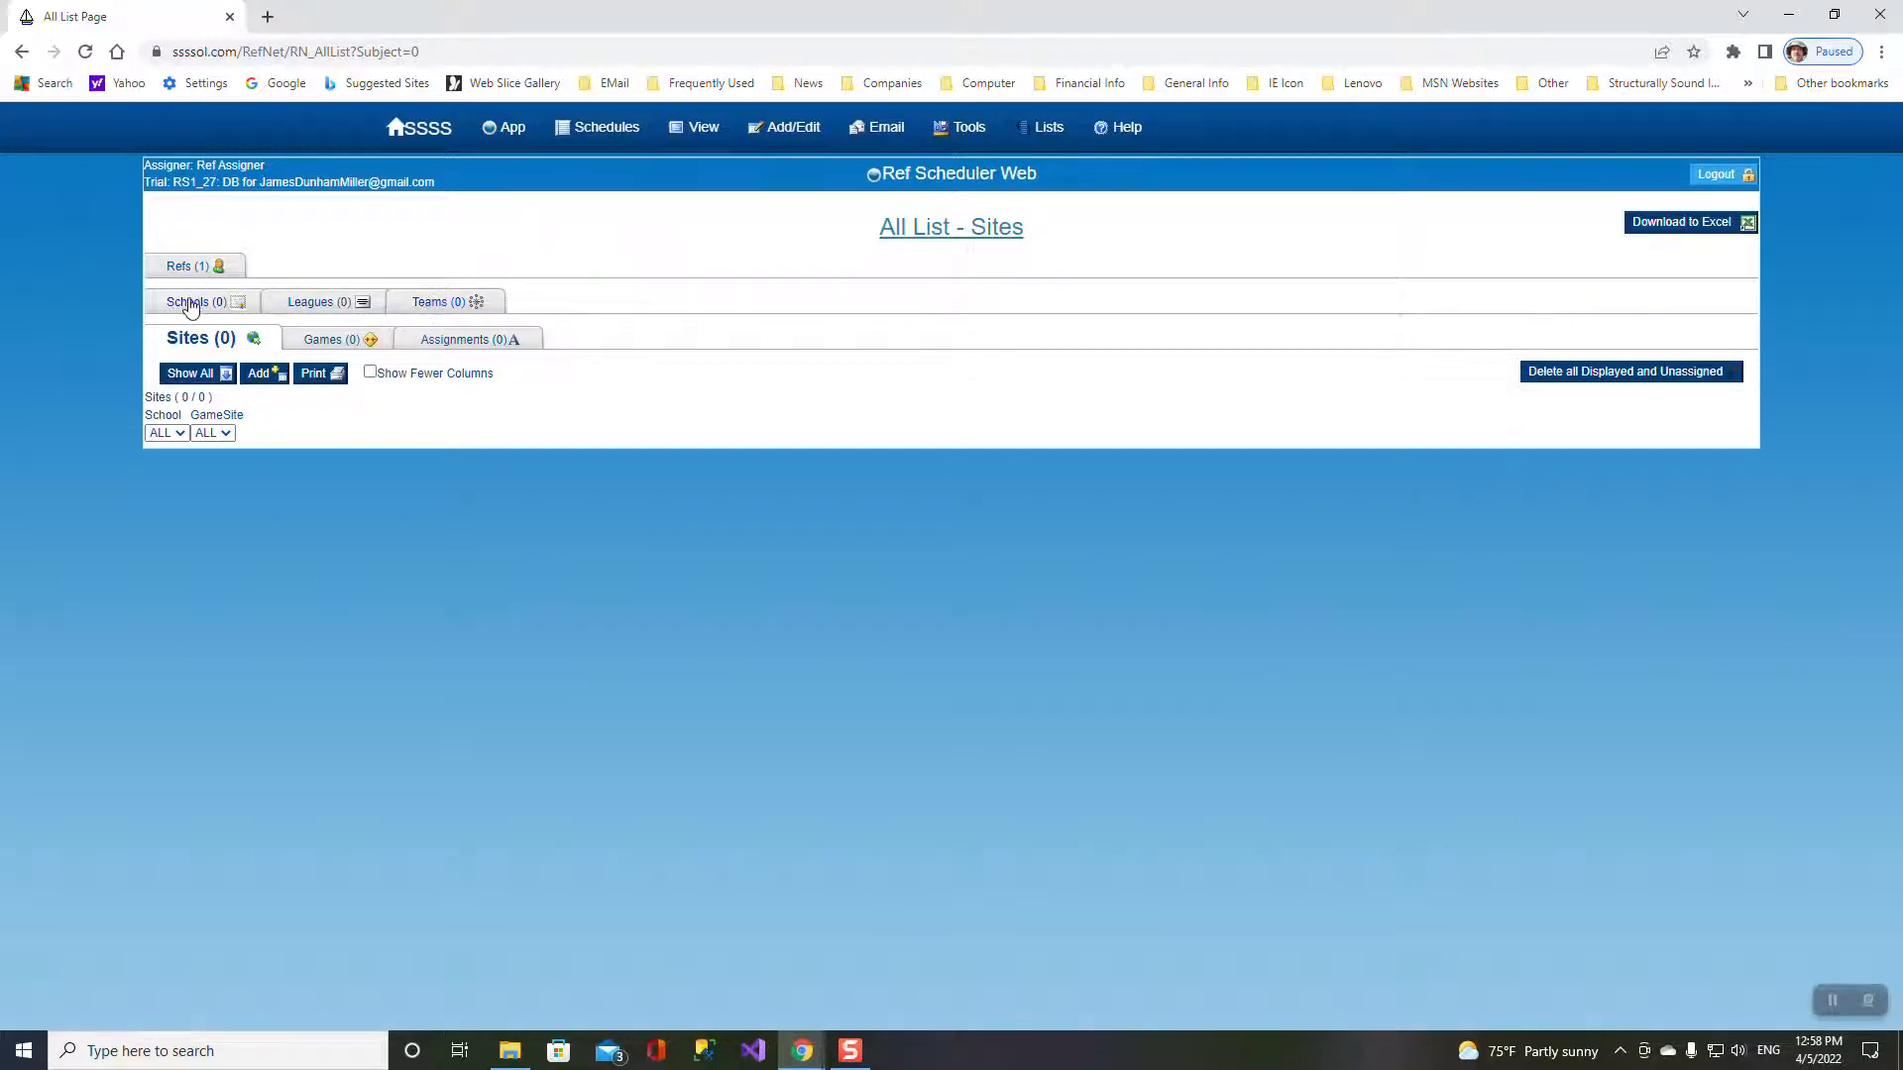
pyautogui.click(185, 269)
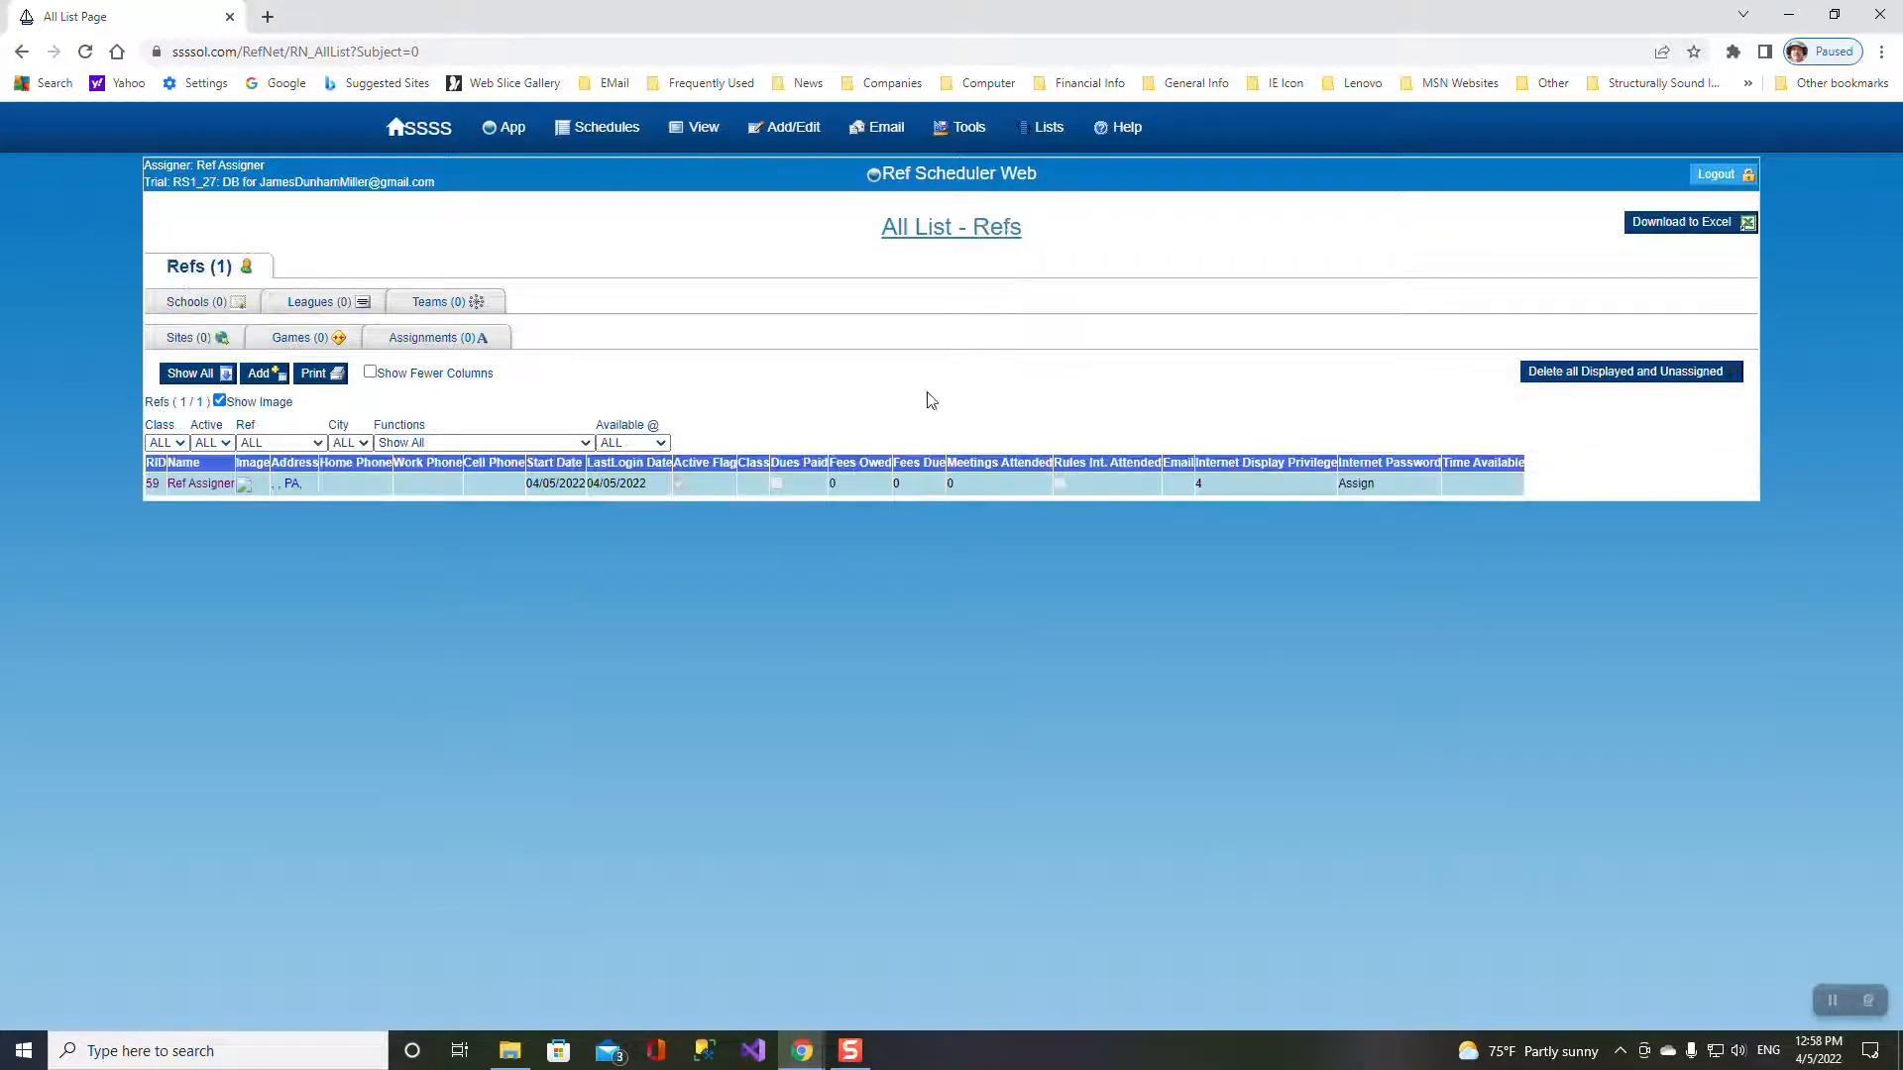
pyautogui.click(200, 484)
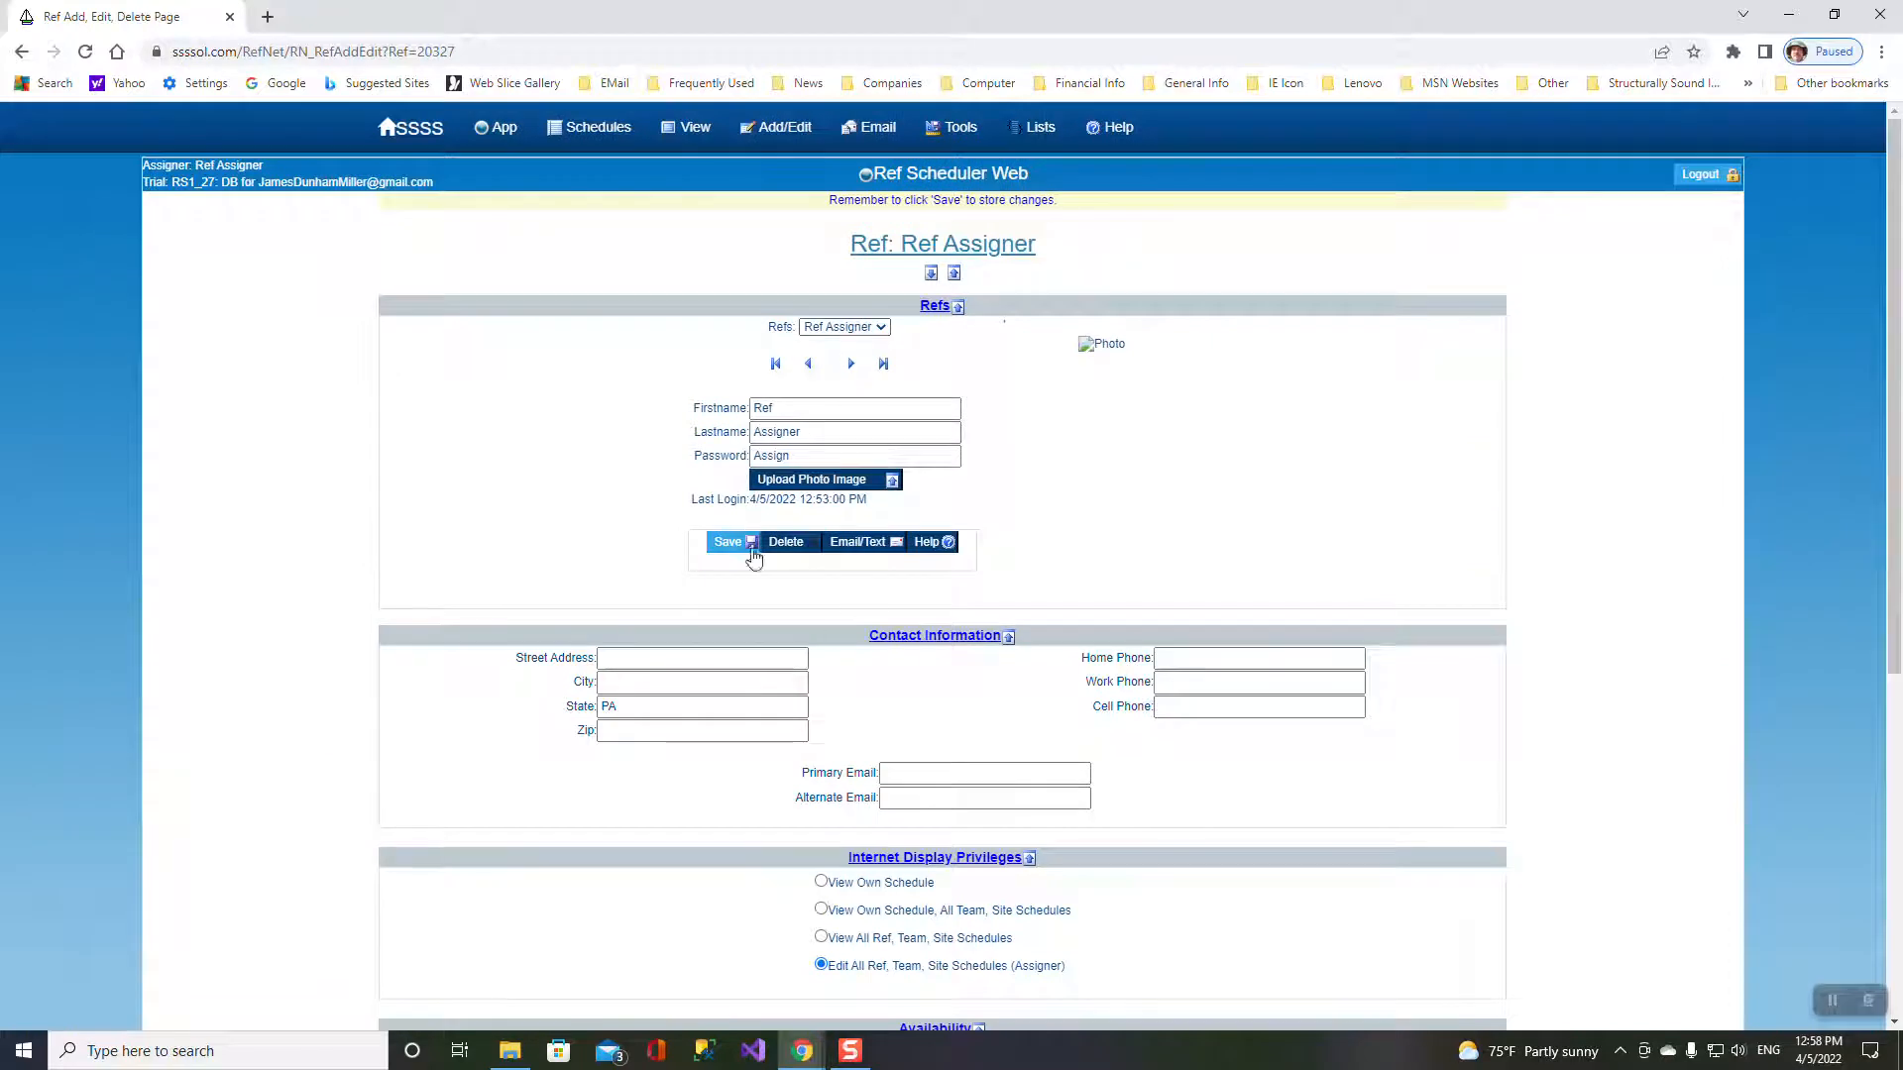
# - Replace the placeholder with the assigner's real first name, last name and password, and save
pyautogui.doubleClick(795, 408)
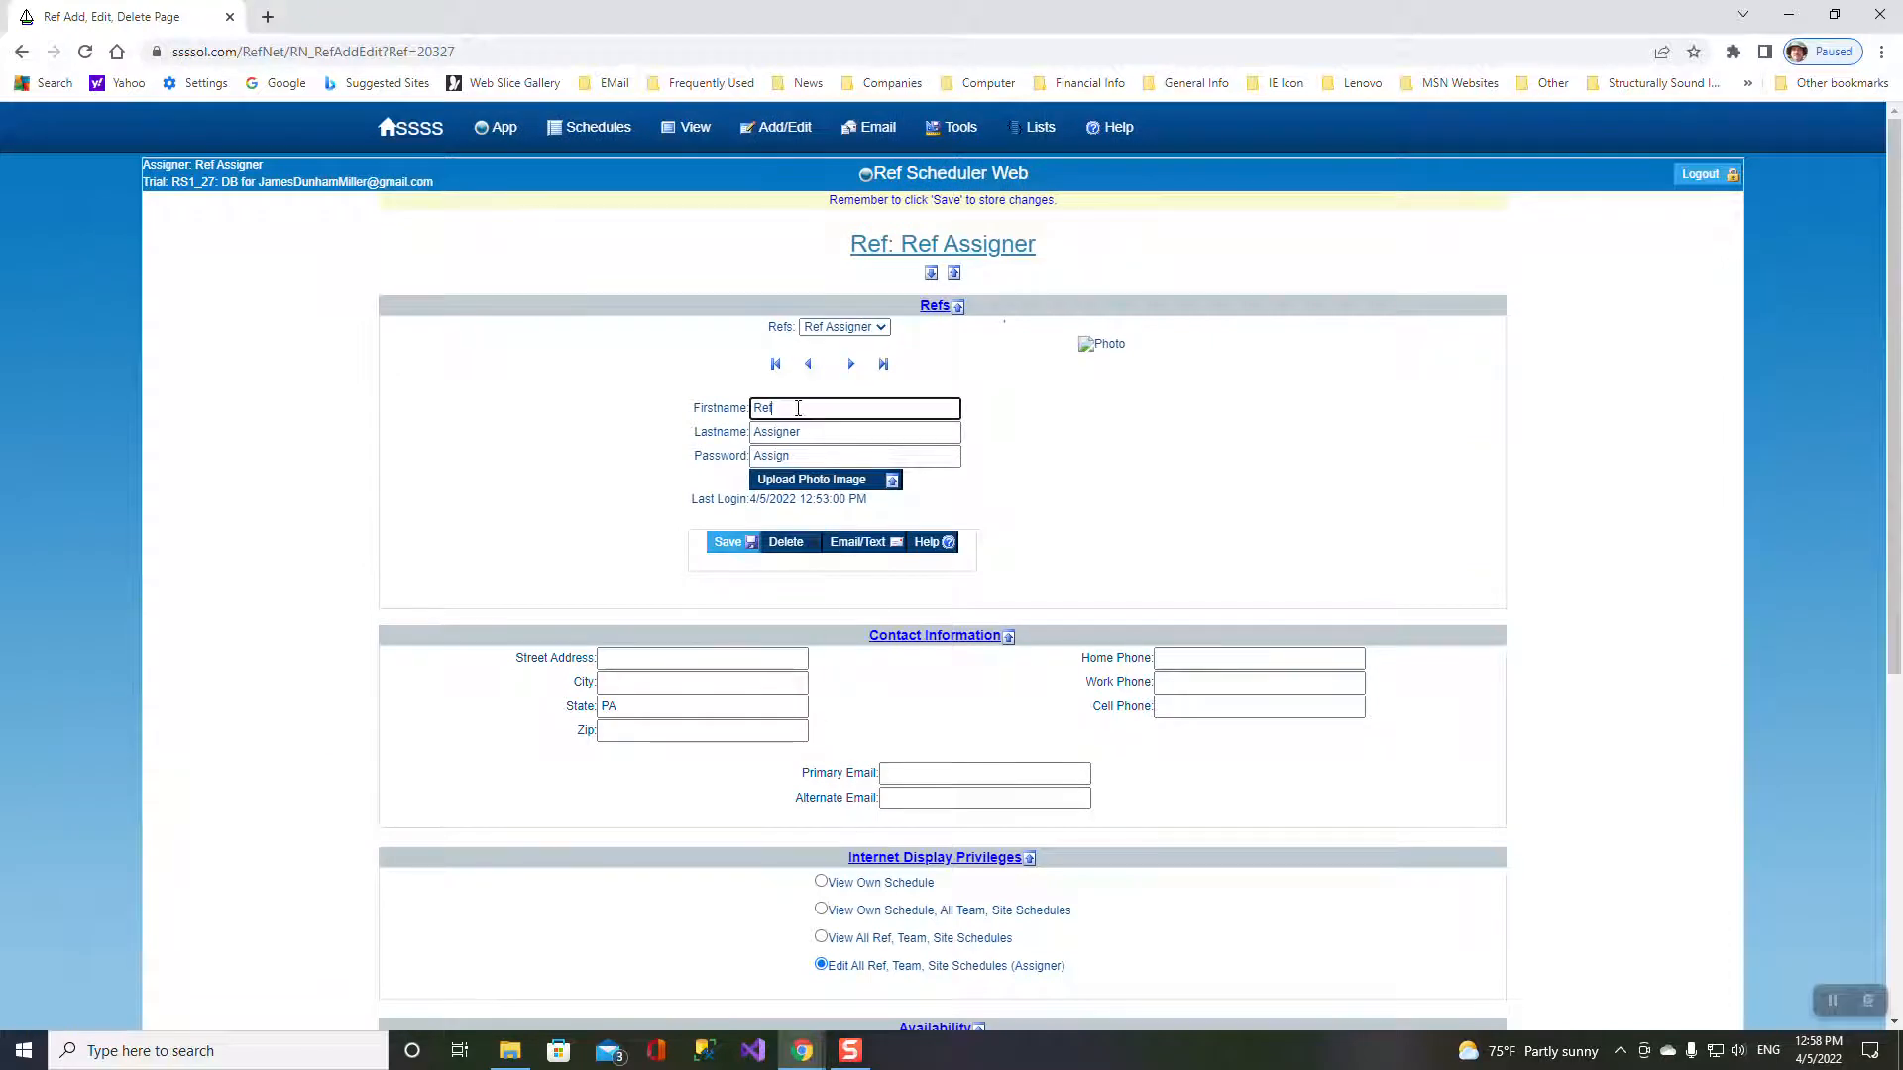
pyautogui.press('Tab')
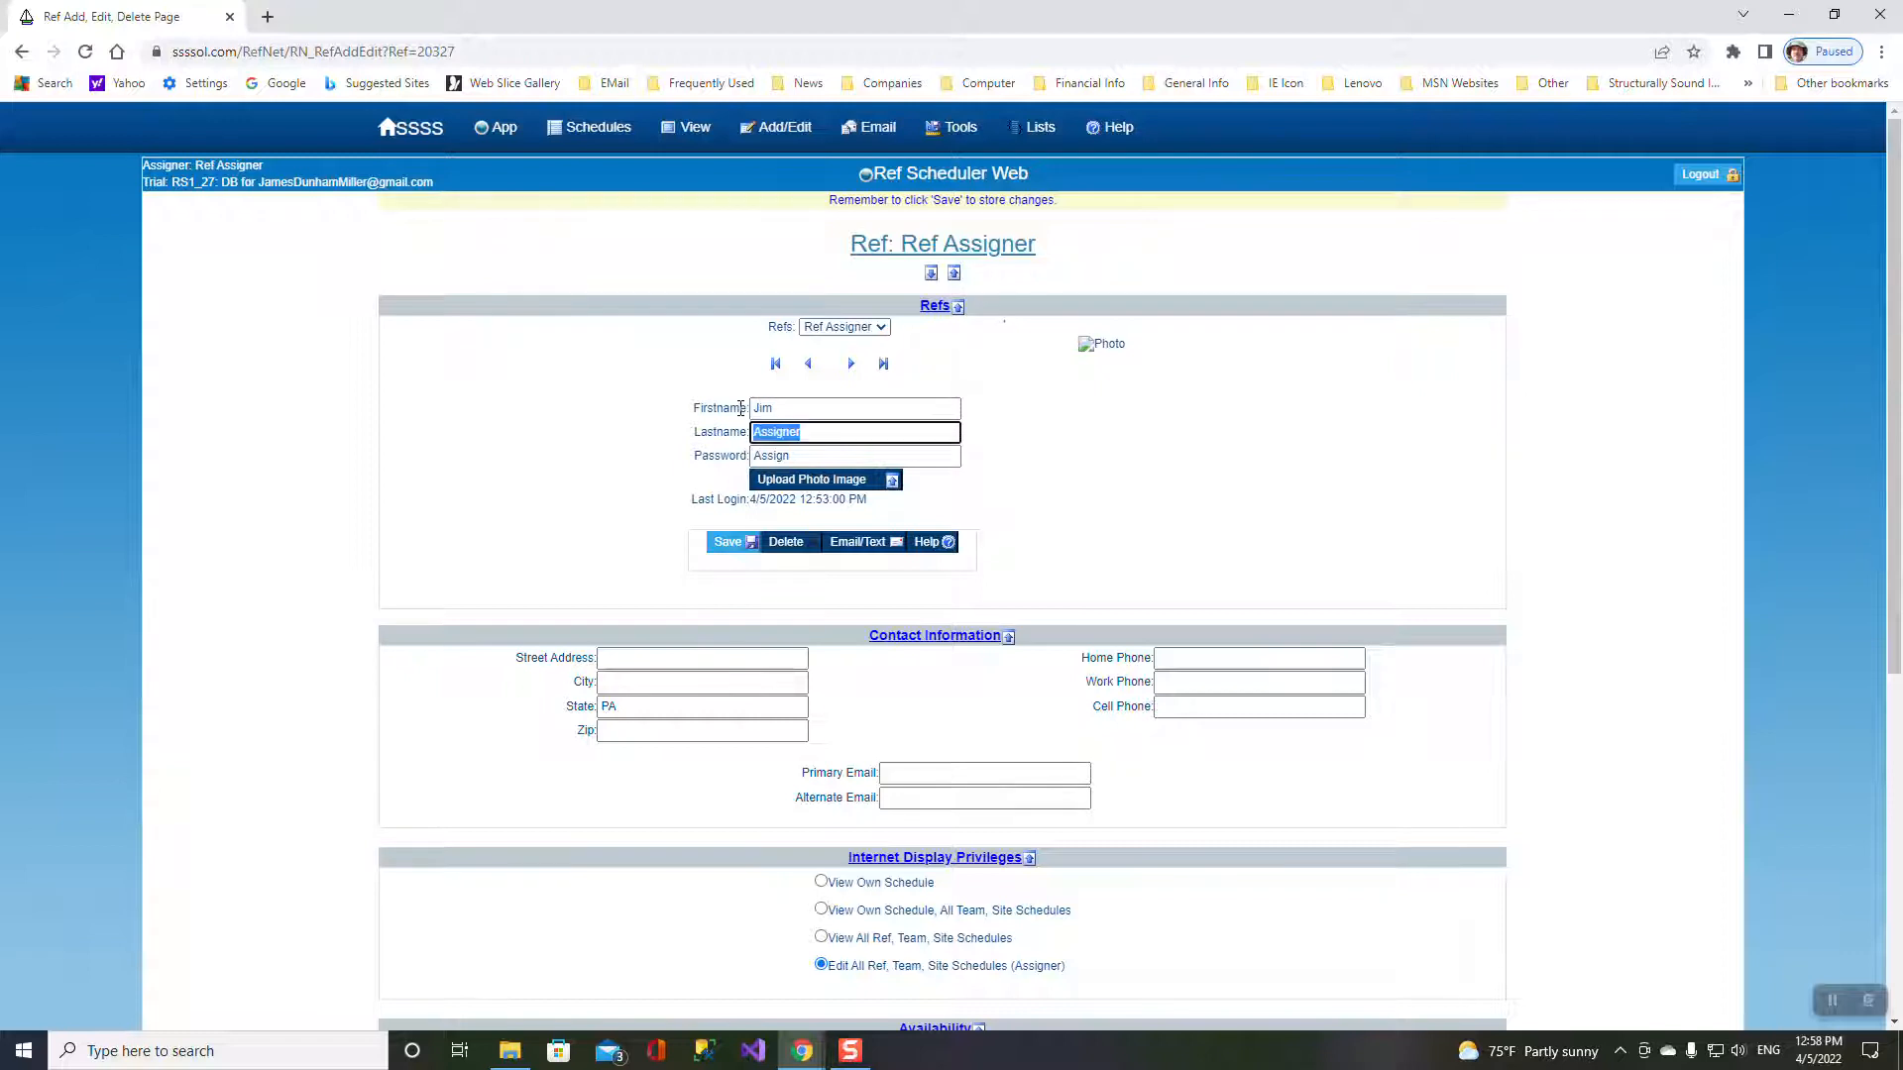
pyautogui.press('Tab')
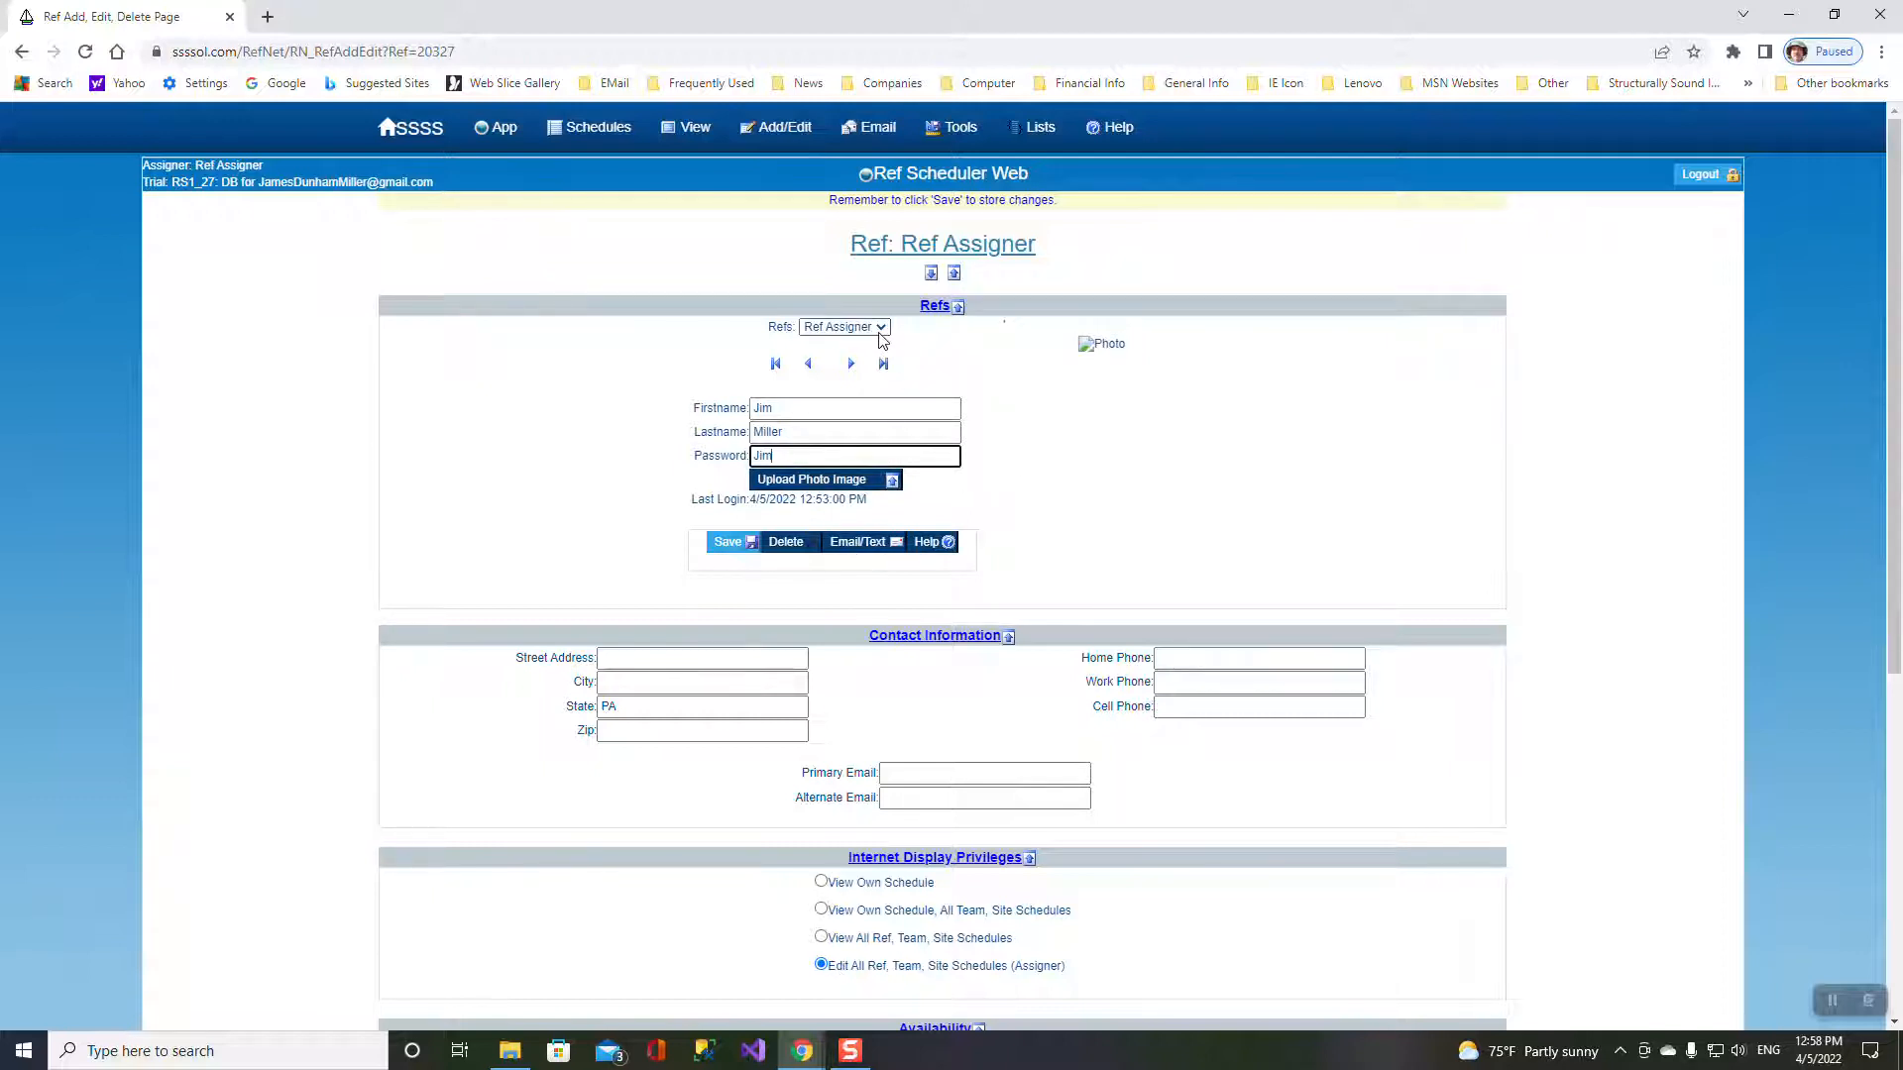
pyautogui.click(727, 542)
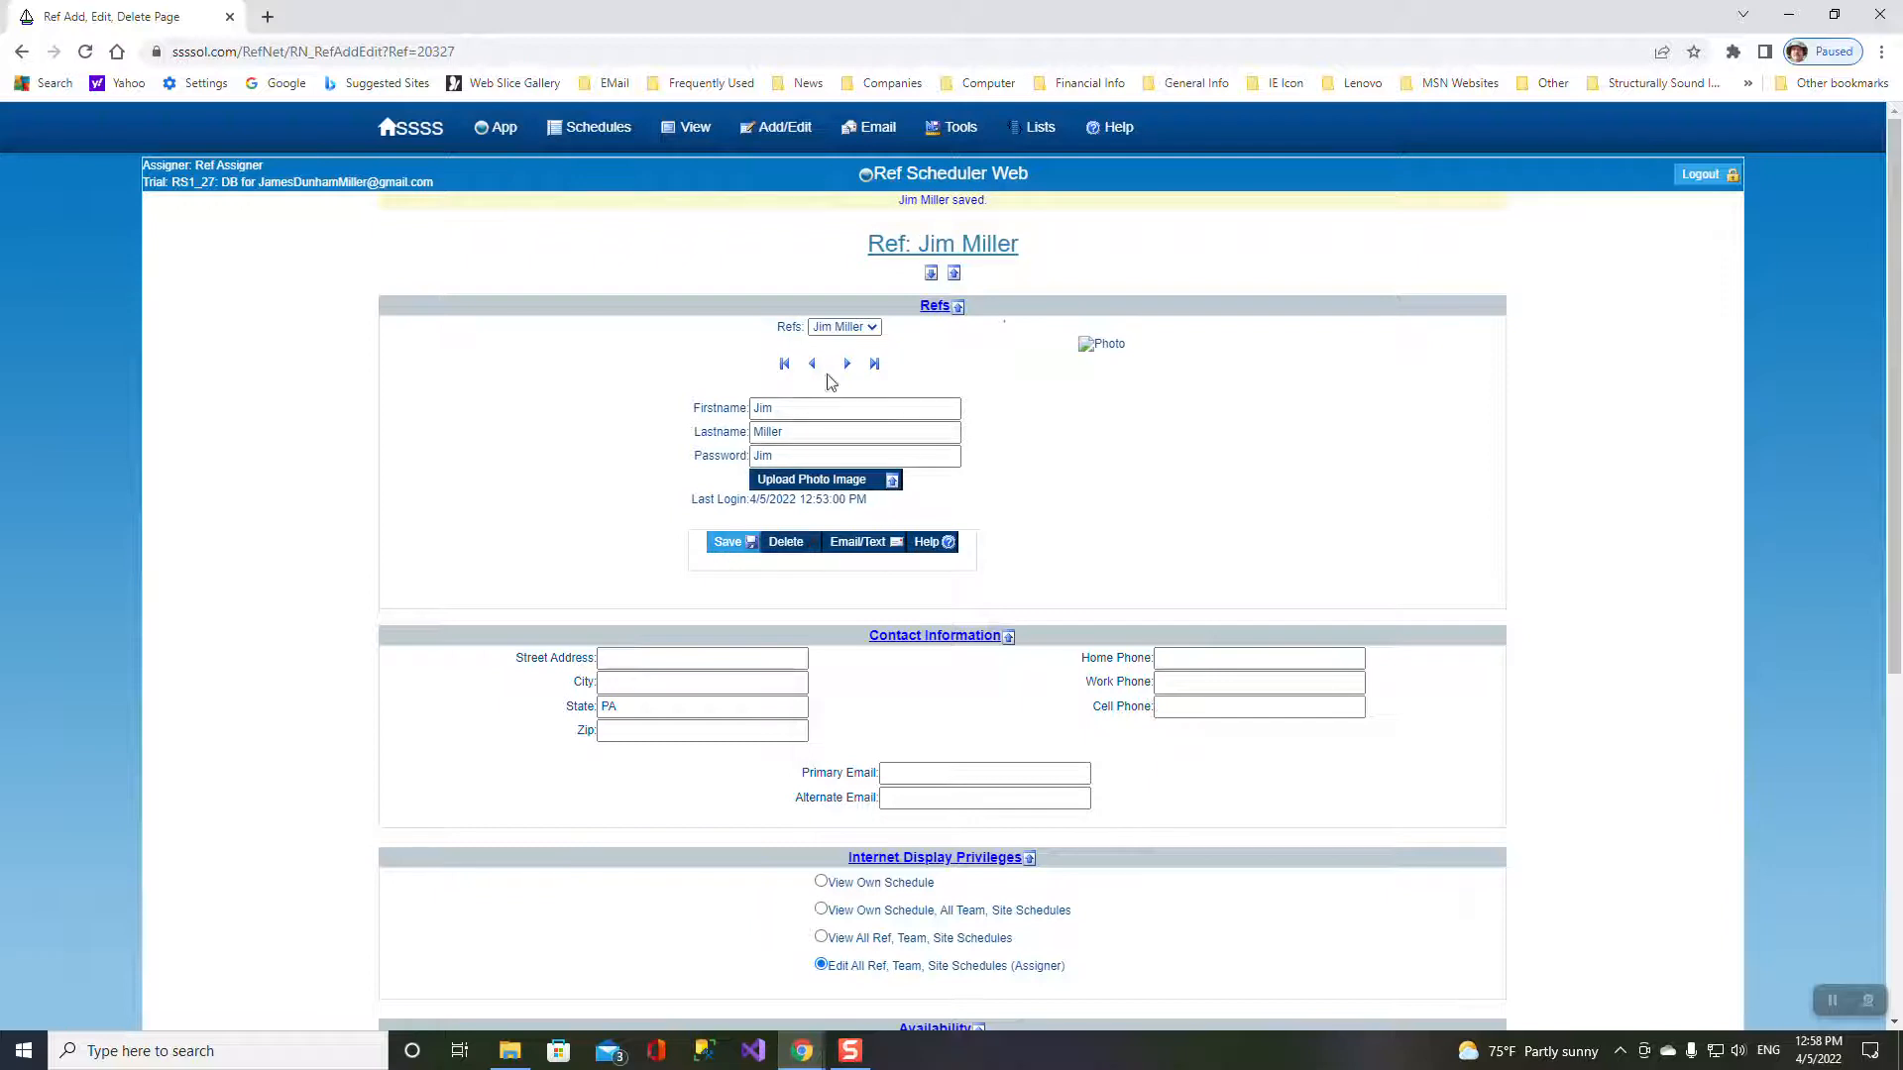
pyautogui.click(863, 328)
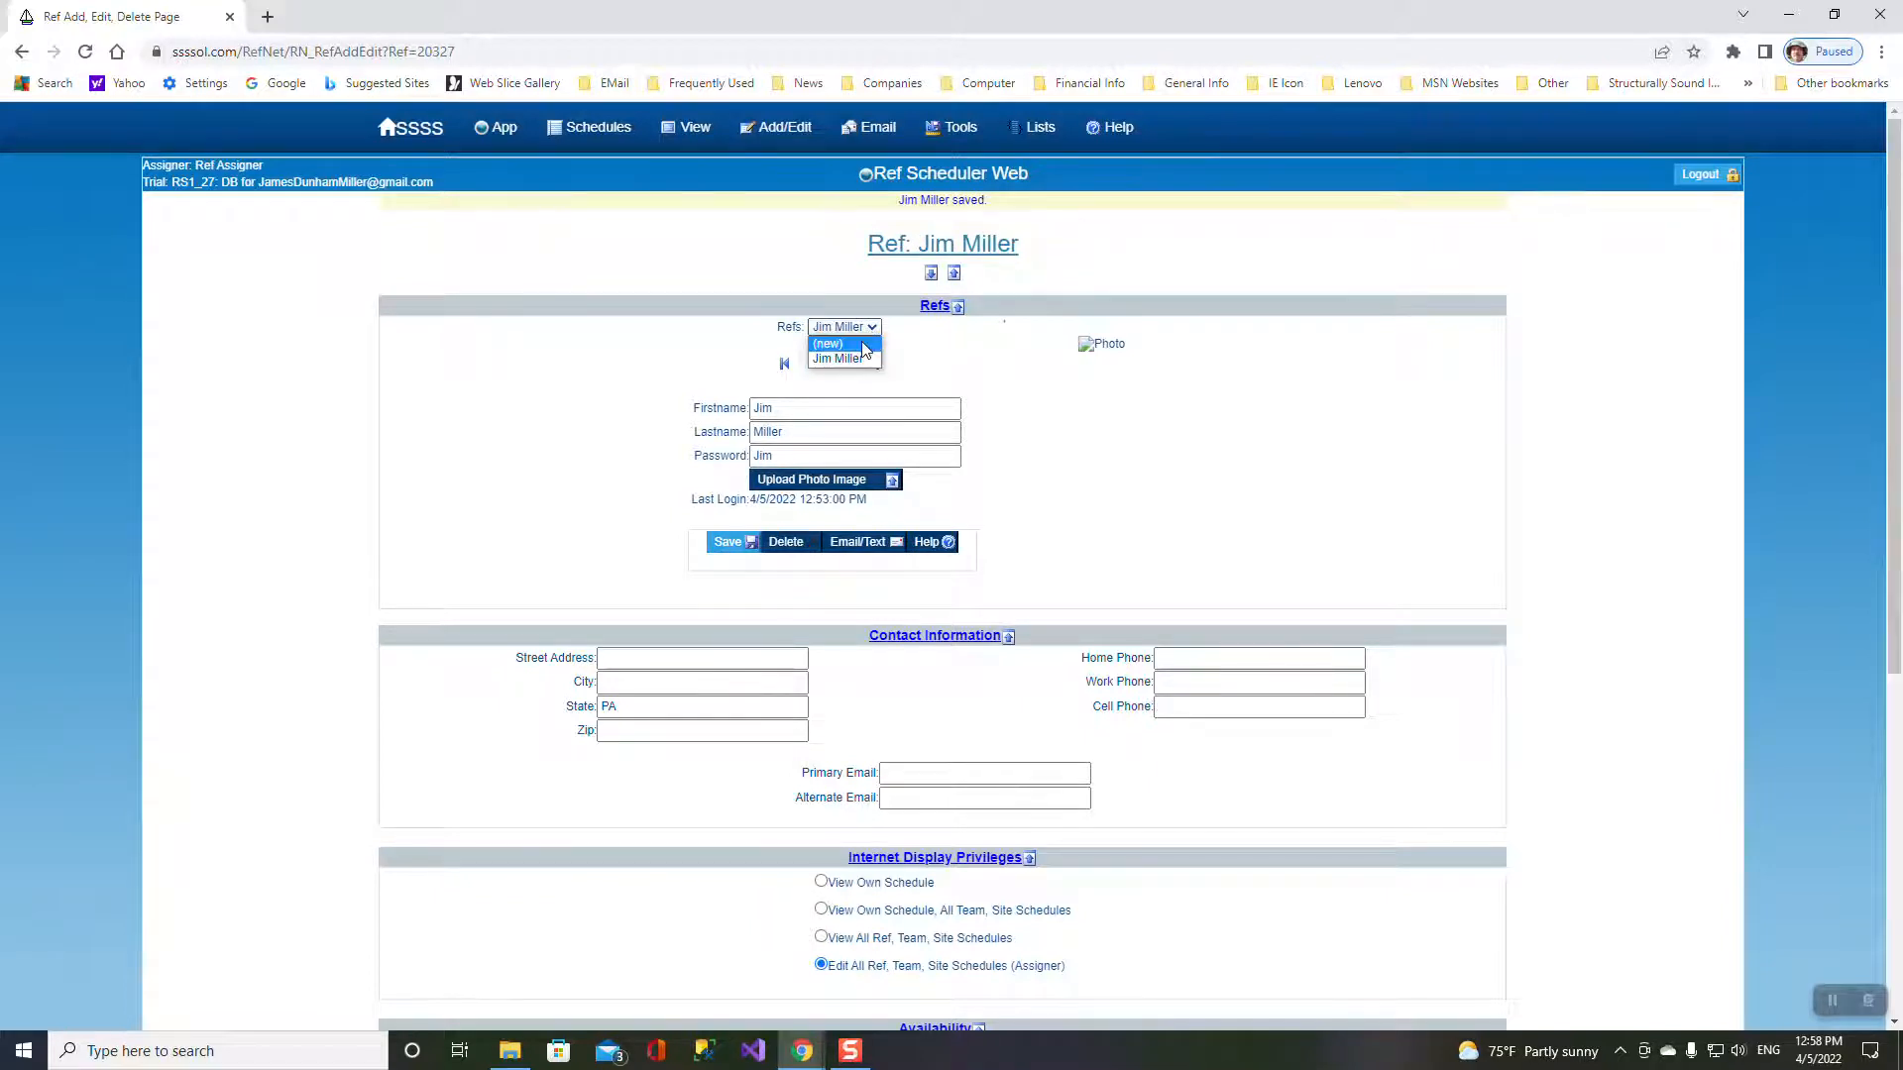
# - Add a new referee with first name, last name and sign-in password
pyautogui.click(862, 346)
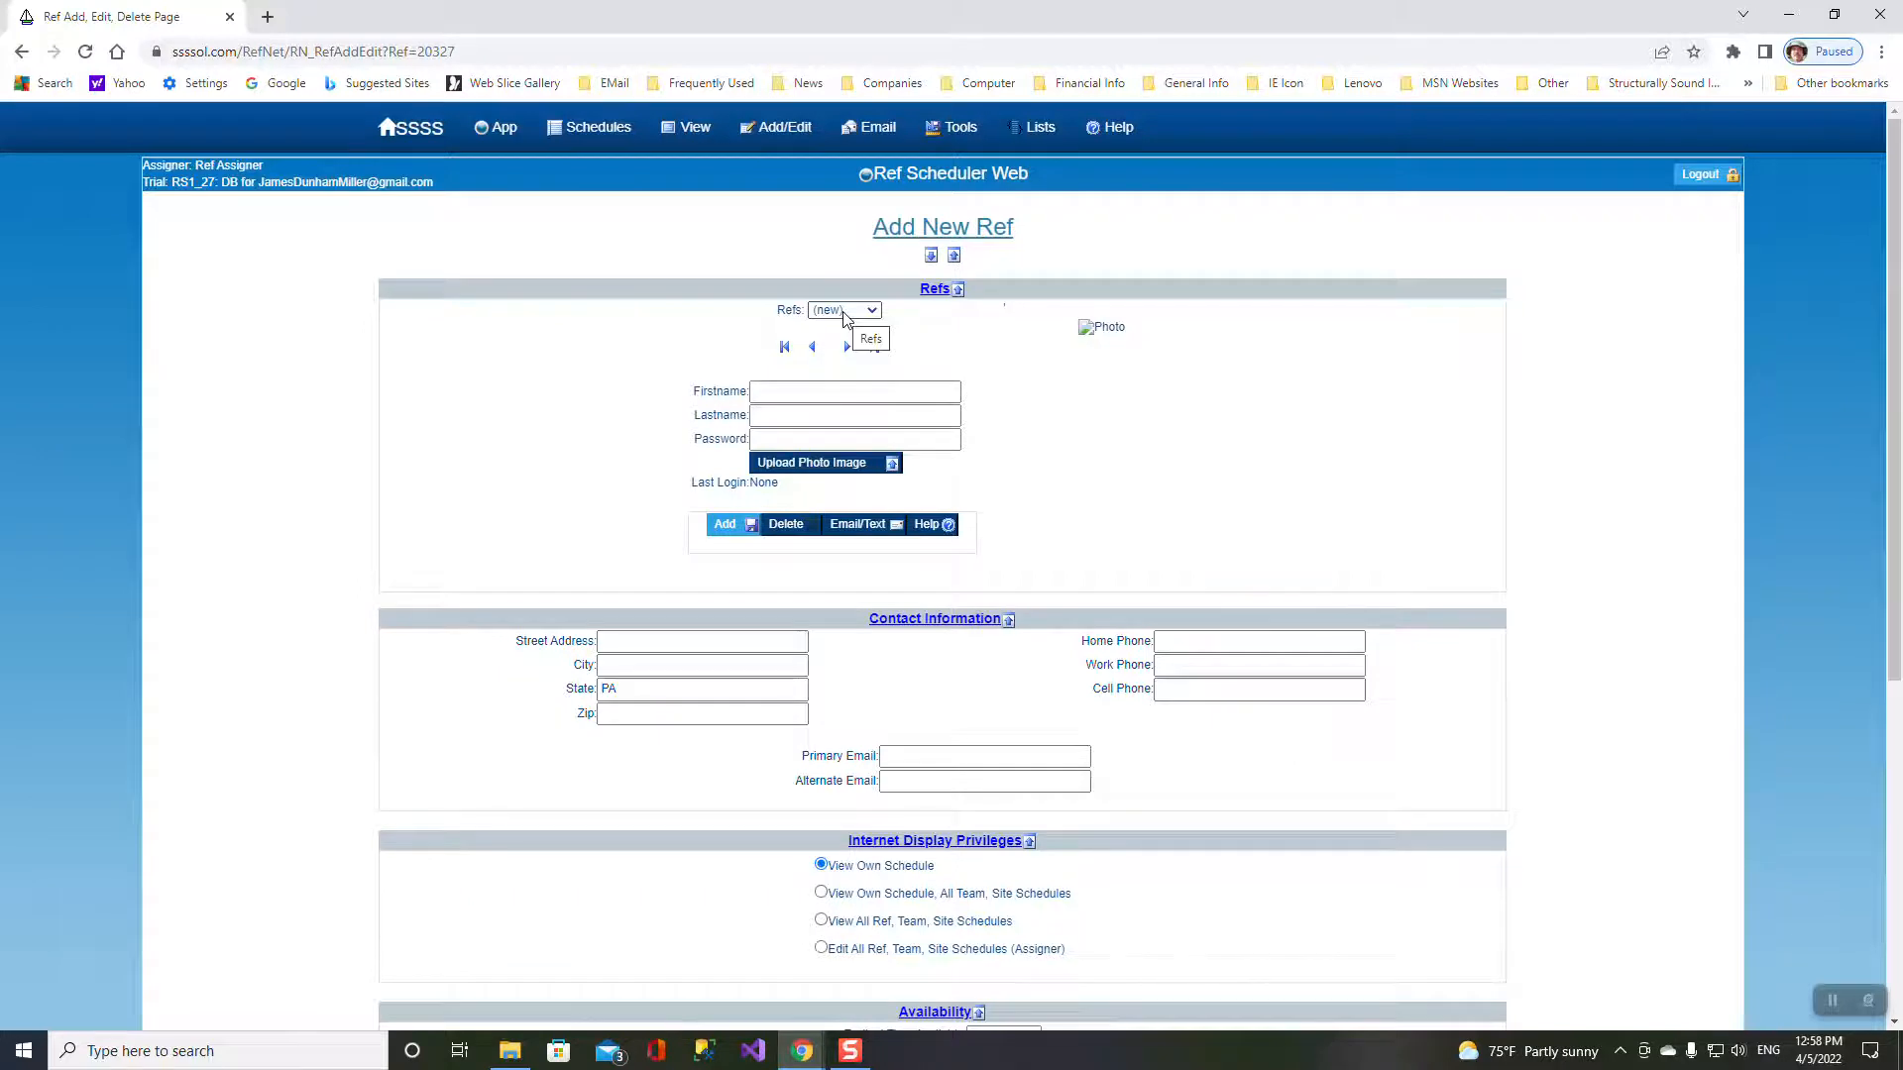
pyautogui.click(774, 393)
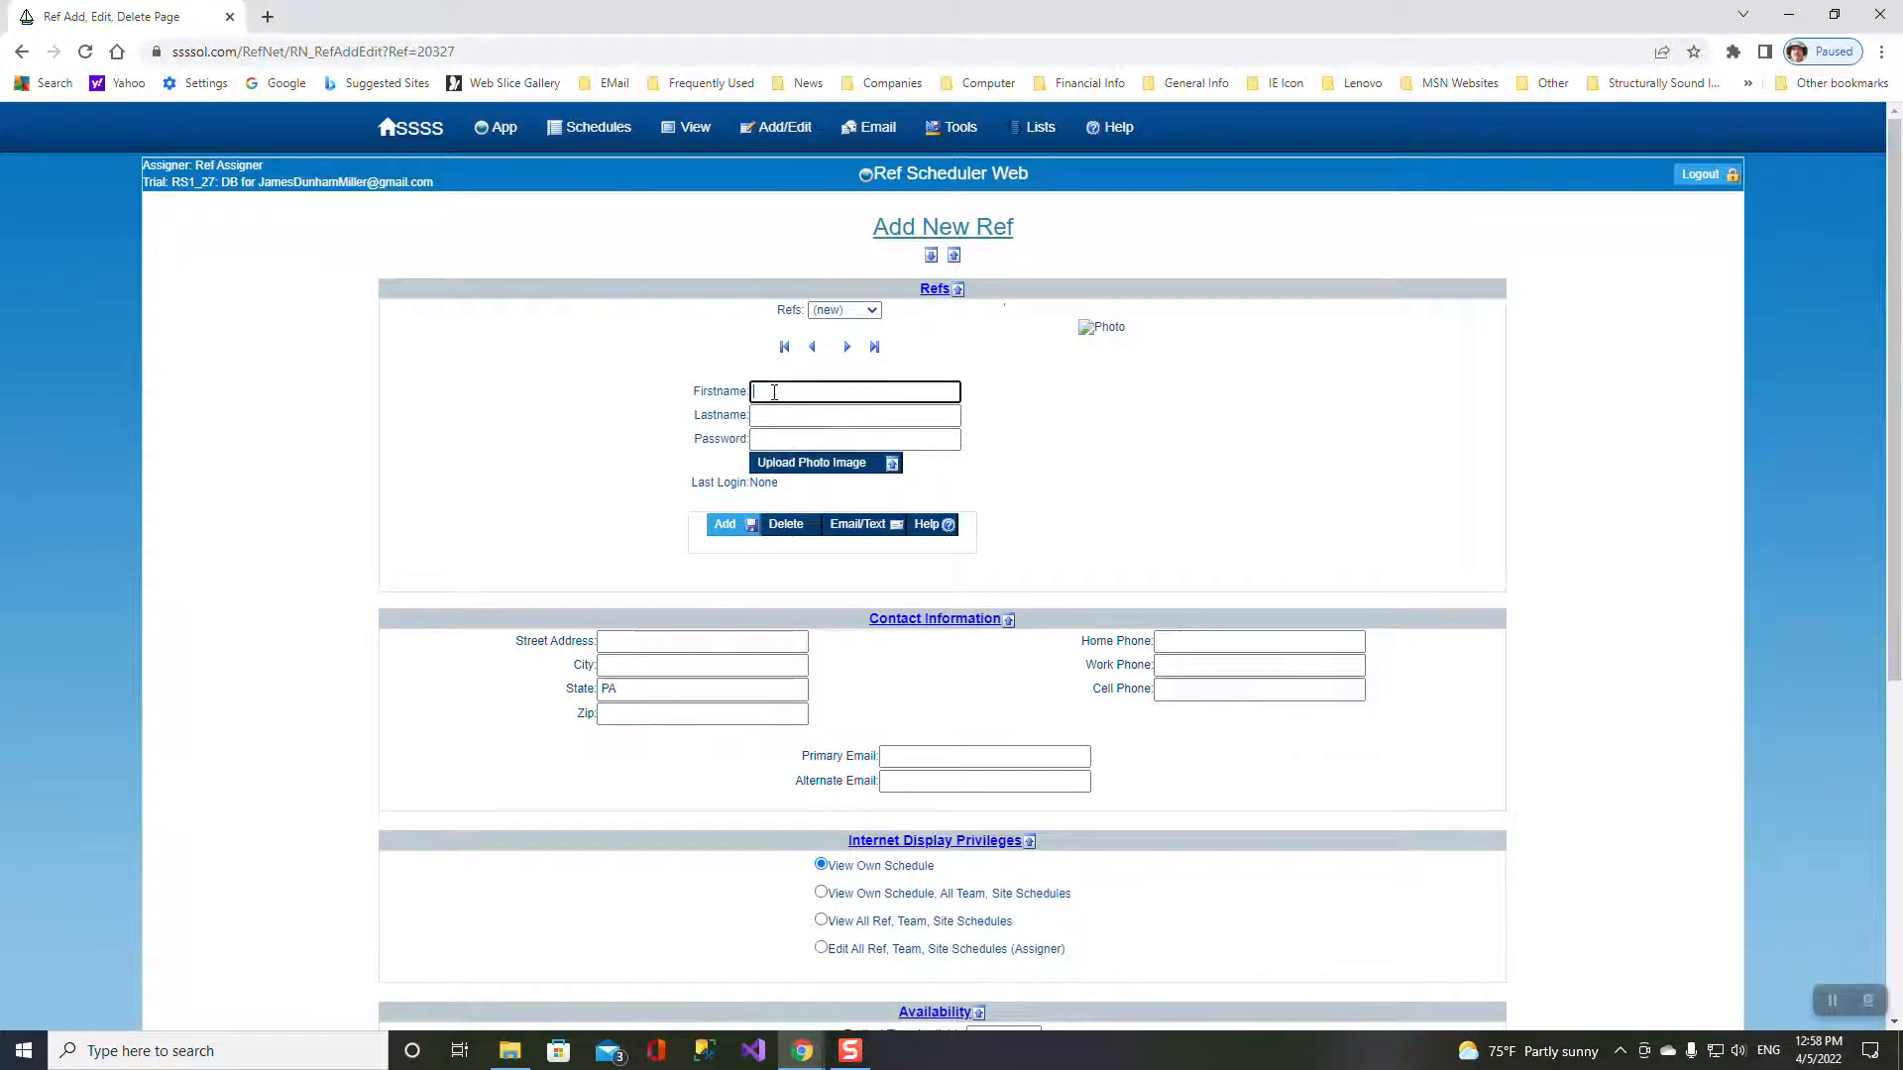
pyautogui.press('Tab')
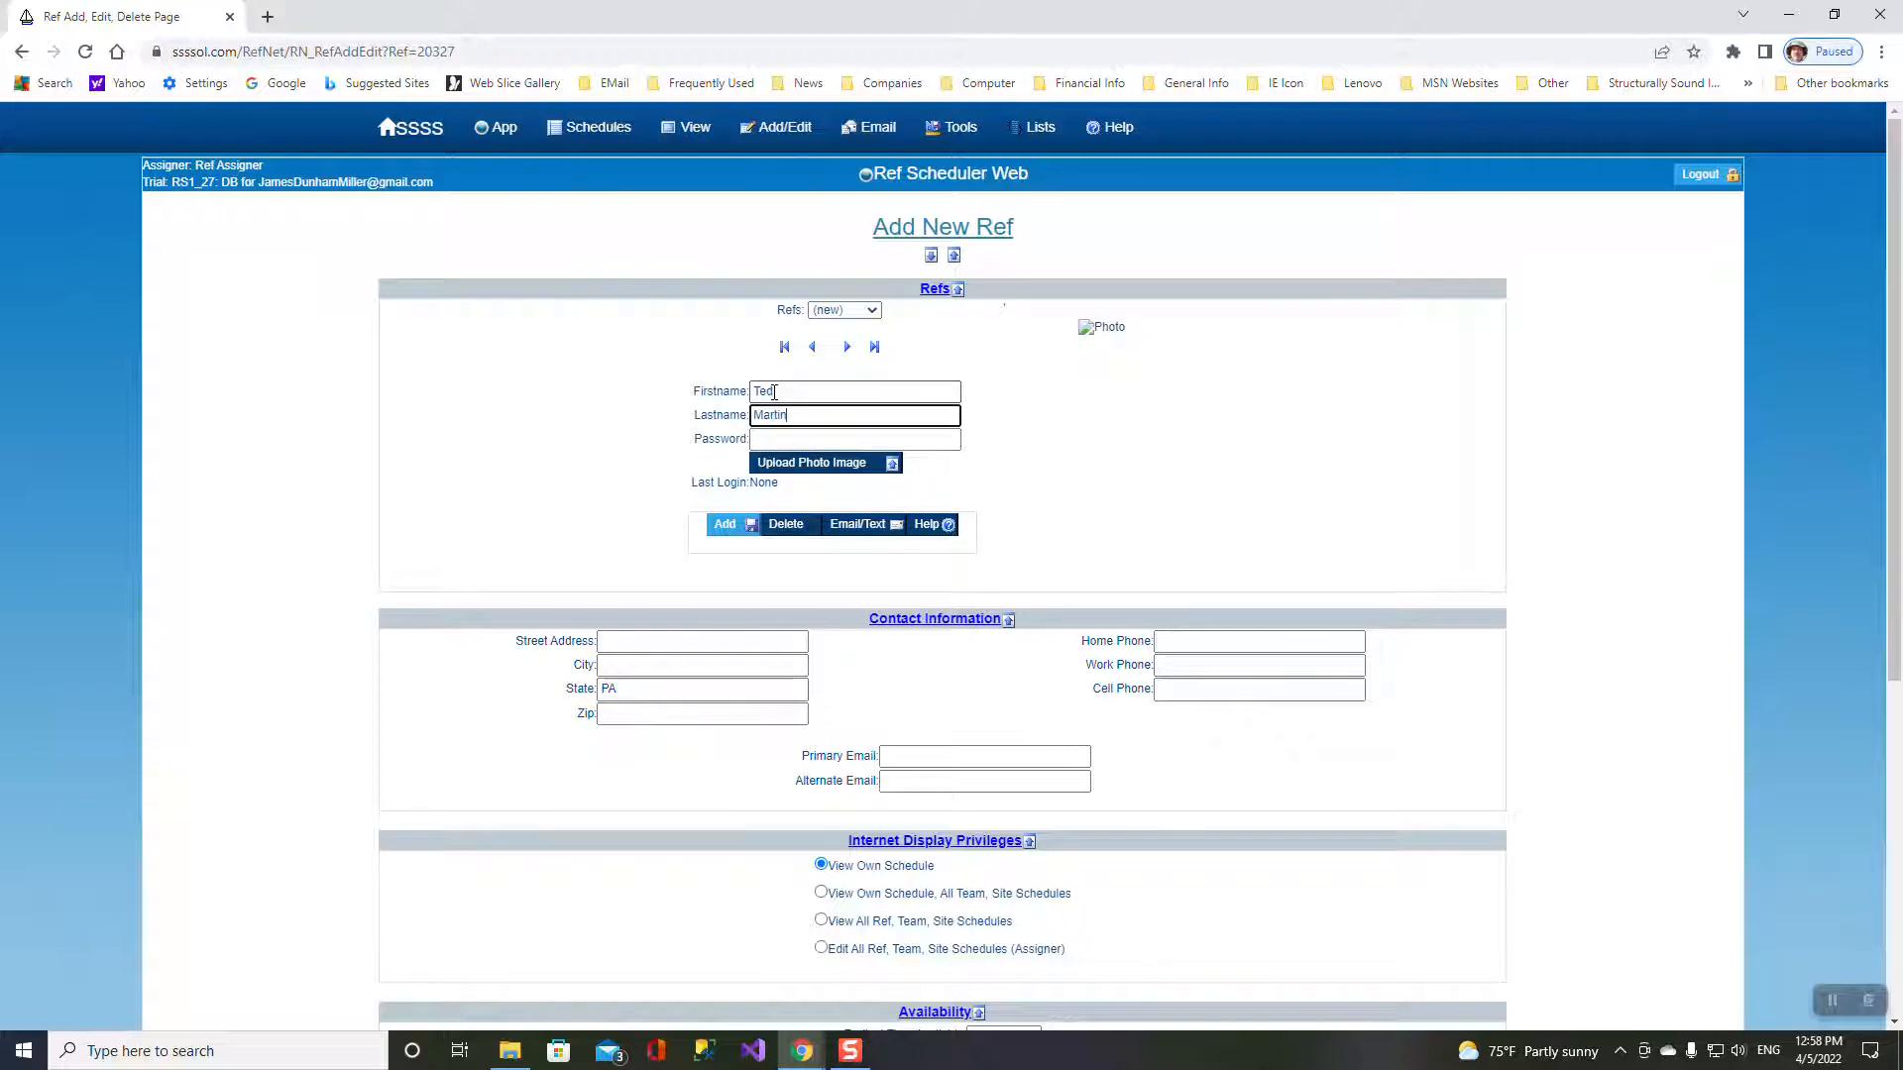
pyautogui.press('Tab')
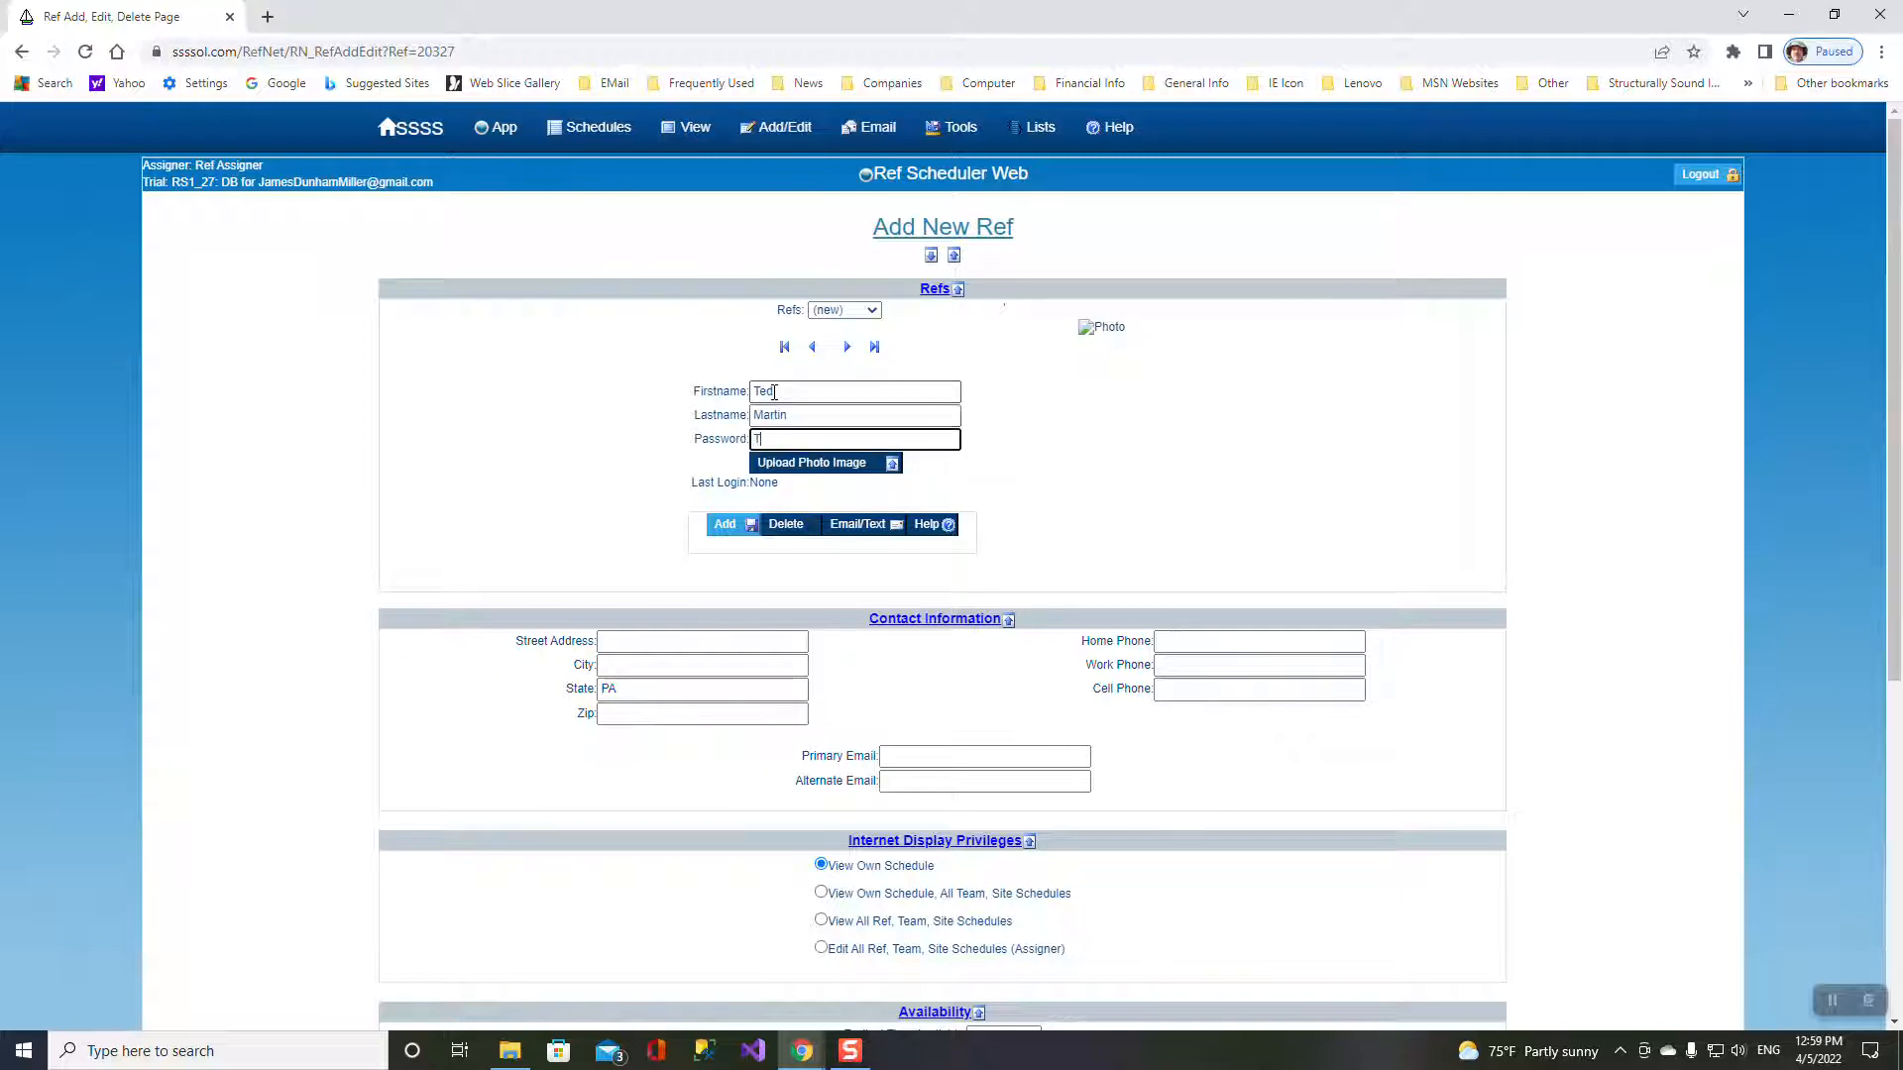
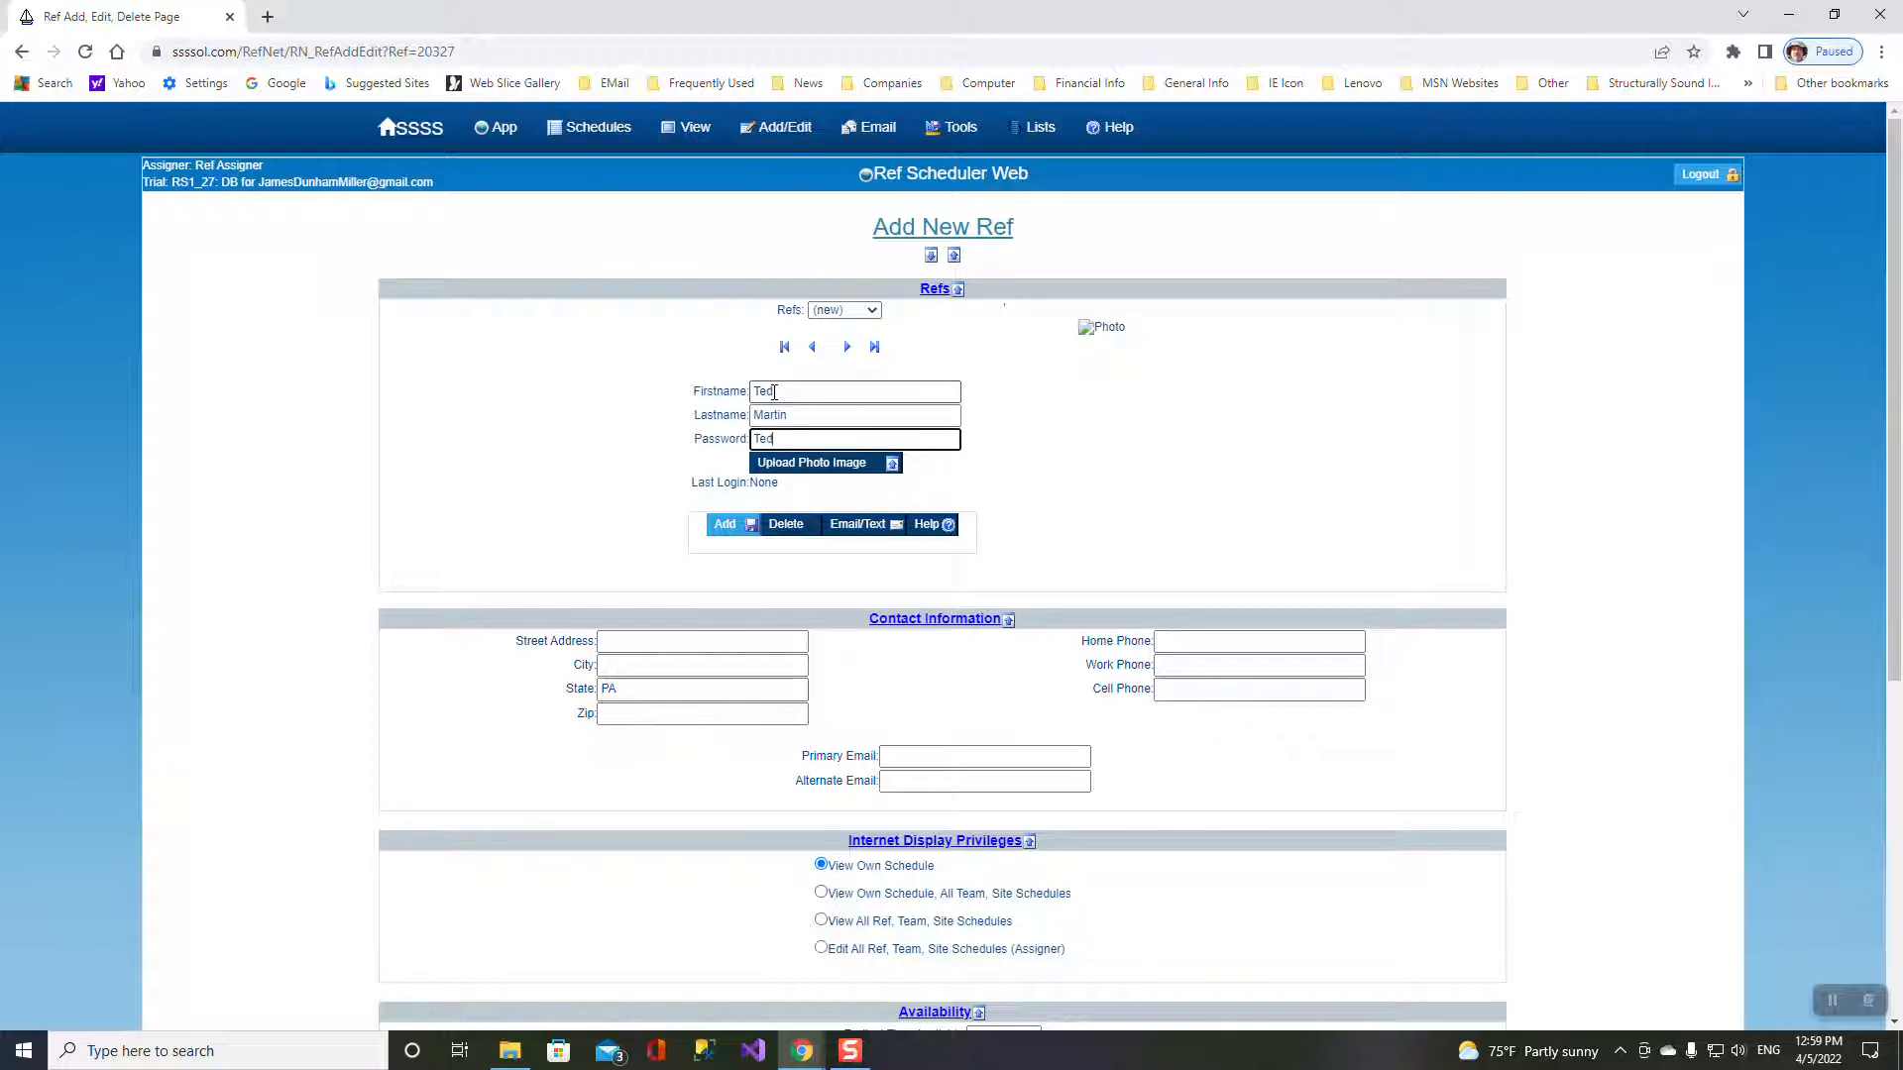
pyautogui.click(725, 523)
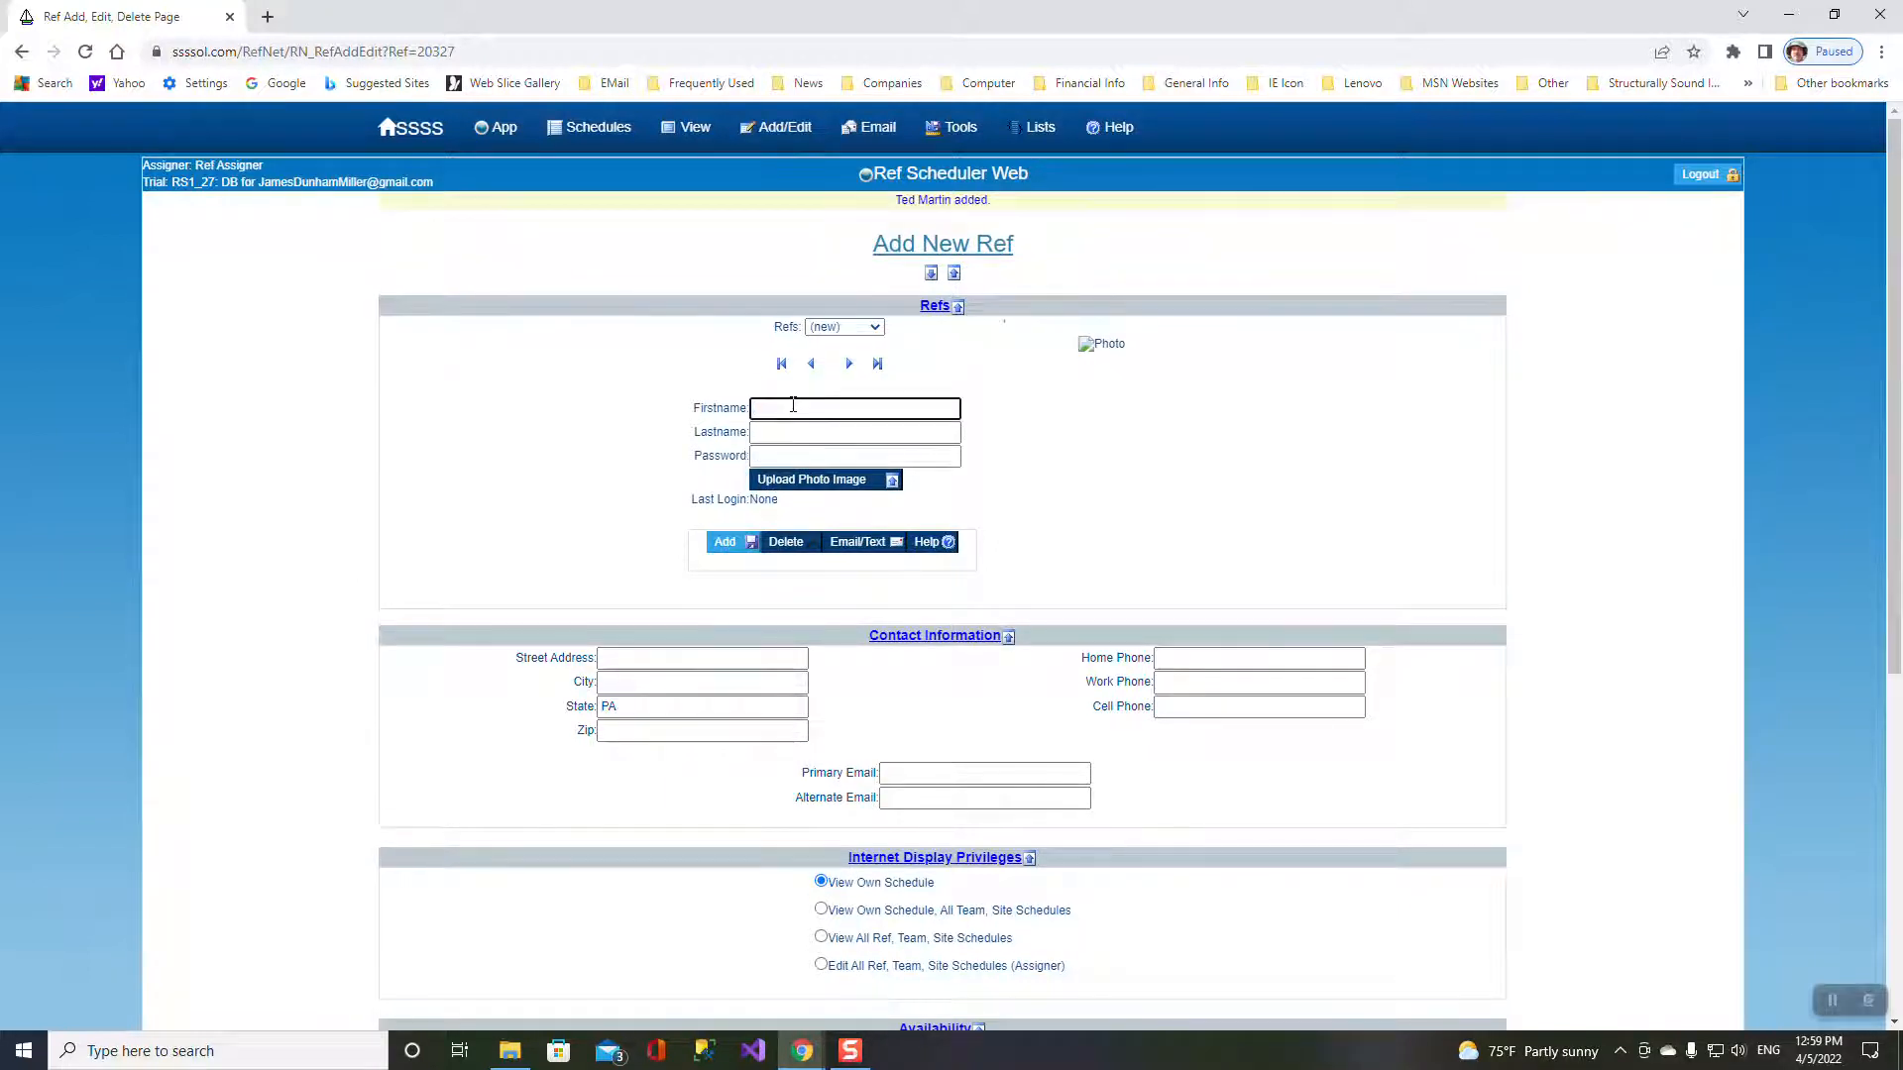
# - Enter and save a second referee's name, then check the saved referees list
pyautogui.press('Tab')
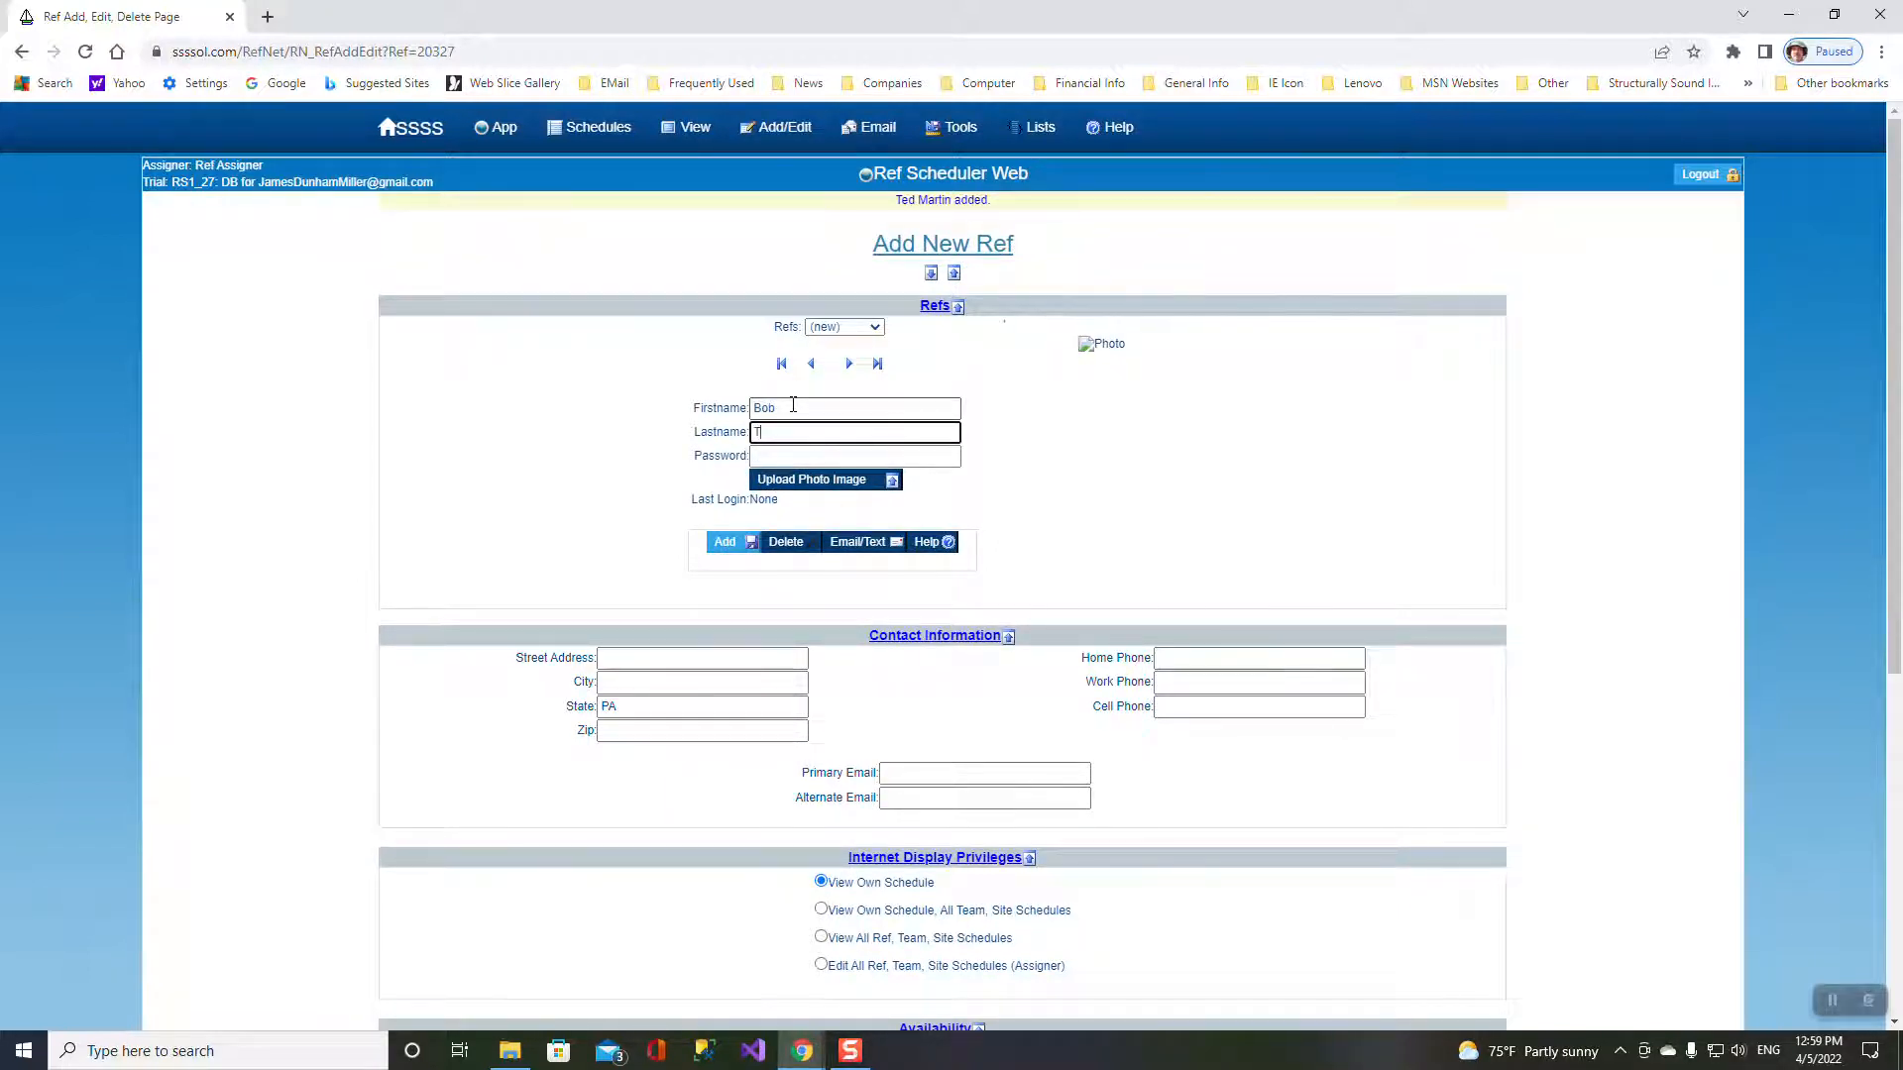
pyautogui.press('Tab')
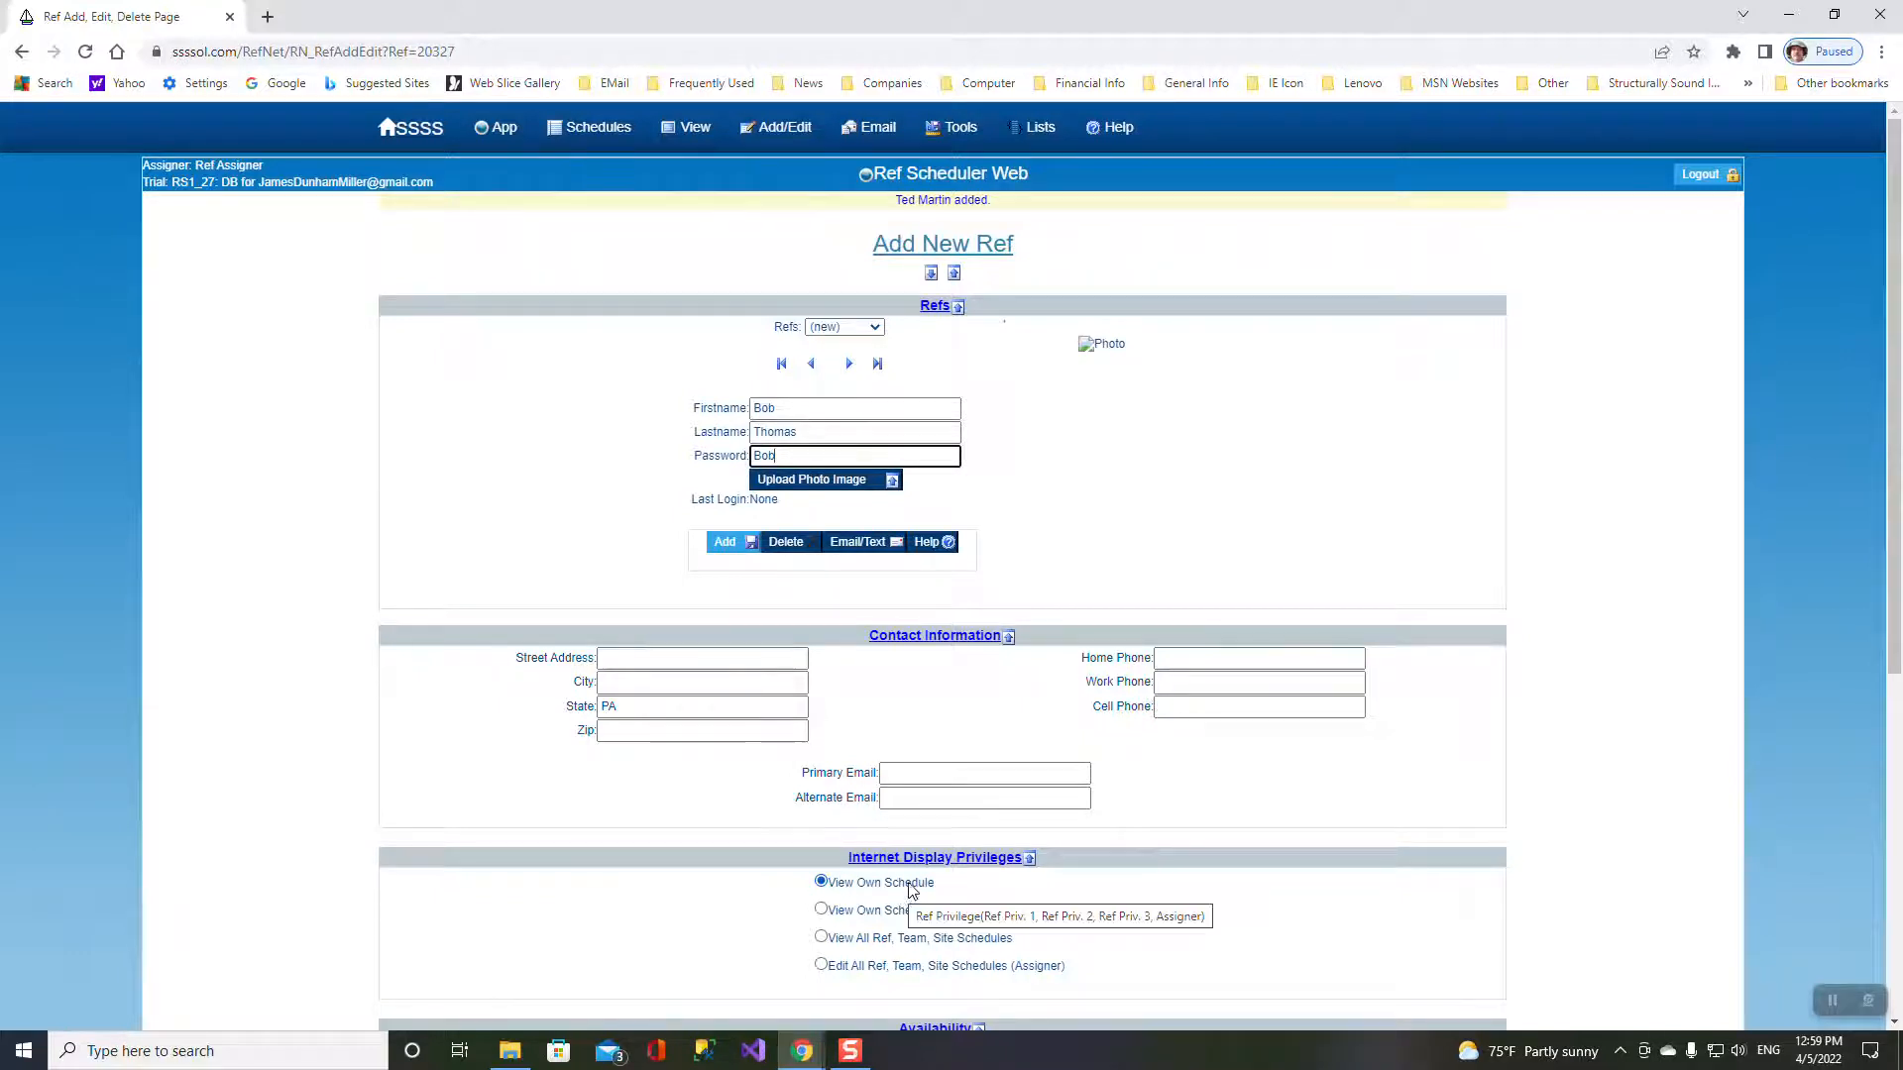
pyautogui.click(732, 543)
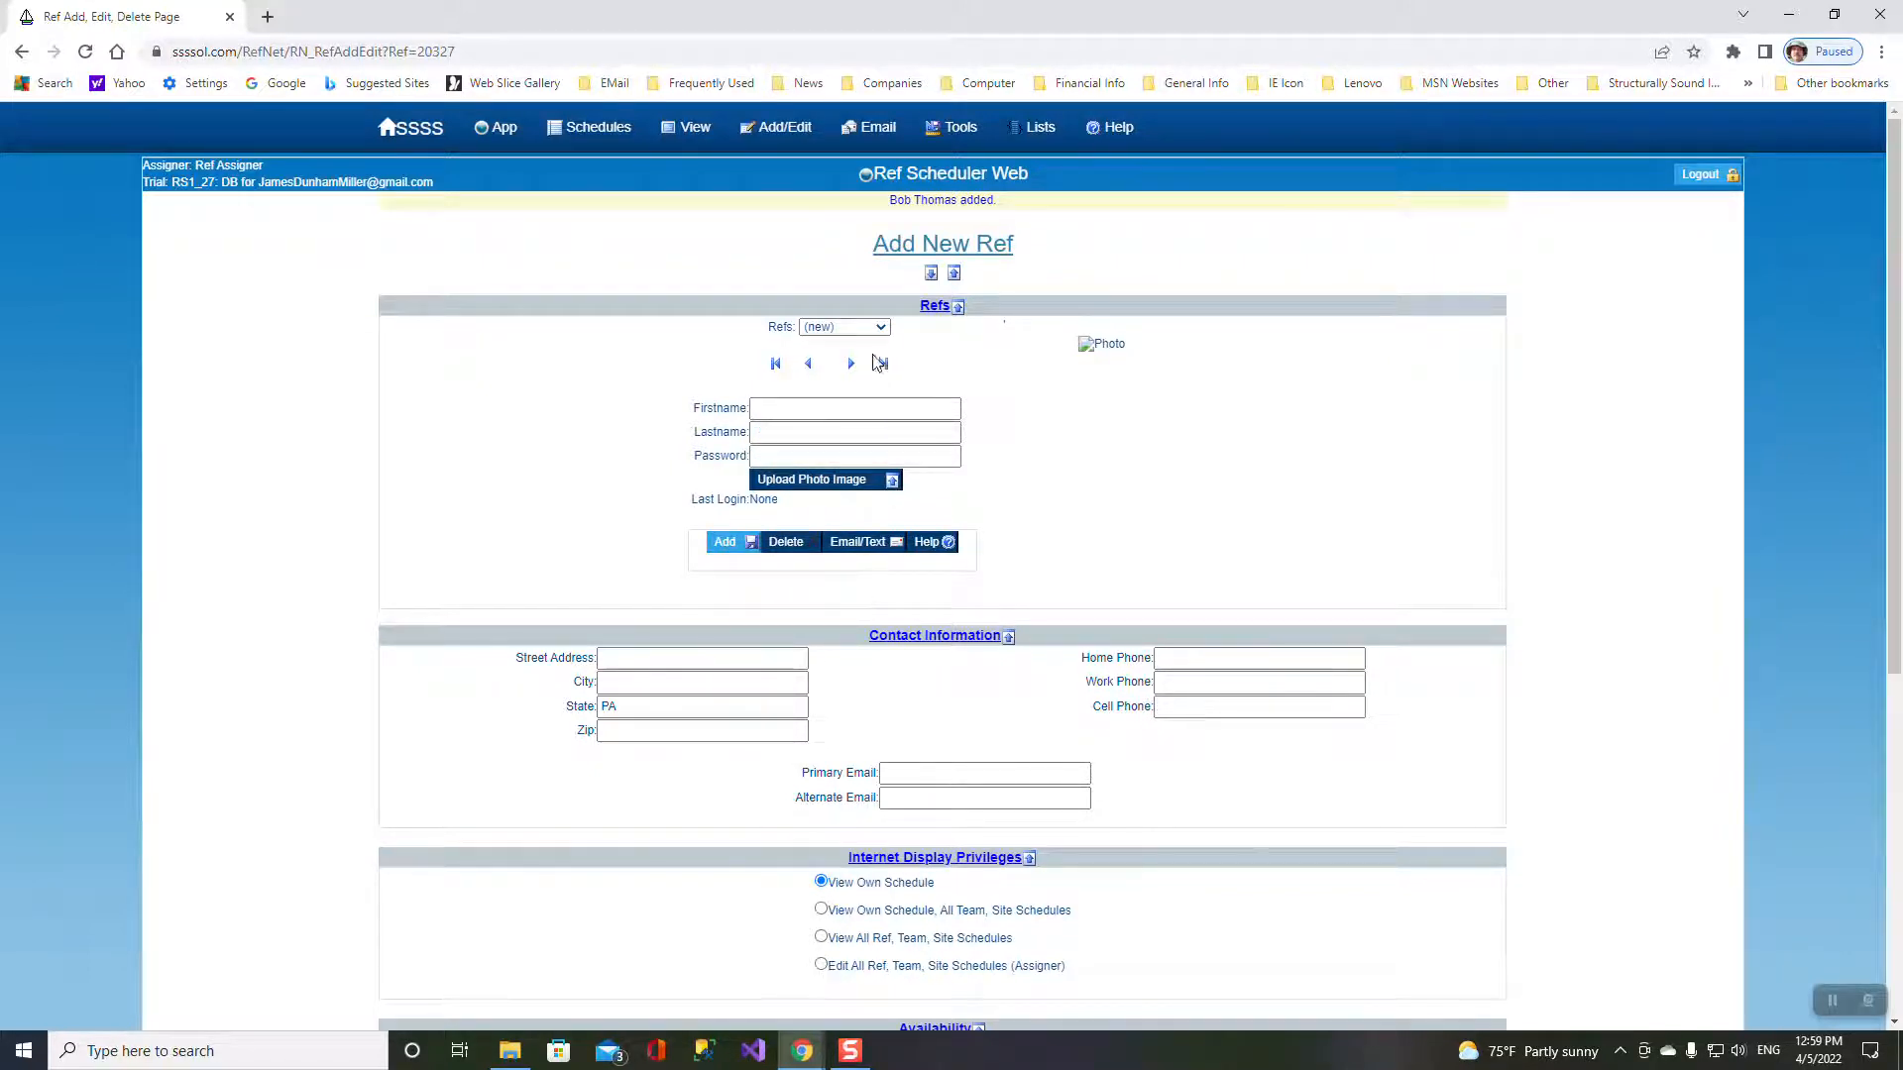
pyautogui.click(878, 331)
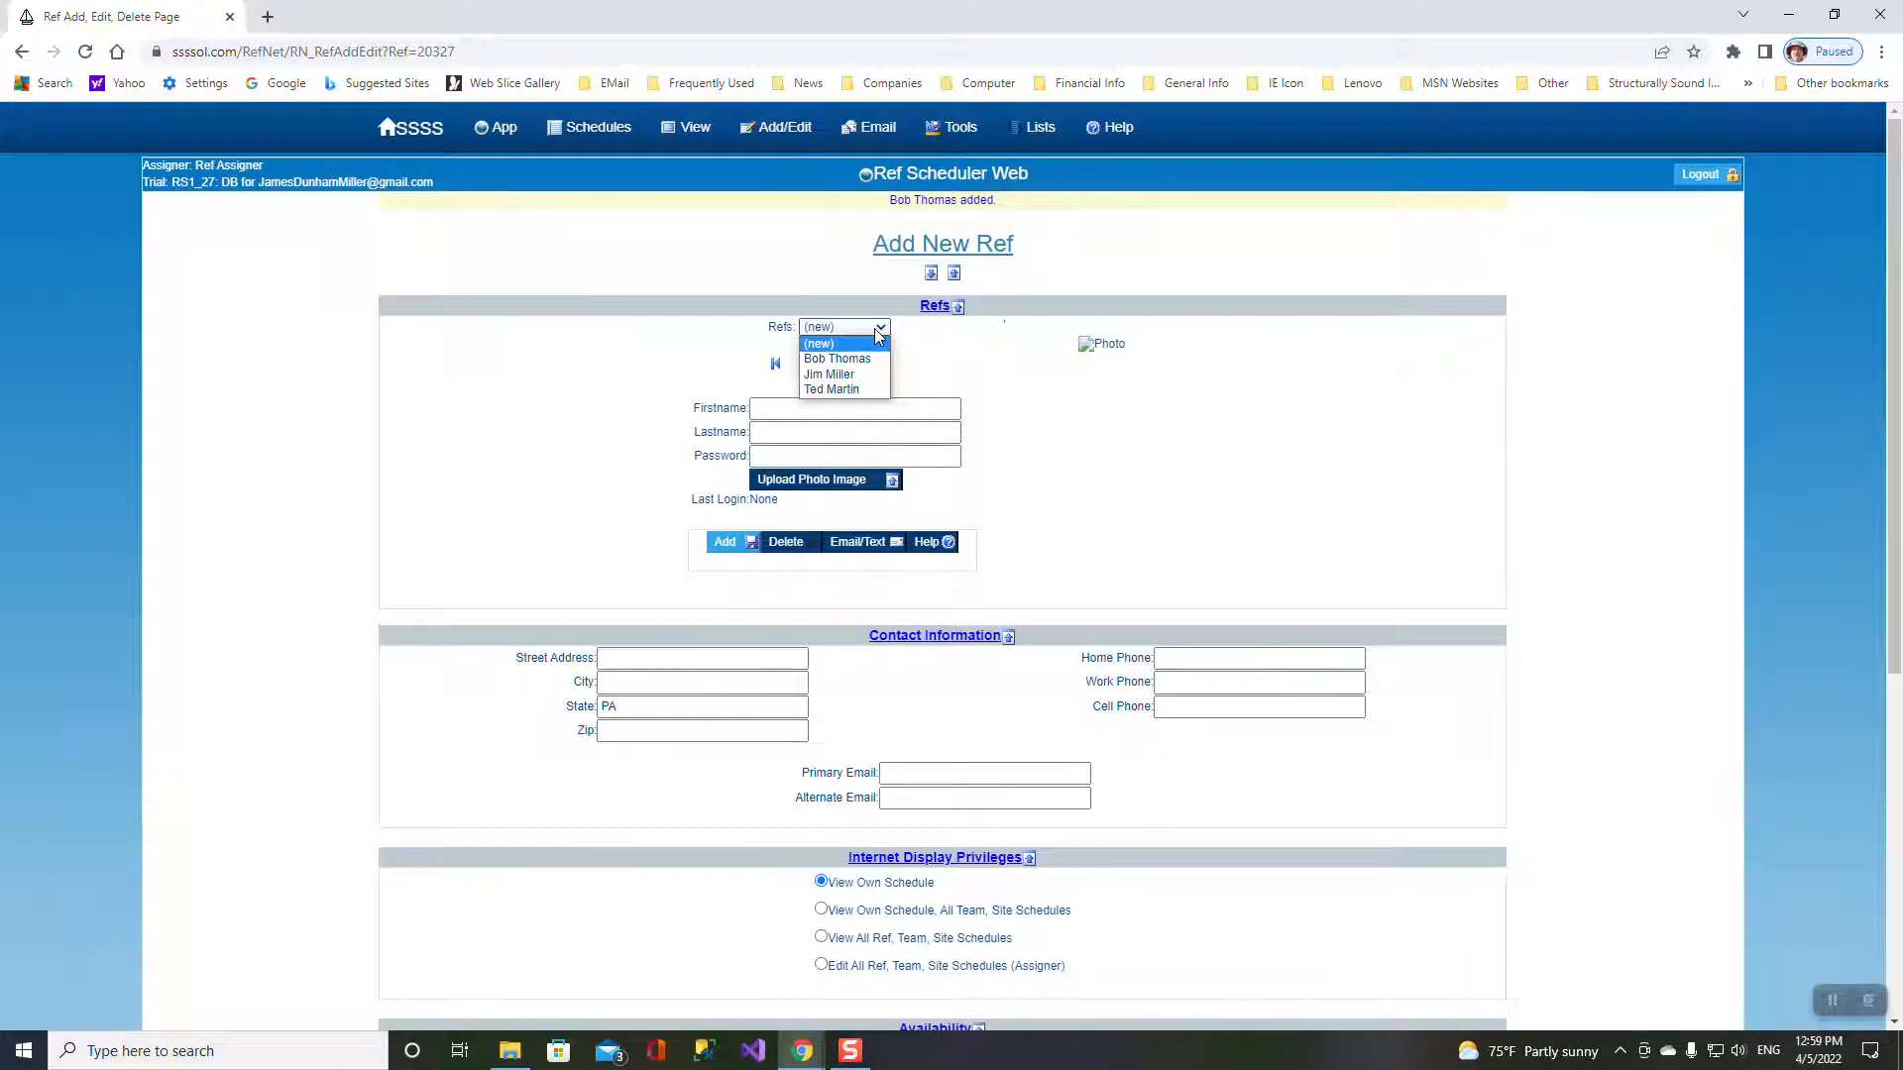
# - Fill in and save one more referee on the Add New Ref form
pyautogui.click(774, 406)
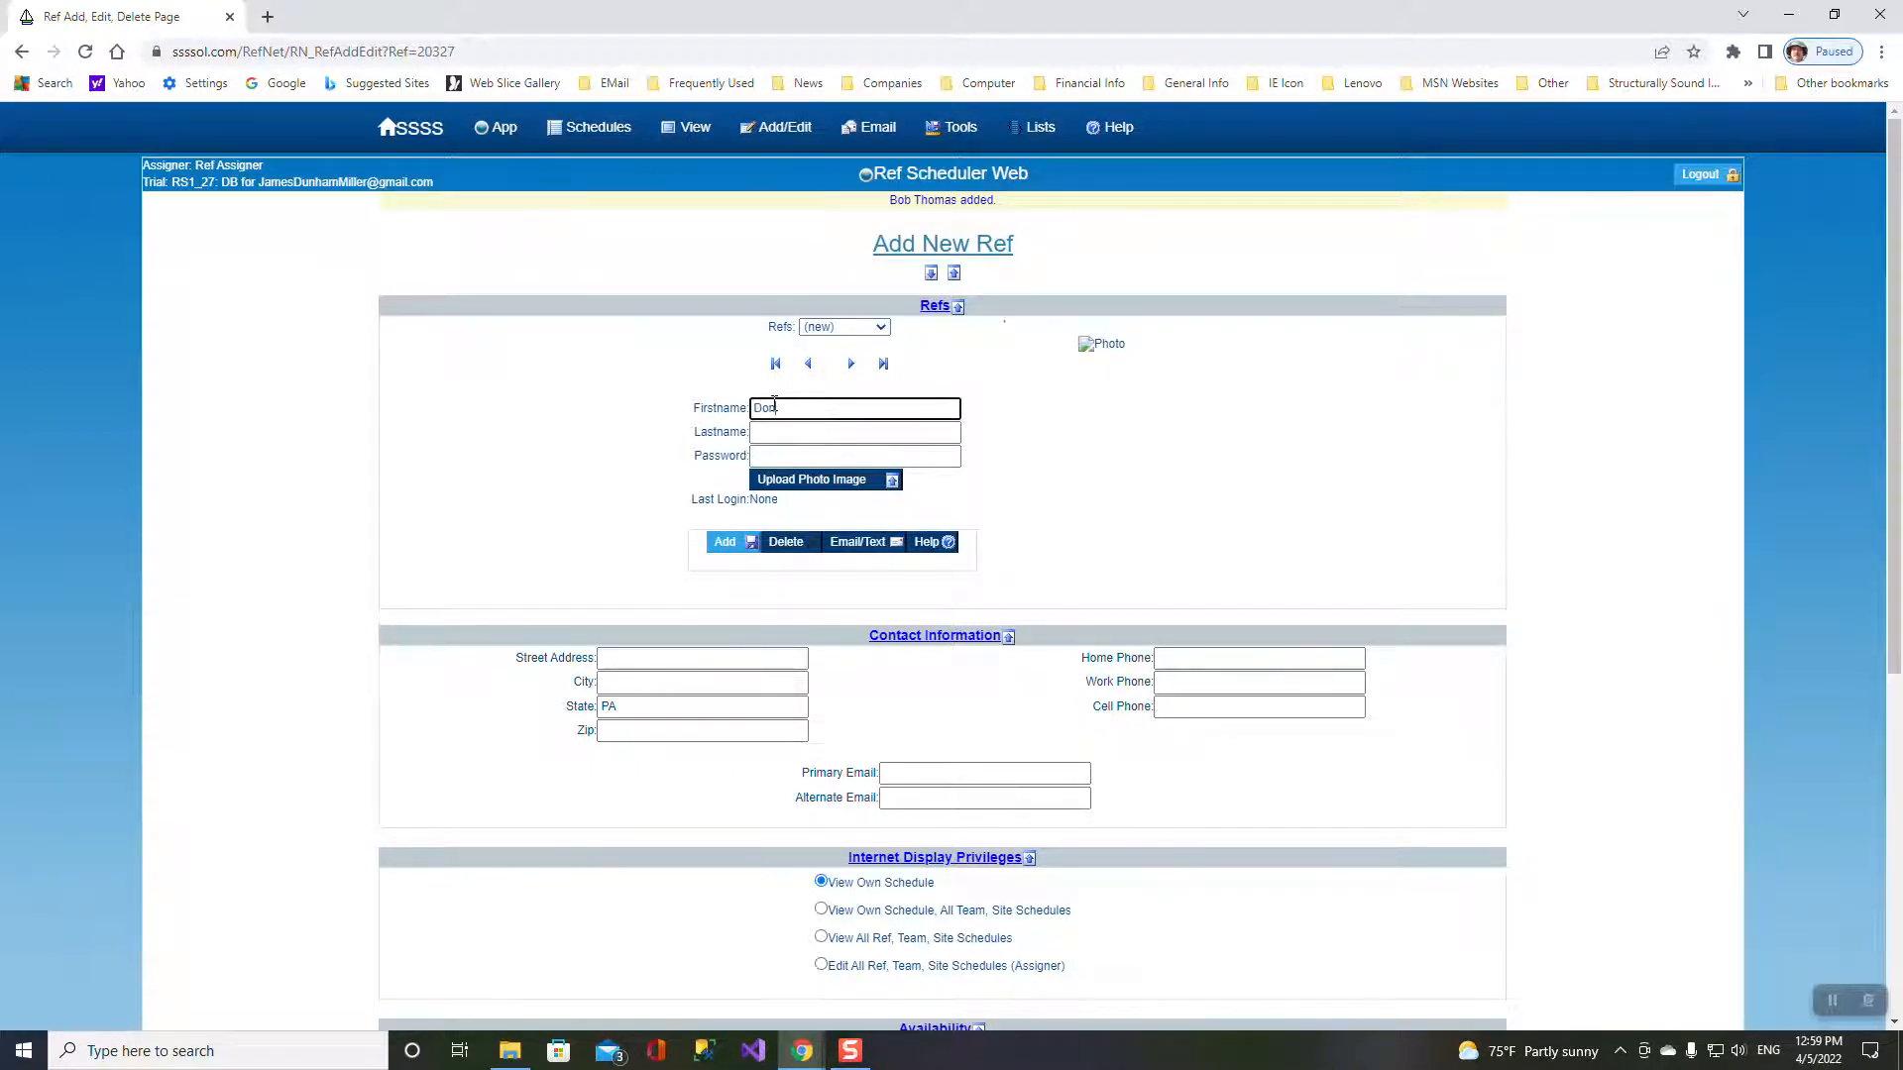
pyautogui.press('Tab')
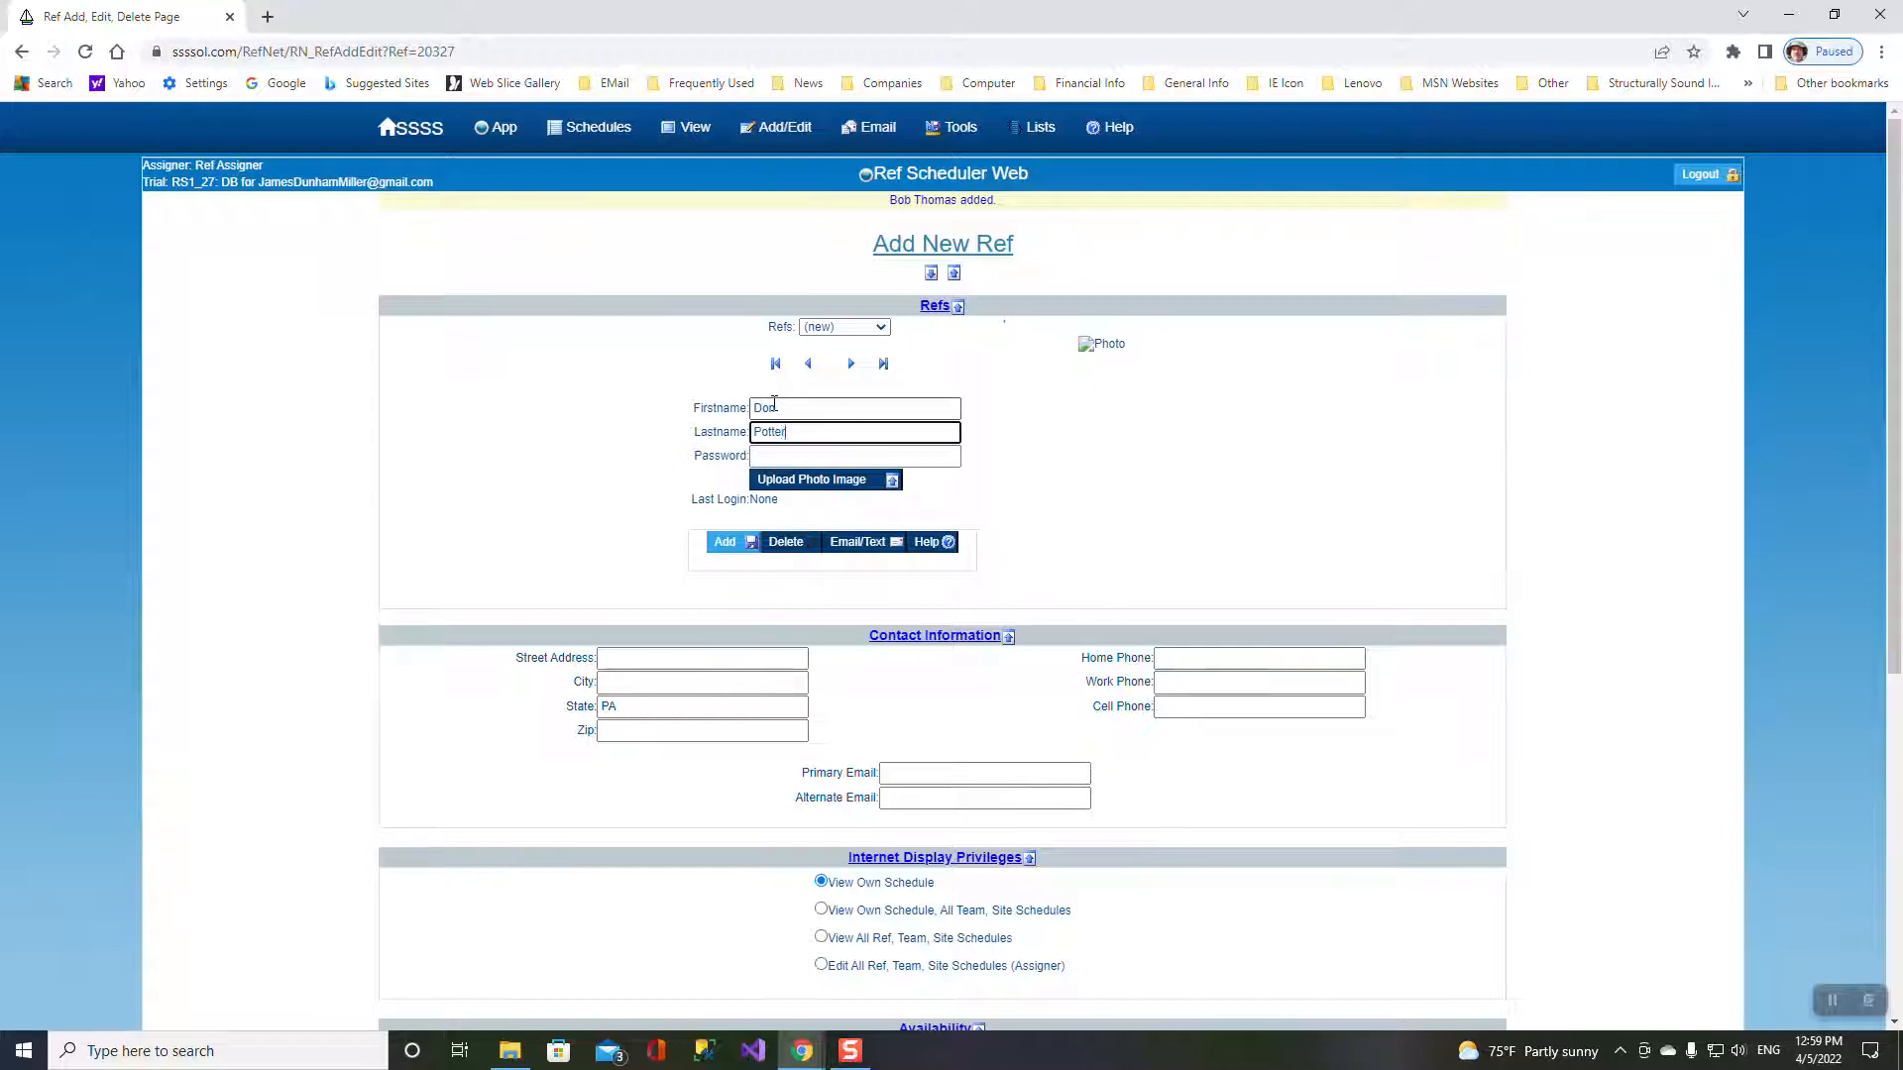
pyautogui.press('Tab')
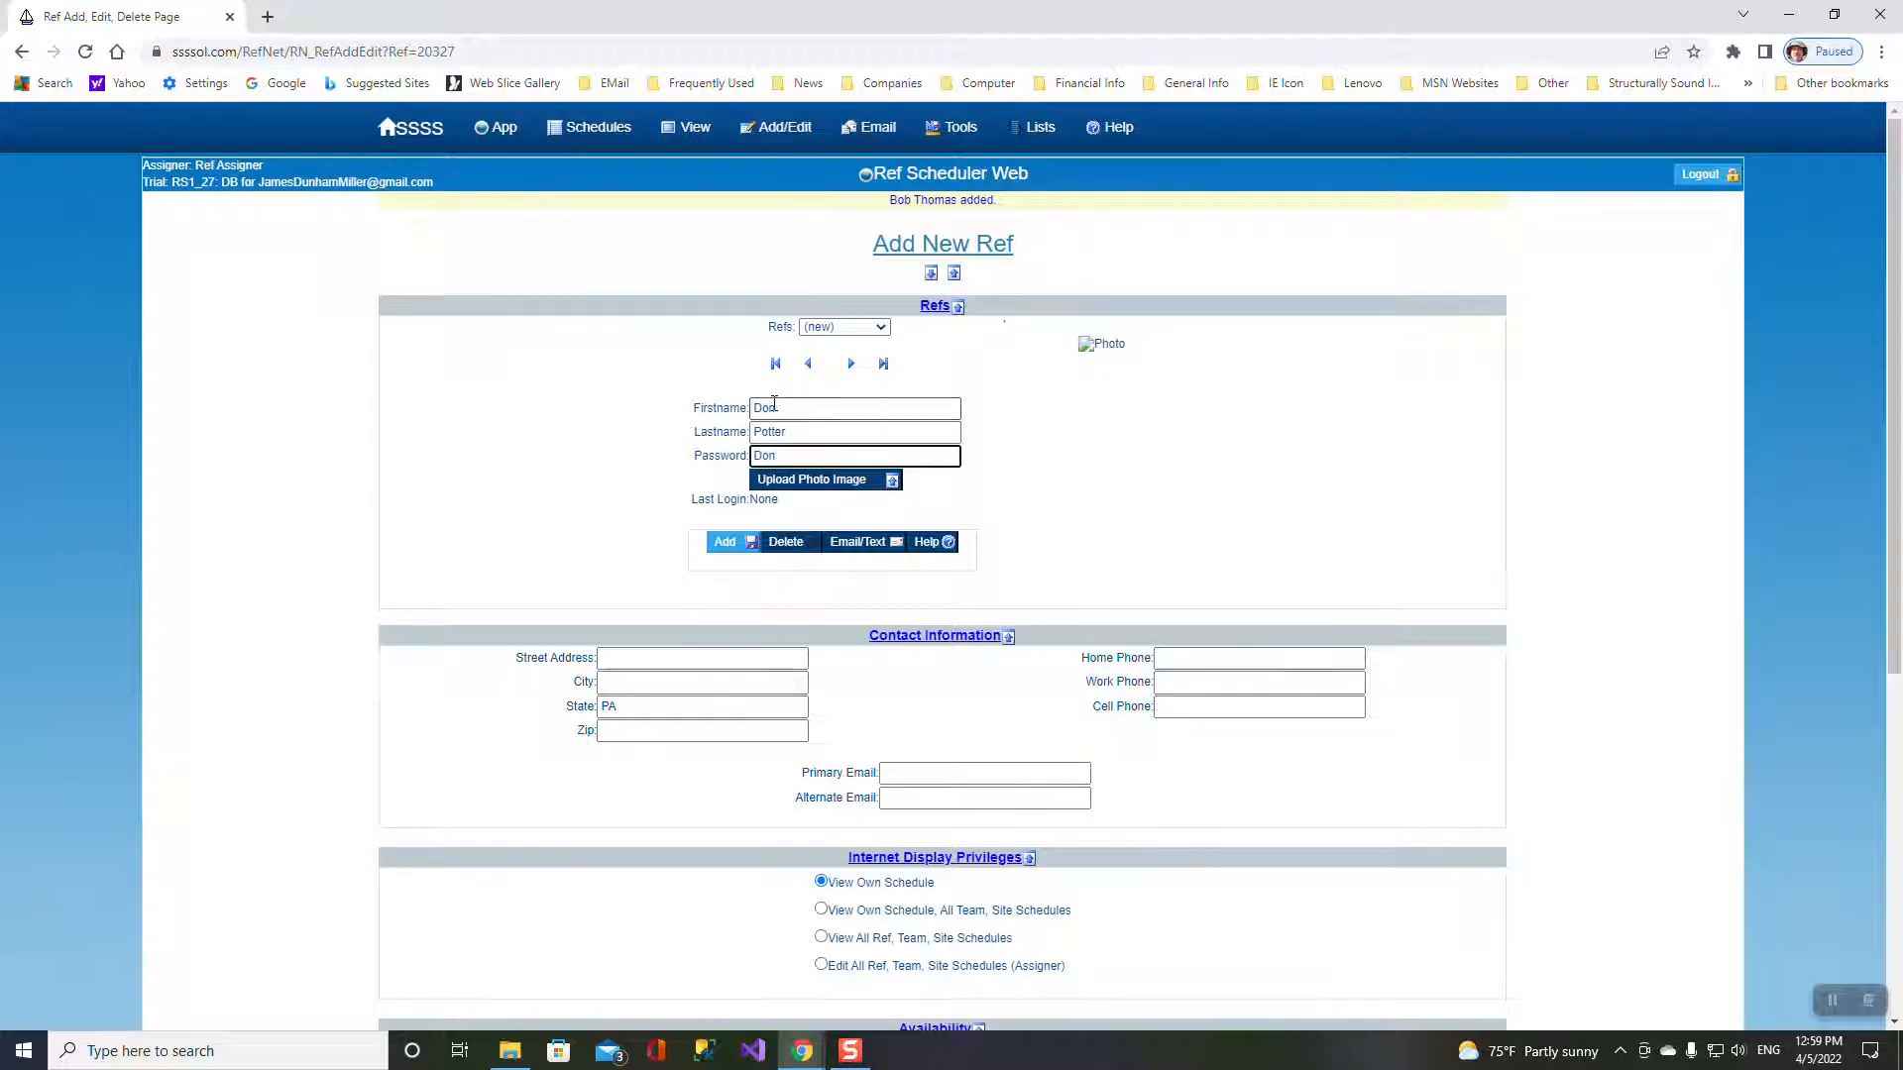
pyautogui.click(725, 542)
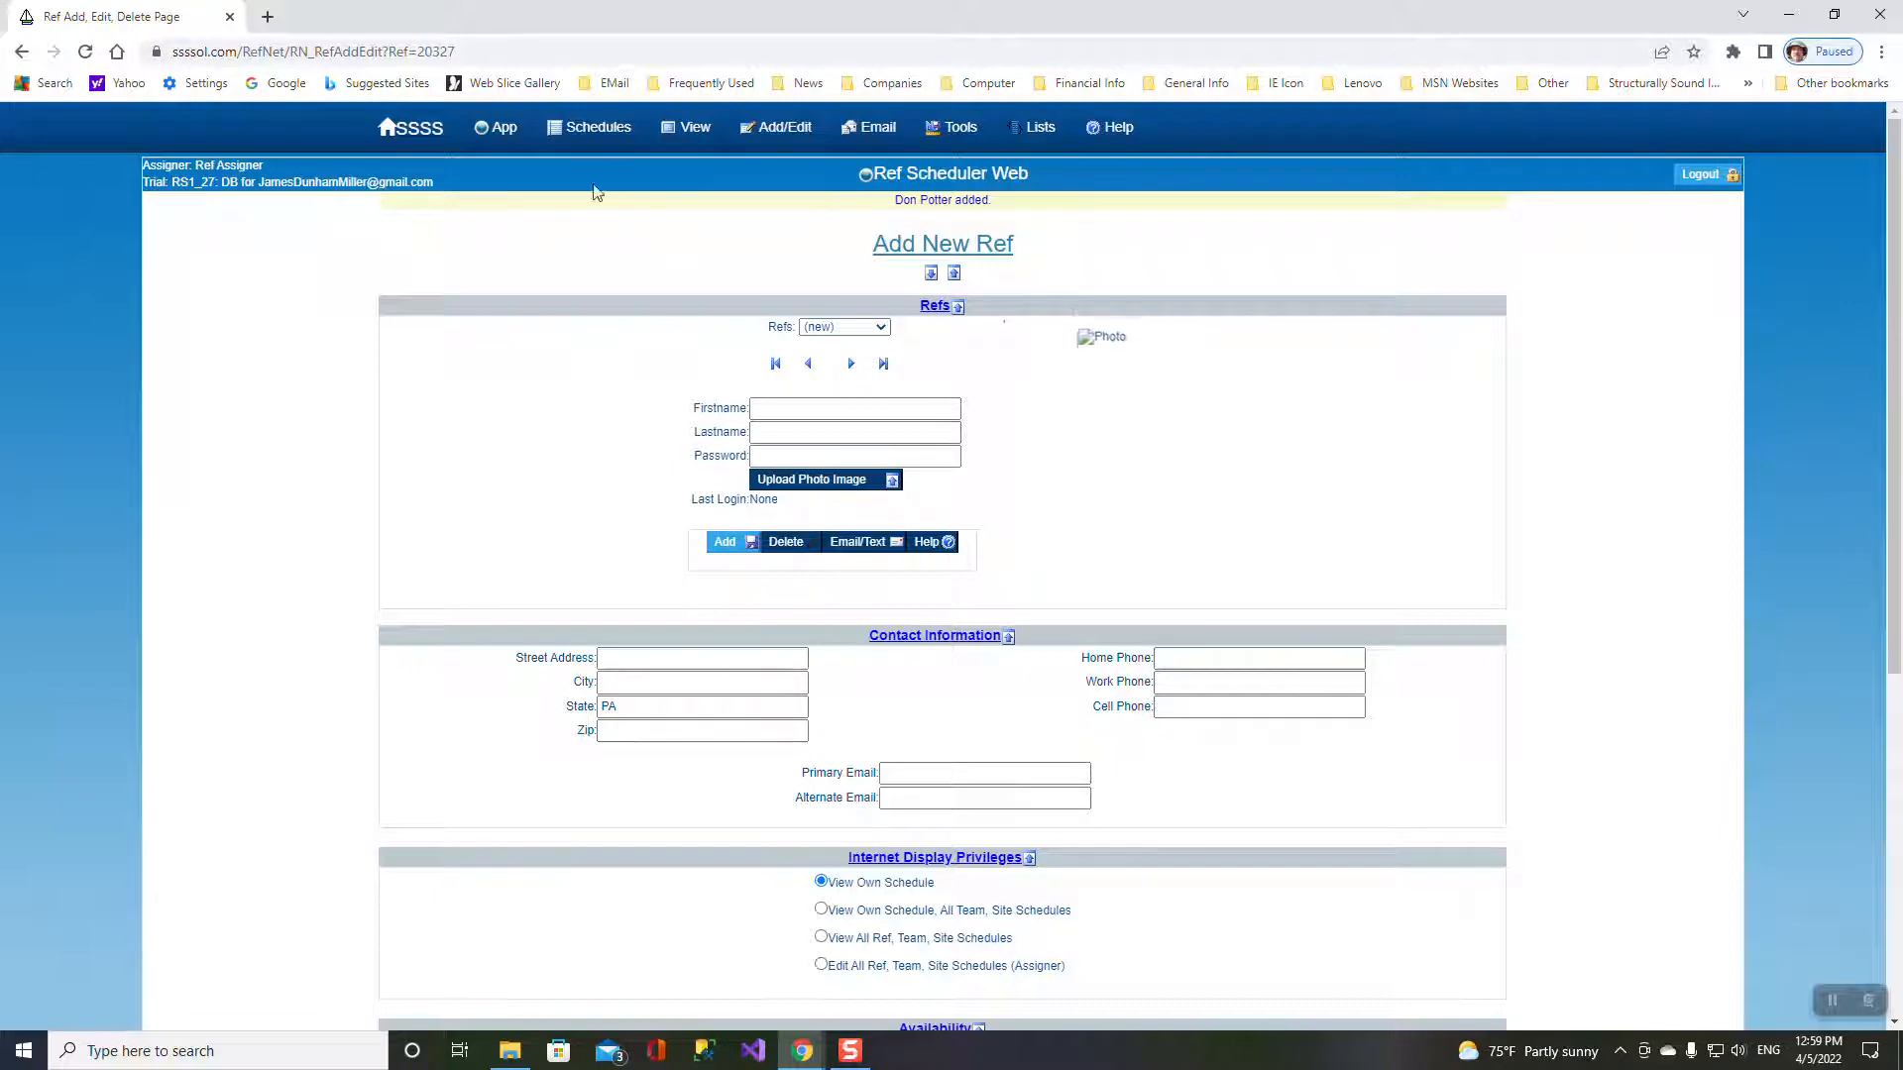
pyautogui.moveTo(688, 133)
pyautogui.click(694, 173)
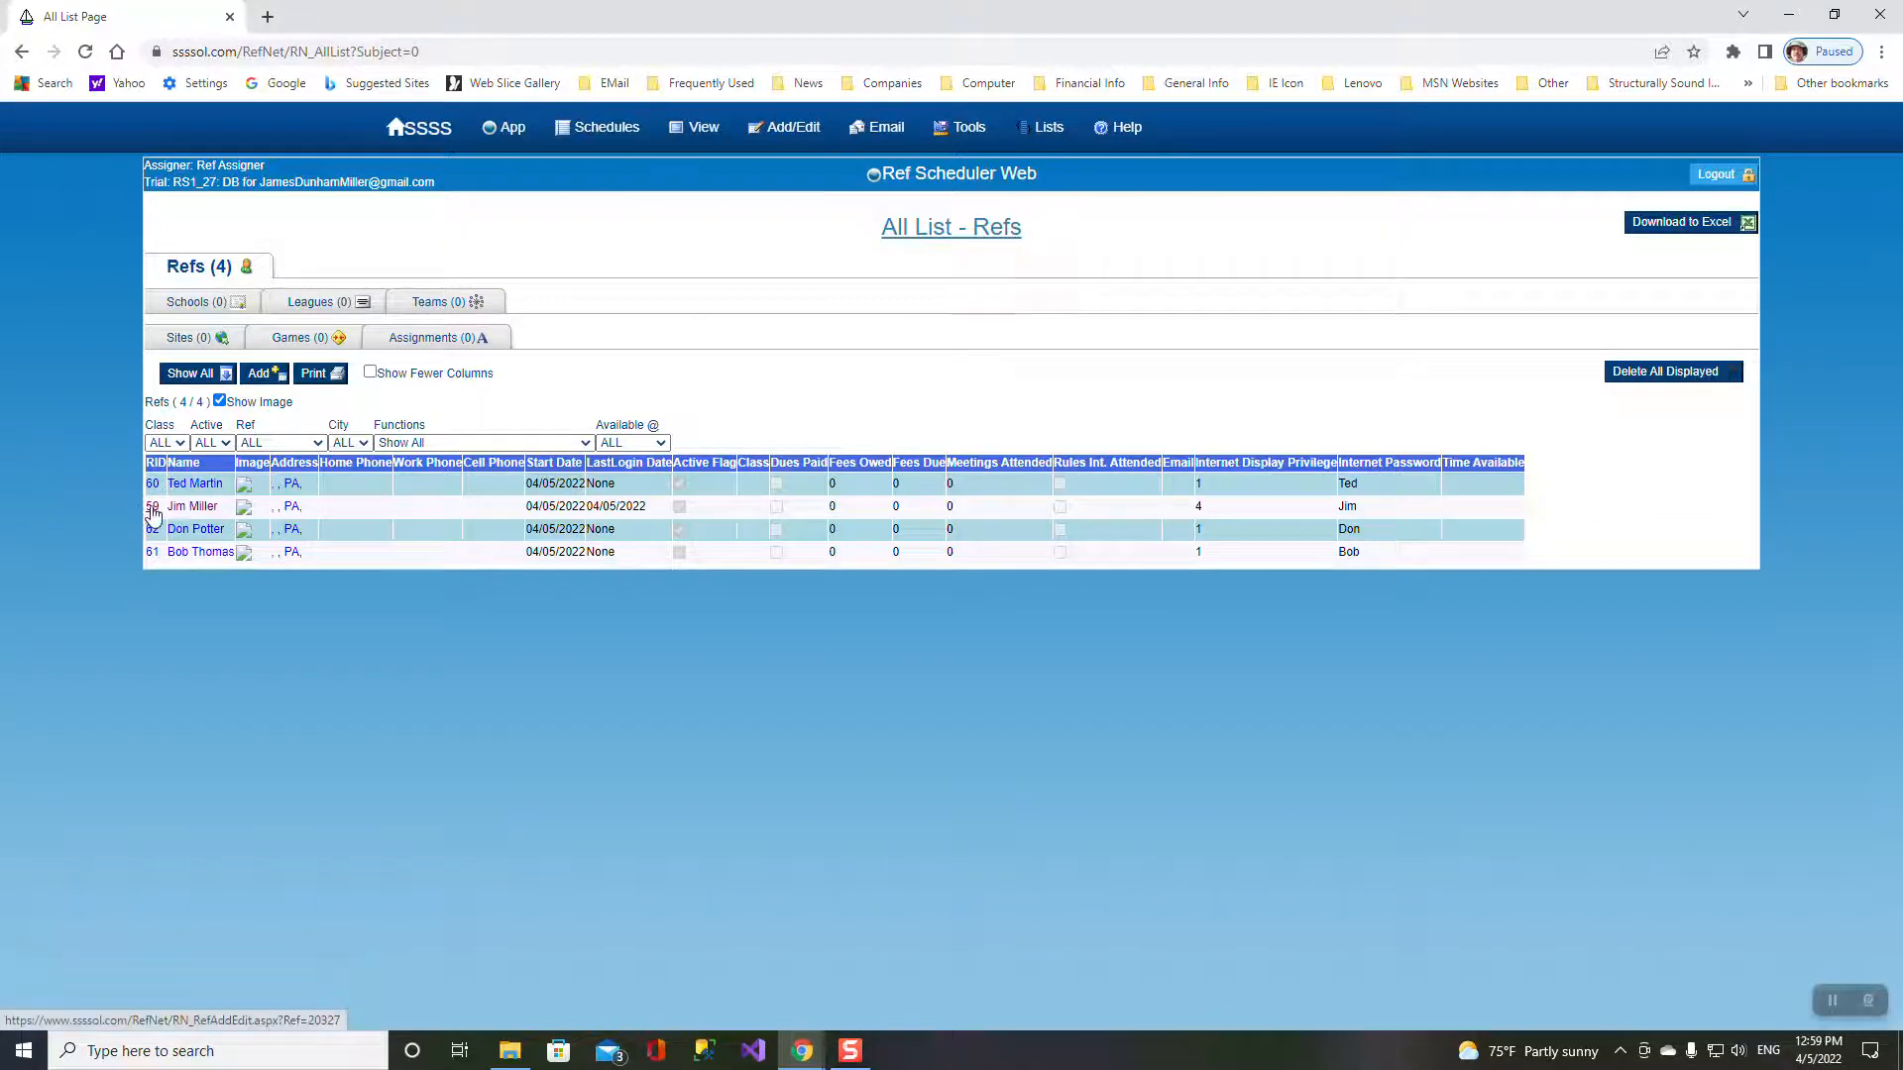
pyautogui.moveTo(776, 132)
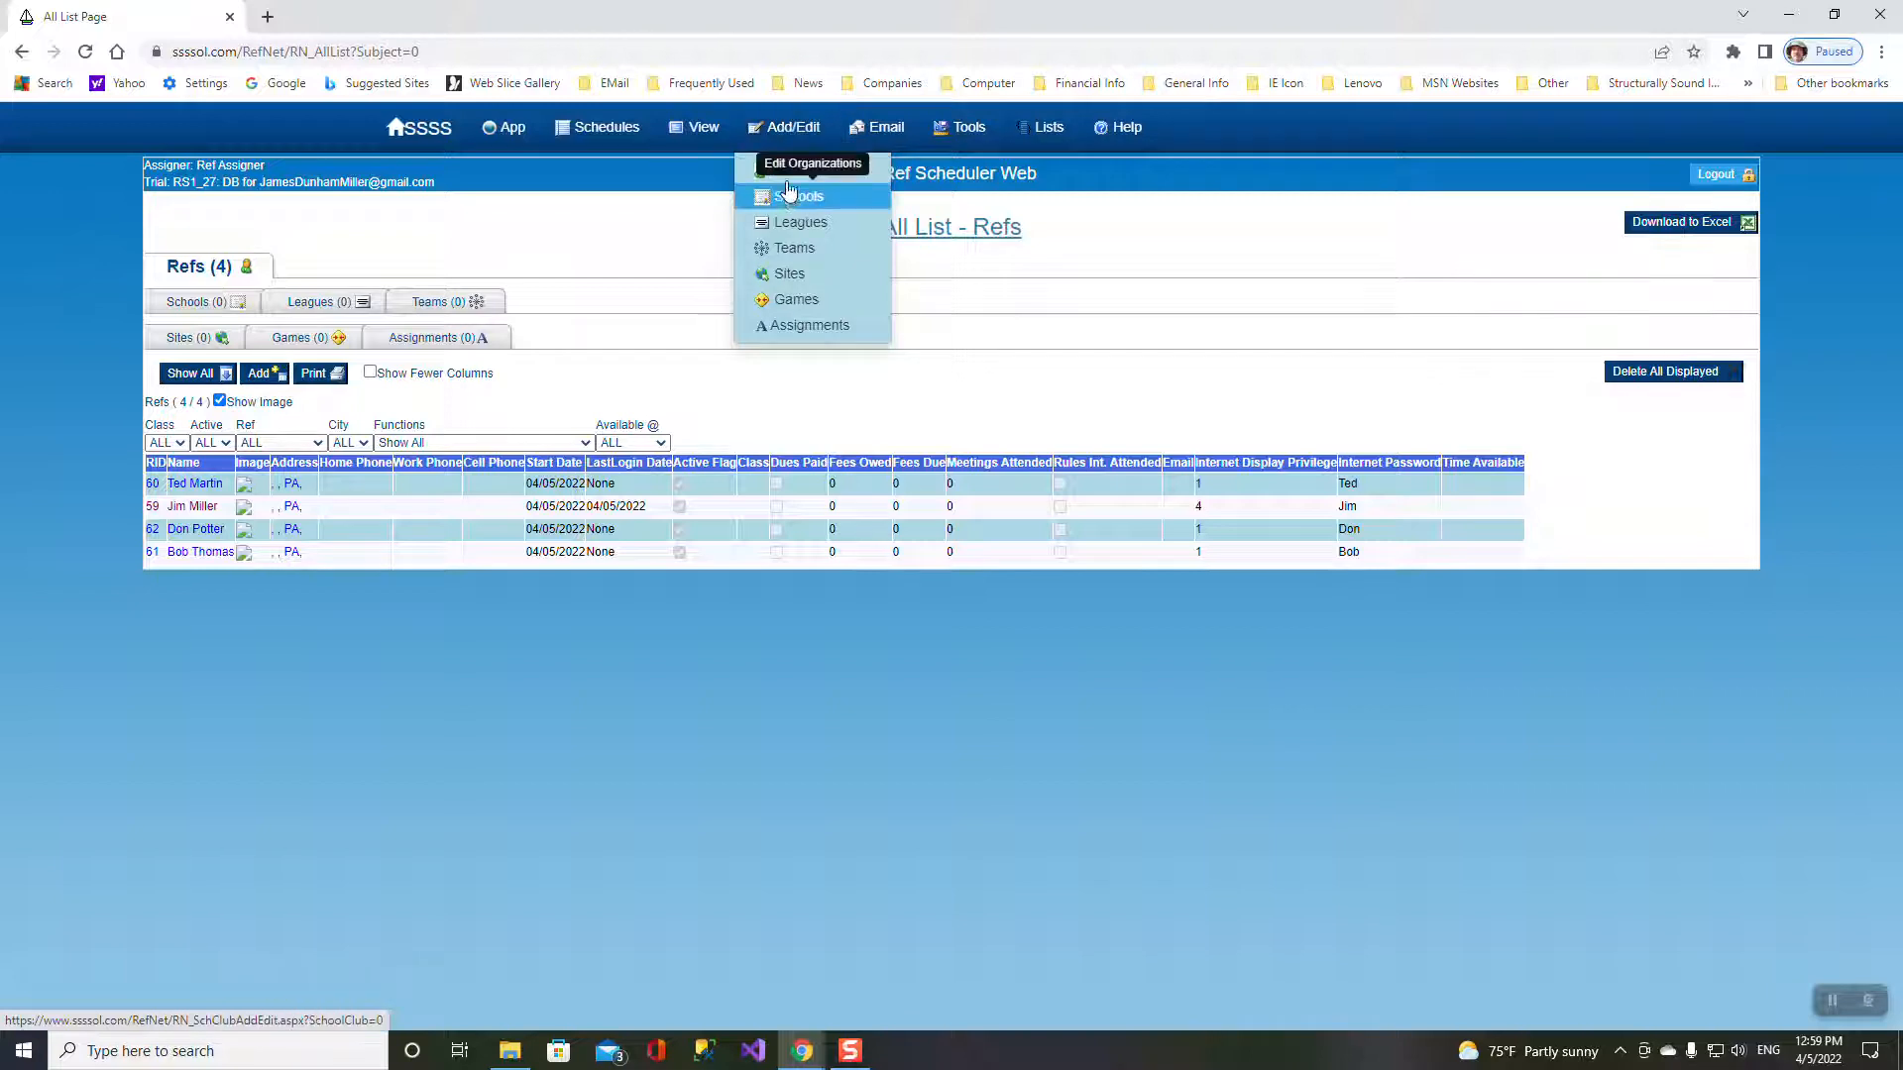
pyautogui.click(788, 174)
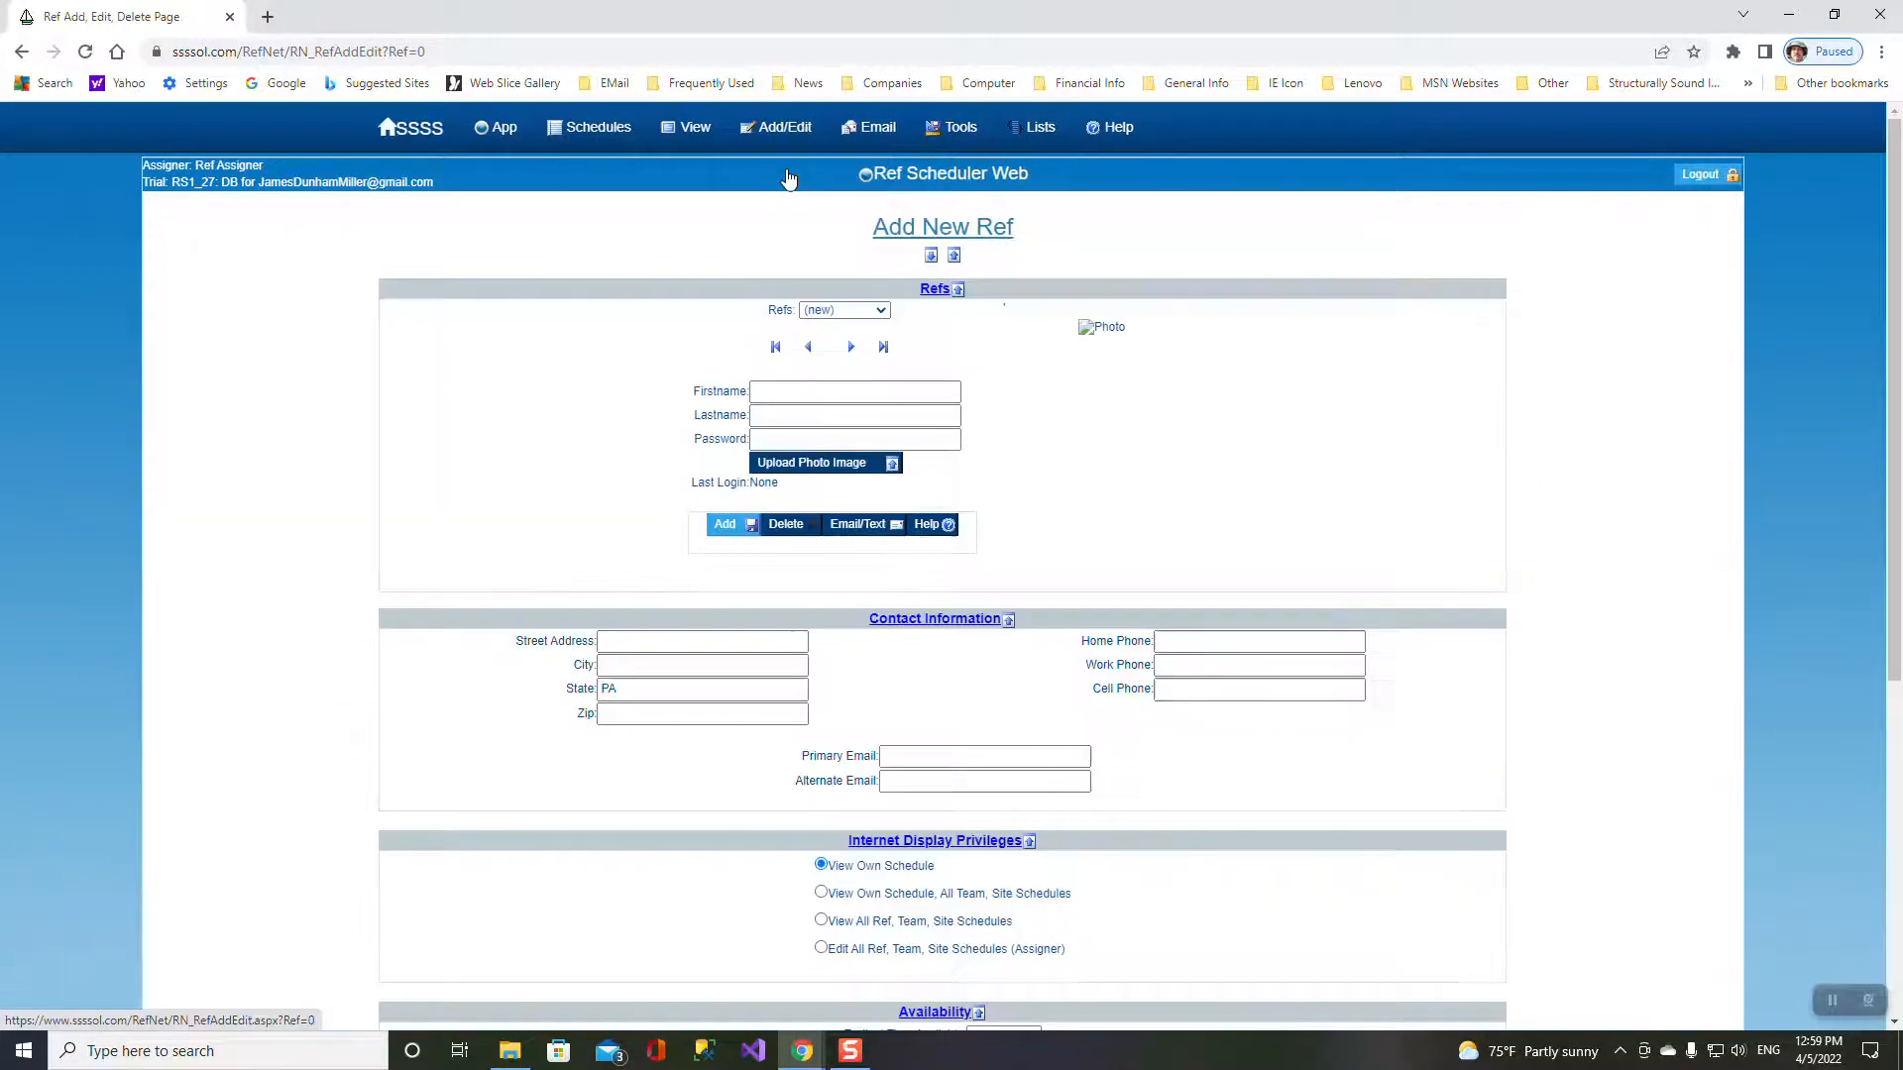
# - Review an existing referee's record, then open All List – Refs showing four referees
pyautogui.click(879, 312)
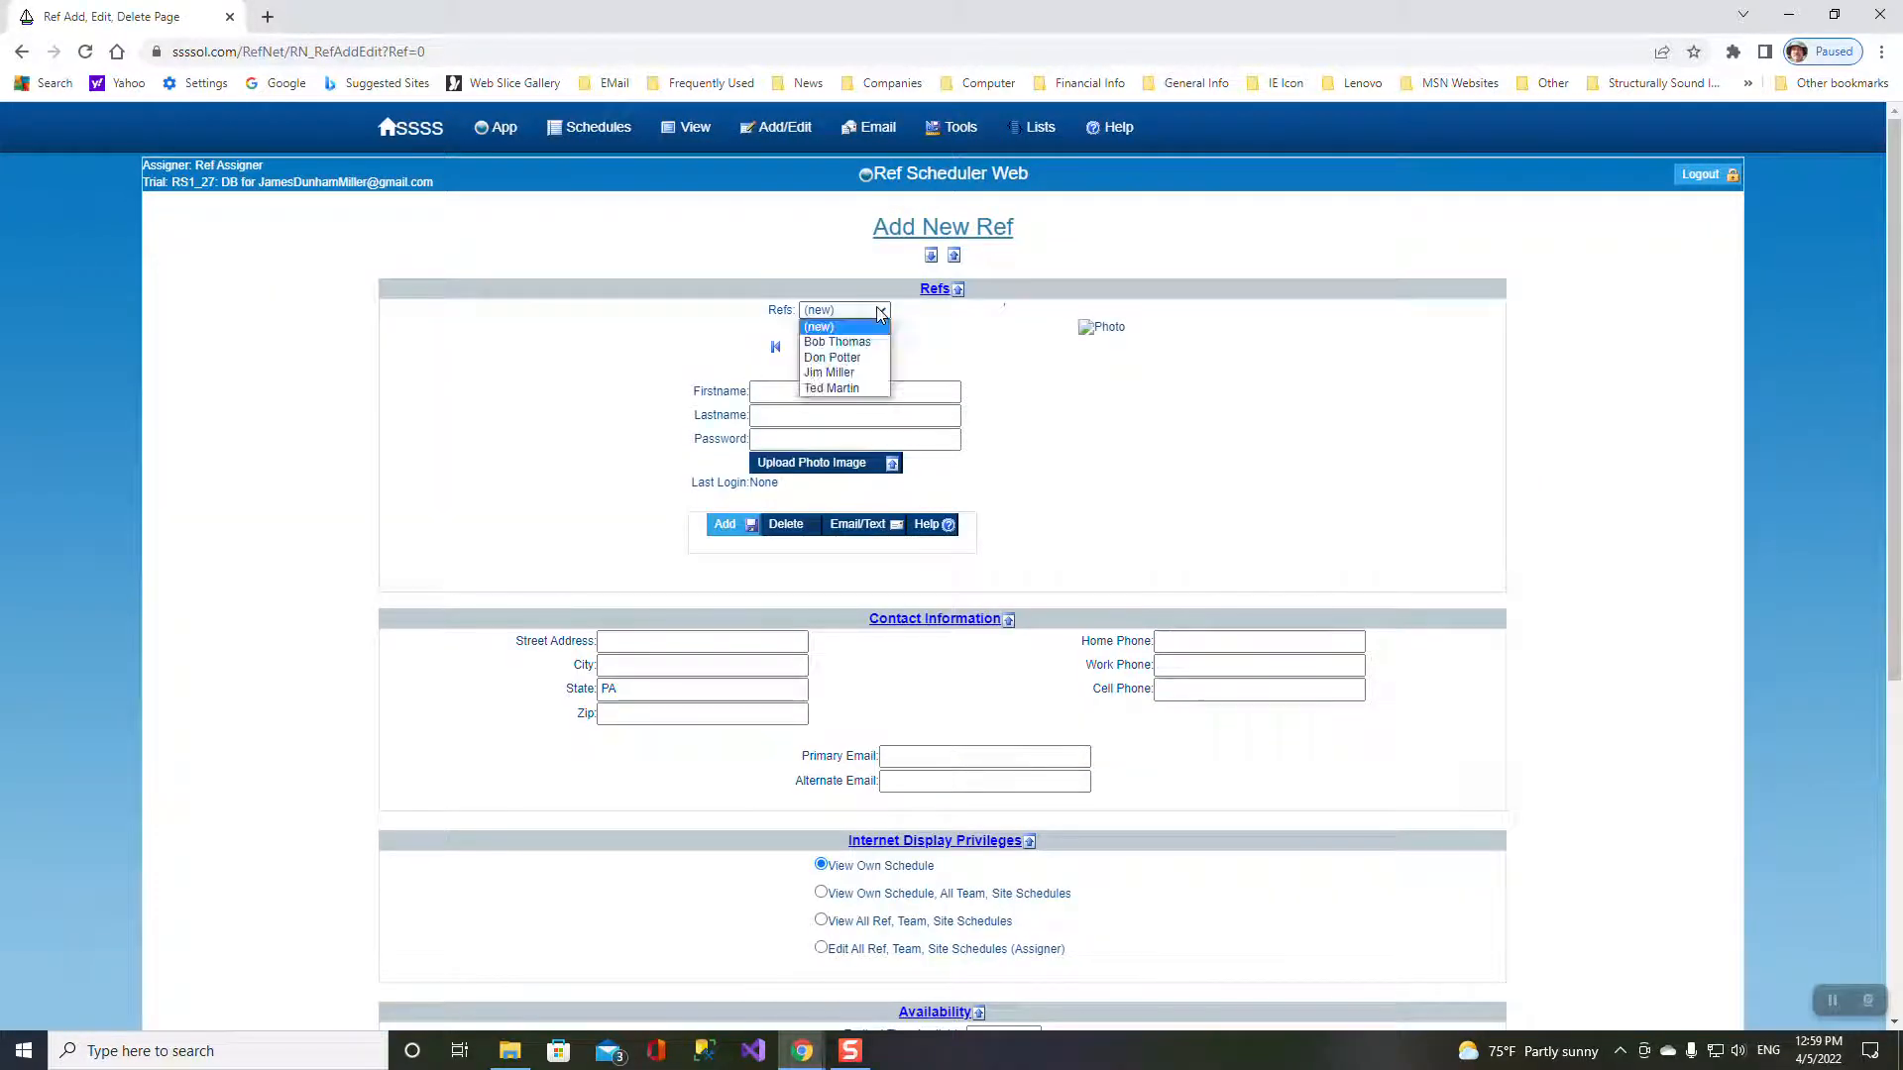
pyautogui.click(830, 373)
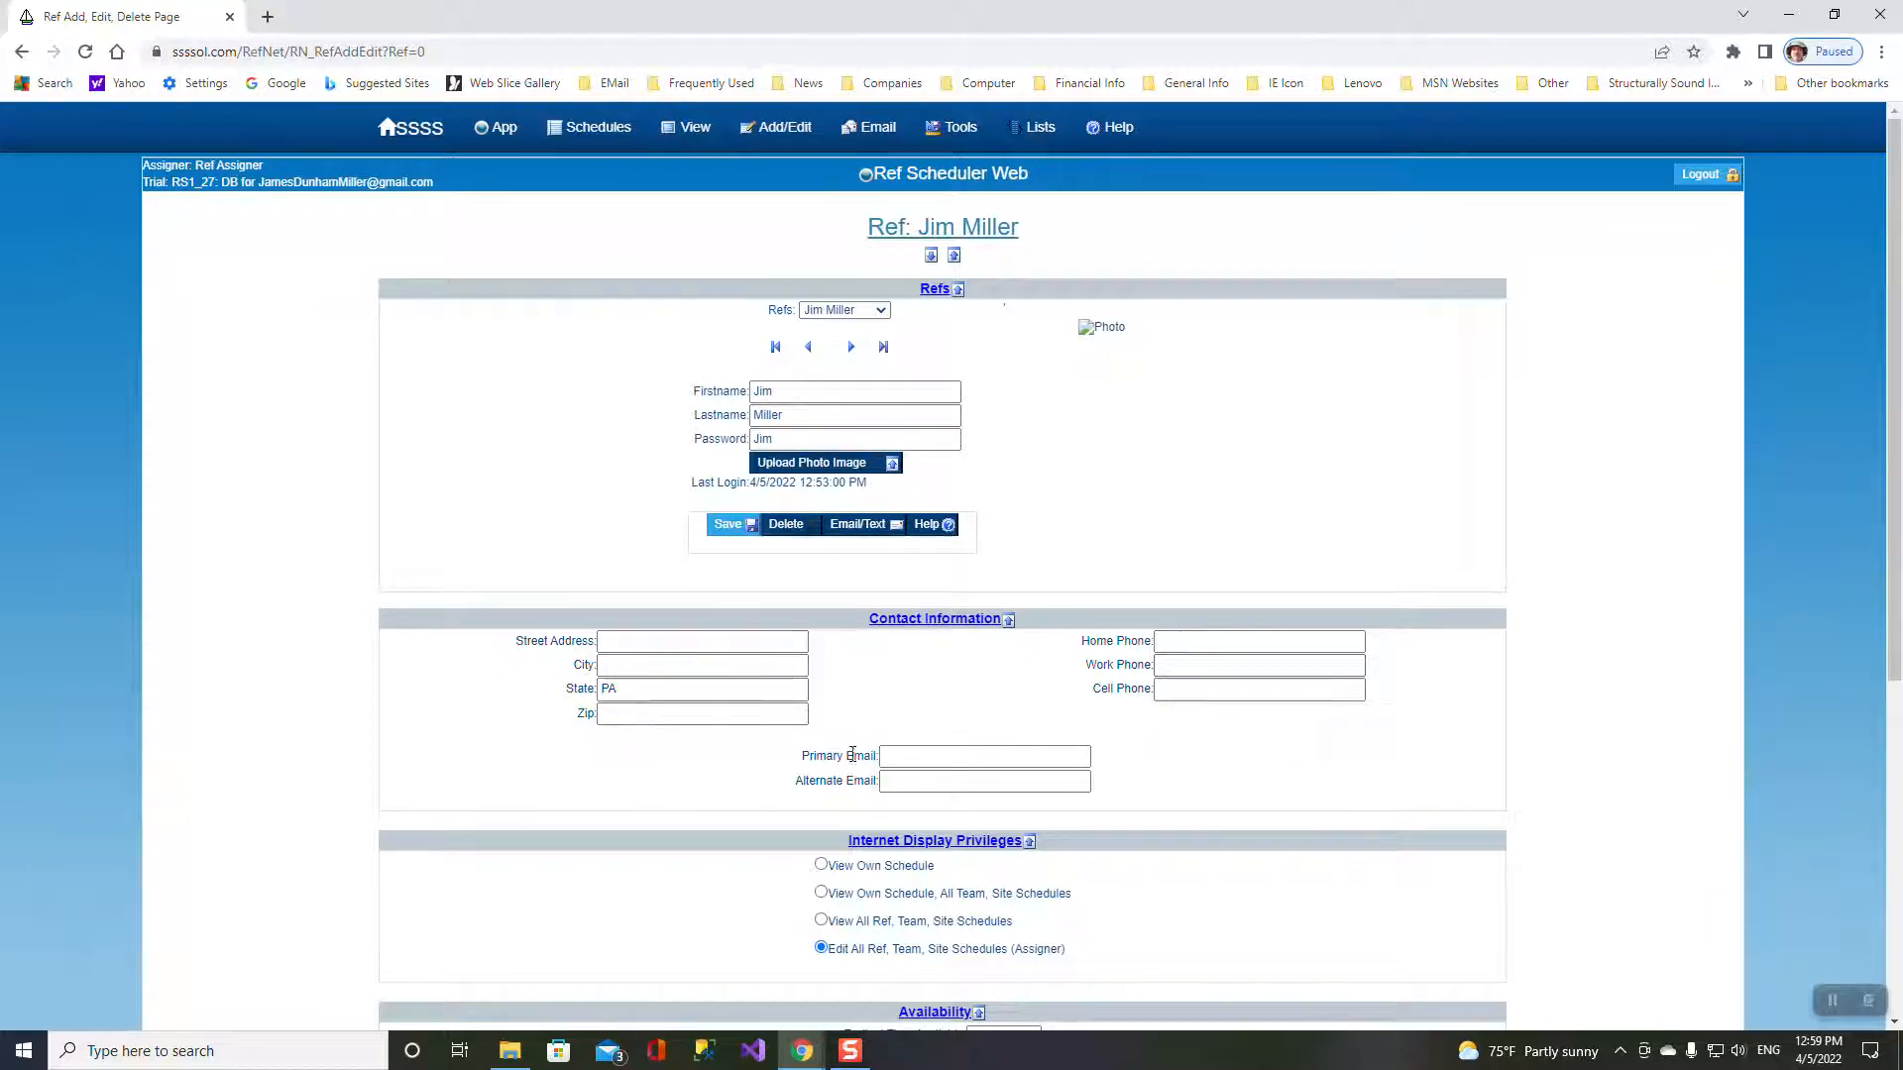
pyautogui.scroll(-5, 1080, 793)
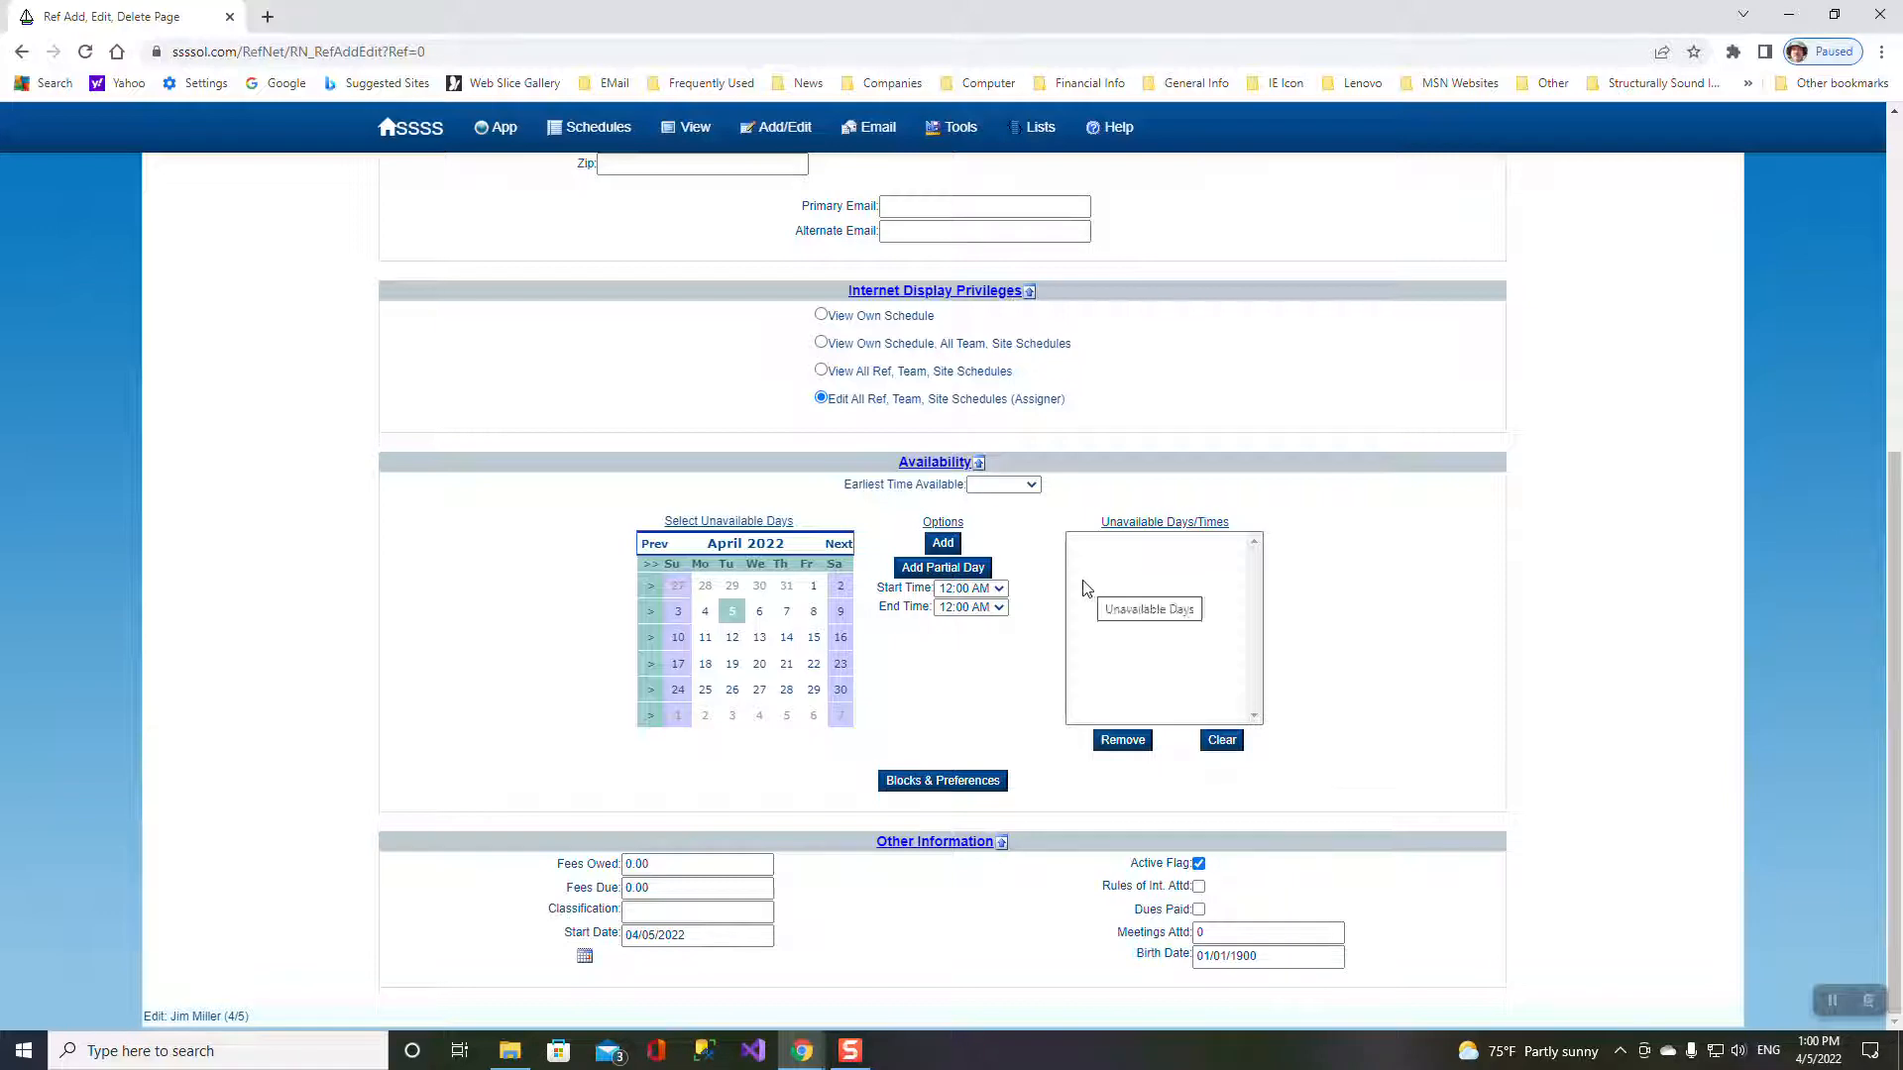
pyautogui.scroll(5, 1227, 516)
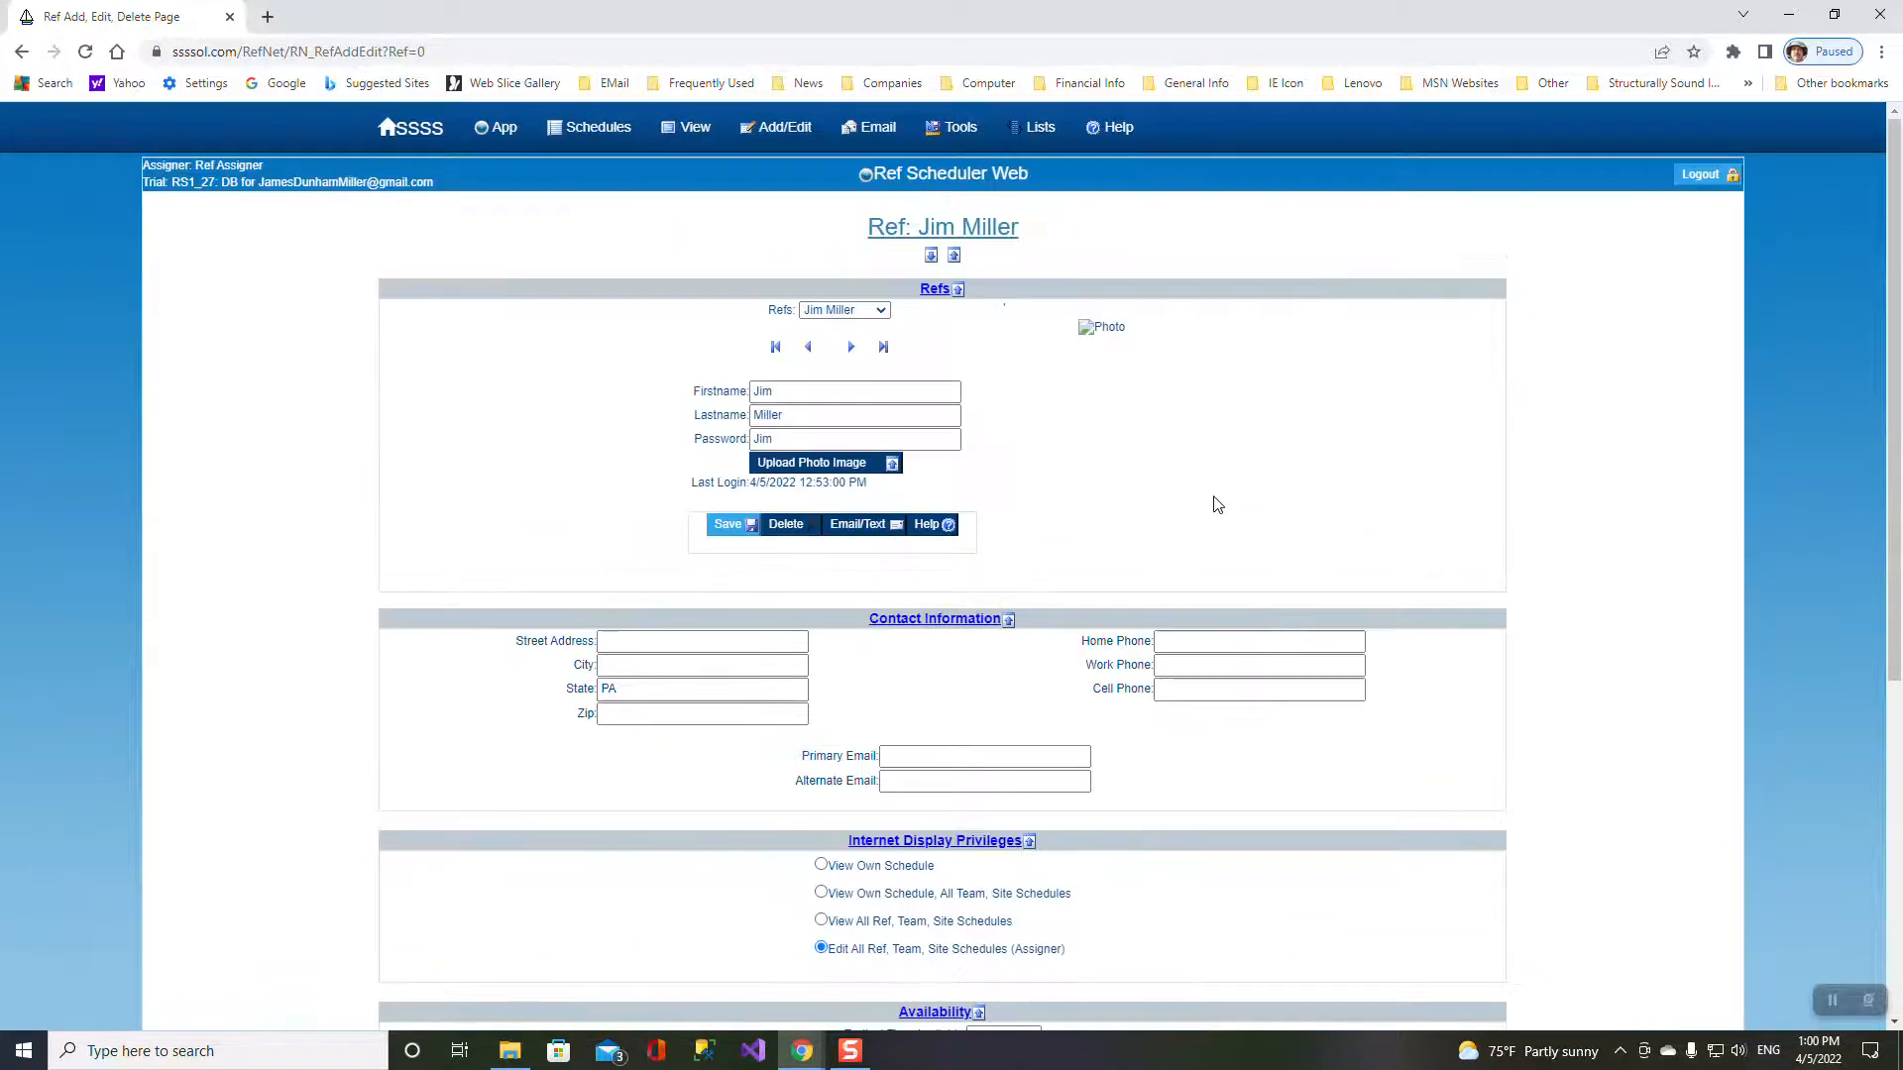
pyautogui.moveTo(691, 129)
pyautogui.click(686, 170)
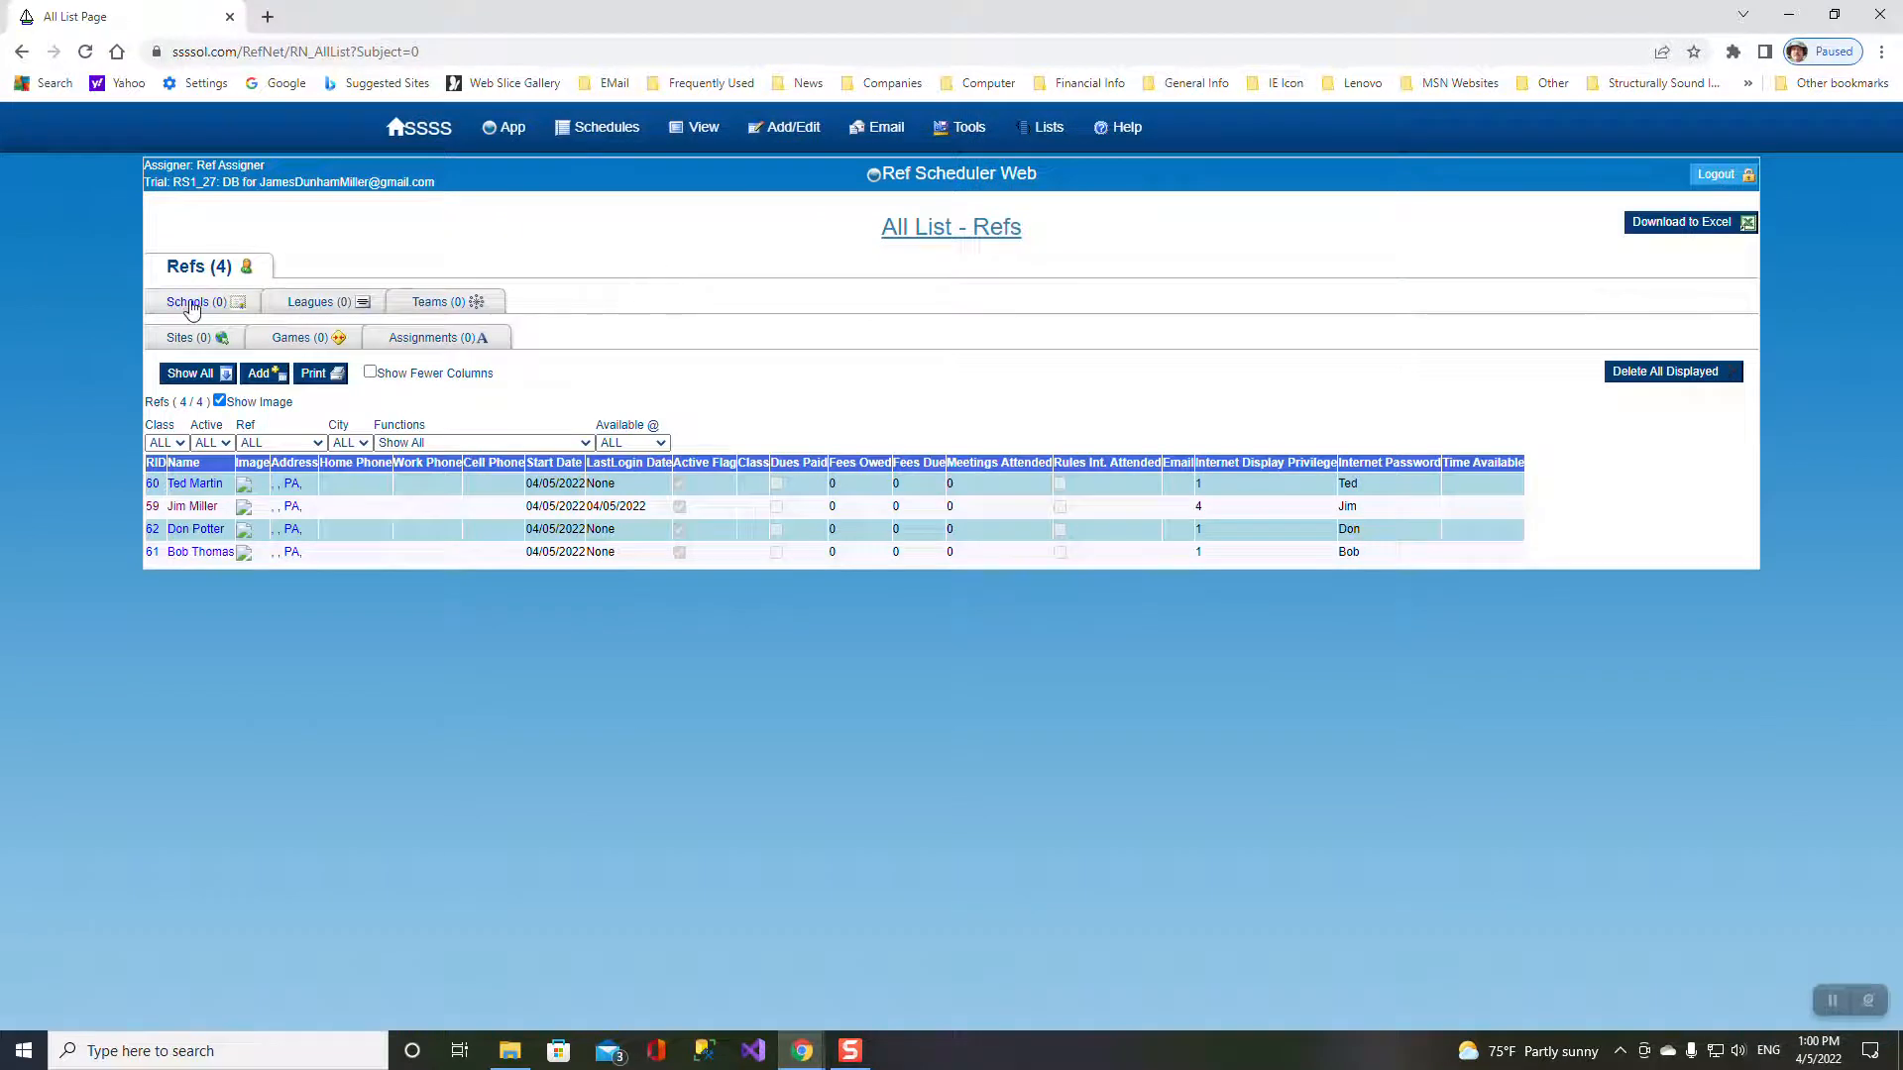
# - Add school S1 with its street address, city and zip code
pyautogui.click(187, 308)
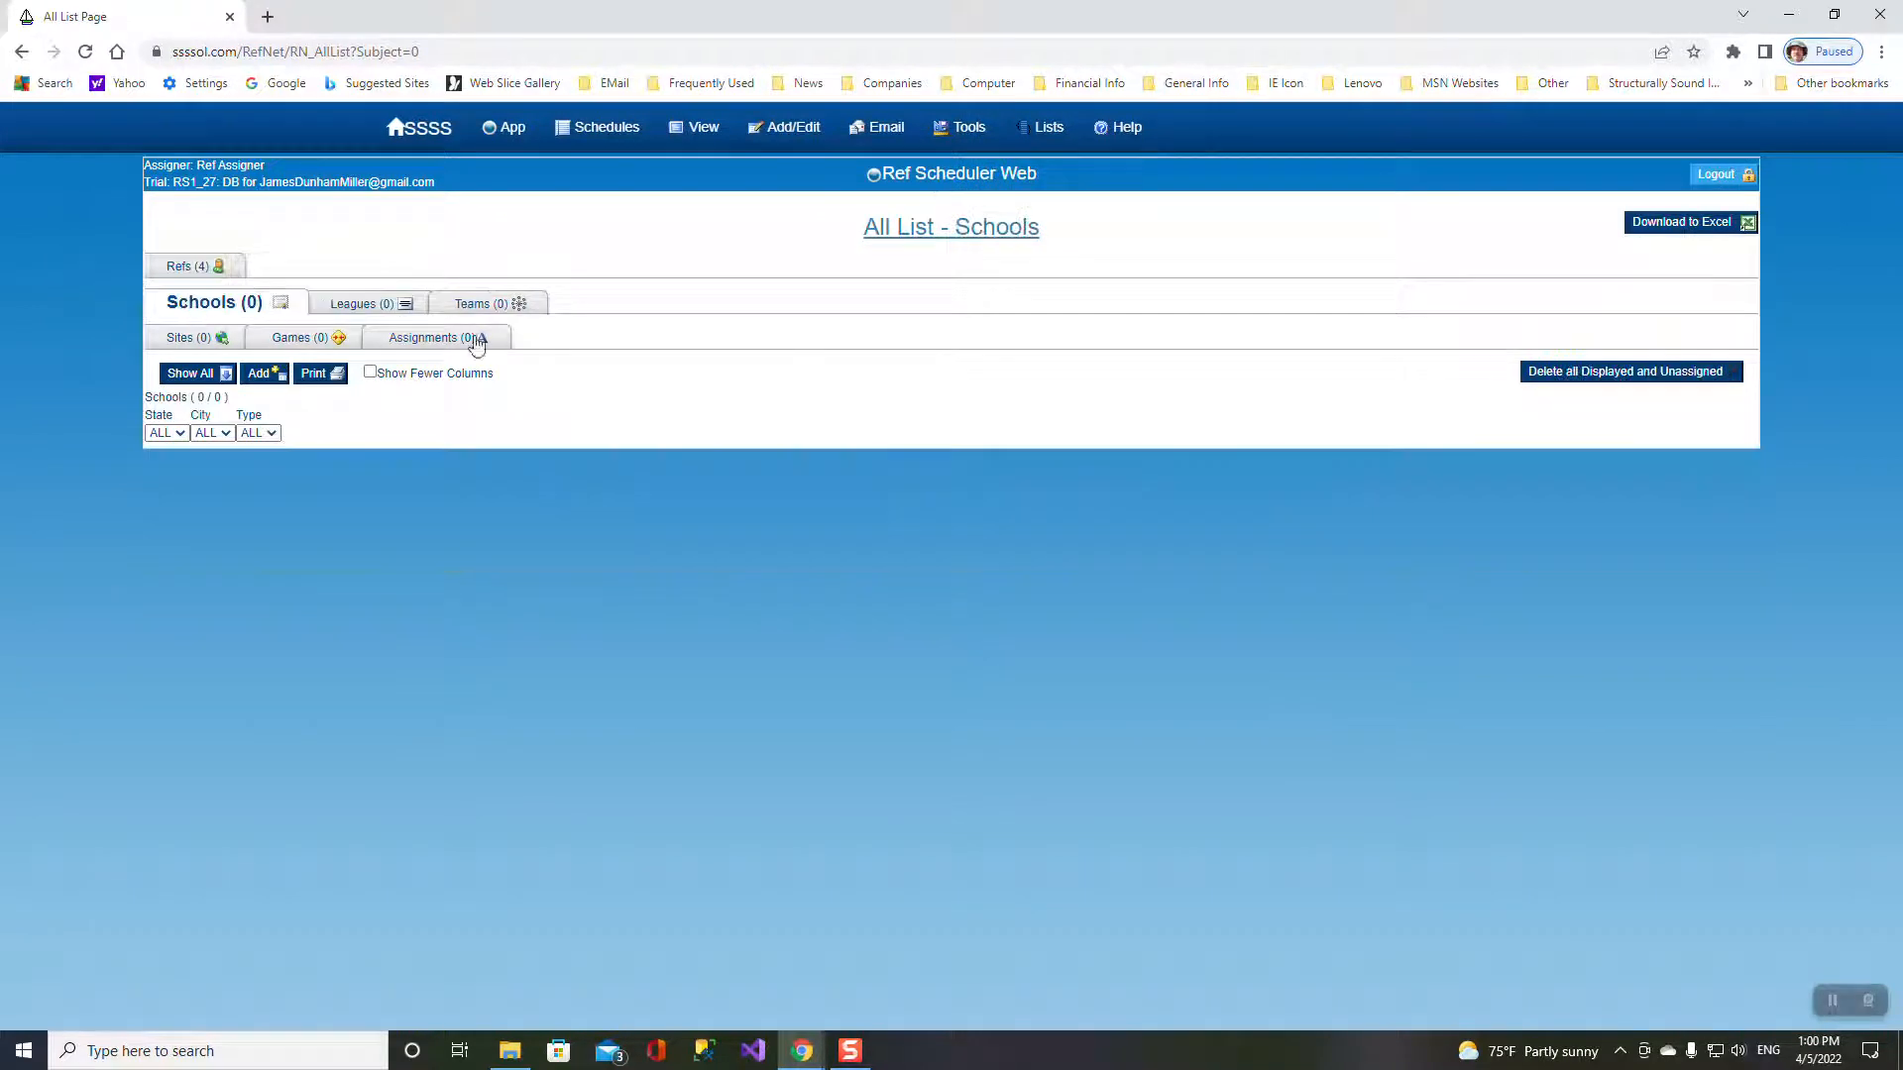
pyautogui.click(261, 373)
pyautogui.click(886, 393)
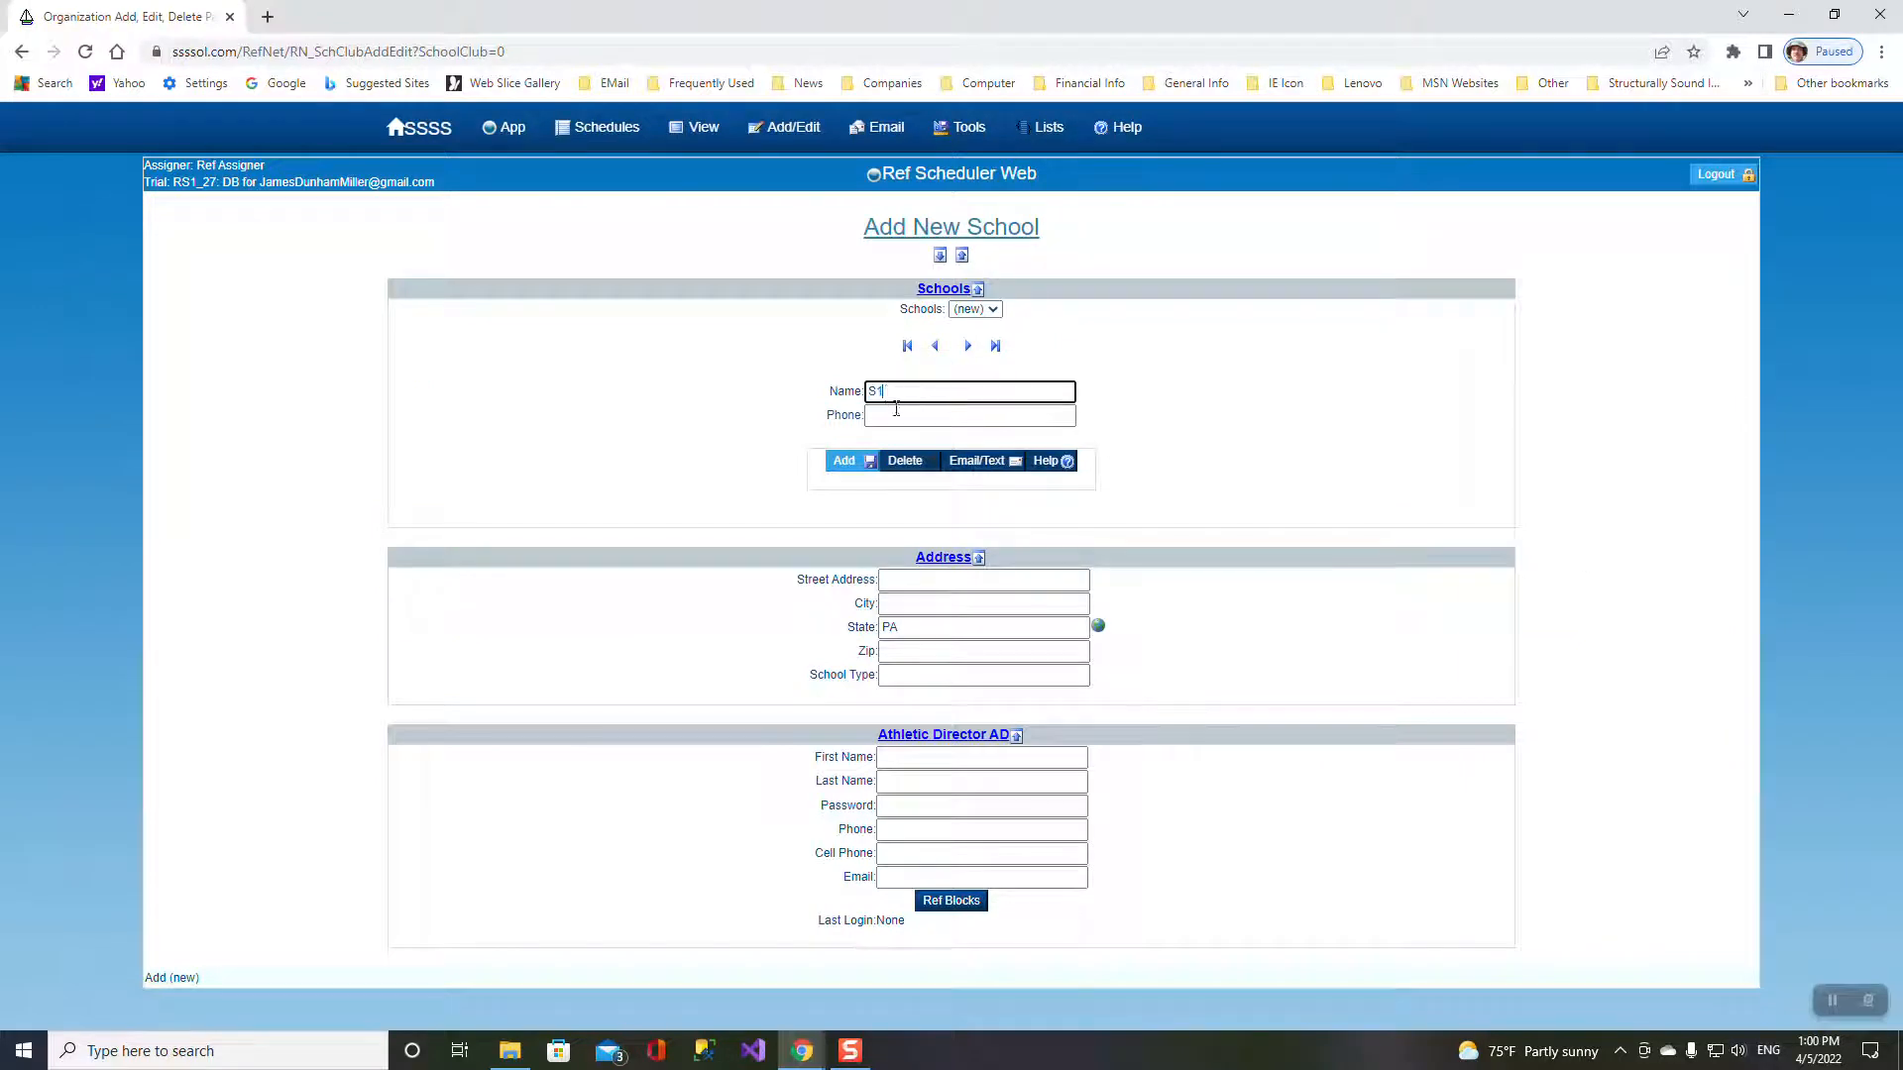
pyautogui.click(905, 585)
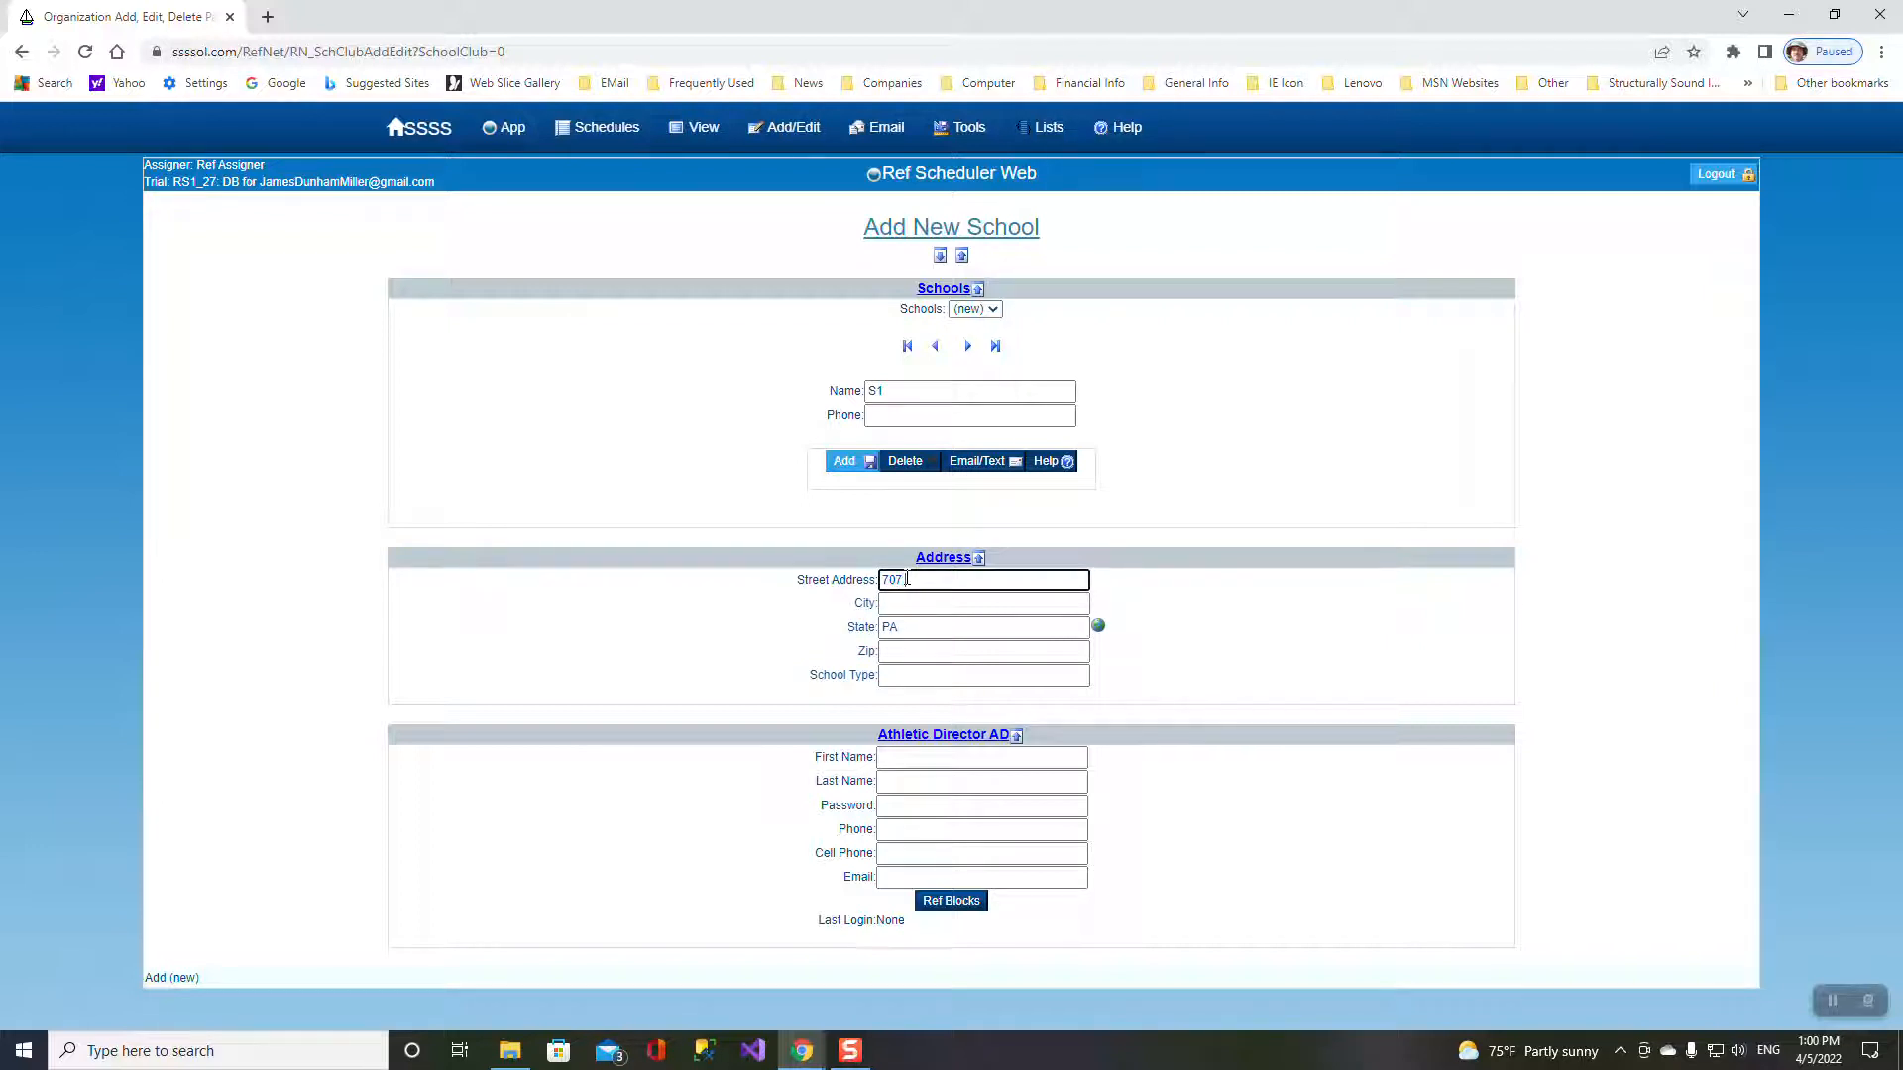
pyautogui.write('707 Stevenson Blvd.')
pyautogui.press('Tab')
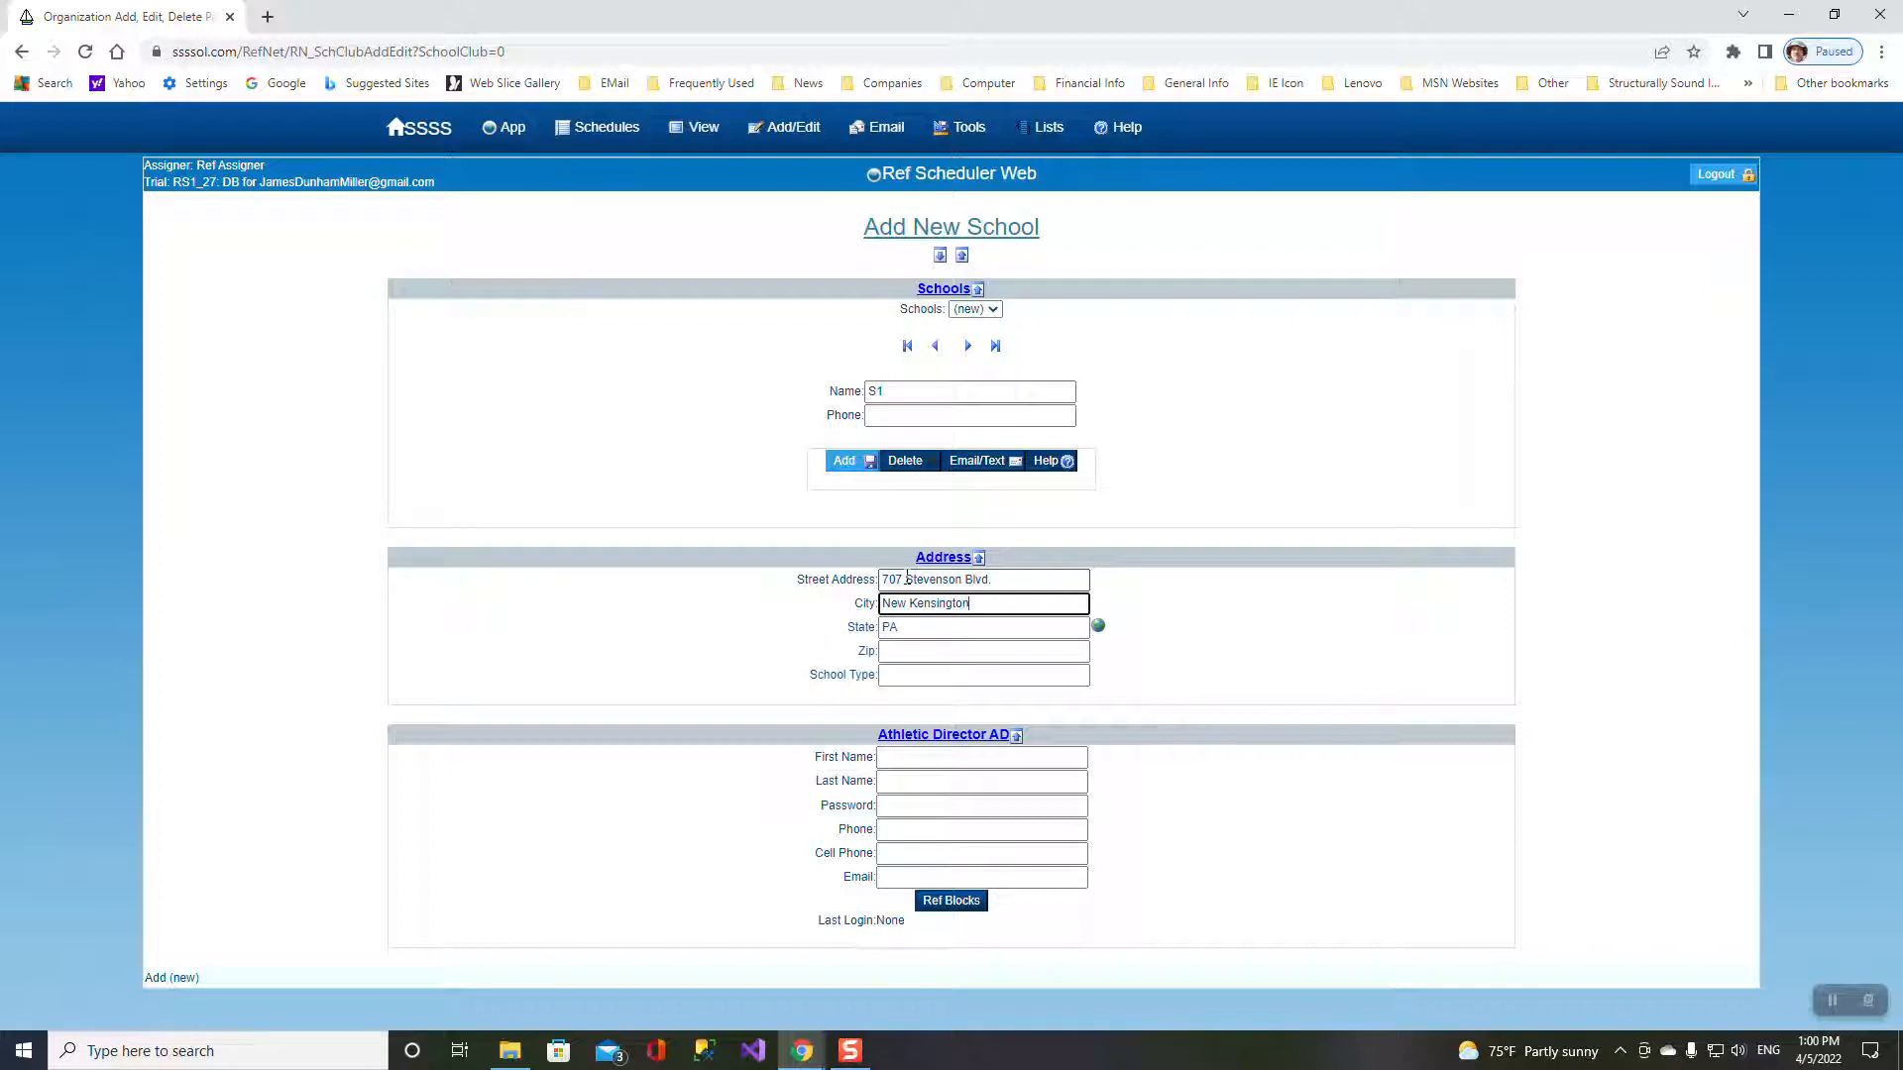
pyautogui.press('Tab')
pyautogui.press('Tab')
pyautogui.press('Tab')
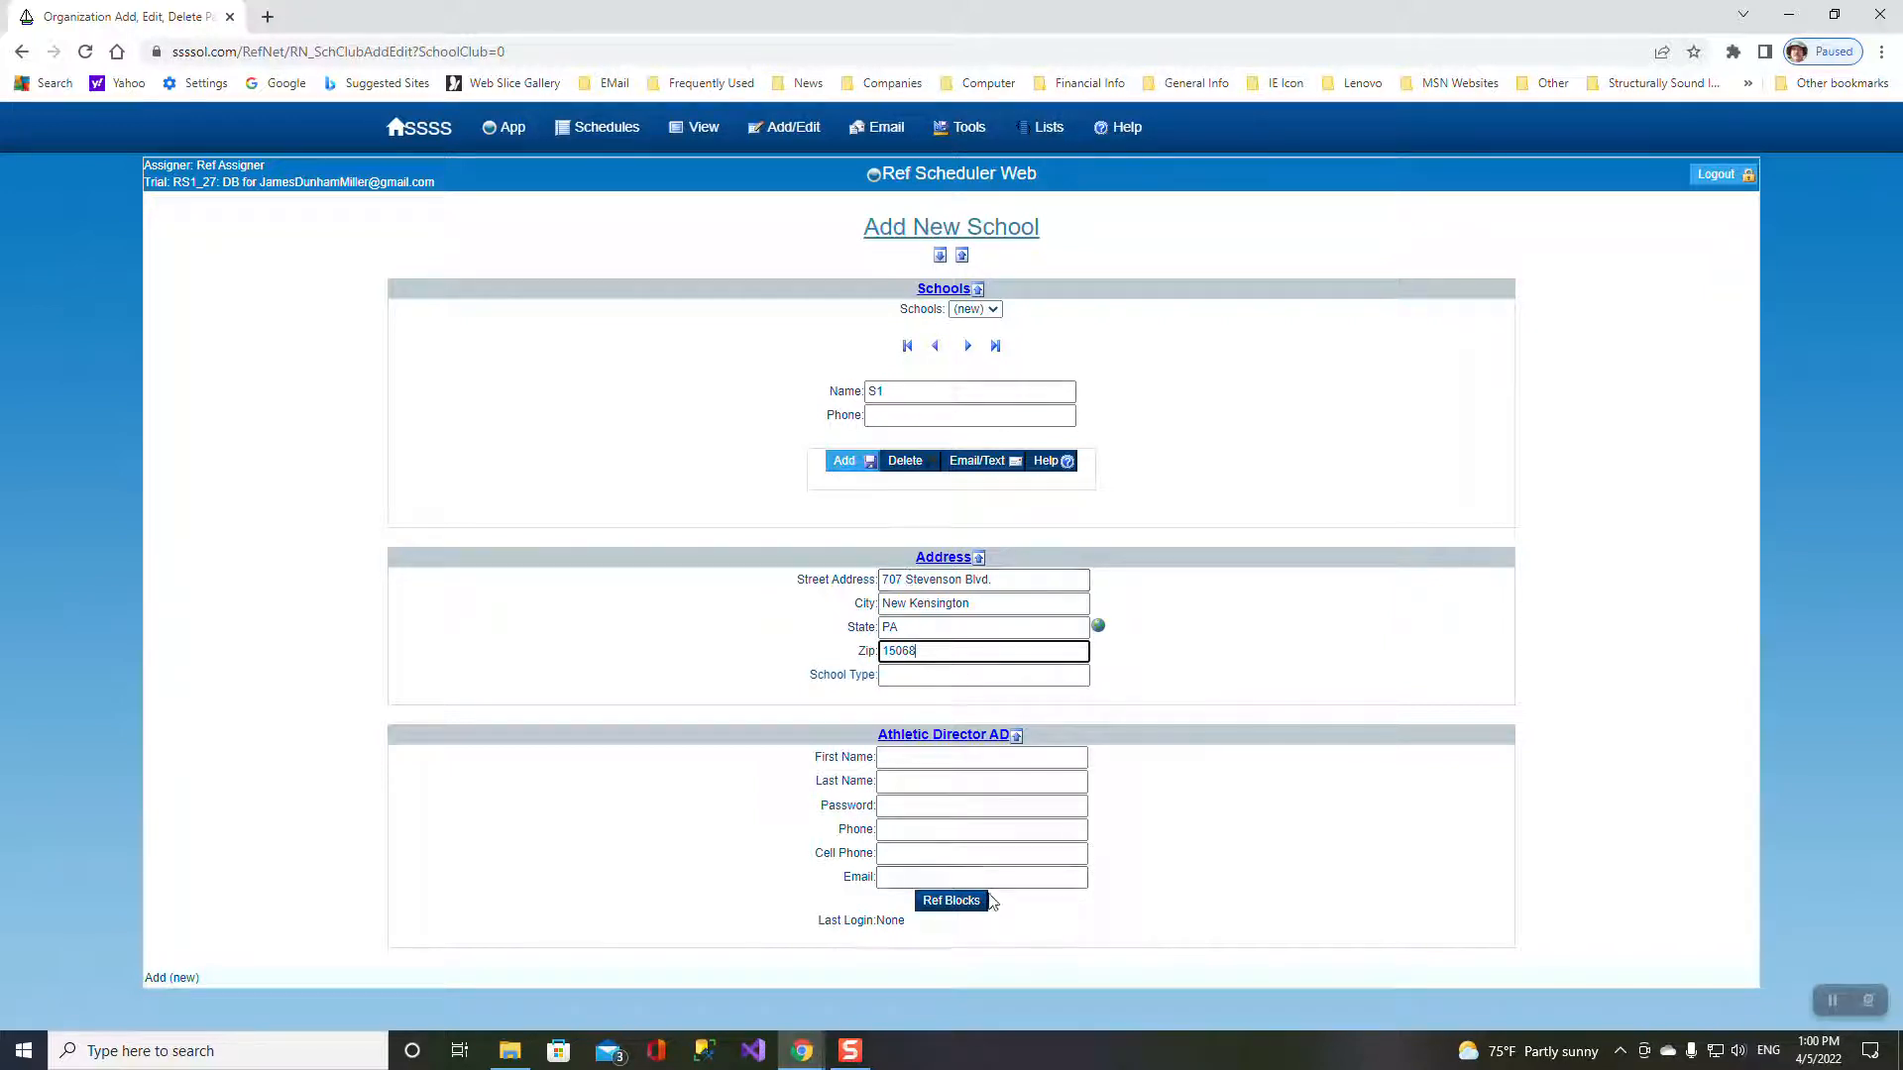
pyautogui.click(863, 477)
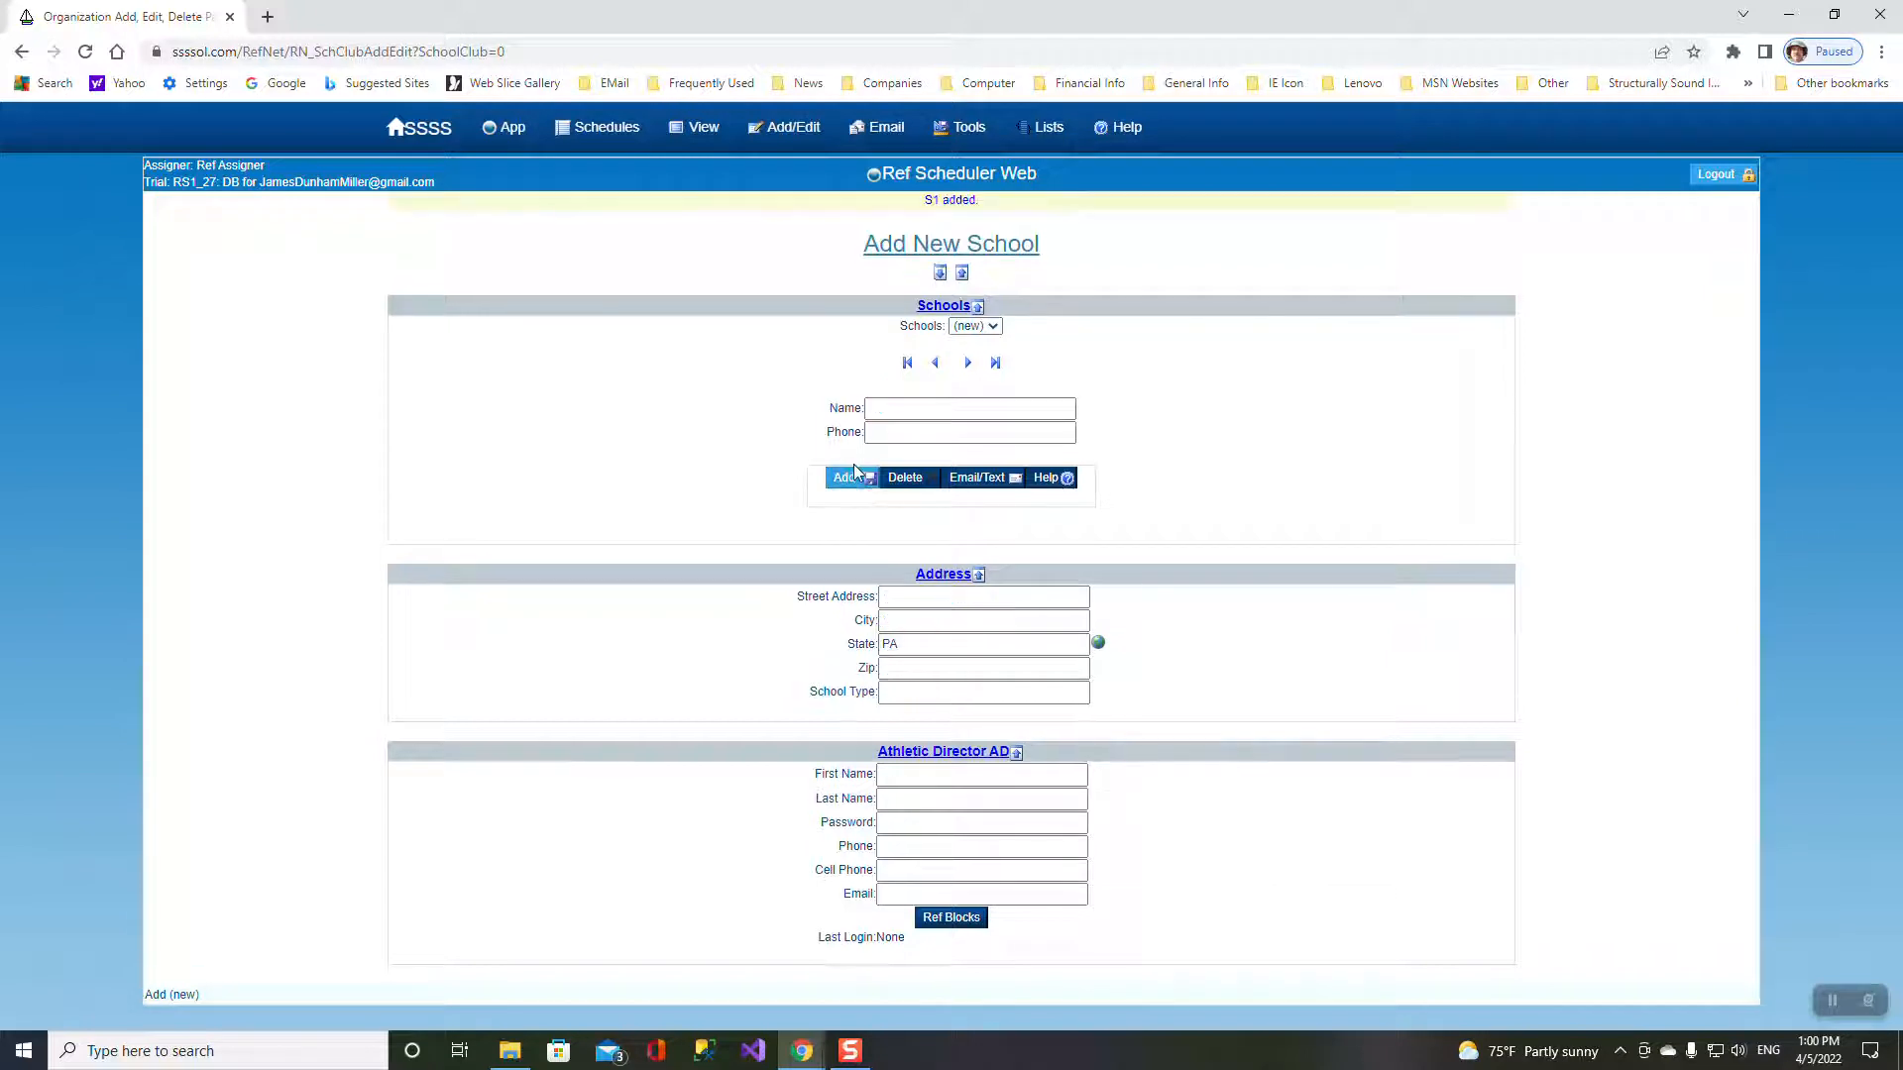
# - Add schools S2 and S3 by name, then show the list of all schools
pyautogui.click(993, 329)
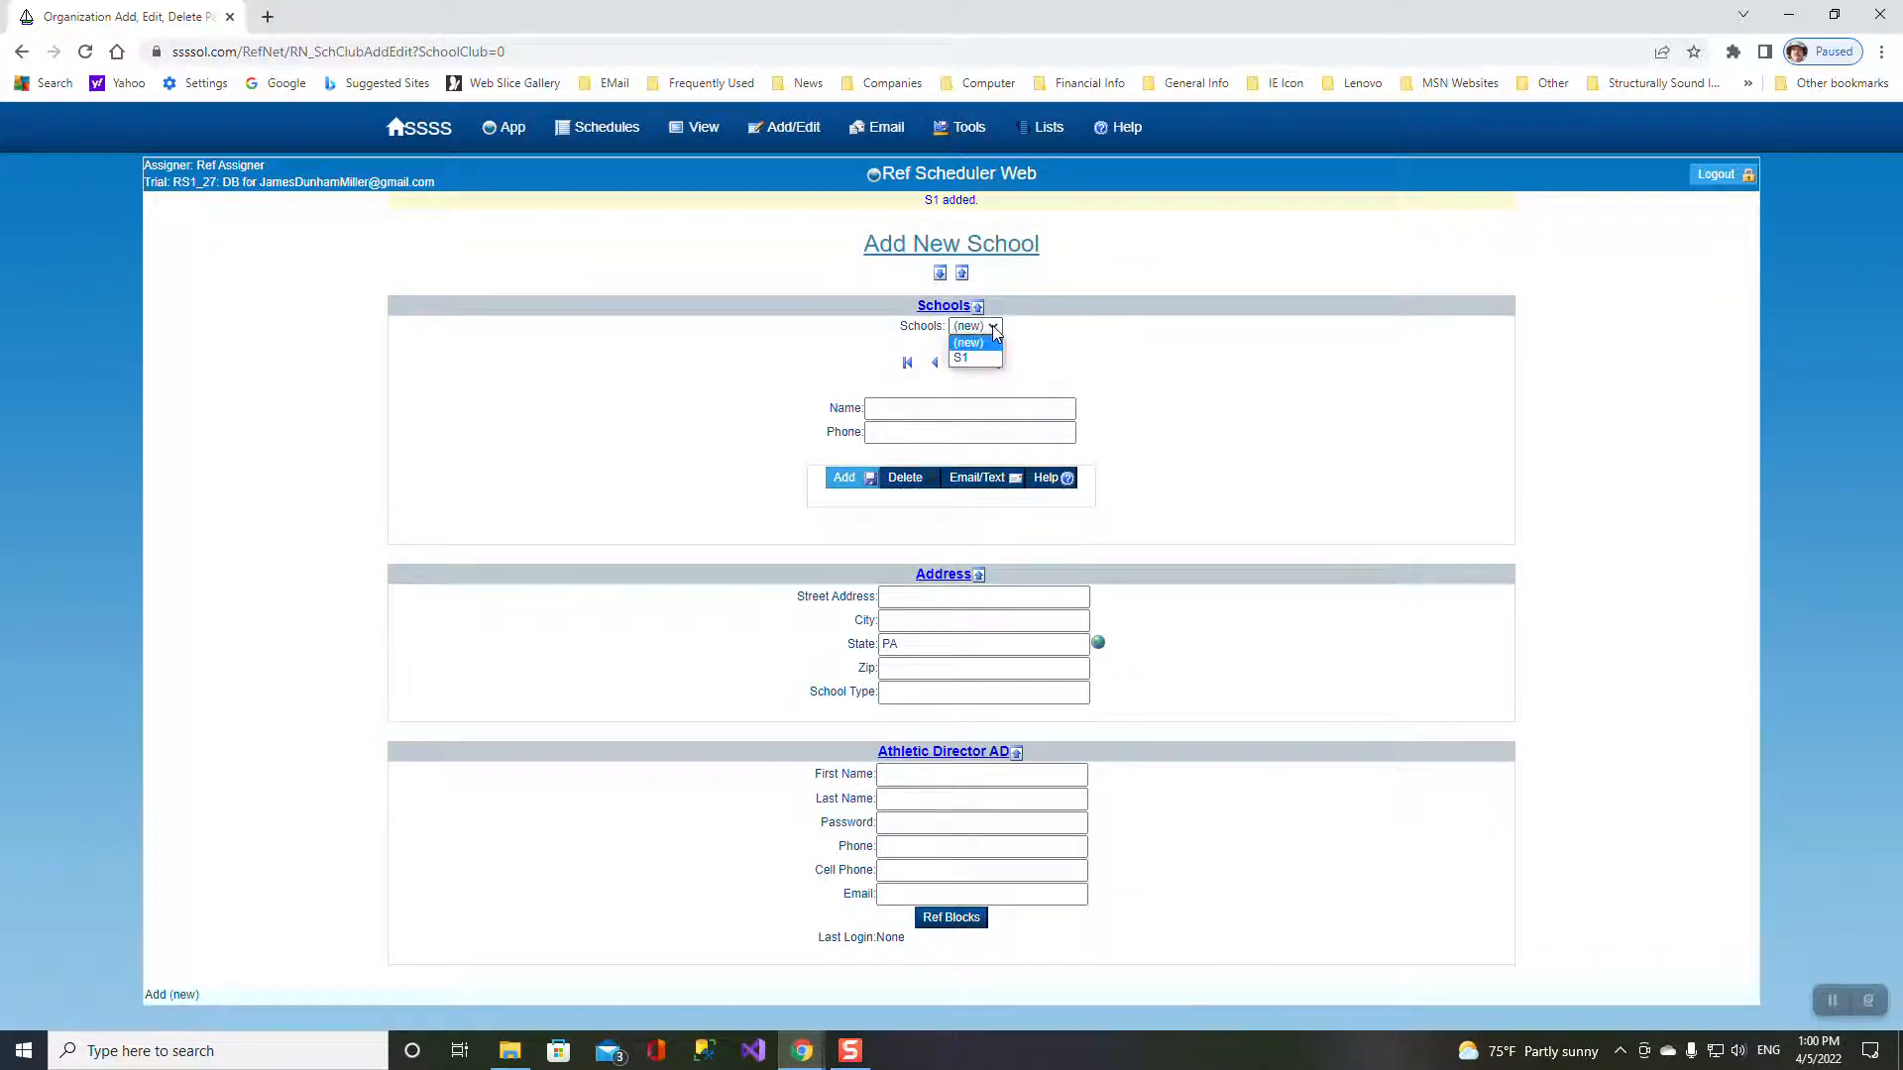
pyautogui.click(994, 332)
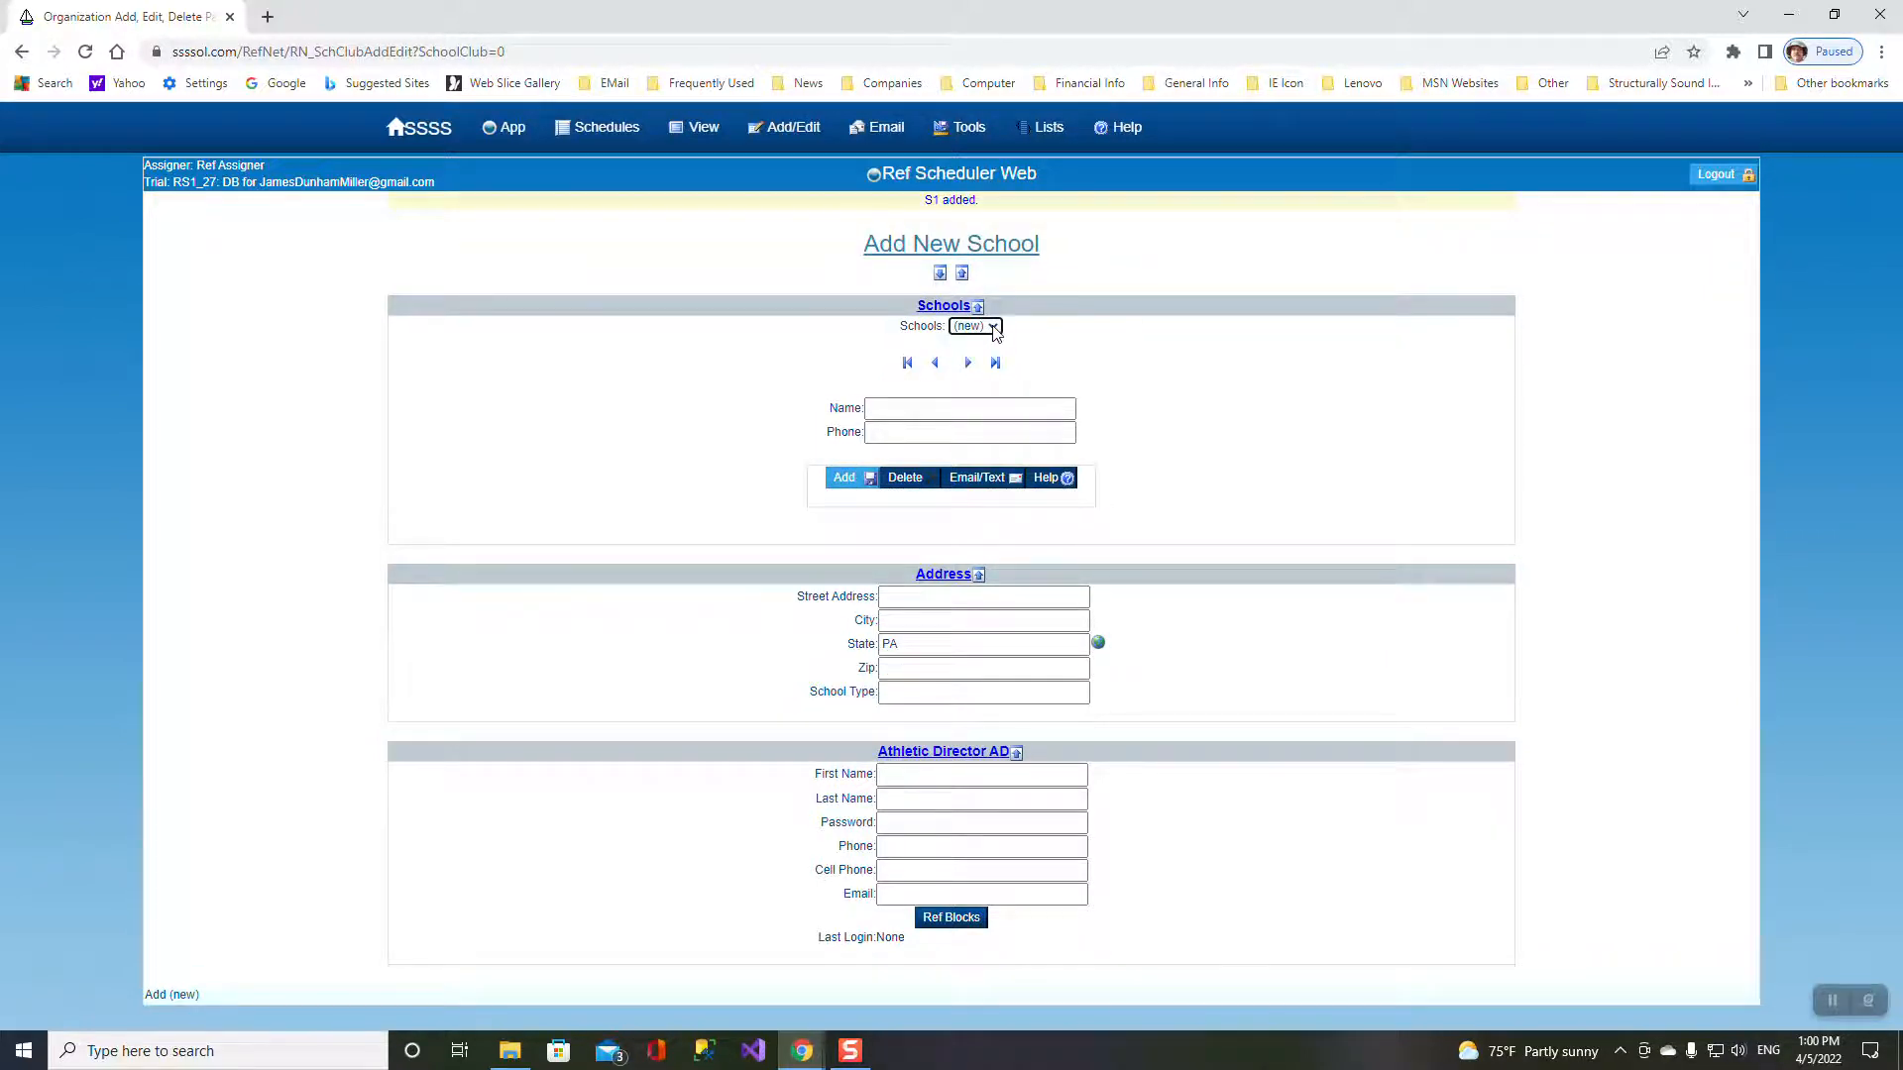
pyautogui.click(899, 405)
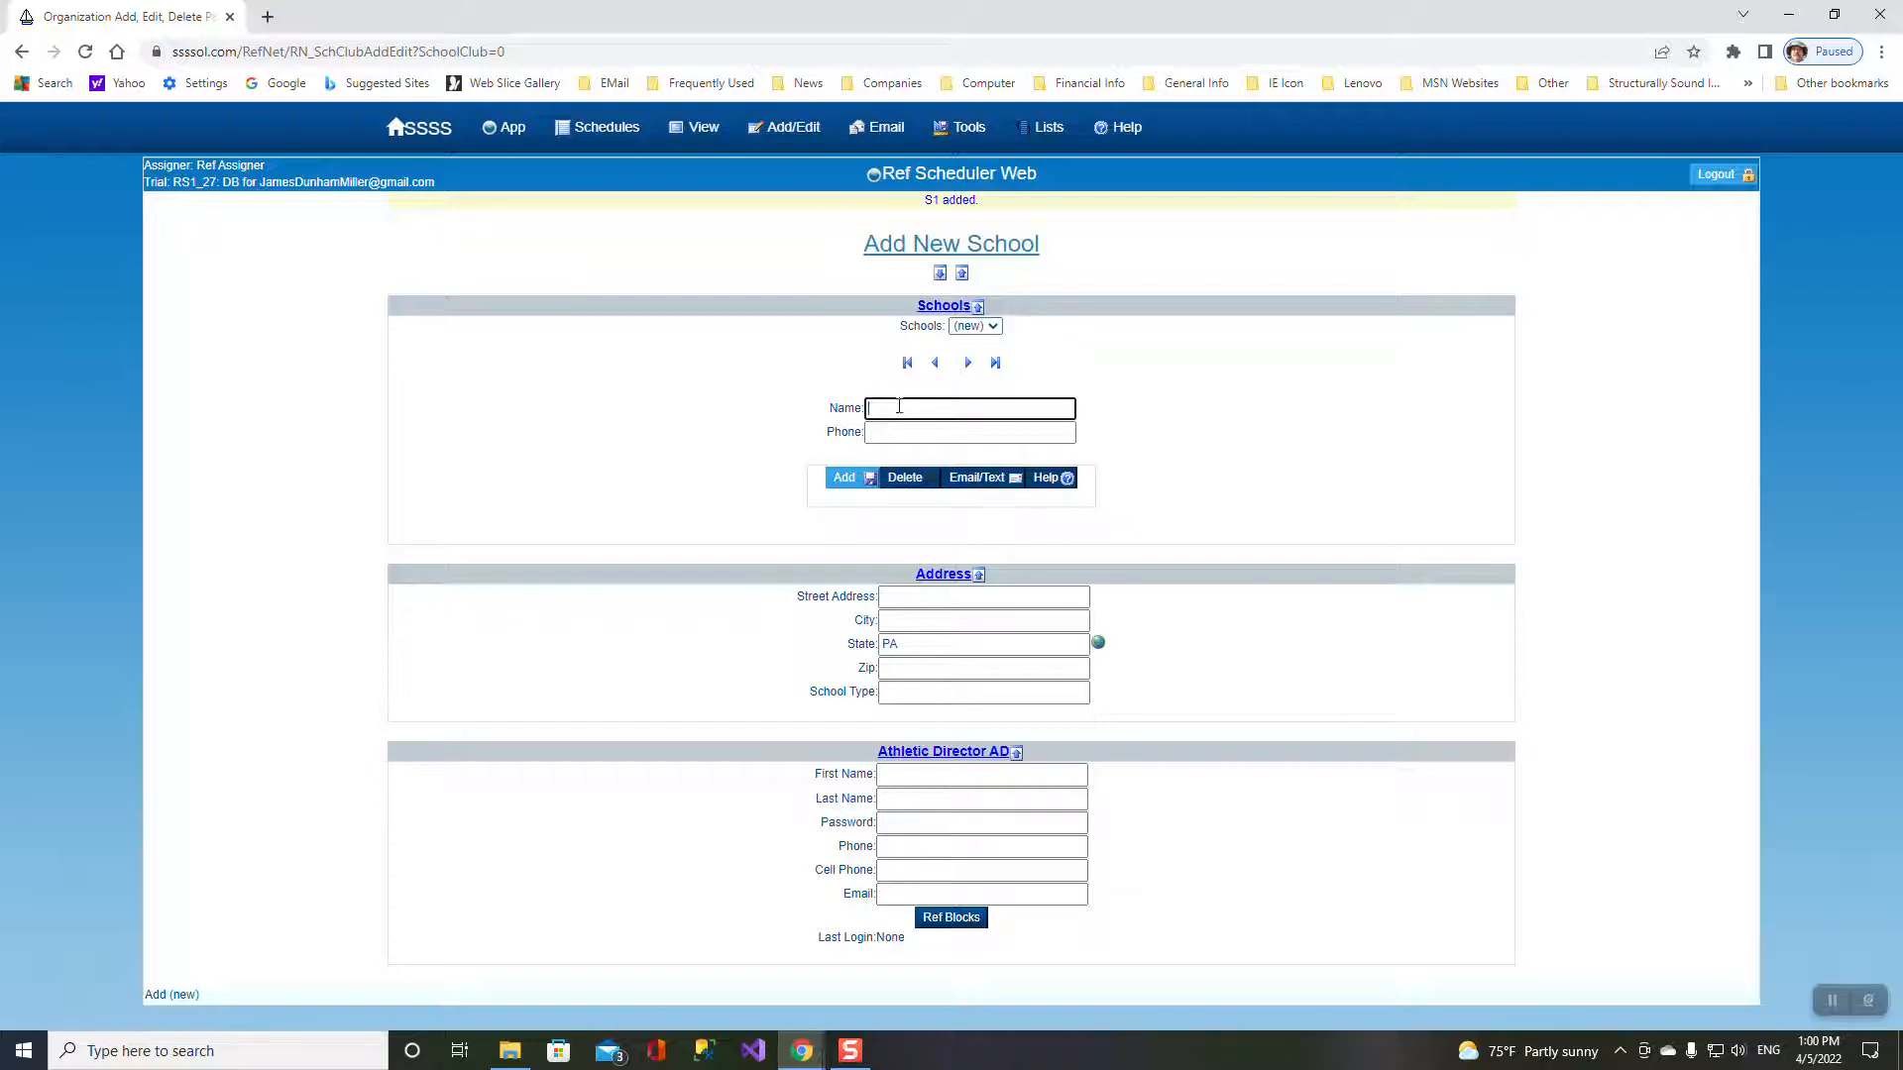
pyautogui.click(840, 480)
pyautogui.click(882, 412)
pyautogui.click(844, 477)
pyautogui.moveTo(635, 154)
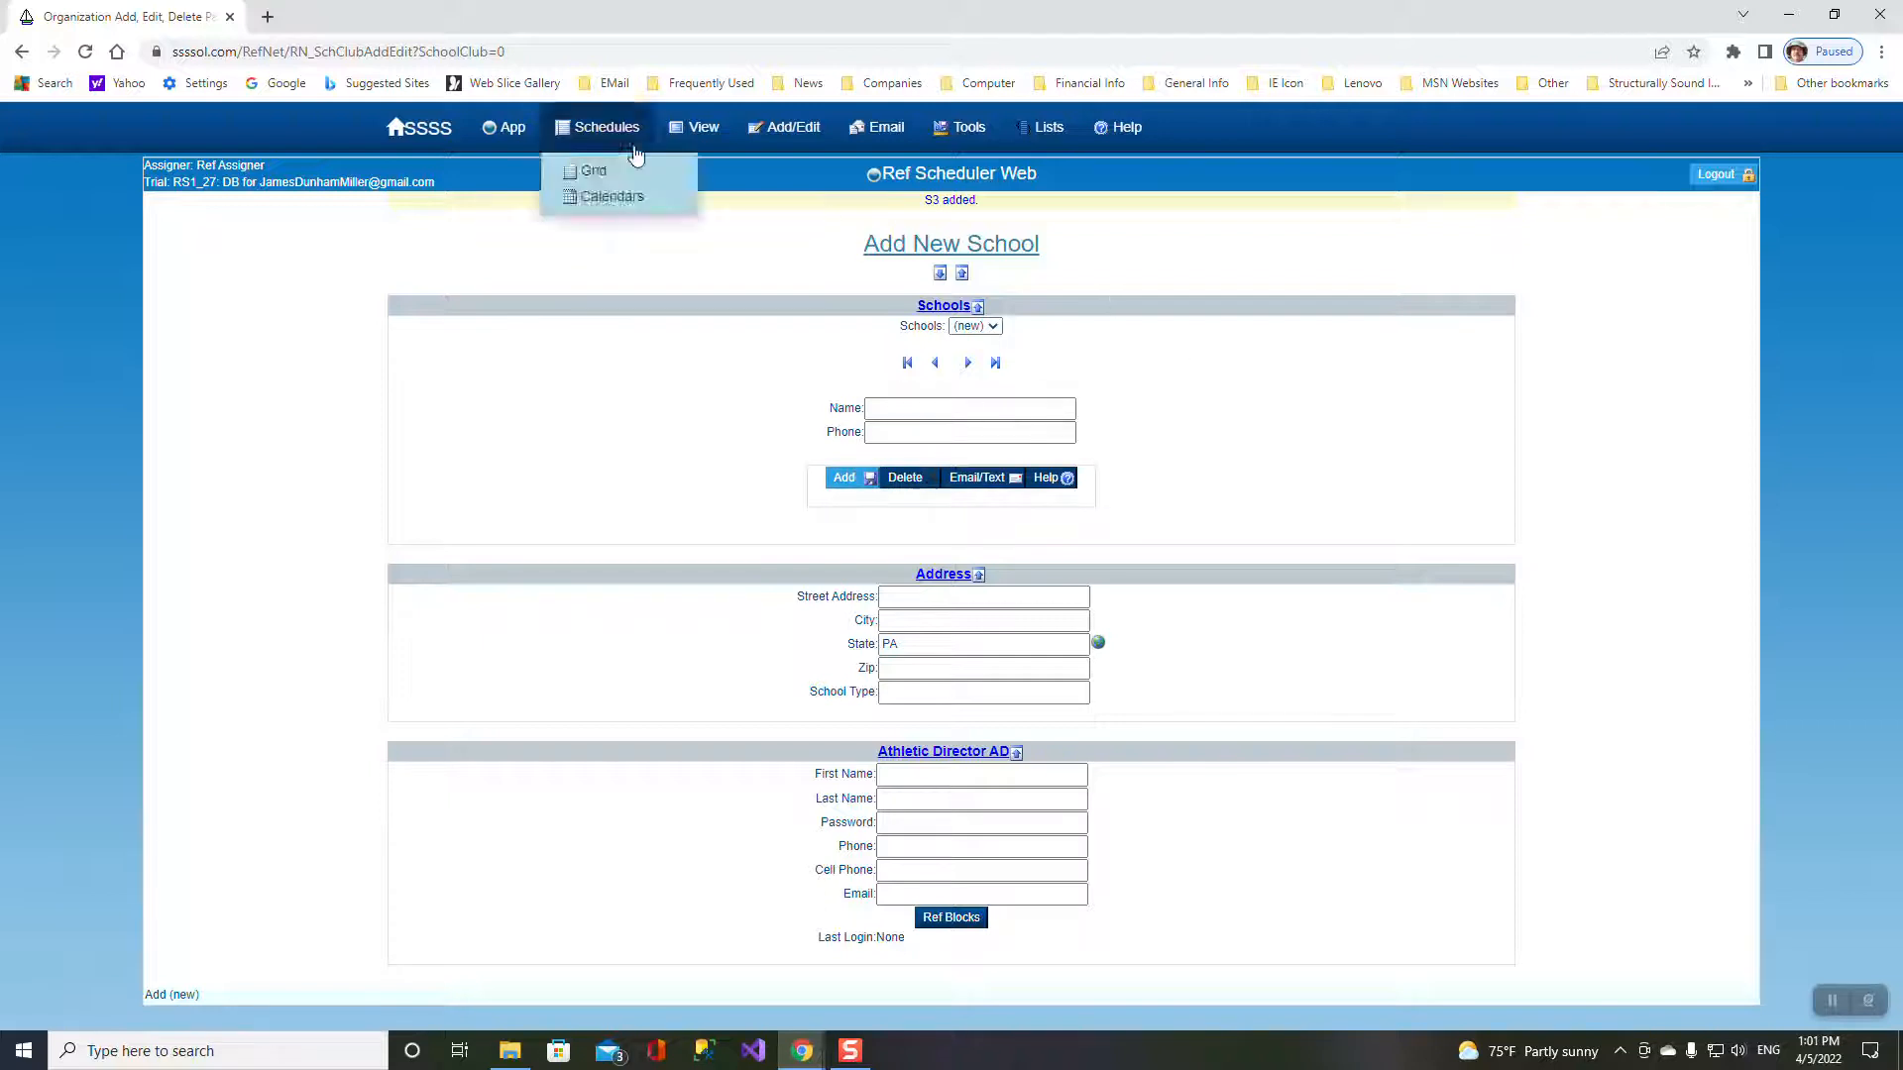
pyautogui.click(704, 195)
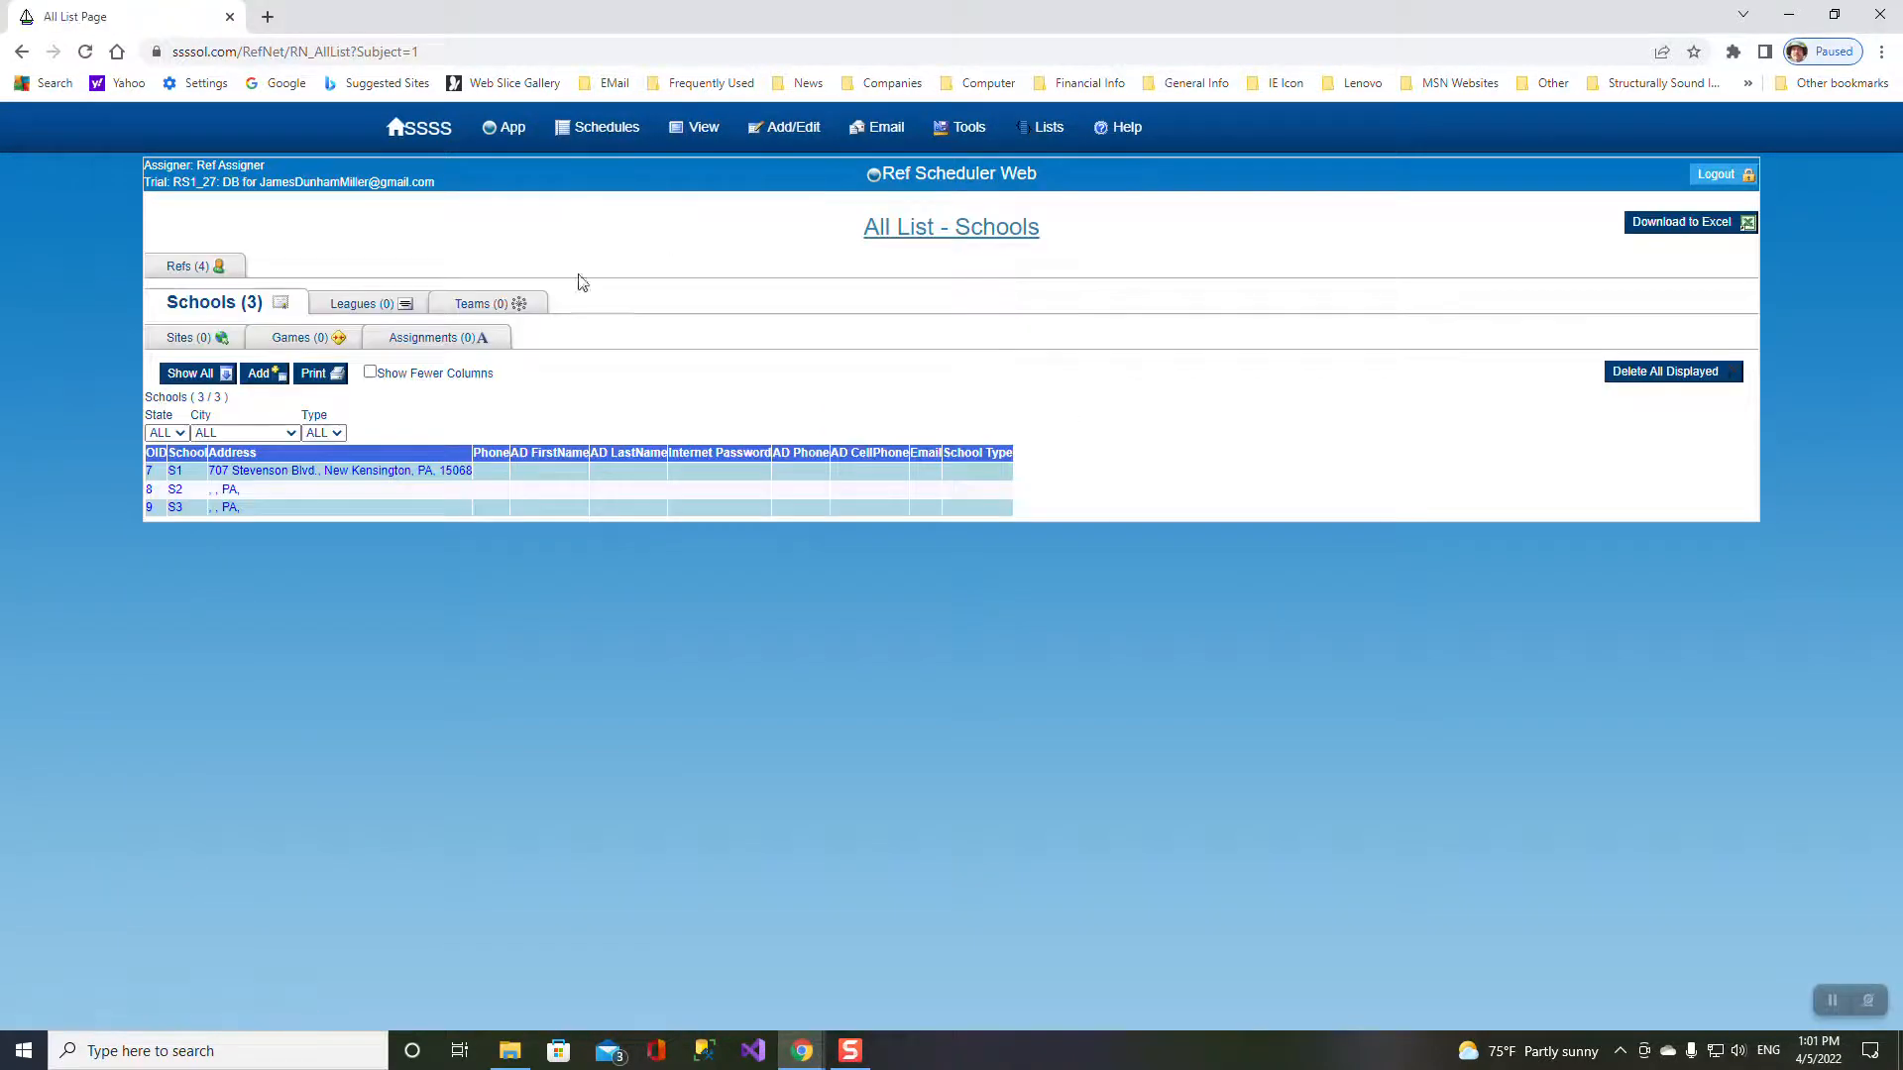
# - Create the leagues GV, GJV, BV and BJV
pyautogui.click(361, 308)
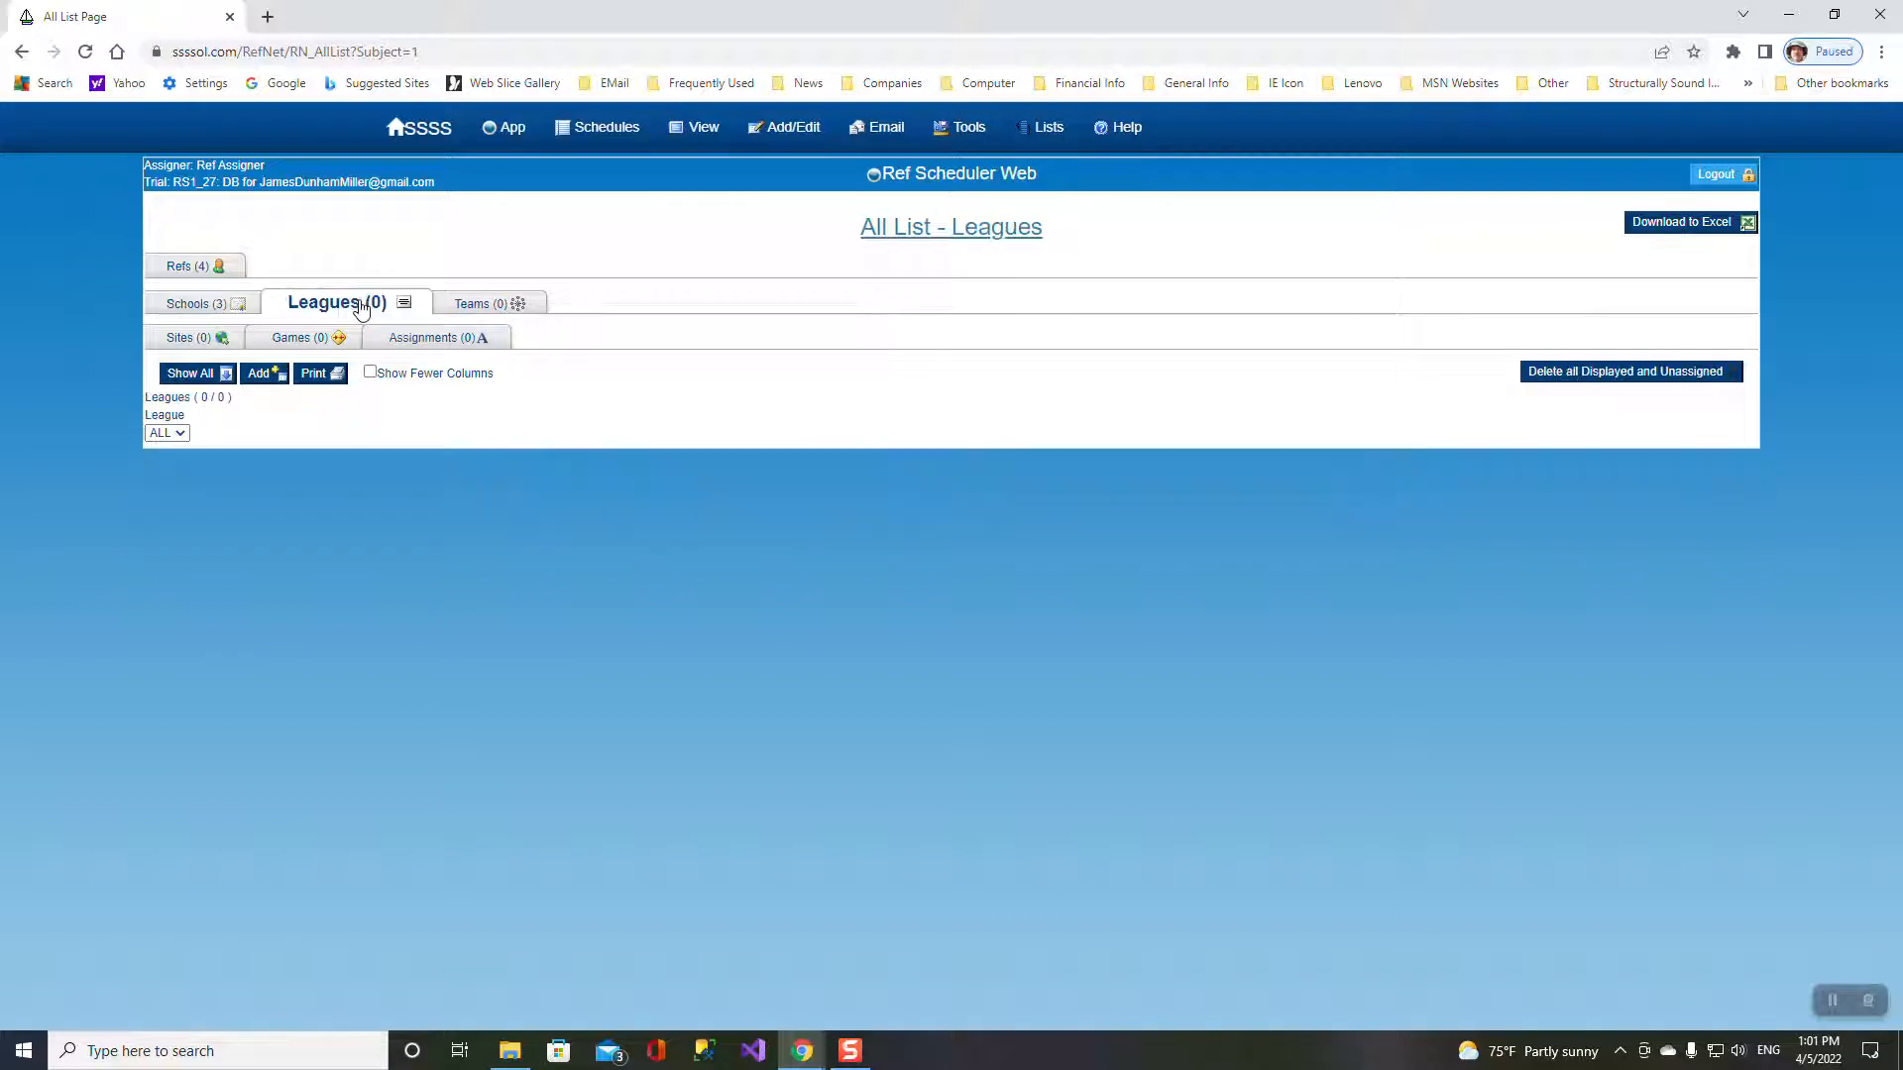
pyautogui.click(263, 381)
pyautogui.click(931, 375)
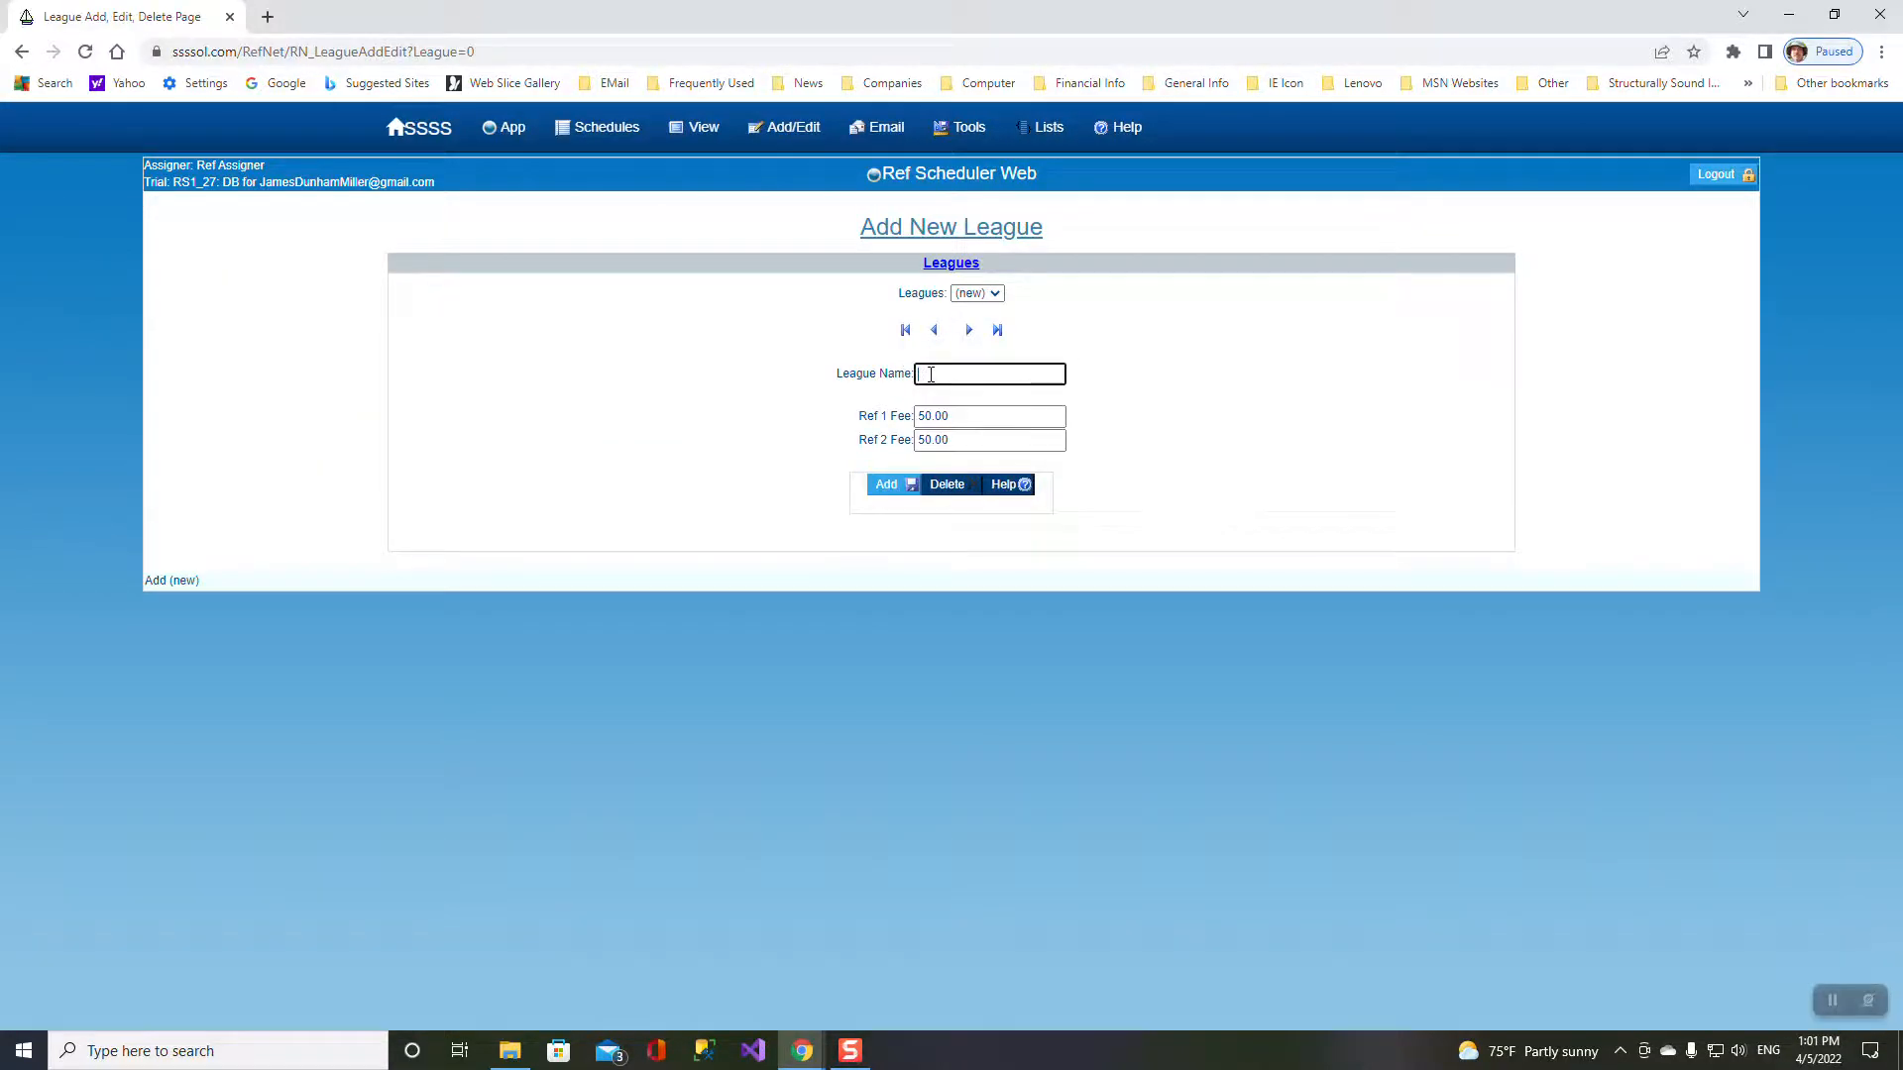
pyautogui.write('GV')
pyautogui.click(886, 486)
pyautogui.click(947, 389)
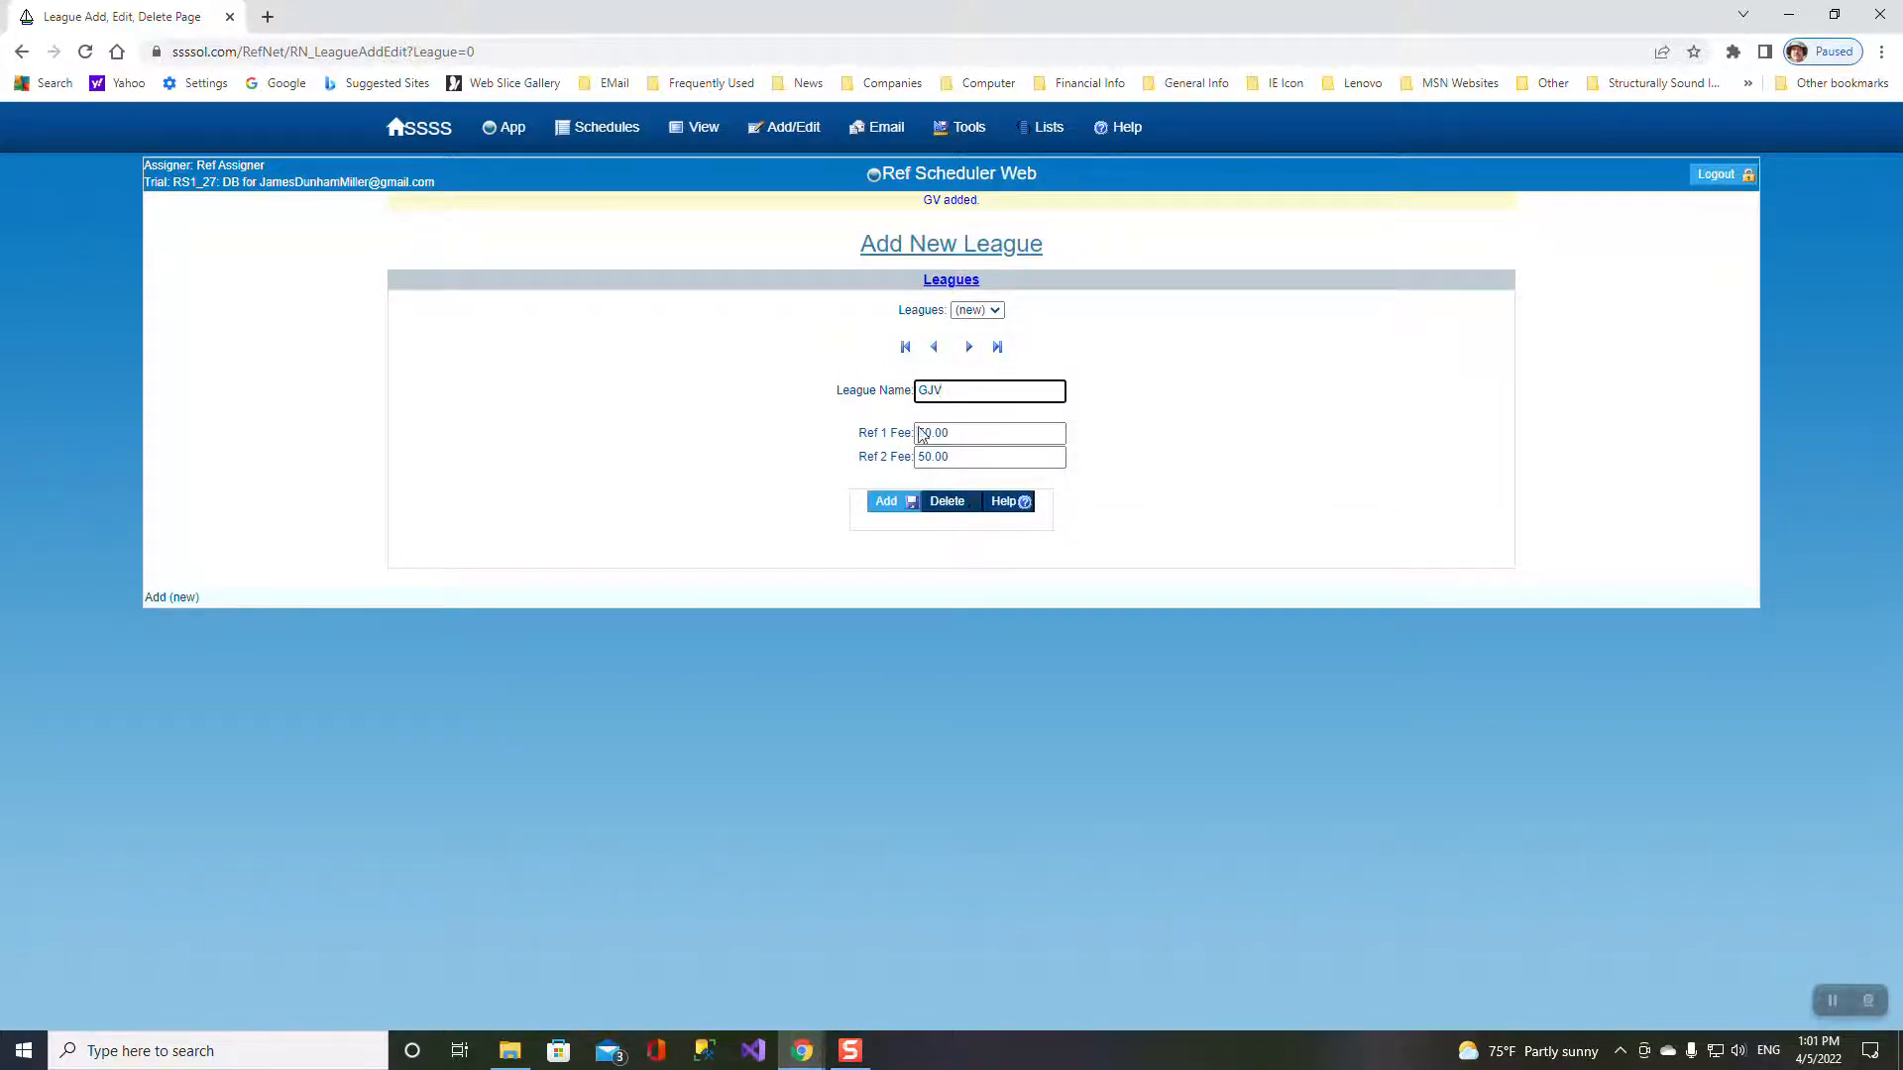
pyautogui.click(899, 503)
pyautogui.click(945, 391)
pyautogui.click(888, 502)
pyautogui.click(944, 392)
pyautogui.click(884, 508)
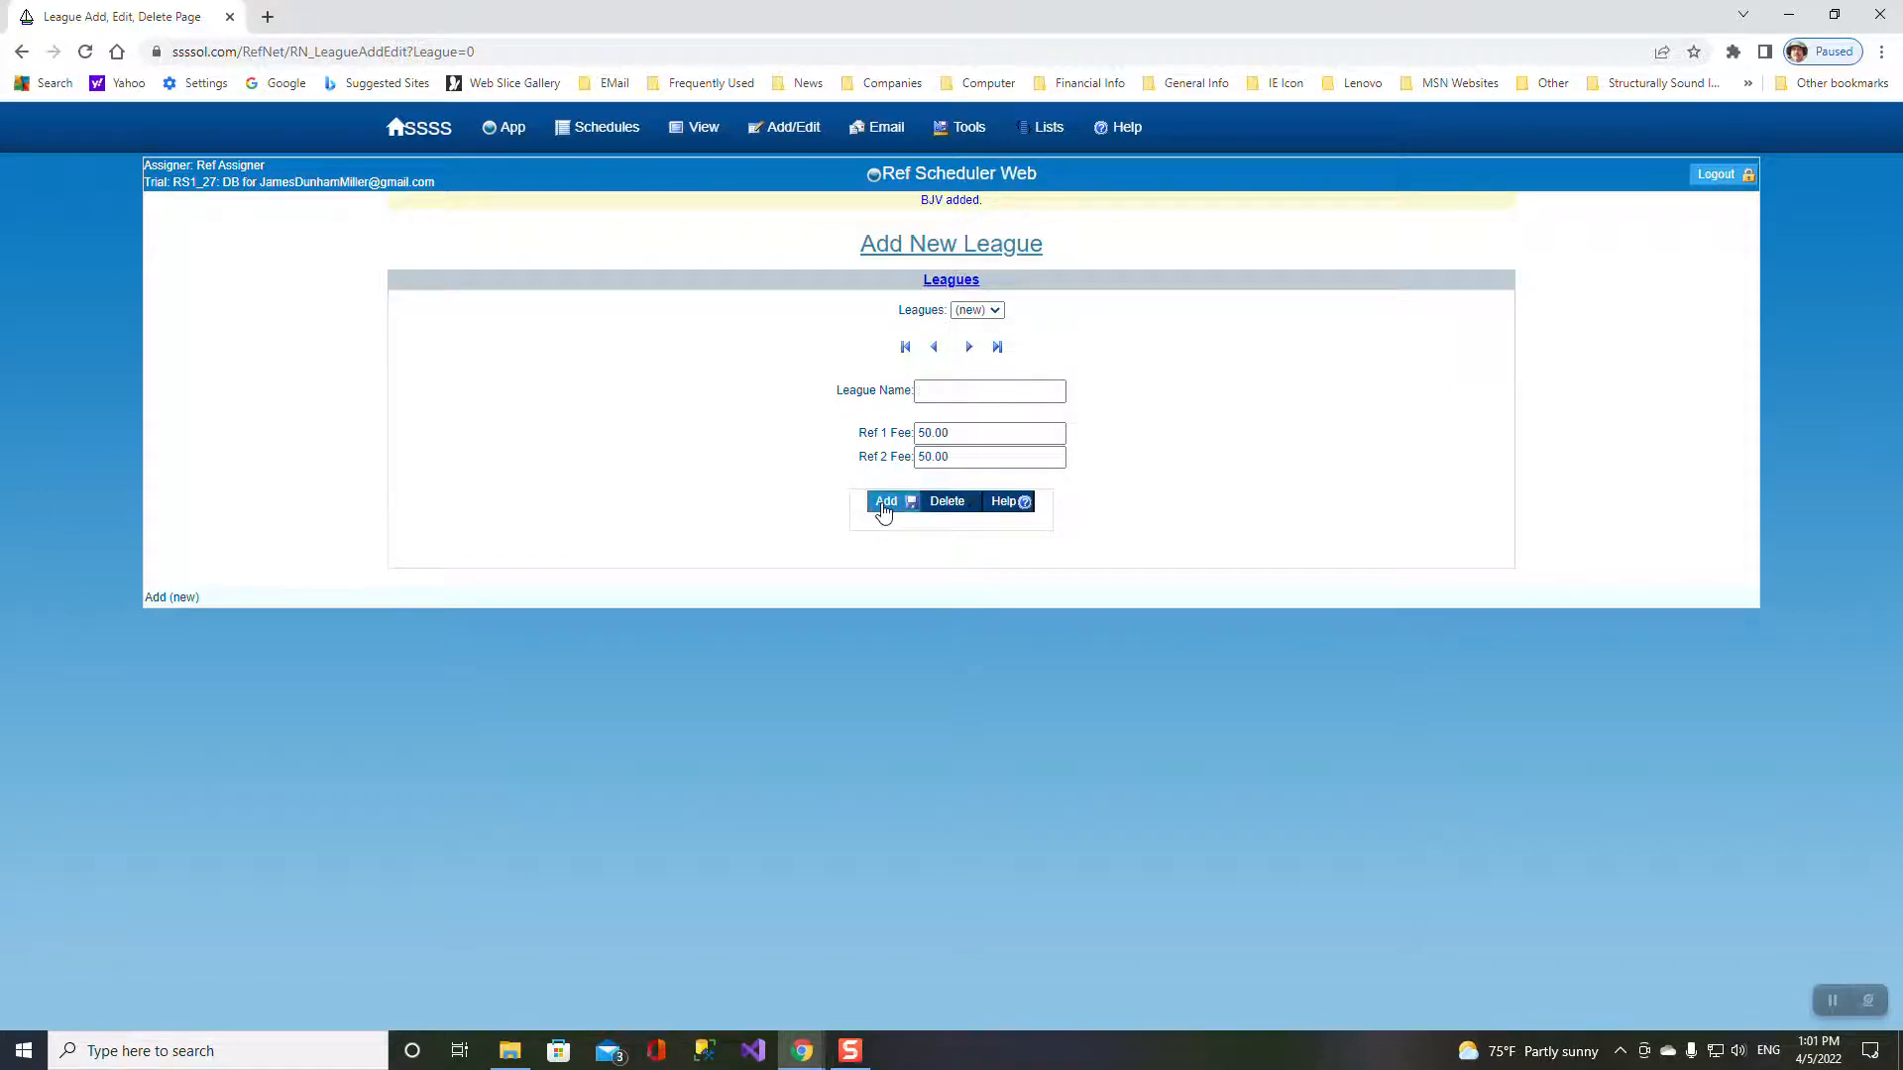
# - Review the leagues dropdown, then open All List – Leagues showing 50 referee fees each
pyautogui.click(992, 311)
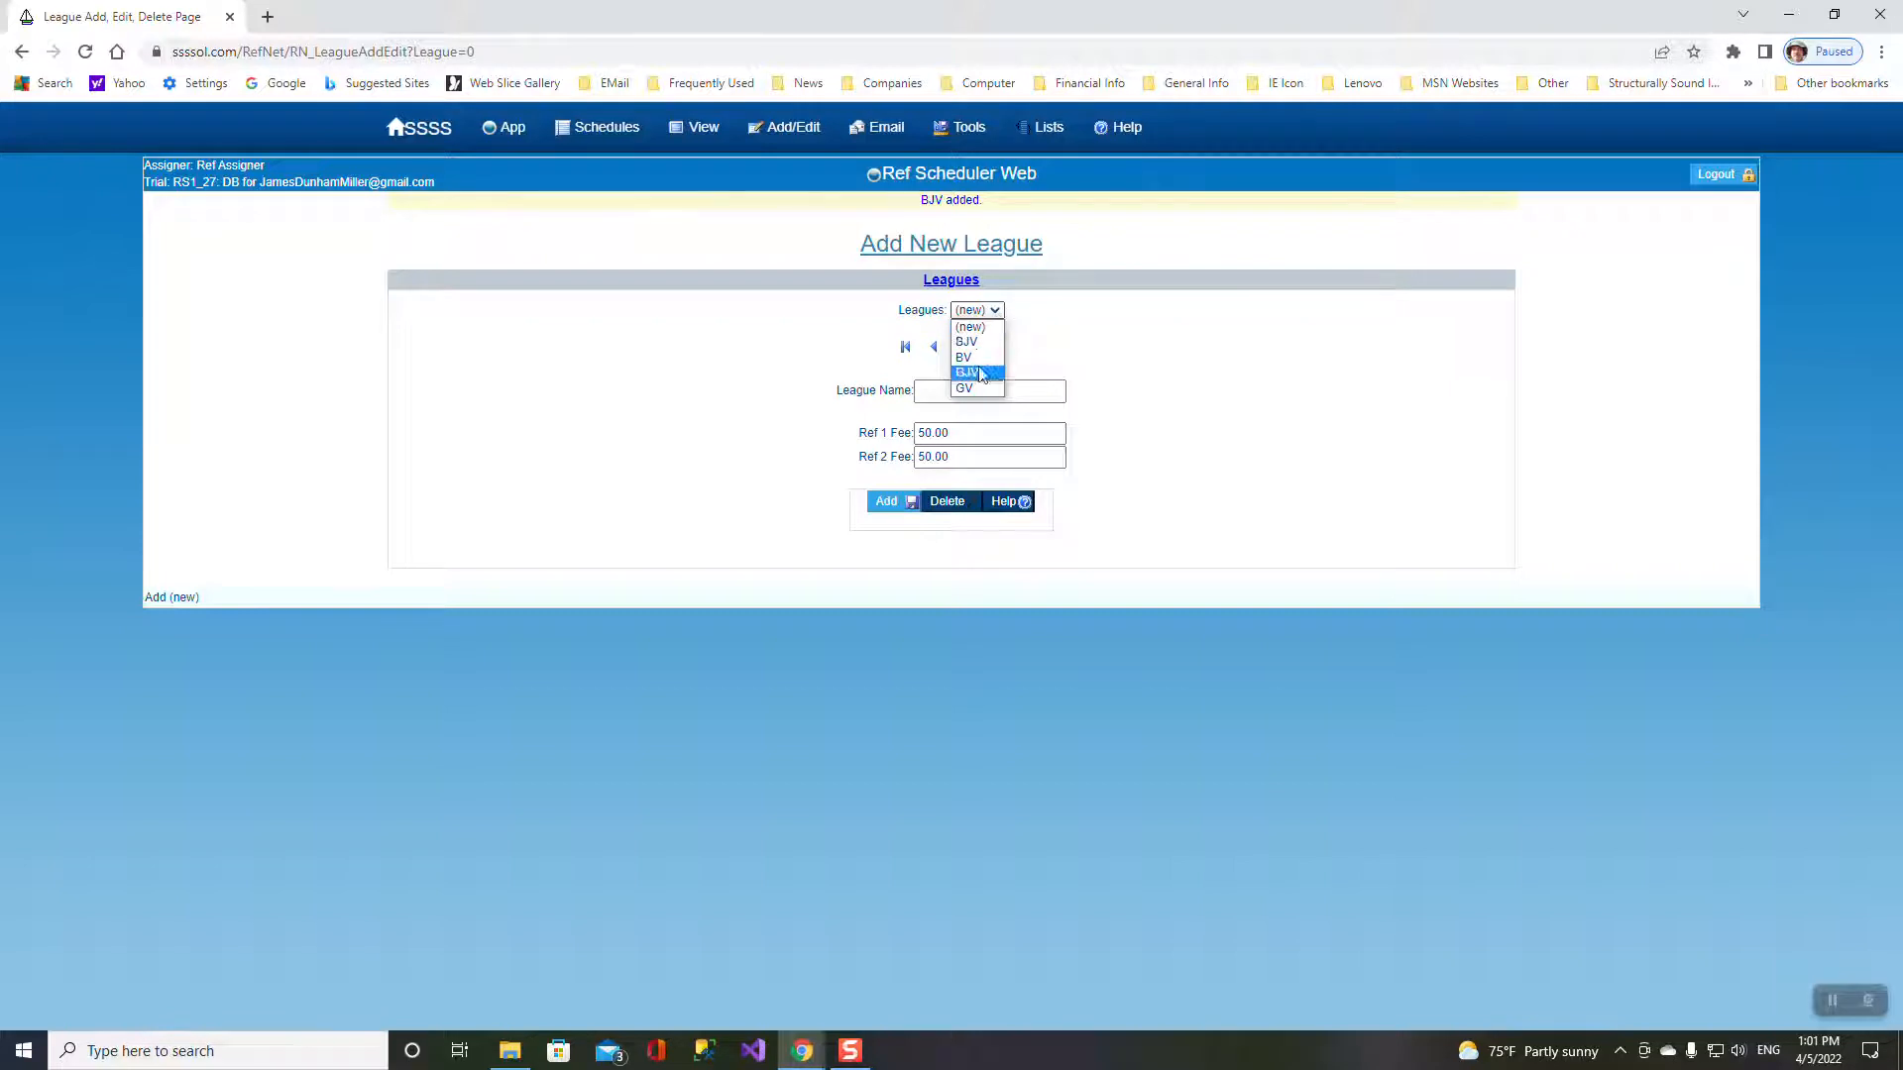
pyautogui.moveTo(689, 132)
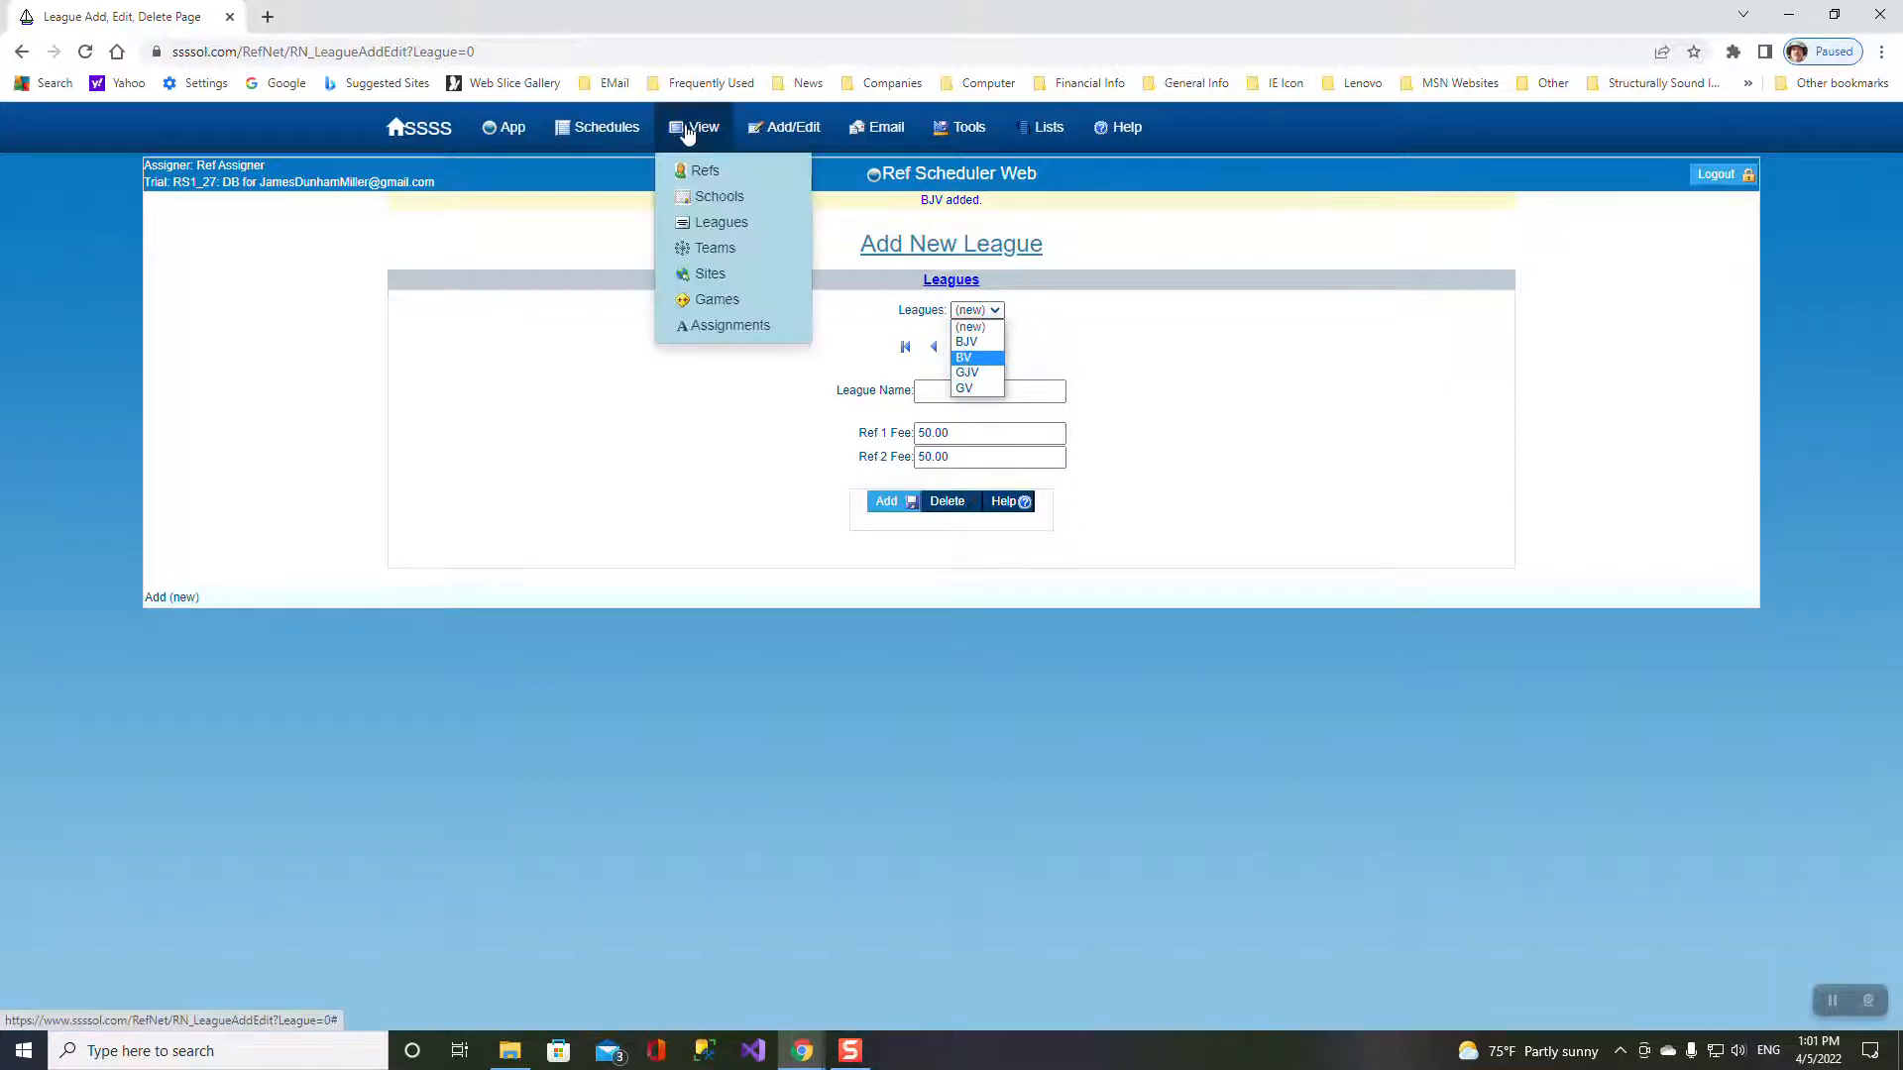
pyautogui.click(713, 228)
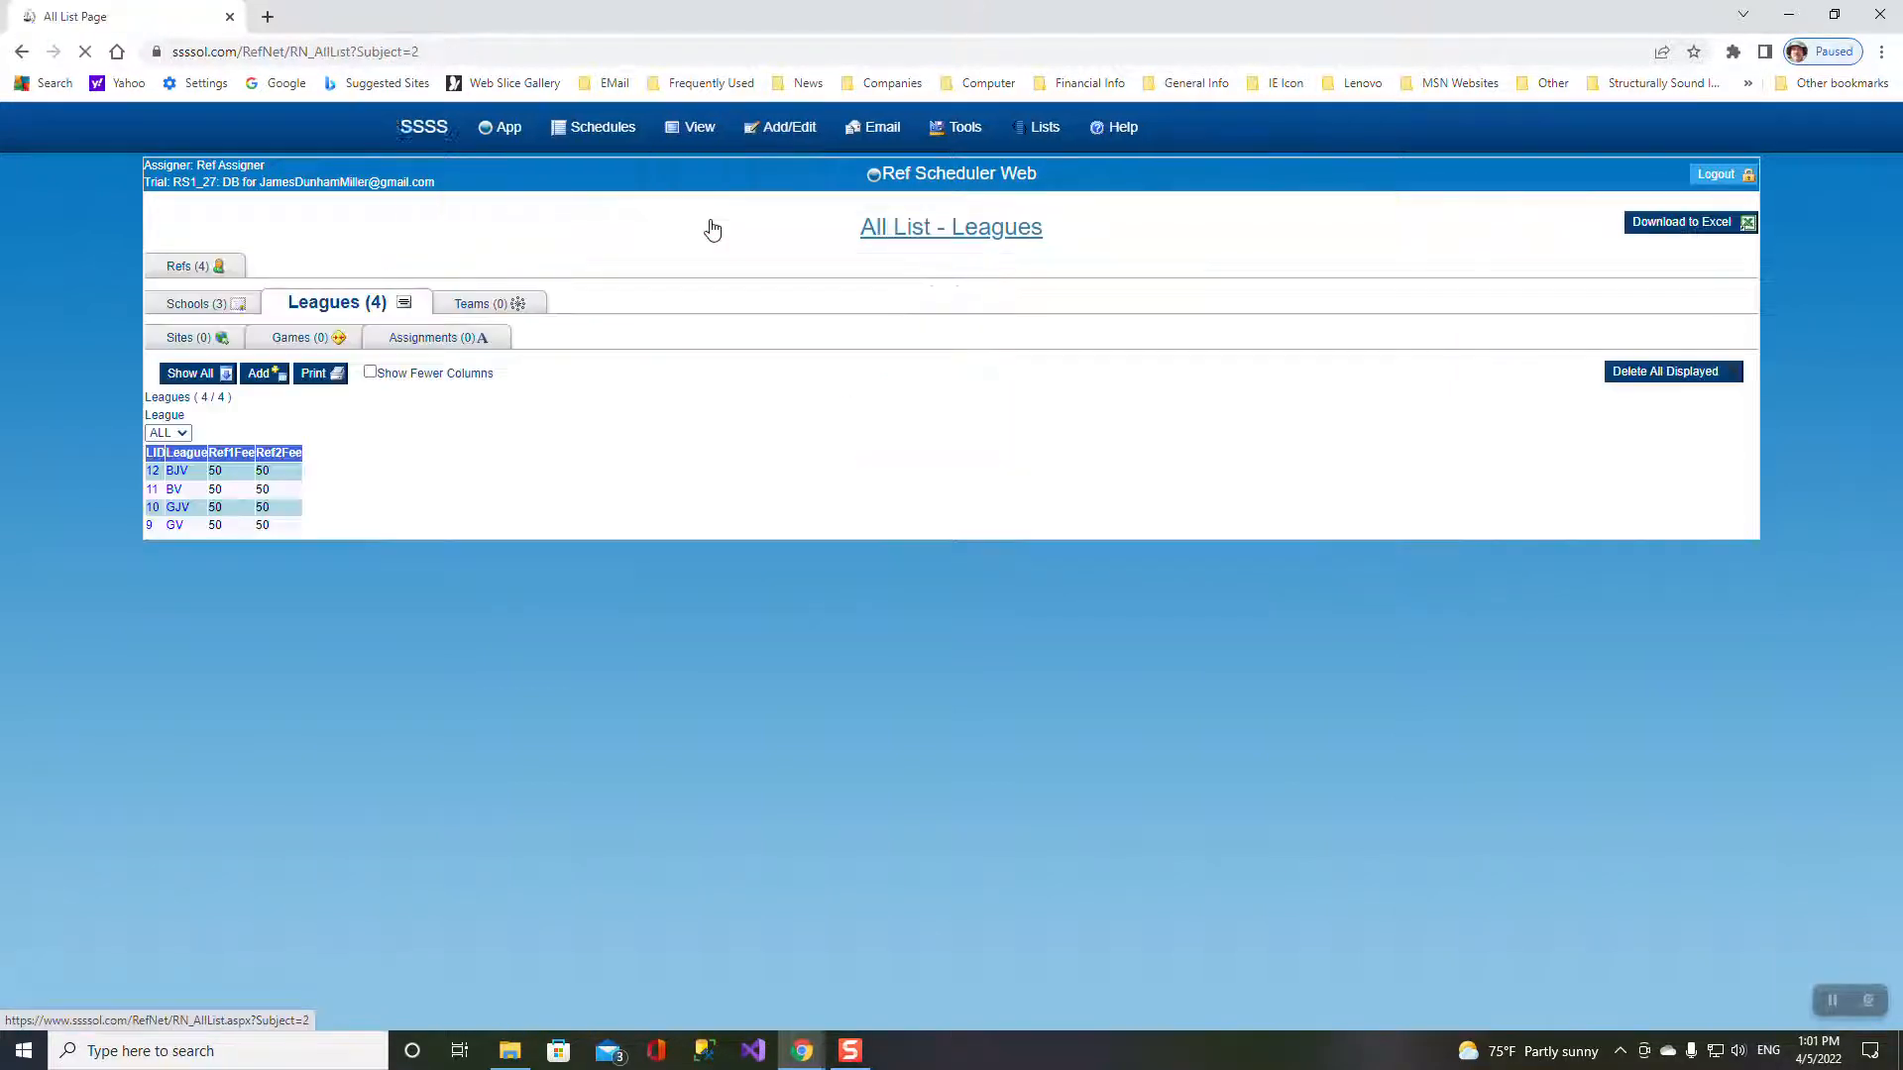
# - Add a trial team for school S1 in league GV
pyautogui.click(472, 307)
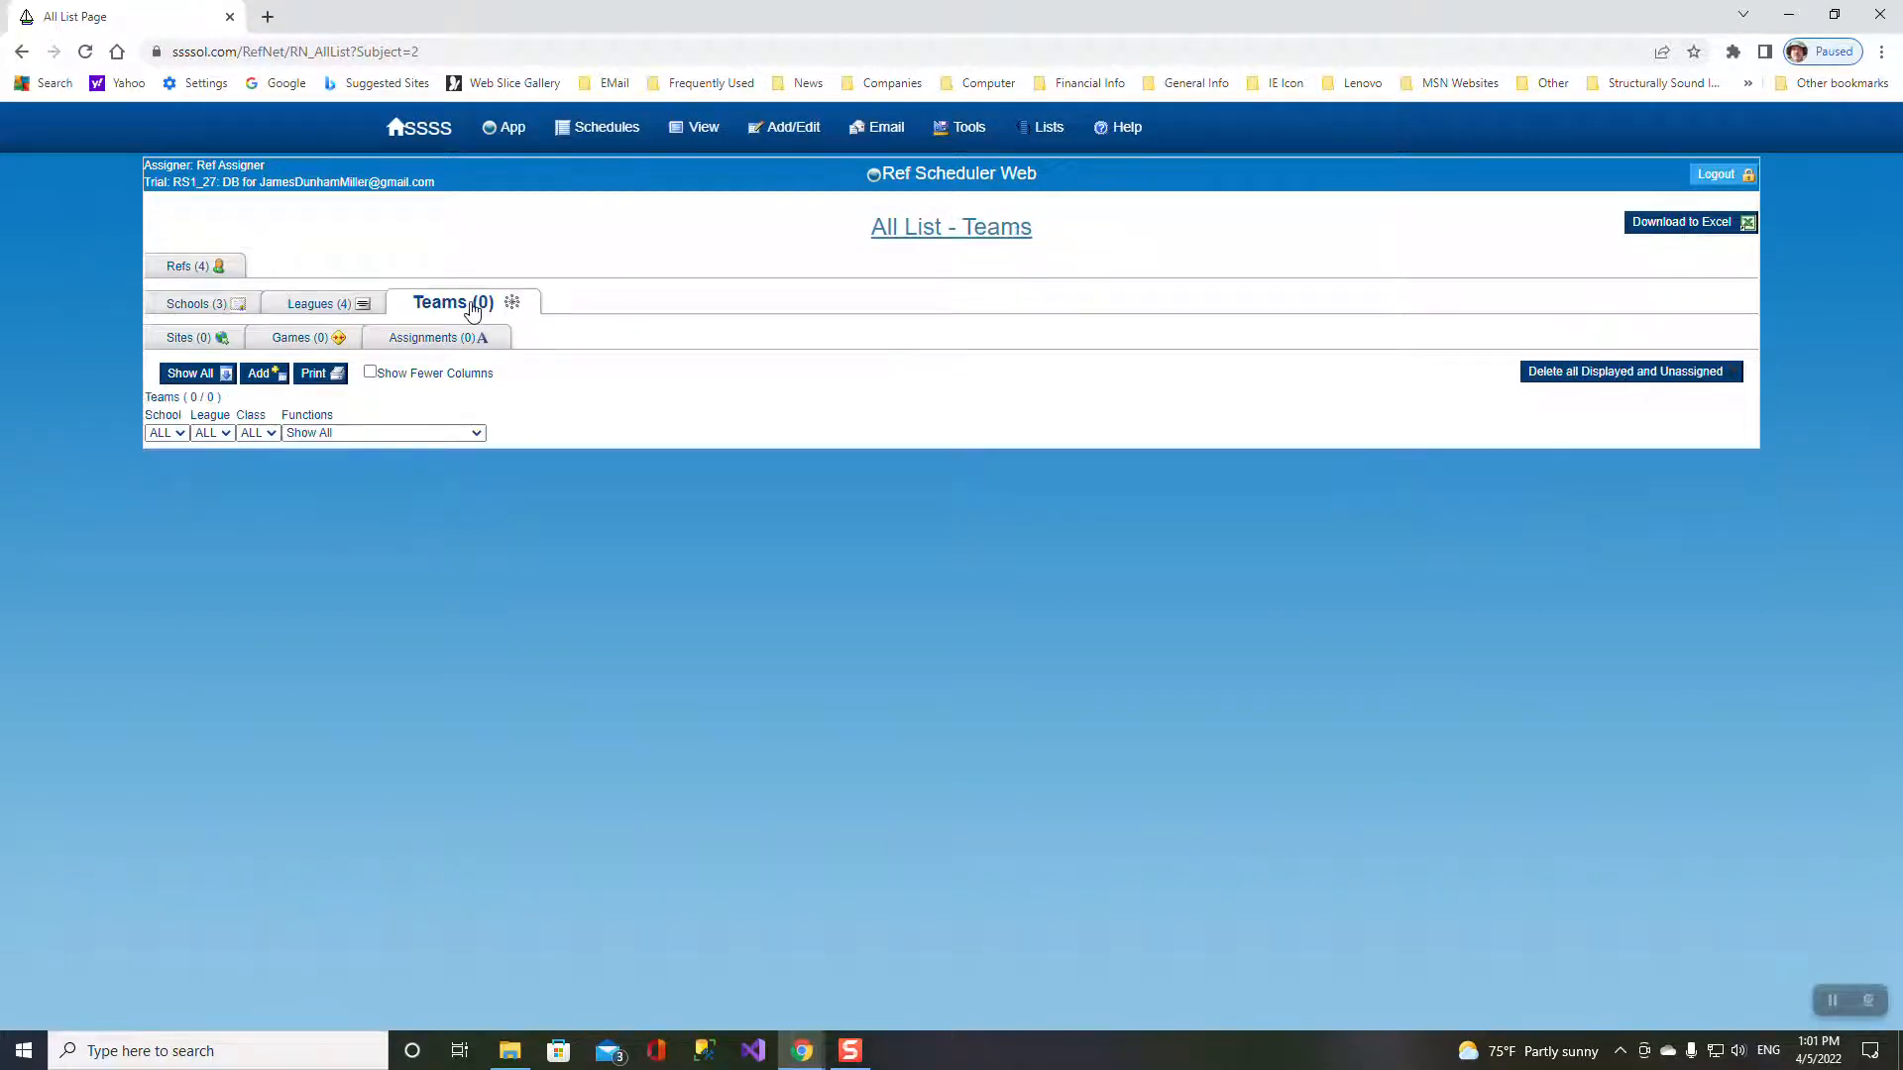
pyautogui.click(261, 374)
pyautogui.click(910, 394)
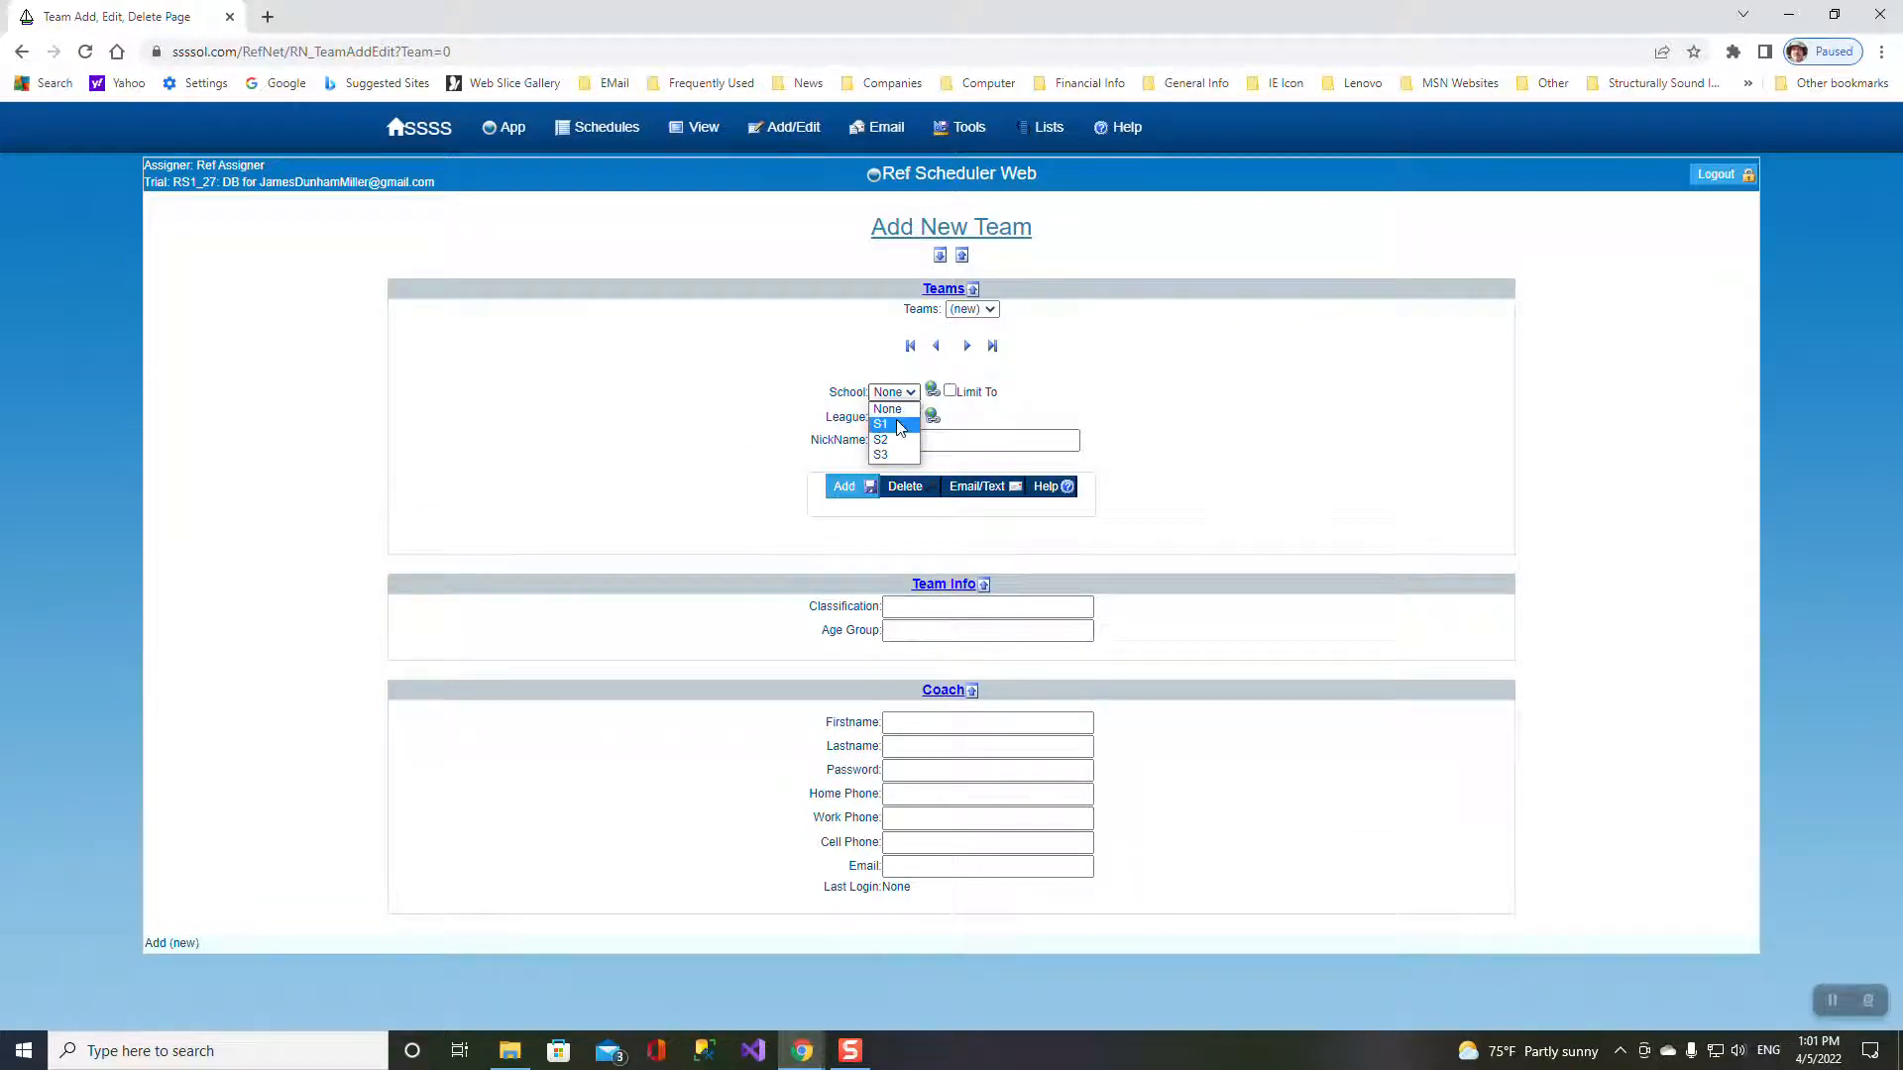
pyautogui.click(882, 424)
pyautogui.click(904, 419)
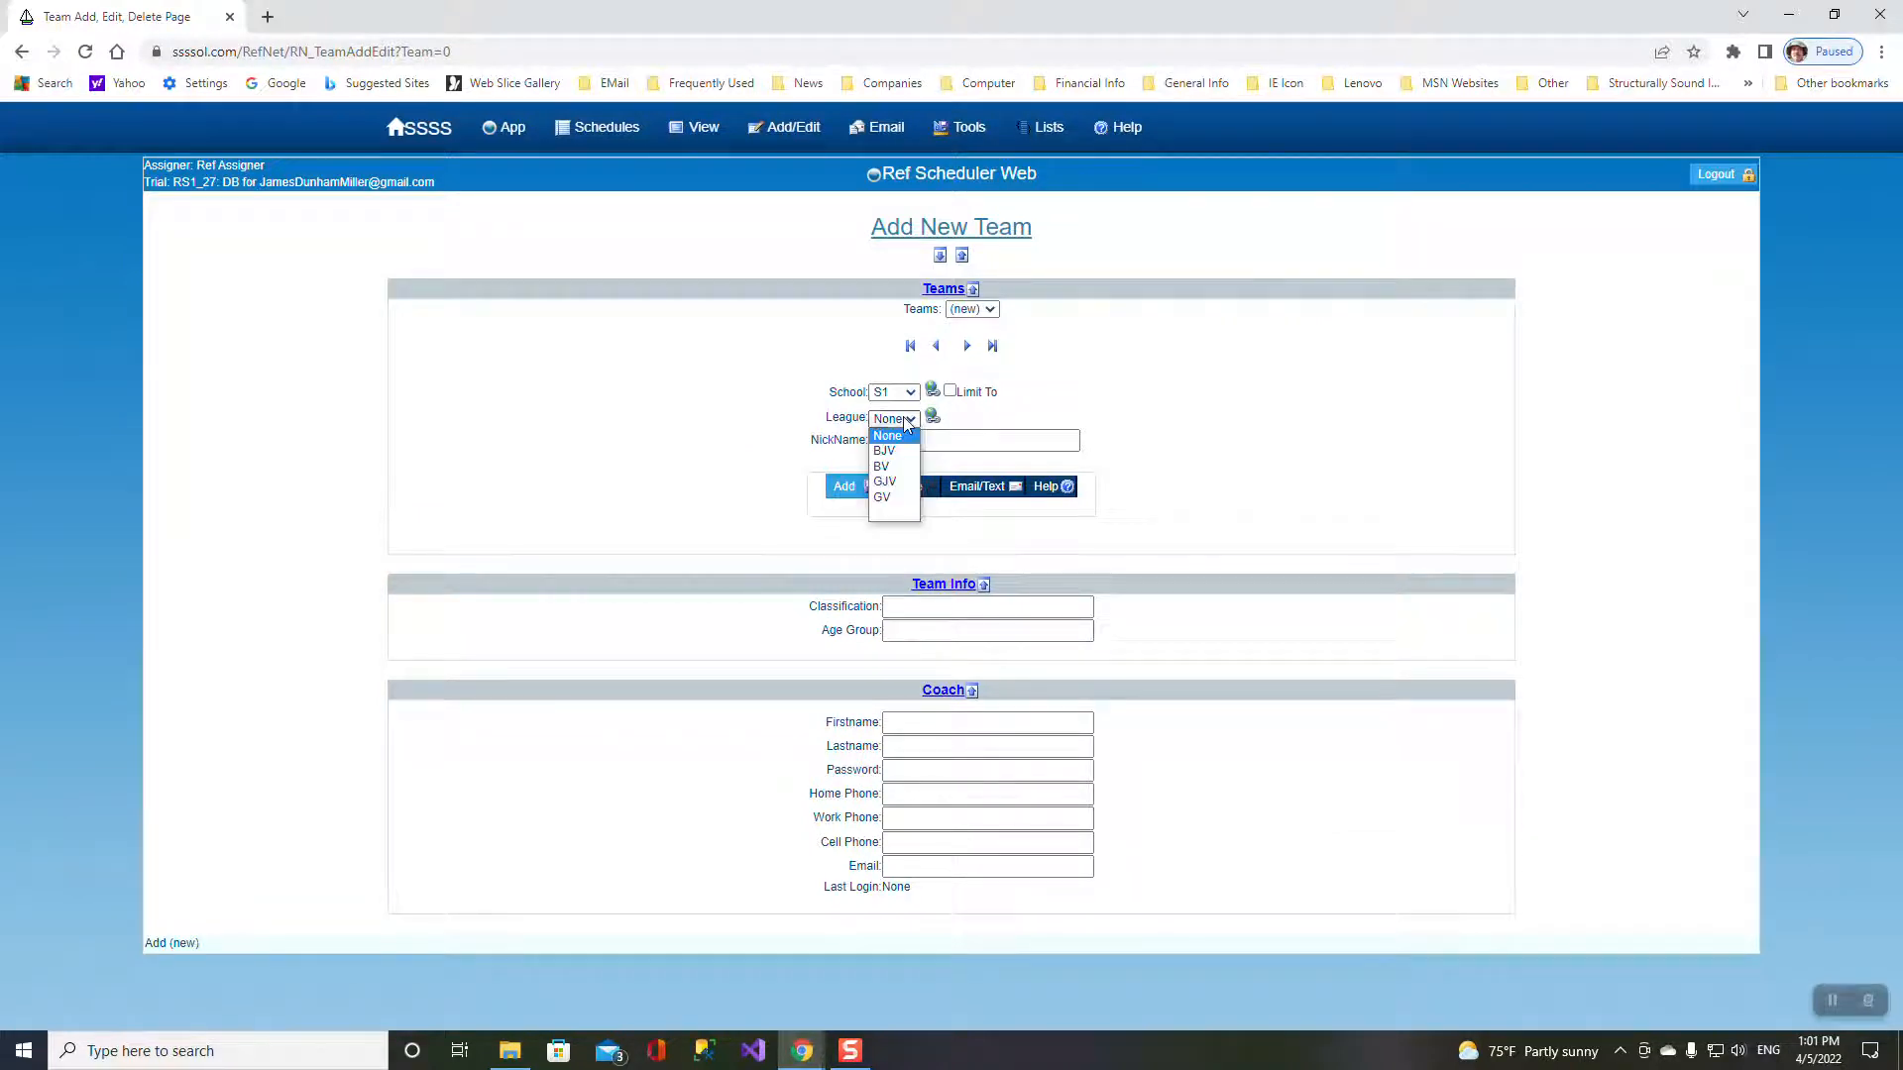
pyautogui.click(893, 499)
pyautogui.click(856, 484)
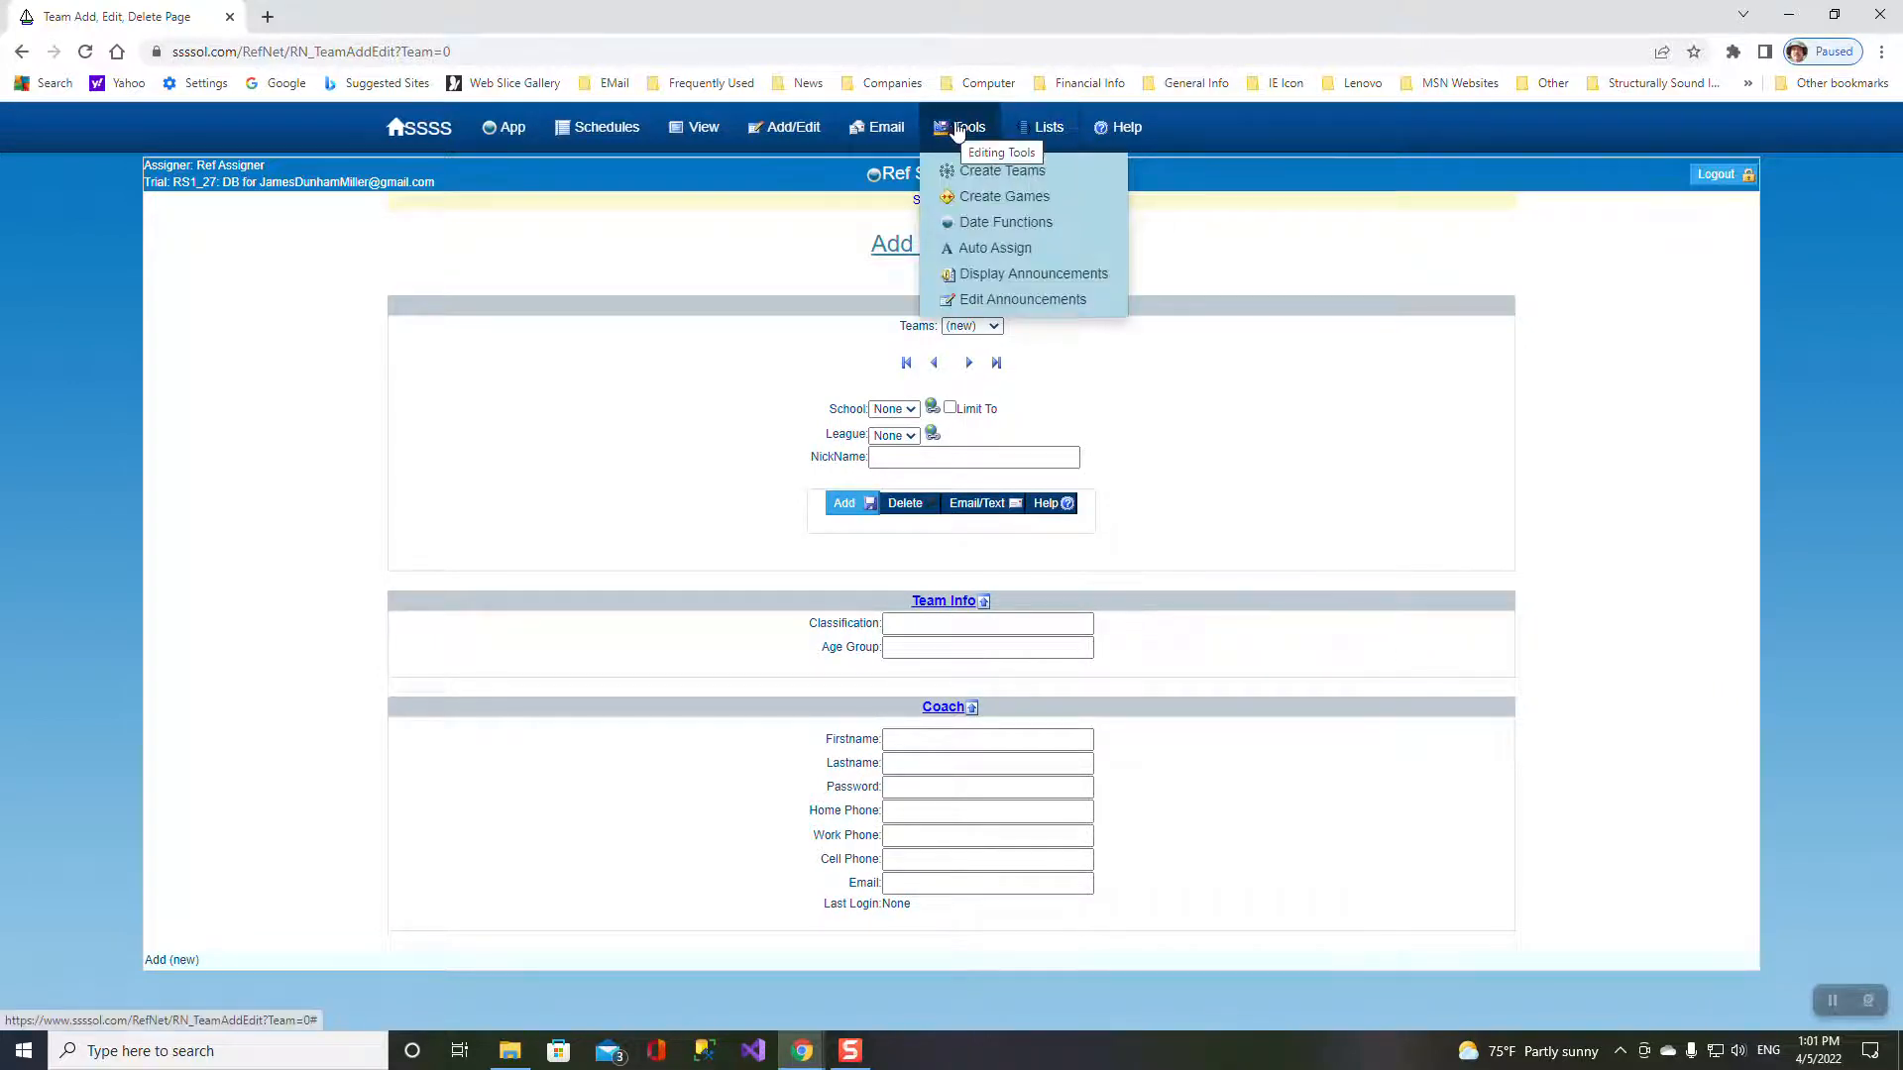
# - Delete the trial S1;GV team again, then go to the Create Teams page
pyautogui.moveTo(1120, 126)
pyautogui.click(989, 326)
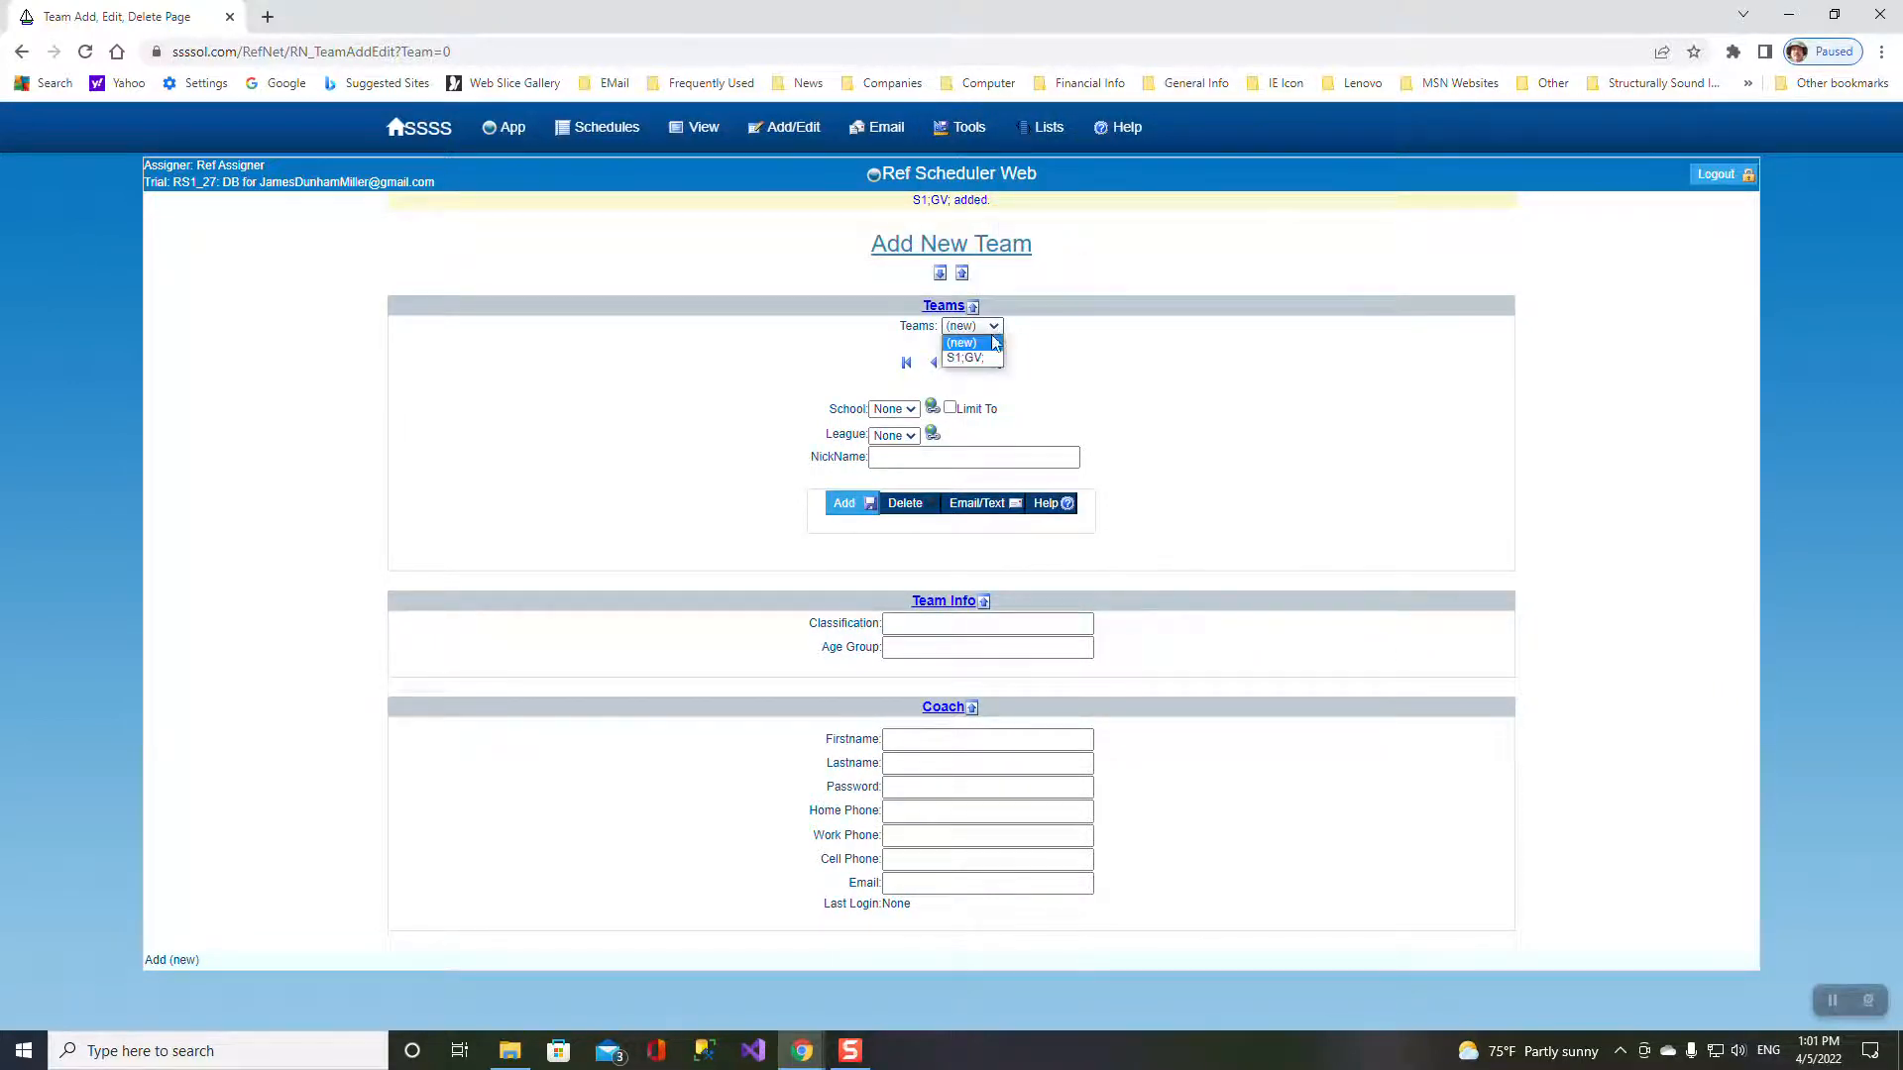
pyautogui.click(977, 359)
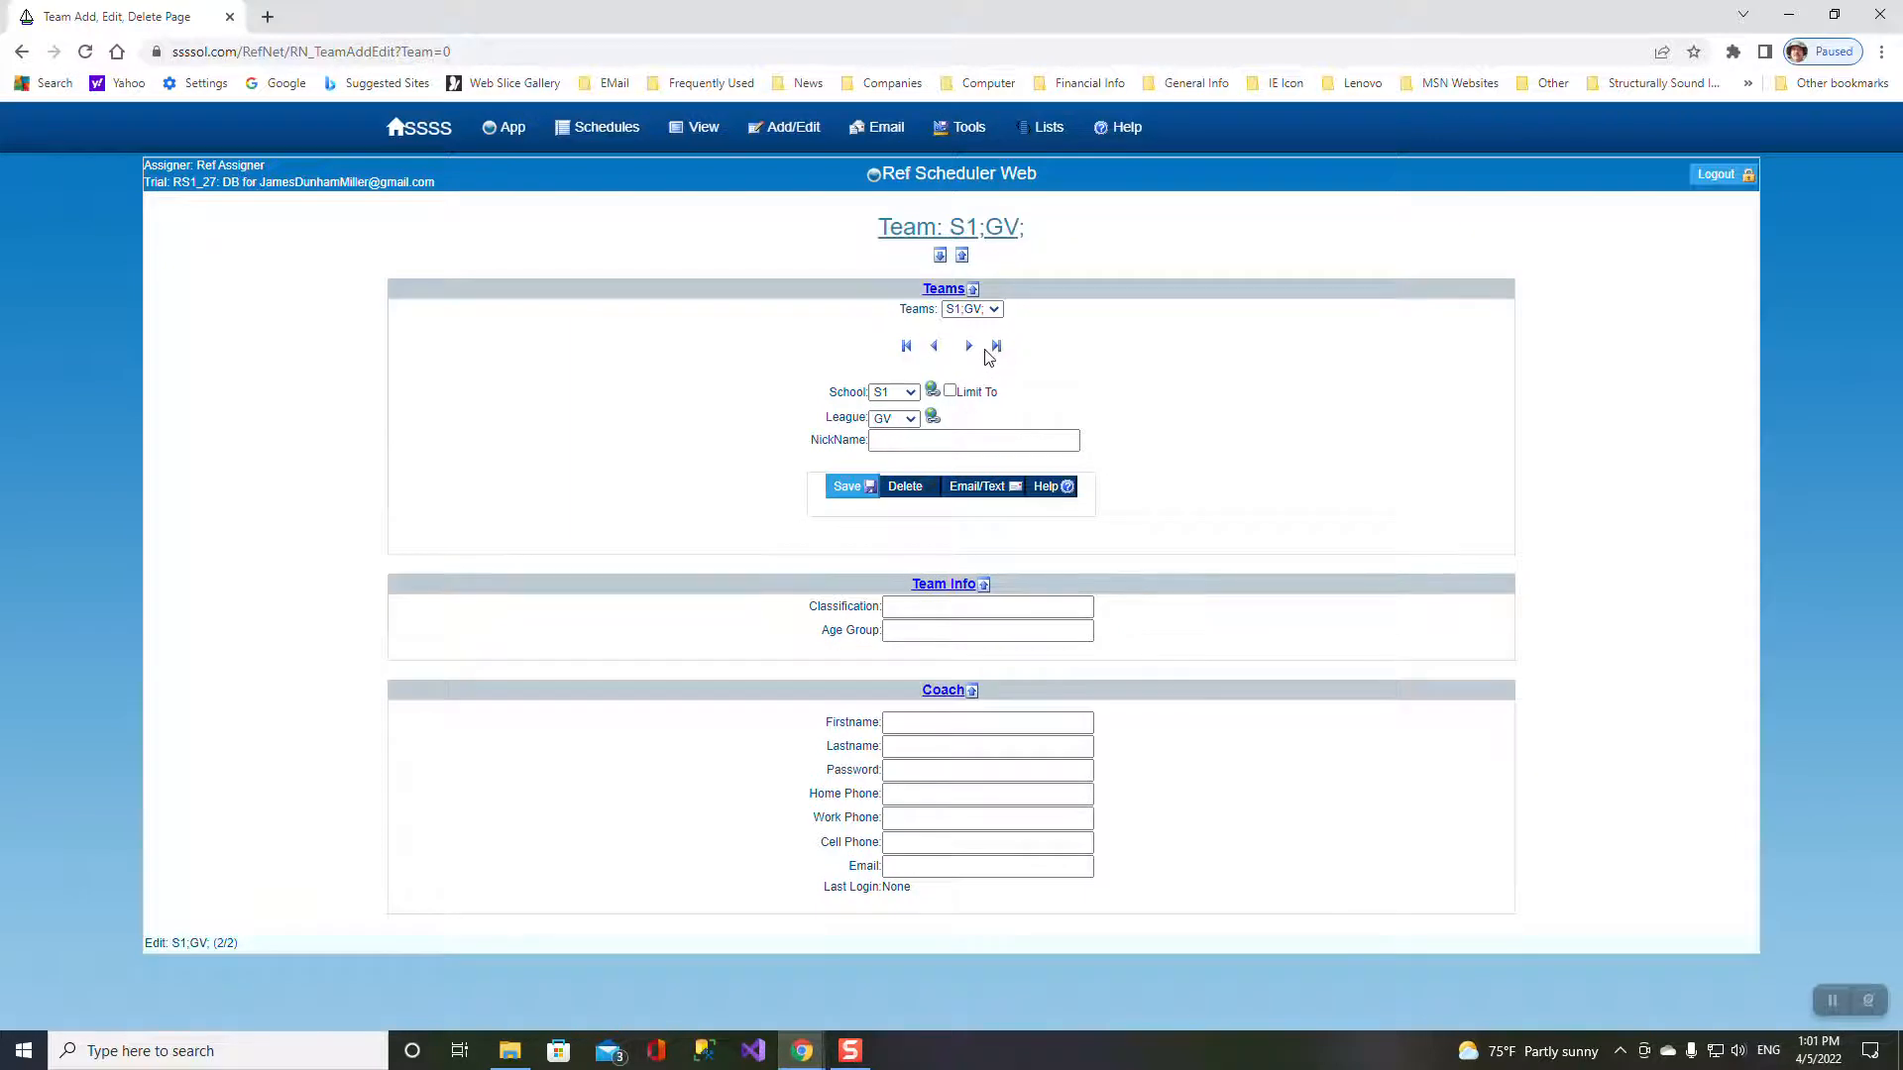
pyautogui.click(902, 495)
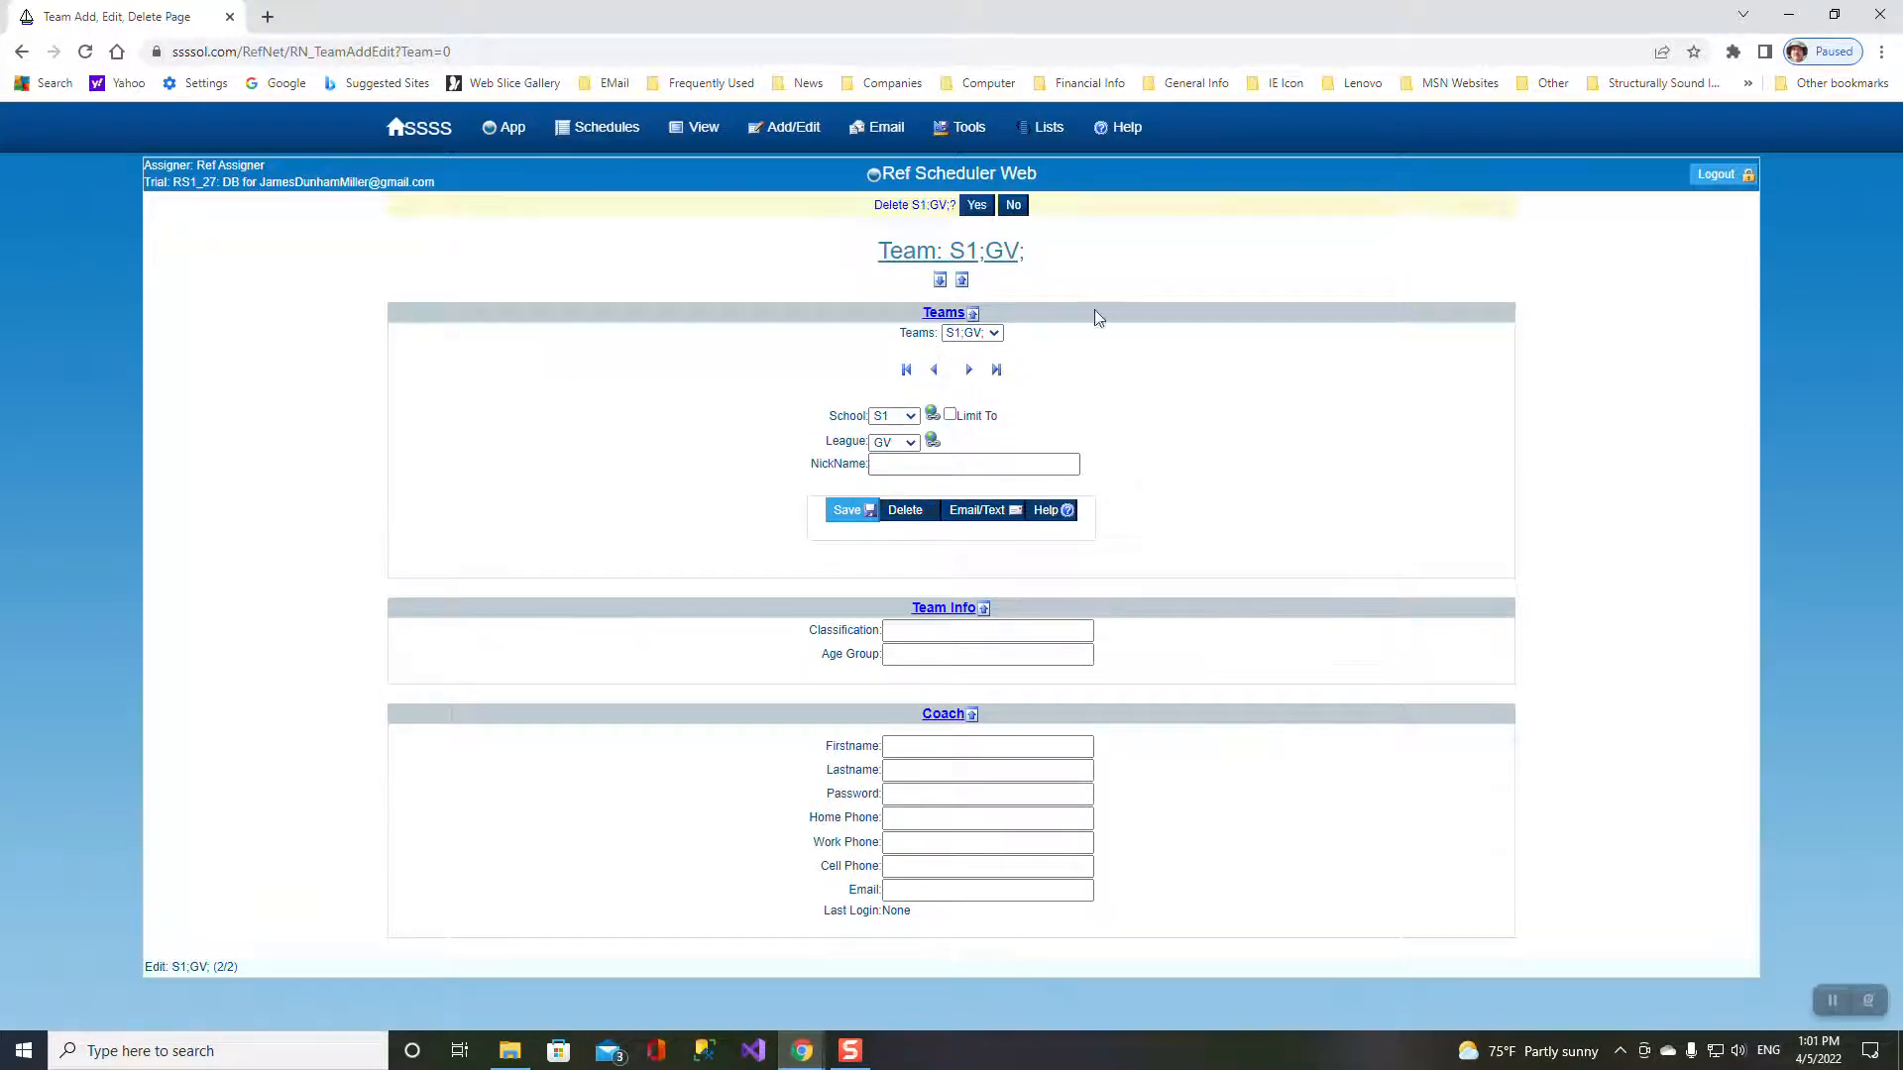
pyautogui.click(981, 202)
pyautogui.moveTo(966, 134)
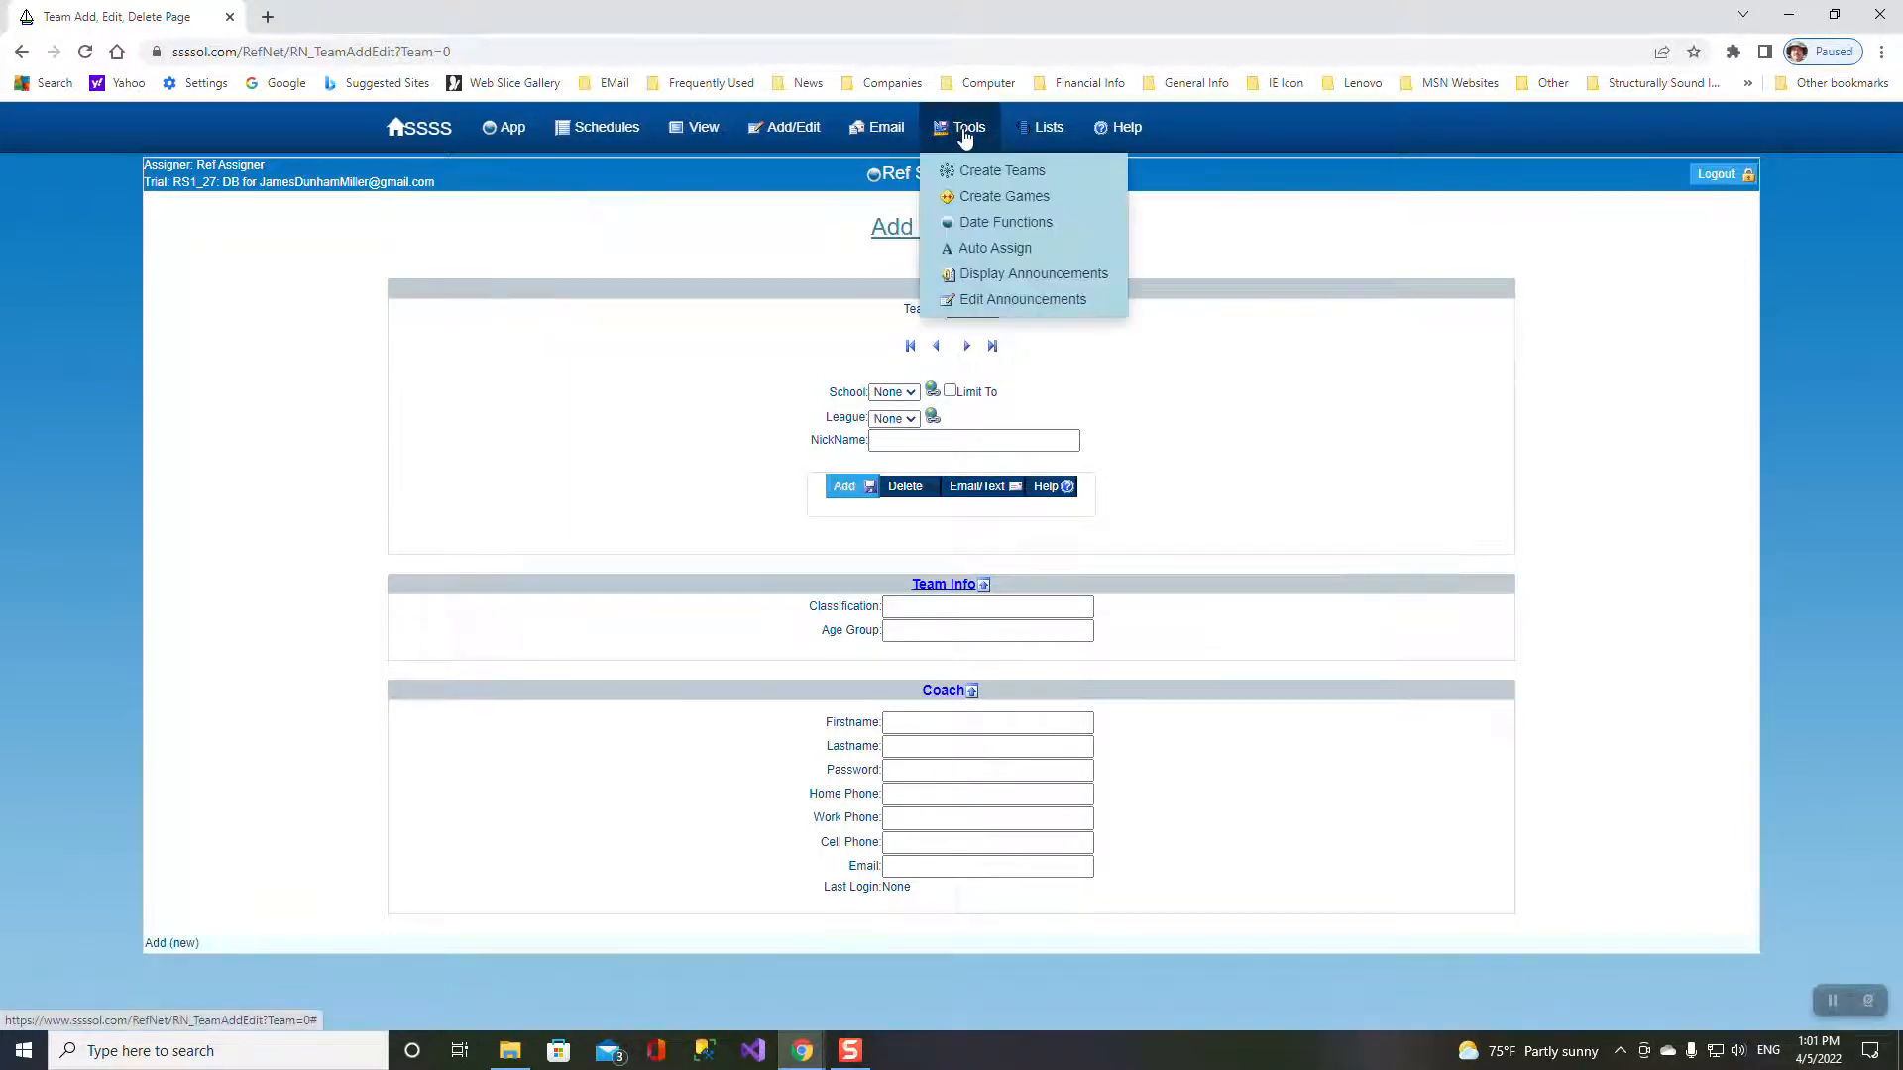
pyautogui.click(981, 180)
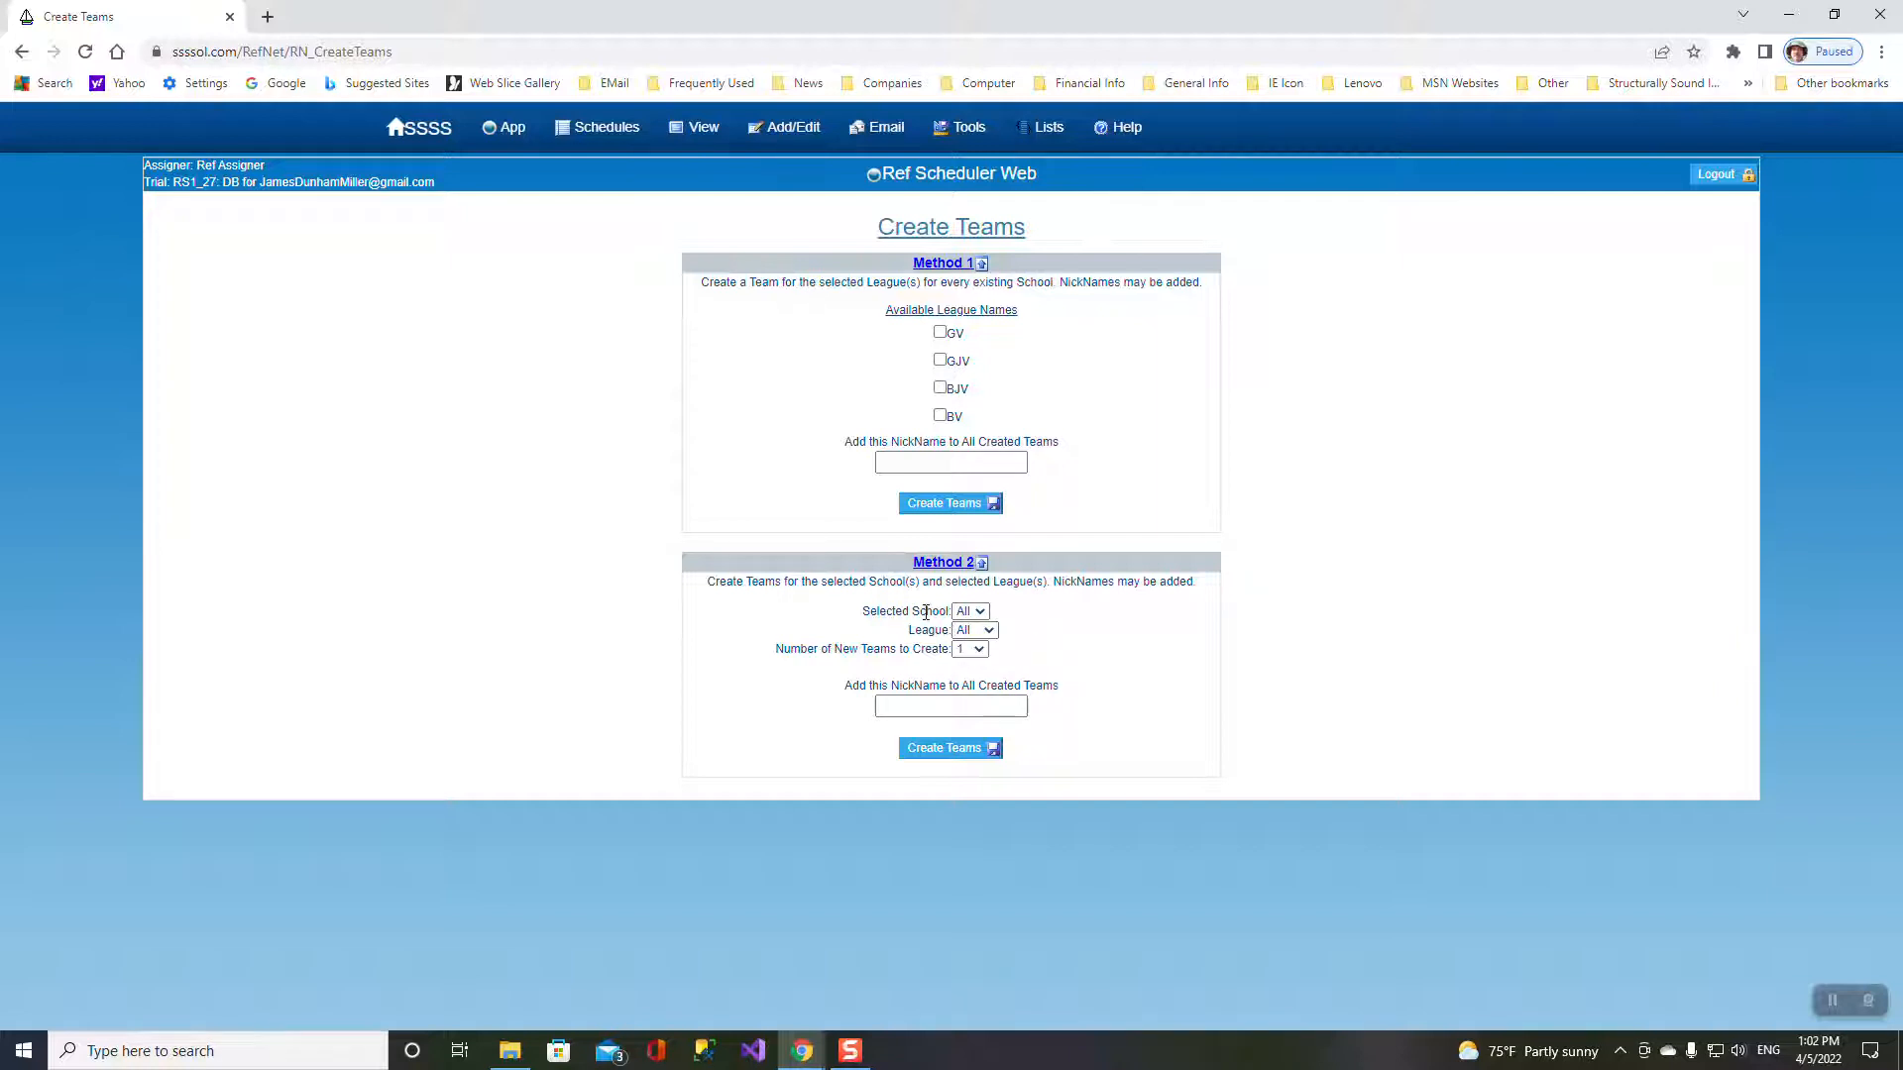
# - Bulk-create teams with School and League left at All, confirming the creation
pyautogui.click(980, 611)
pyautogui.click(980, 612)
pyautogui.click(977, 612)
pyautogui.click(977, 611)
pyautogui.click(988, 633)
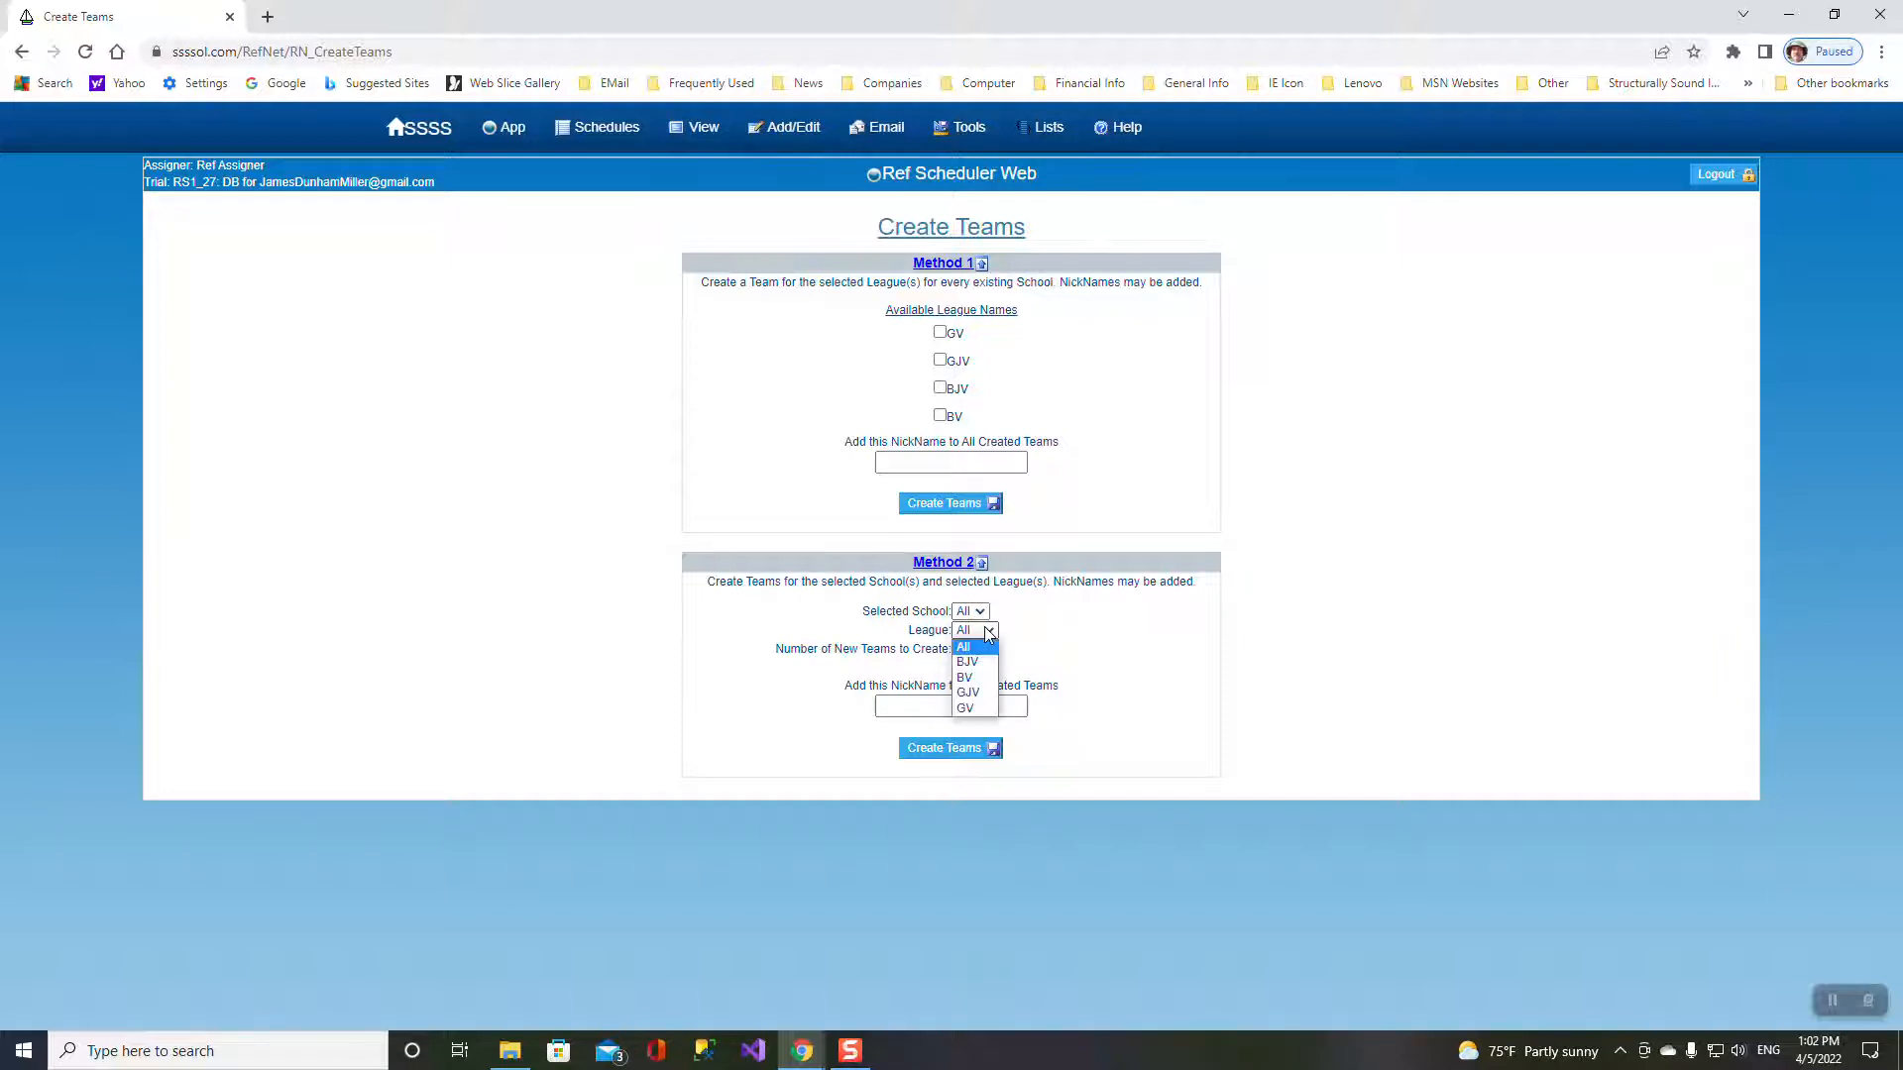
pyautogui.click(988, 634)
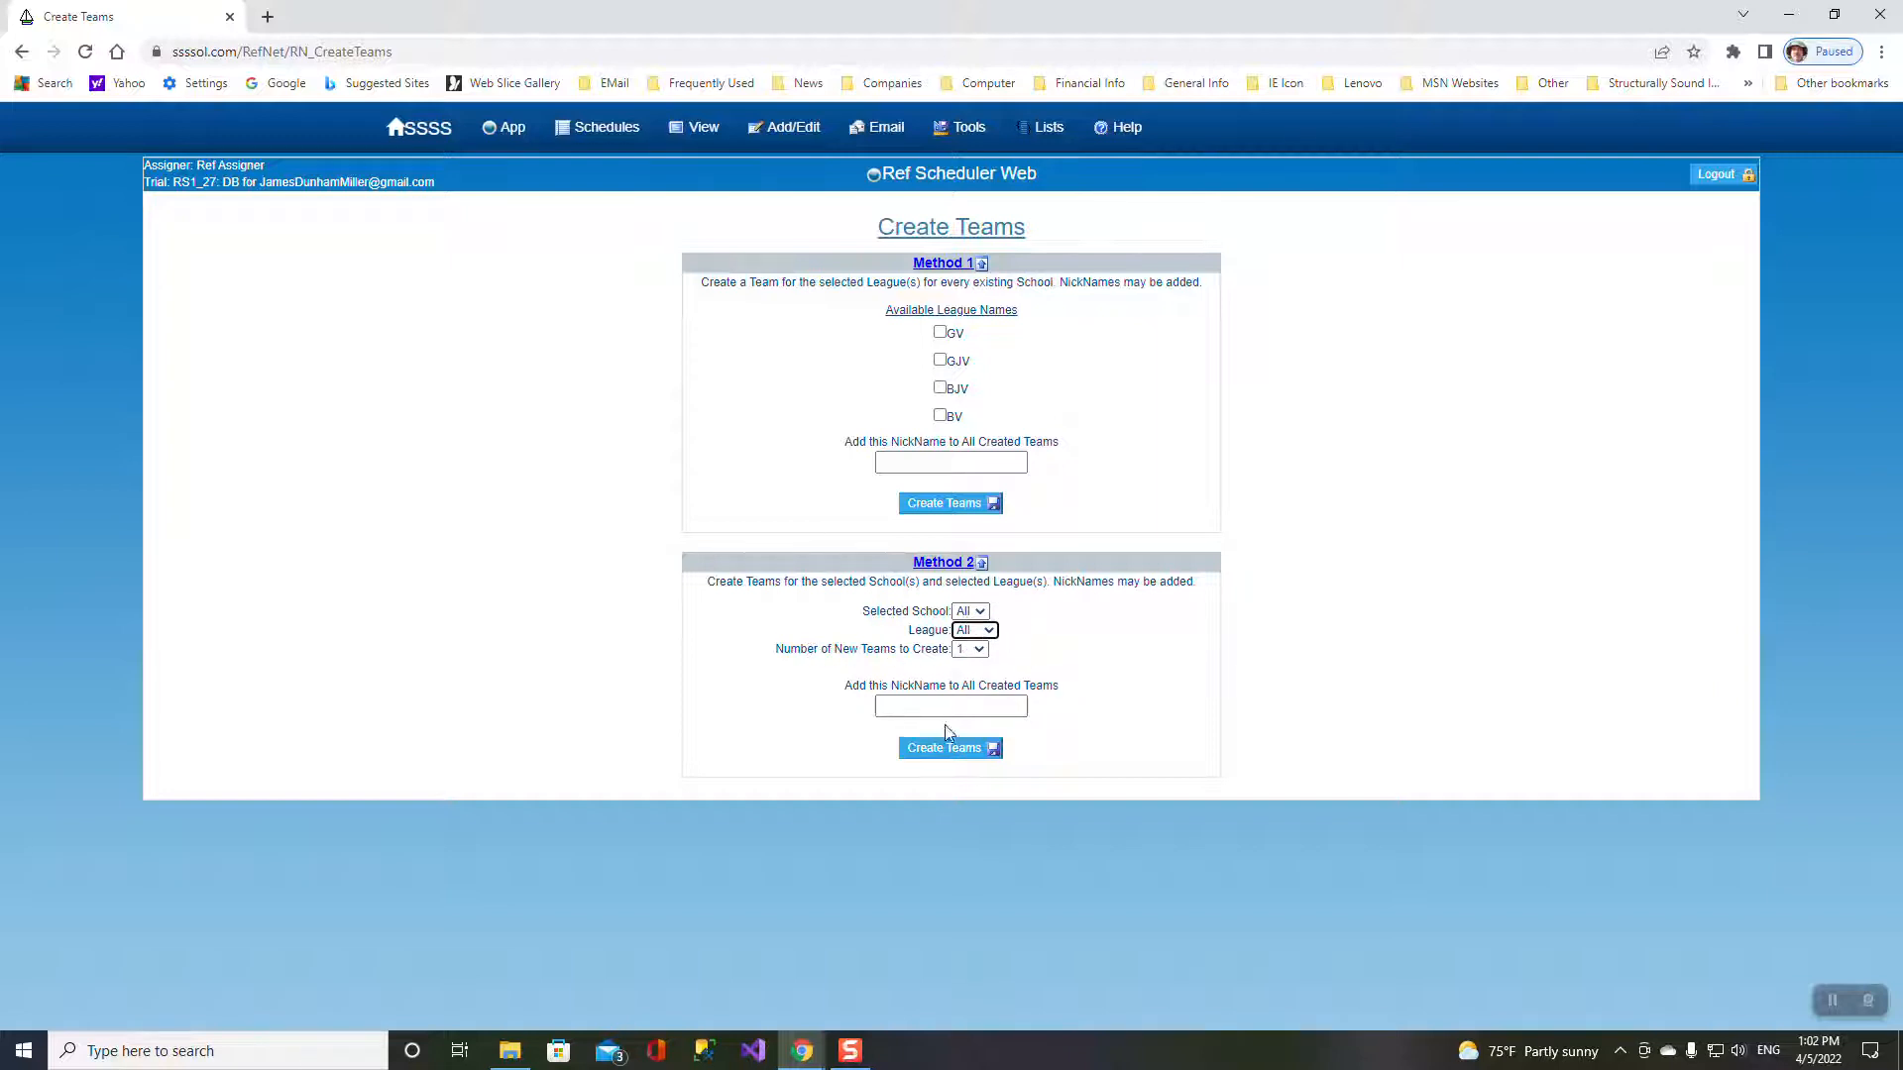
pyautogui.click(927, 748)
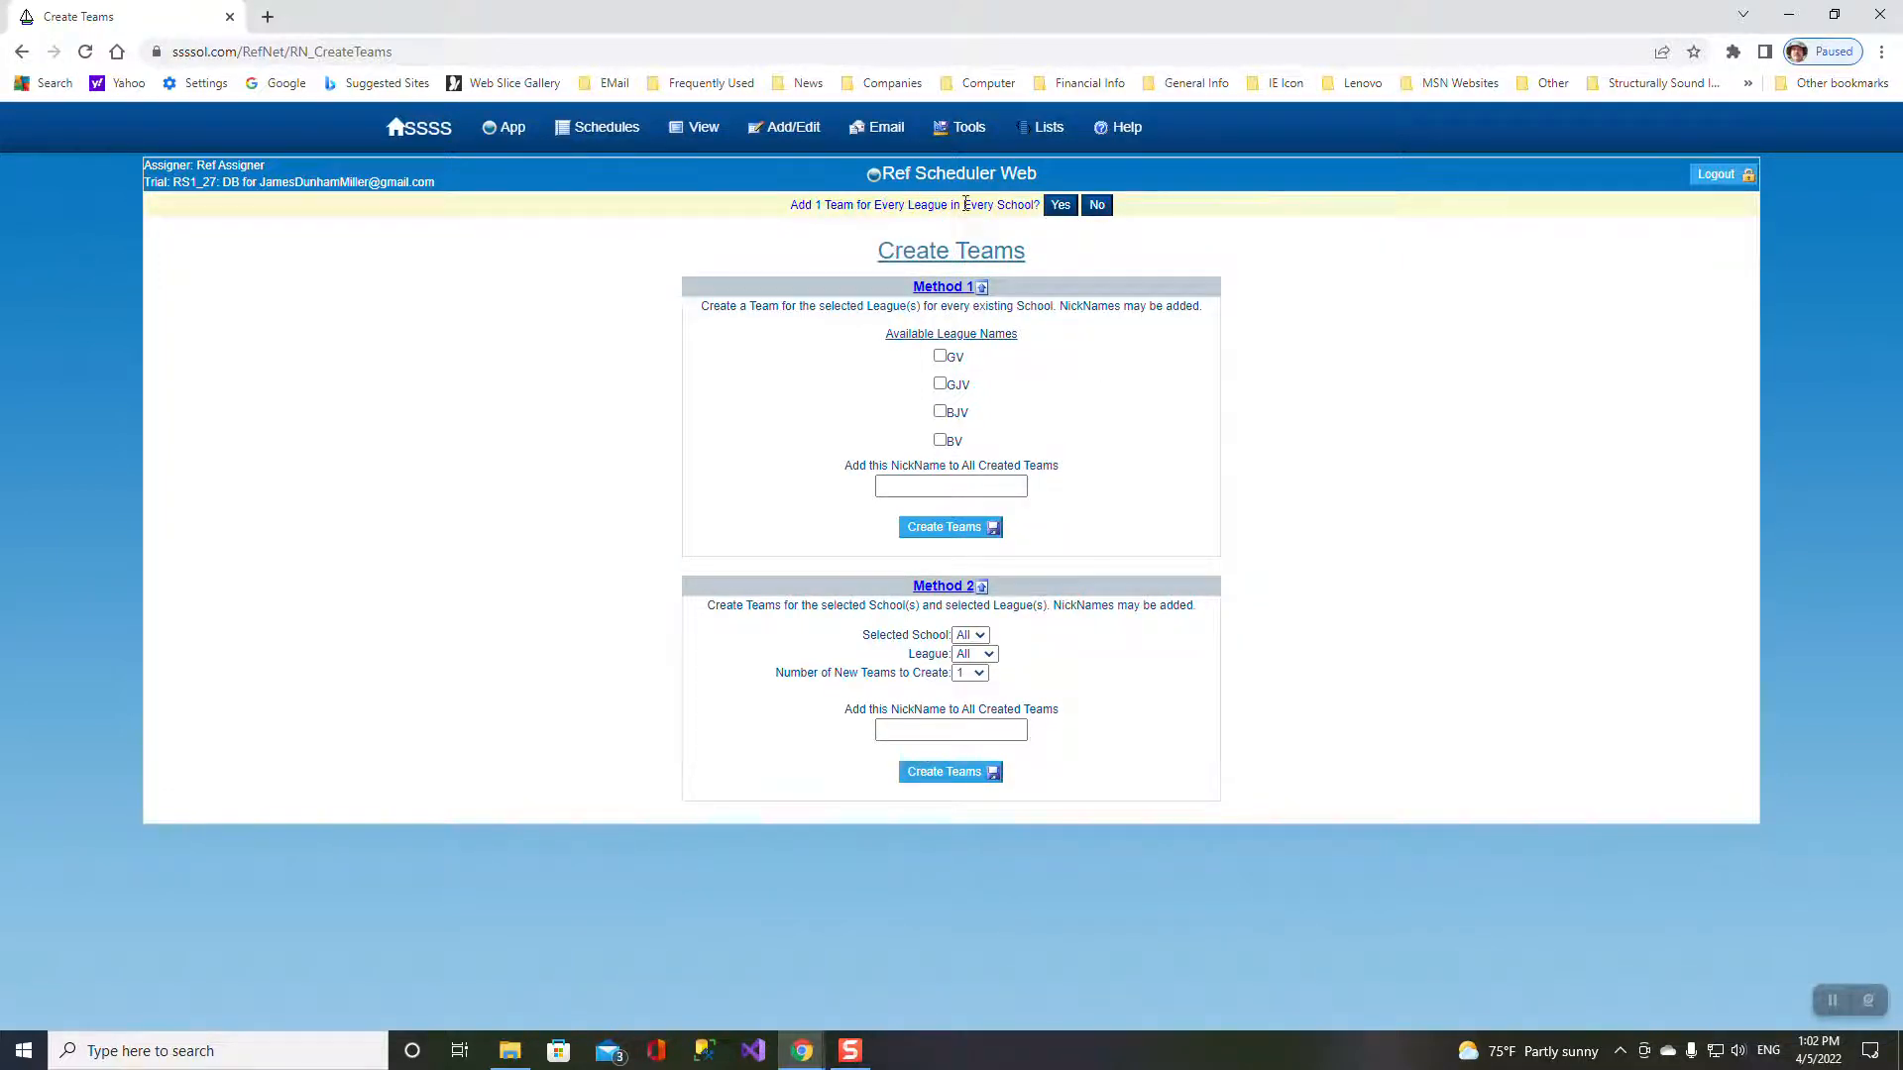
pyautogui.click(1056, 204)
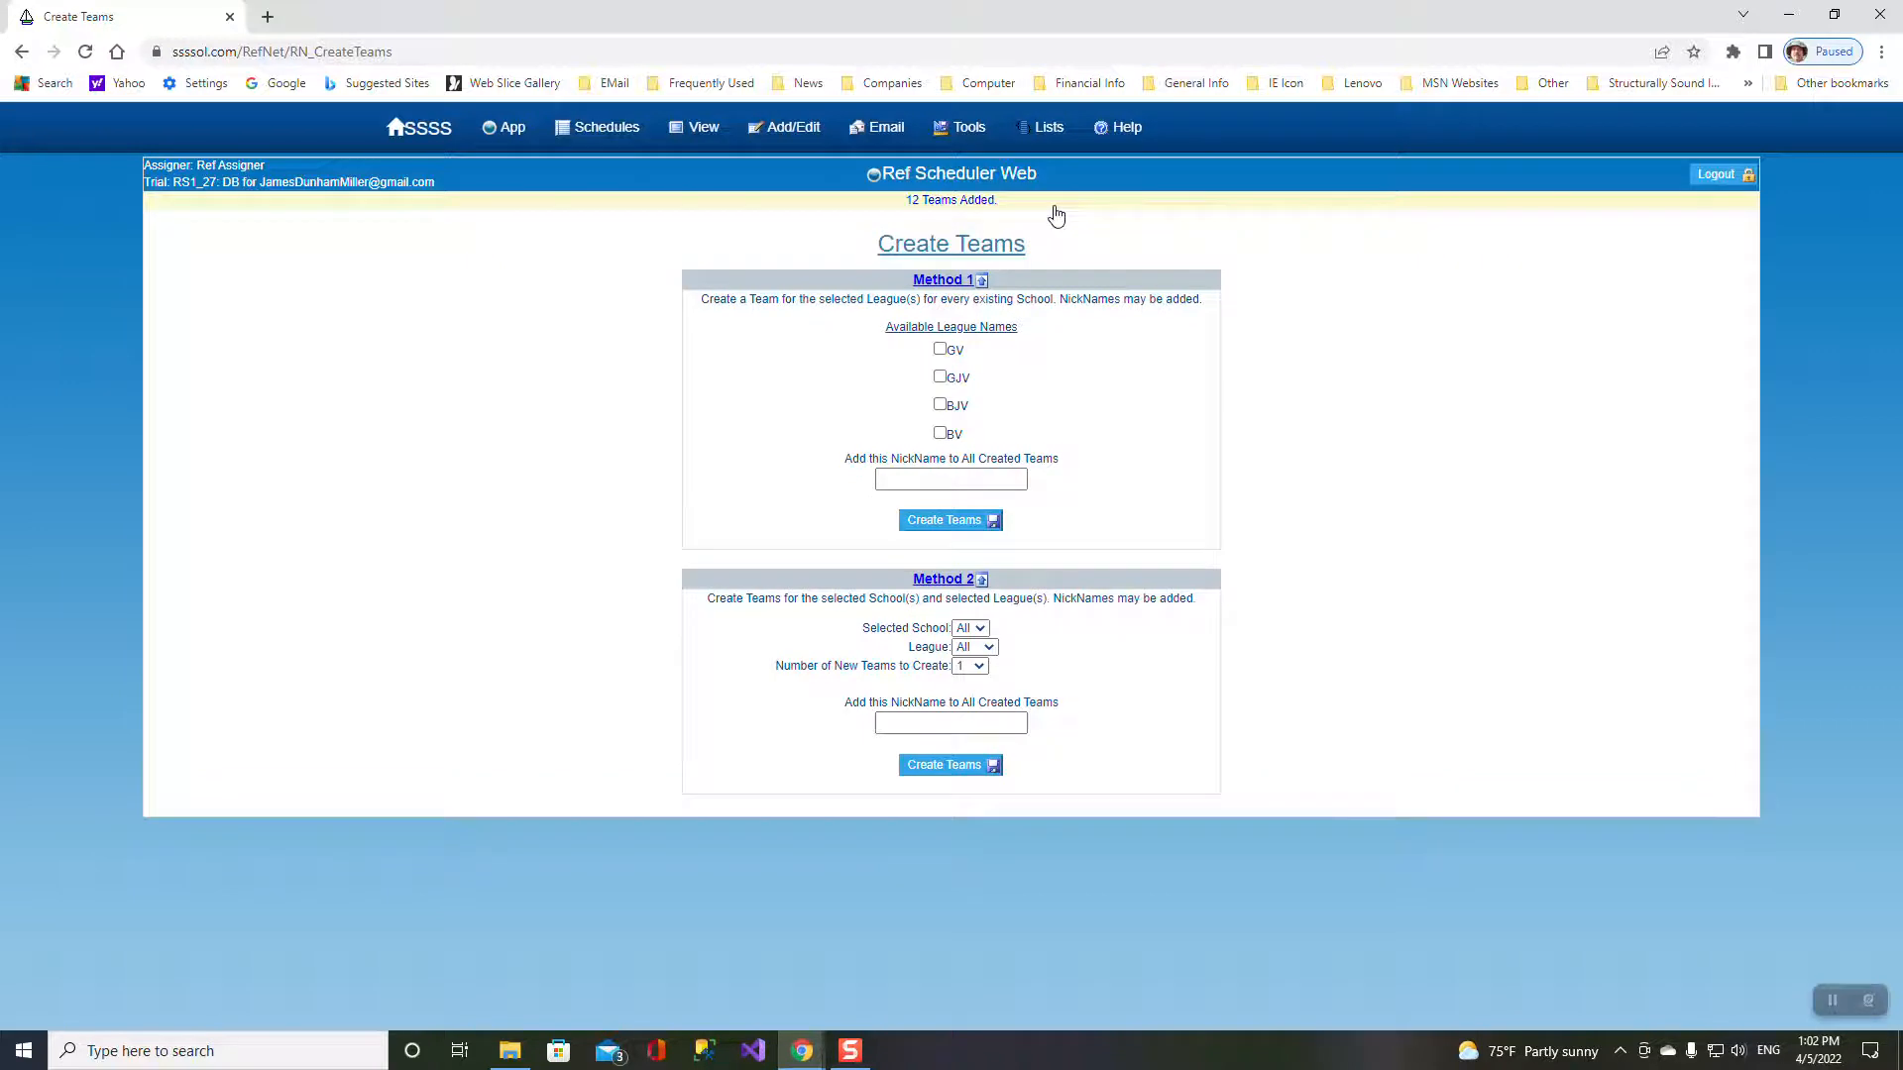
# - View the teams list, try the GV league and S1 school filters, then show all 12
pyautogui.moveTo(699, 128)
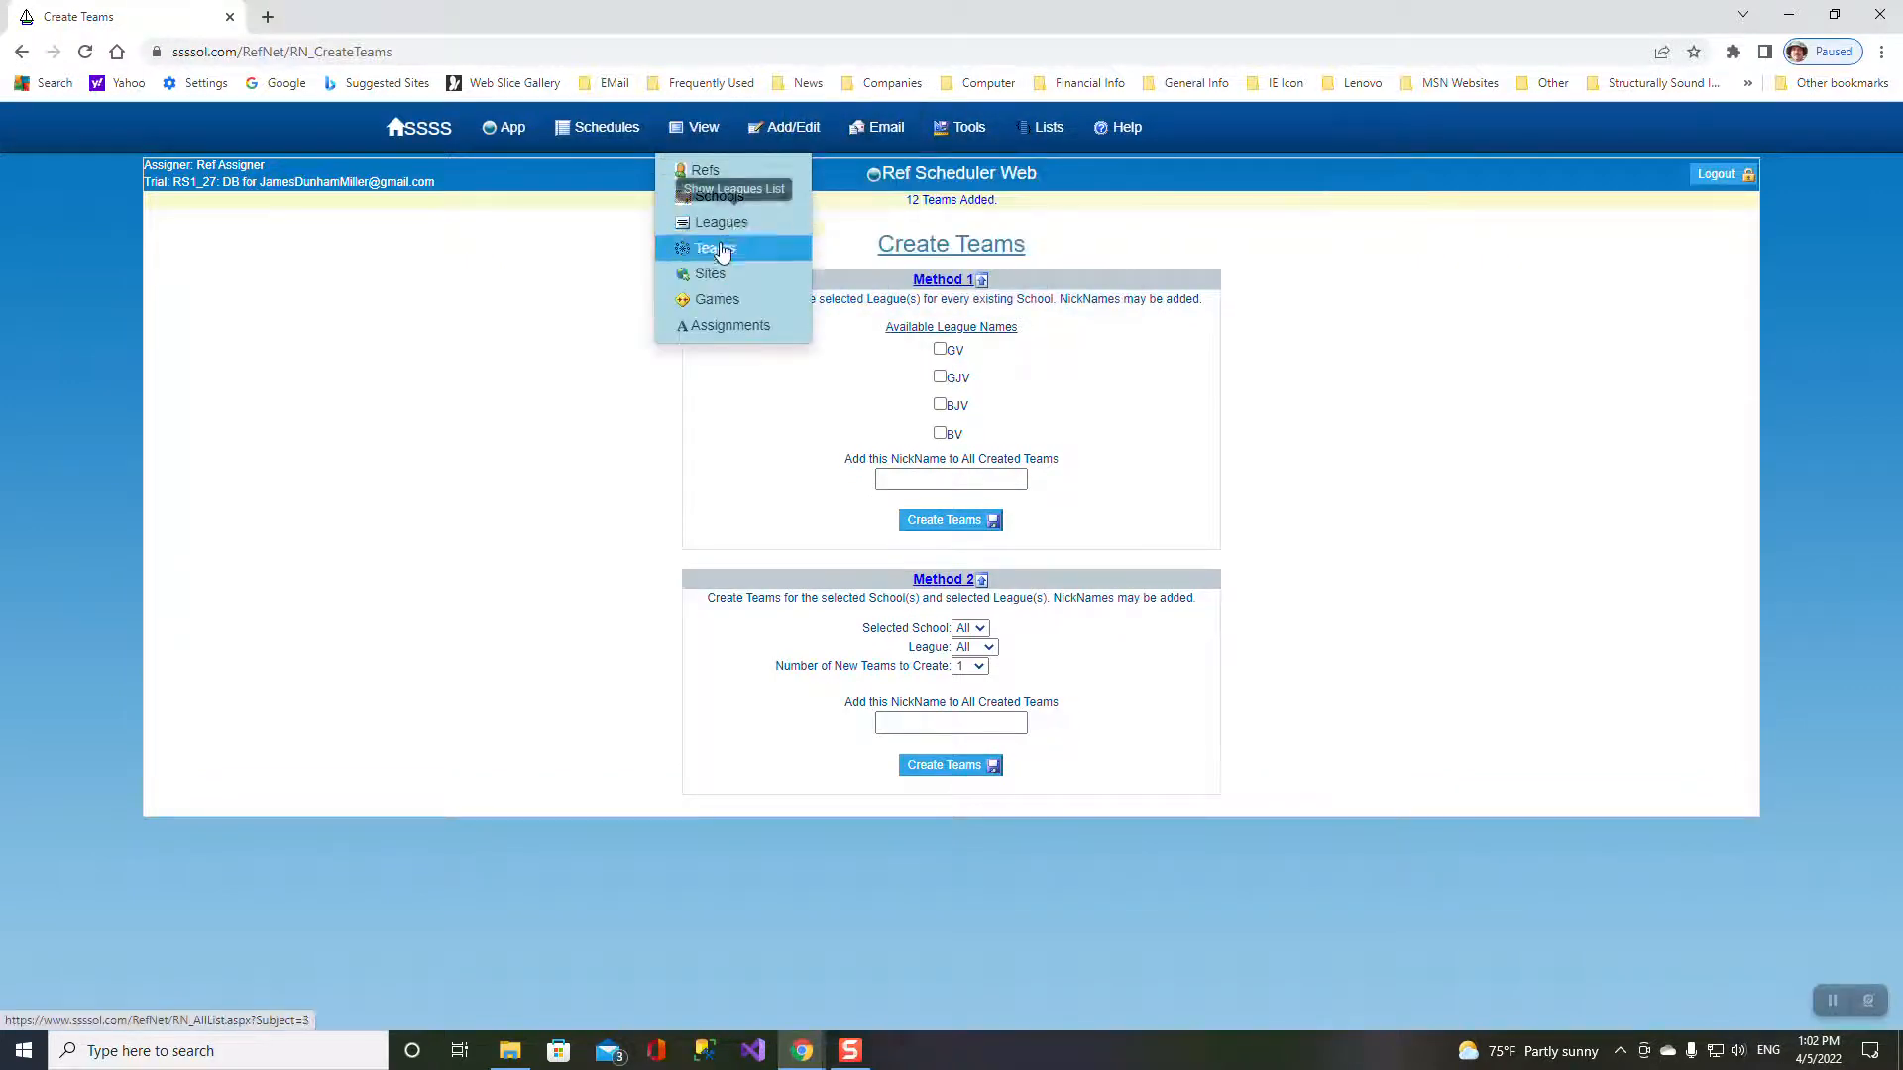
pyautogui.click(714, 256)
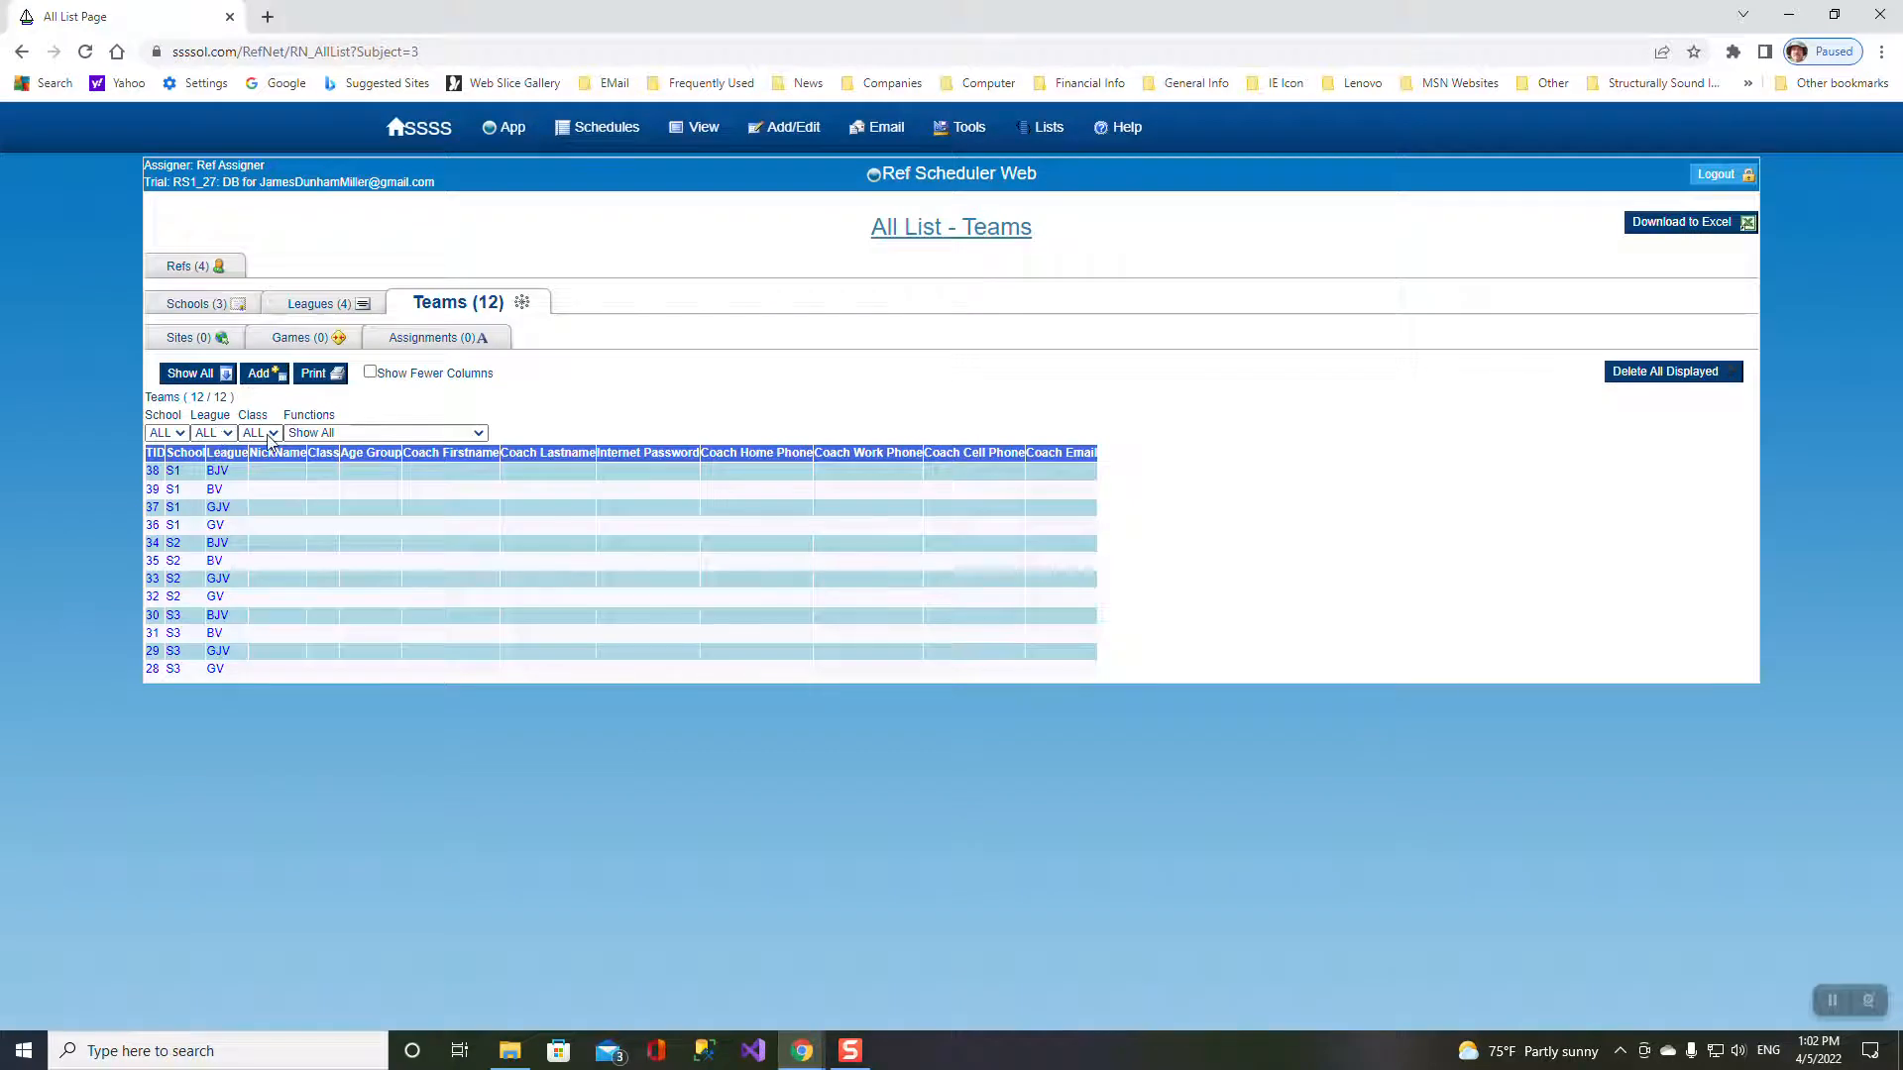
pyautogui.click(226, 434)
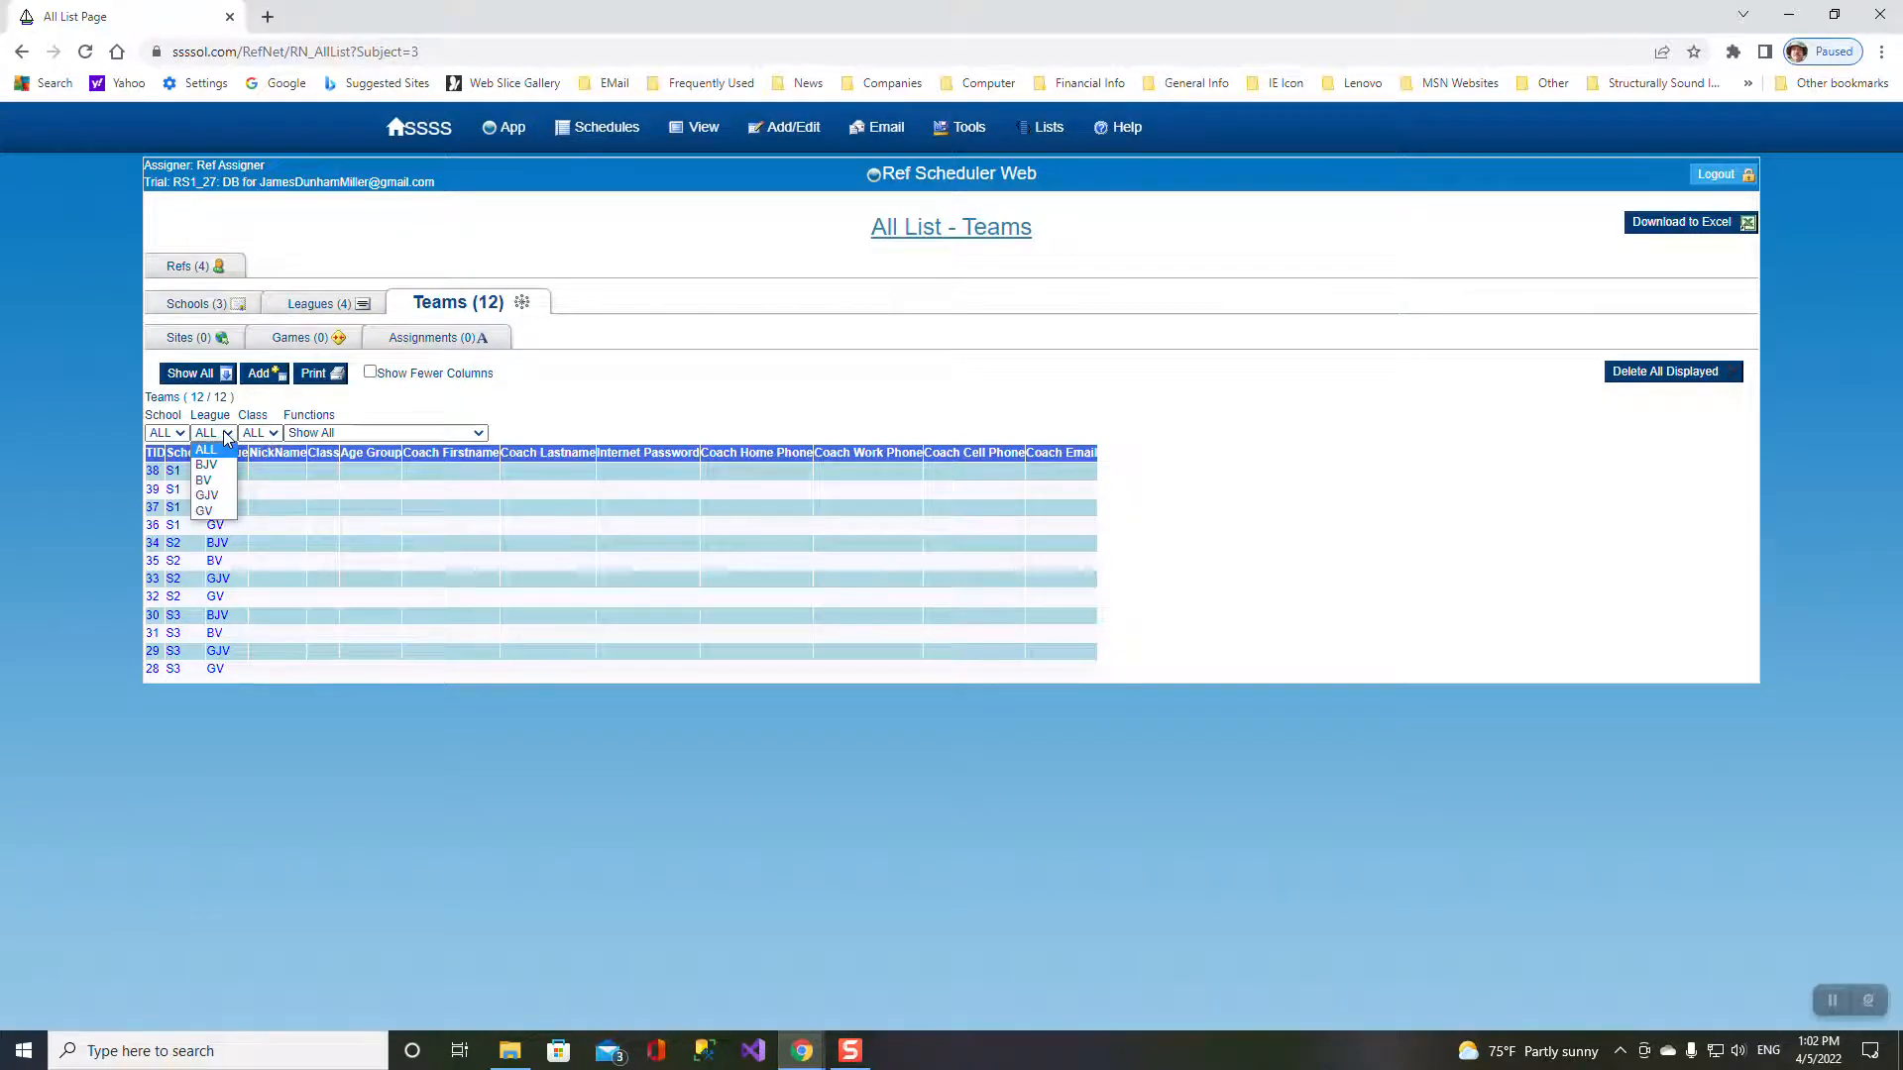
pyautogui.click(209, 512)
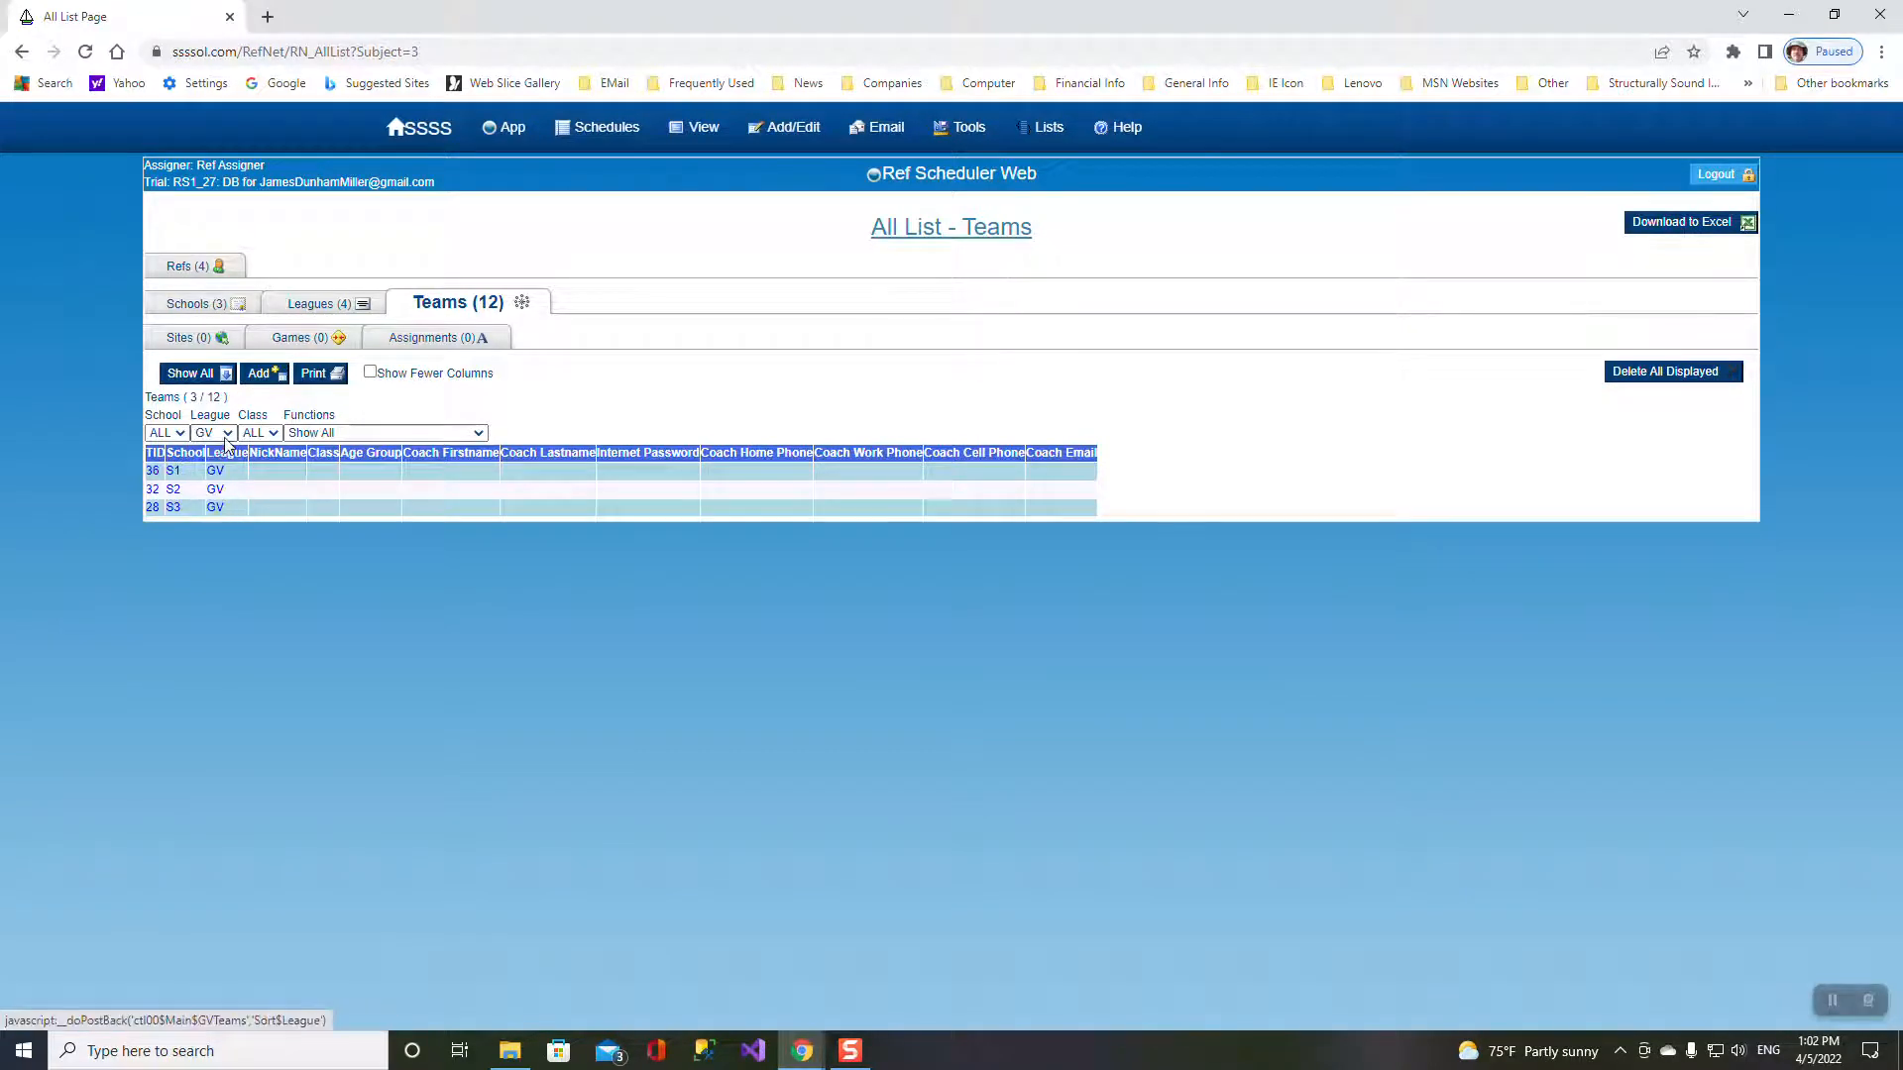
pyautogui.click(227, 435)
pyautogui.click(206, 449)
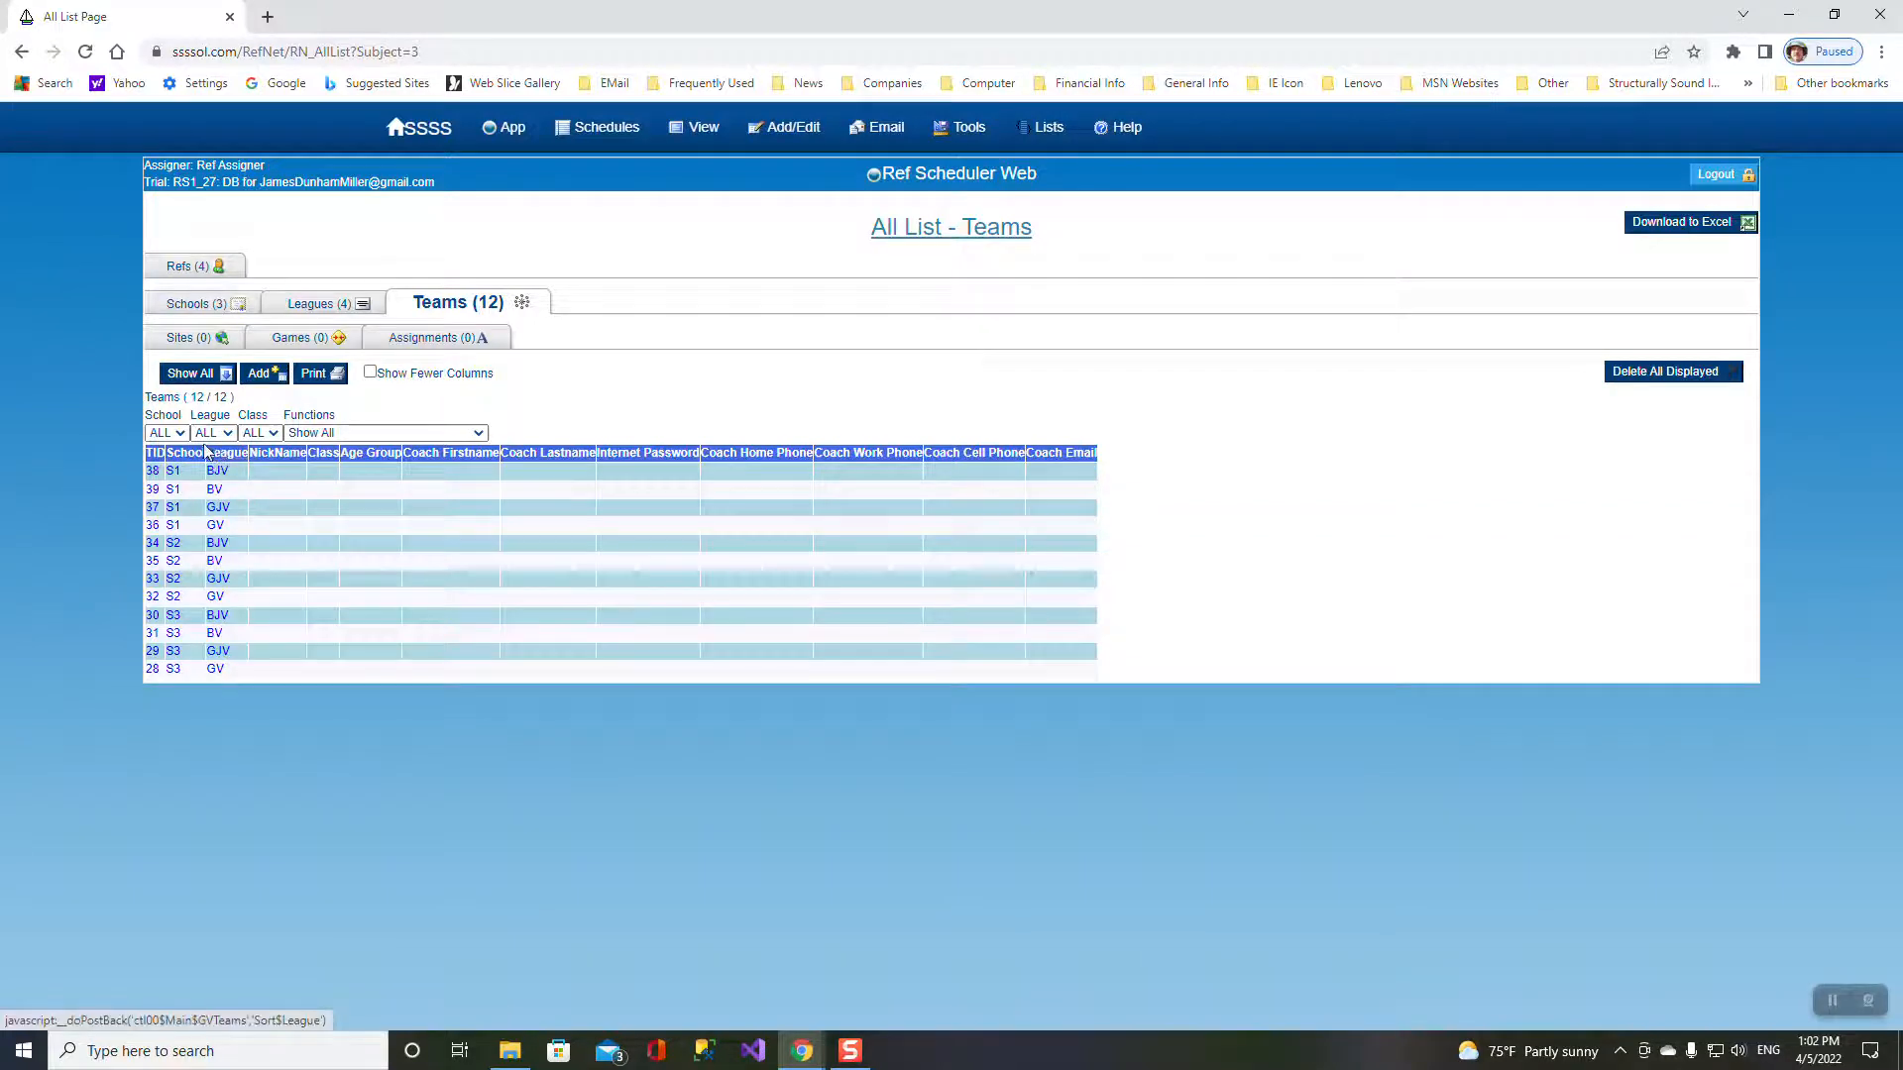
pyautogui.click(184, 437)
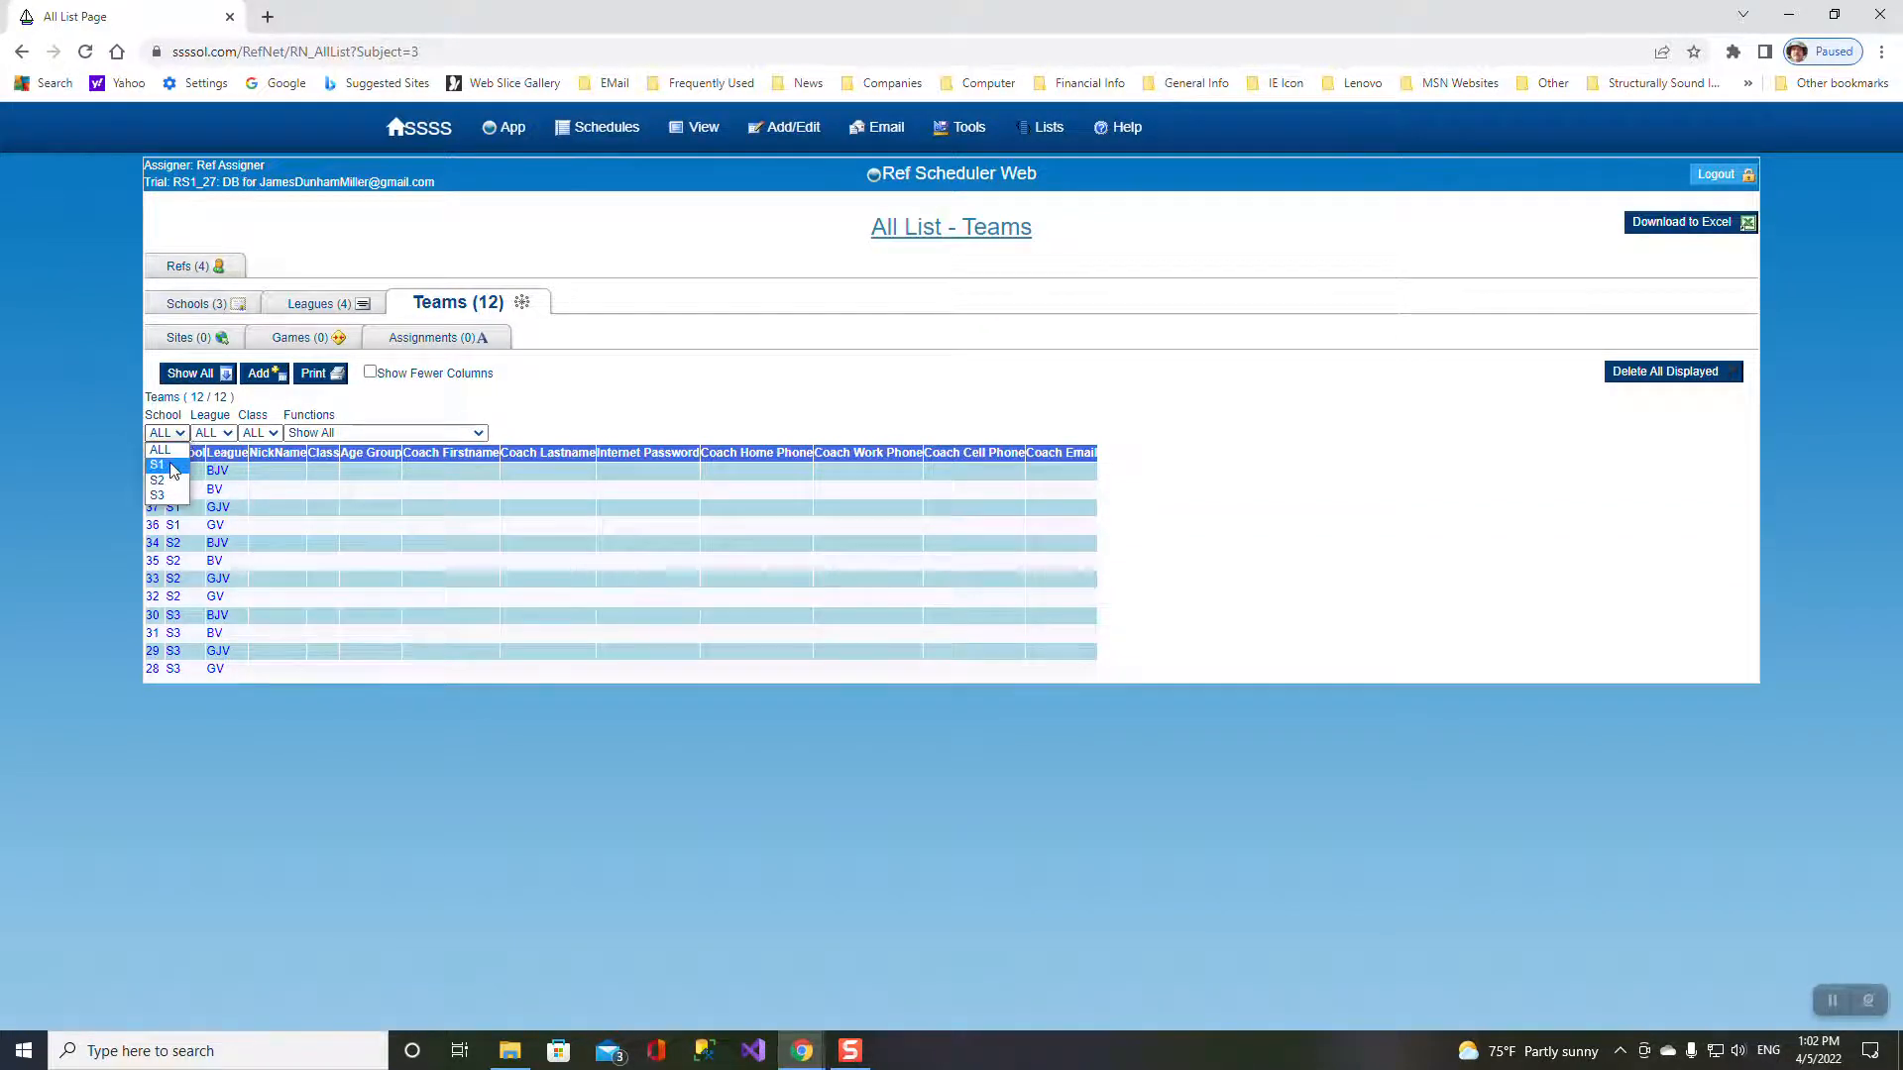
pyautogui.click(174, 470)
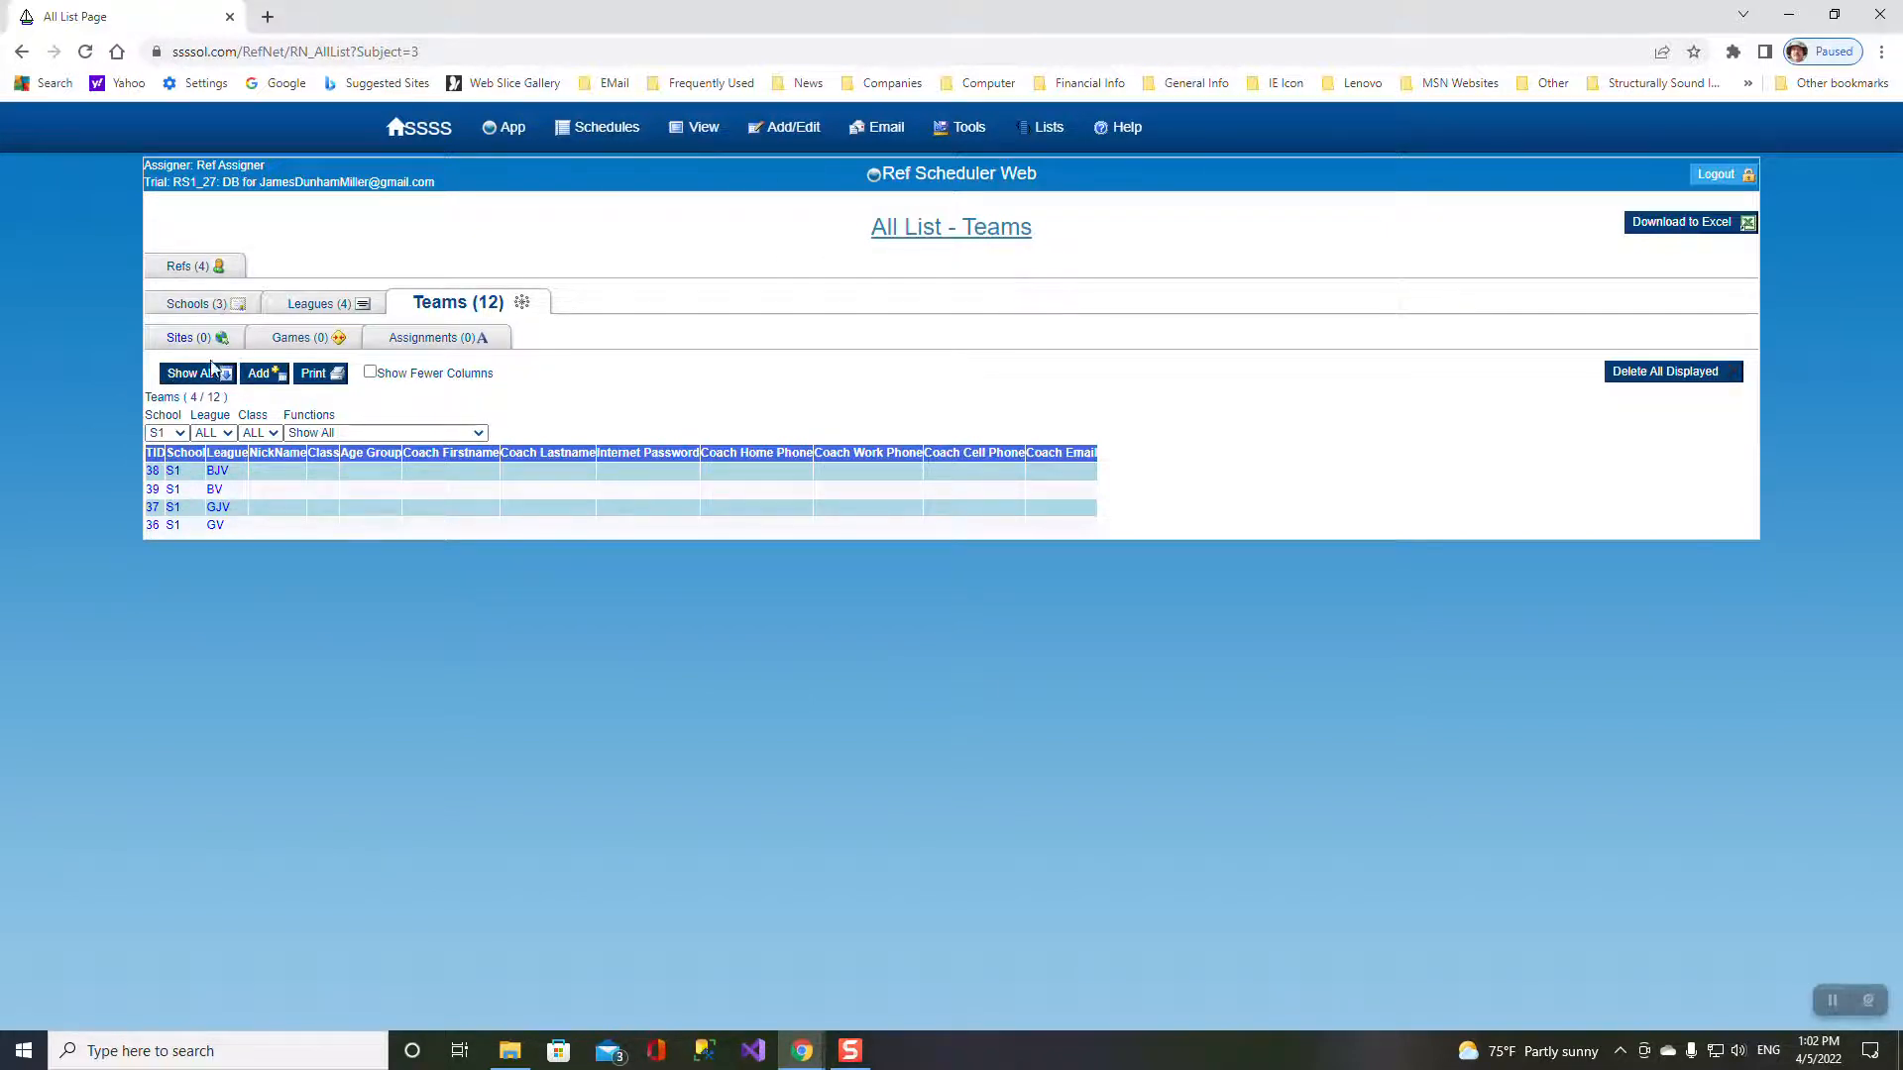
pyautogui.click(203, 374)
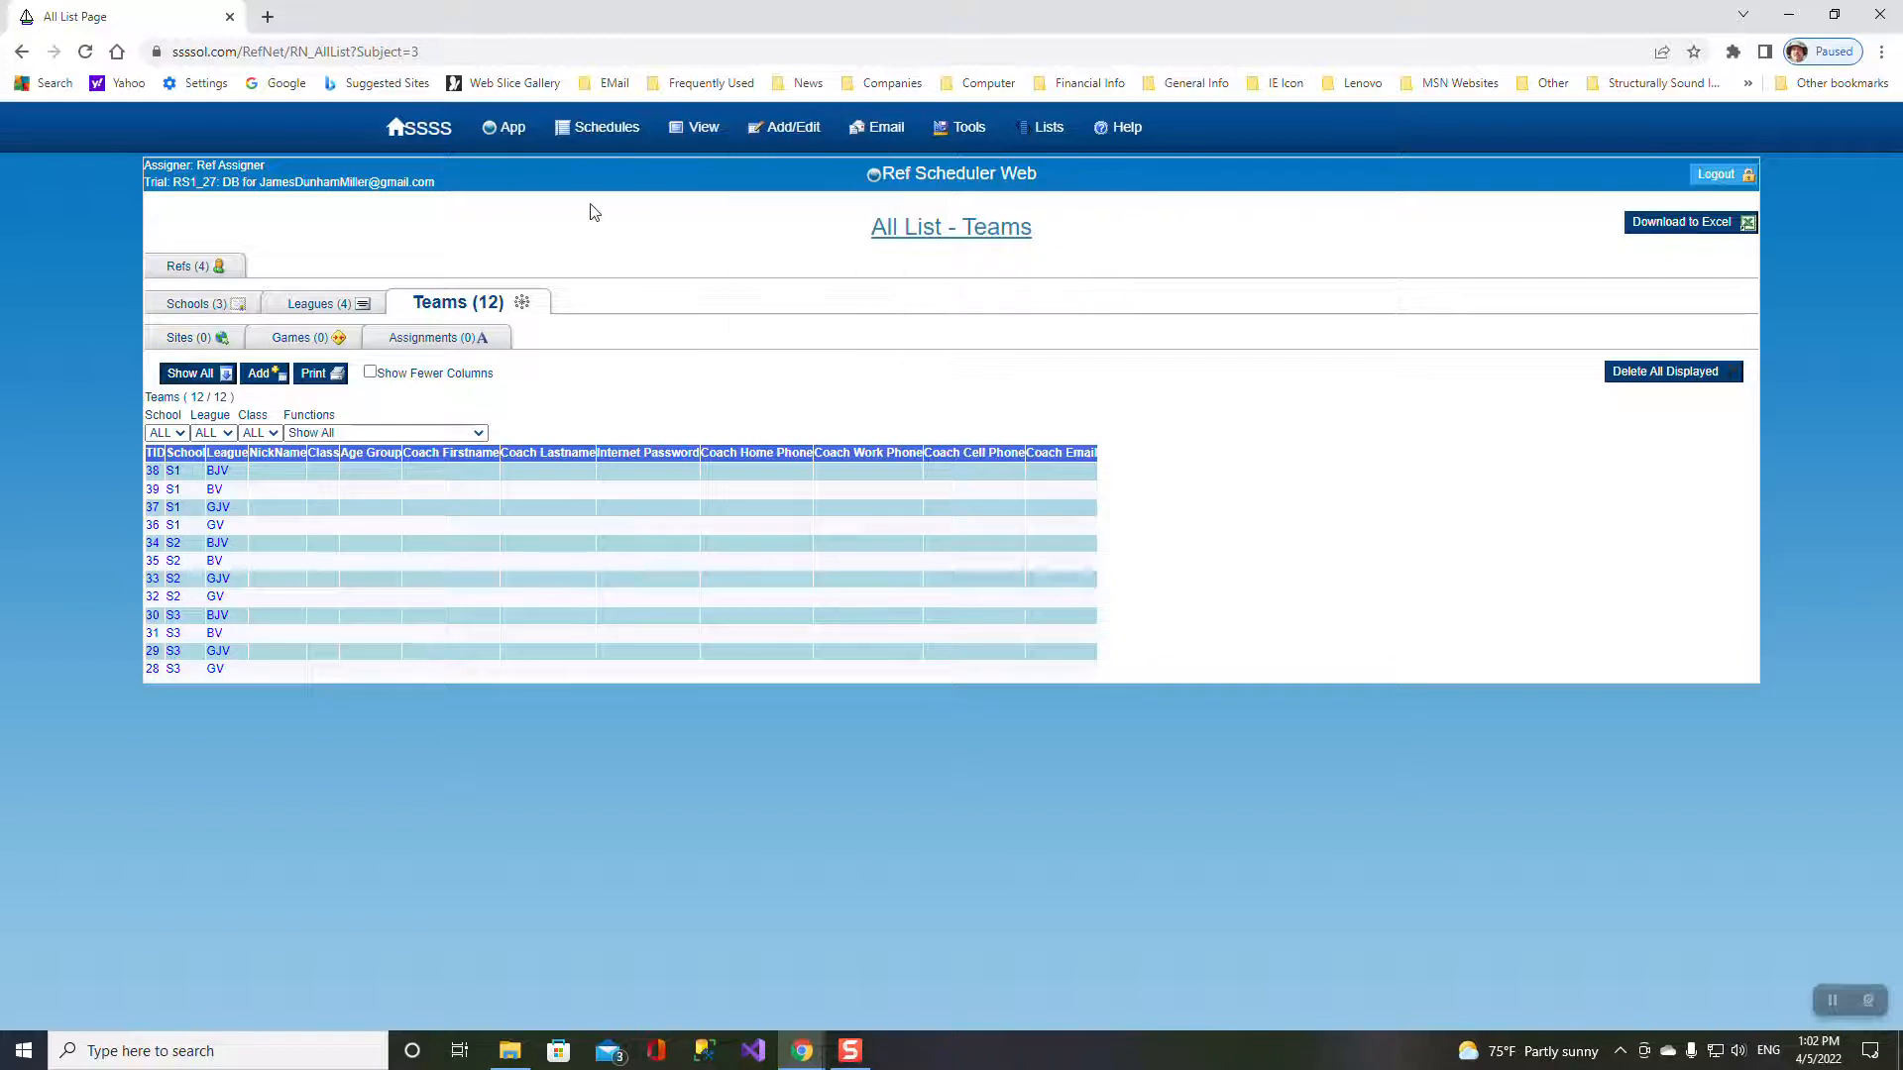
# - Add game site F1 for school S1 with its street address, copying the address for reuse
pyautogui.click(184, 339)
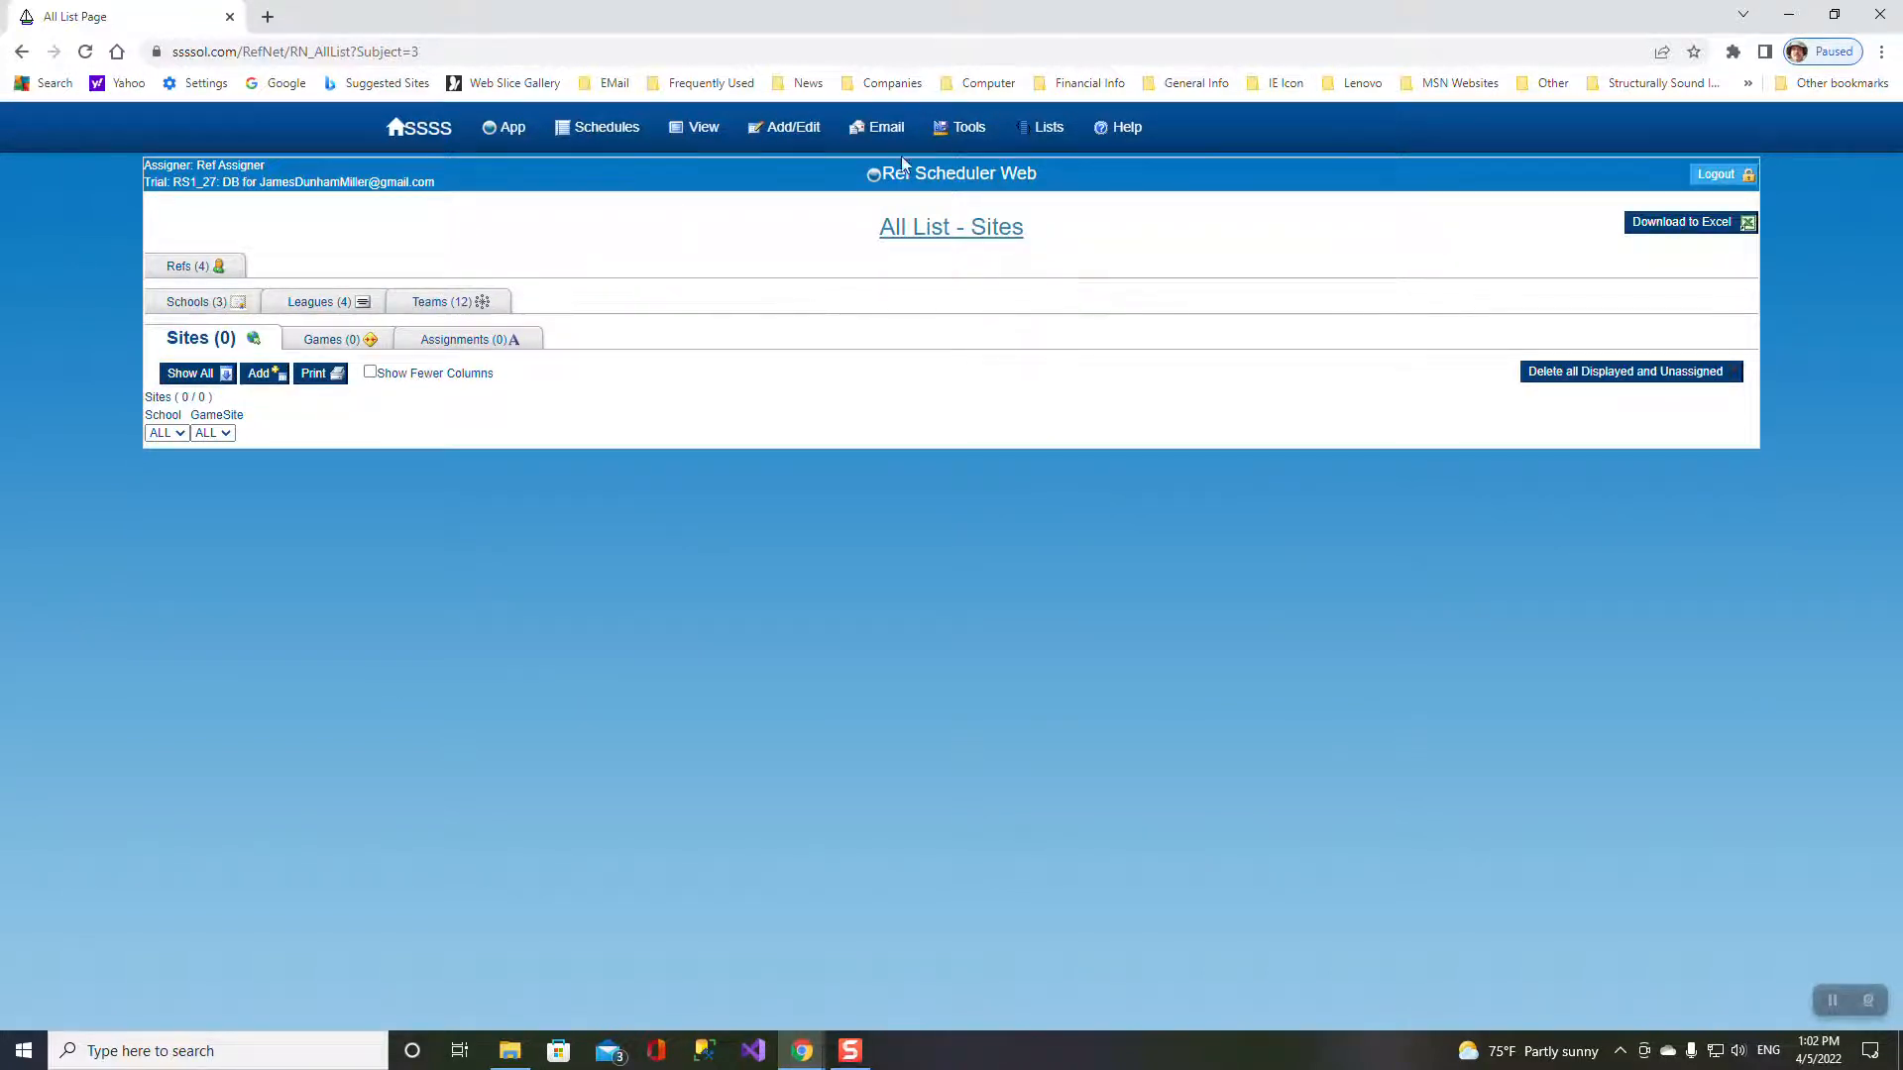
pyautogui.click(260, 373)
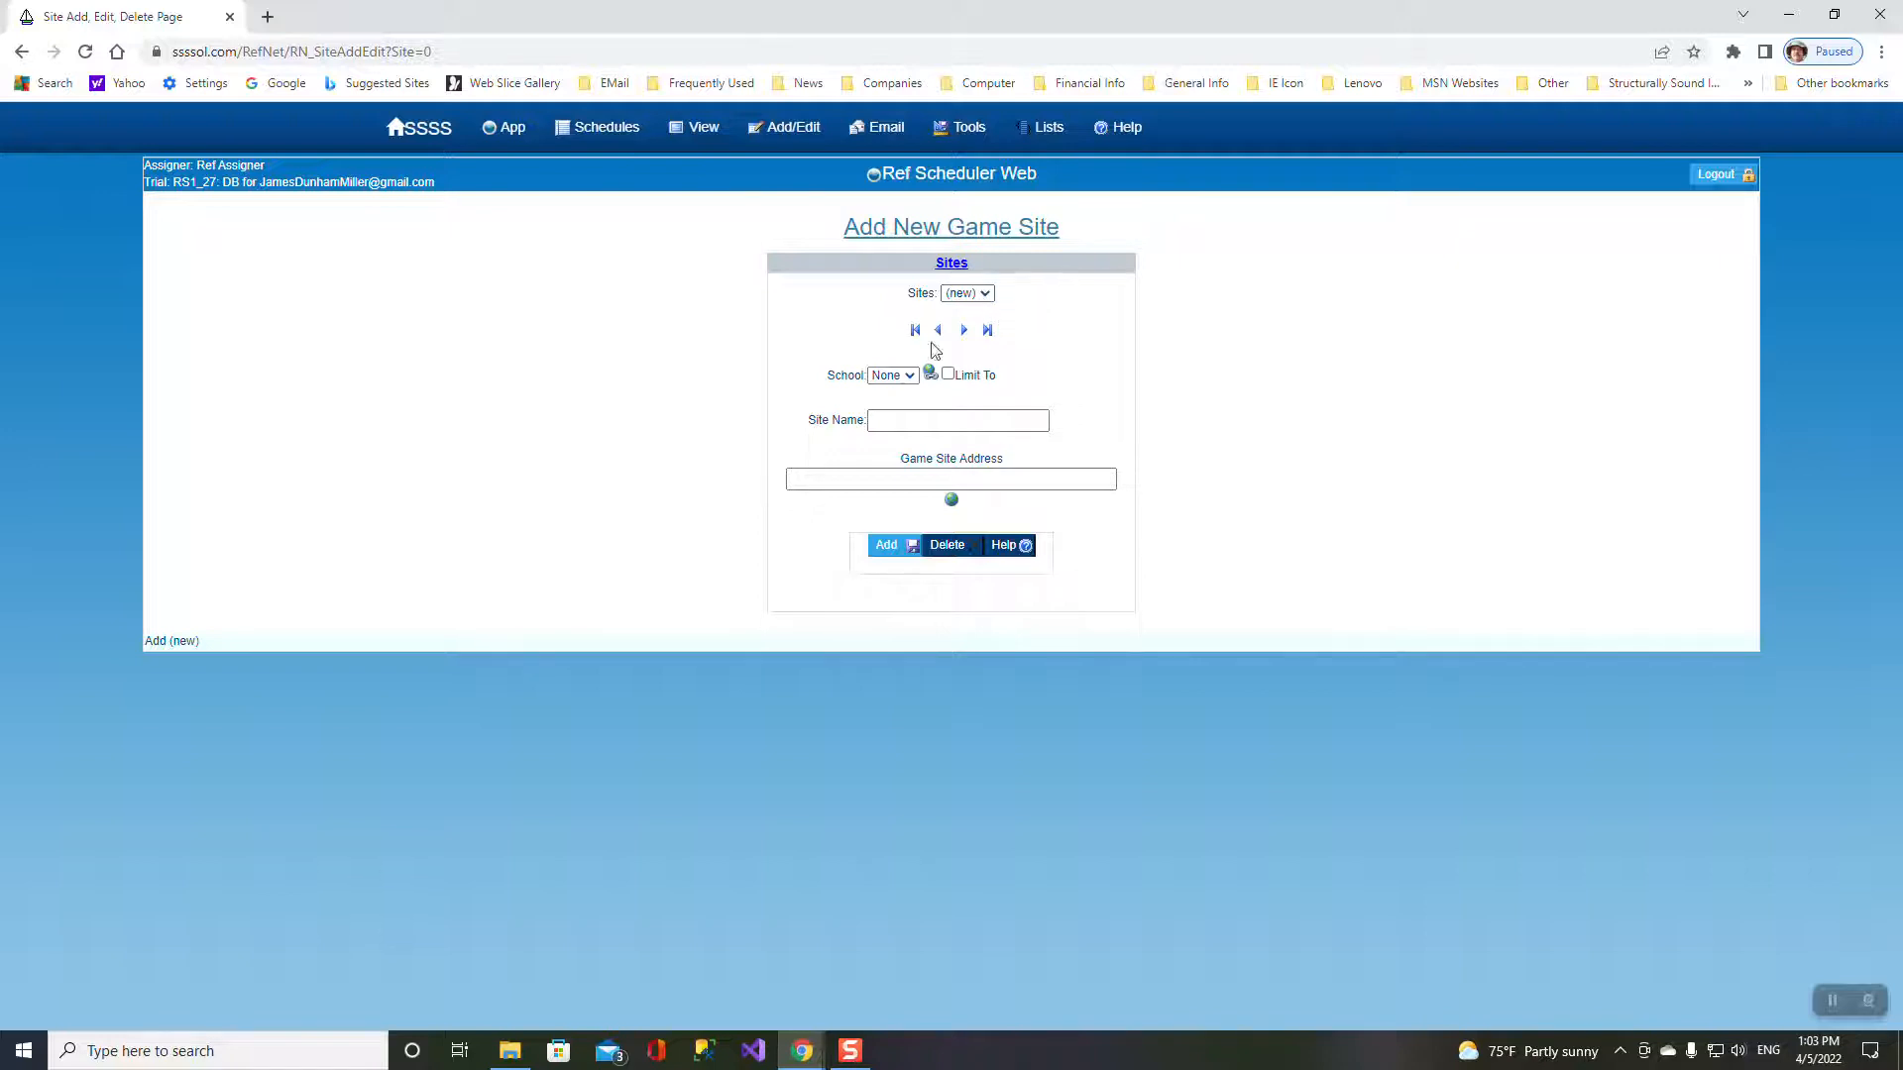
pyautogui.click(910, 376)
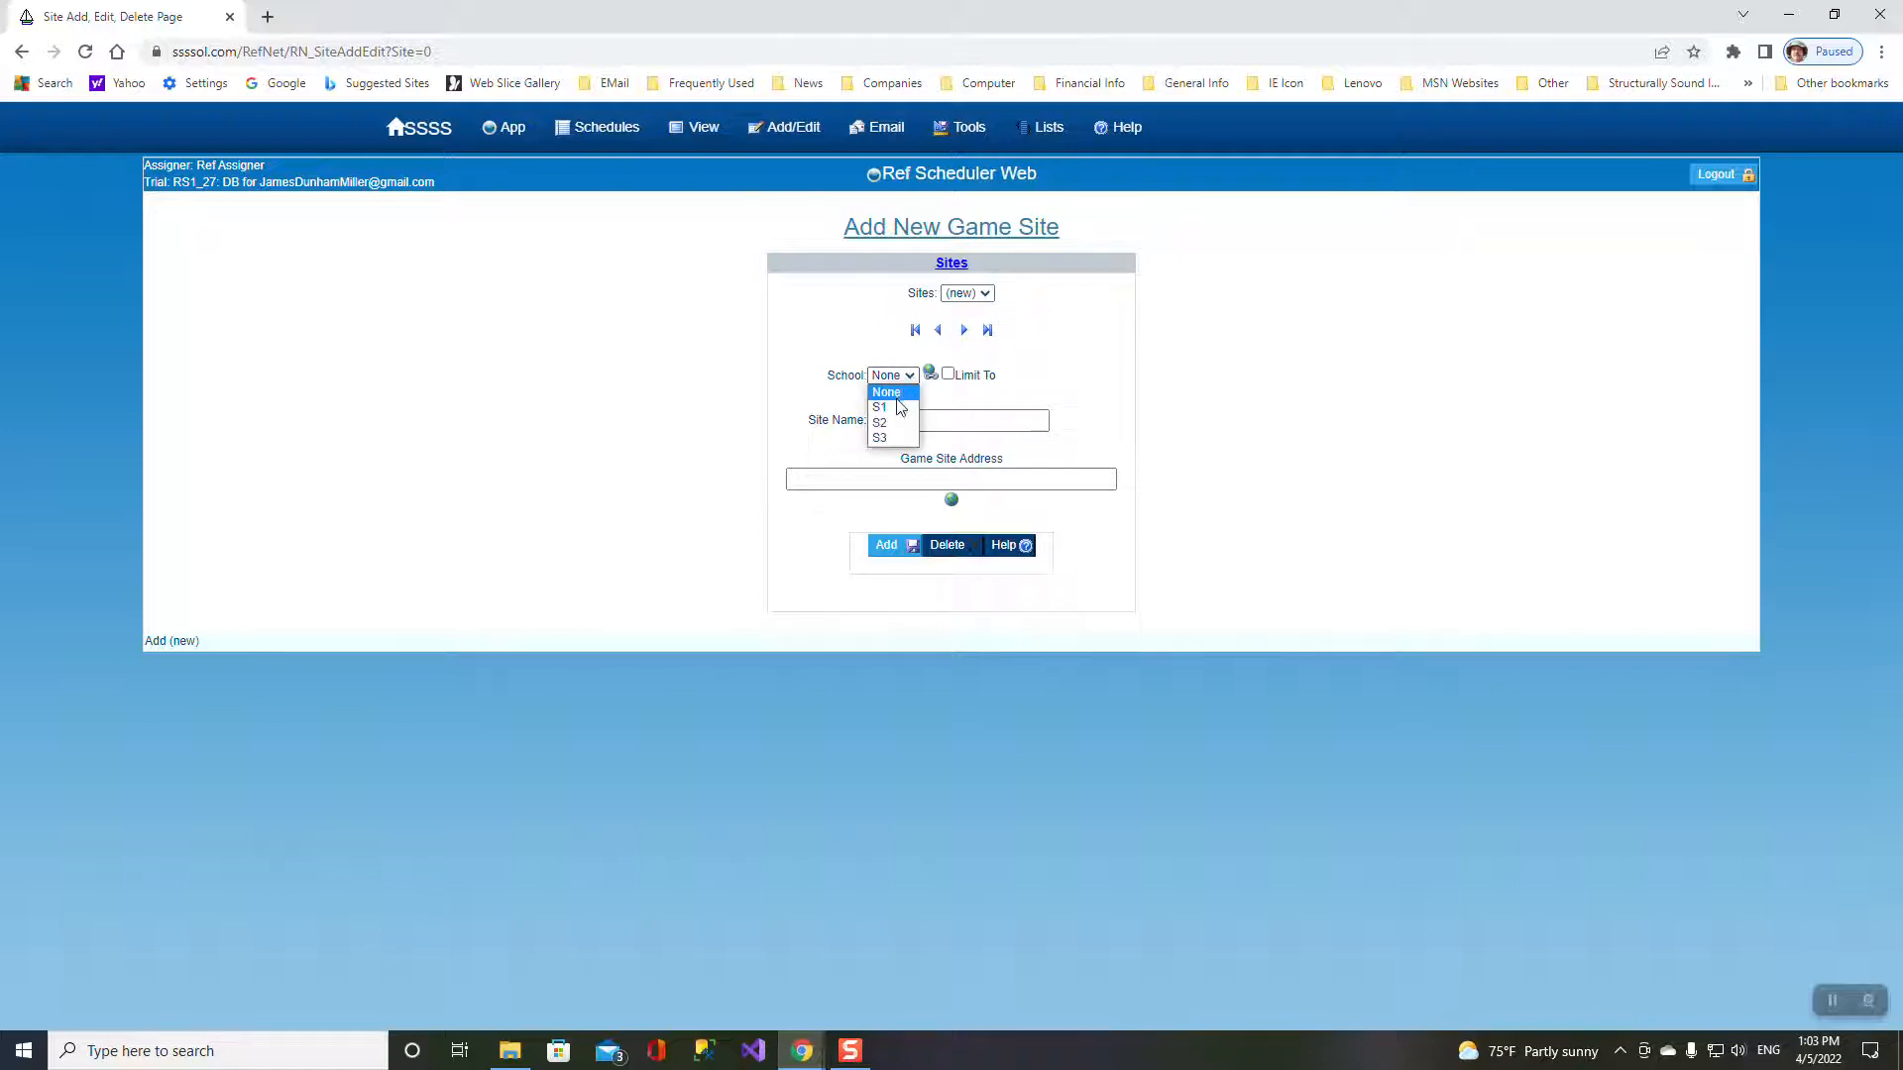
pyautogui.click(899, 410)
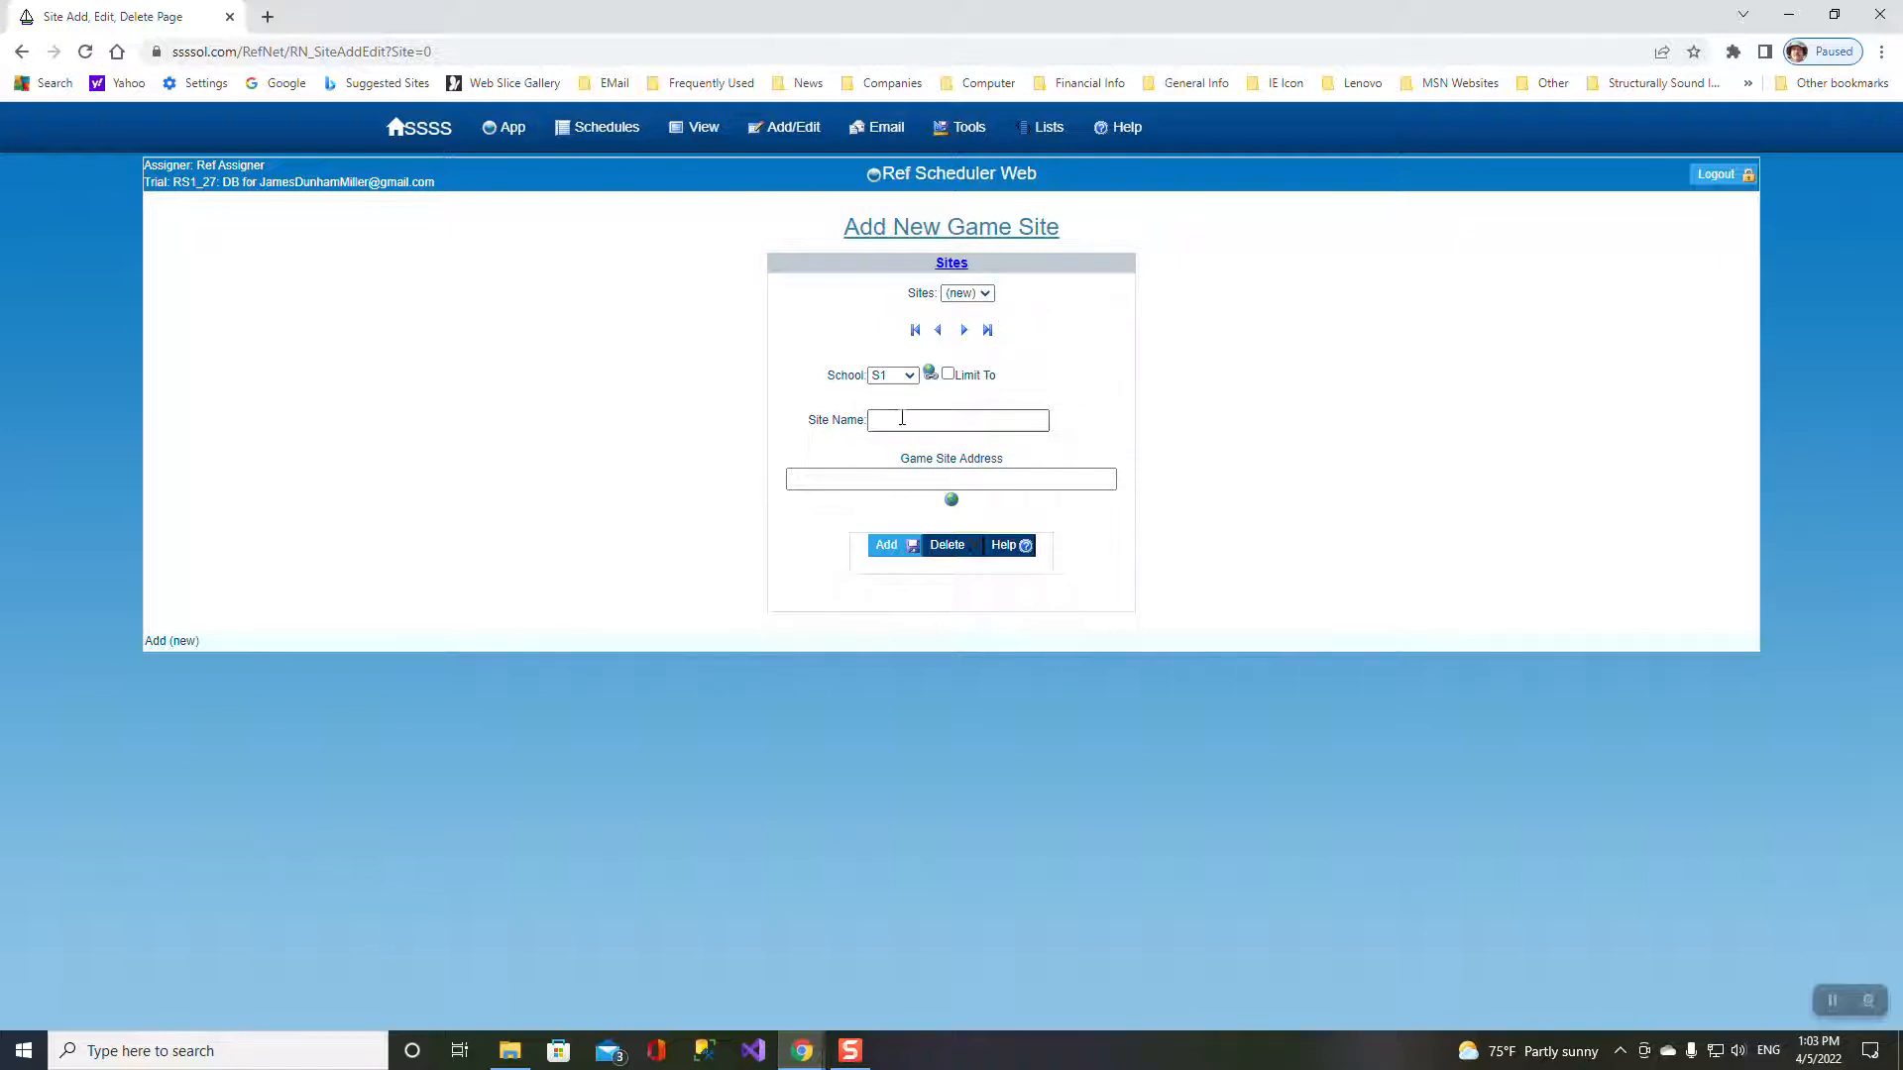
pyautogui.click(902, 423)
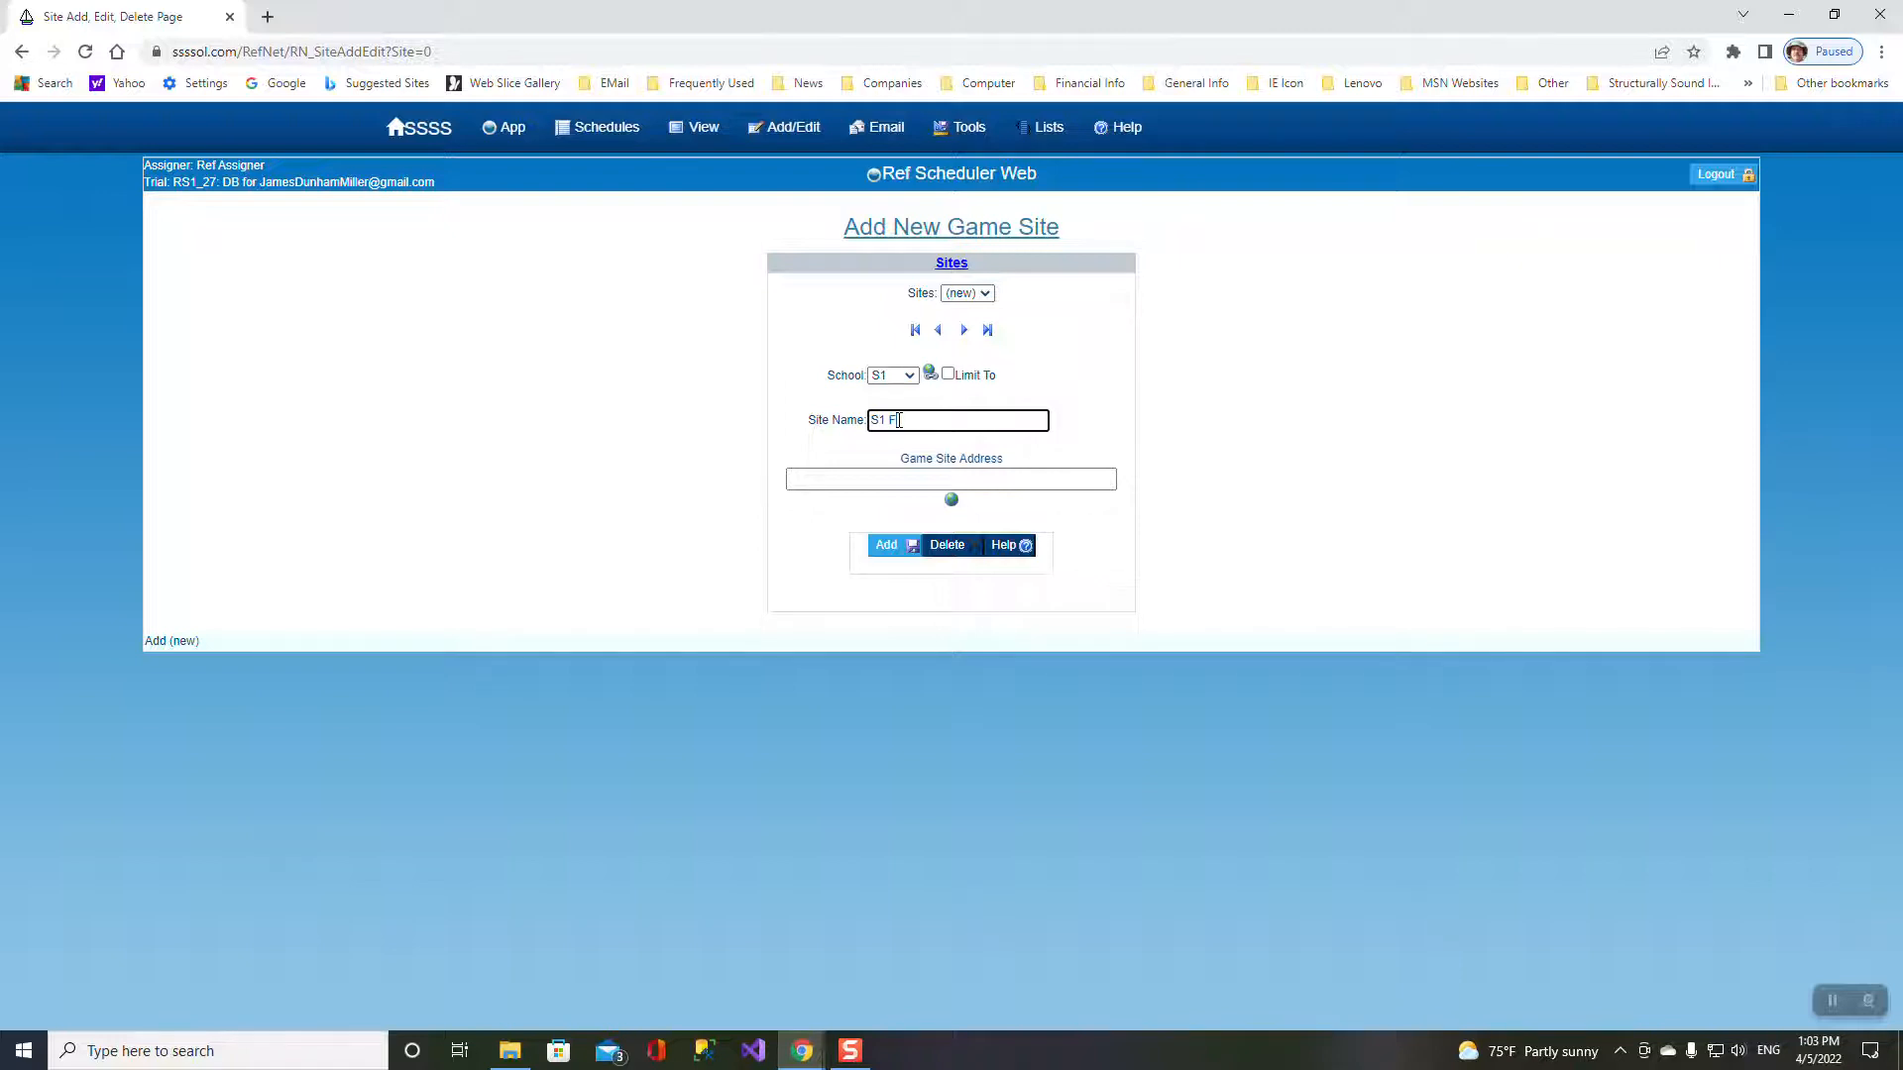
pyautogui.write('F1')
pyautogui.click(888, 481)
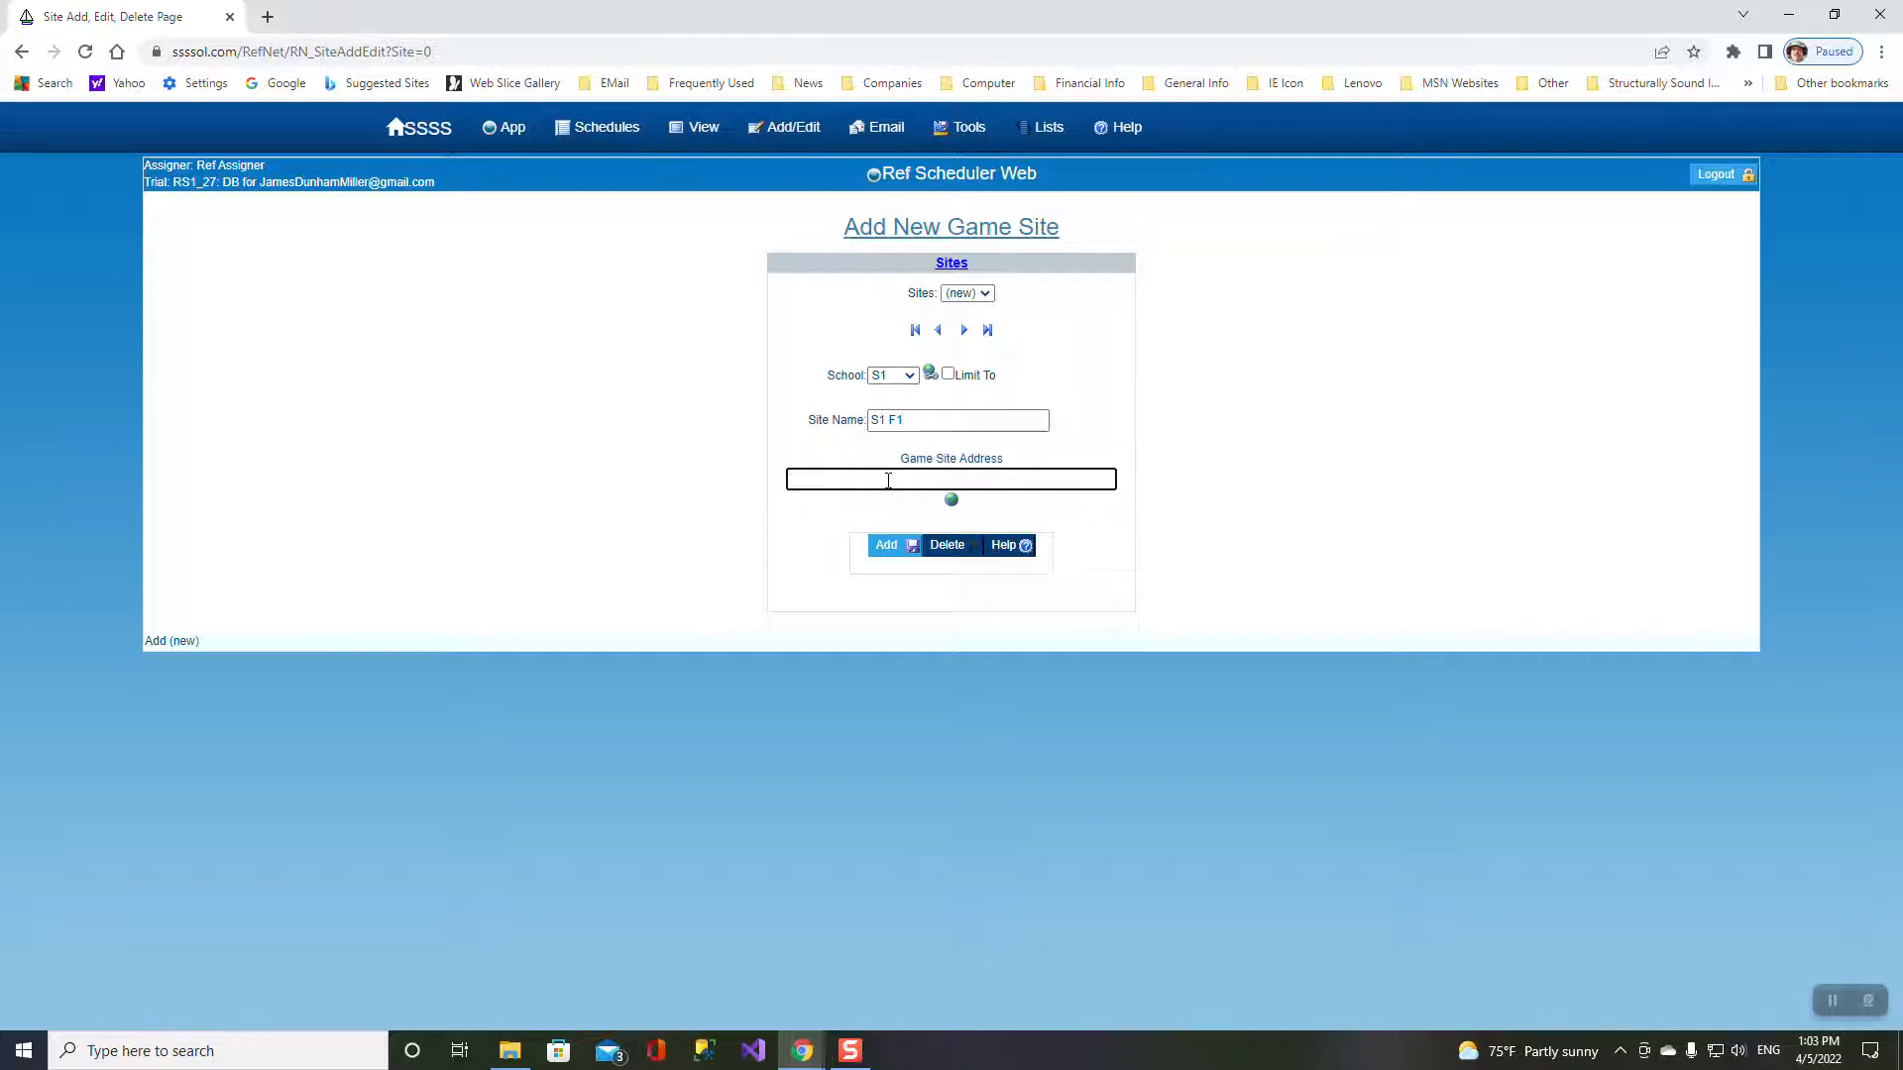
pyautogui.write('707')
pyautogui.write('Stevenson Blvd. New Kensington')
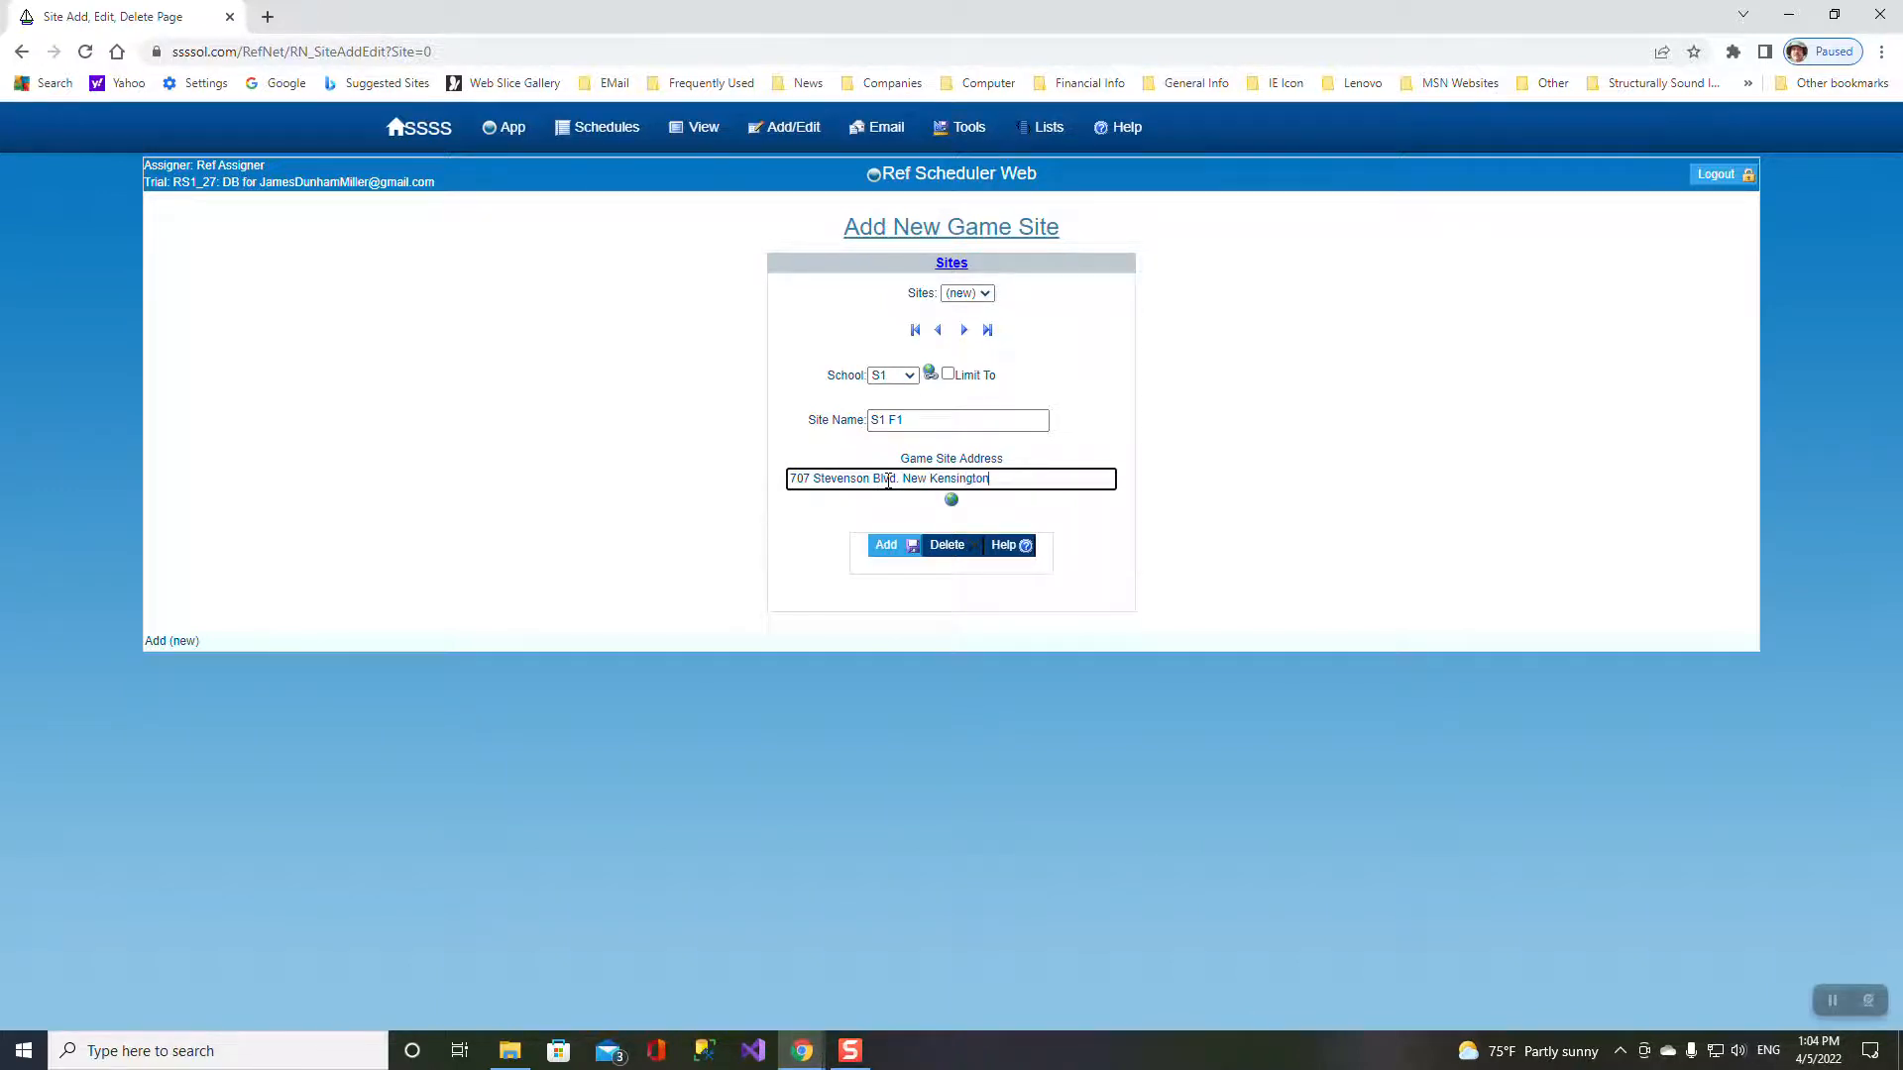
pyautogui.write(' Pa 15068')
pyautogui.moveTo(1085, 479); pyautogui.dragTo(788, 479)
pyautogui.hotkey('ctrl', 'c')
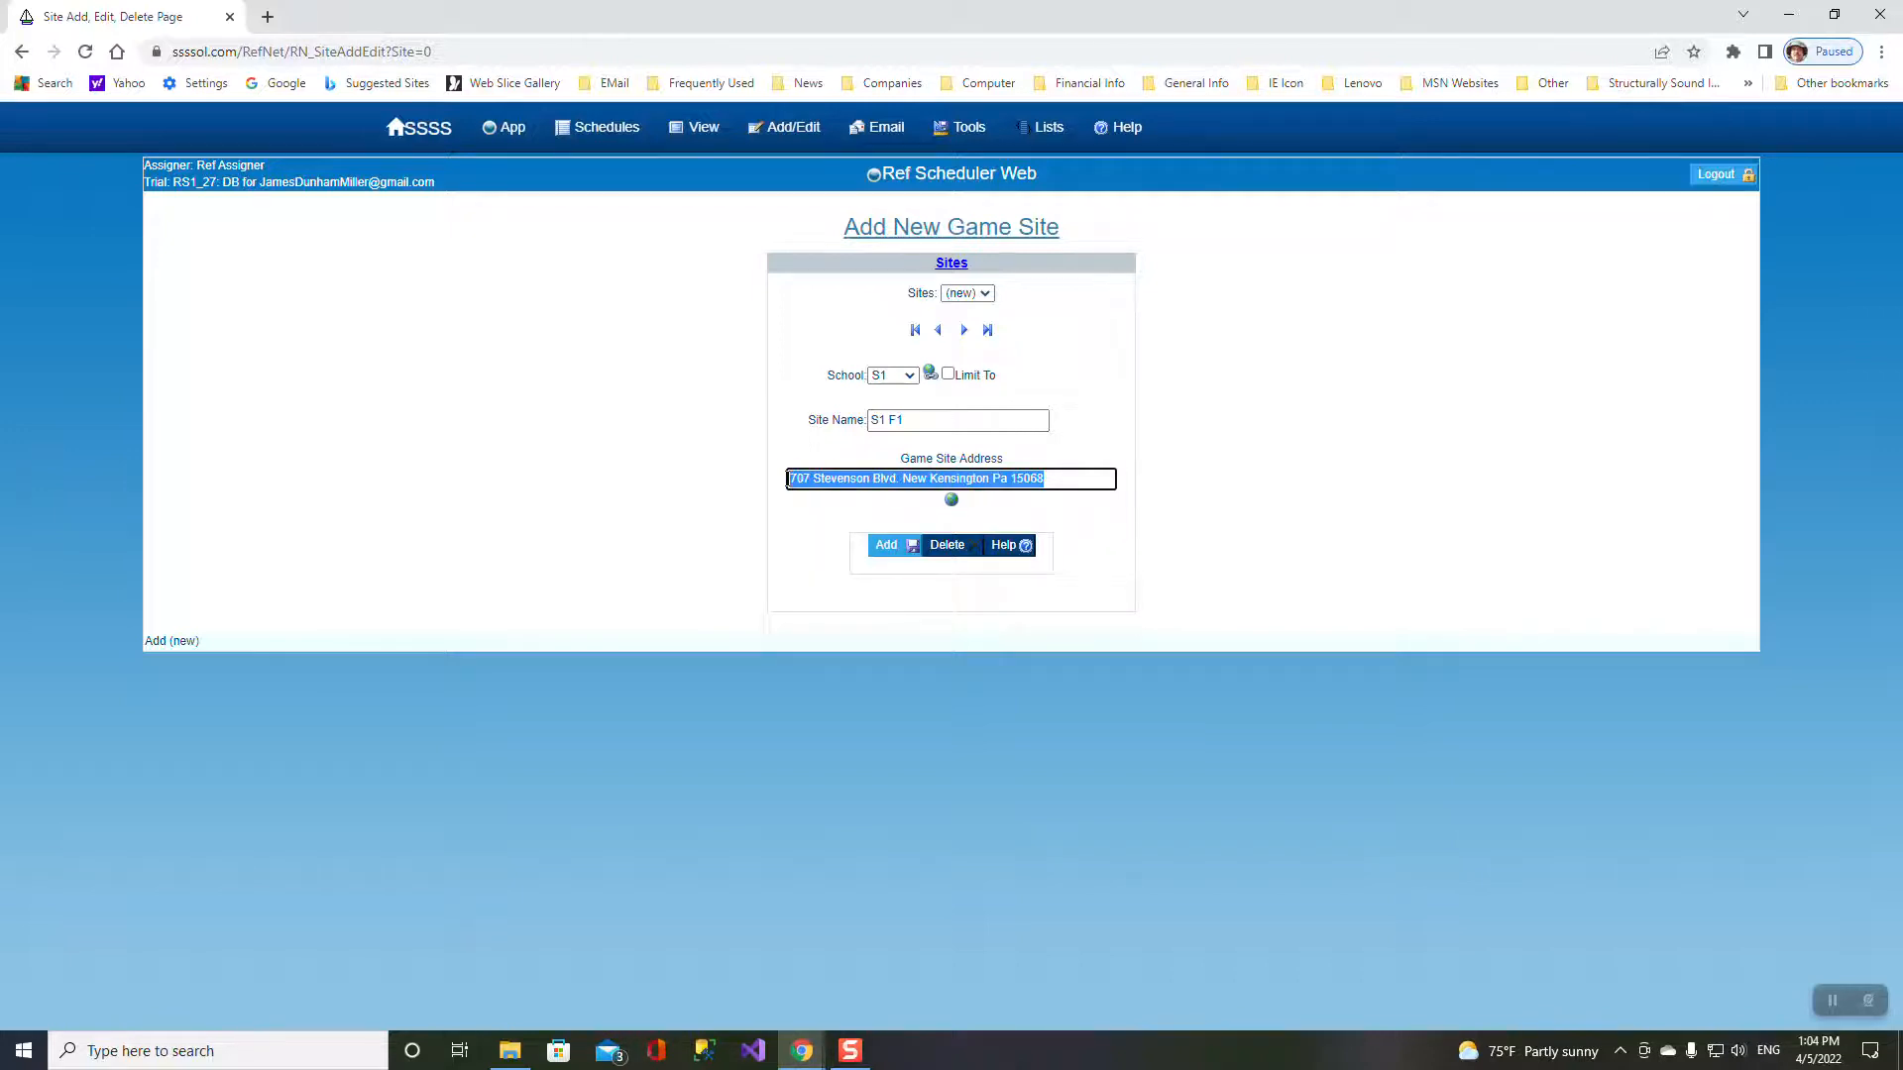
pyautogui.click(885, 545)
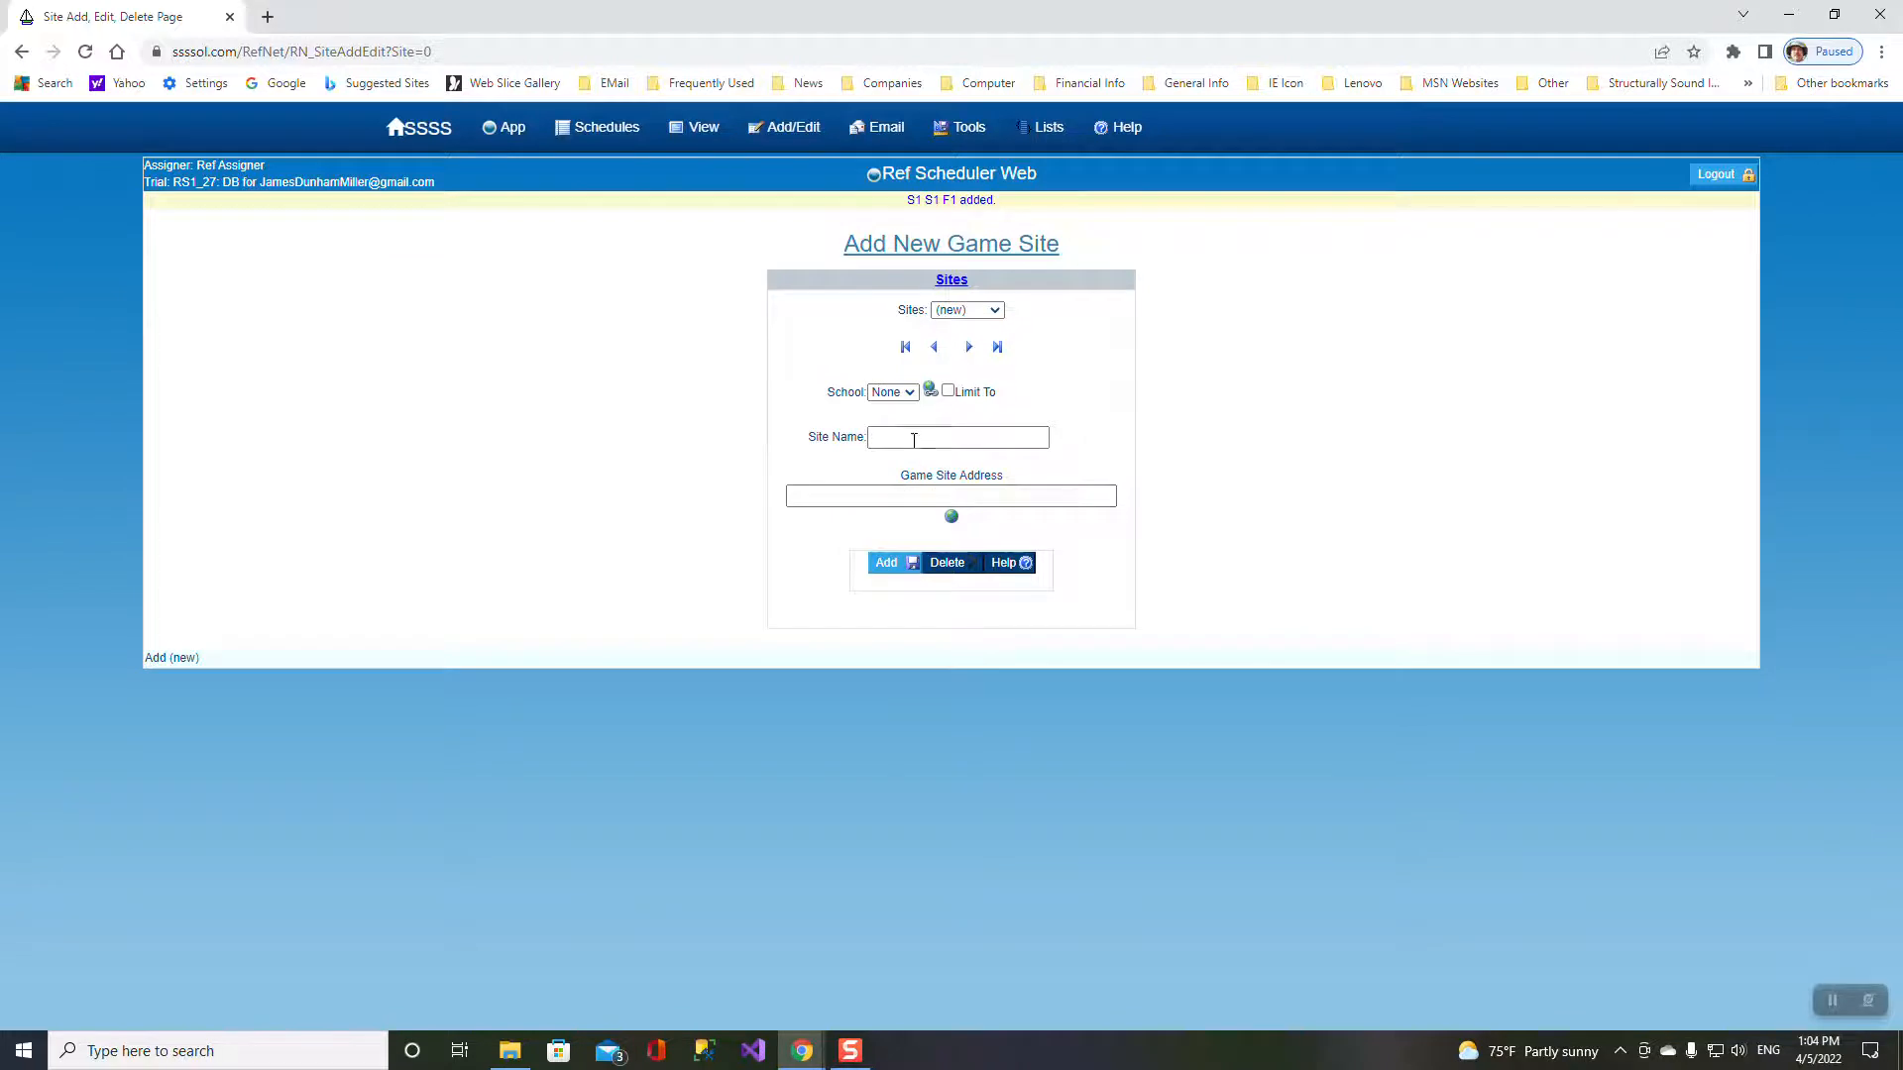
# - Add game site S1 F2 for school S1 with the pasted address
pyautogui.click(907, 394)
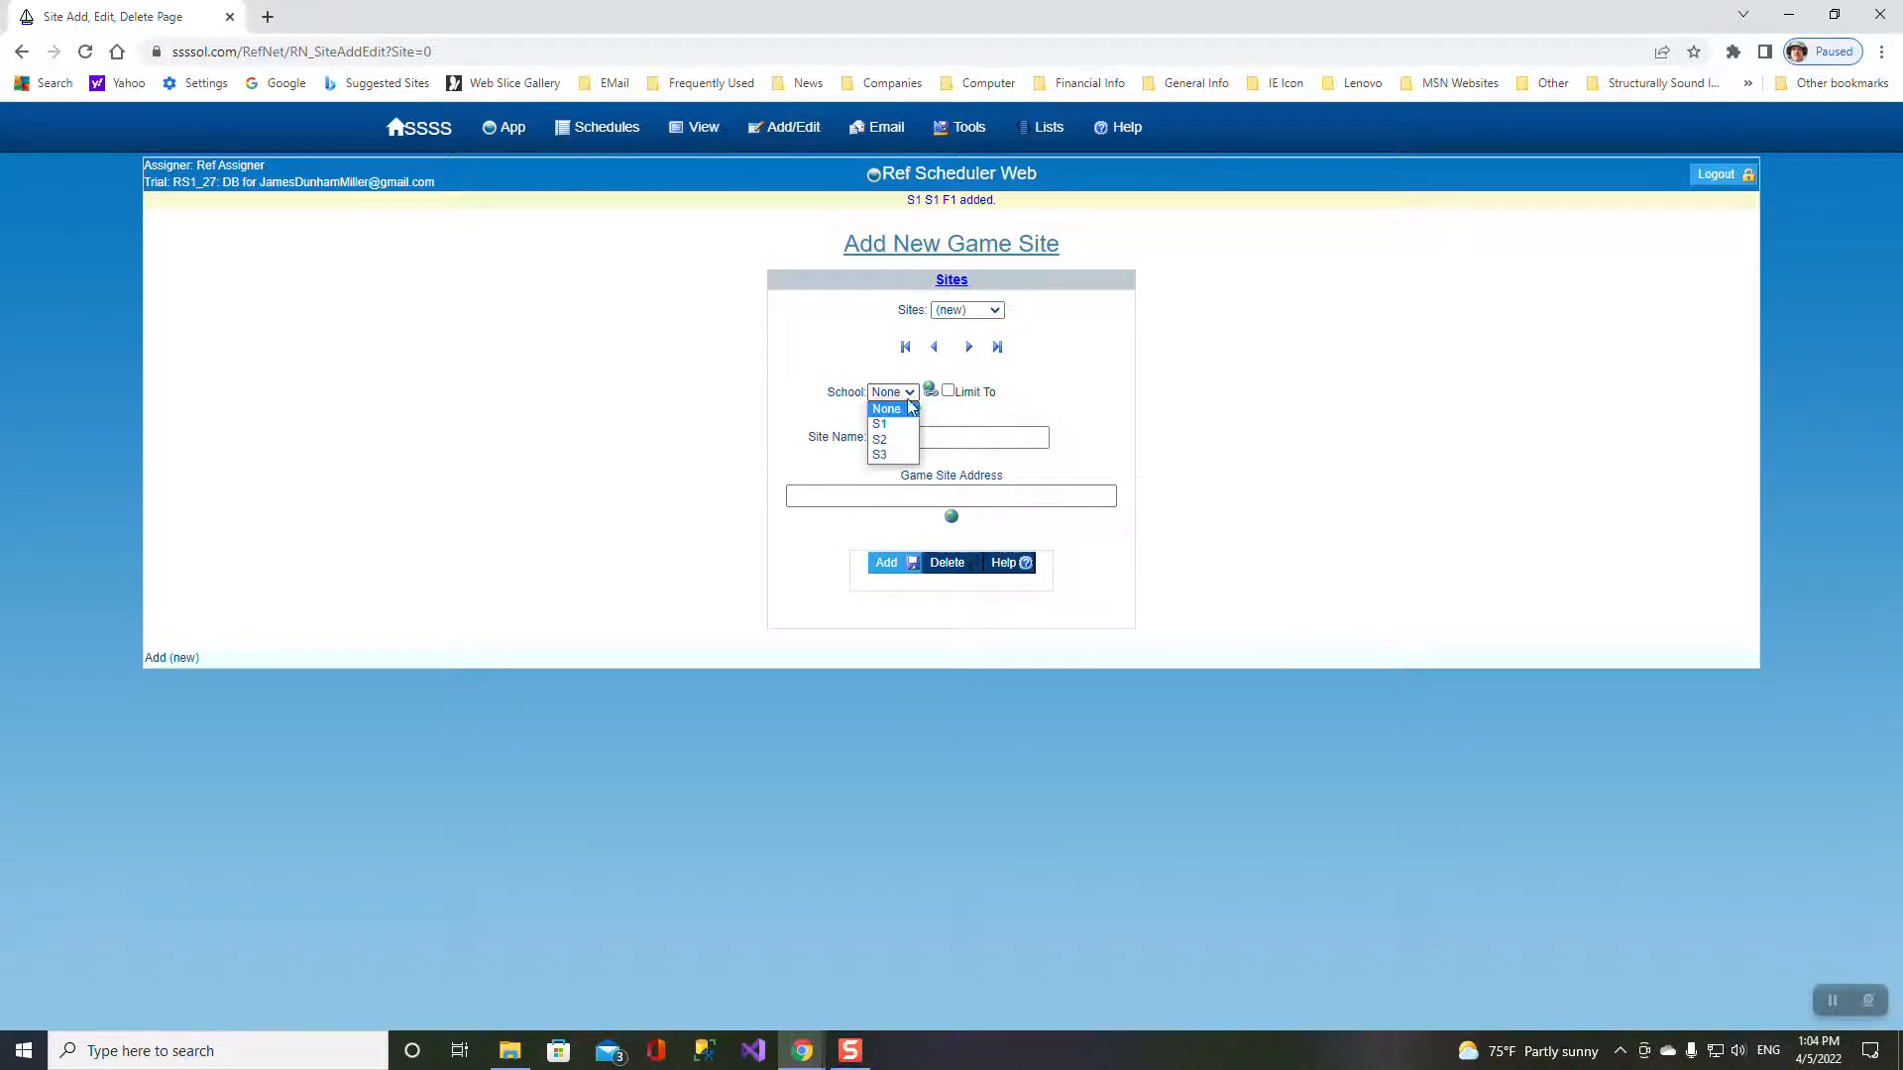
pyautogui.click(889, 424)
pyautogui.click(893, 421)
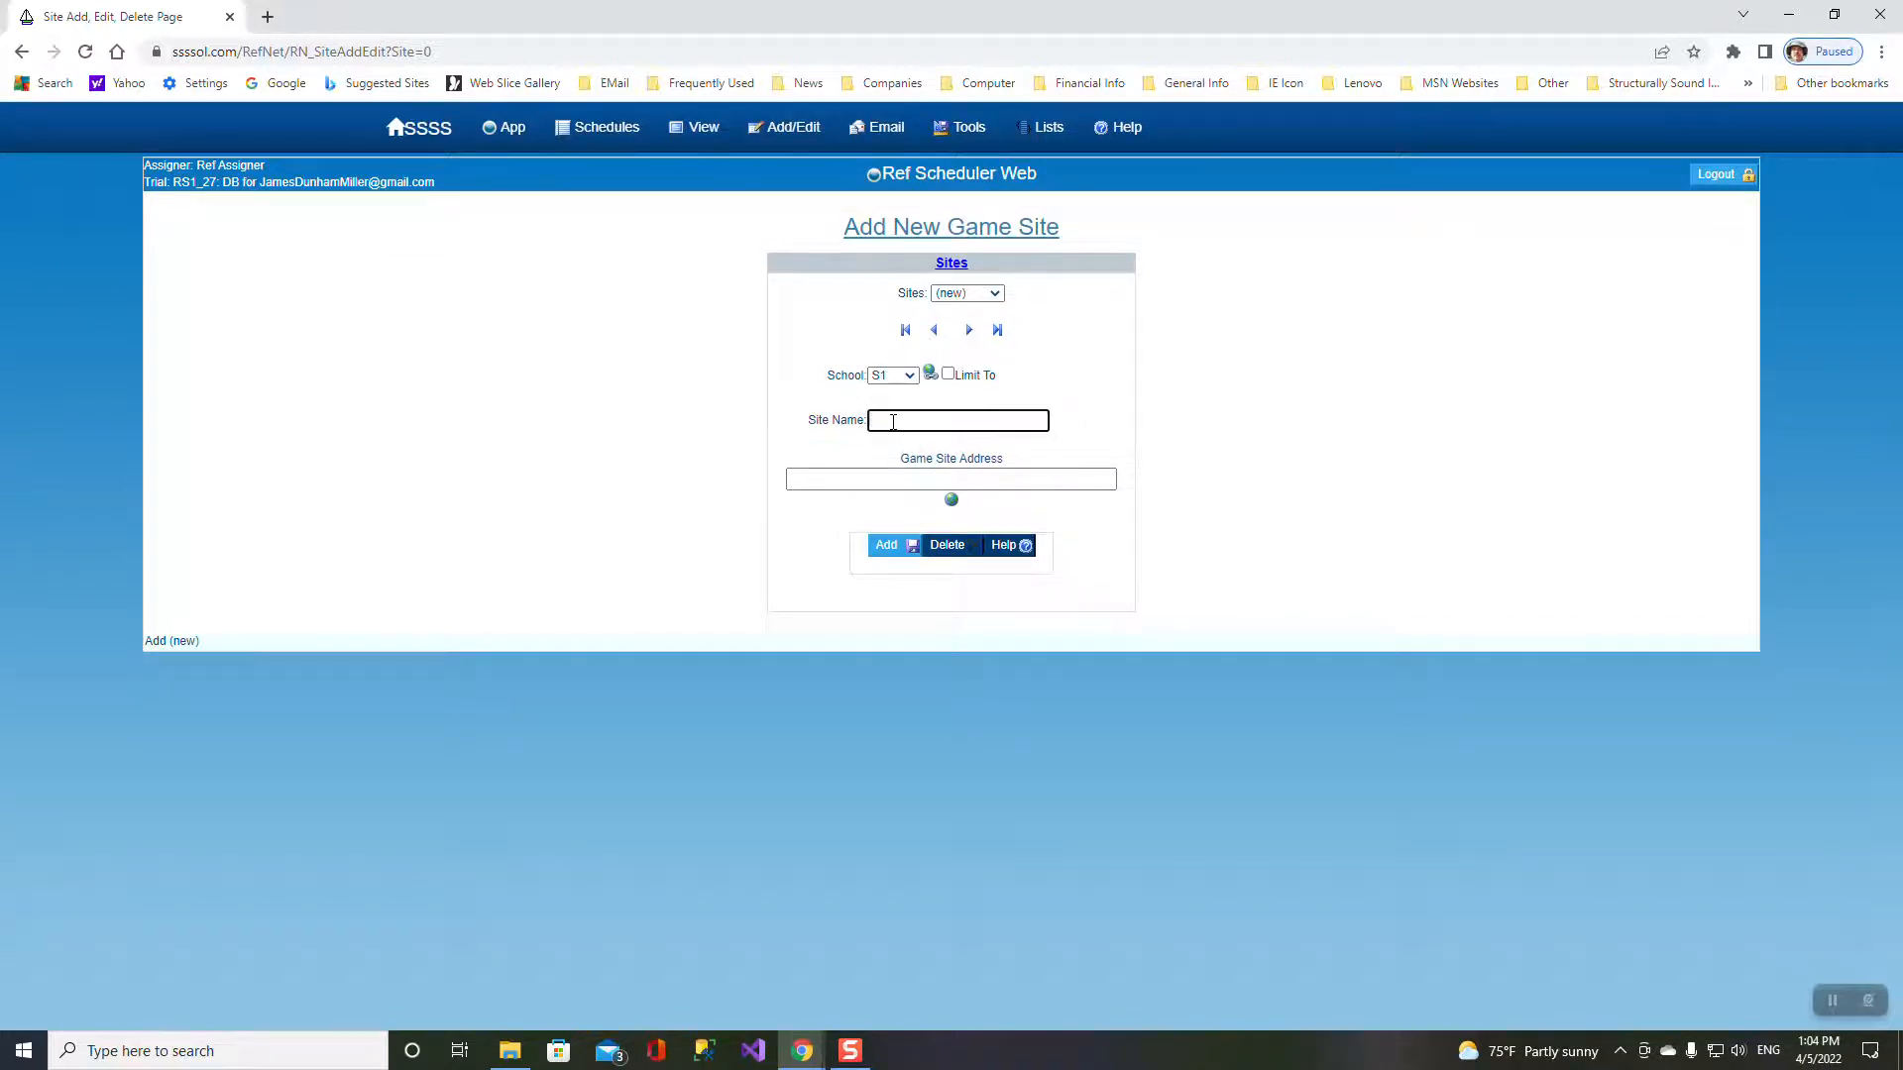
pyautogui.write('S1 F2')
pyautogui.click(905, 479)
pyautogui.hotkey('ctrl', 'v')
pyautogui.click(888, 545)
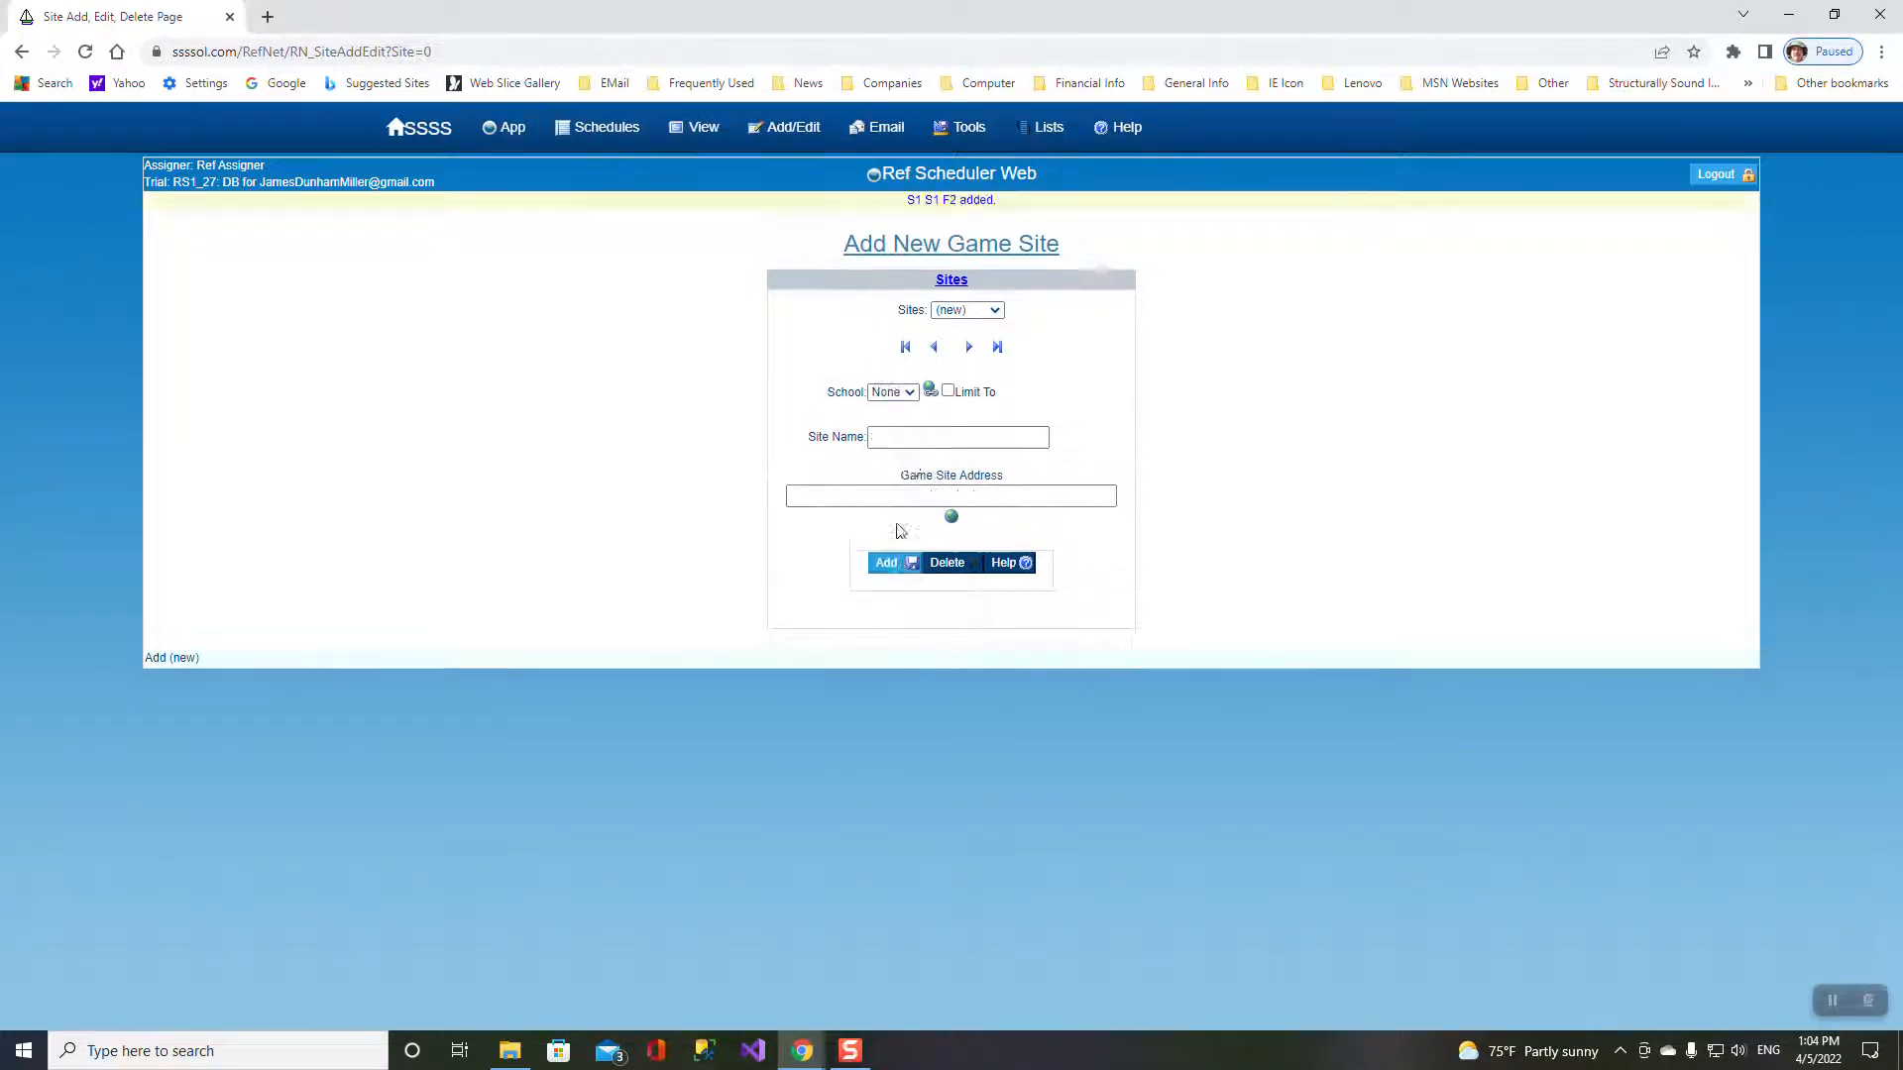
# - Add game site S1 F3 for school S1 with the same pasted address
pyautogui.click(912, 393)
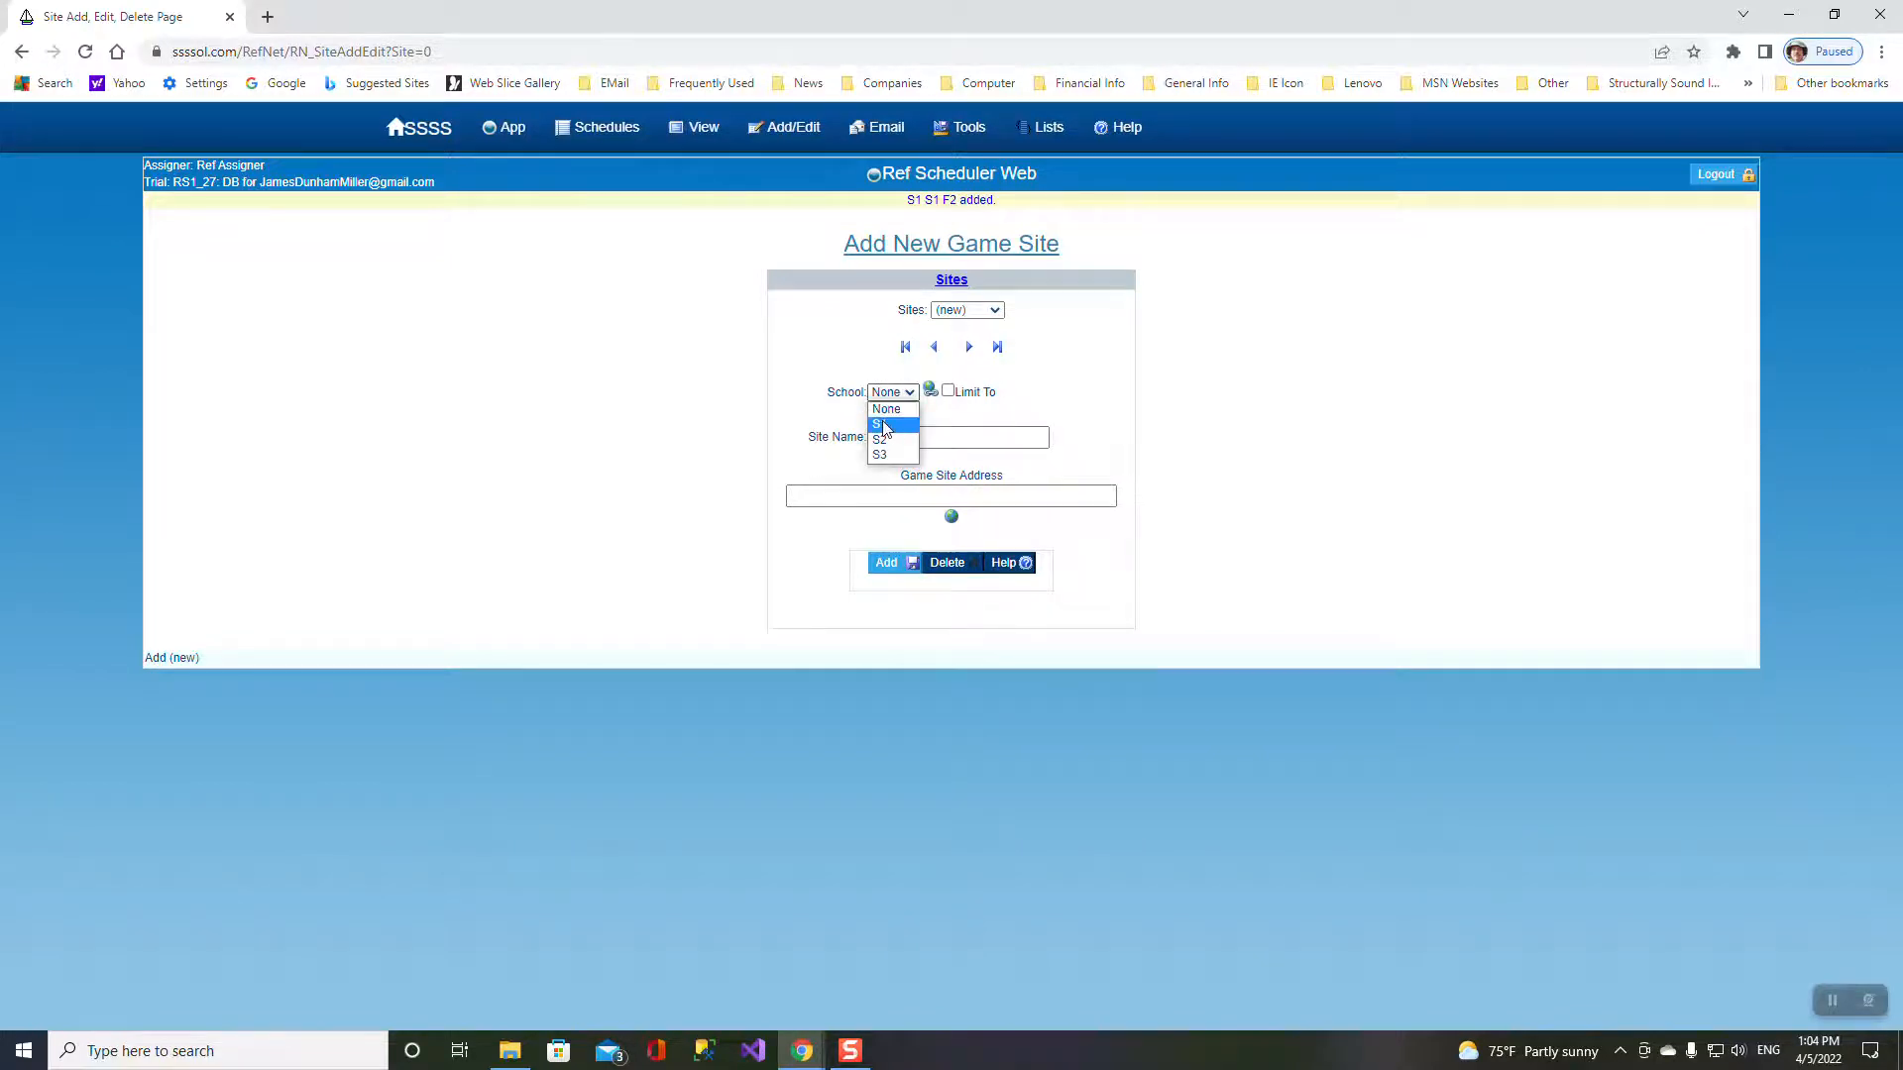
pyautogui.click(889, 426)
pyautogui.click(887, 423)
pyautogui.write('S')
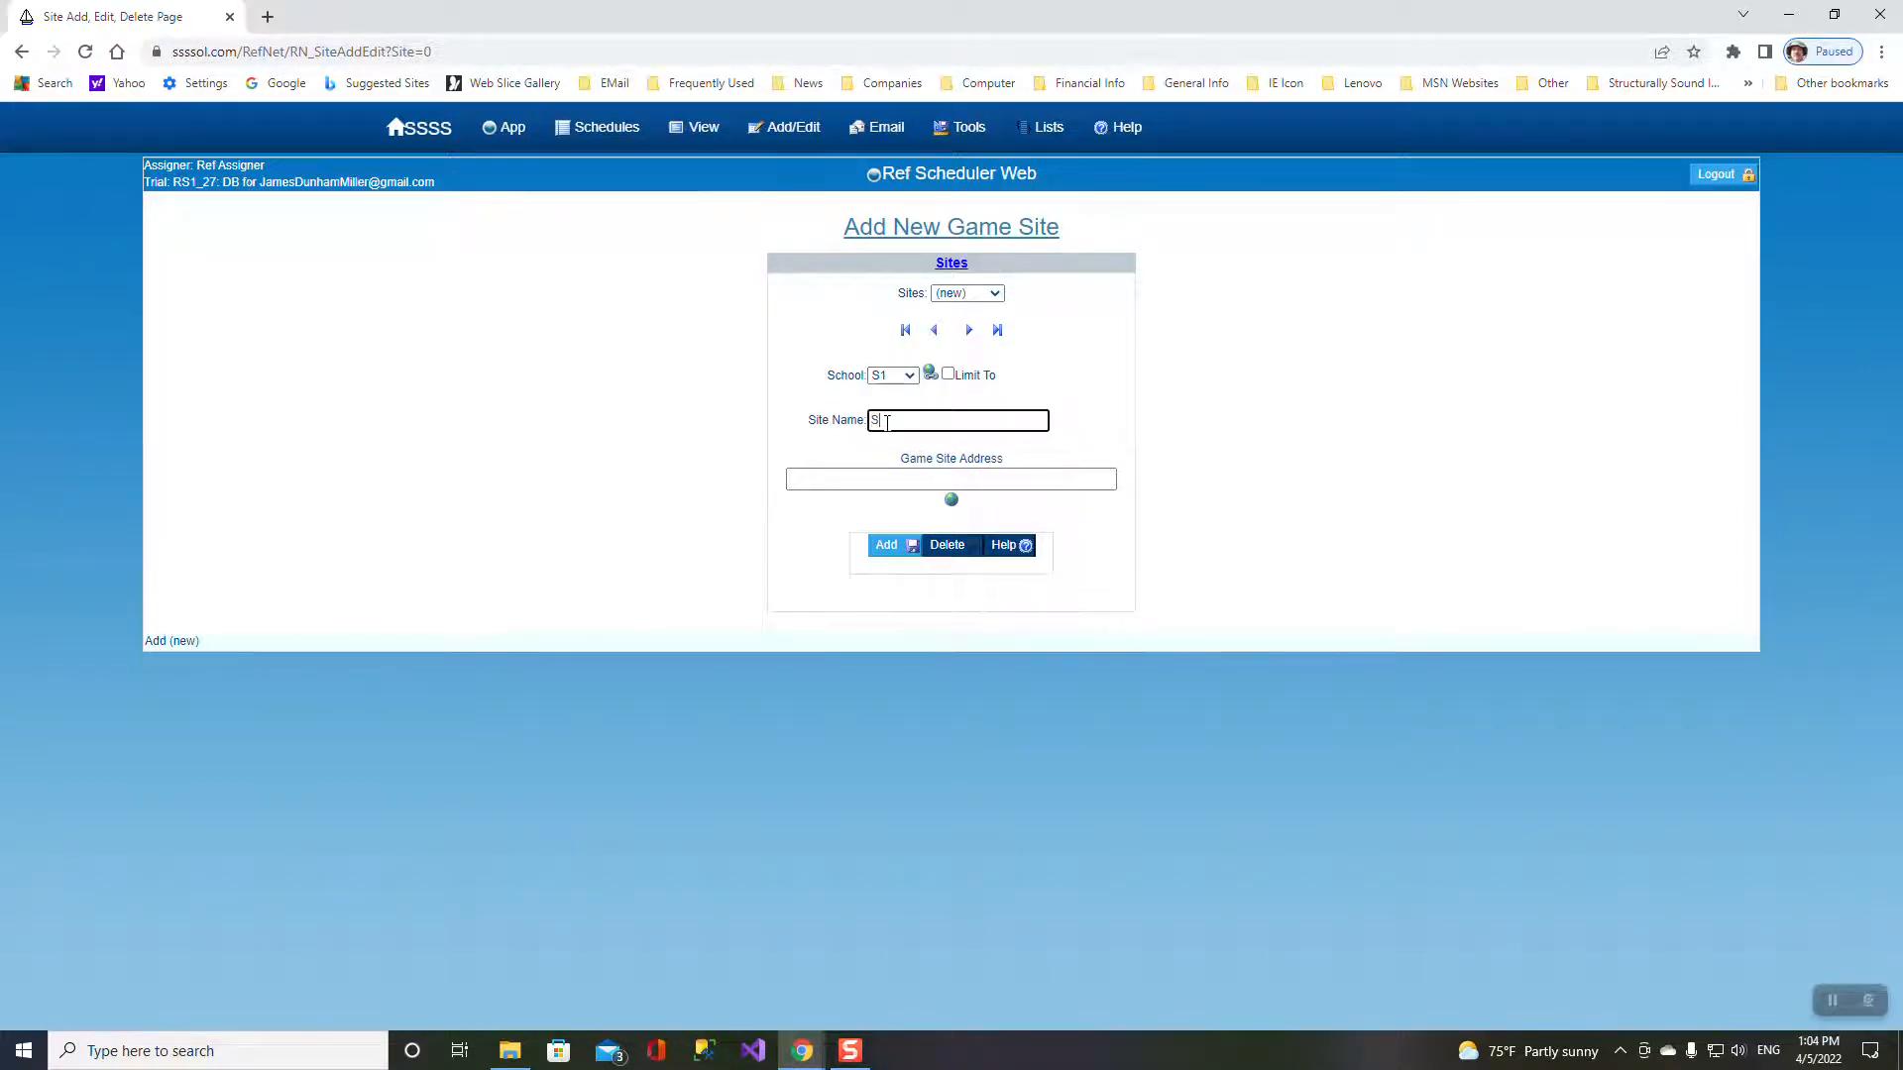
pyautogui.write('1F3')
pyautogui.press('Tab')
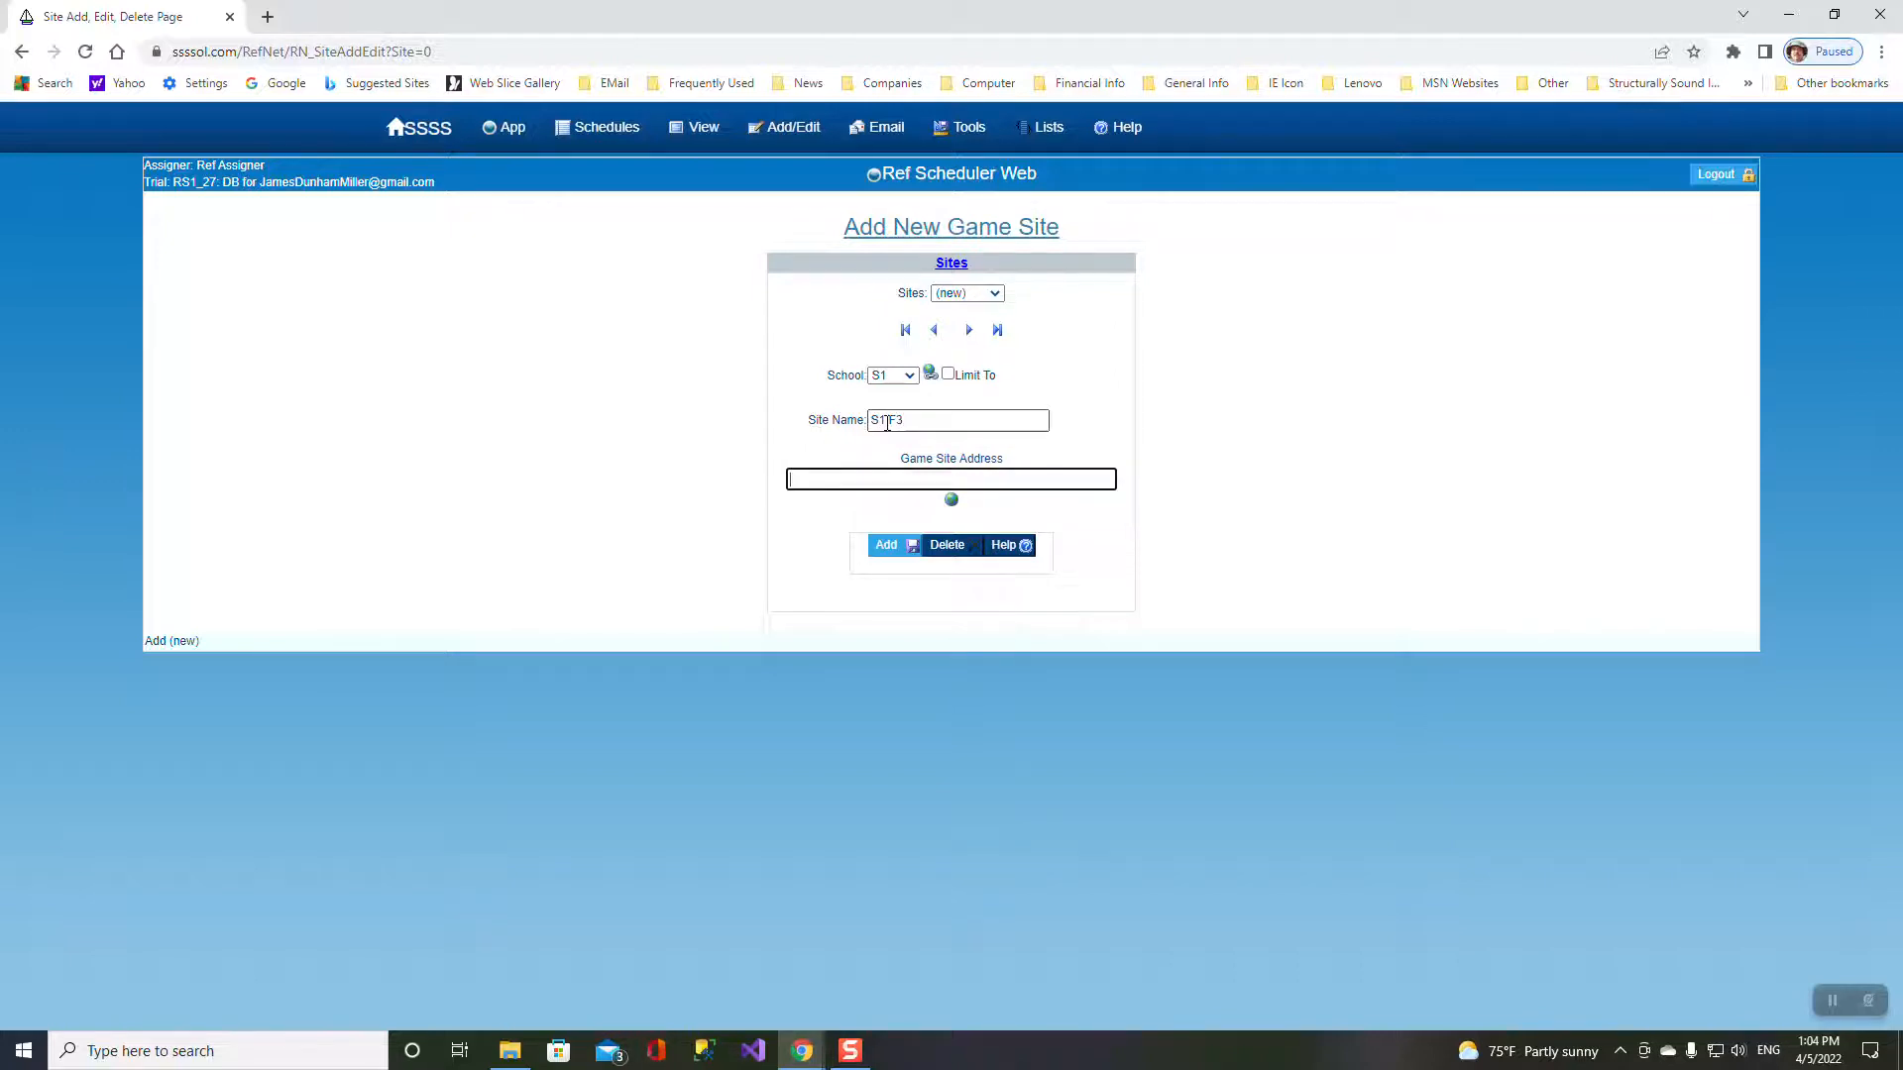
pyautogui.hotkey('ctrl', 'v')
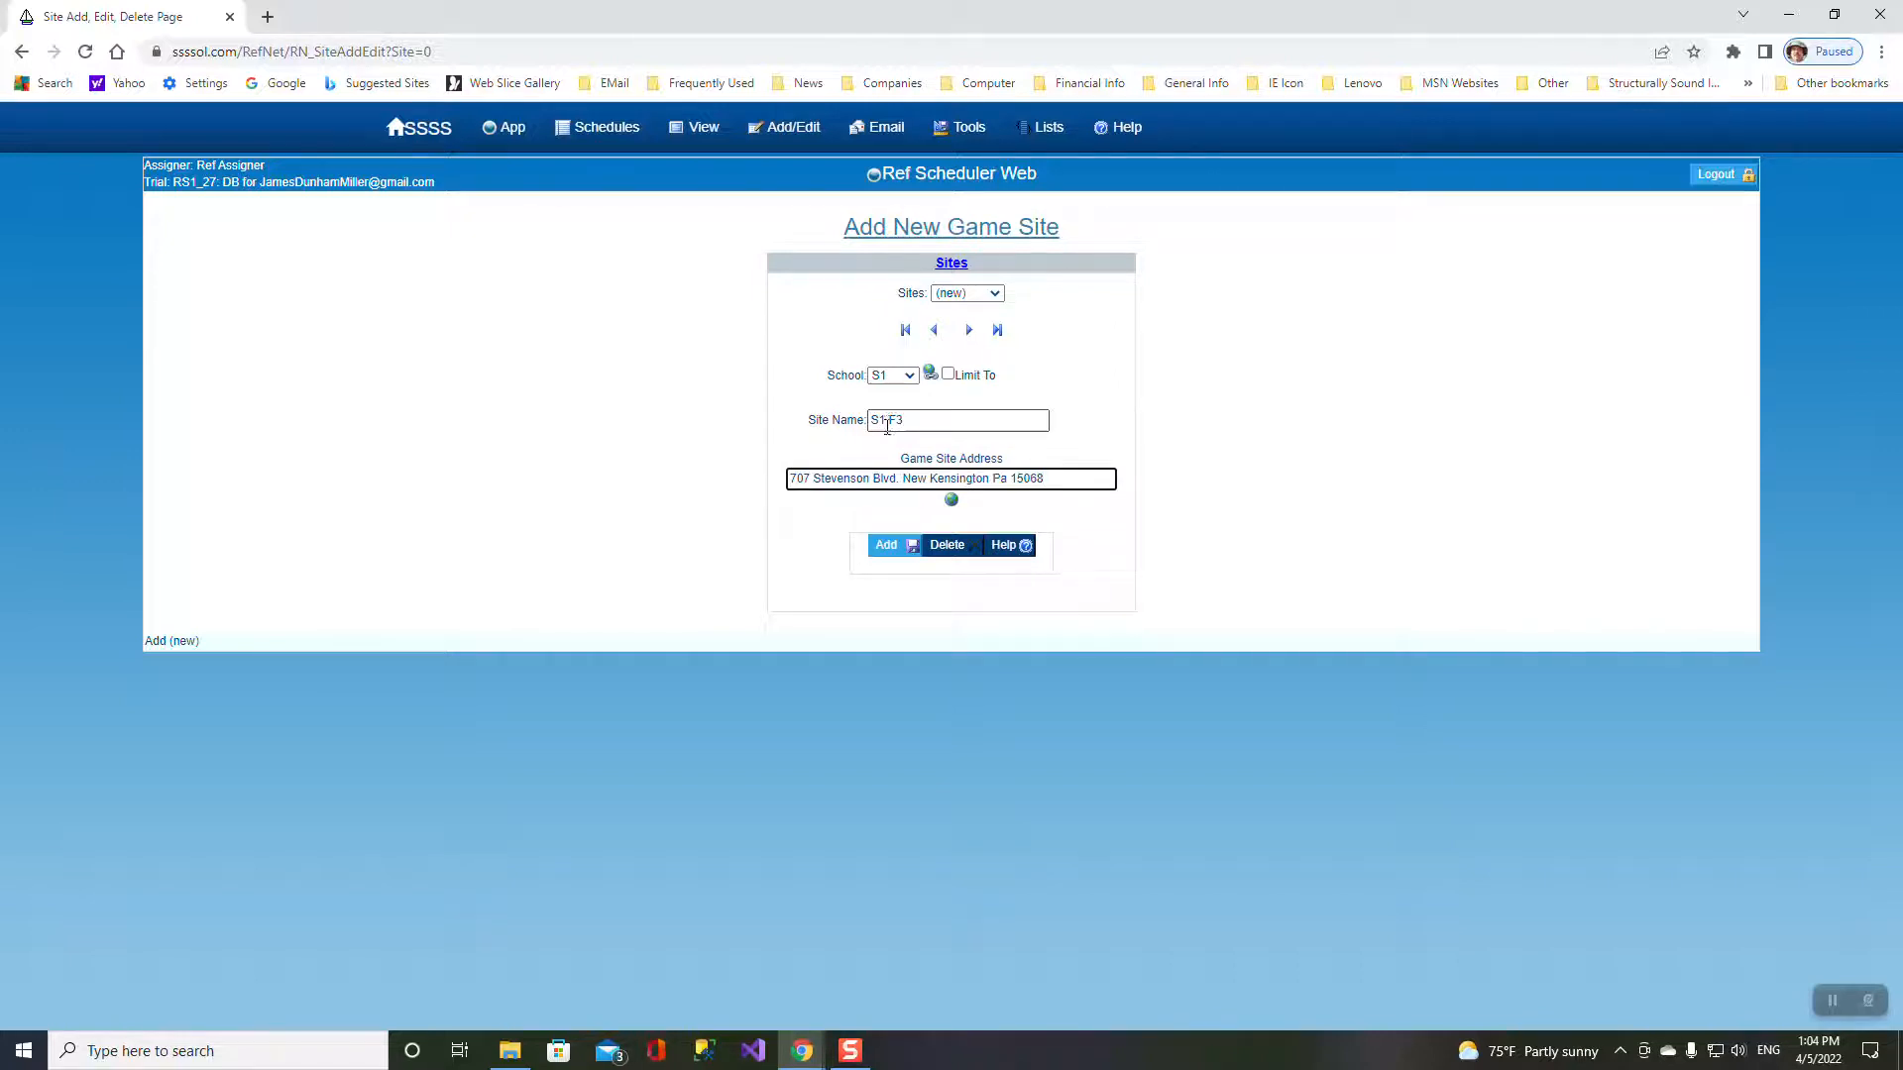
pyautogui.click(885, 545)
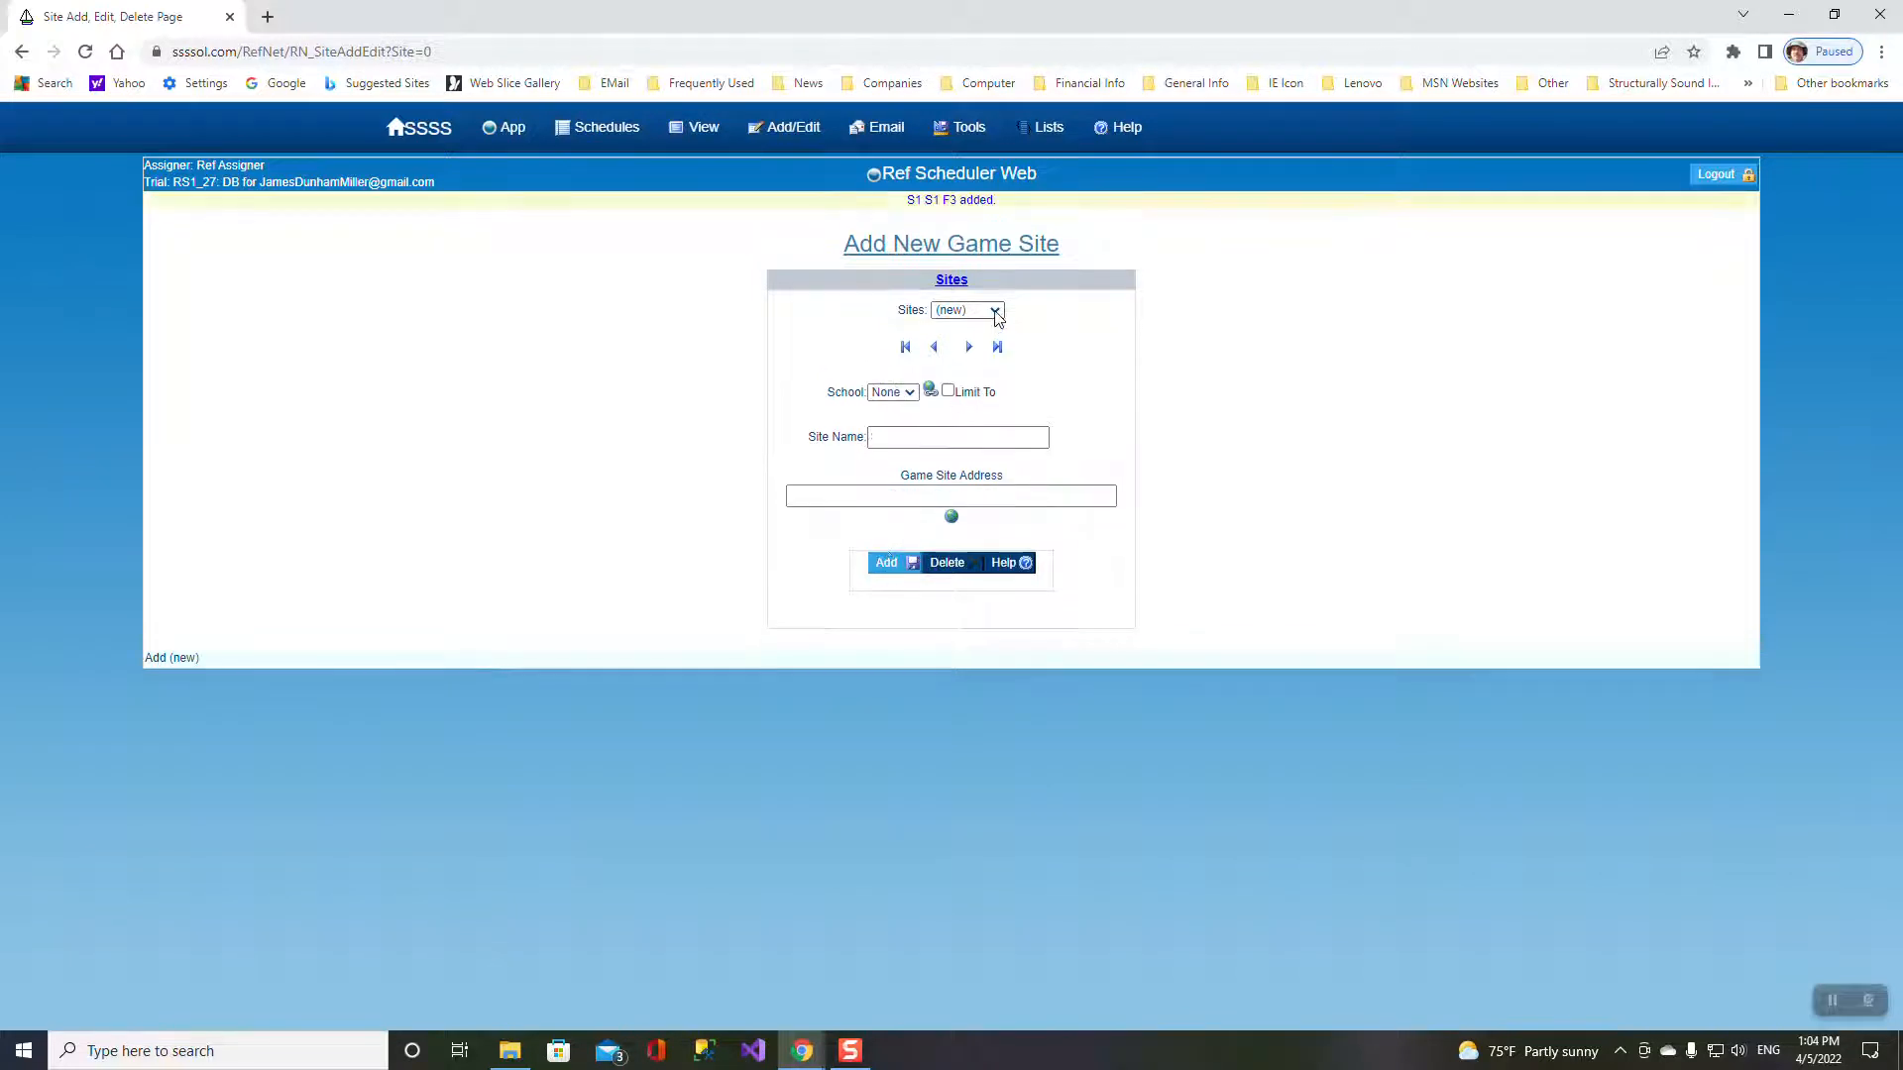
# - Add a school-less Community Park site with the same address and confirm it is listed
pyautogui.click(995, 311)
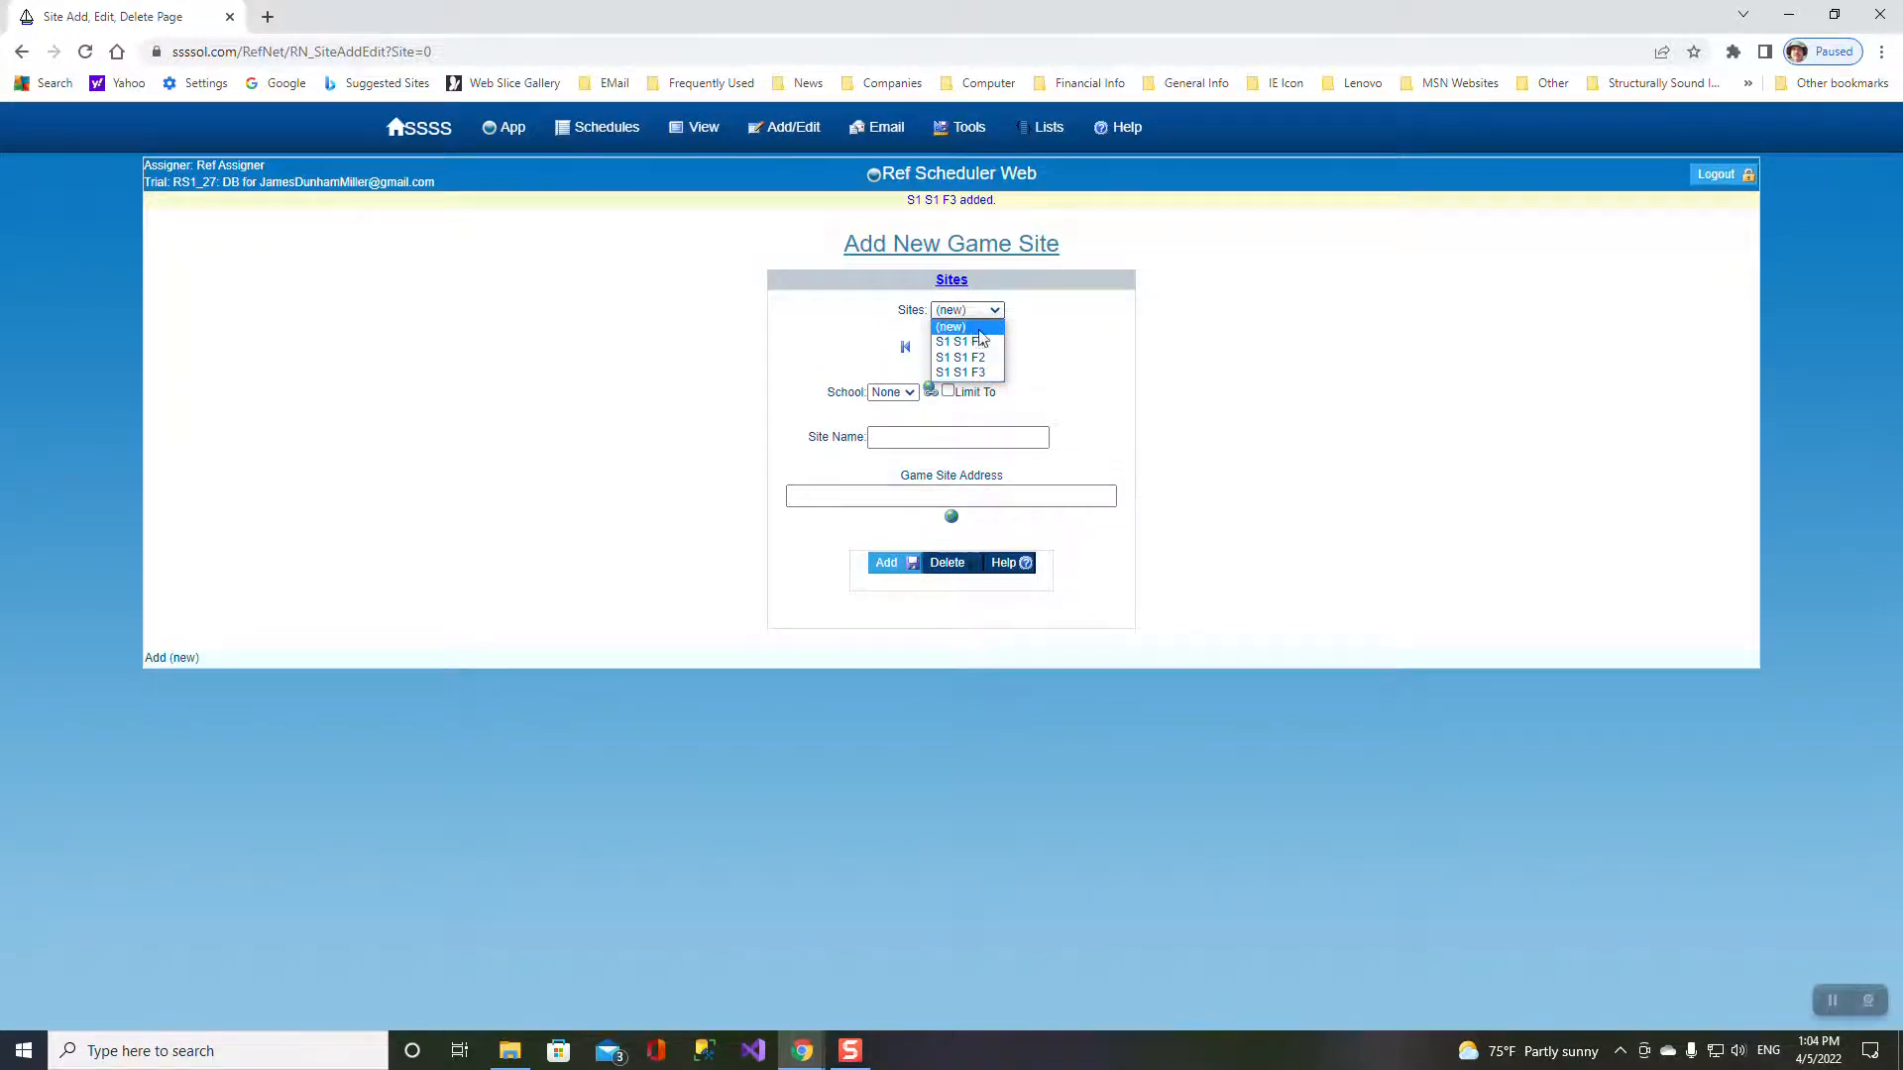
pyautogui.click(894, 436)
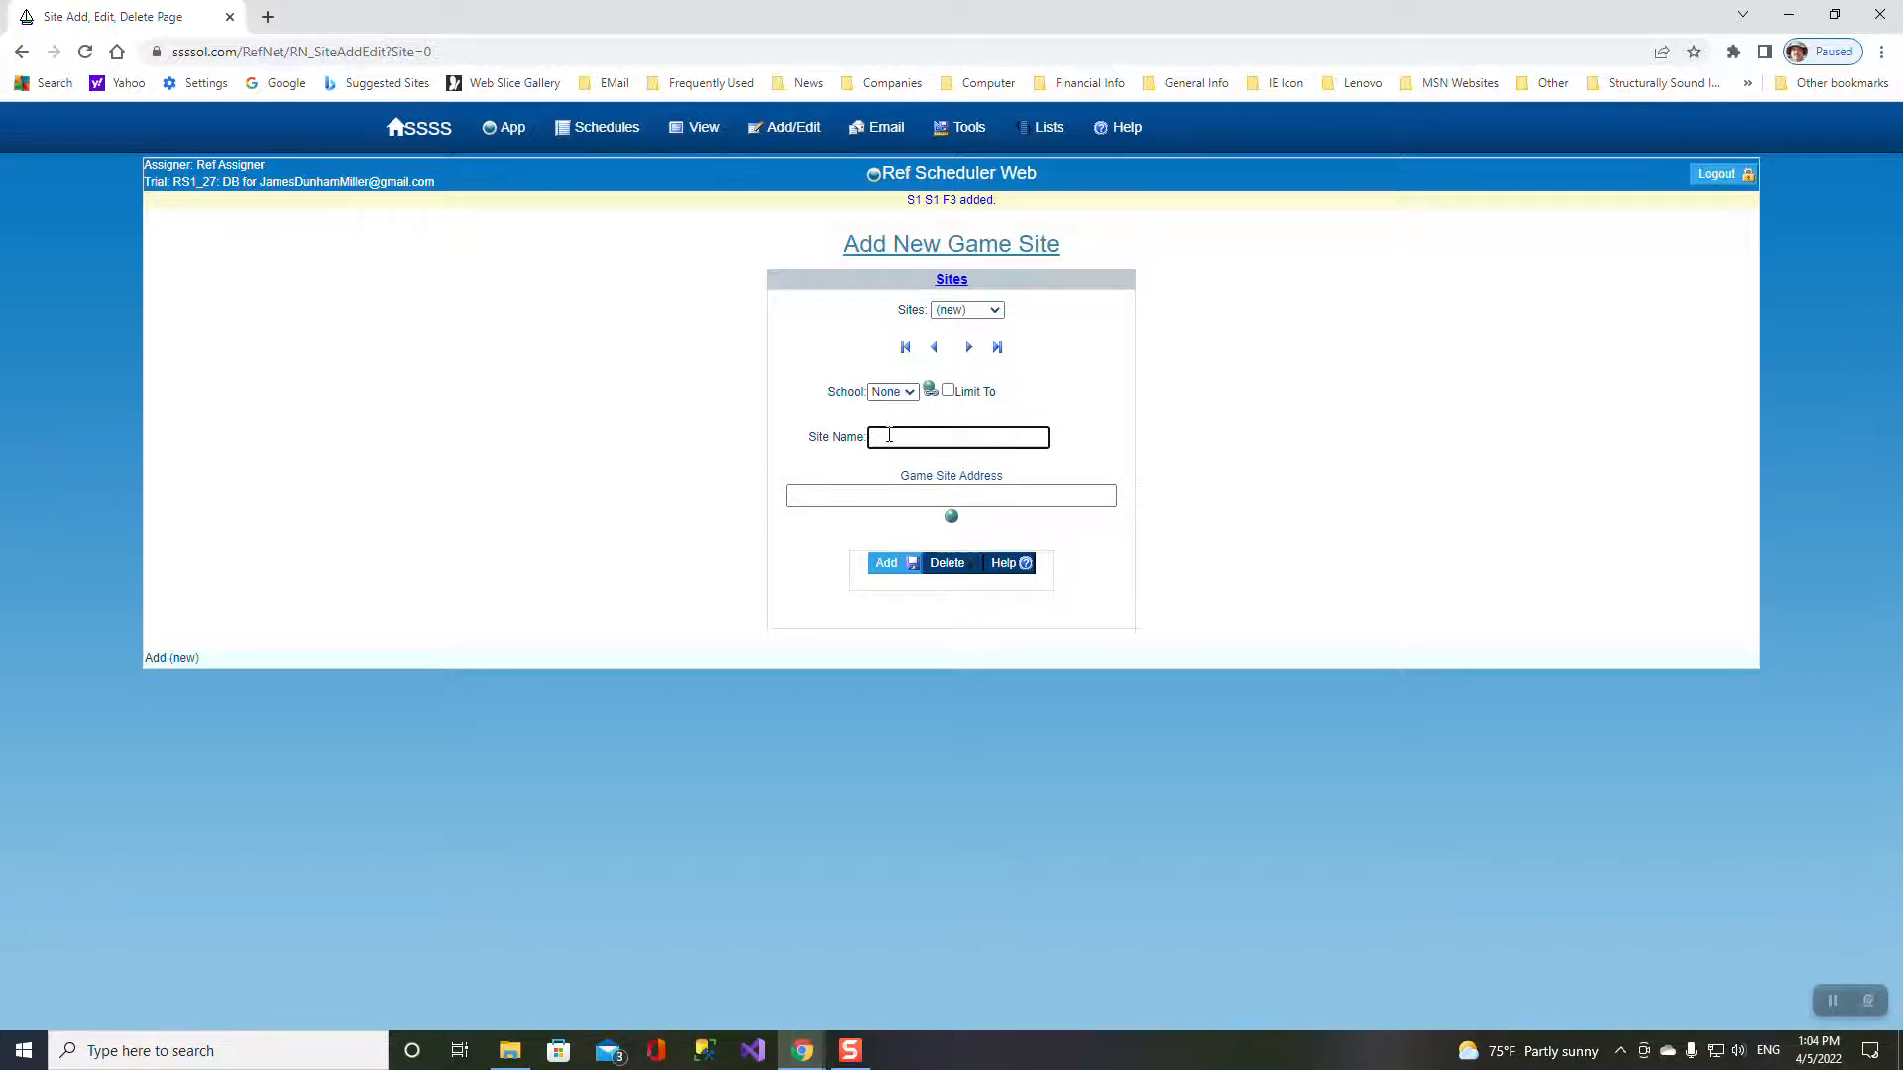
pyautogui.write('Community Park')
pyautogui.press('Tab')
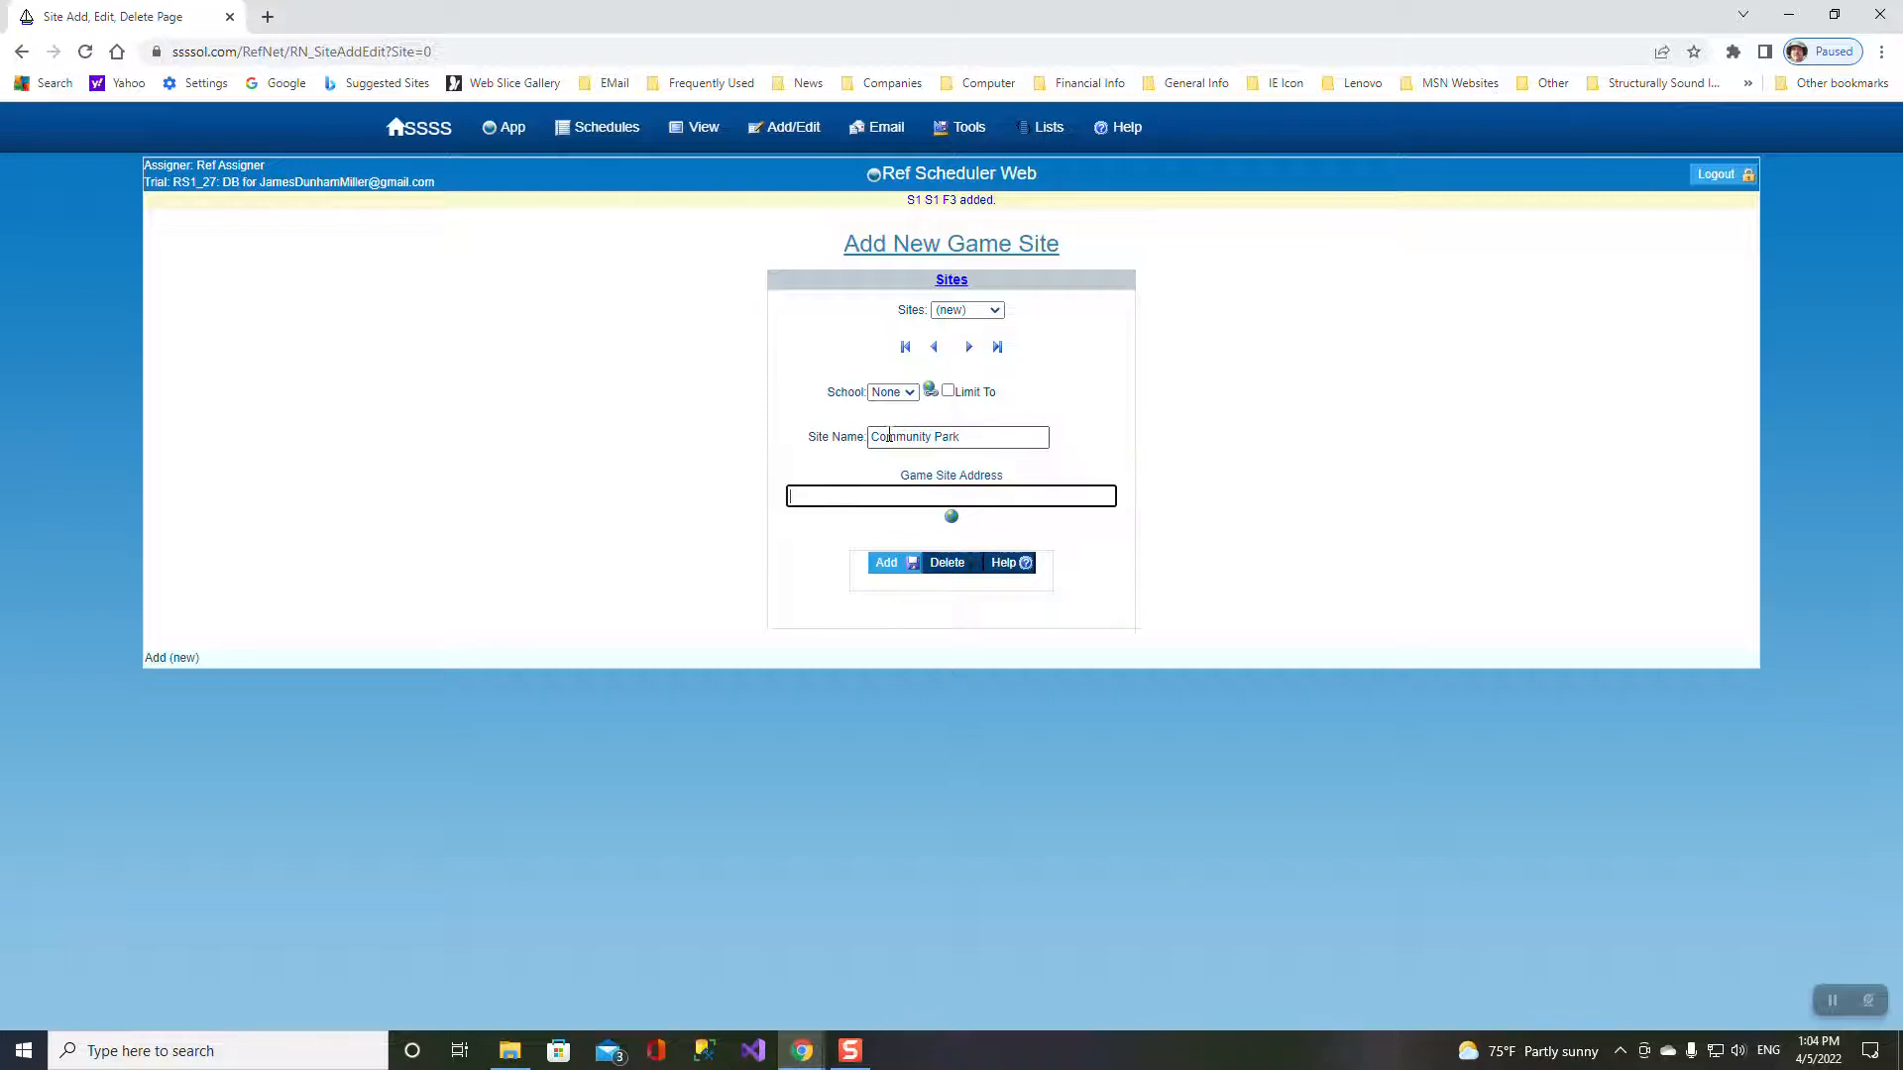
pyautogui.hotkey('ctrl', 'v')
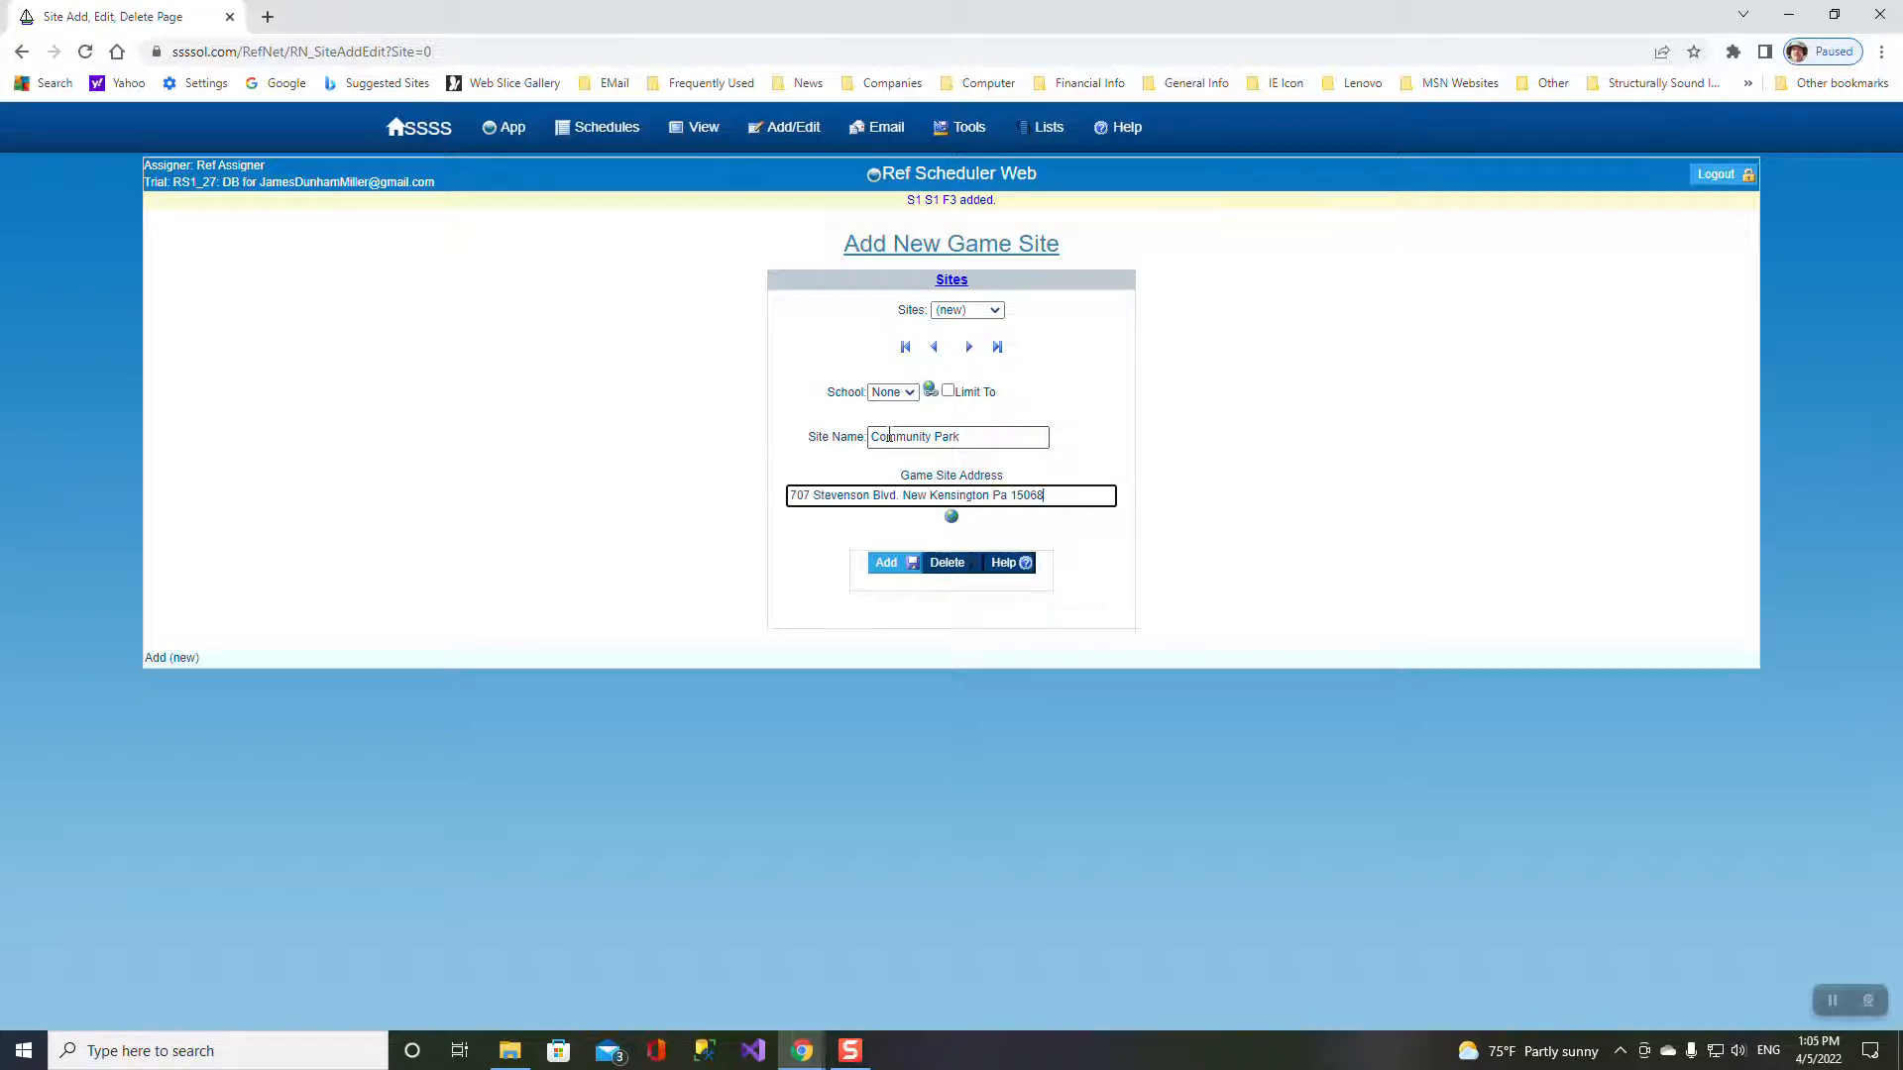
pyautogui.click(888, 565)
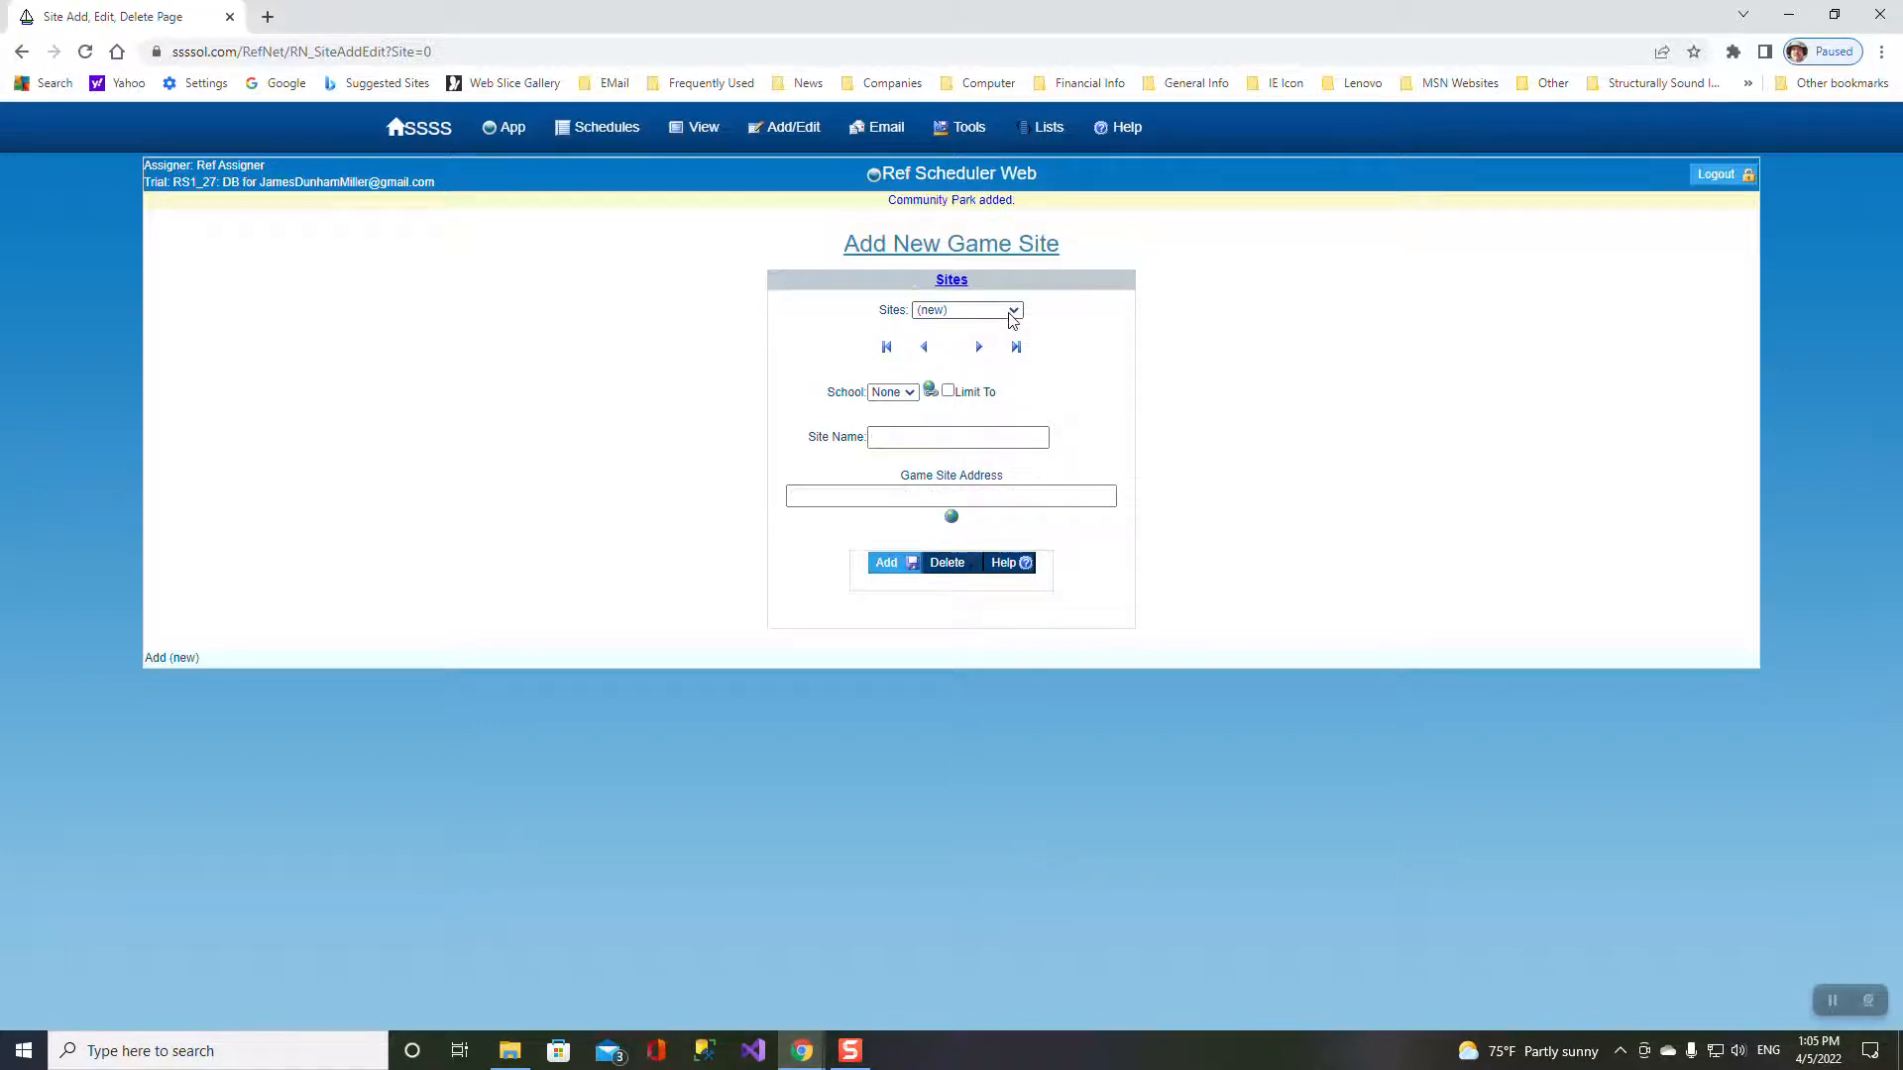
pyautogui.click(1012, 314)
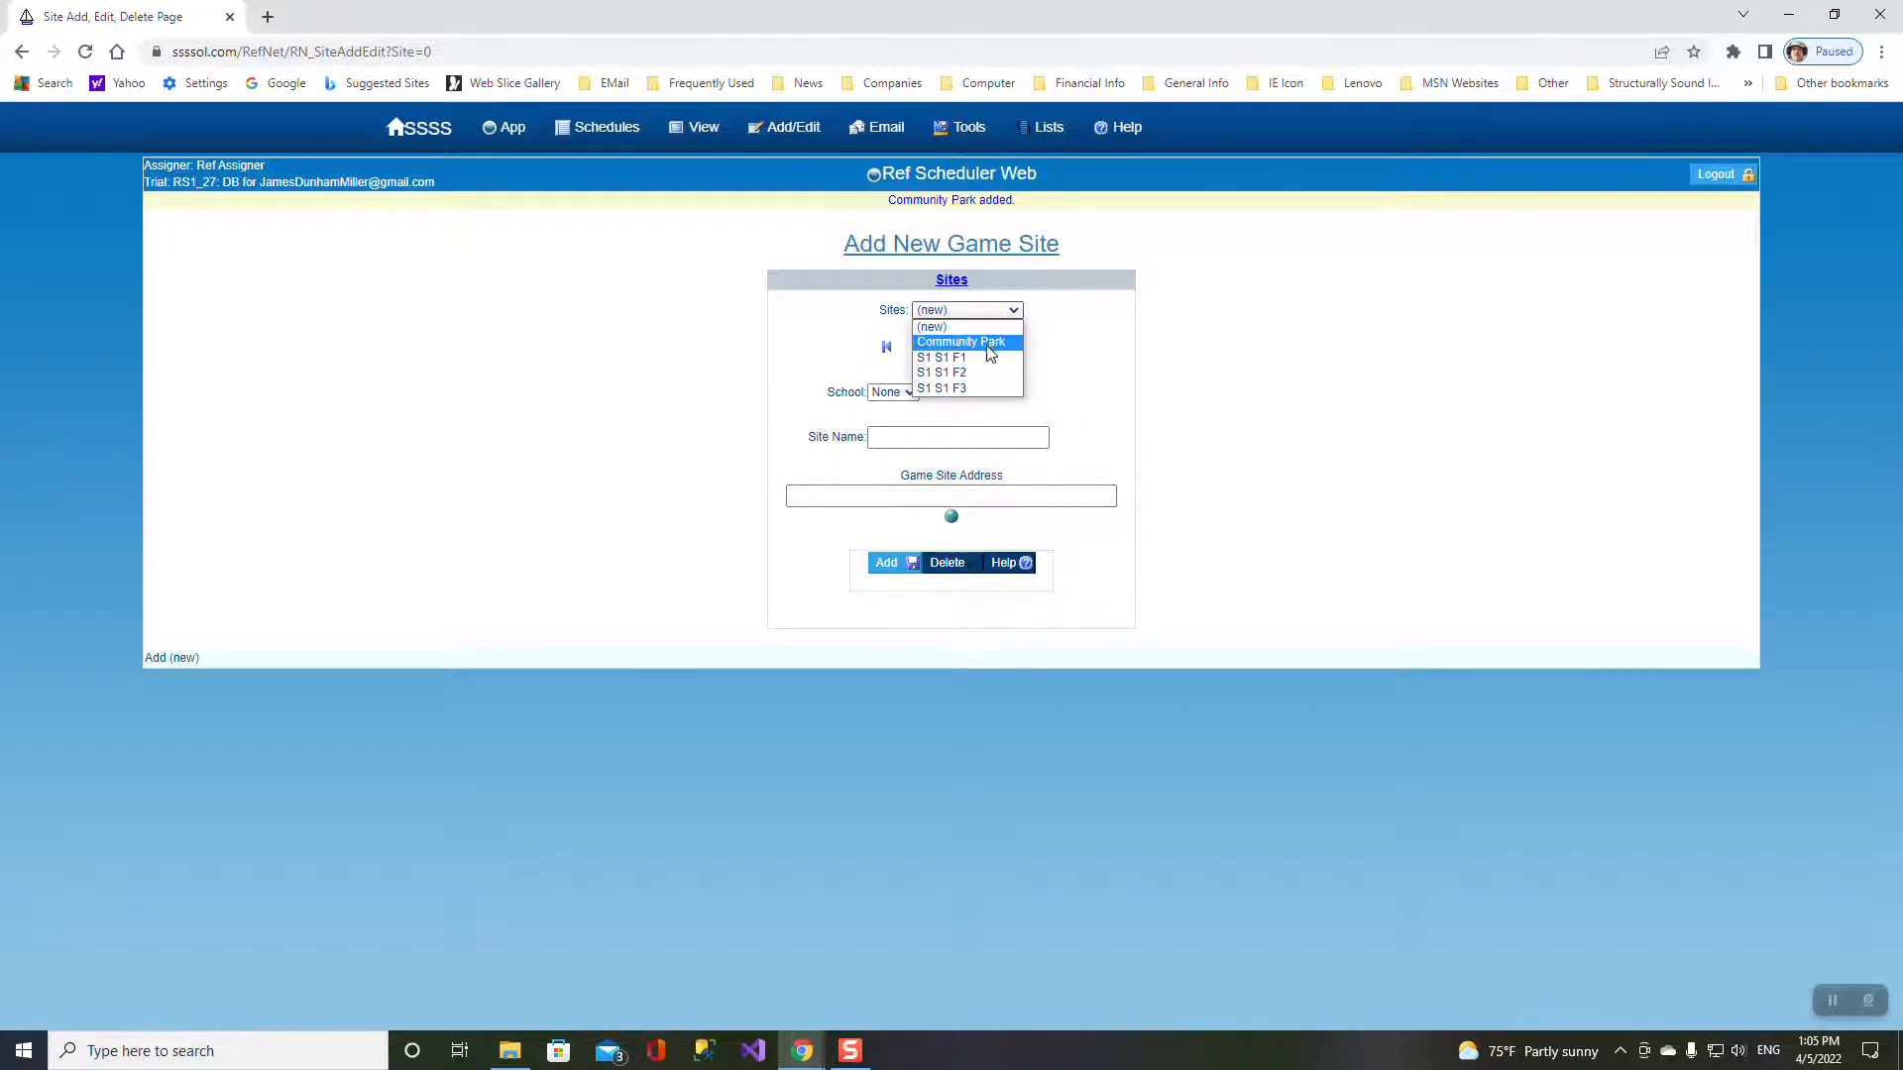
# - Review the four game sites, check the empty games list, and start a new game
pyautogui.moveTo(701, 135)
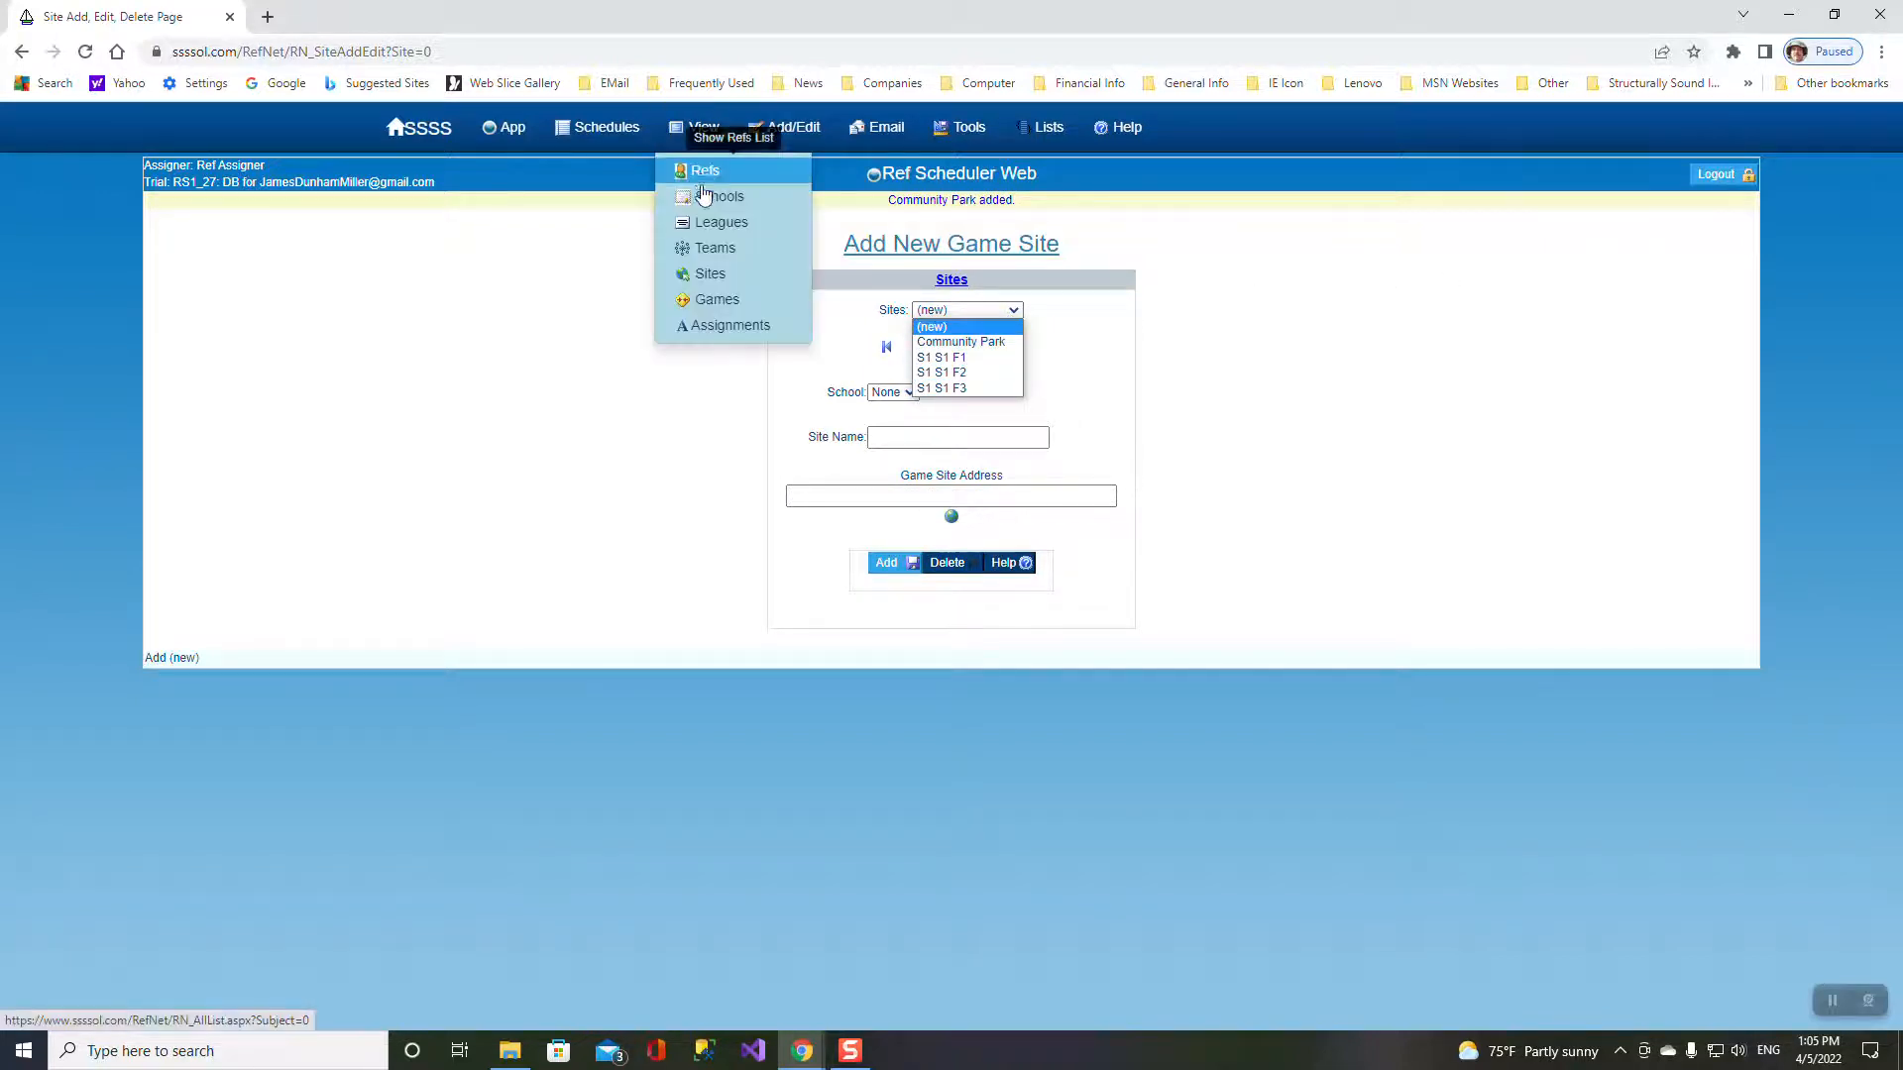
pyautogui.click(700, 283)
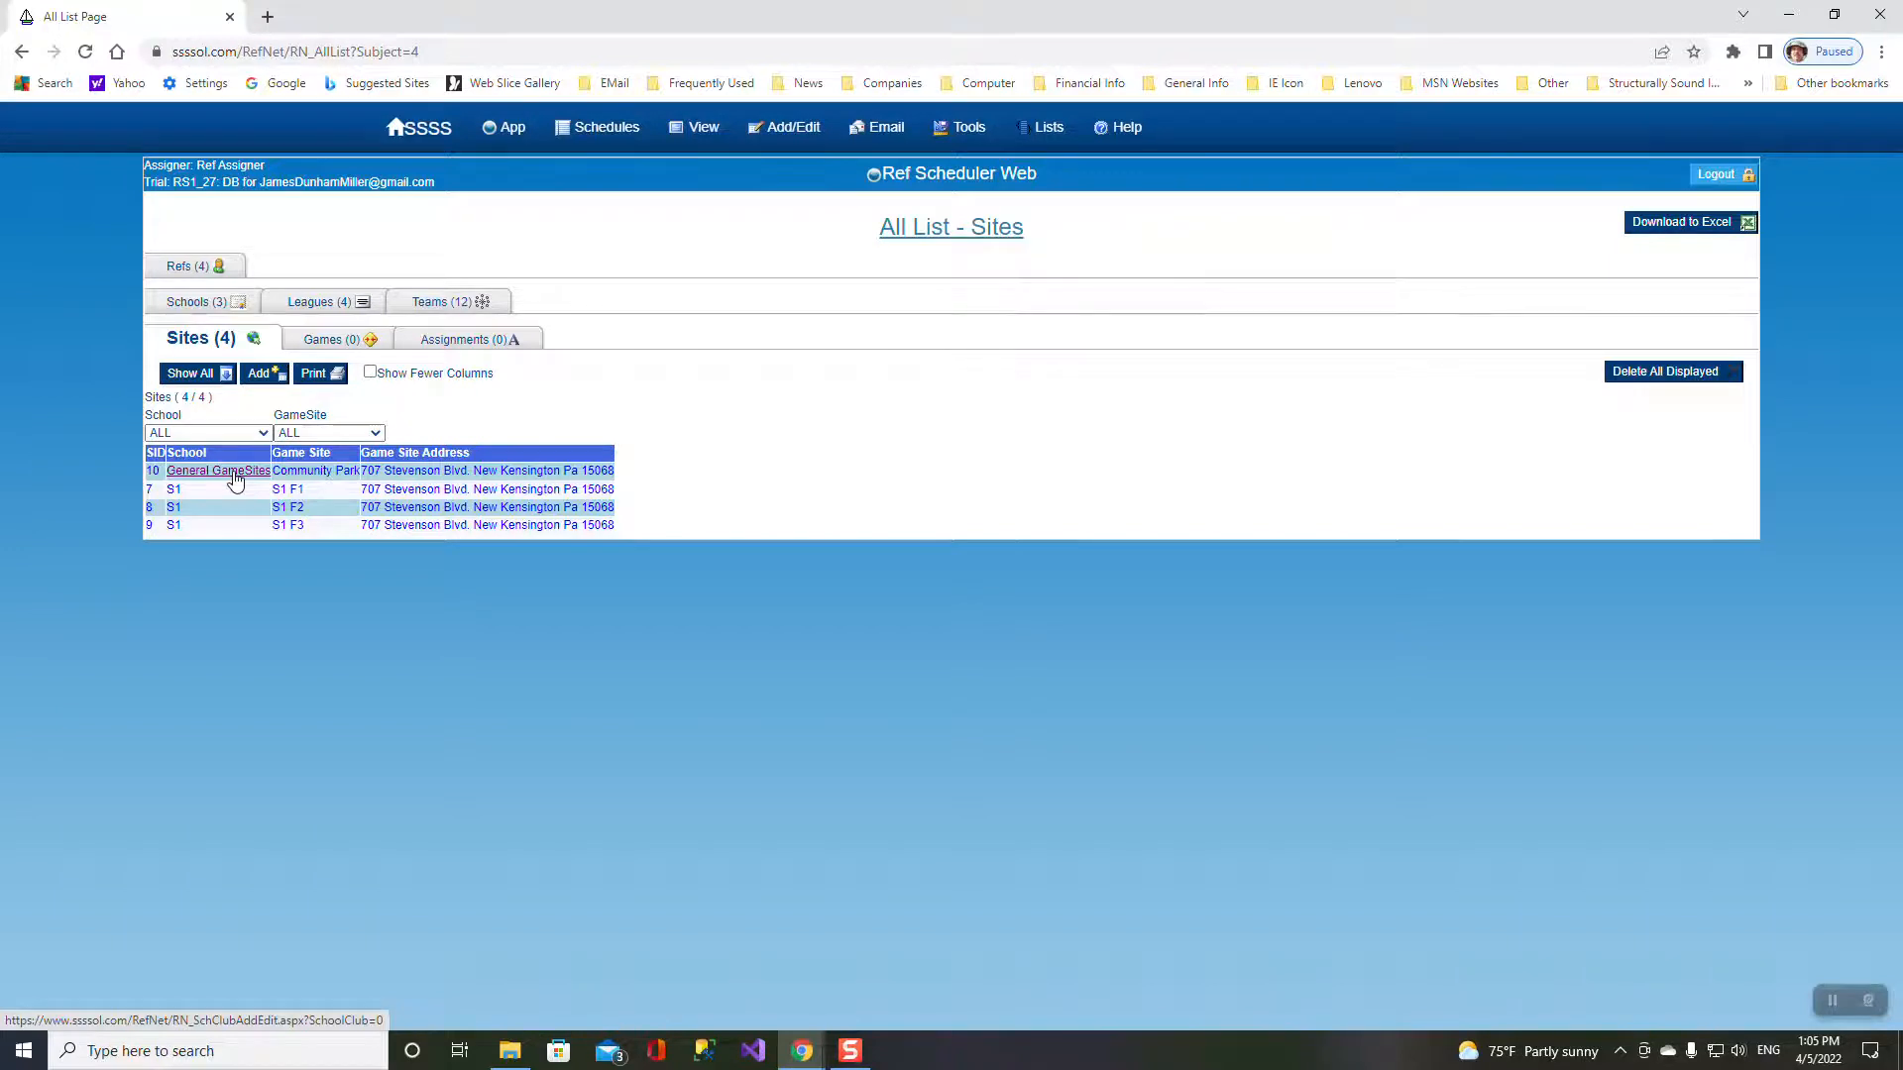
pyautogui.click(340, 343)
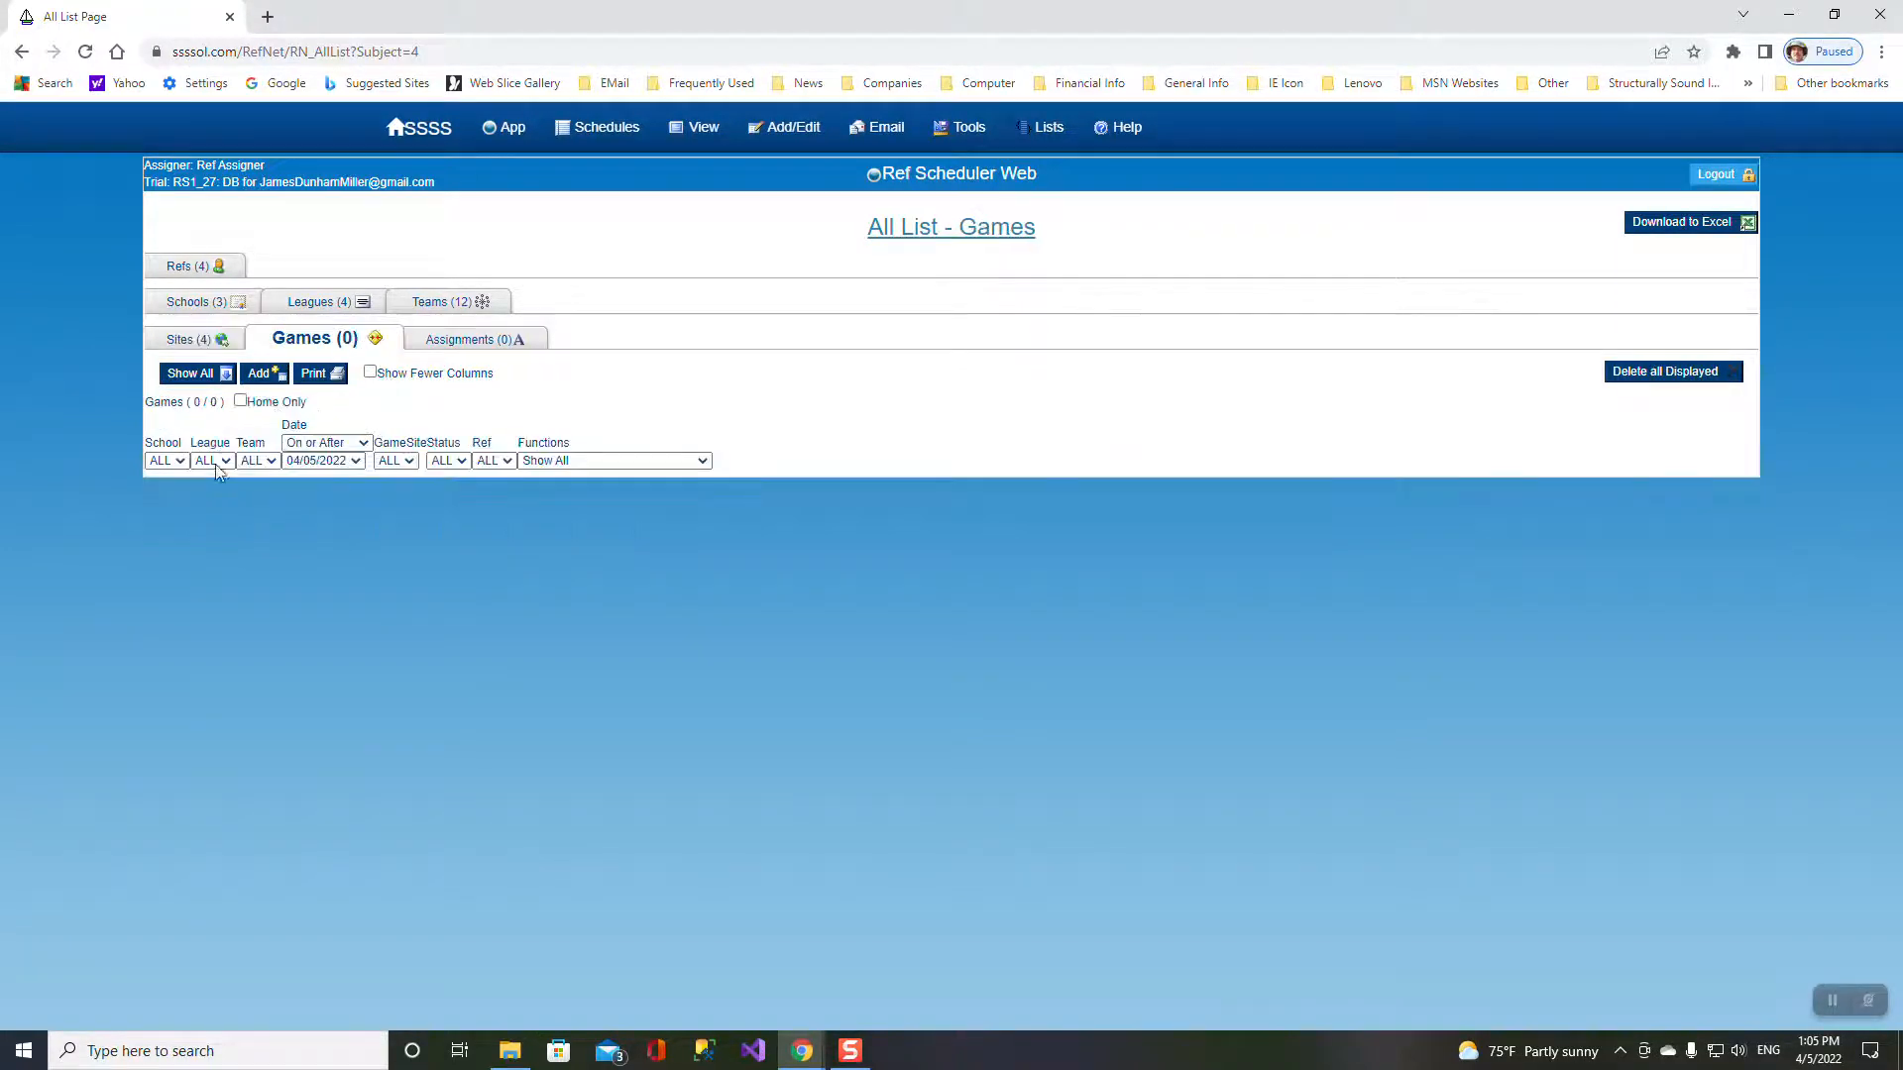
pyautogui.click(260, 373)
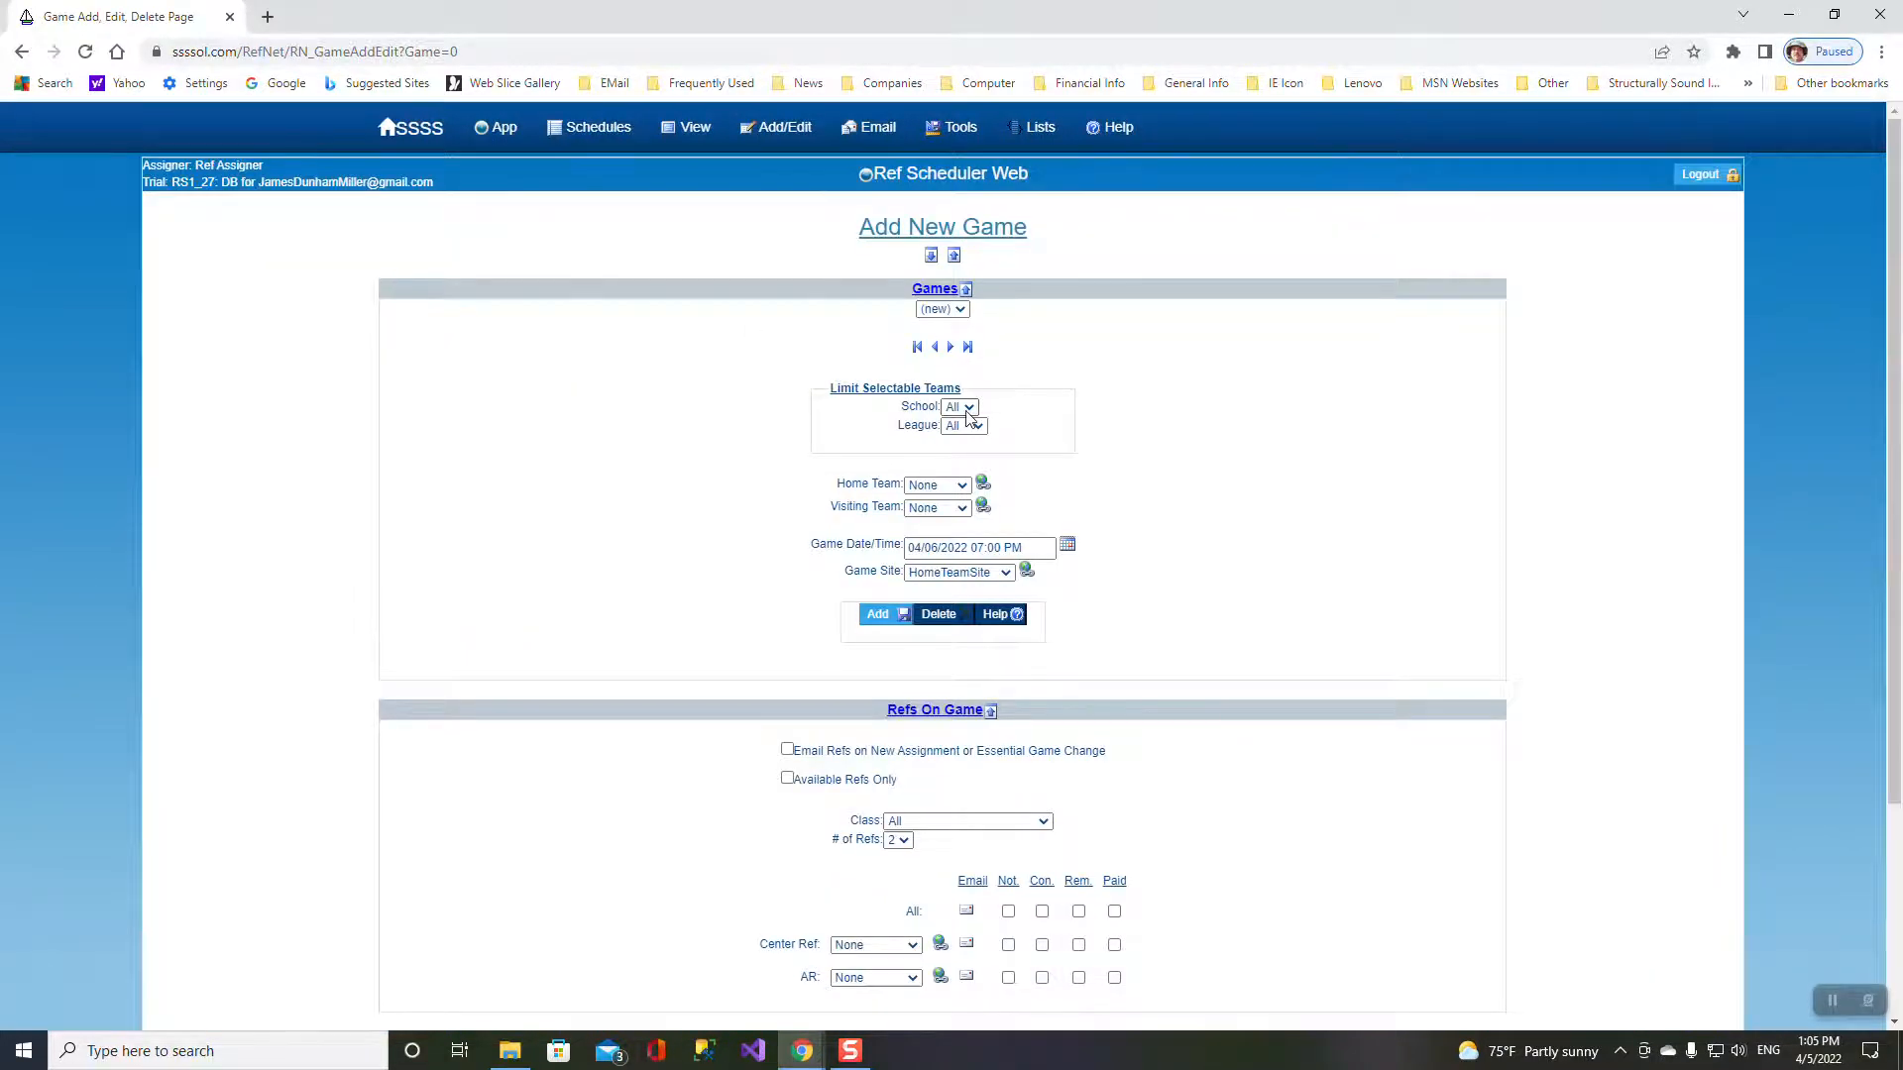
# - Add a GV league game with home team S1;GV and visiting team S2;GV
pyautogui.click(961, 486)
pyautogui.click(963, 489)
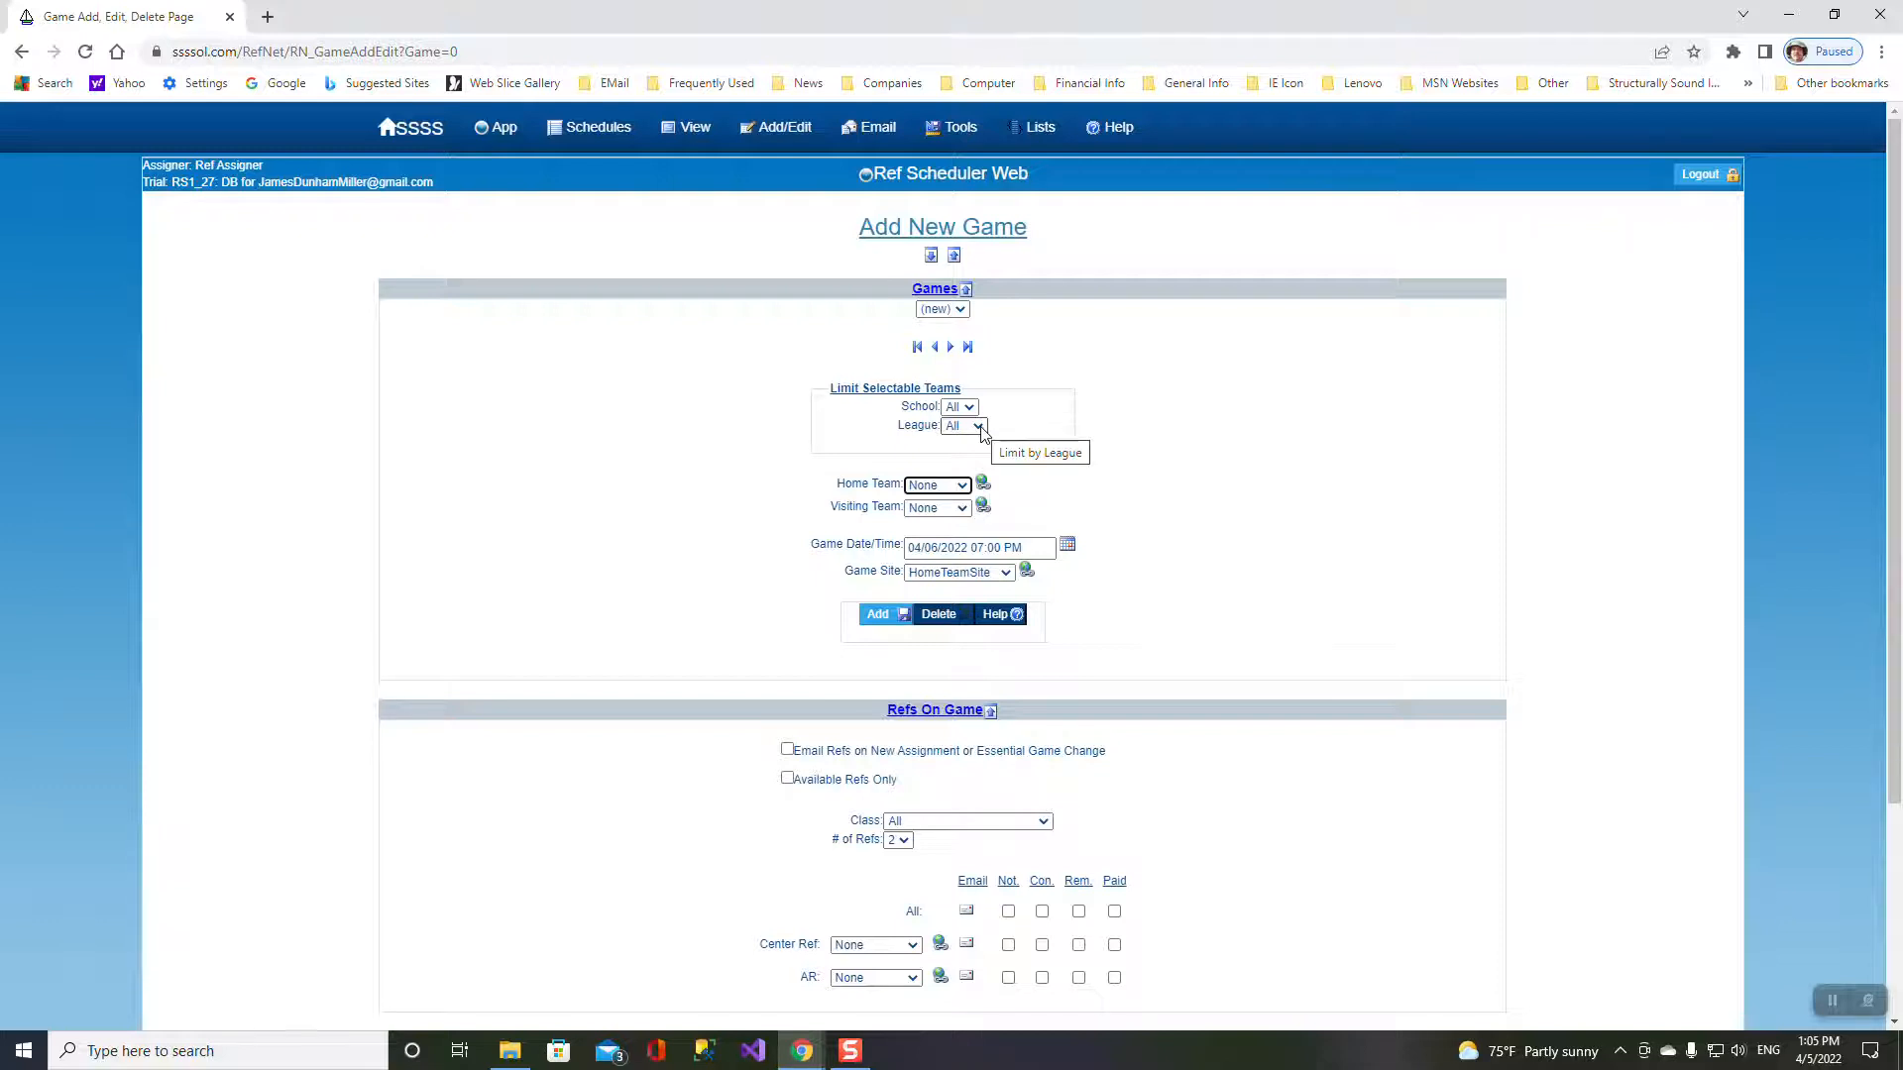
pyautogui.click(979, 429)
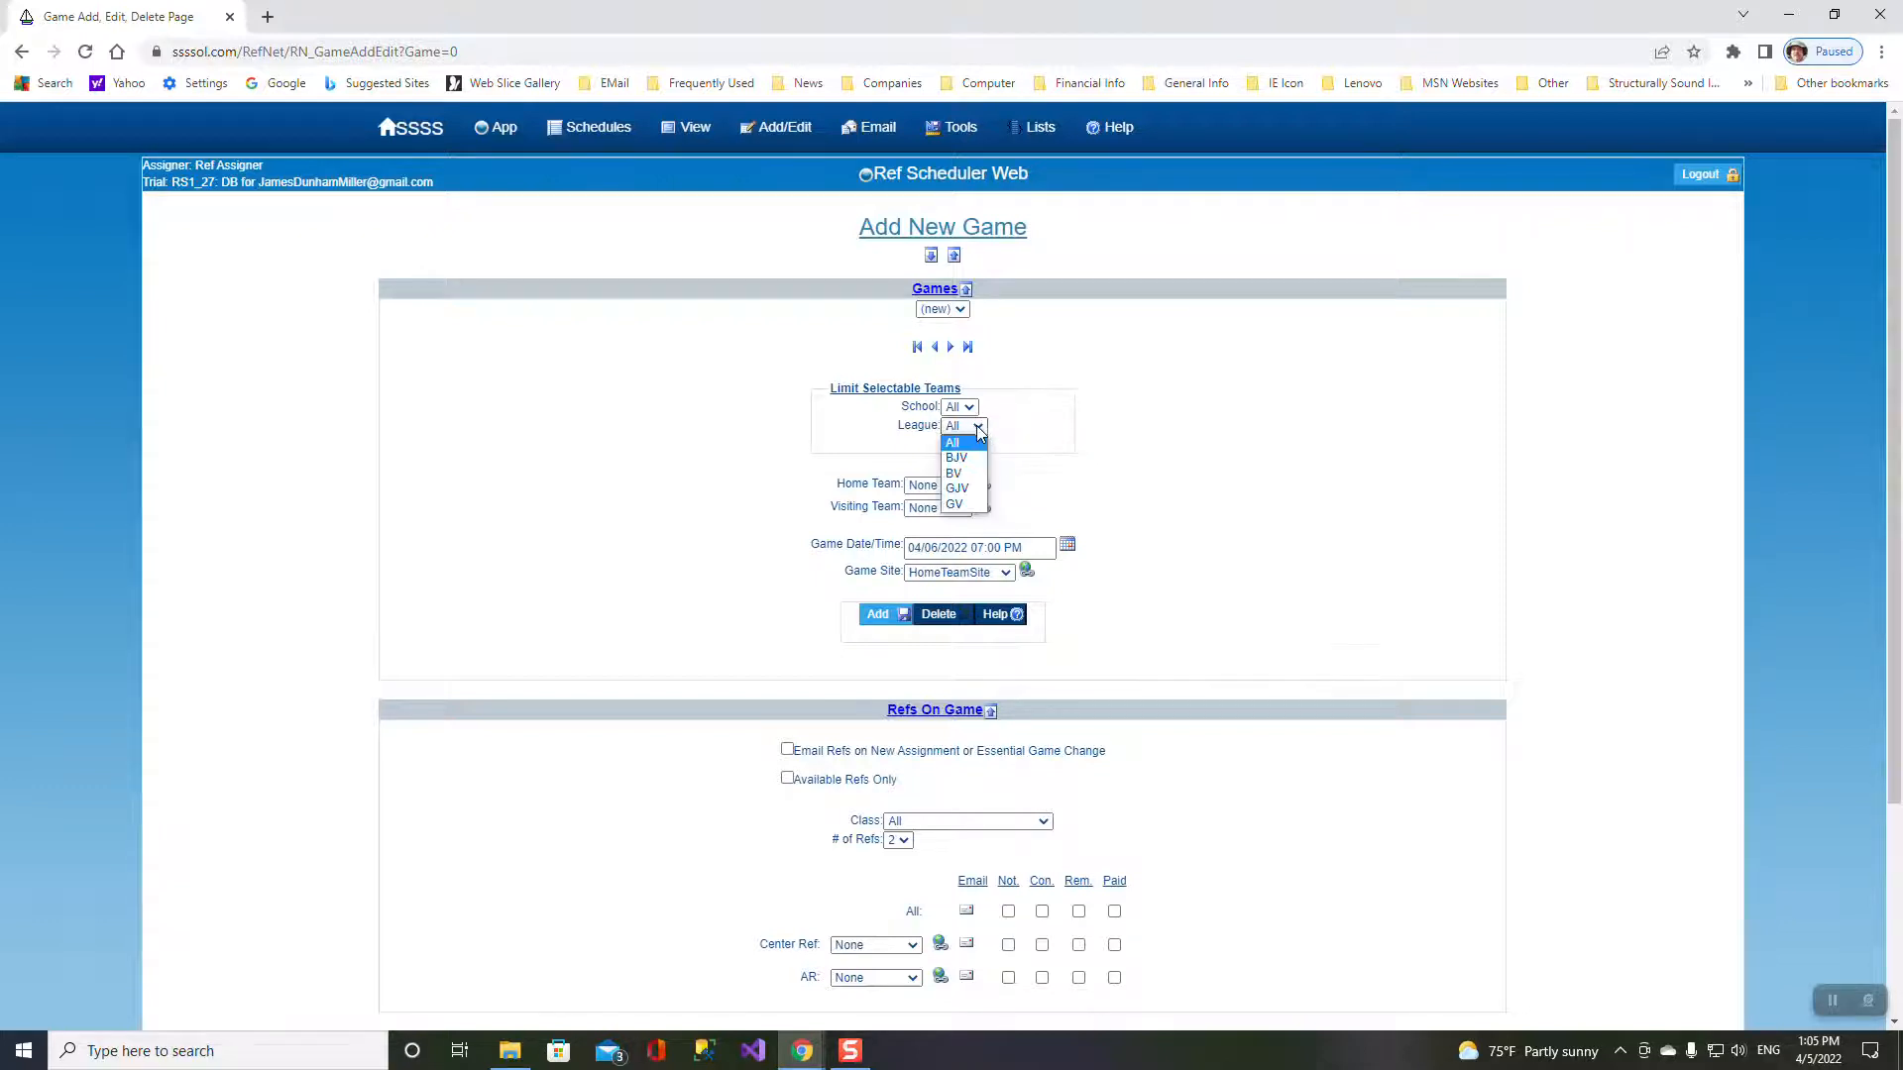
pyautogui.click(958, 505)
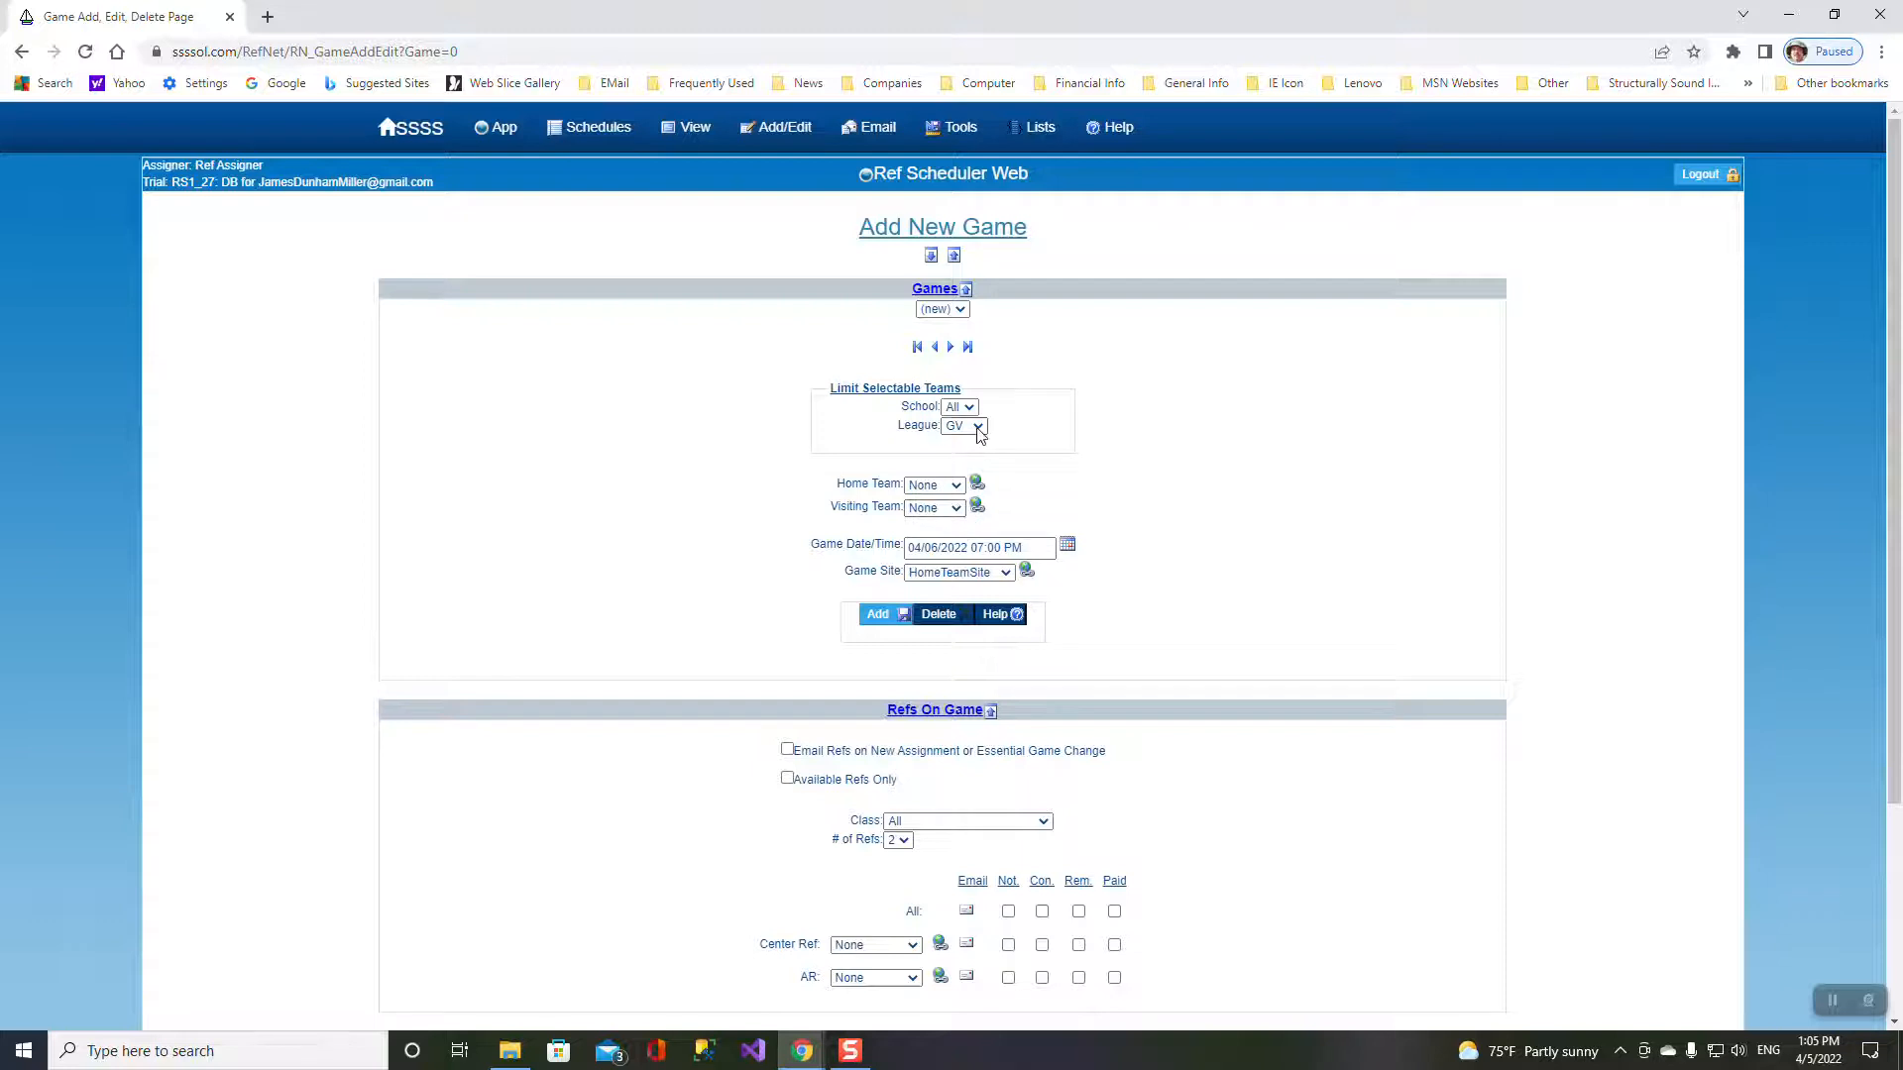
pyautogui.click(955, 485)
pyautogui.click(945, 516)
pyautogui.click(941, 508)
pyautogui.click(941, 555)
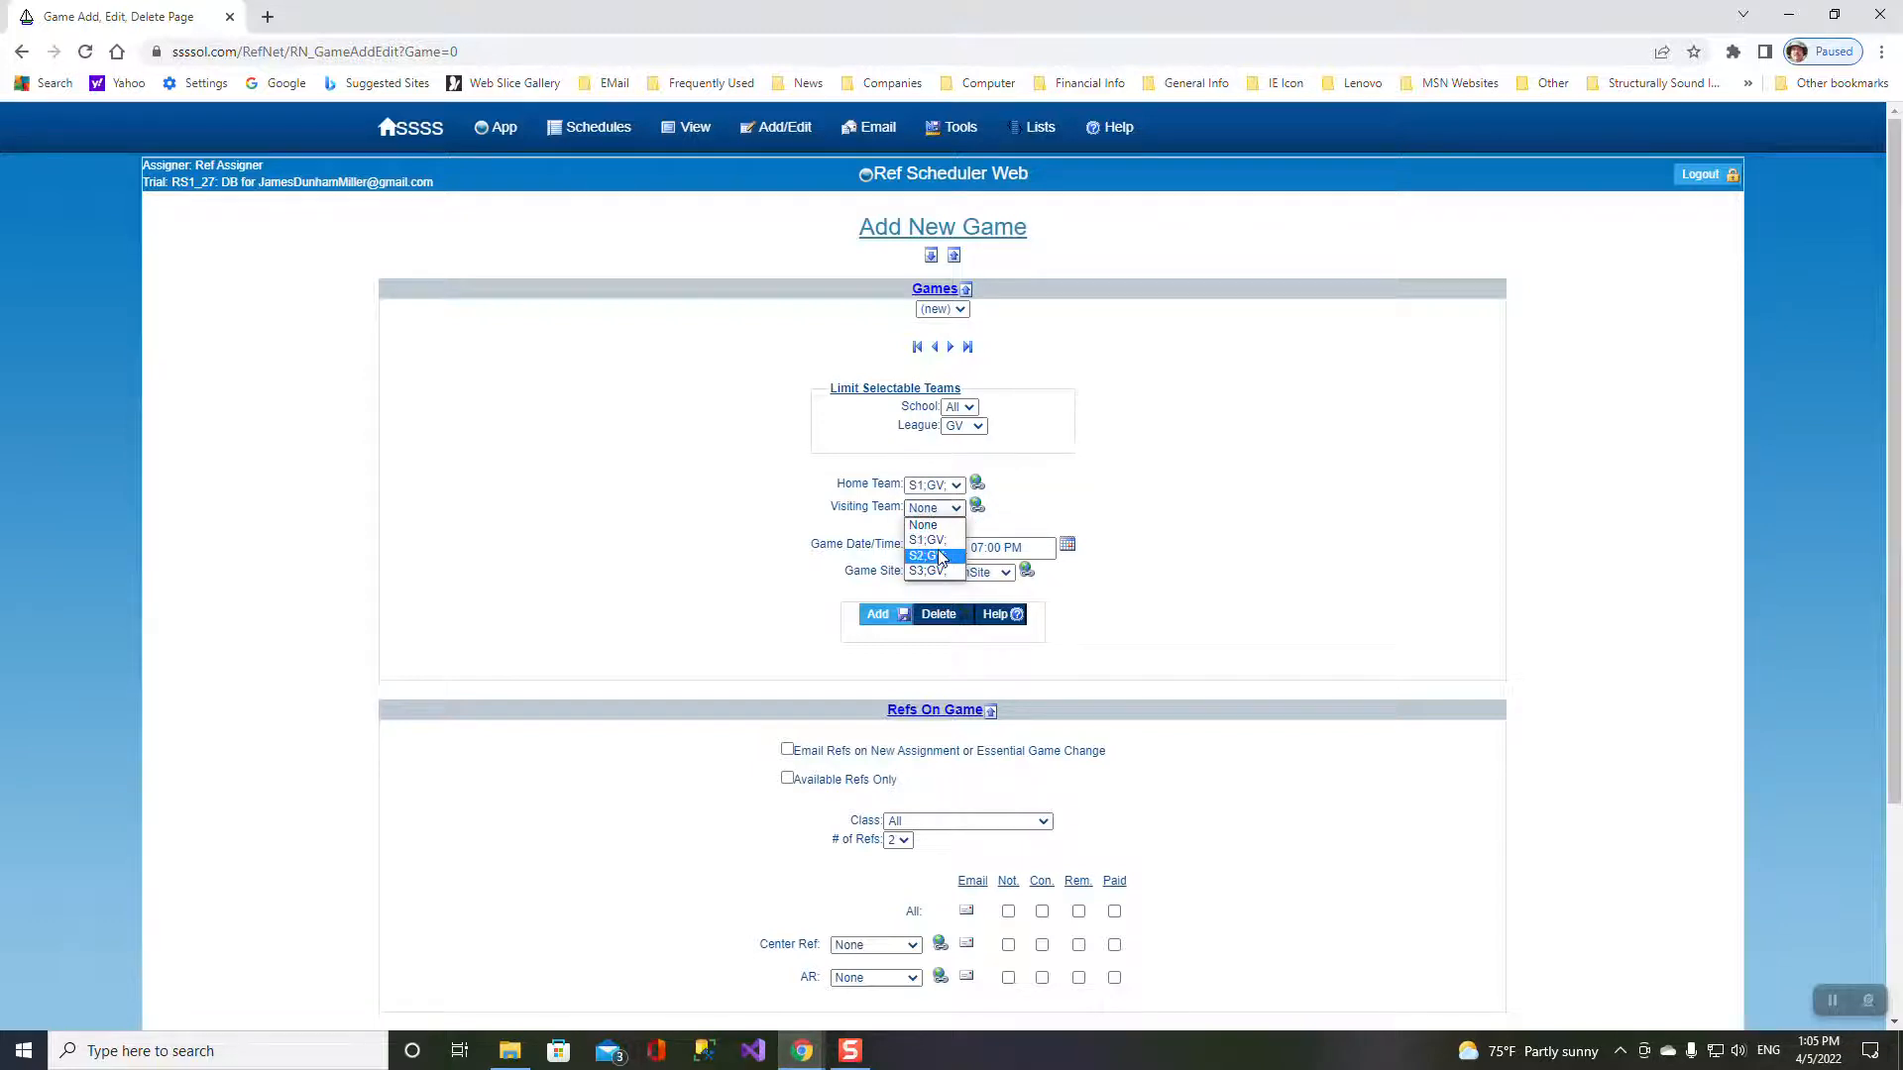
pyautogui.click(904, 609)
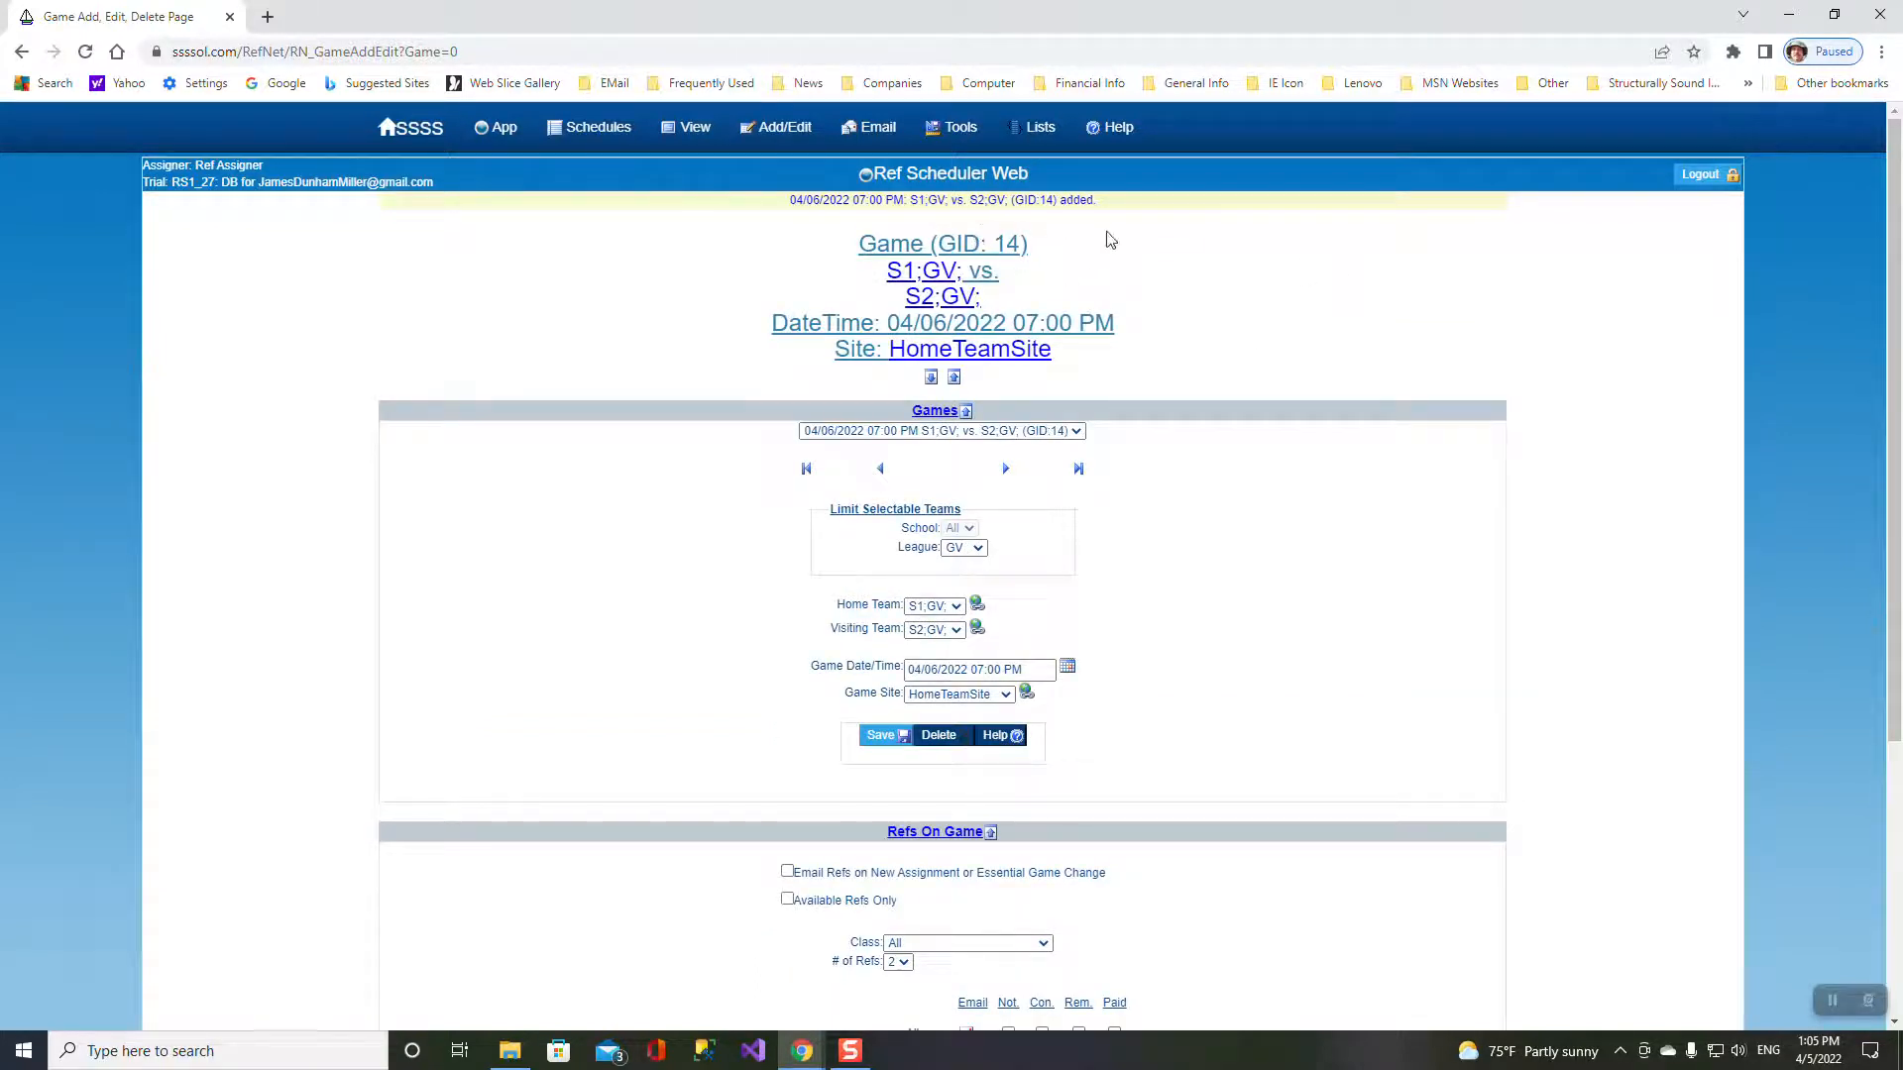
# - Delete the trial game GID 14, confirming the deletion
pyautogui.click(957, 127)
pyautogui.click(938, 737)
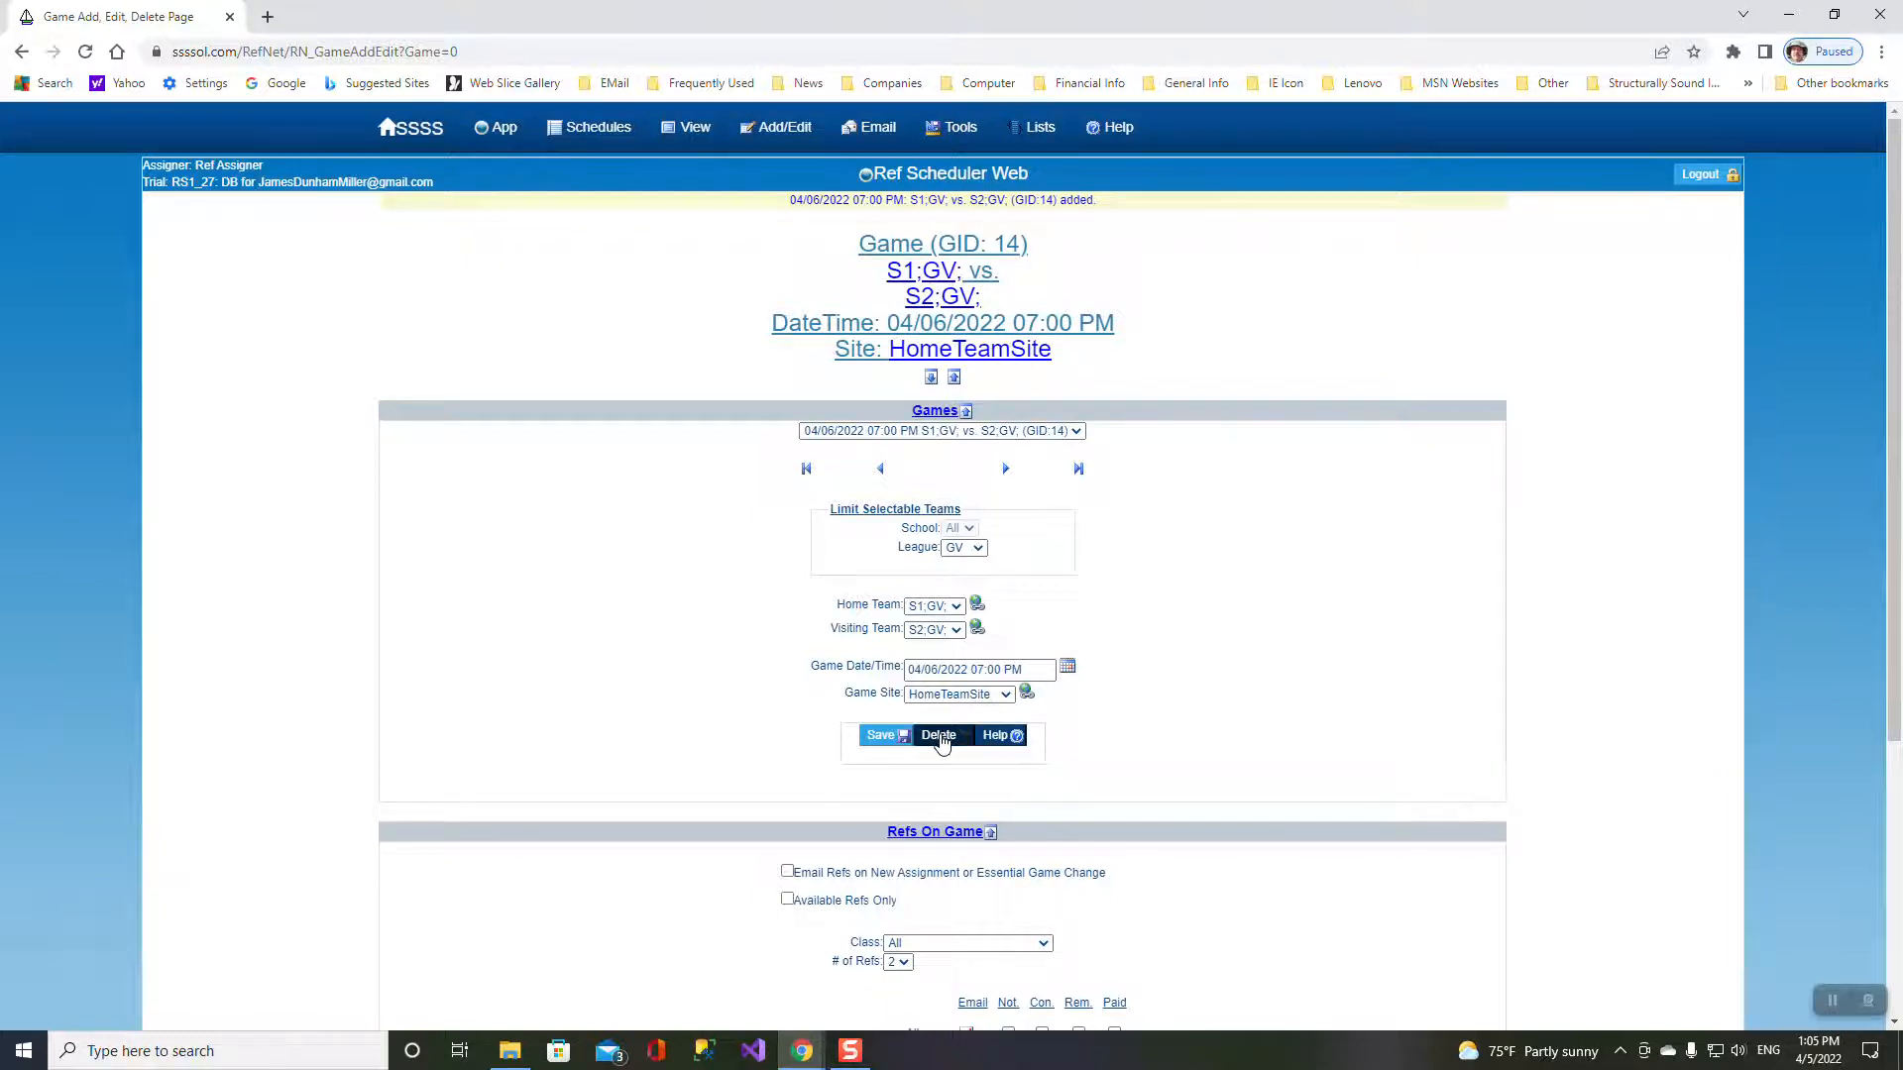
pyautogui.click(1084, 206)
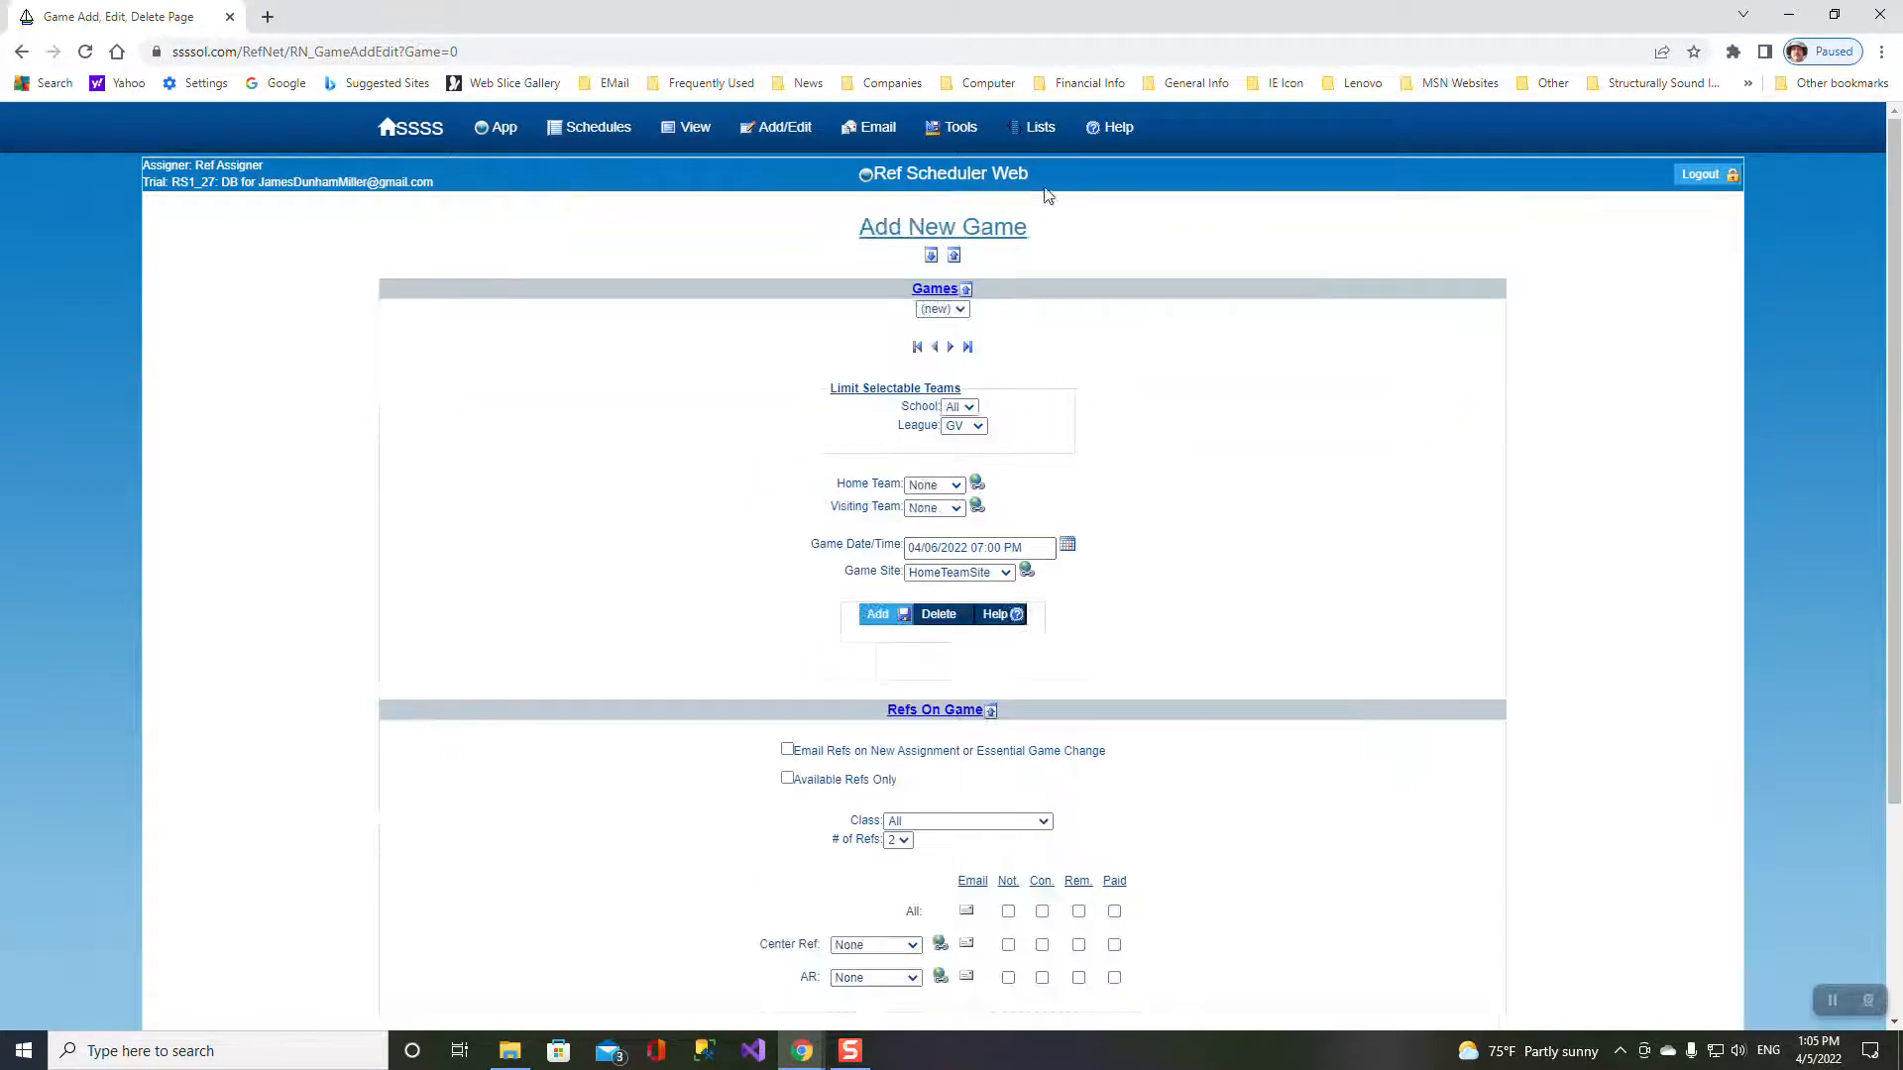
pyautogui.click(956, 127)
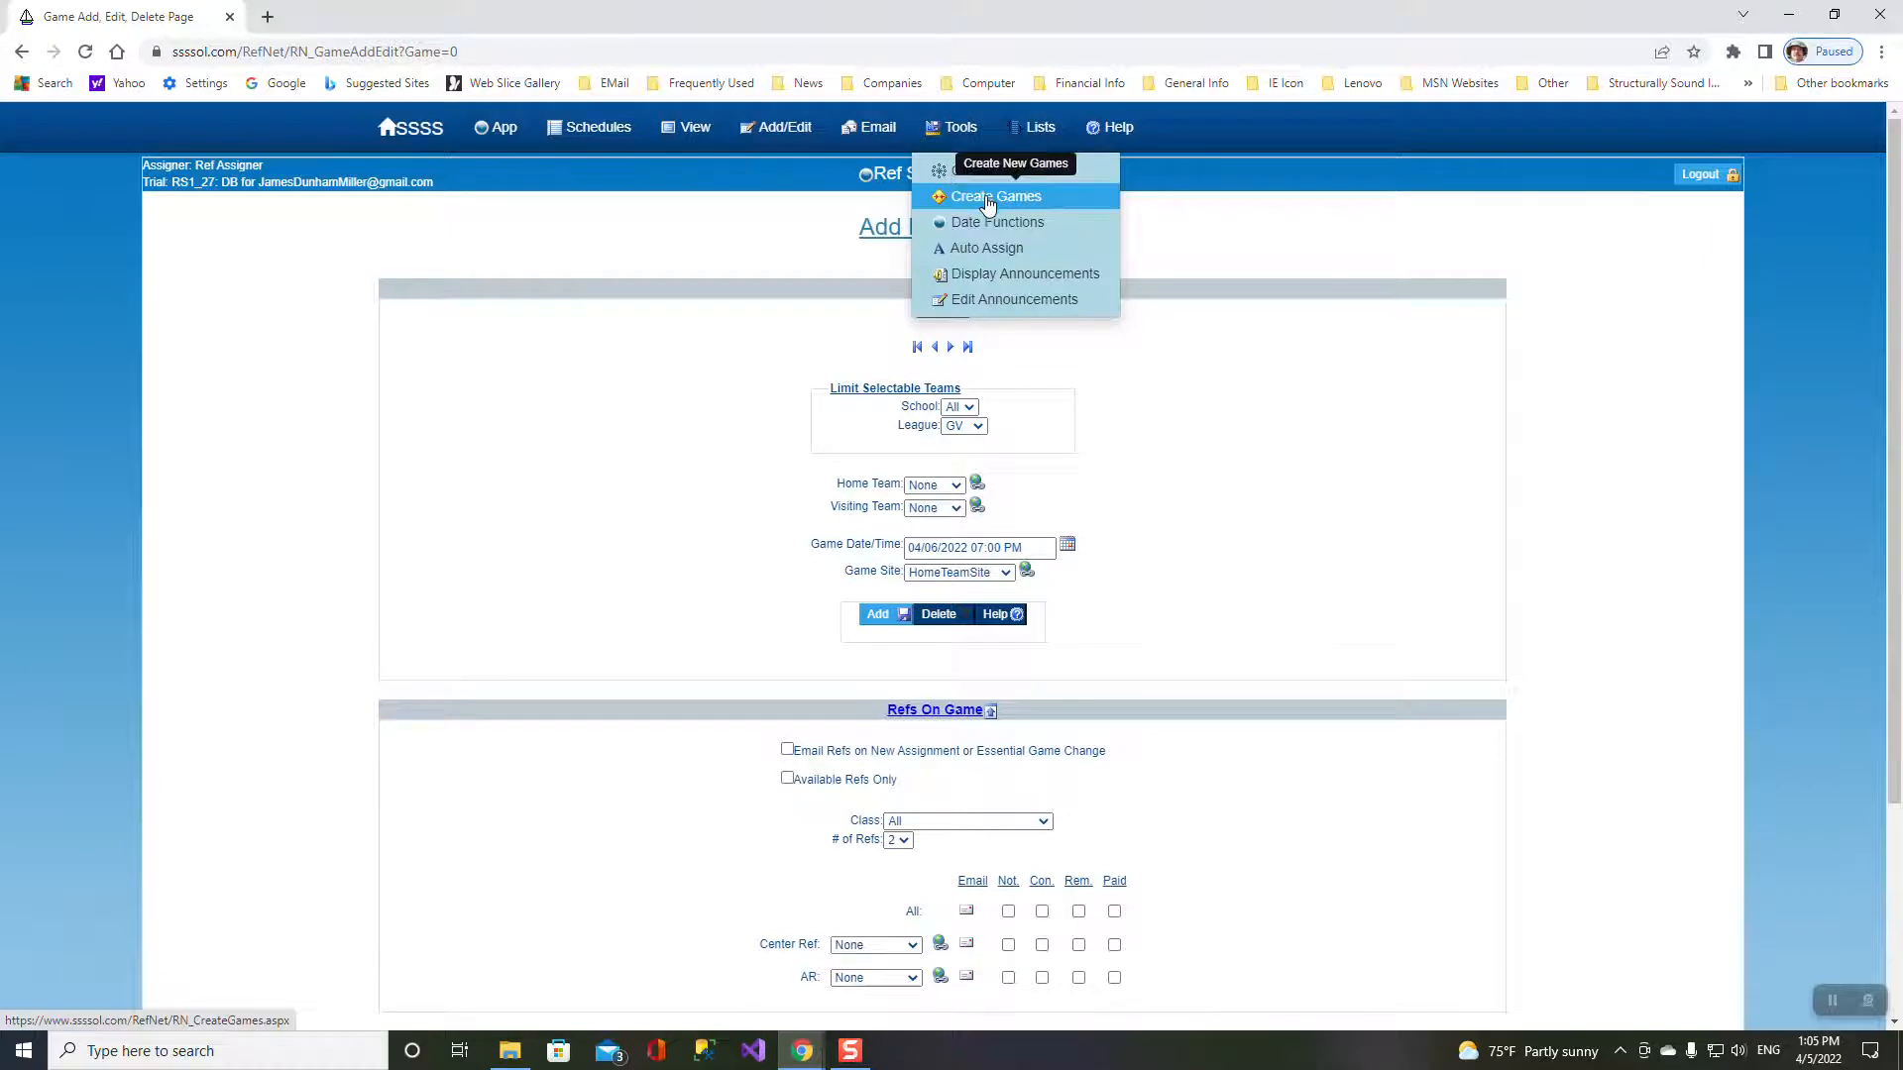
# - Open the Create Games page from the Tools menu
pyautogui.click(986, 198)
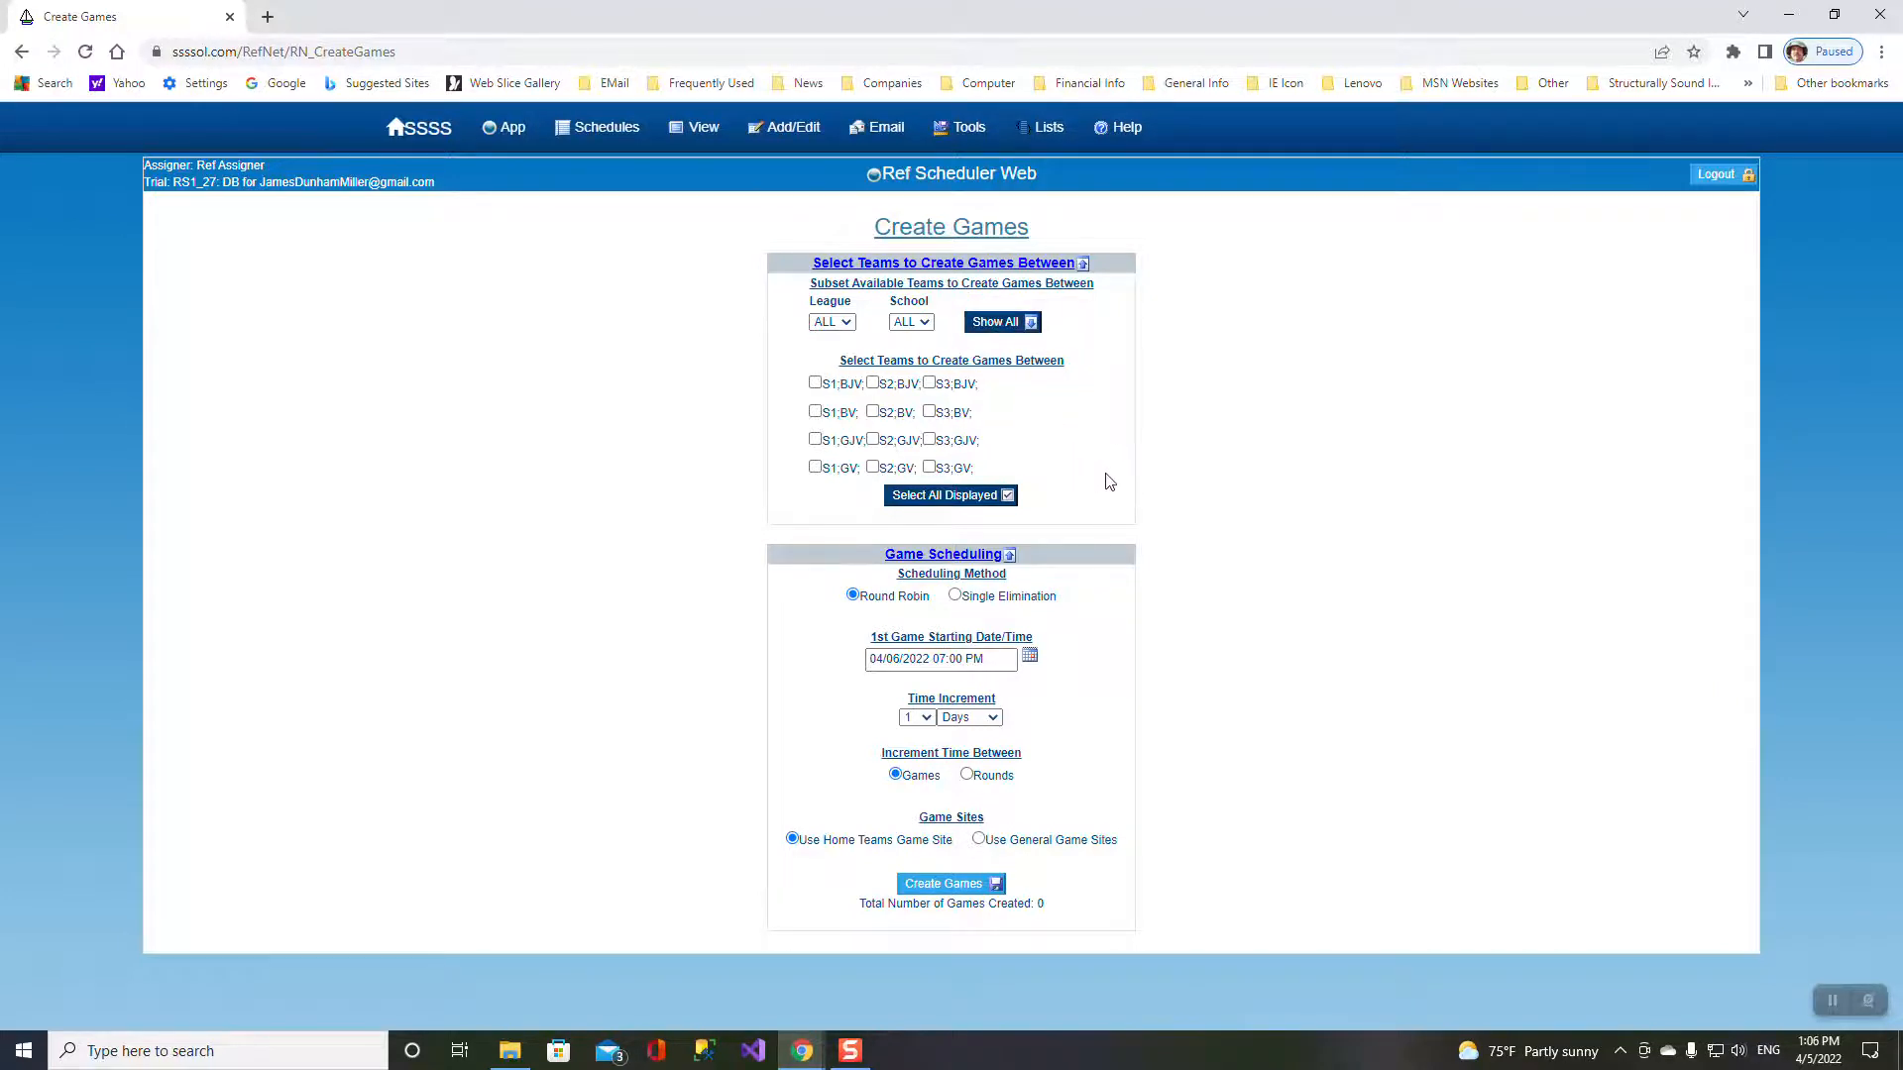
# - Filter teams to league GV and select S1;GV, S2;GV and S3;GV
pyautogui.click(844, 324)
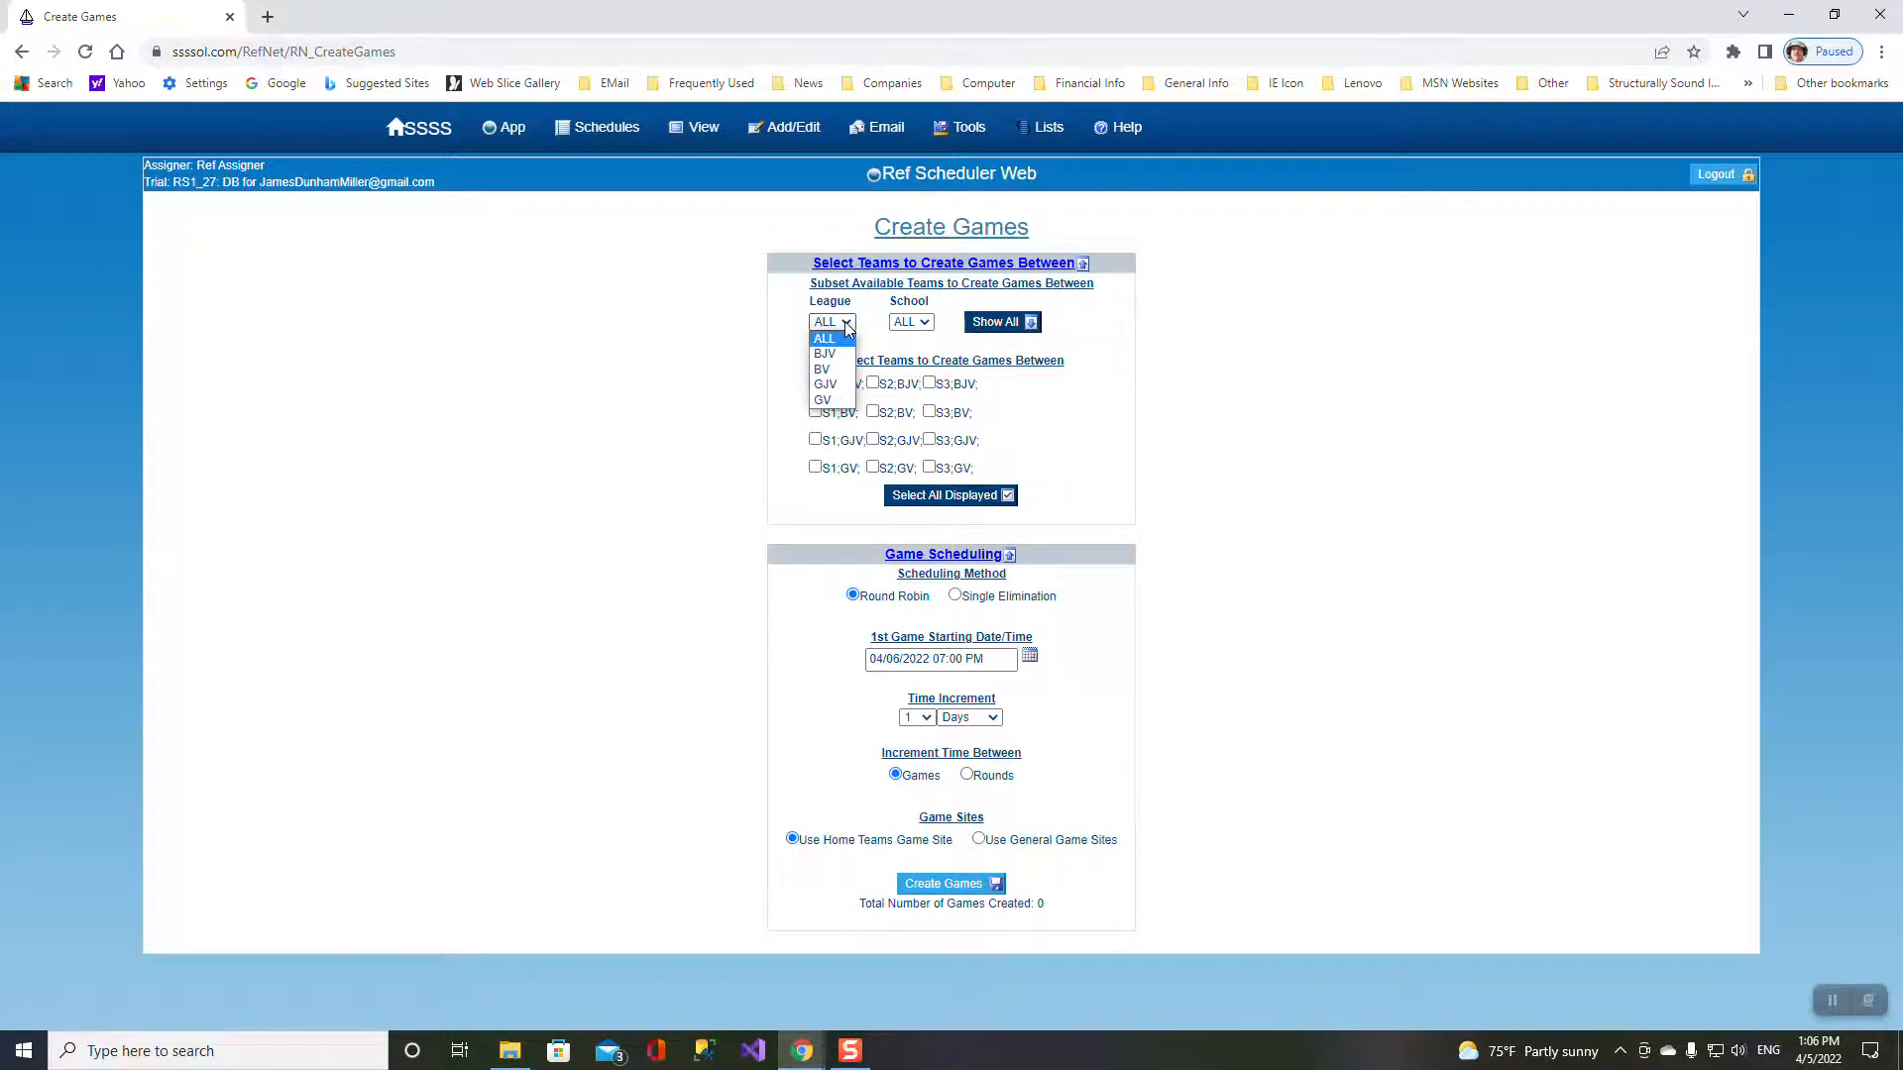
pyautogui.click(829, 400)
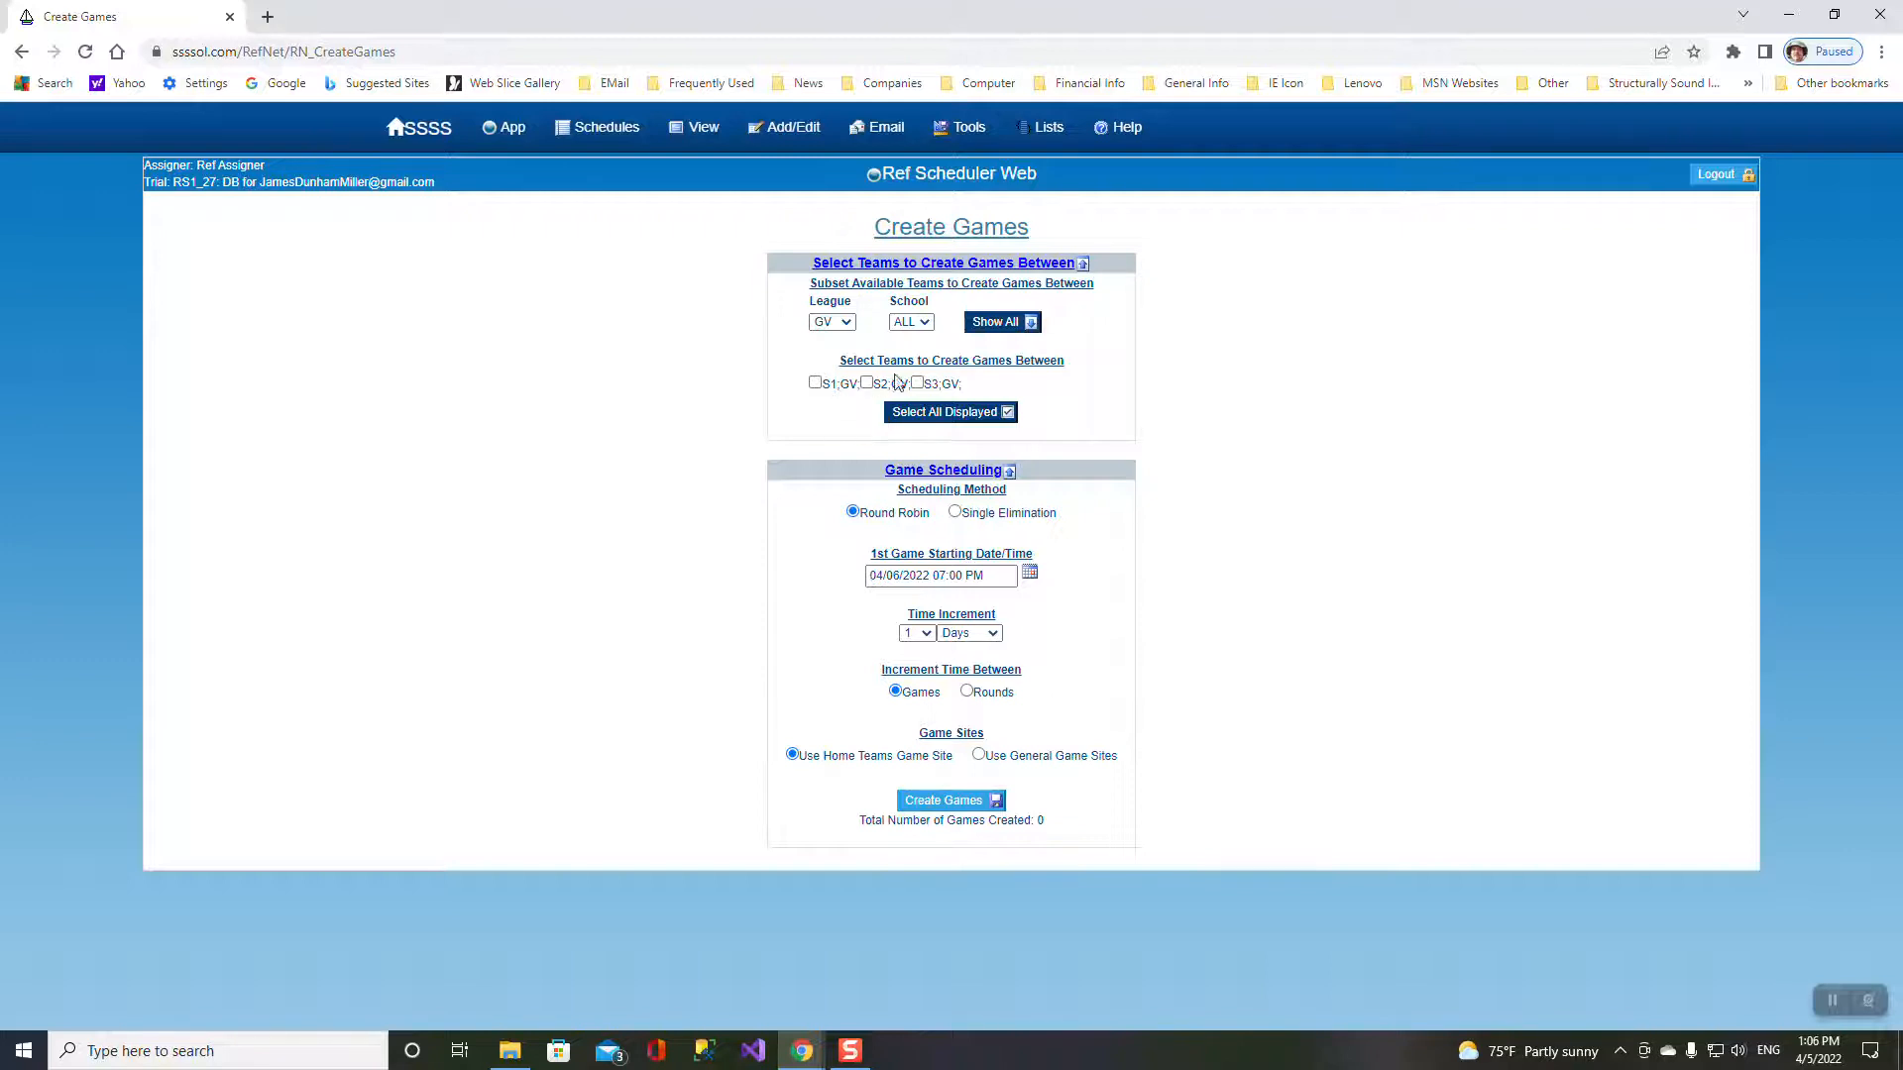
pyautogui.click(947, 410)
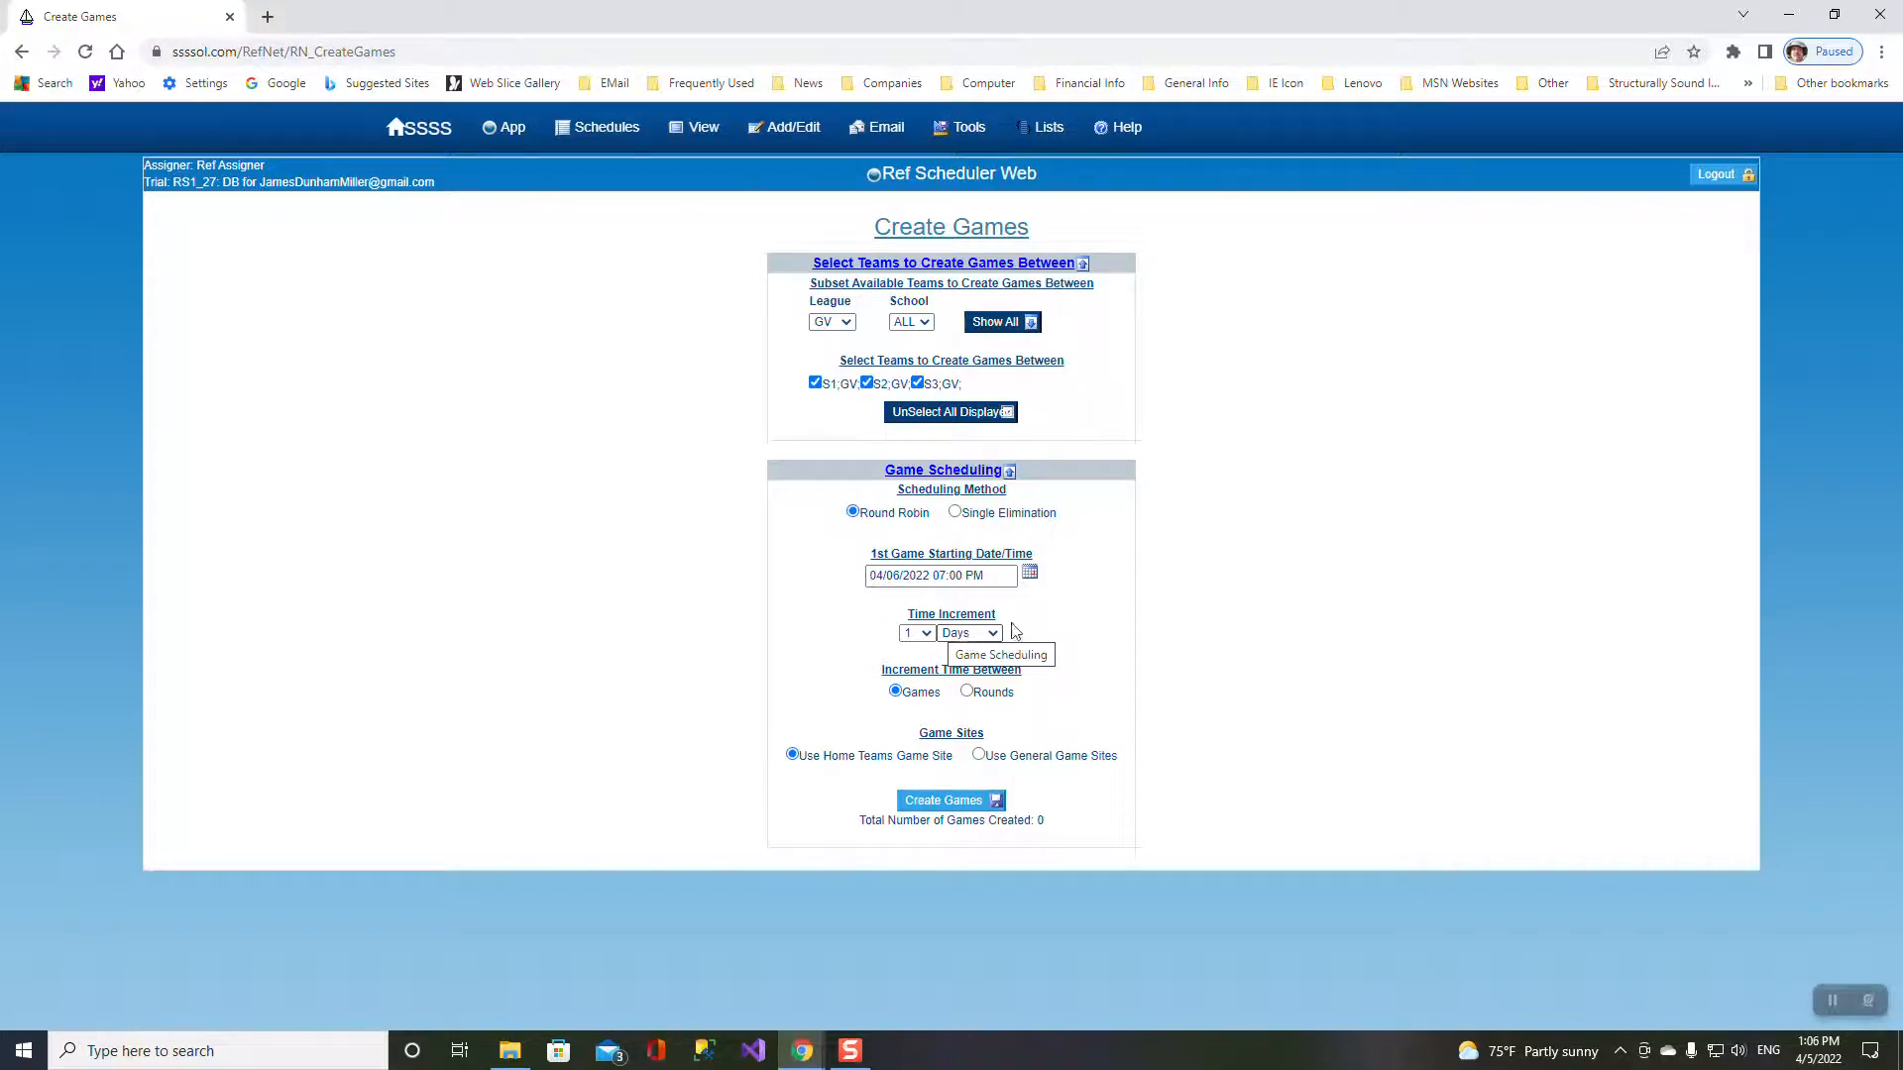
# - Create 3 round-robin GV games with 1-day increment at home team sites from 04/06/2022 07:00 PM
pyautogui.moveTo(1018, 136)
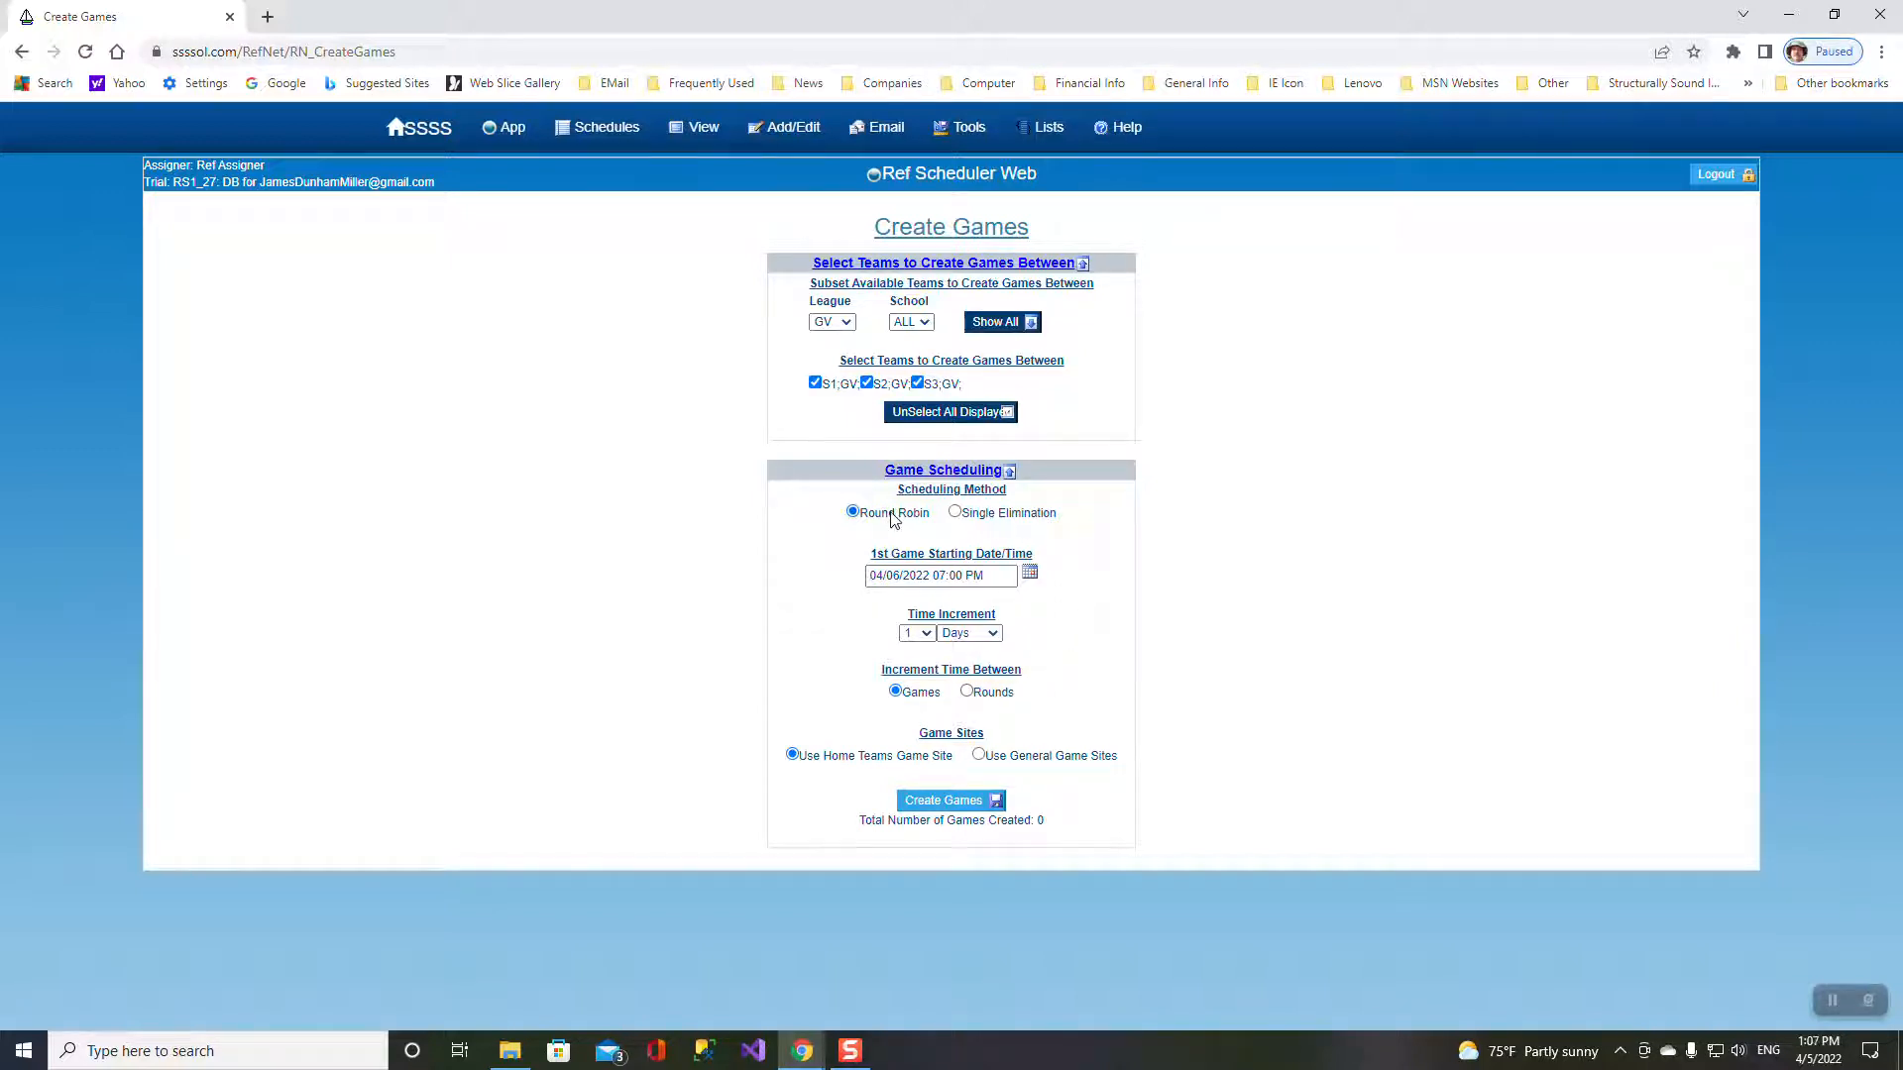
pyautogui.moveTo(892, 517)
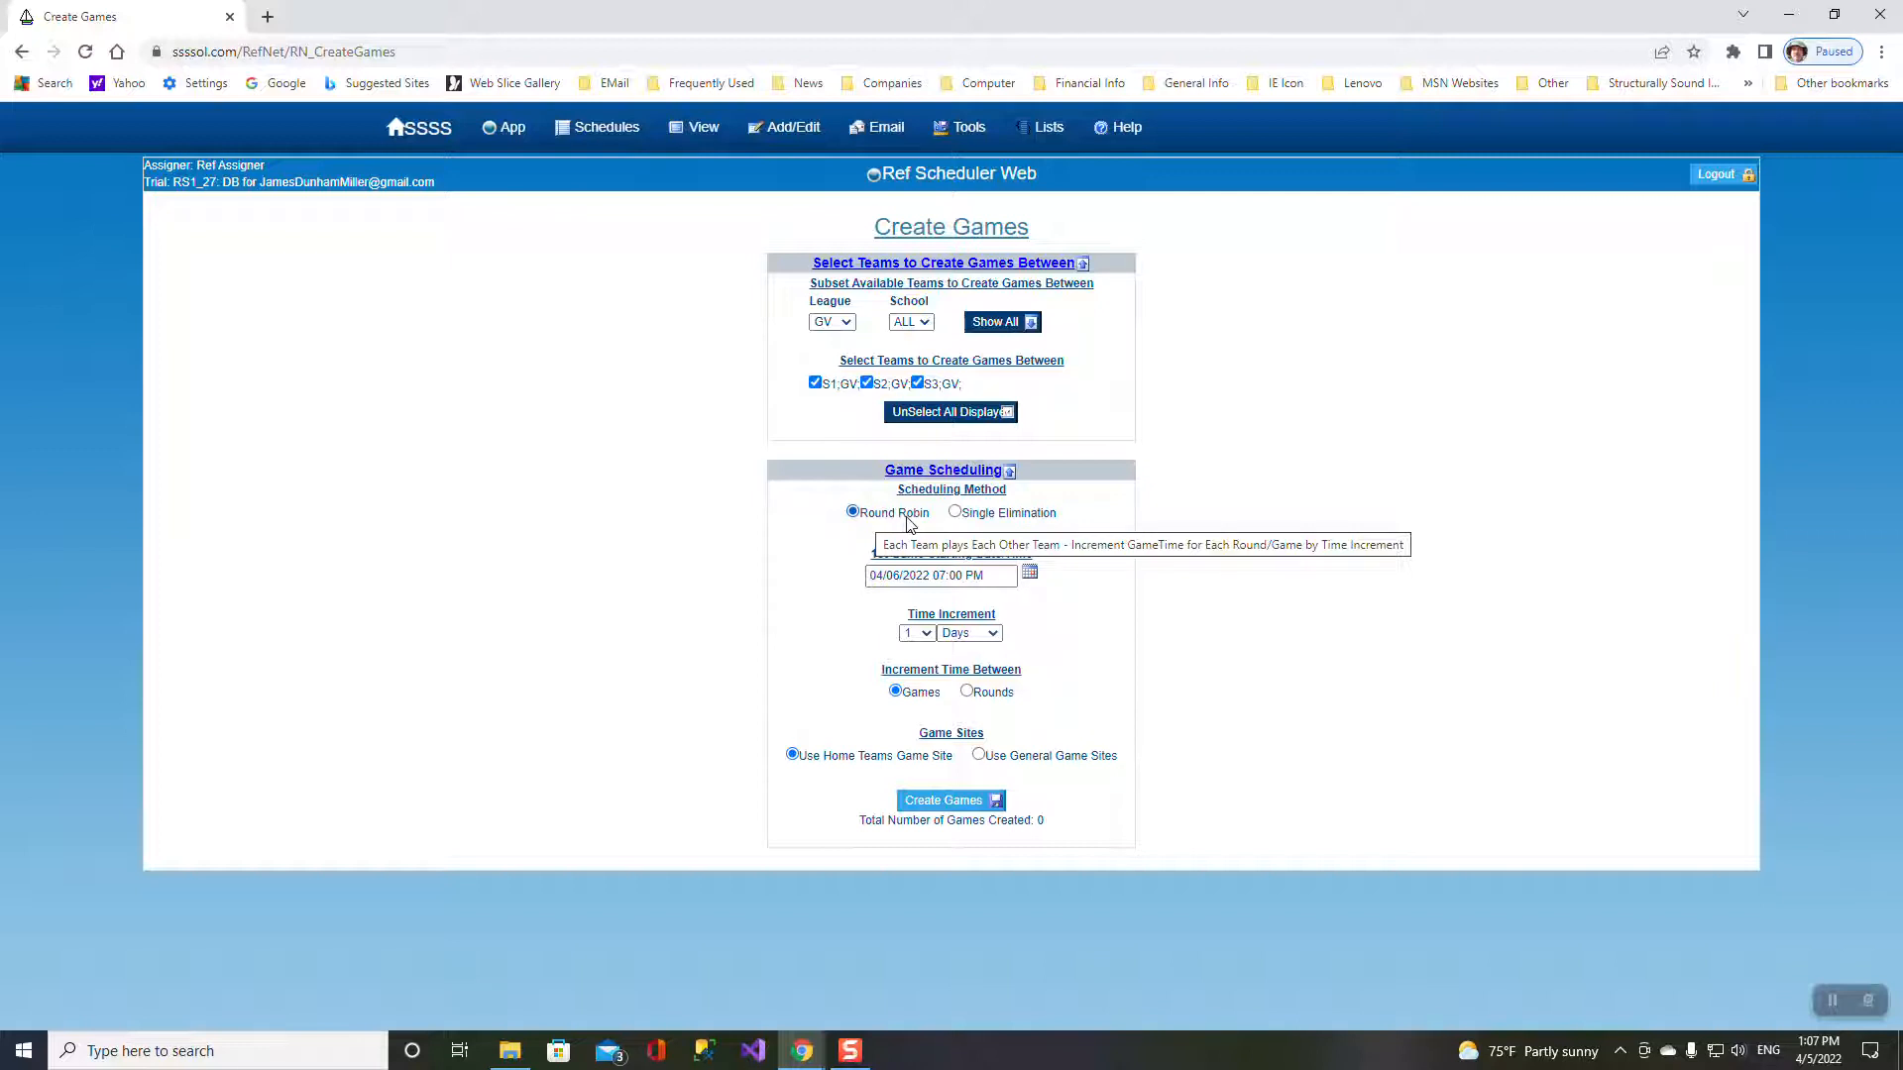
pyautogui.moveTo(967, 520)
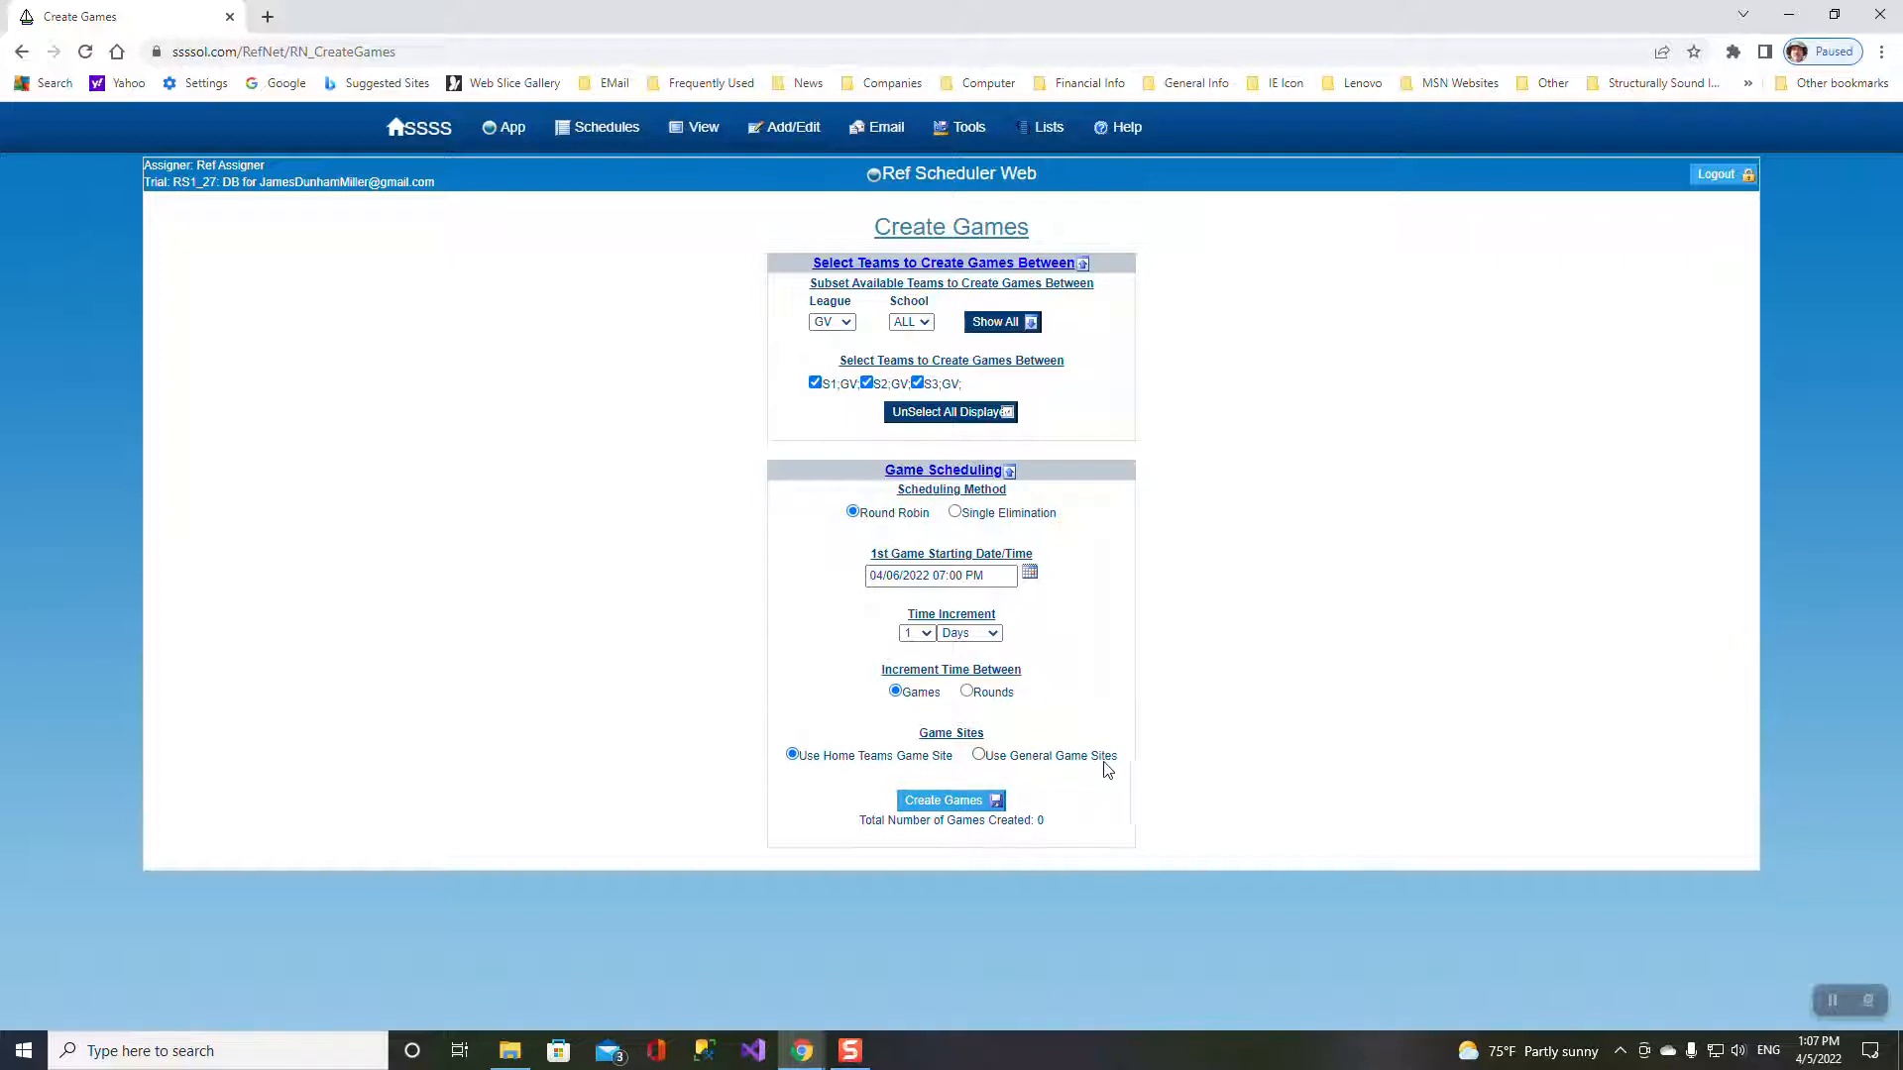
pyautogui.click(947, 802)
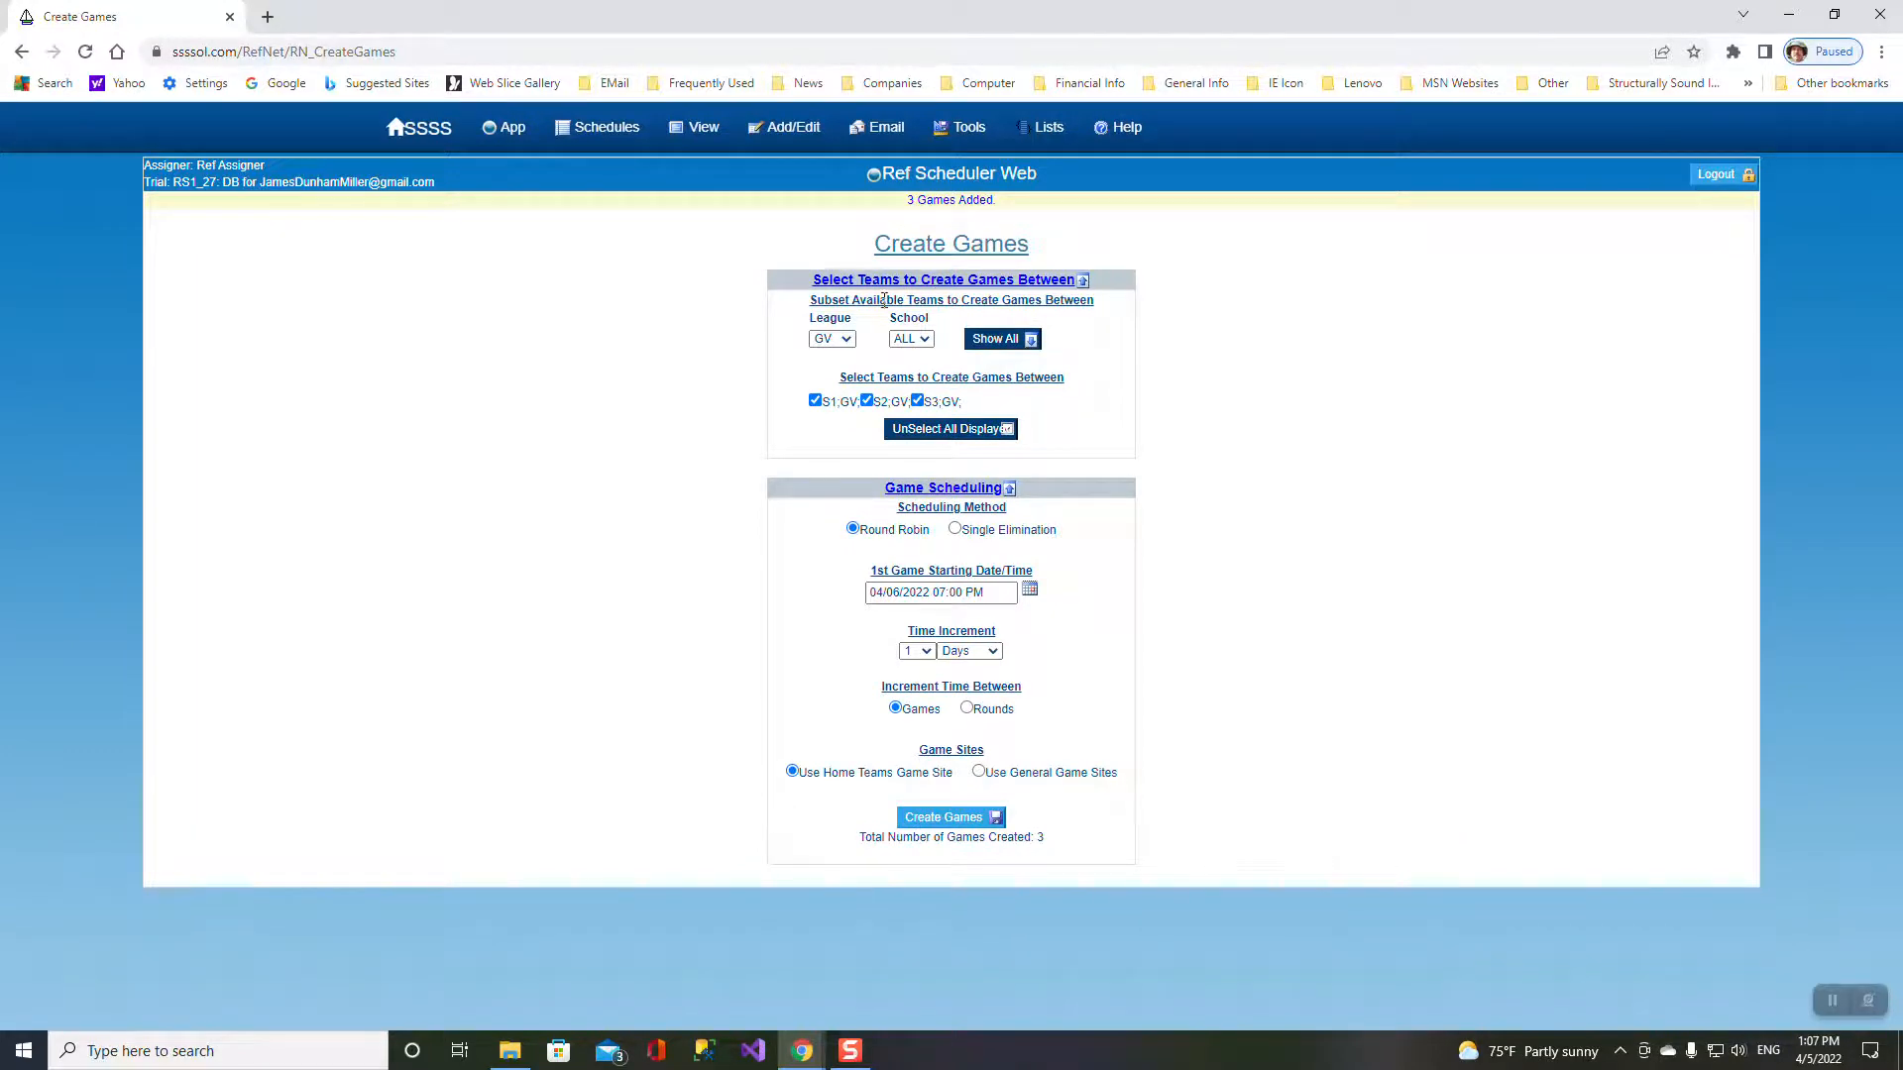
# - Create three round-robin BV games for all BV teams starting at 05:00 PM
pyautogui.click(847, 341)
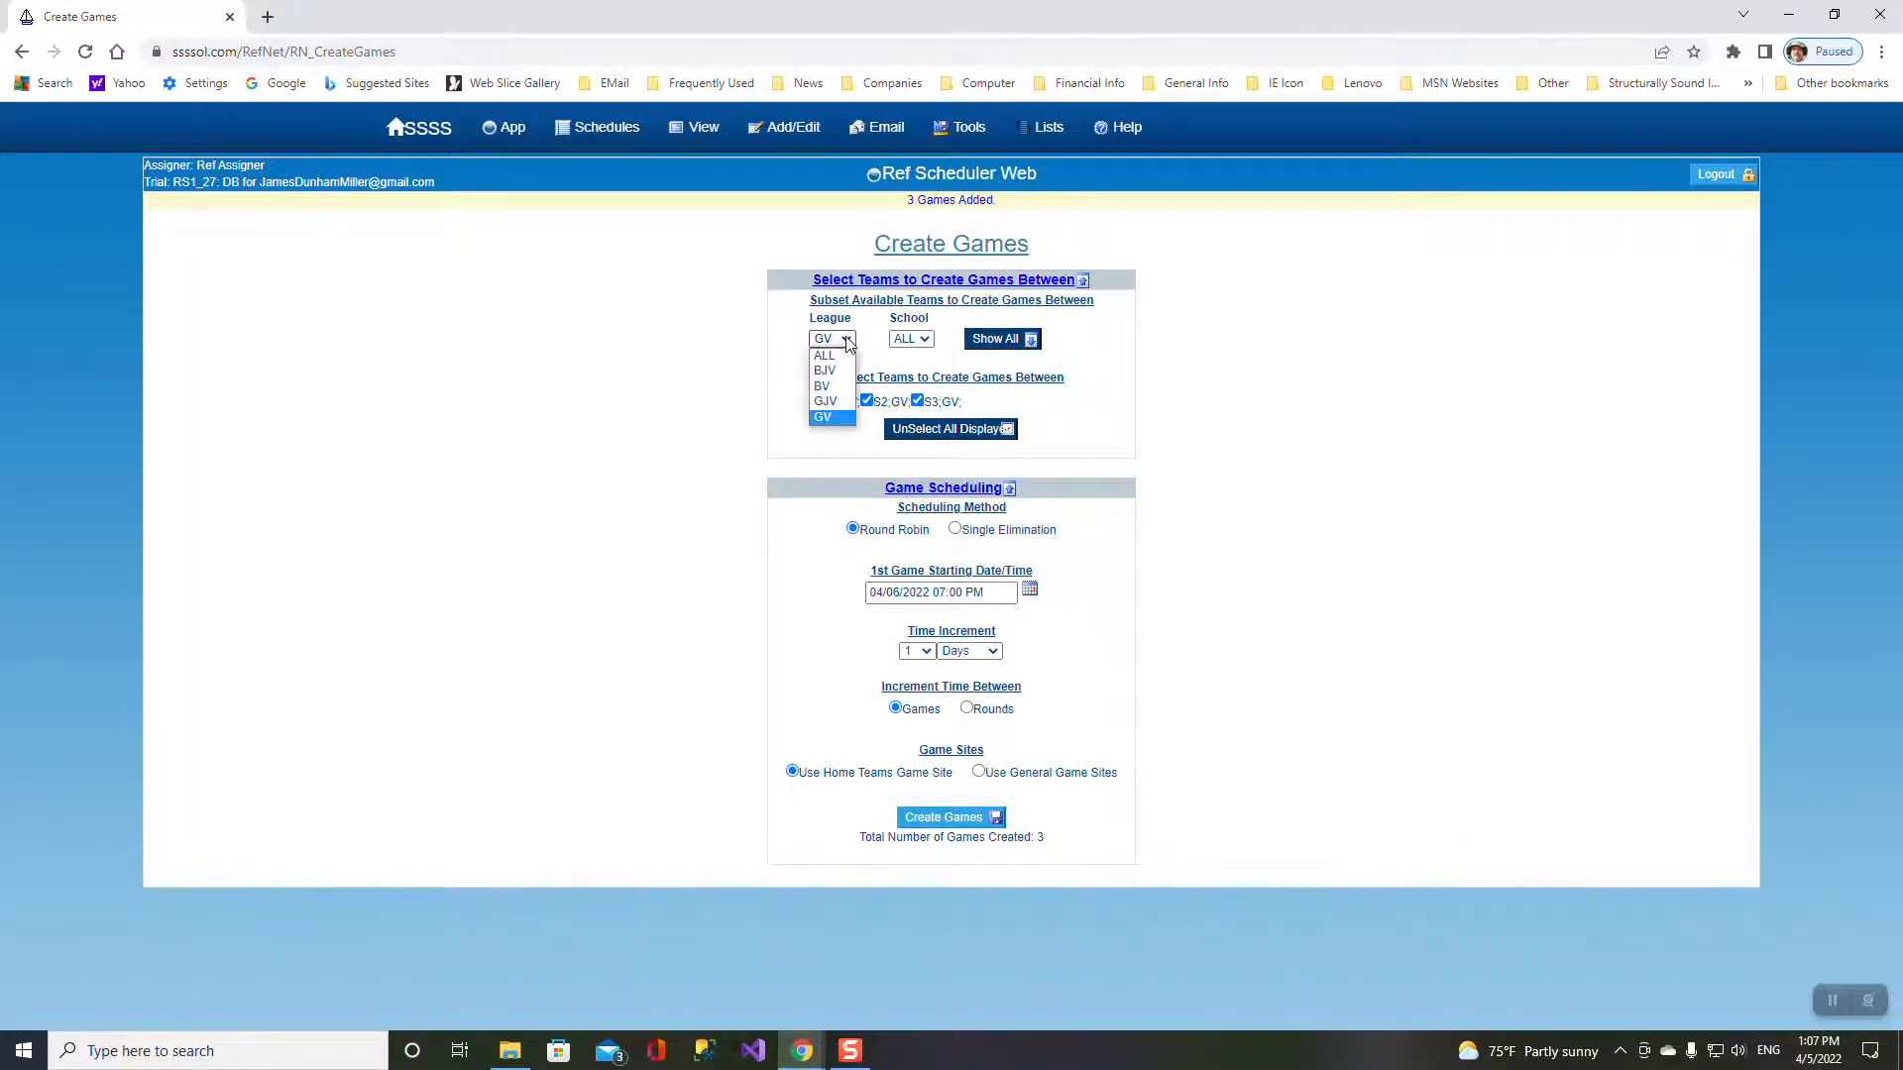
pyautogui.click(833, 388)
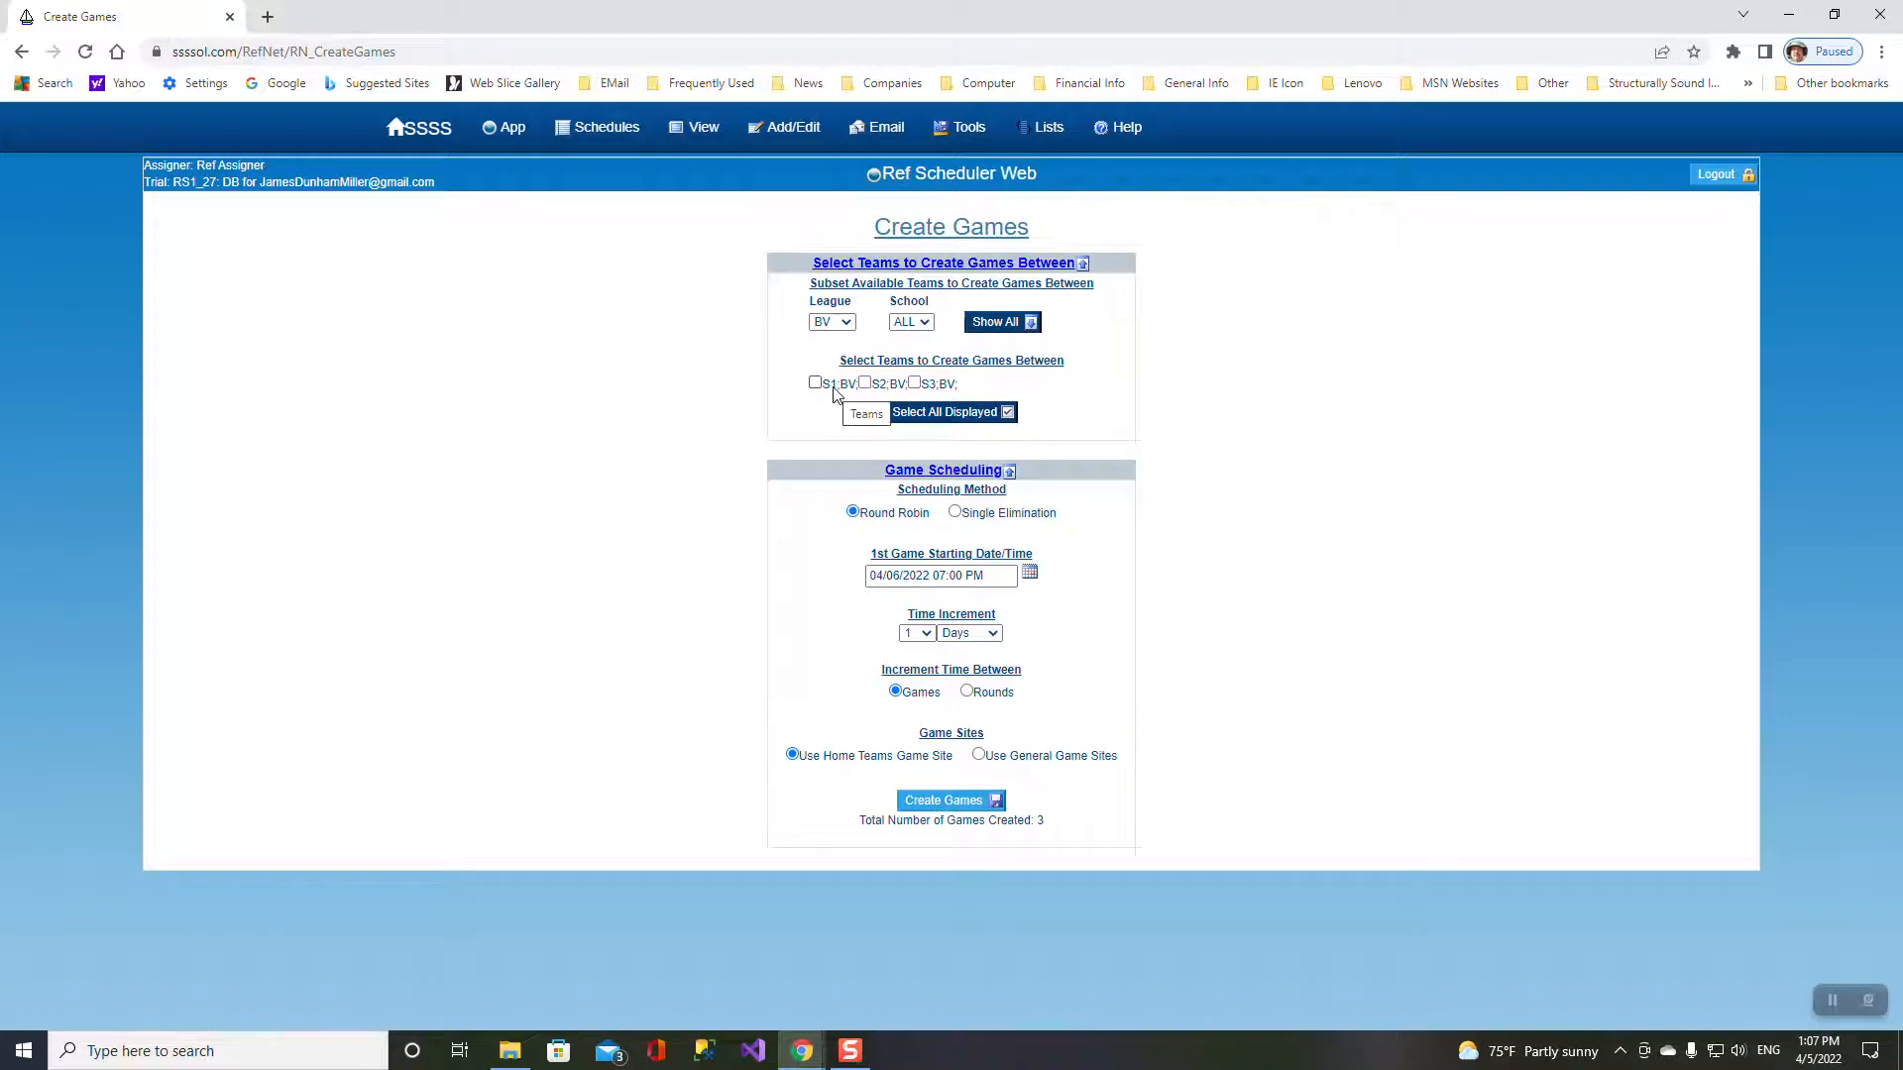
pyautogui.click(935, 412)
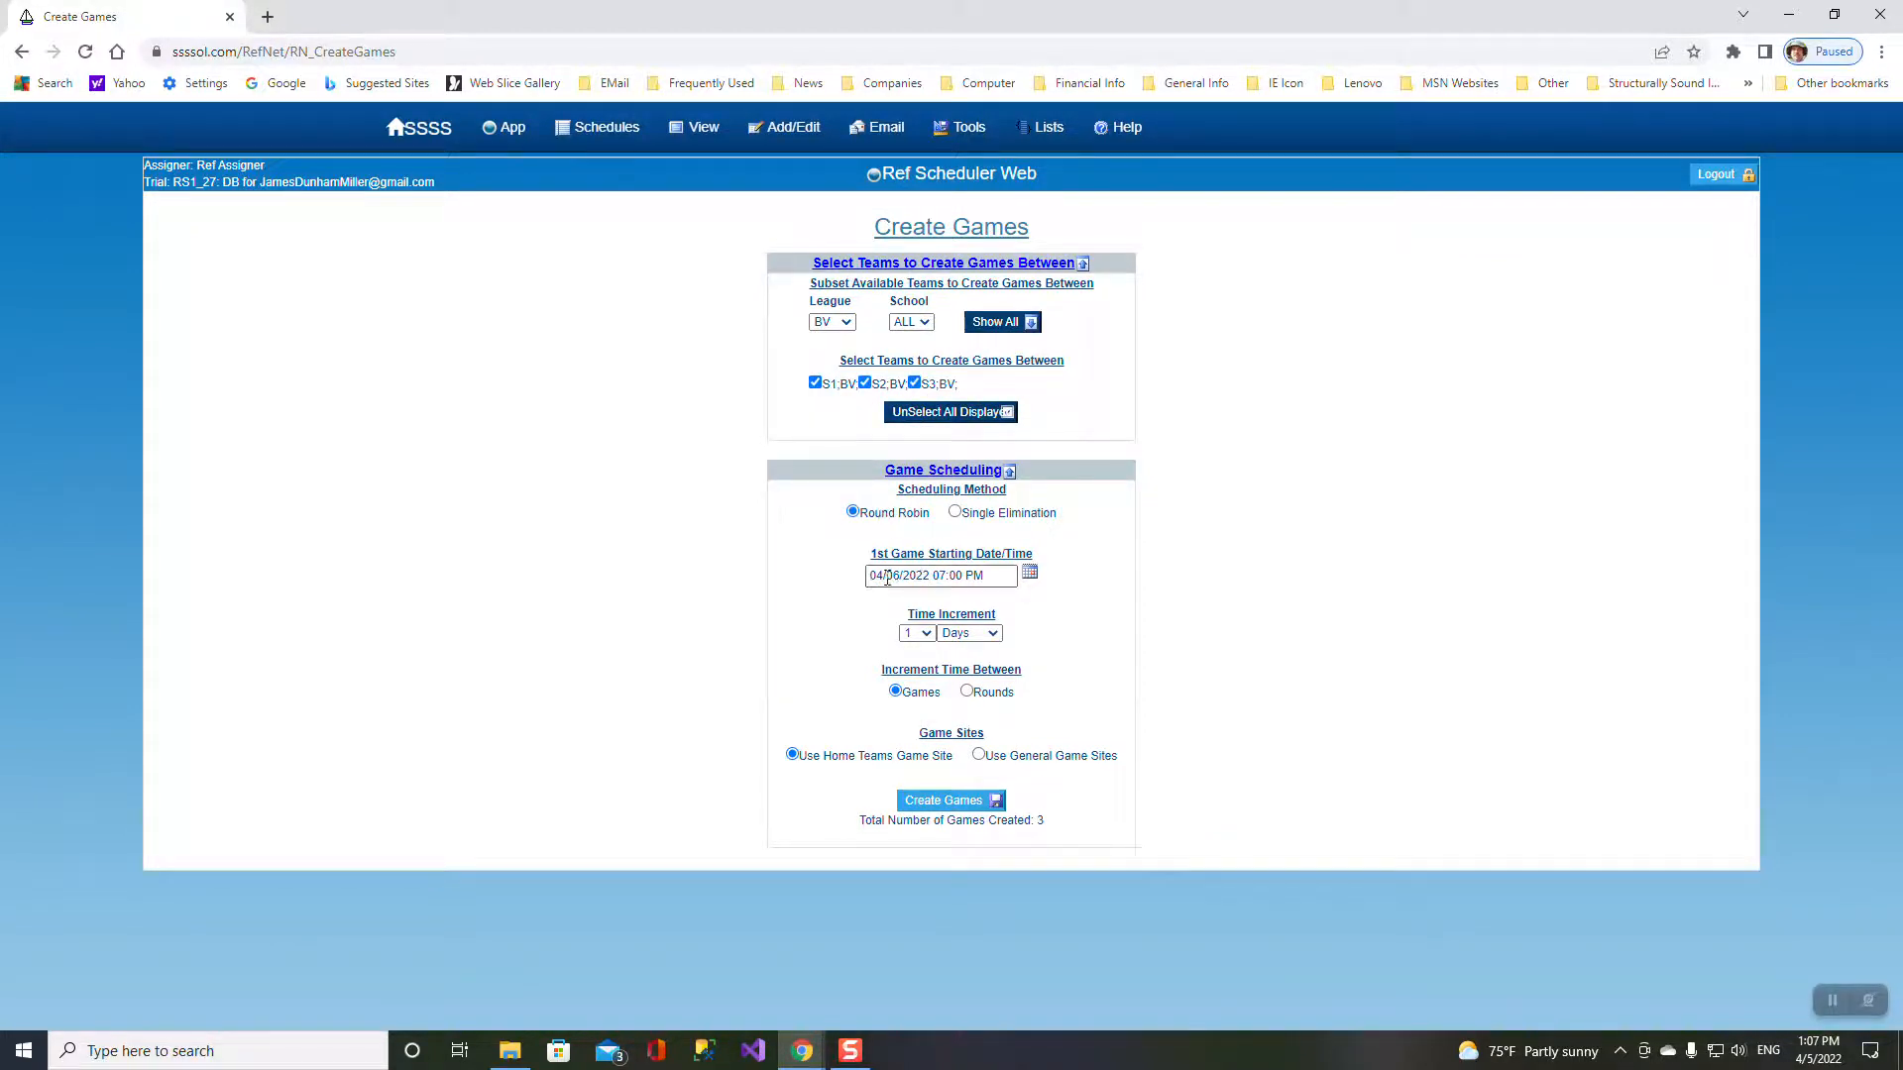
pyautogui.click(946, 574)
pyautogui.write('5')
pyautogui.click(948, 803)
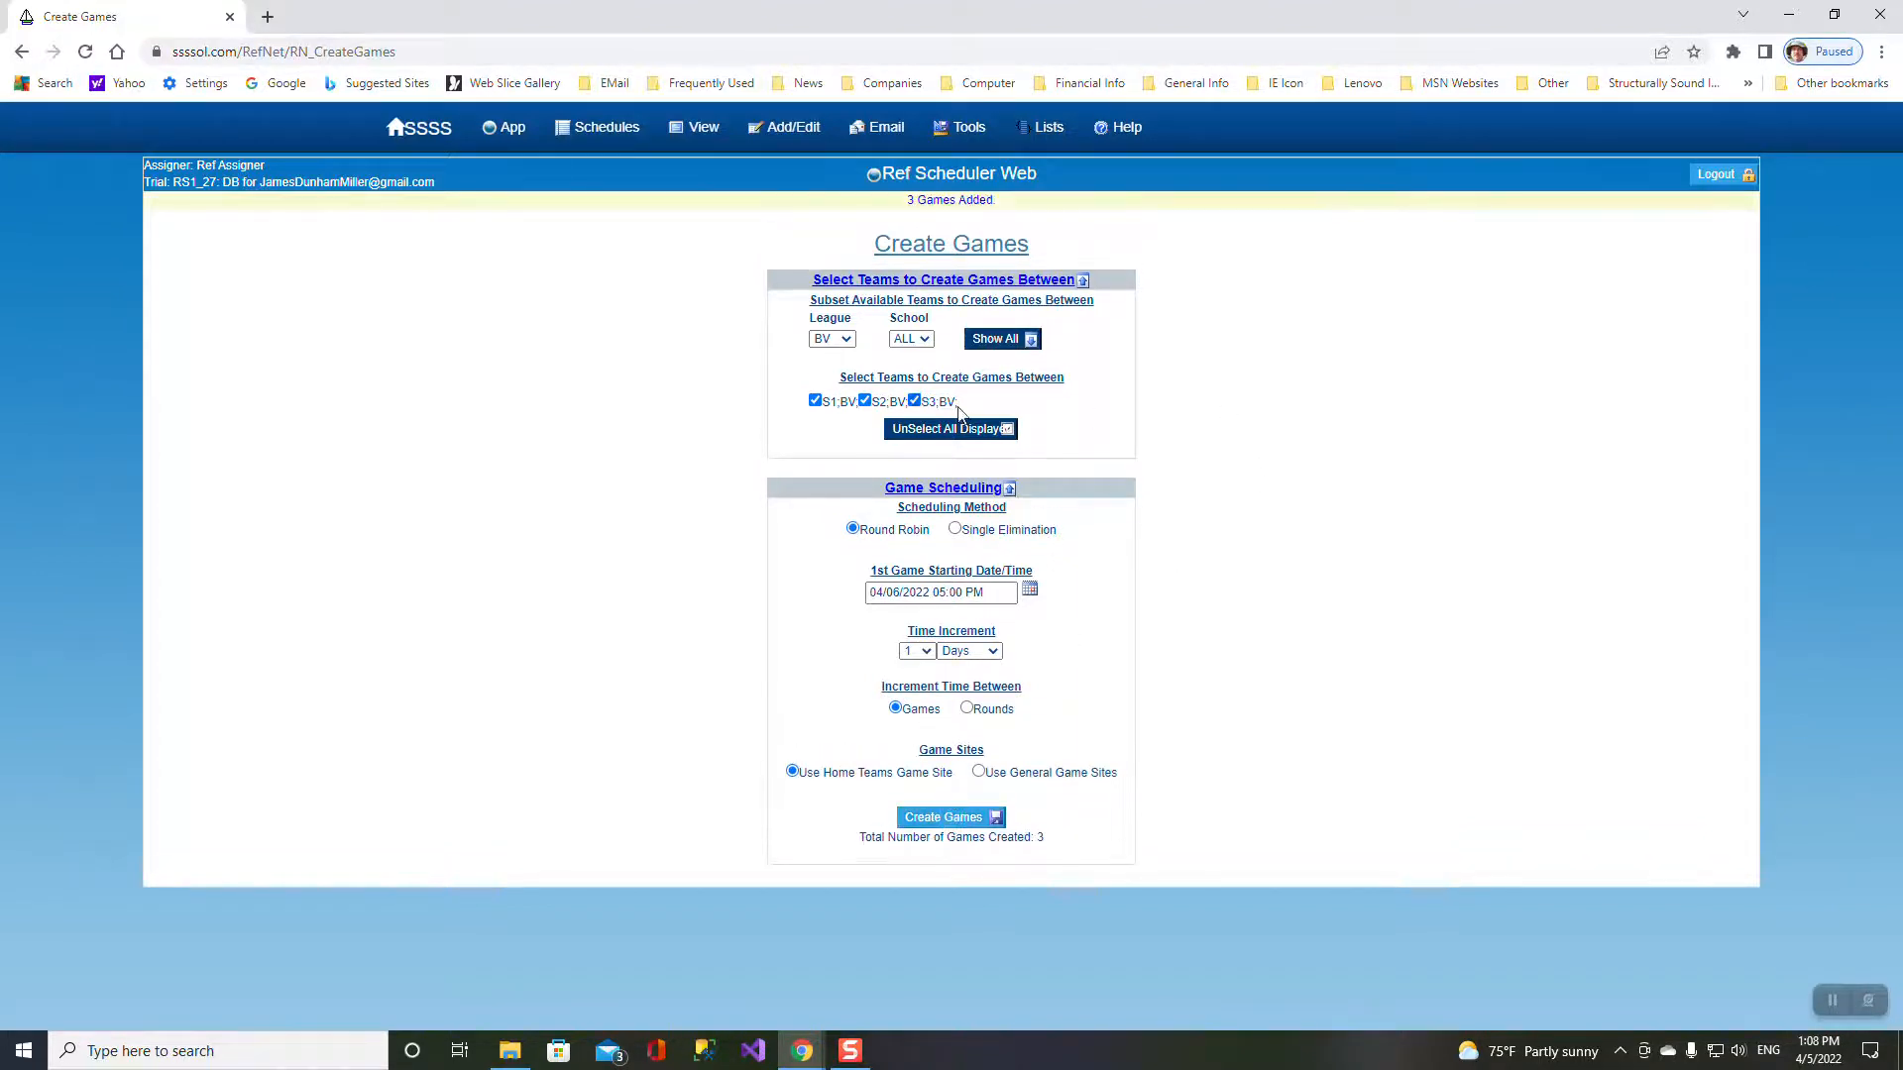
# - Create three round-robin GJV games for all GJV teams starting at 03:00 PM
pyautogui.click(846, 339)
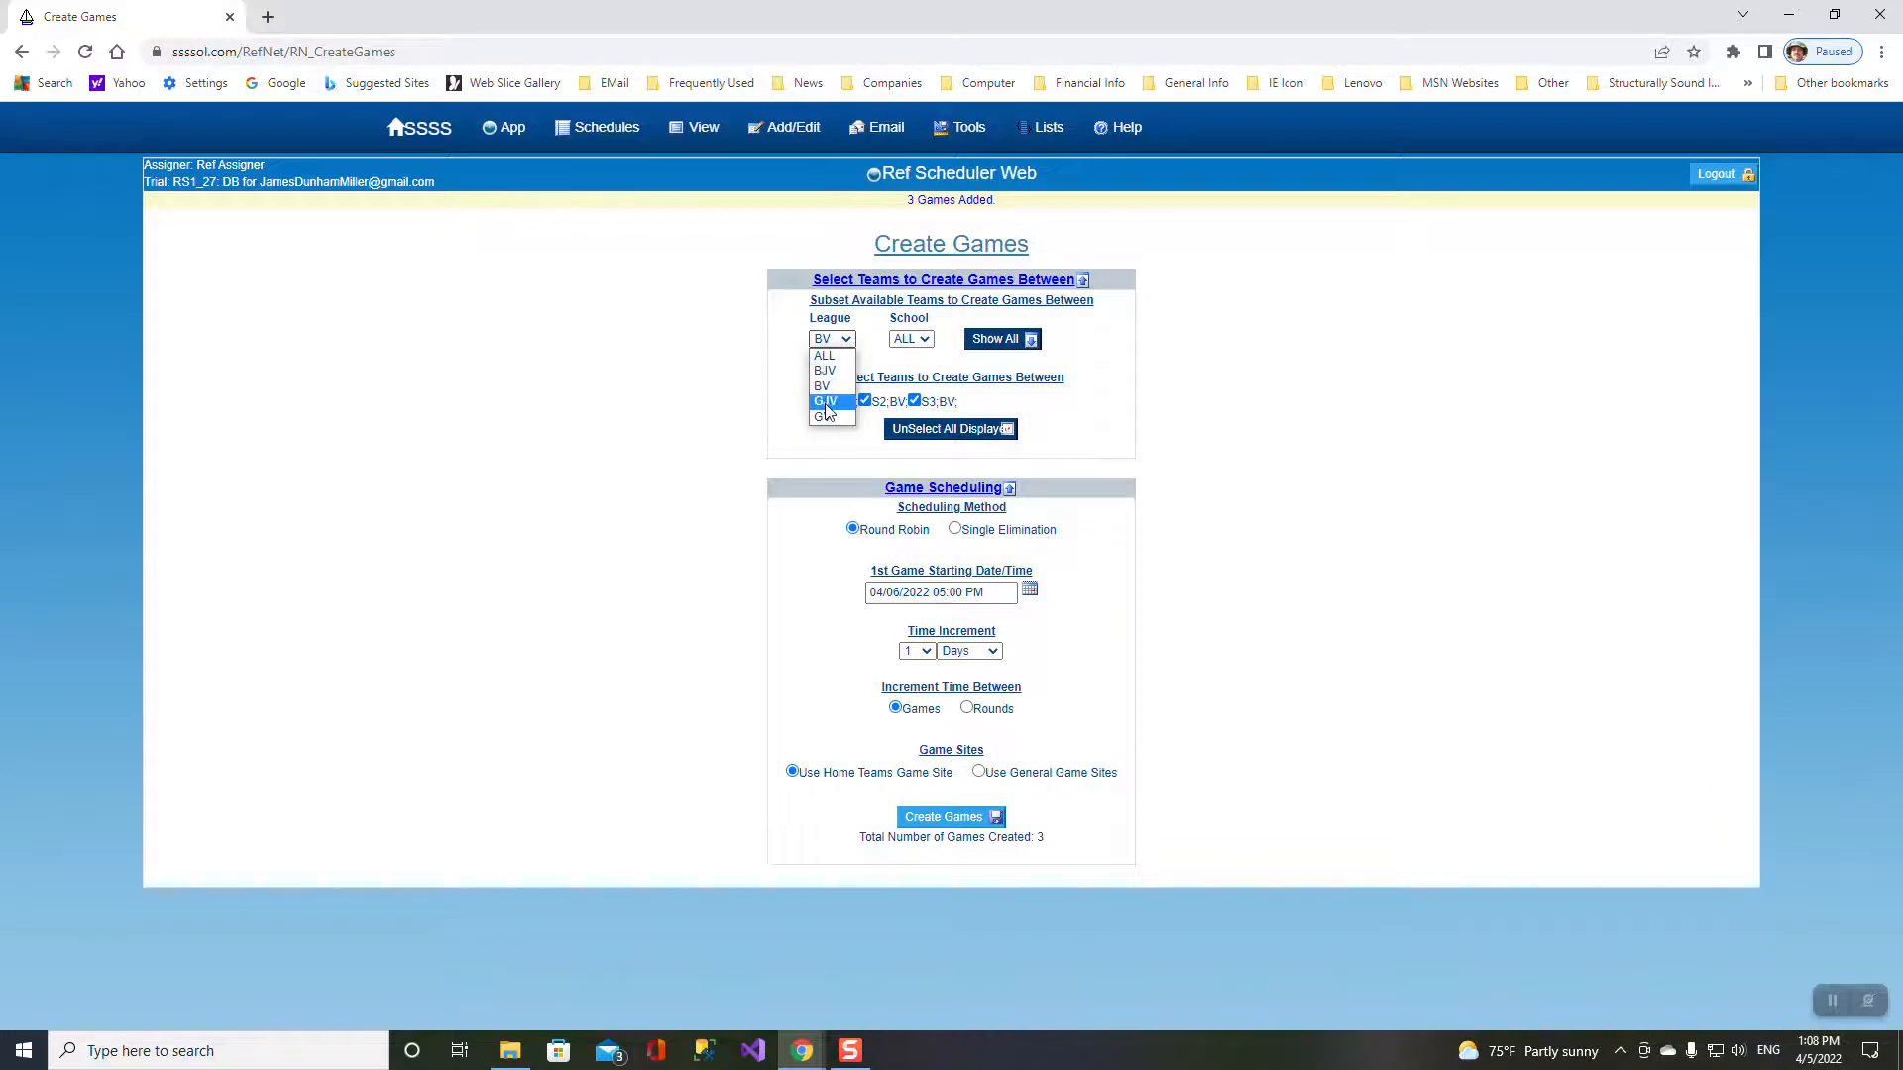
pyautogui.click(828, 405)
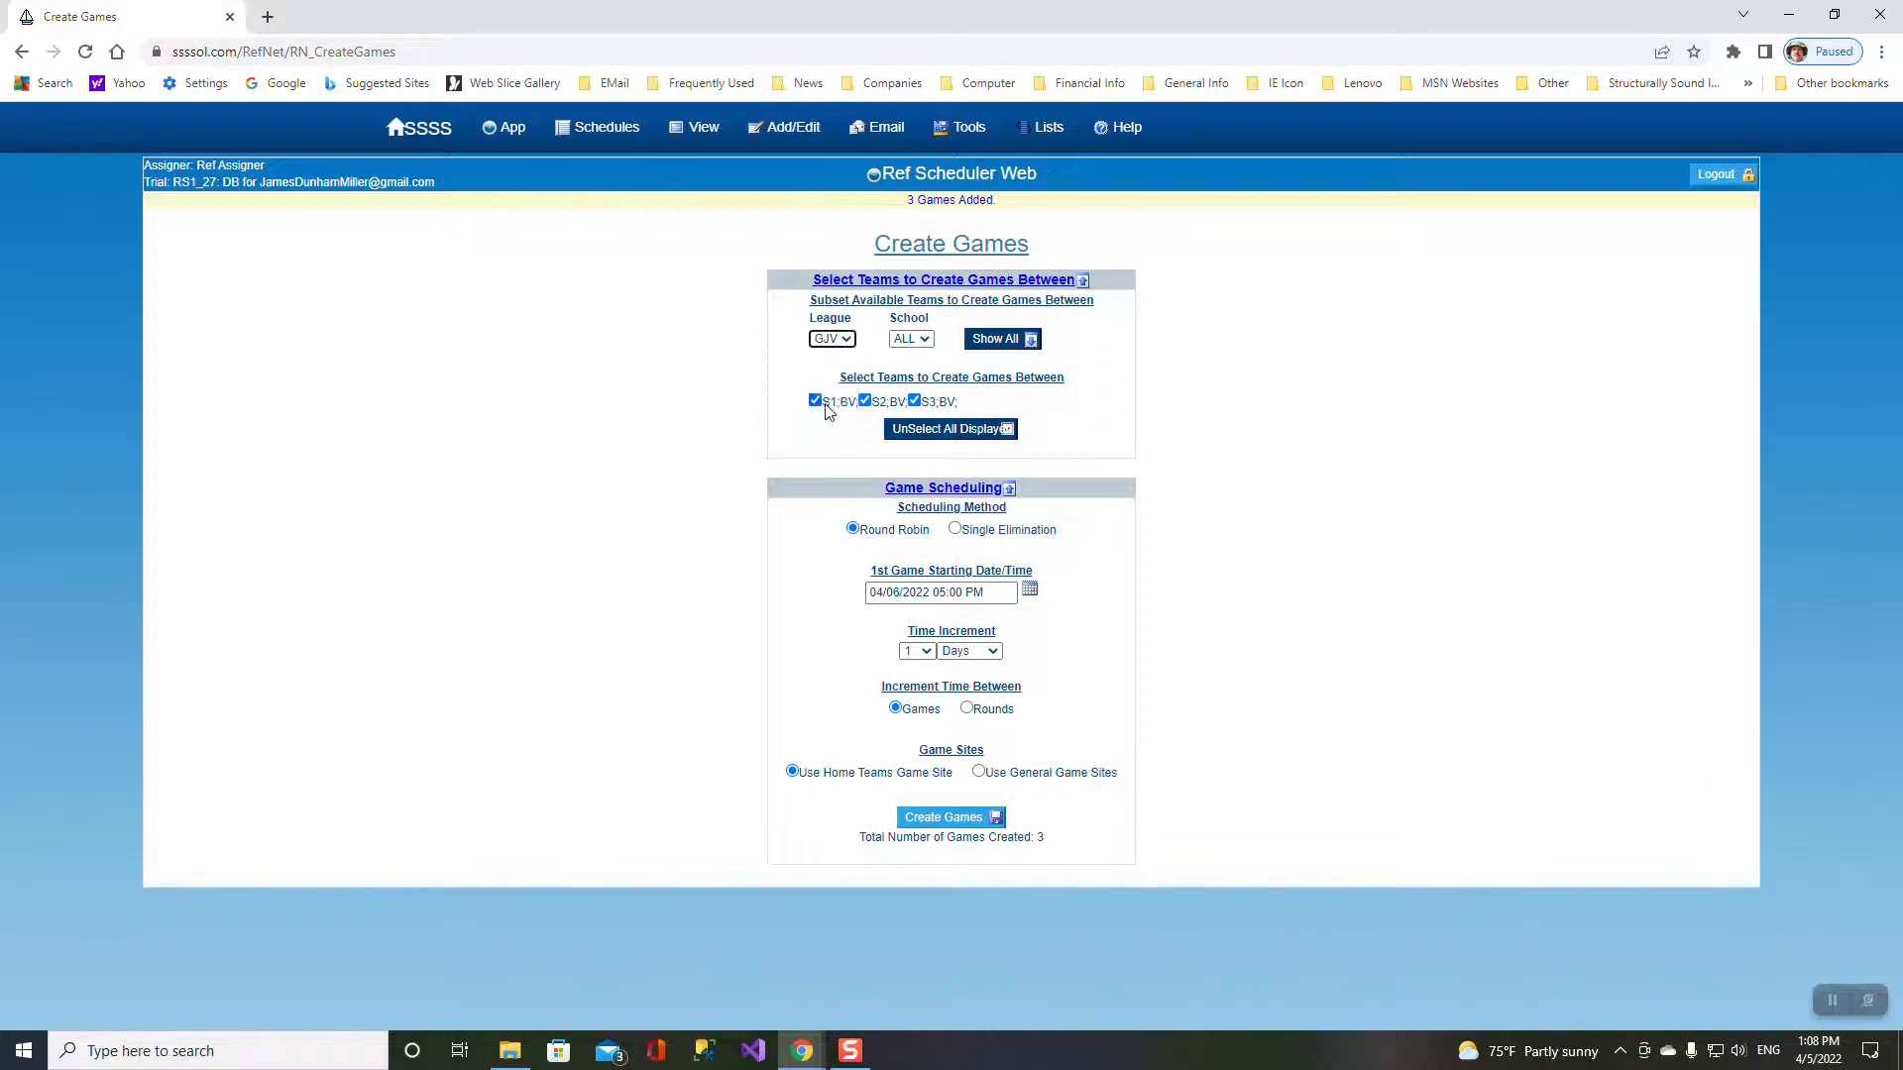
pyautogui.click(946, 577)
pyautogui.press('BackSpace')
pyautogui.write('3')
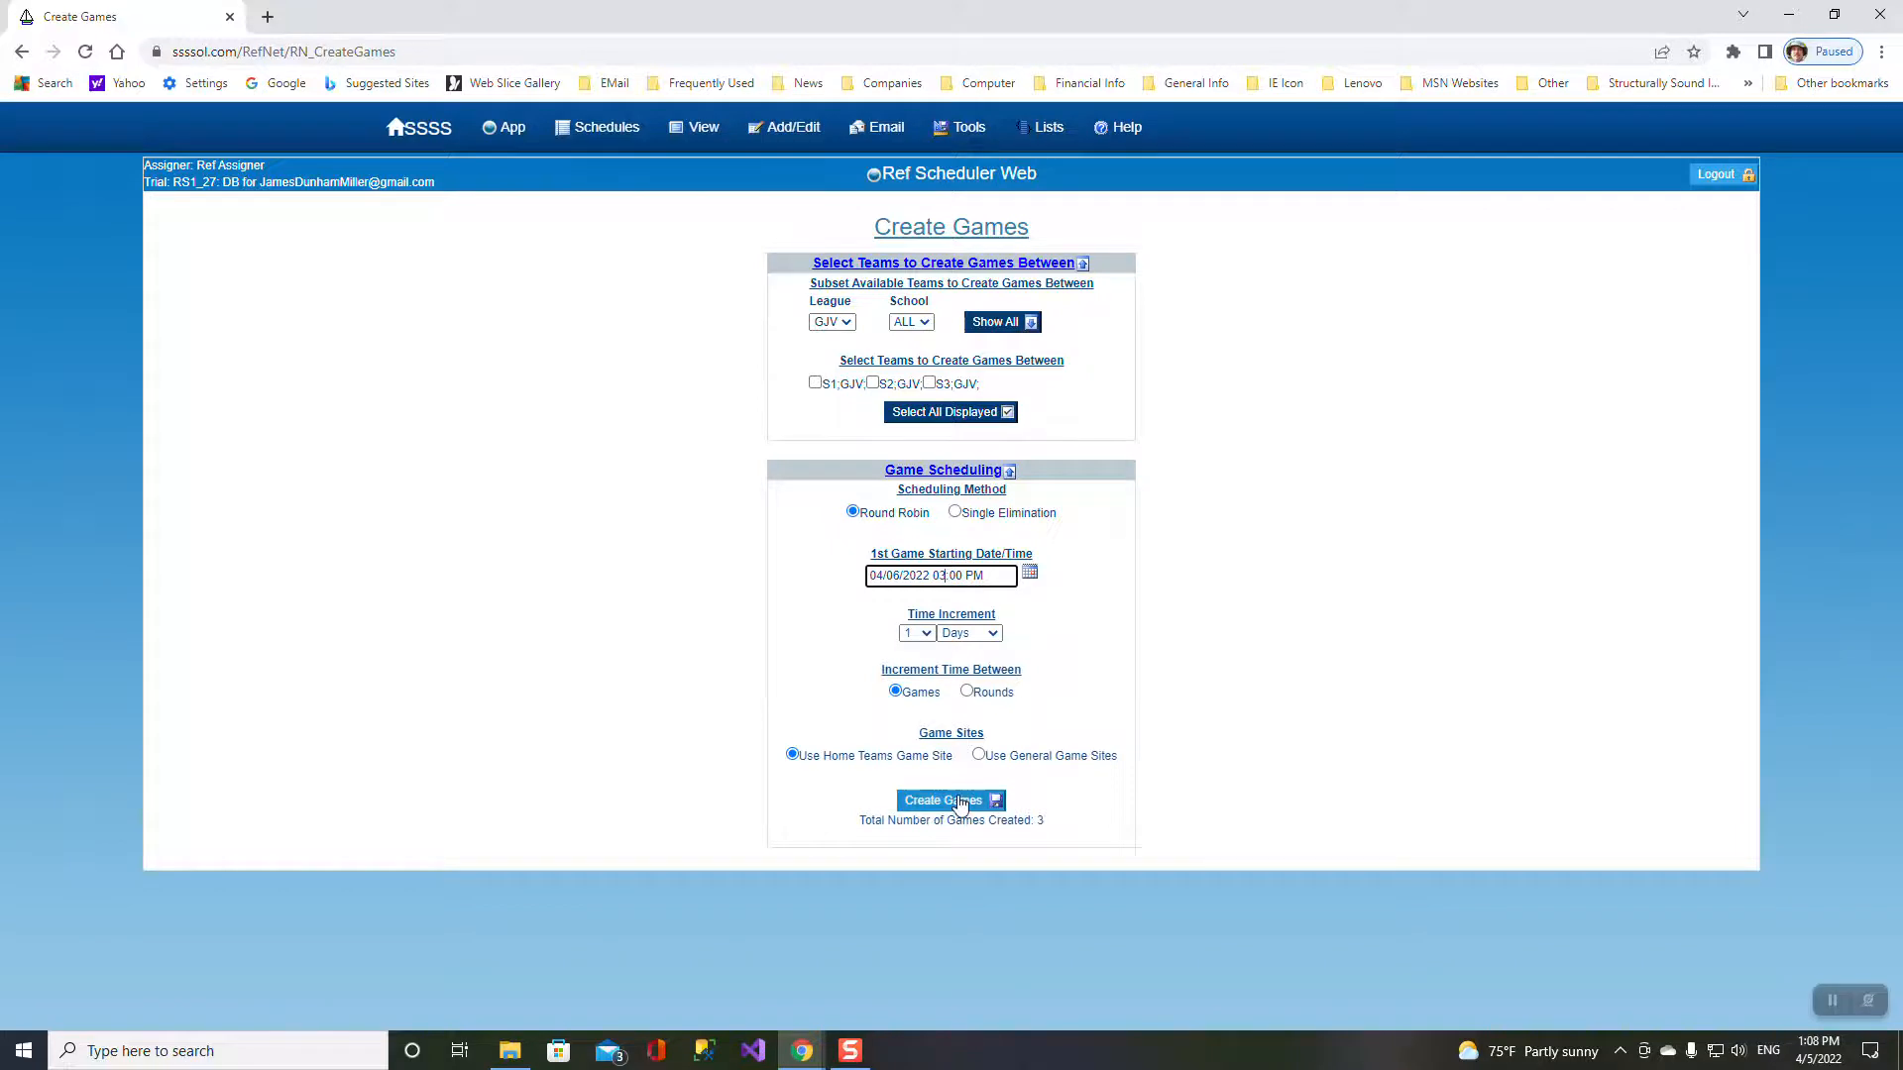
pyautogui.click(951, 420)
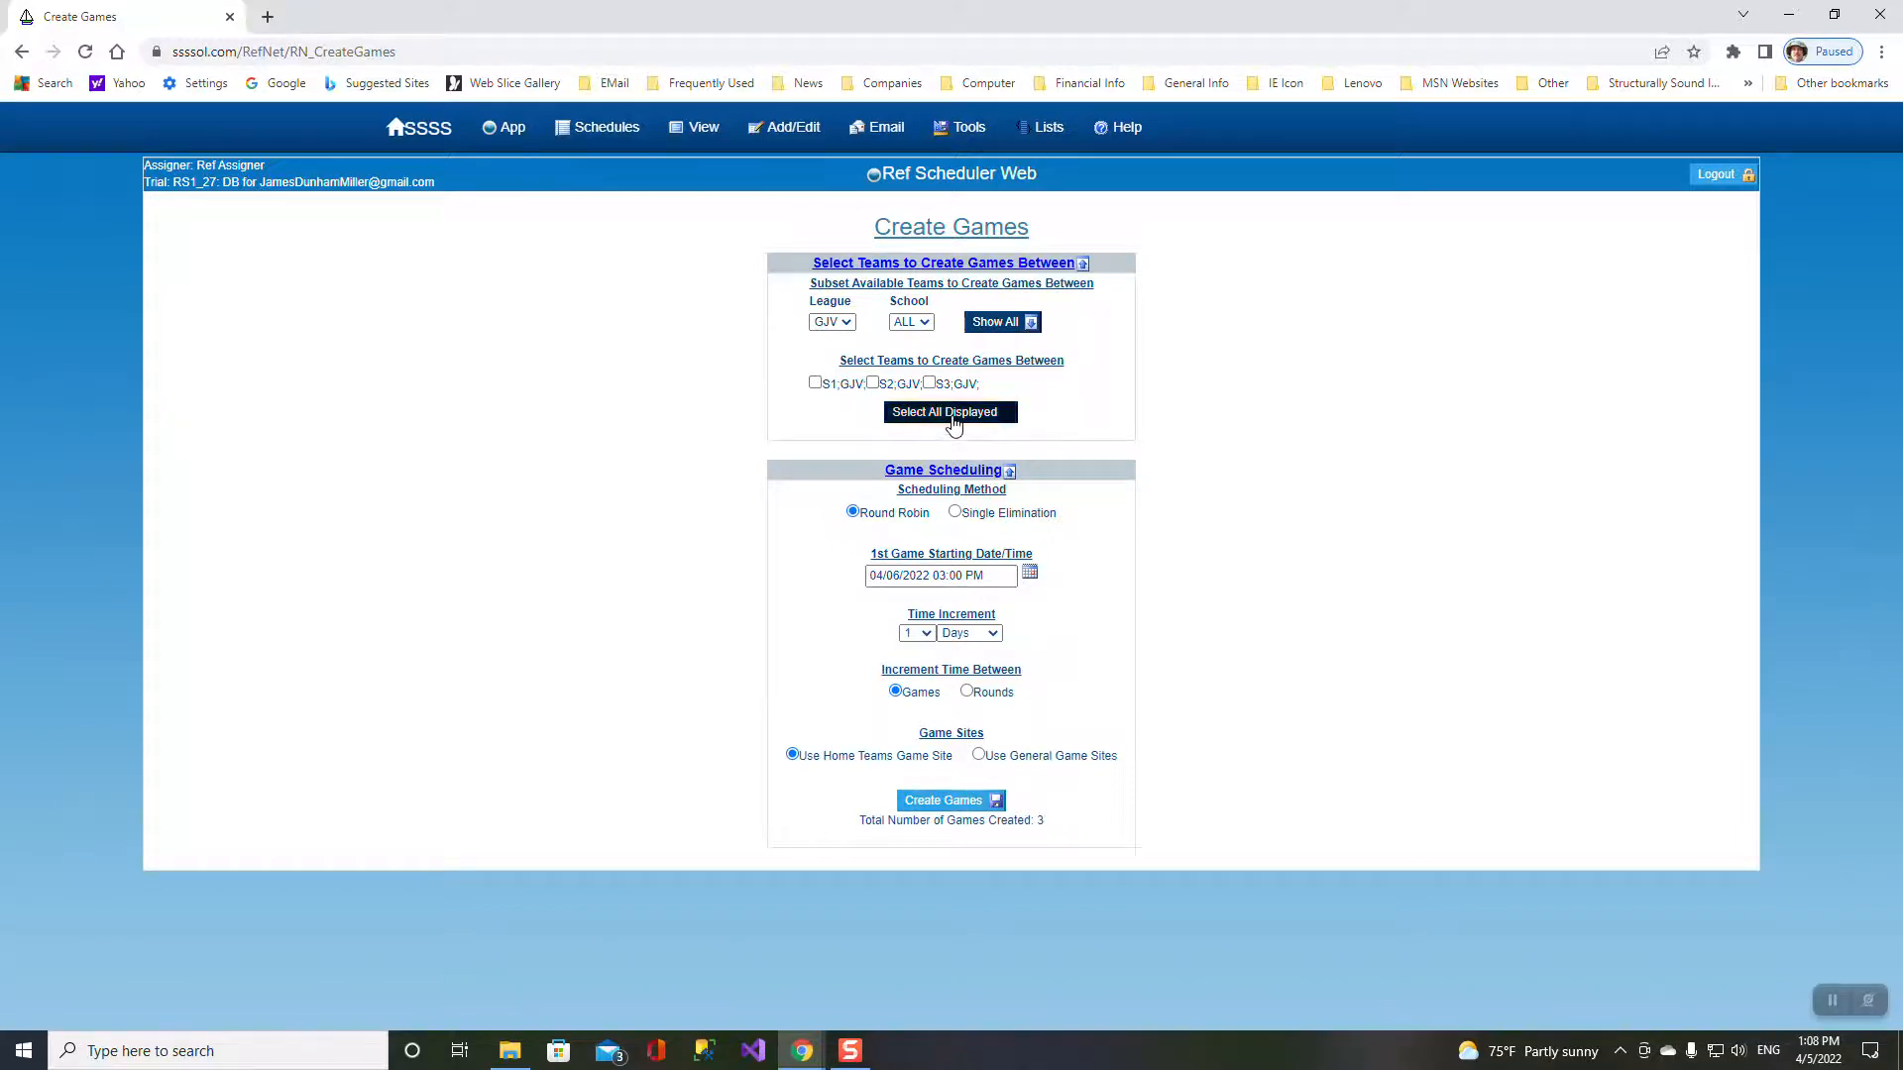
pyautogui.click(947, 801)
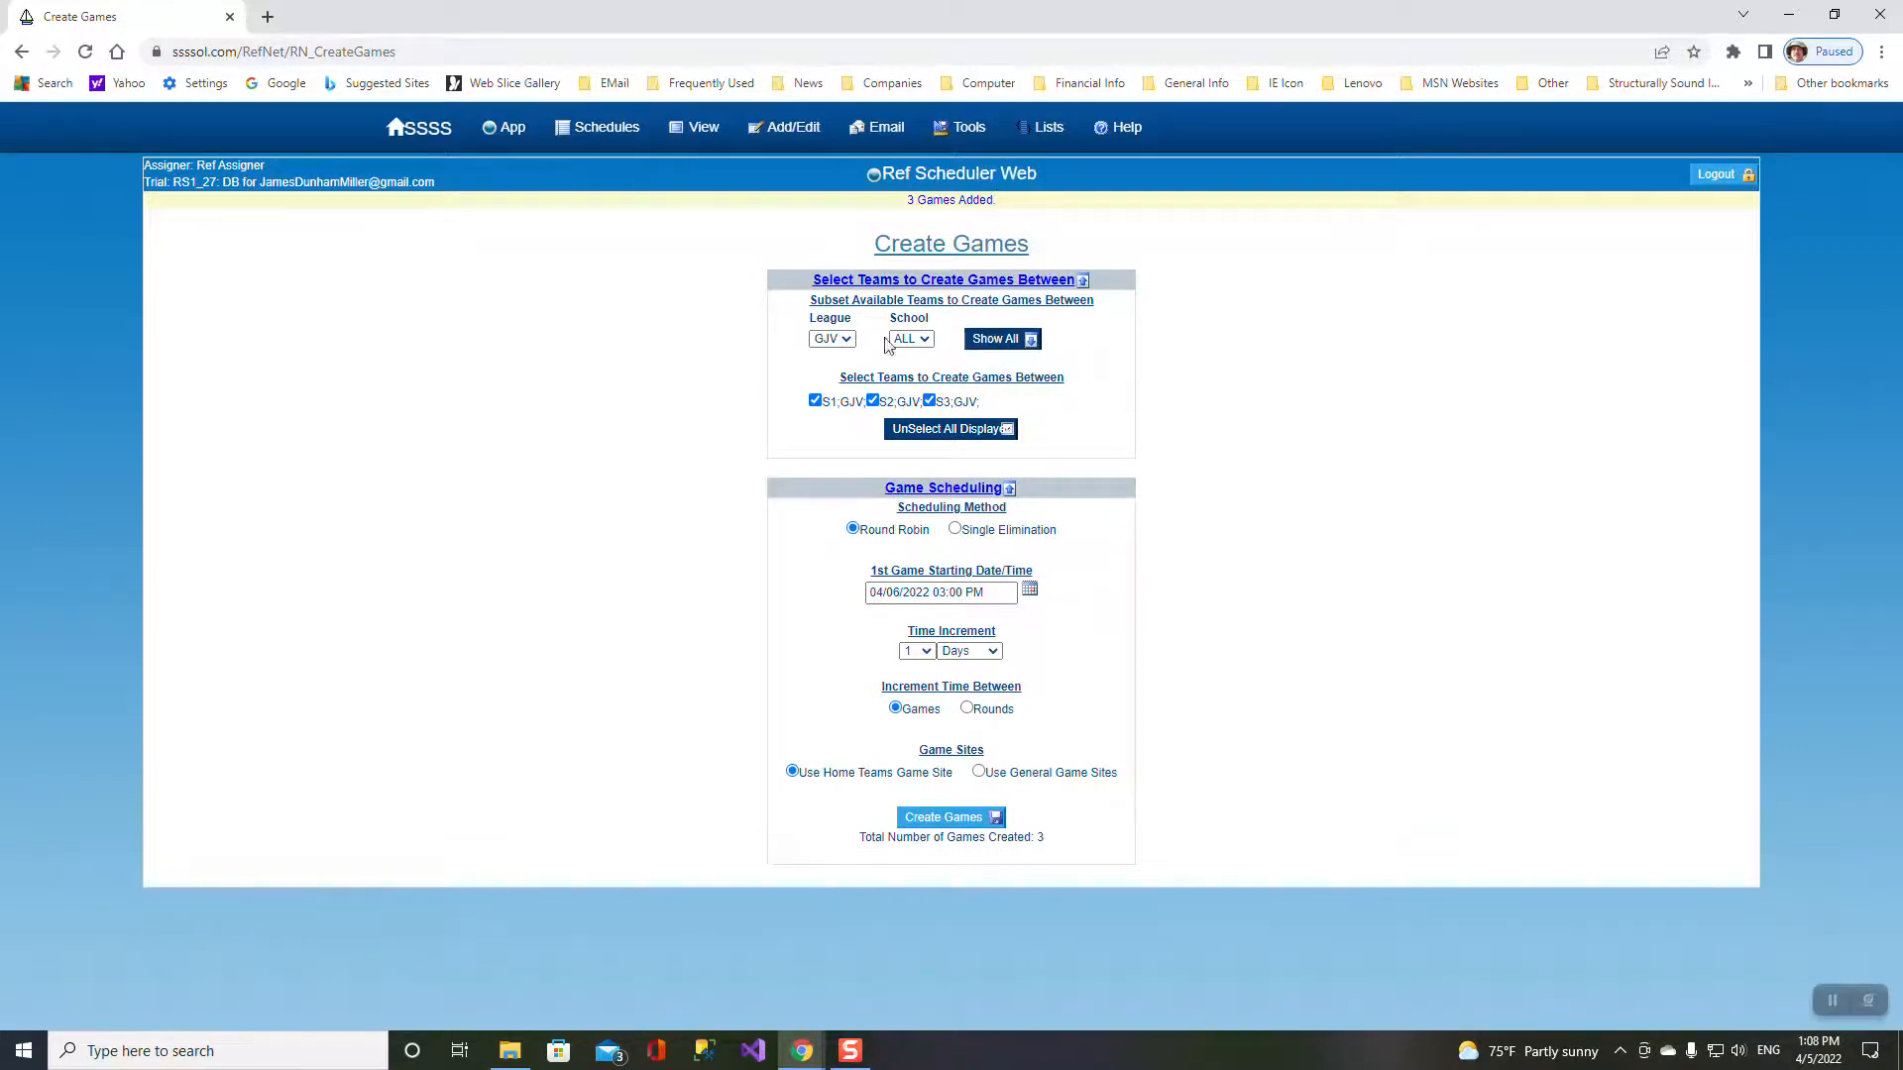
# - Create three round-robin BJV games starting at 01:00 PM
pyautogui.click(844, 340)
pyautogui.click(832, 374)
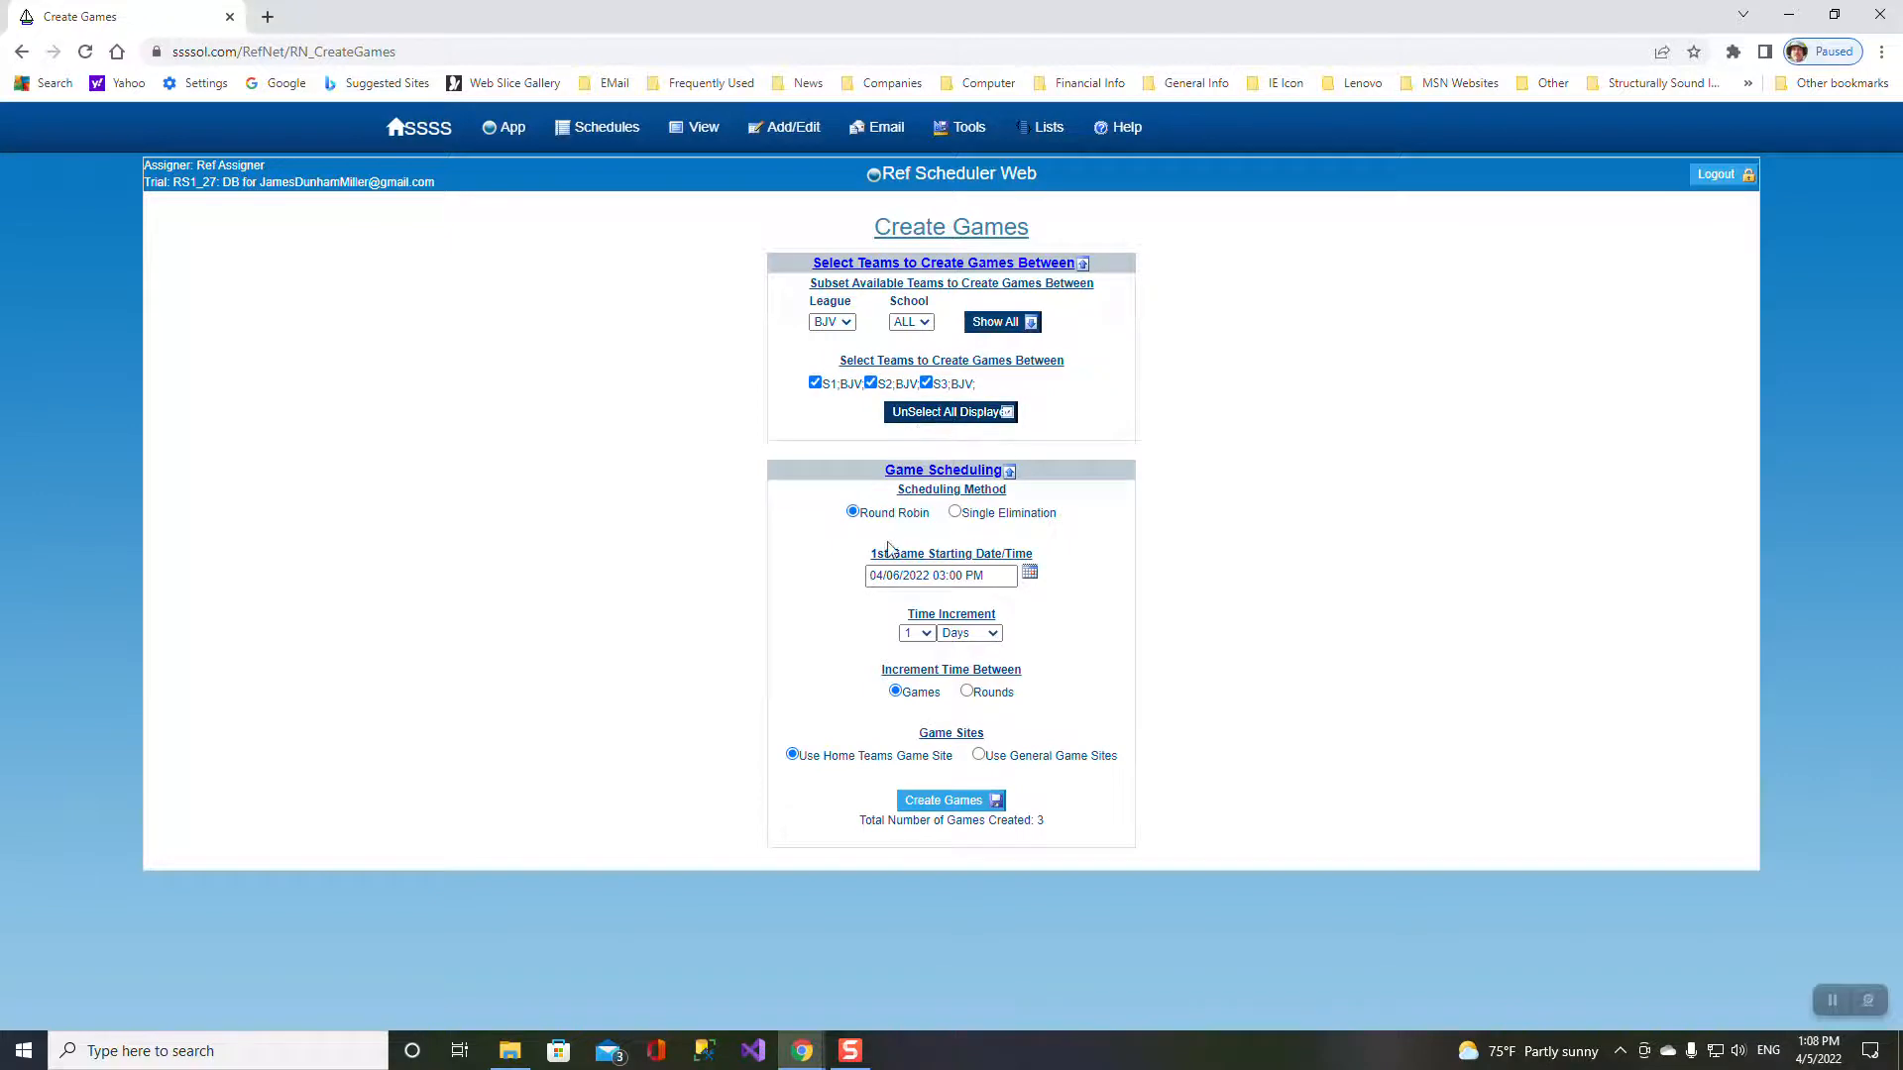
pyautogui.click(946, 576)
pyautogui.press('BackSpace')
pyautogui.click(939, 805)
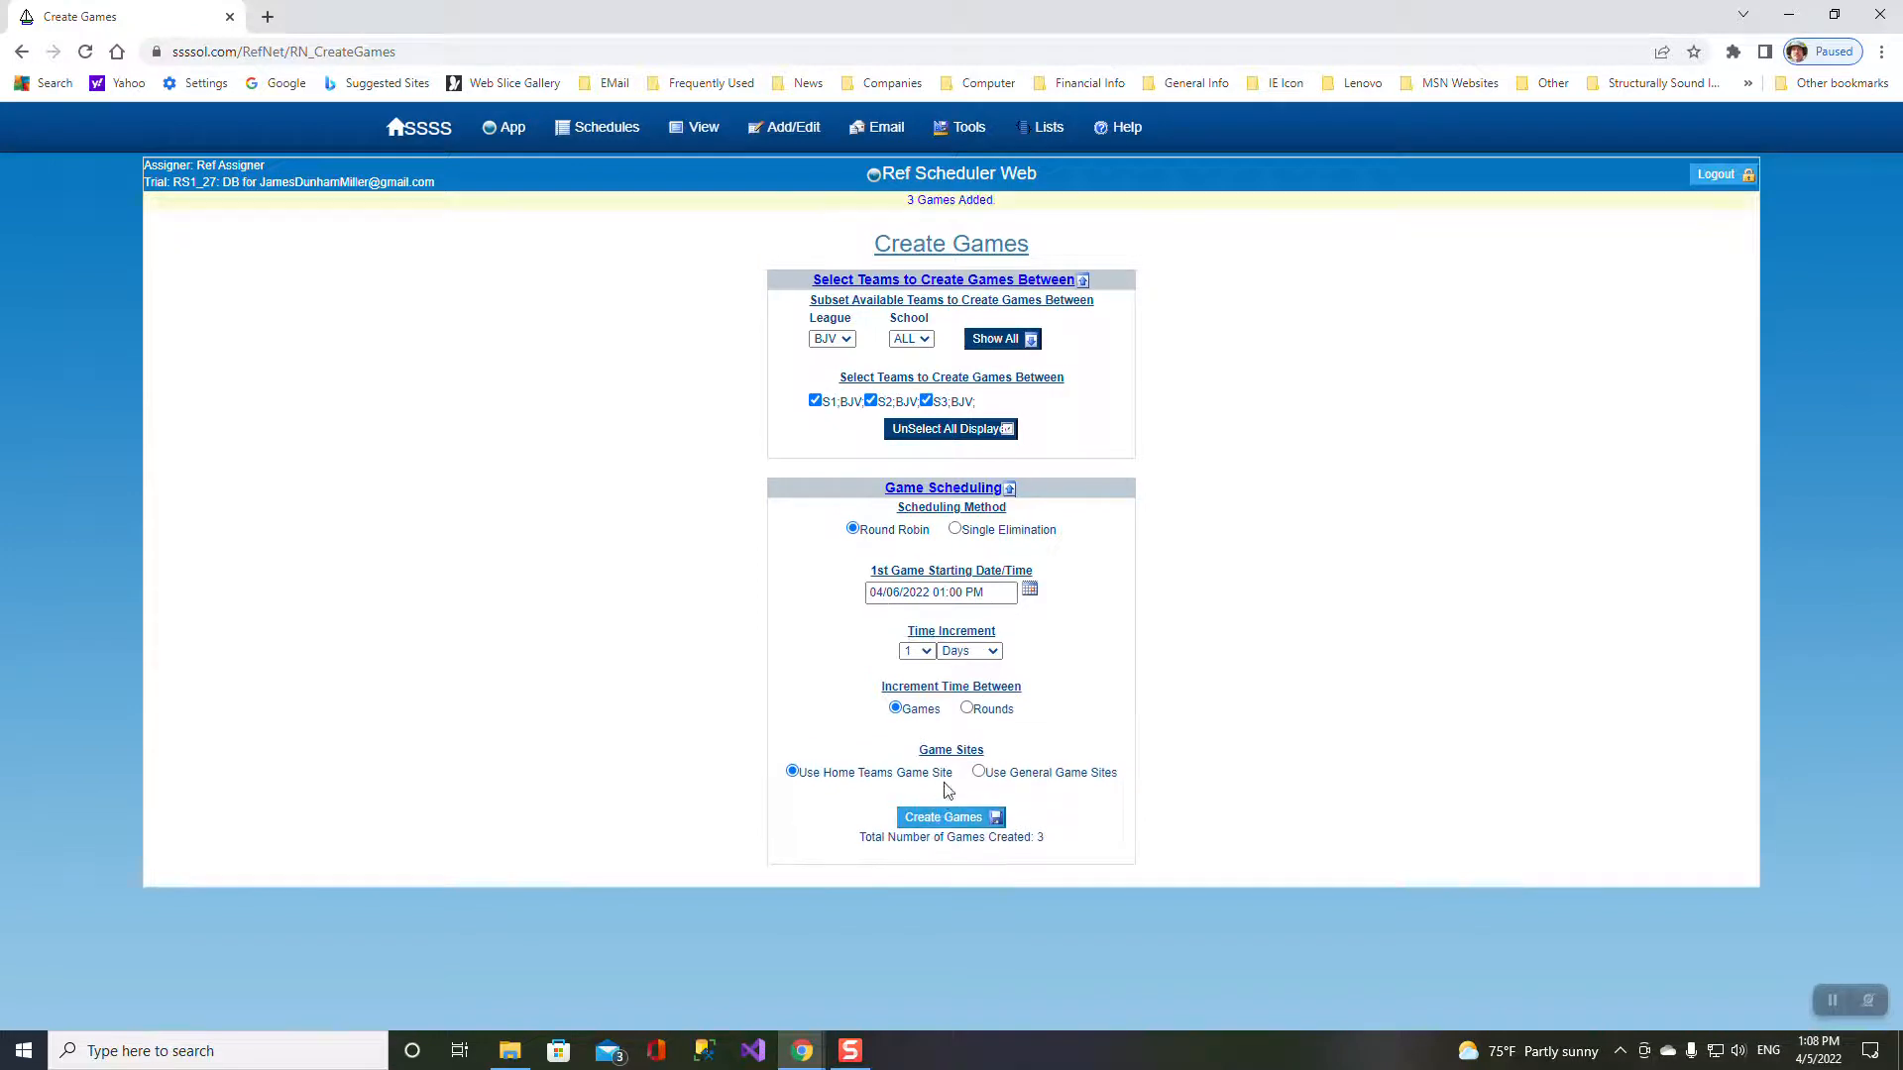
# - List all games and filter by league GV, then BJV, then back to all 12 games
pyautogui.moveTo(801, 134)
pyautogui.moveTo(699, 134)
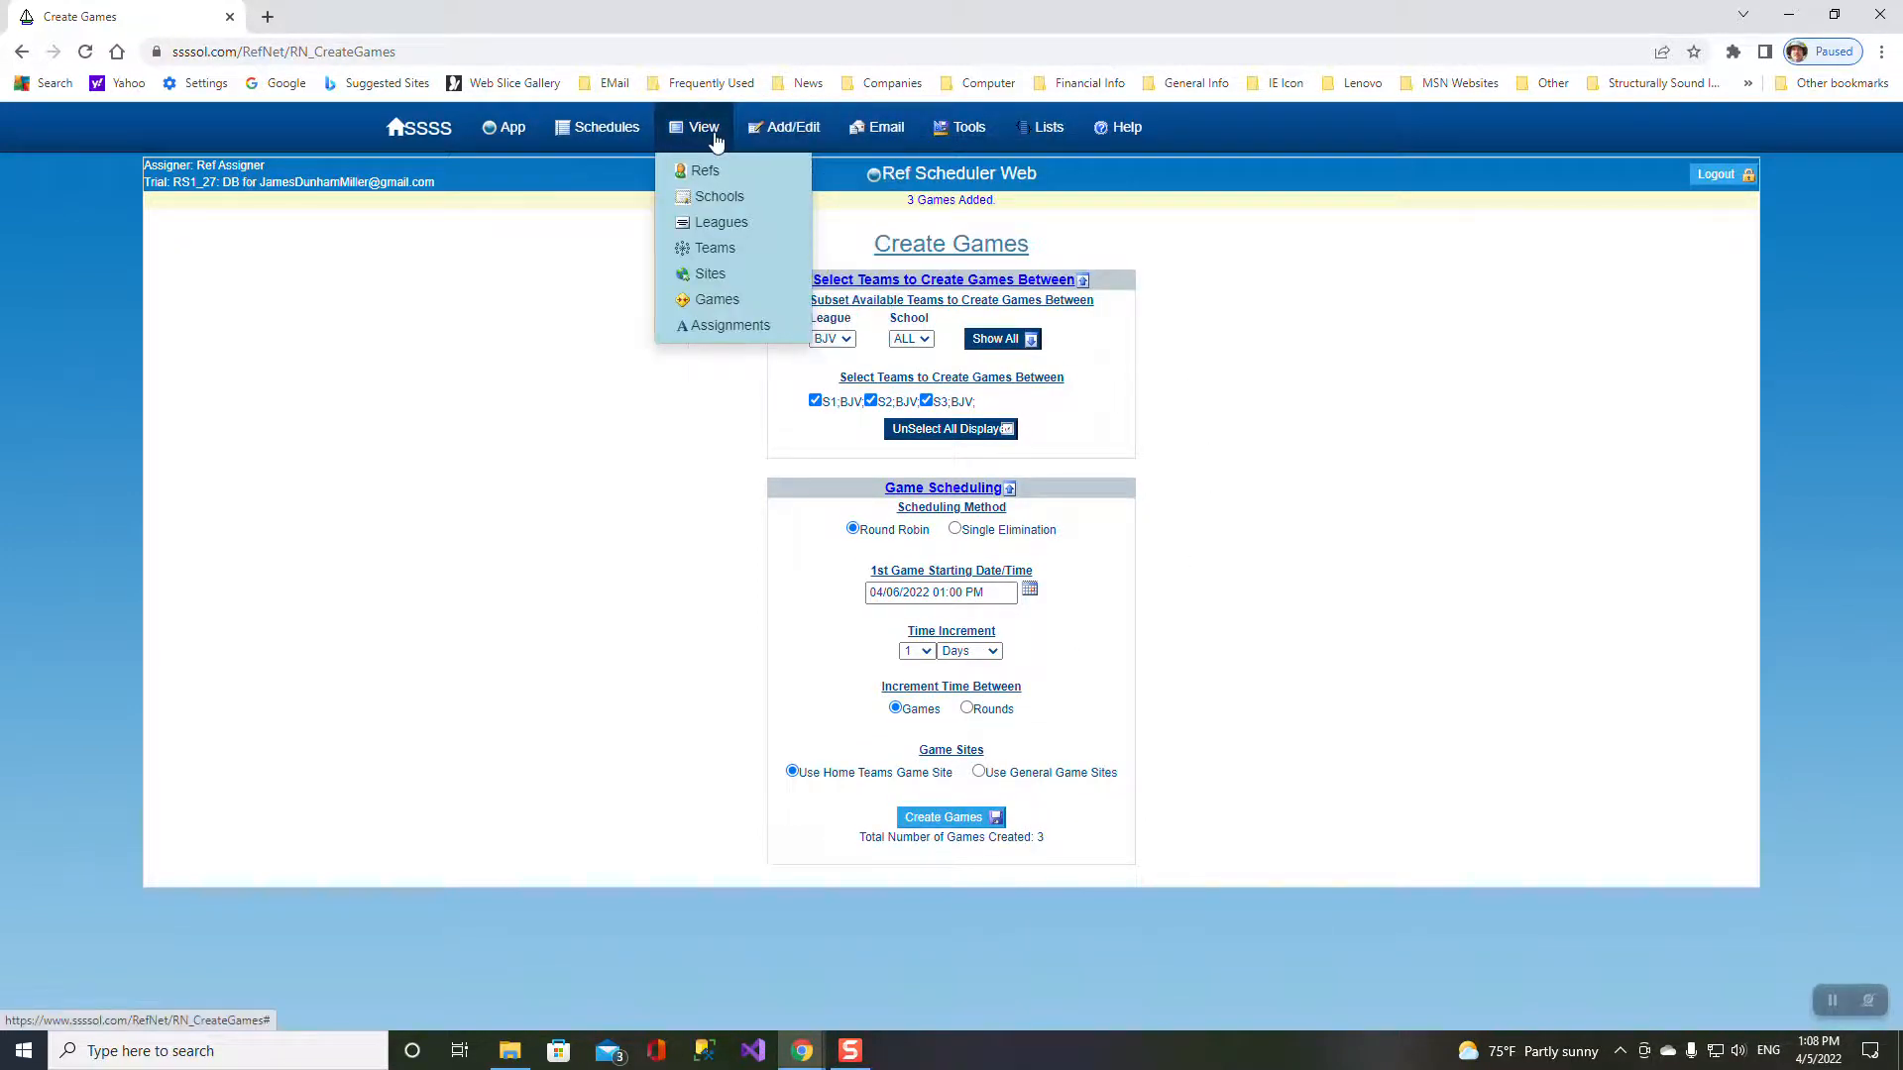
pyautogui.click(703, 300)
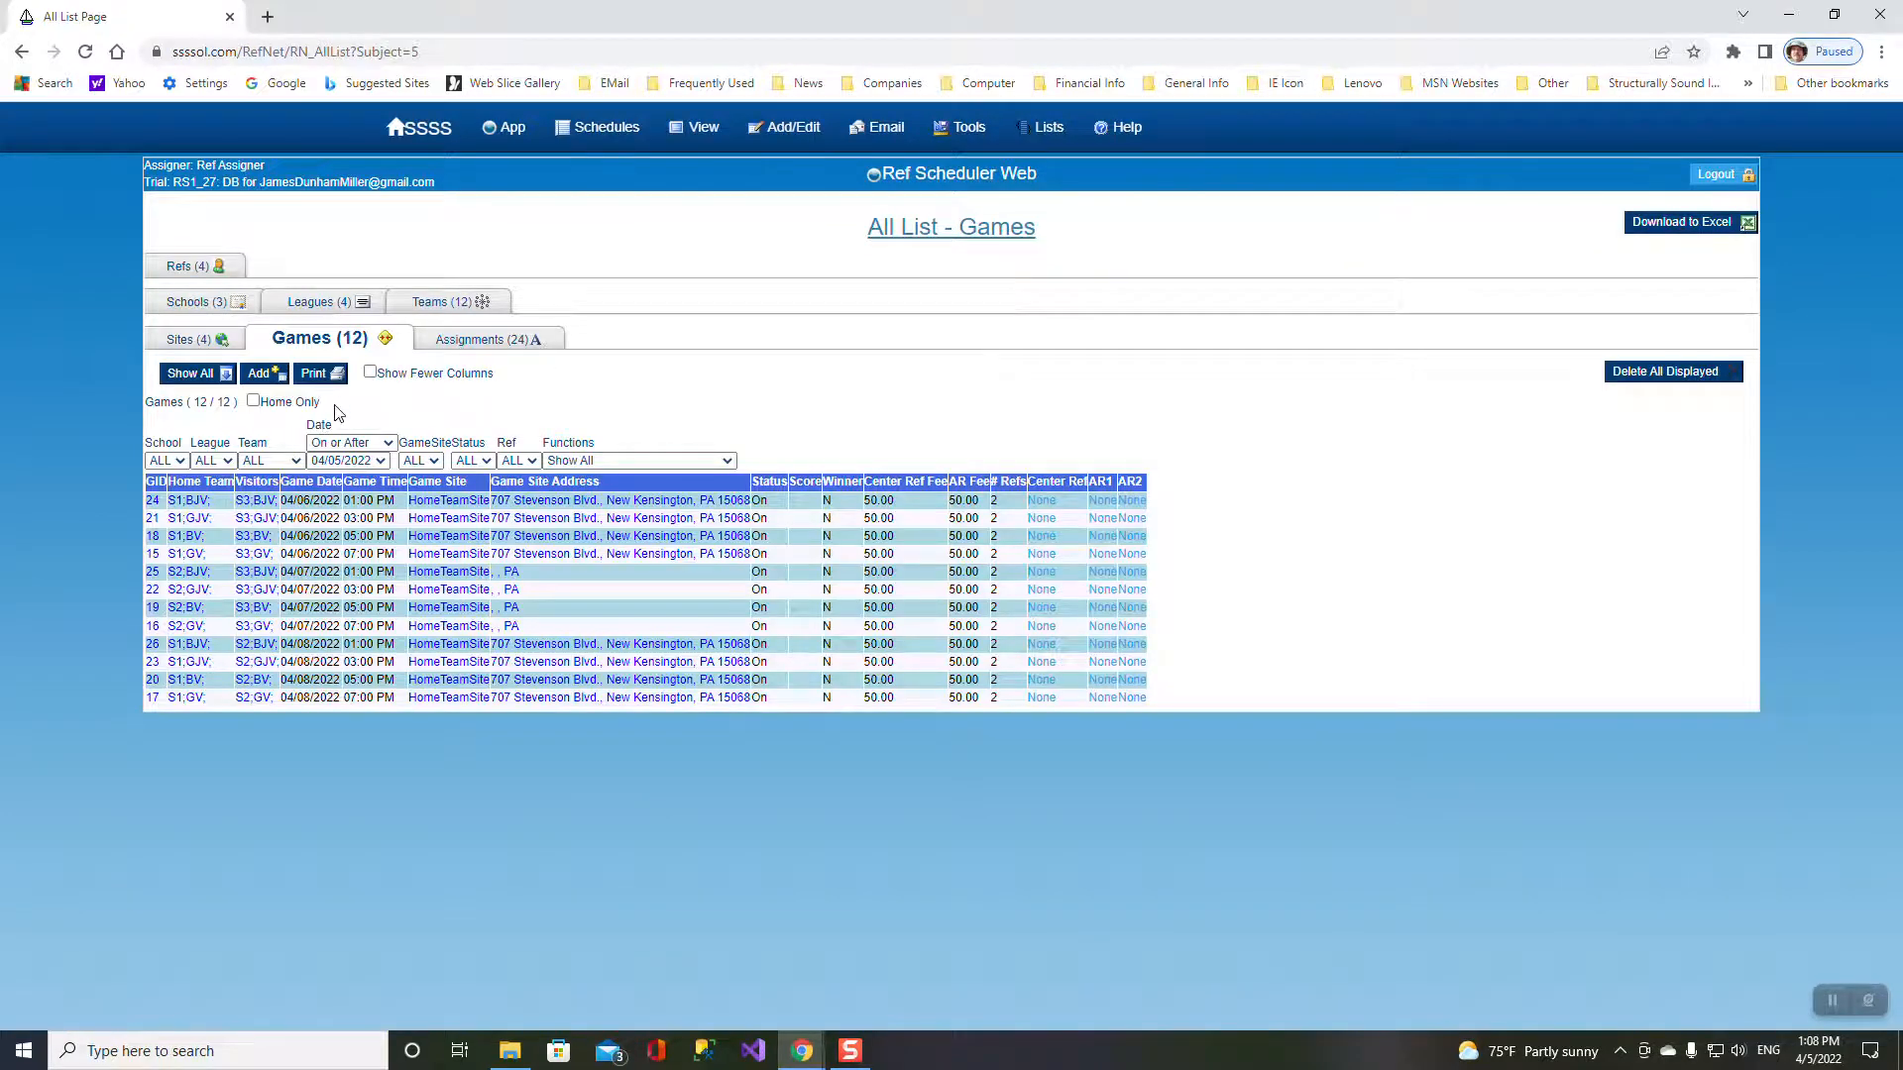
pyautogui.click(220, 461)
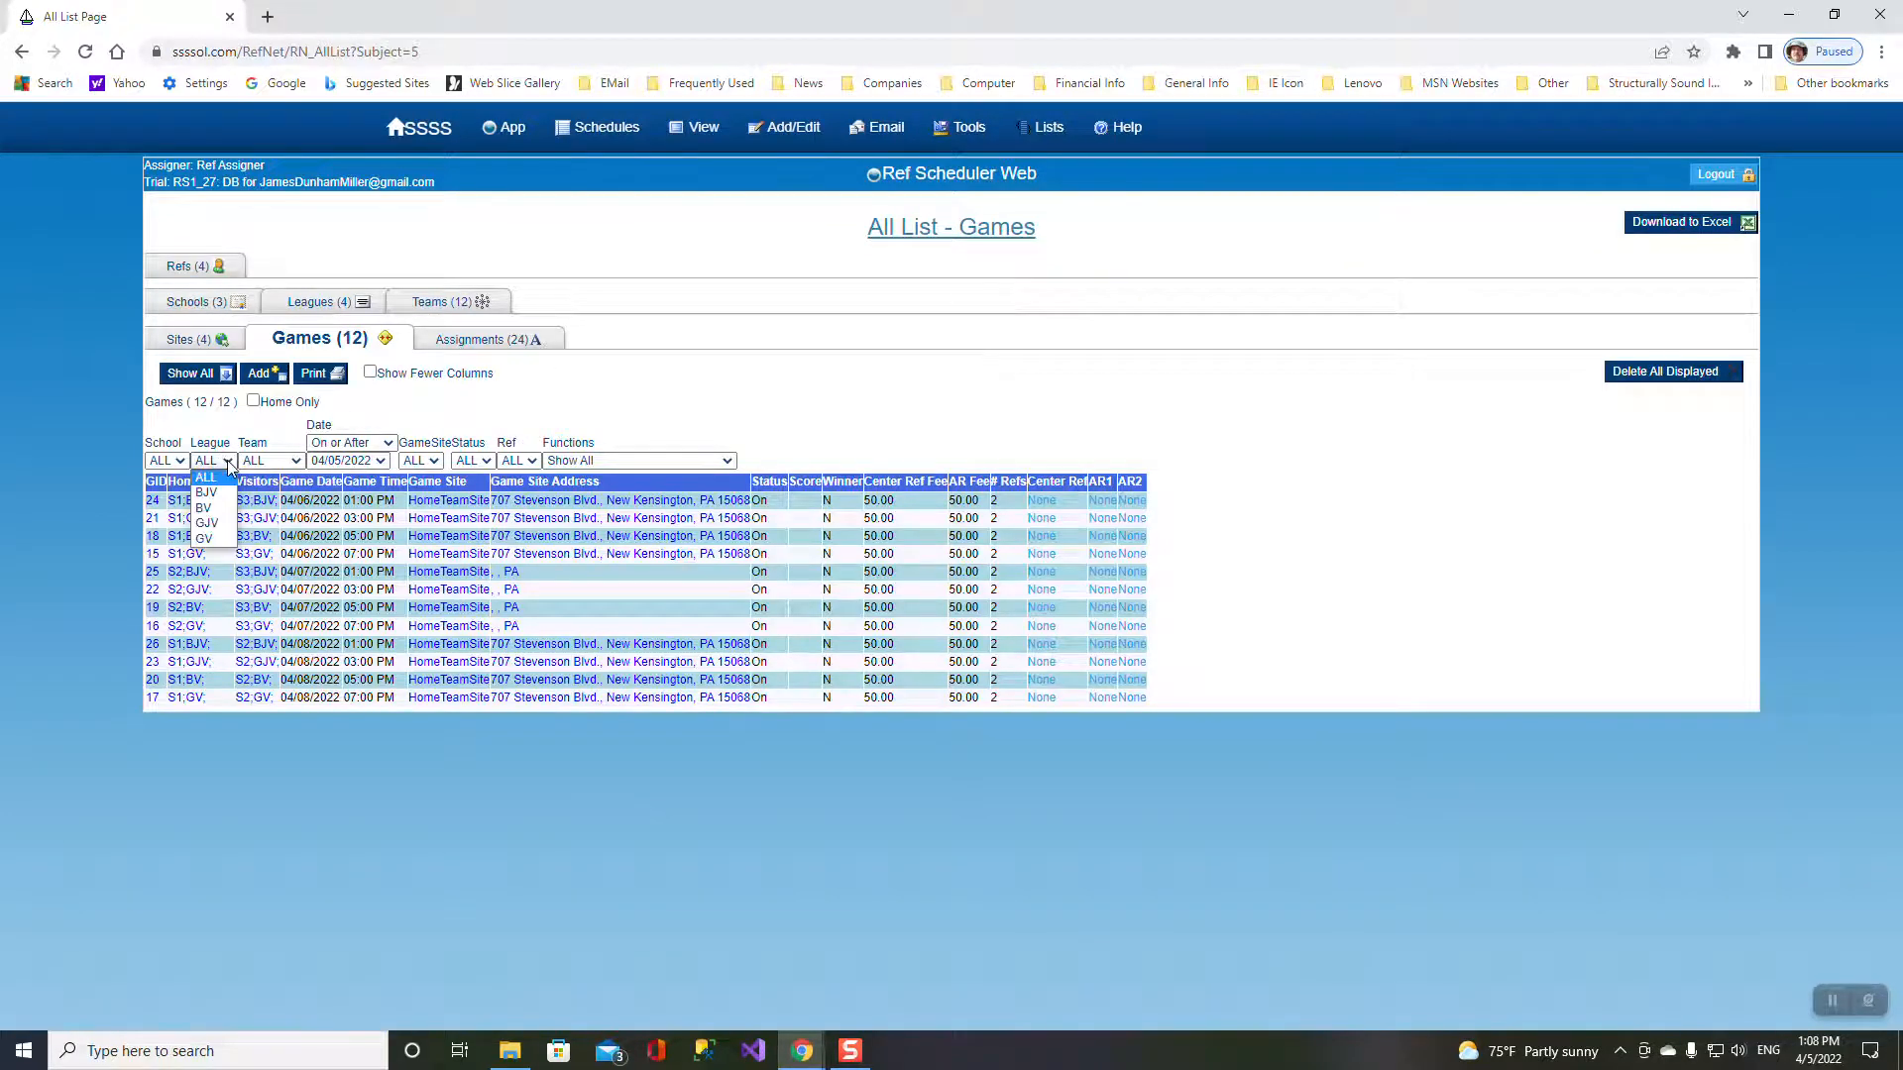
pyautogui.click(205, 539)
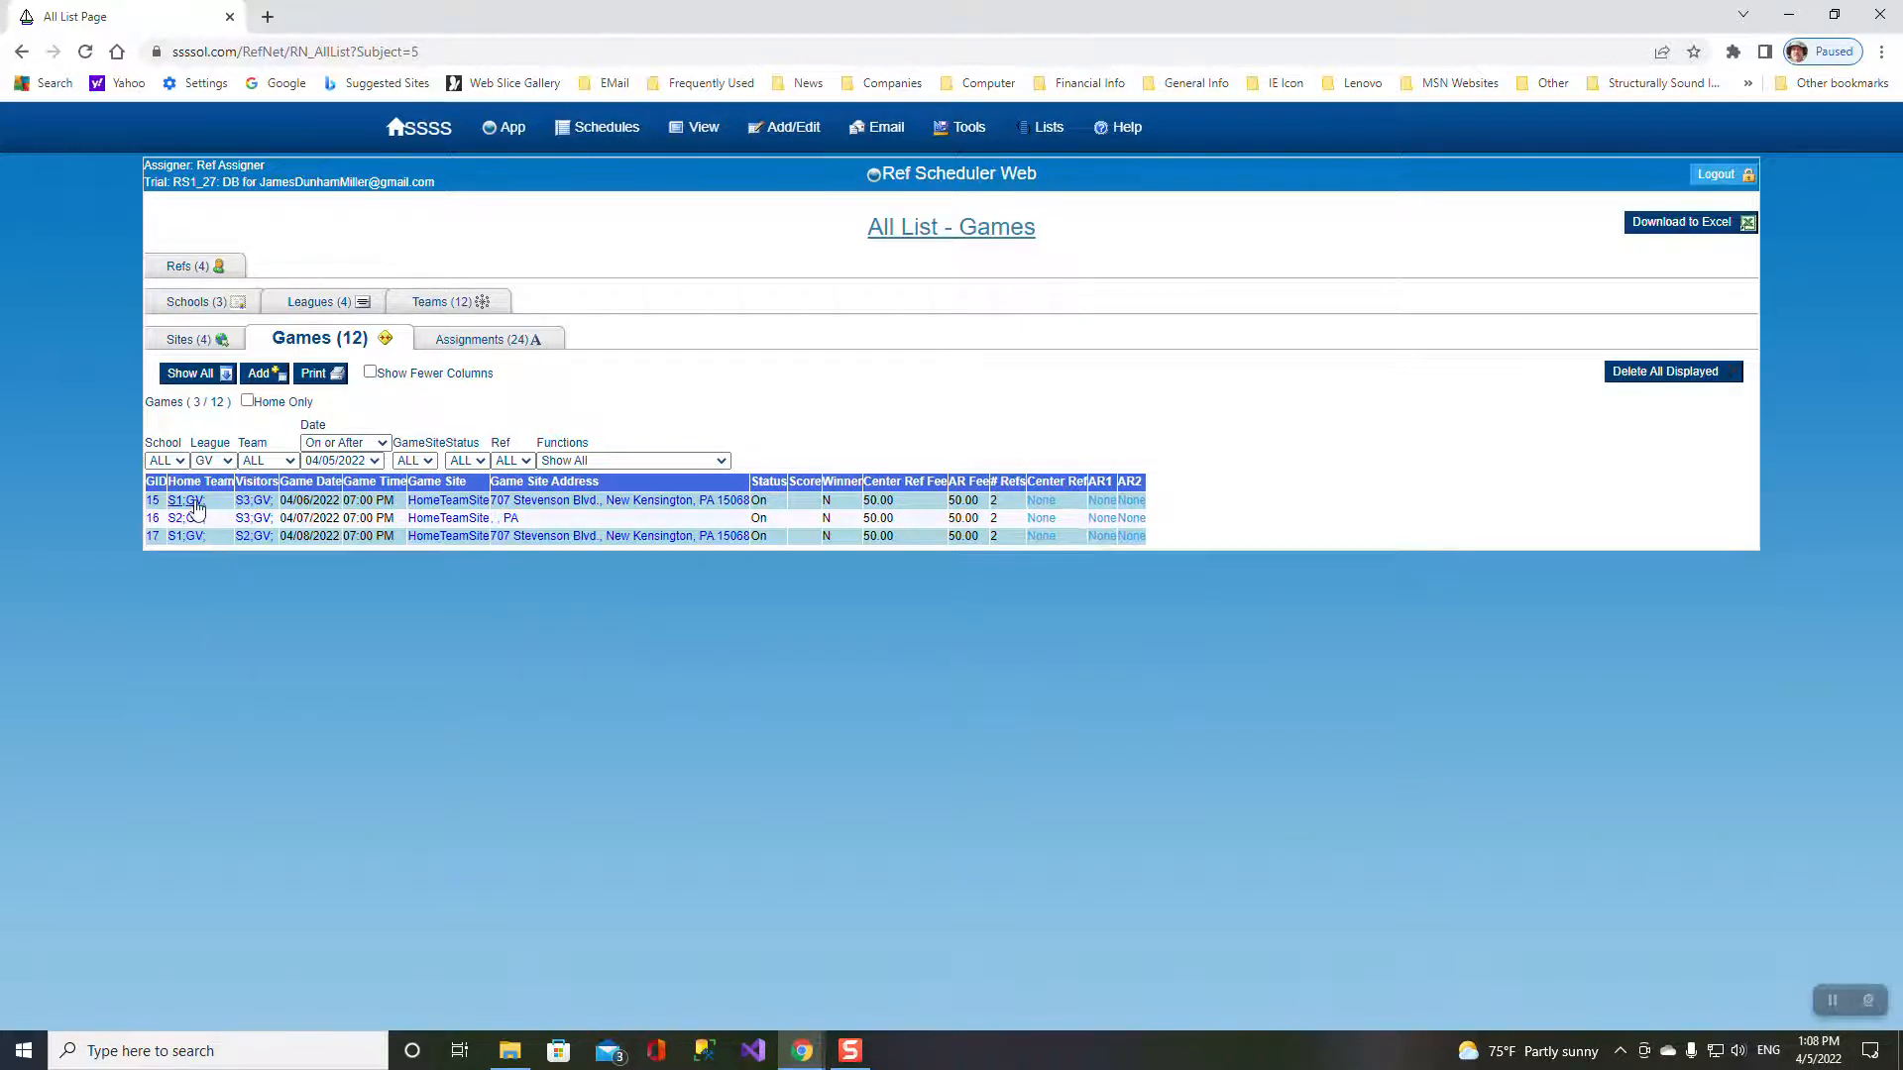
pyautogui.click(227, 461)
pyautogui.click(220, 492)
pyautogui.click(226, 462)
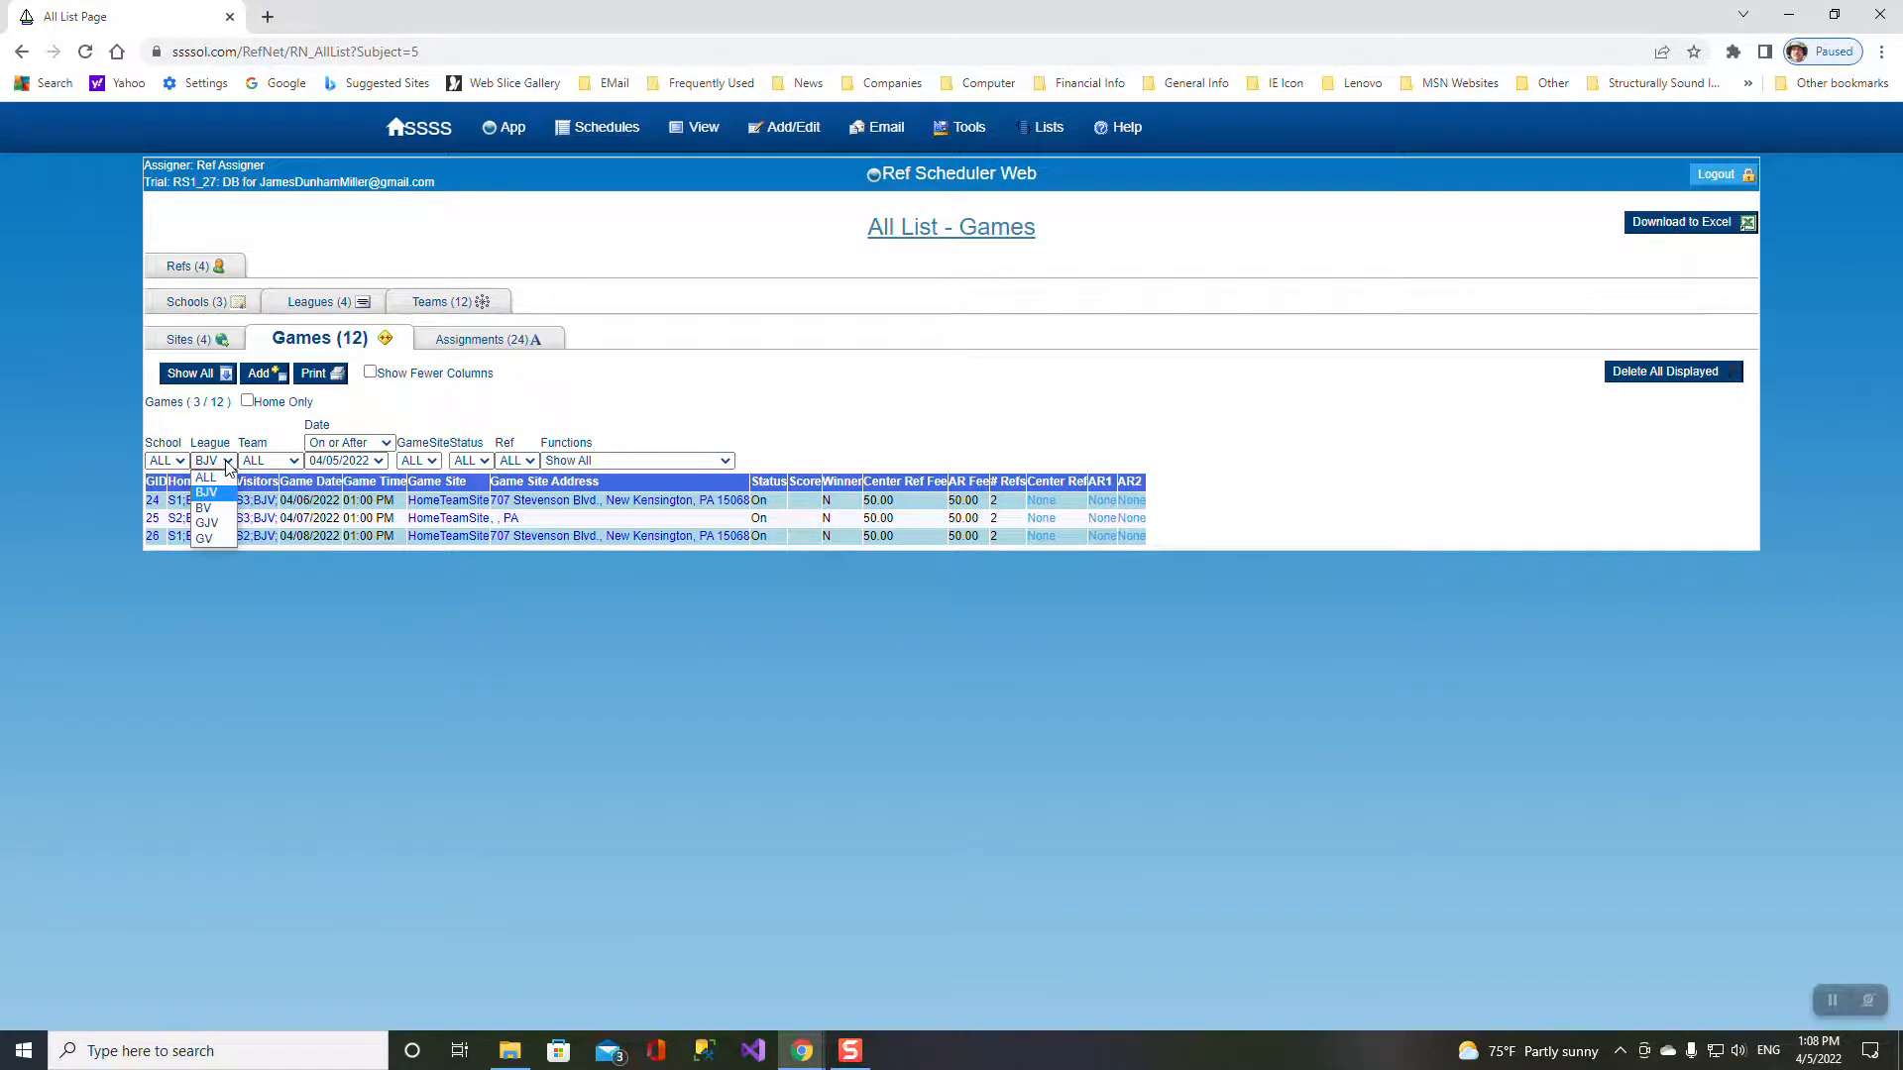
pyautogui.click(197, 477)
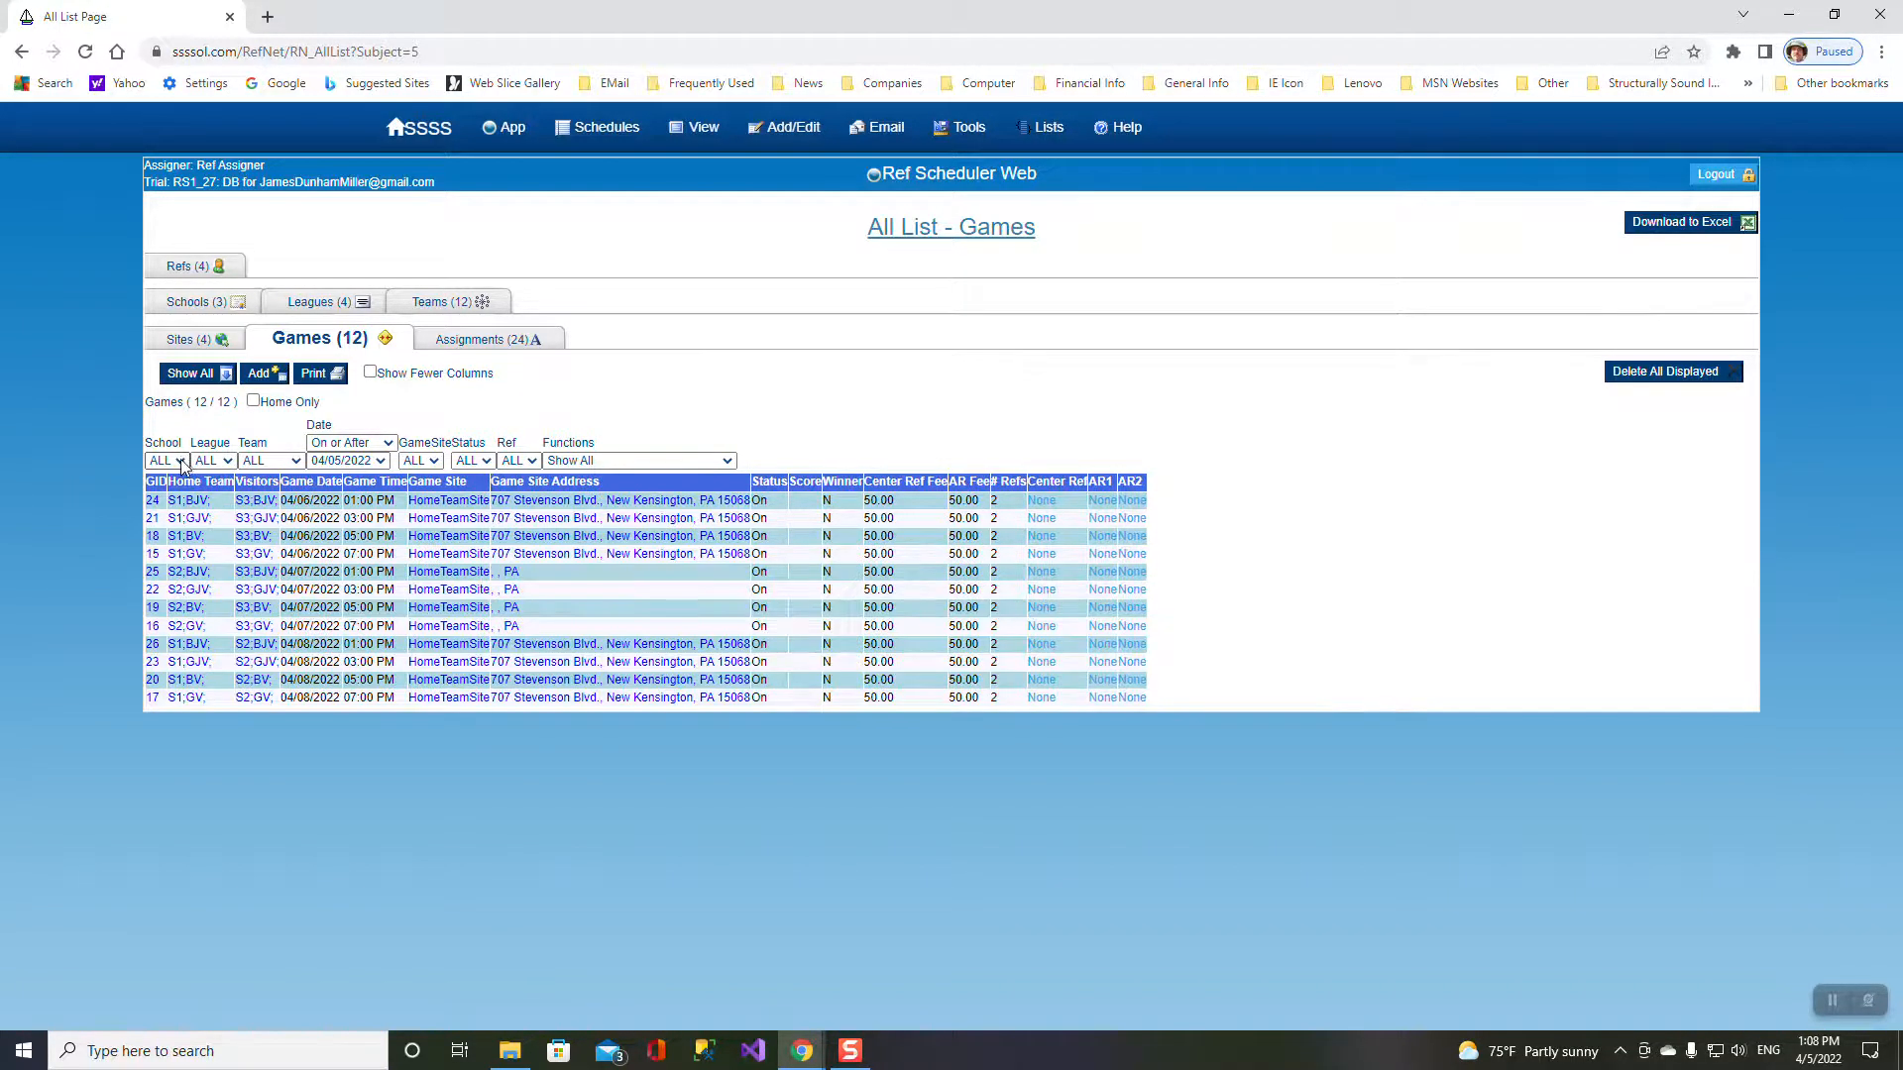
# - Filter games by school S1, then S2 including away games, and show the assignments list
pyautogui.click(182, 462)
pyautogui.click(179, 494)
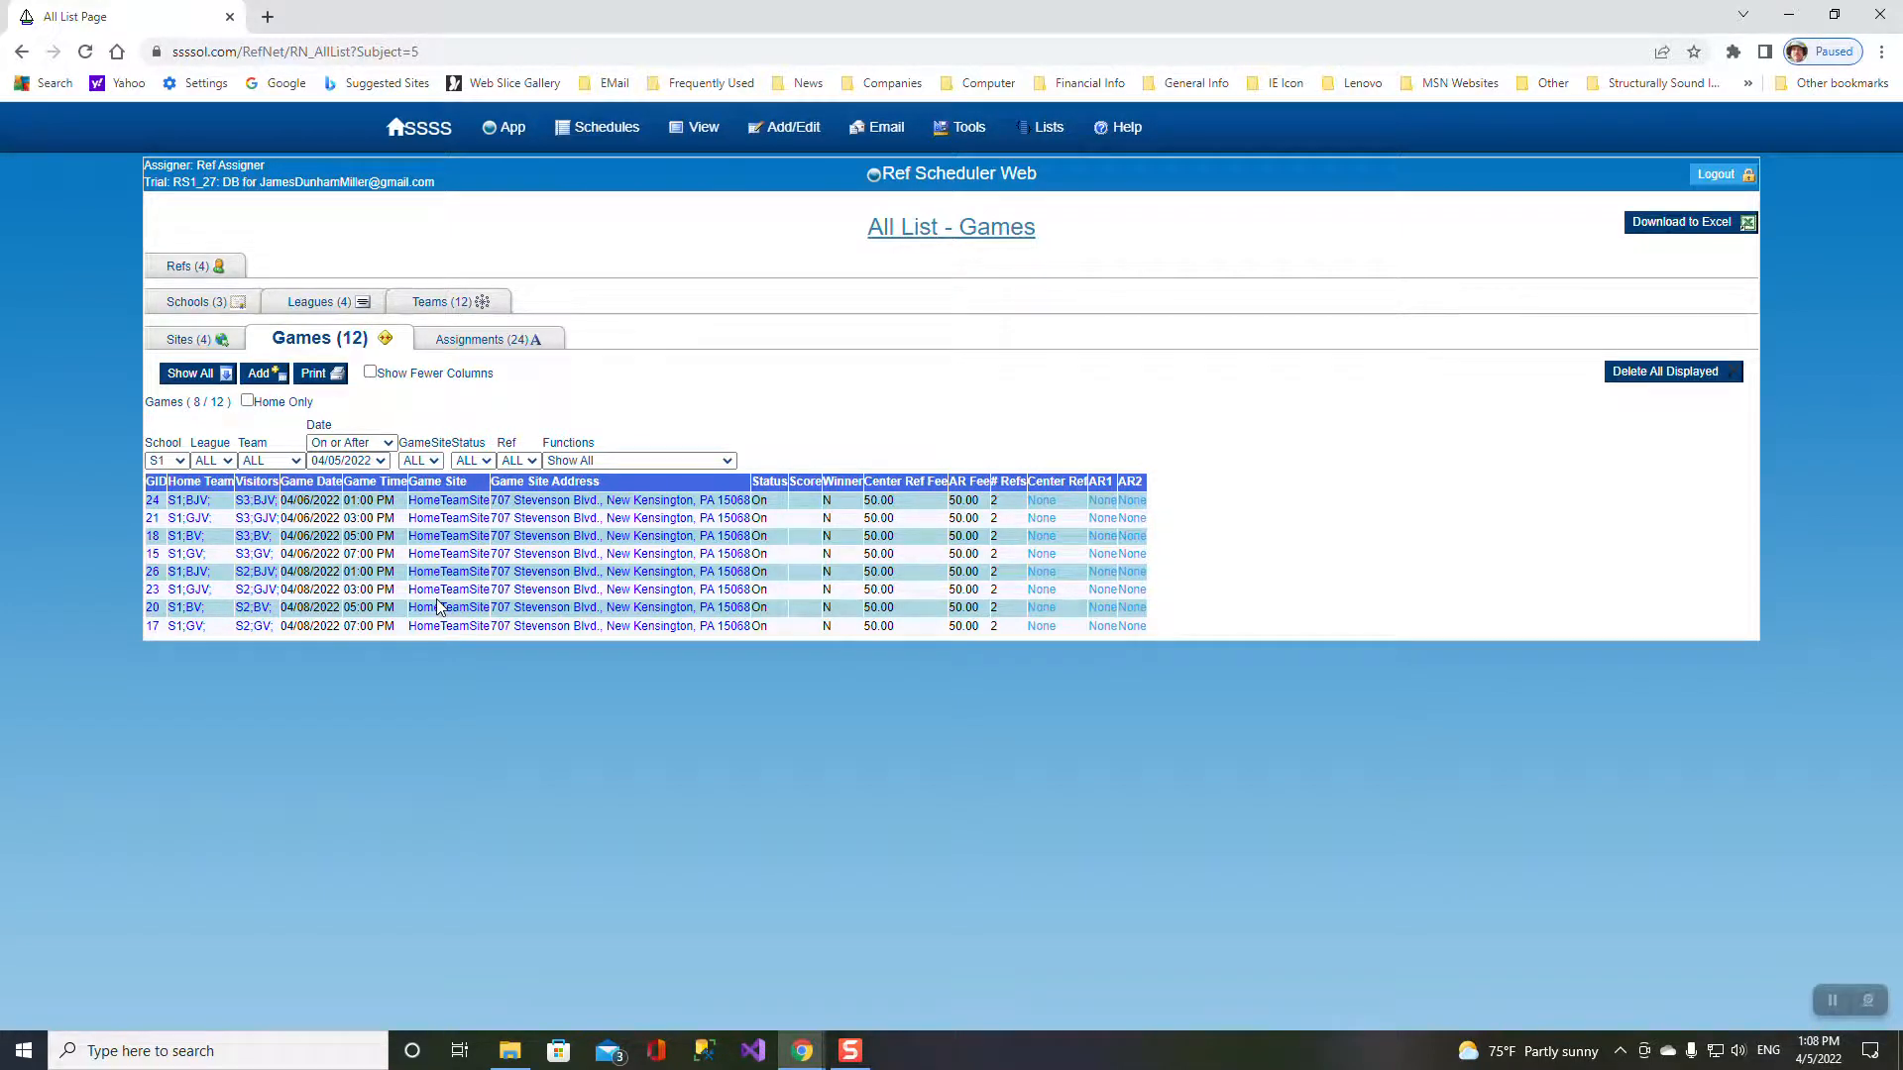
pyautogui.click(180, 462)
pyautogui.click(179, 508)
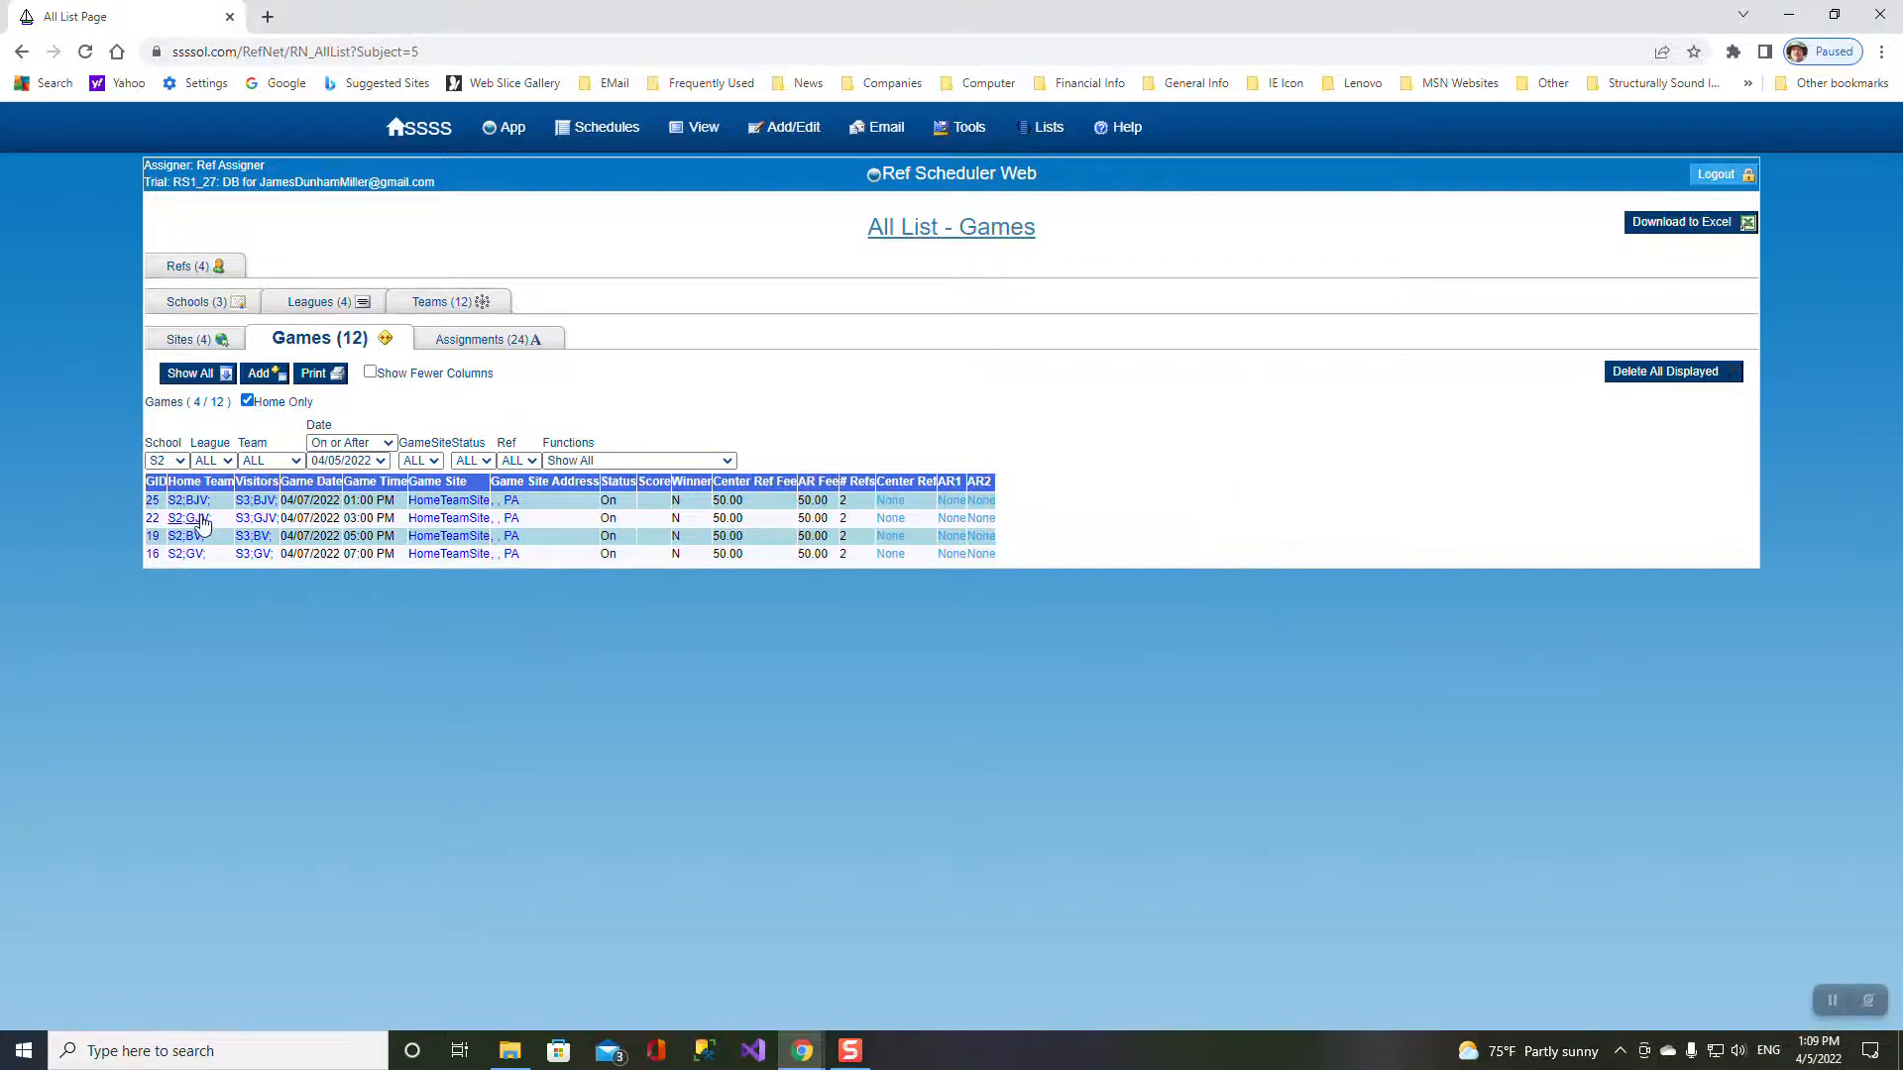
pyautogui.click(247, 401)
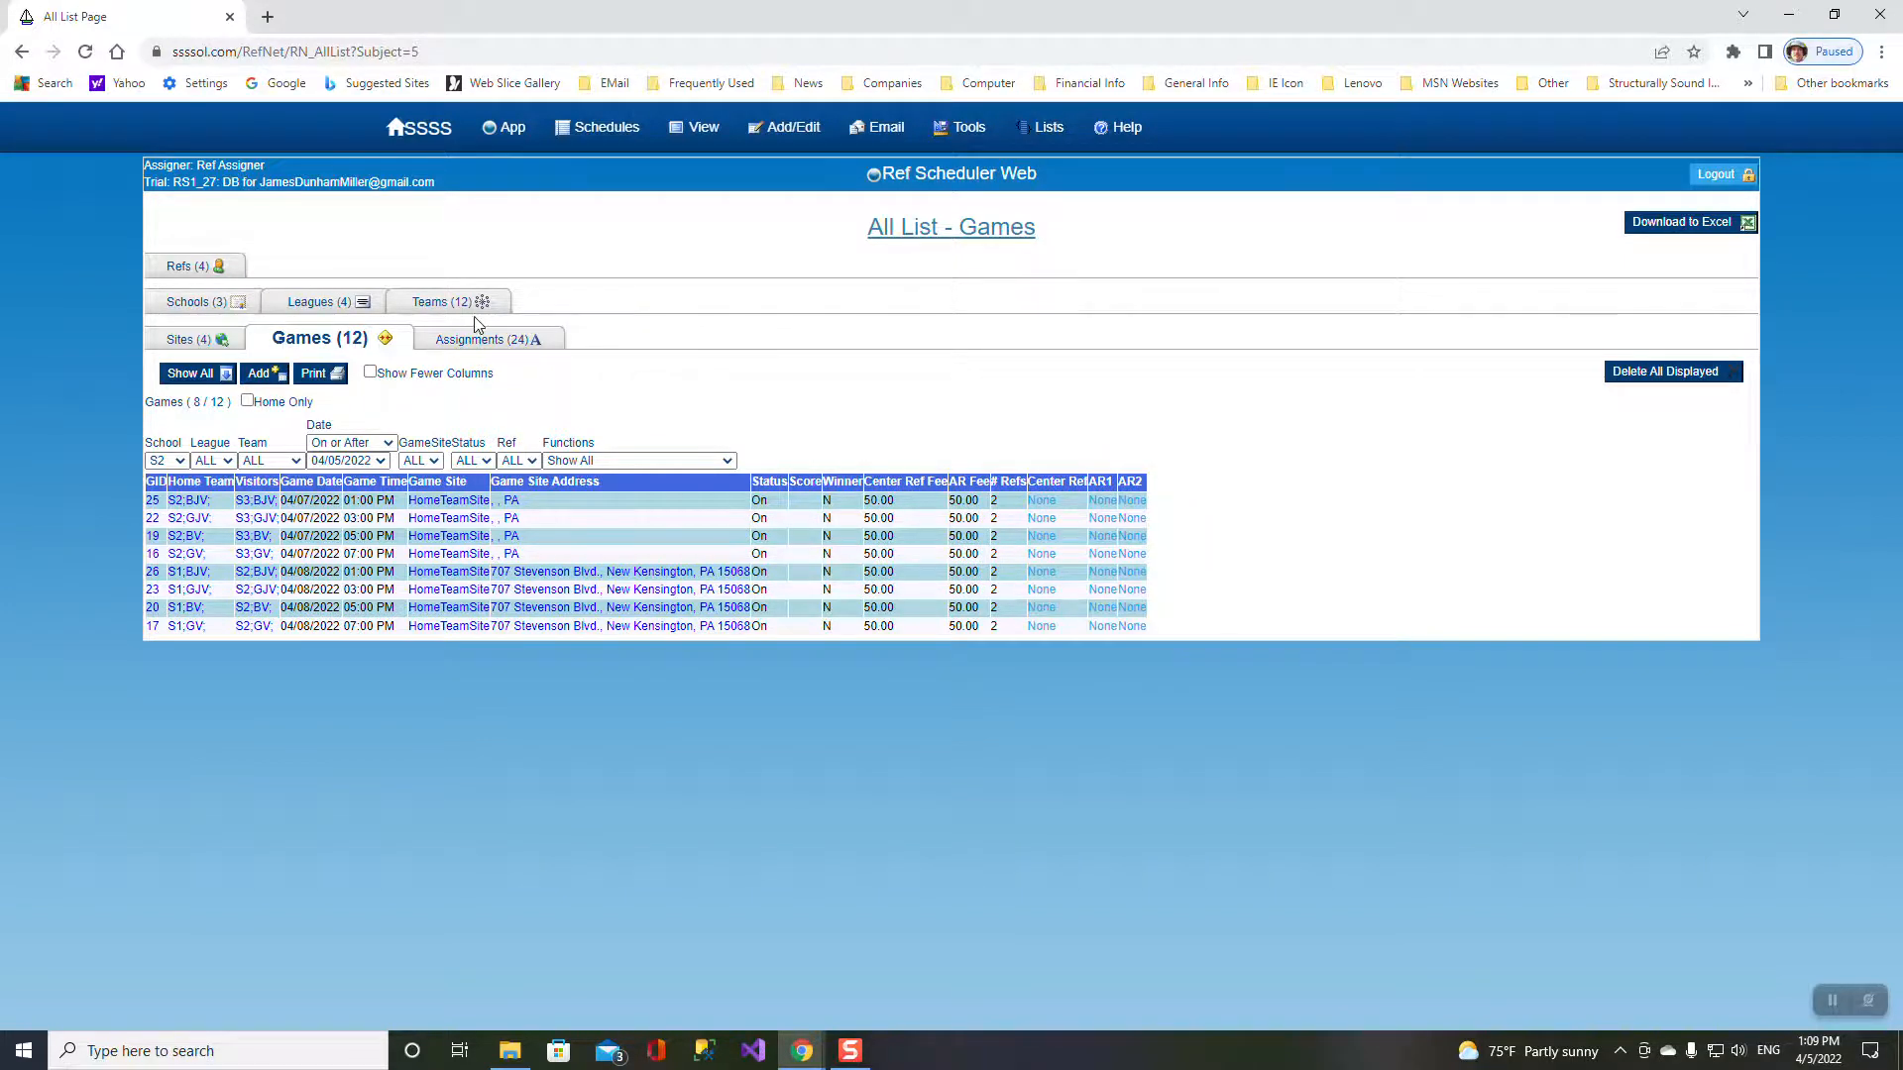
pyautogui.click(500, 339)
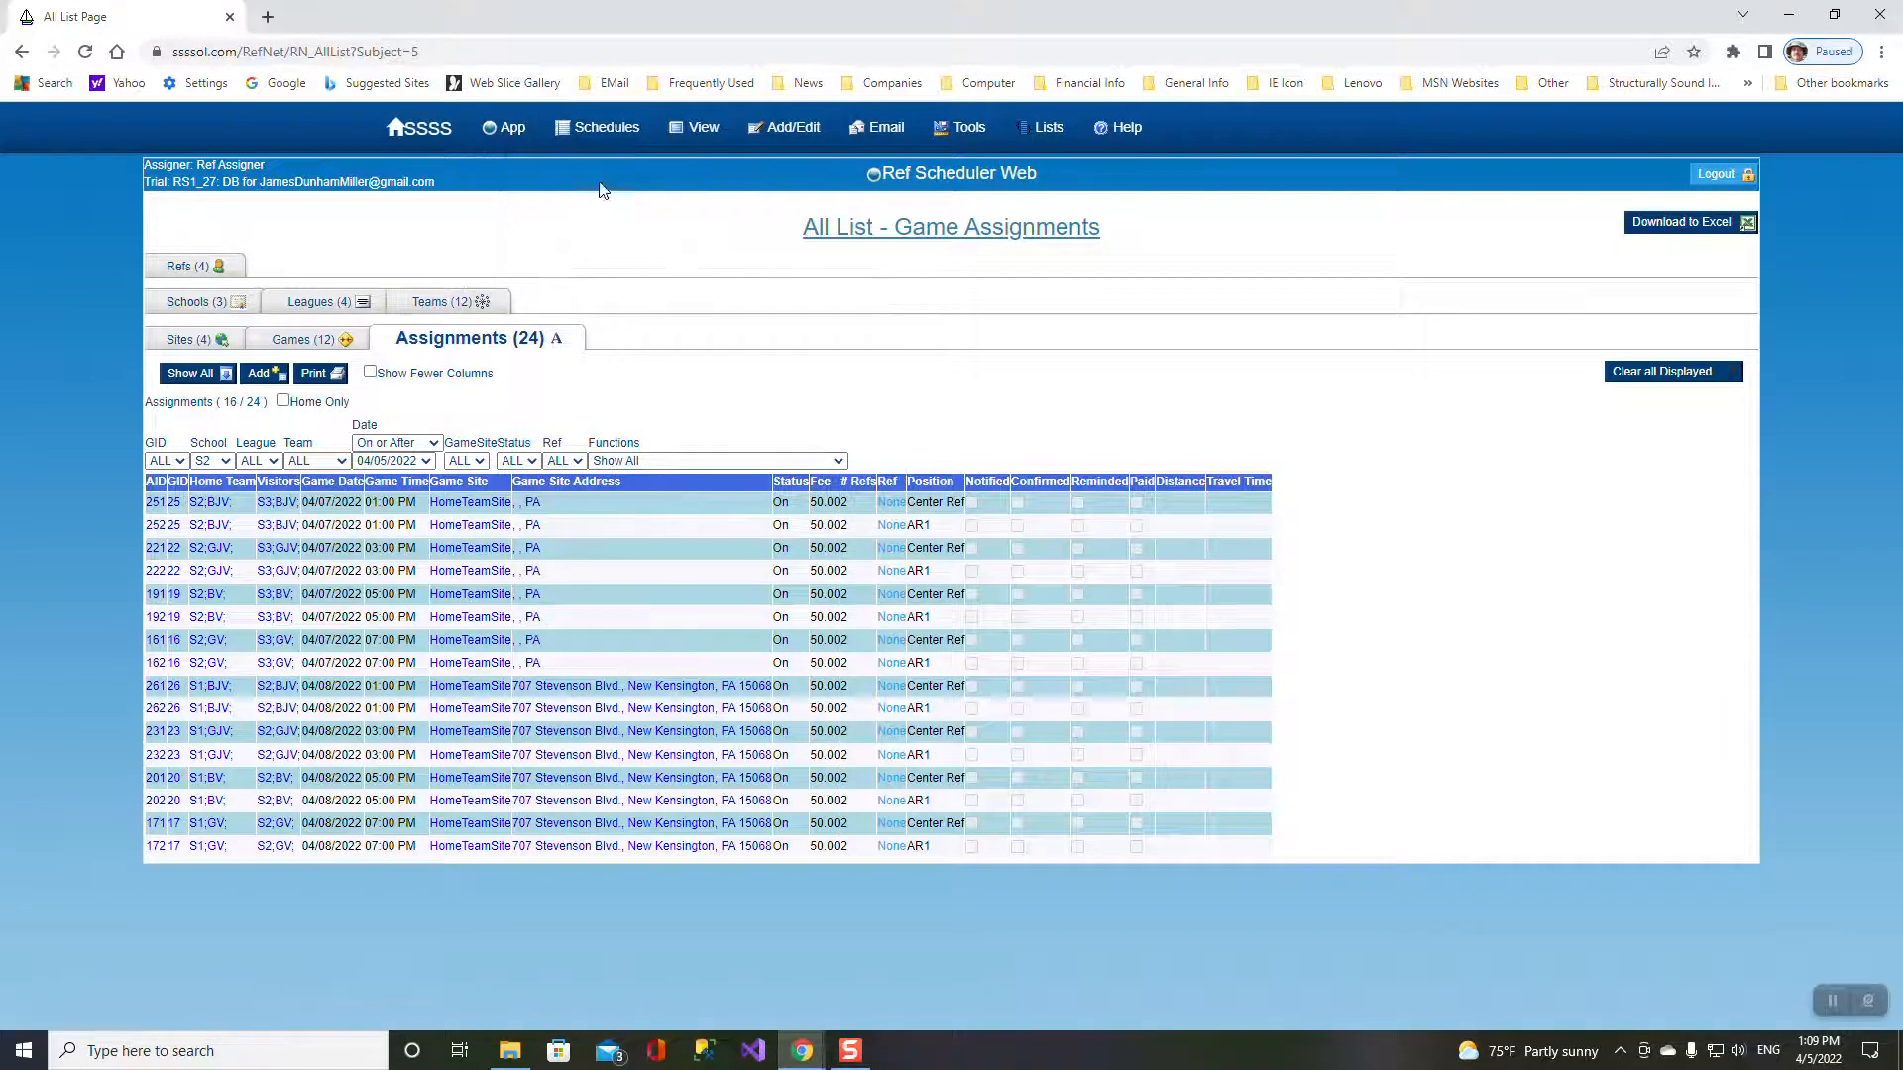
# - Set the preferences sport to Softball, save, and show the list of all games
pyautogui.moveTo(505, 129)
pyautogui.click(538, 175)
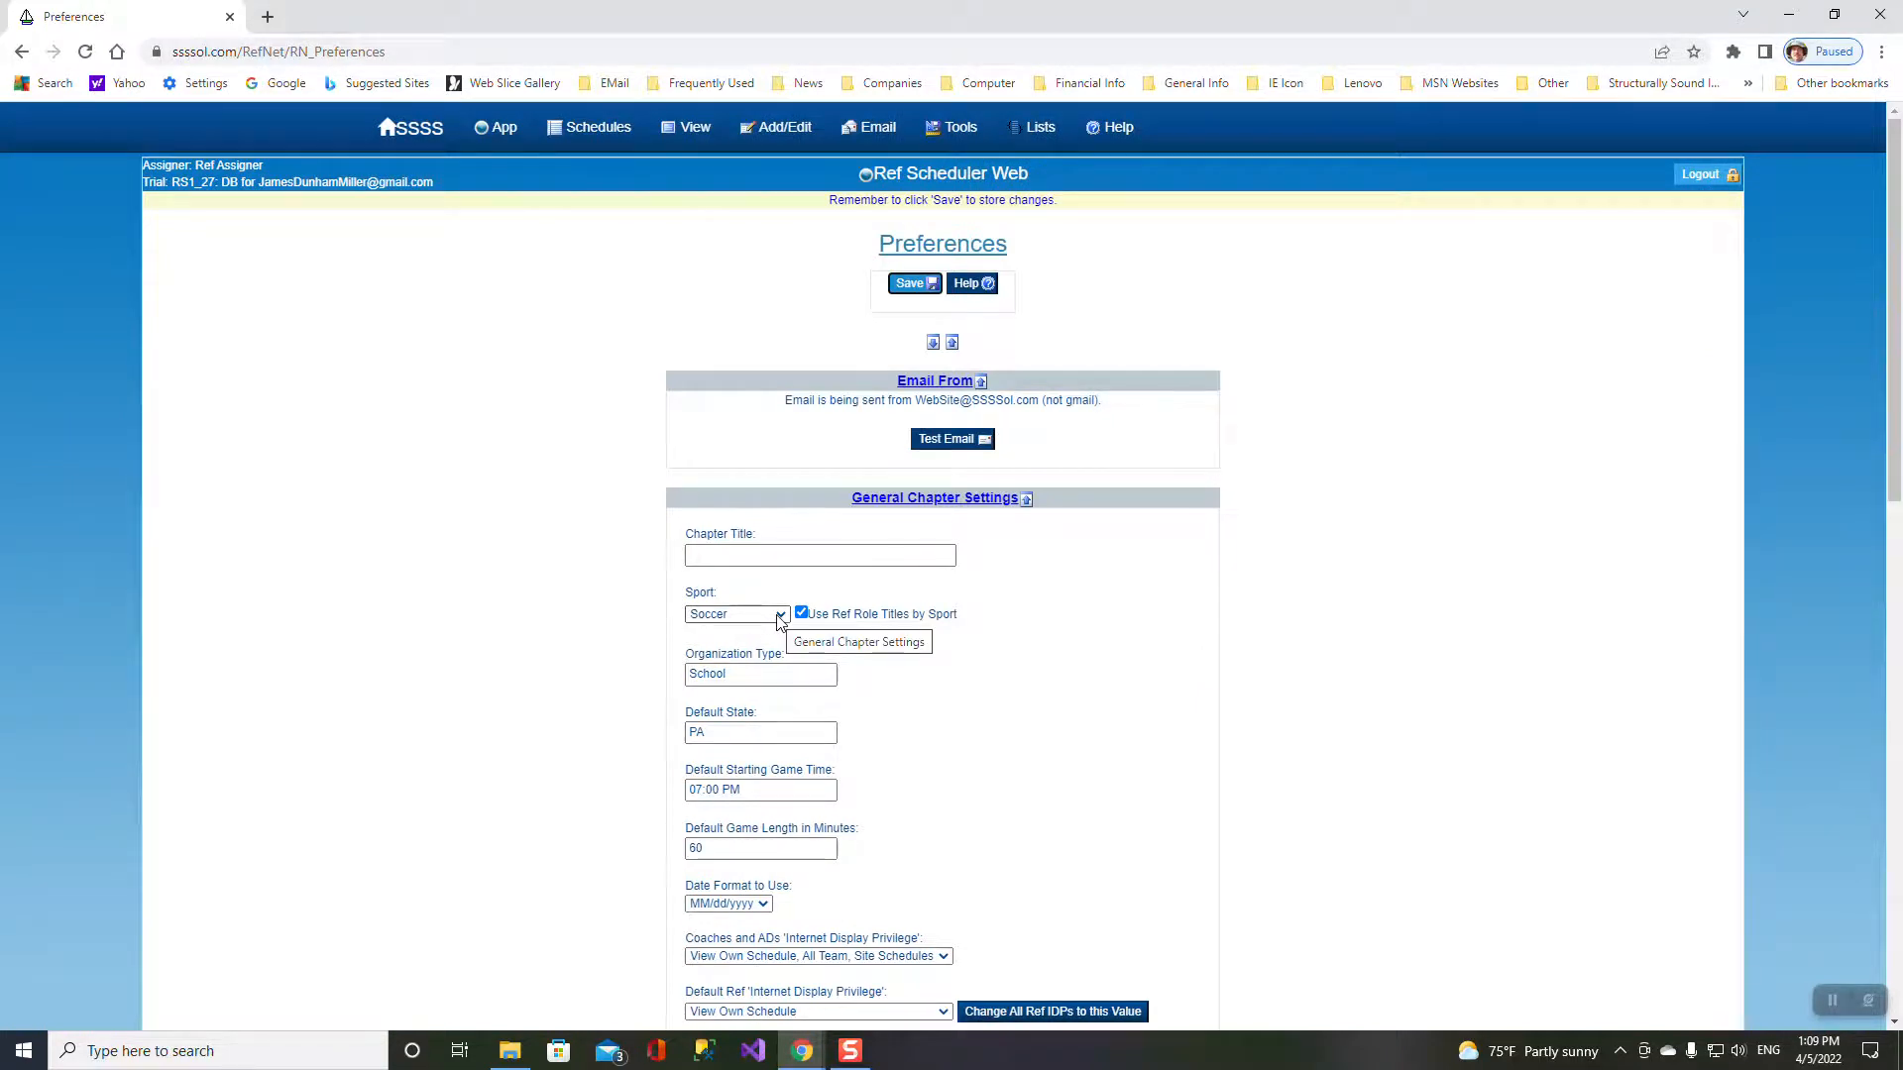
pyautogui.click(779, 615)
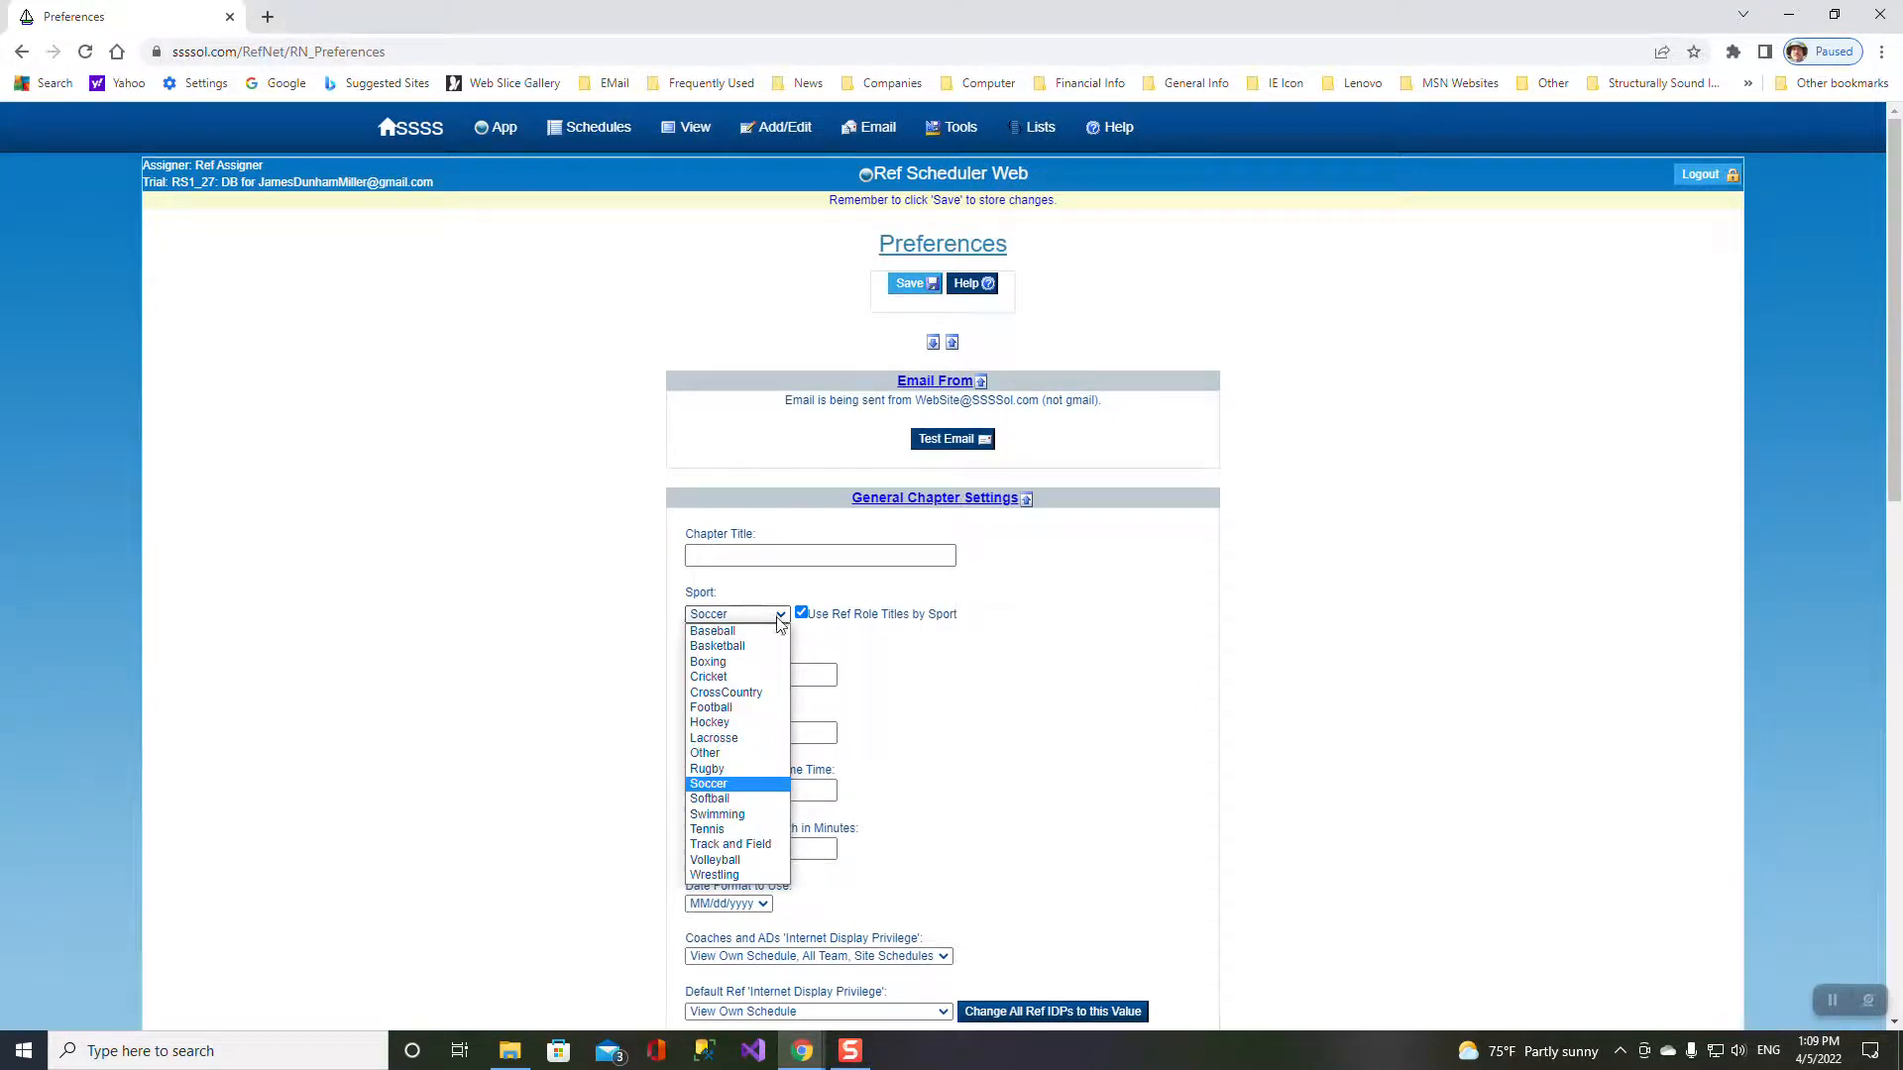
pyautogui.click(727, 801)
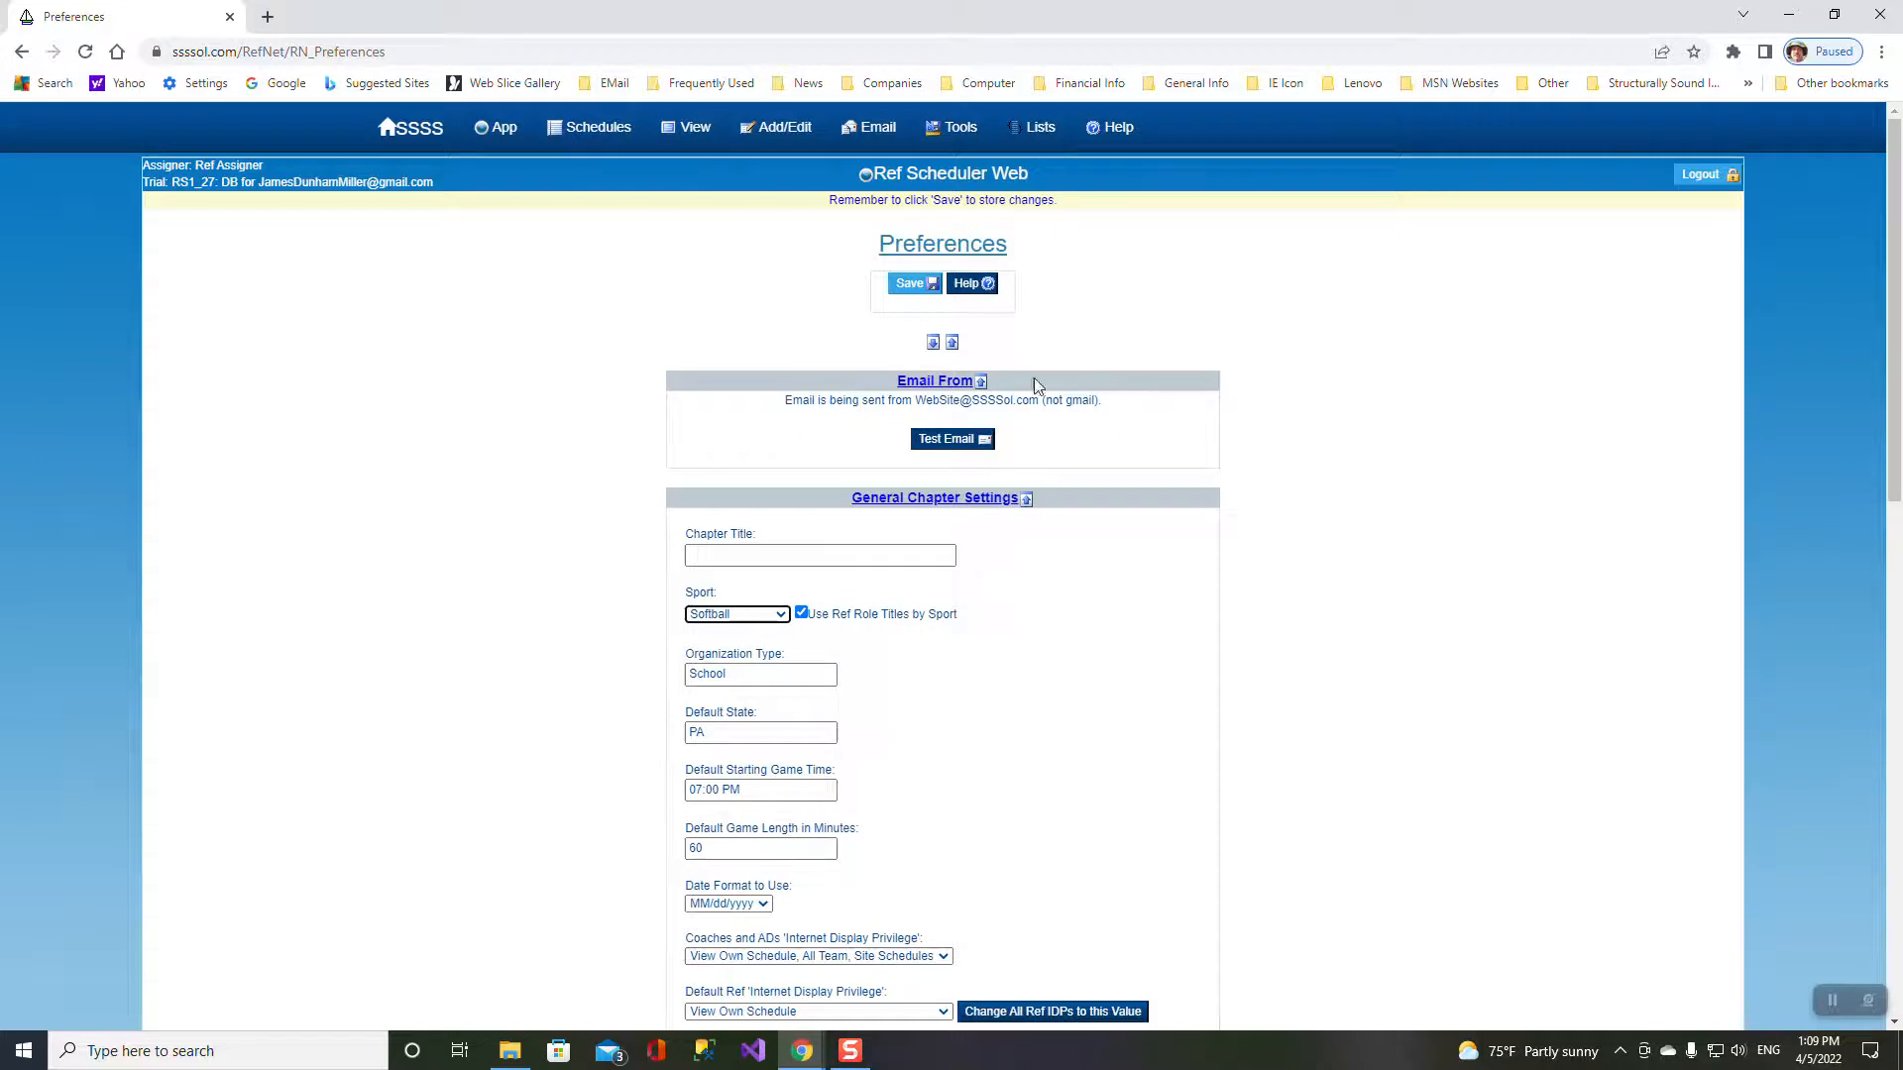
pyautogui.click(922, 284)
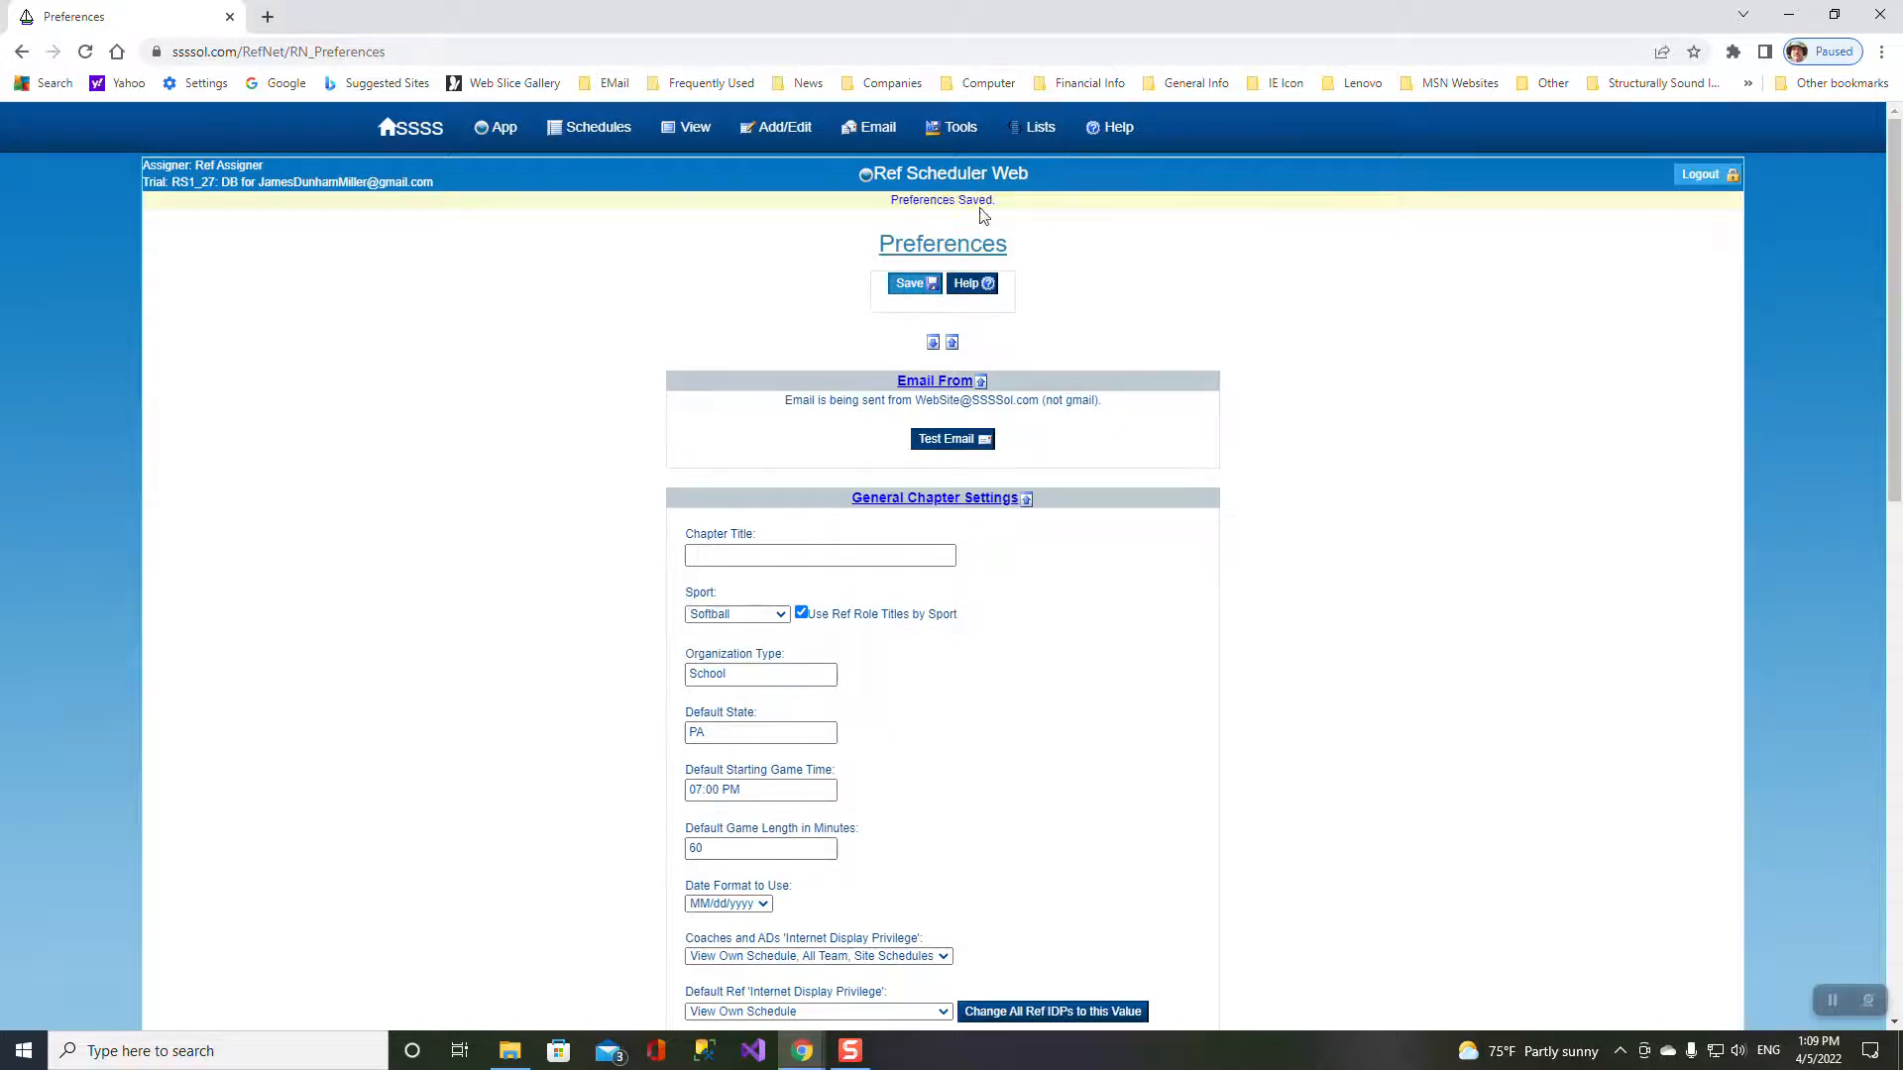
pyautogui.moveTo(692, 133)
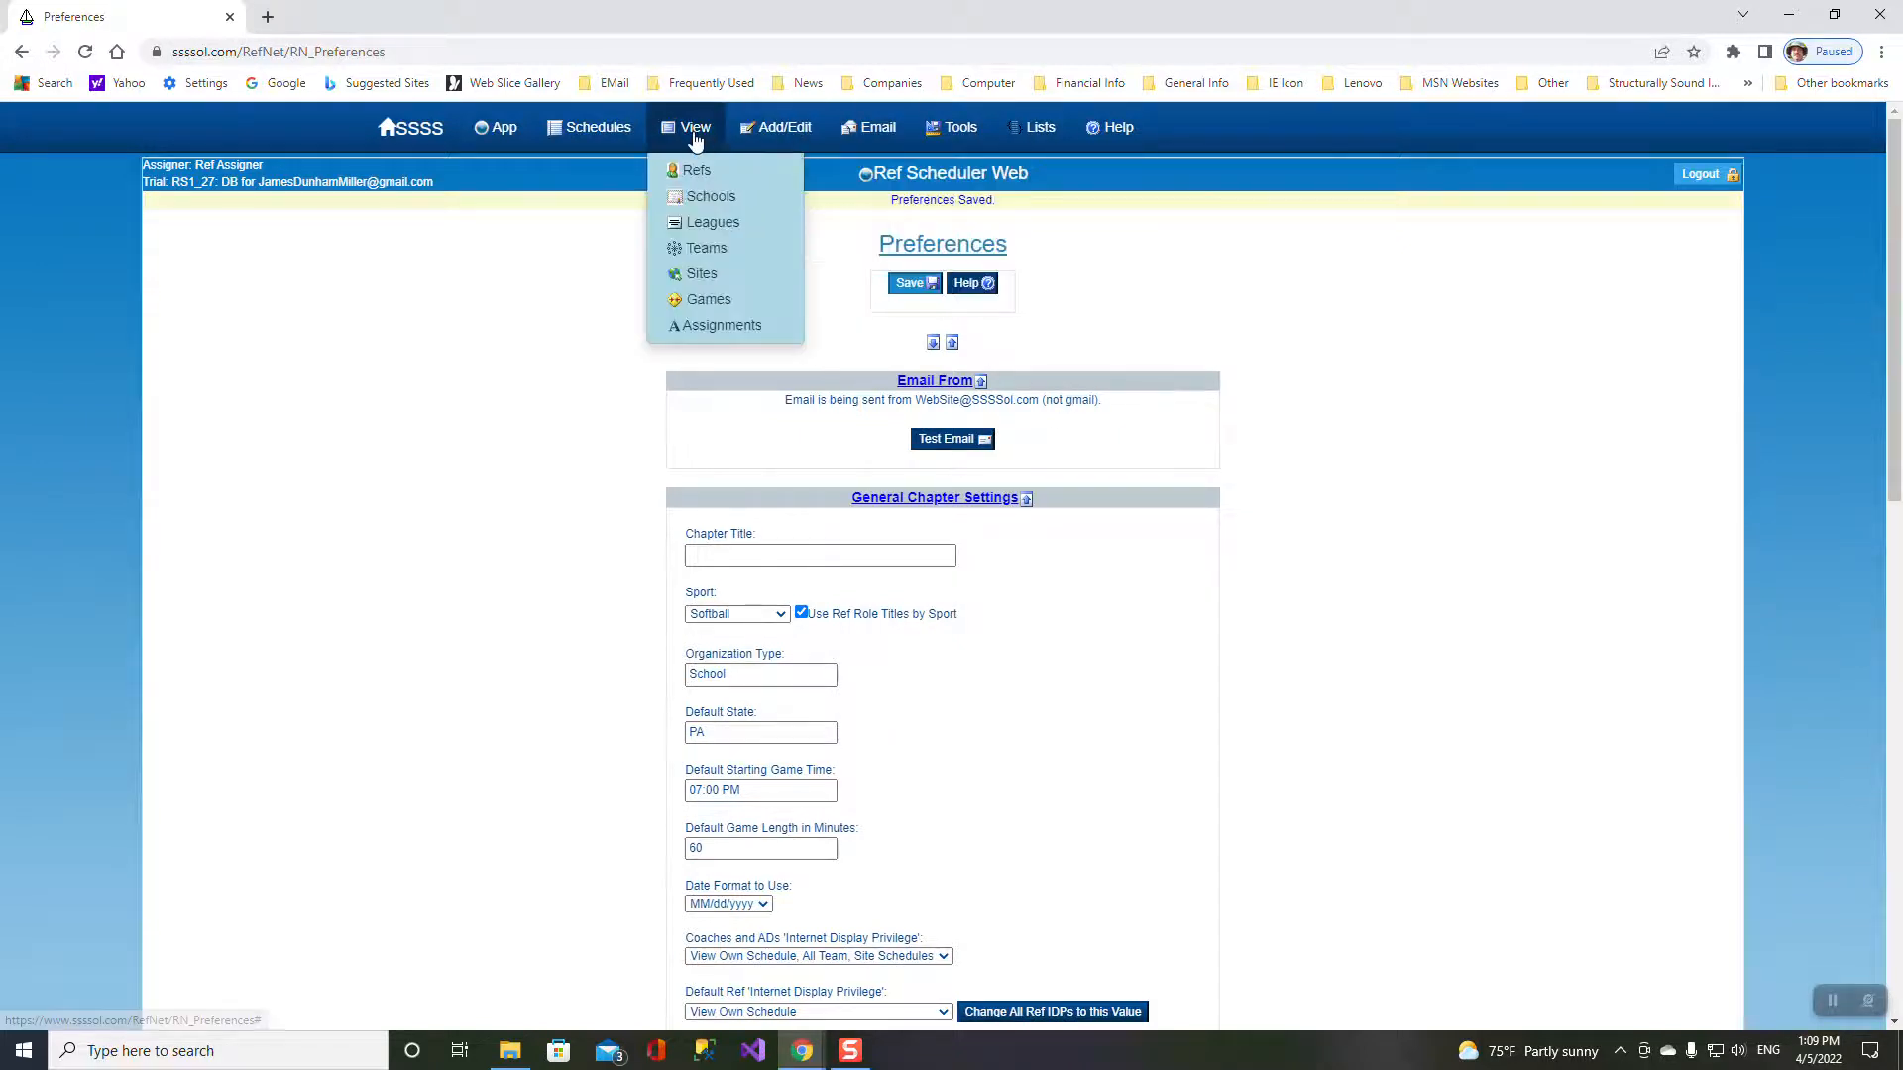
pyautogui.click(719, 303)
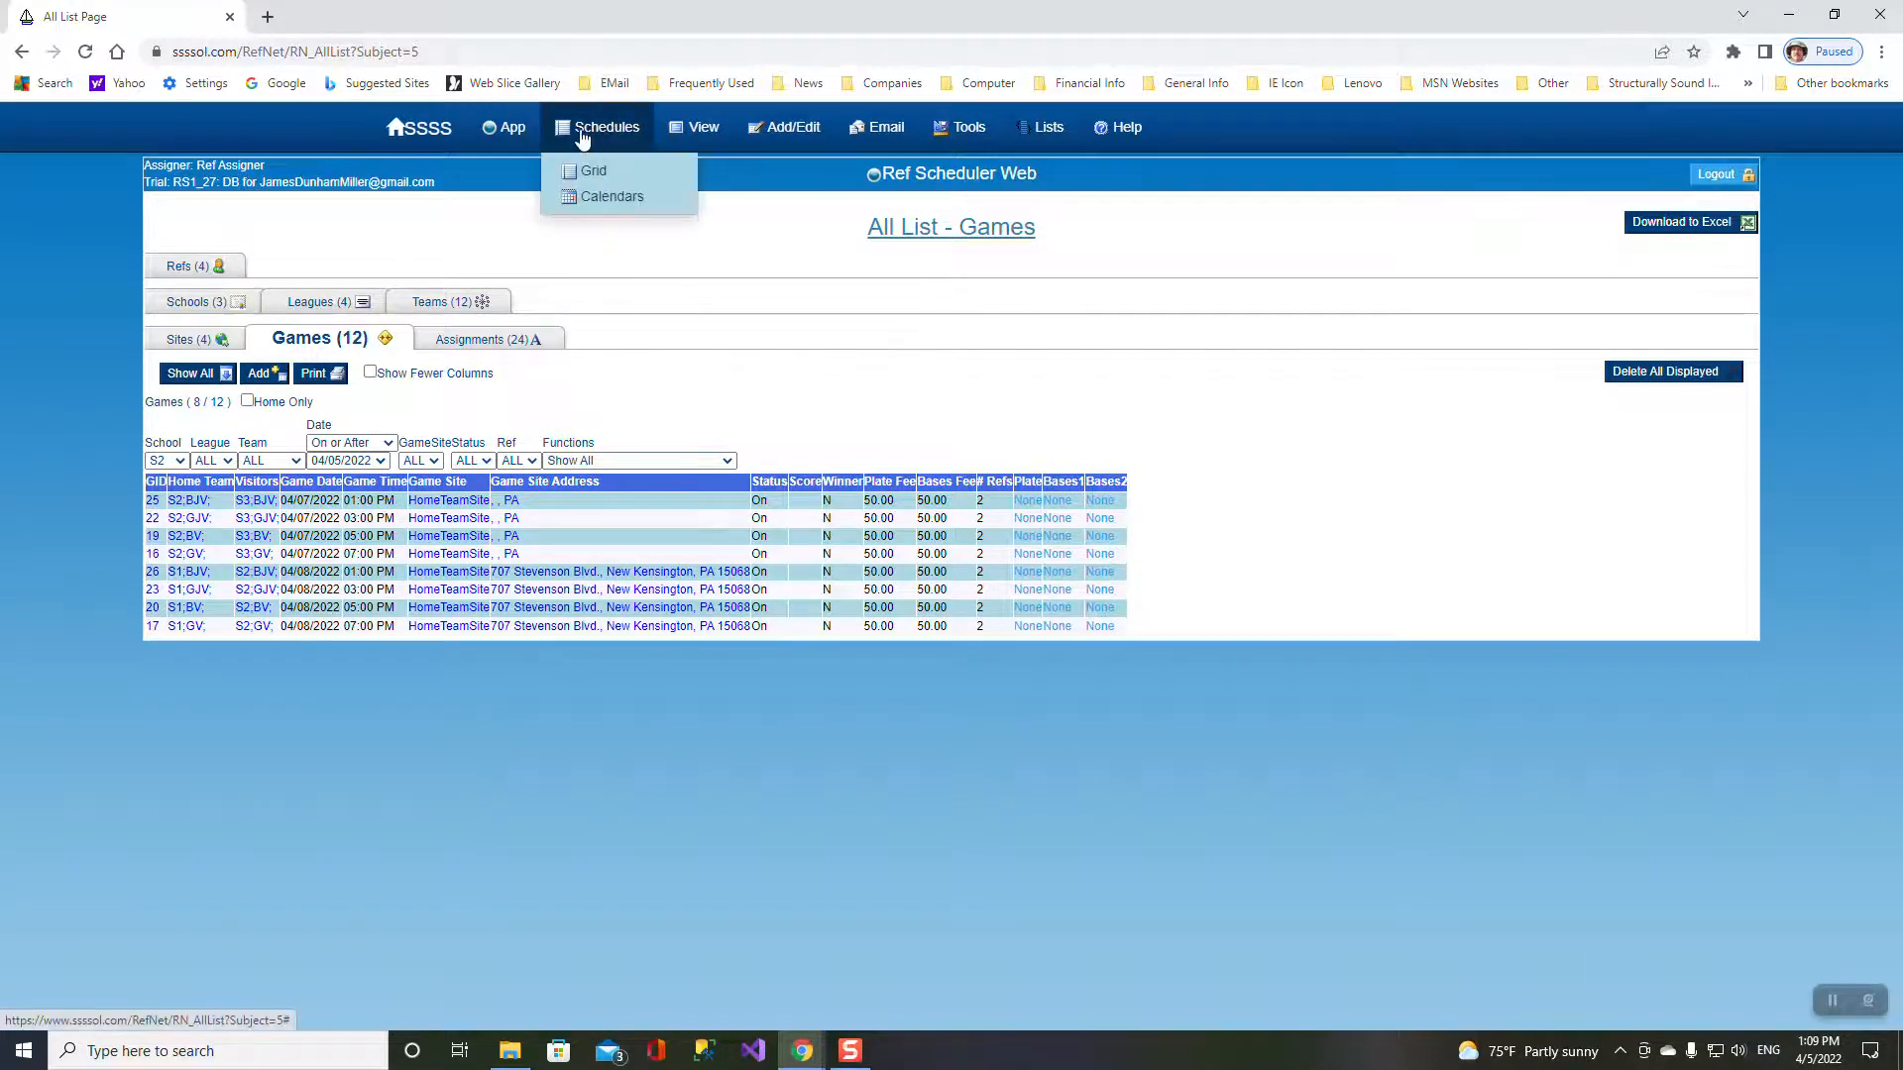
# - Change the preferences sport back to Soccer, save, and reopen the list of all games
pyautogui.moveTo(542, 139)
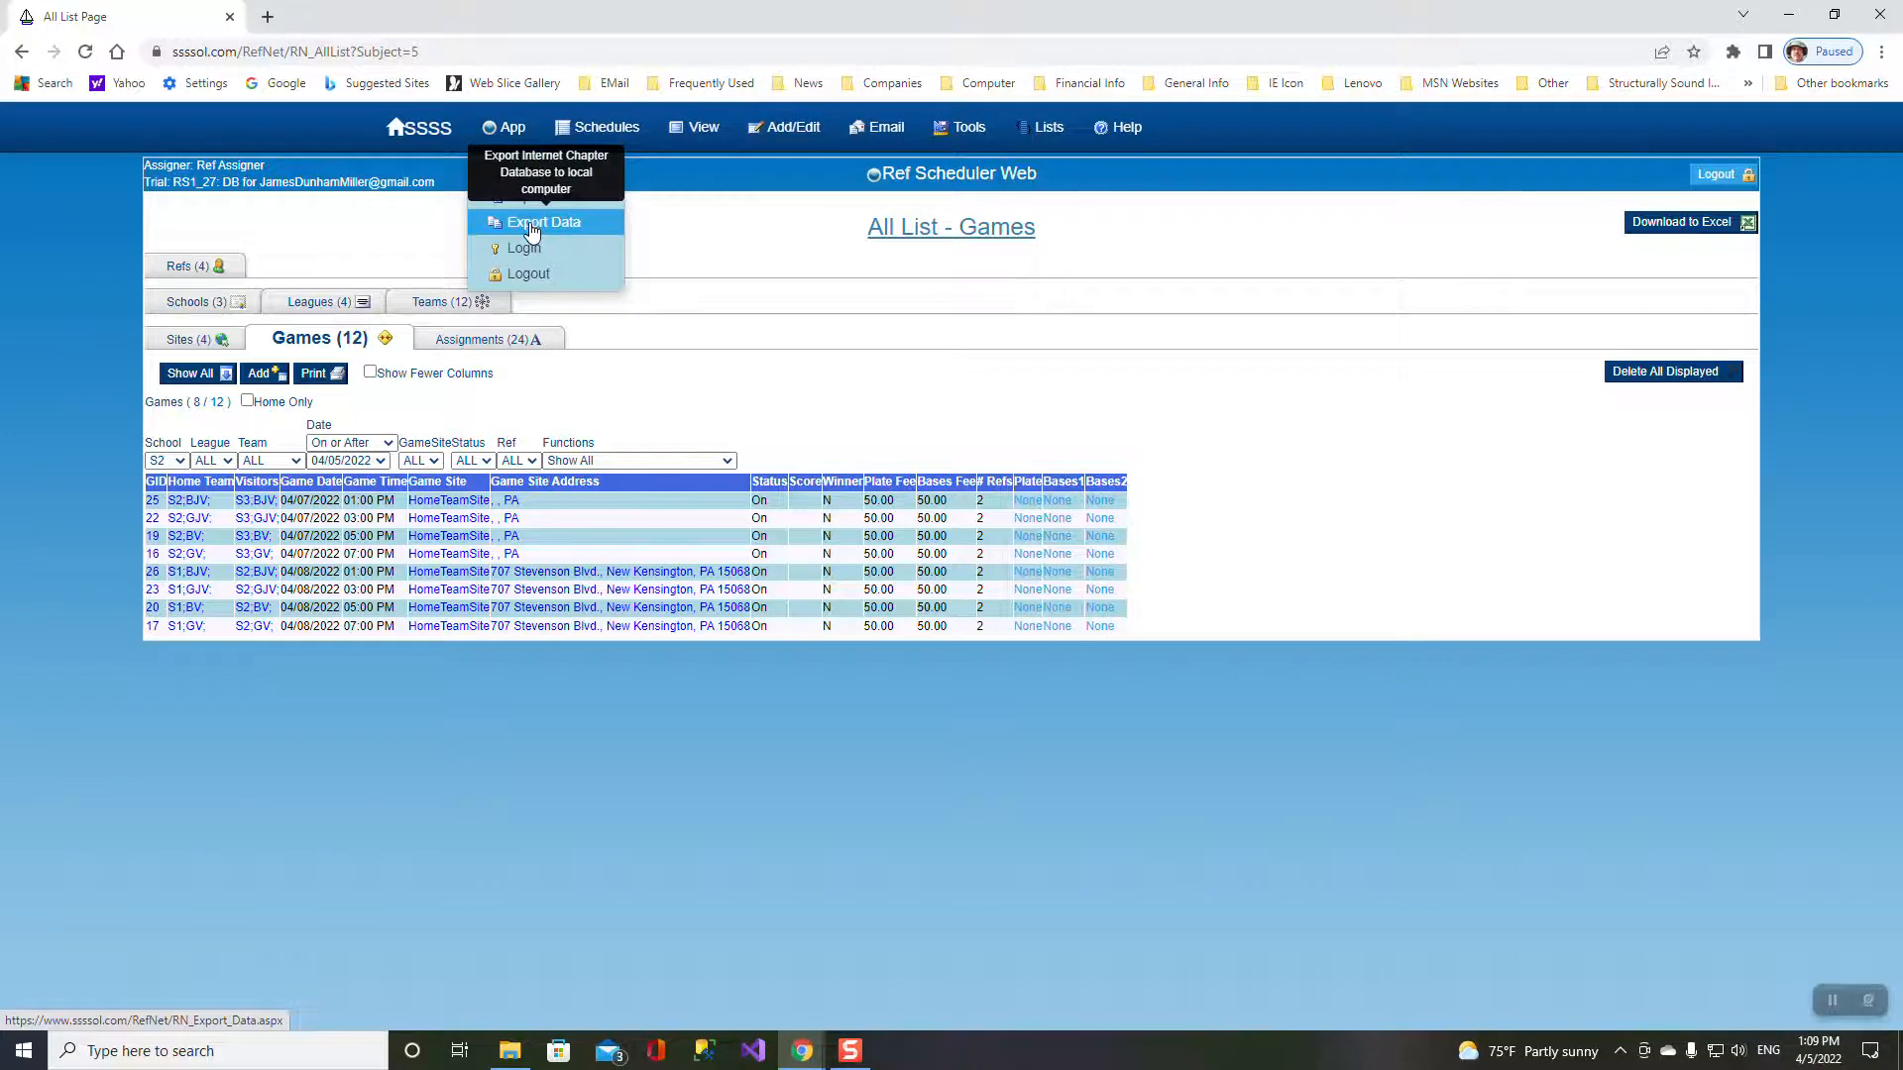
pyautogui.click(525, 174)
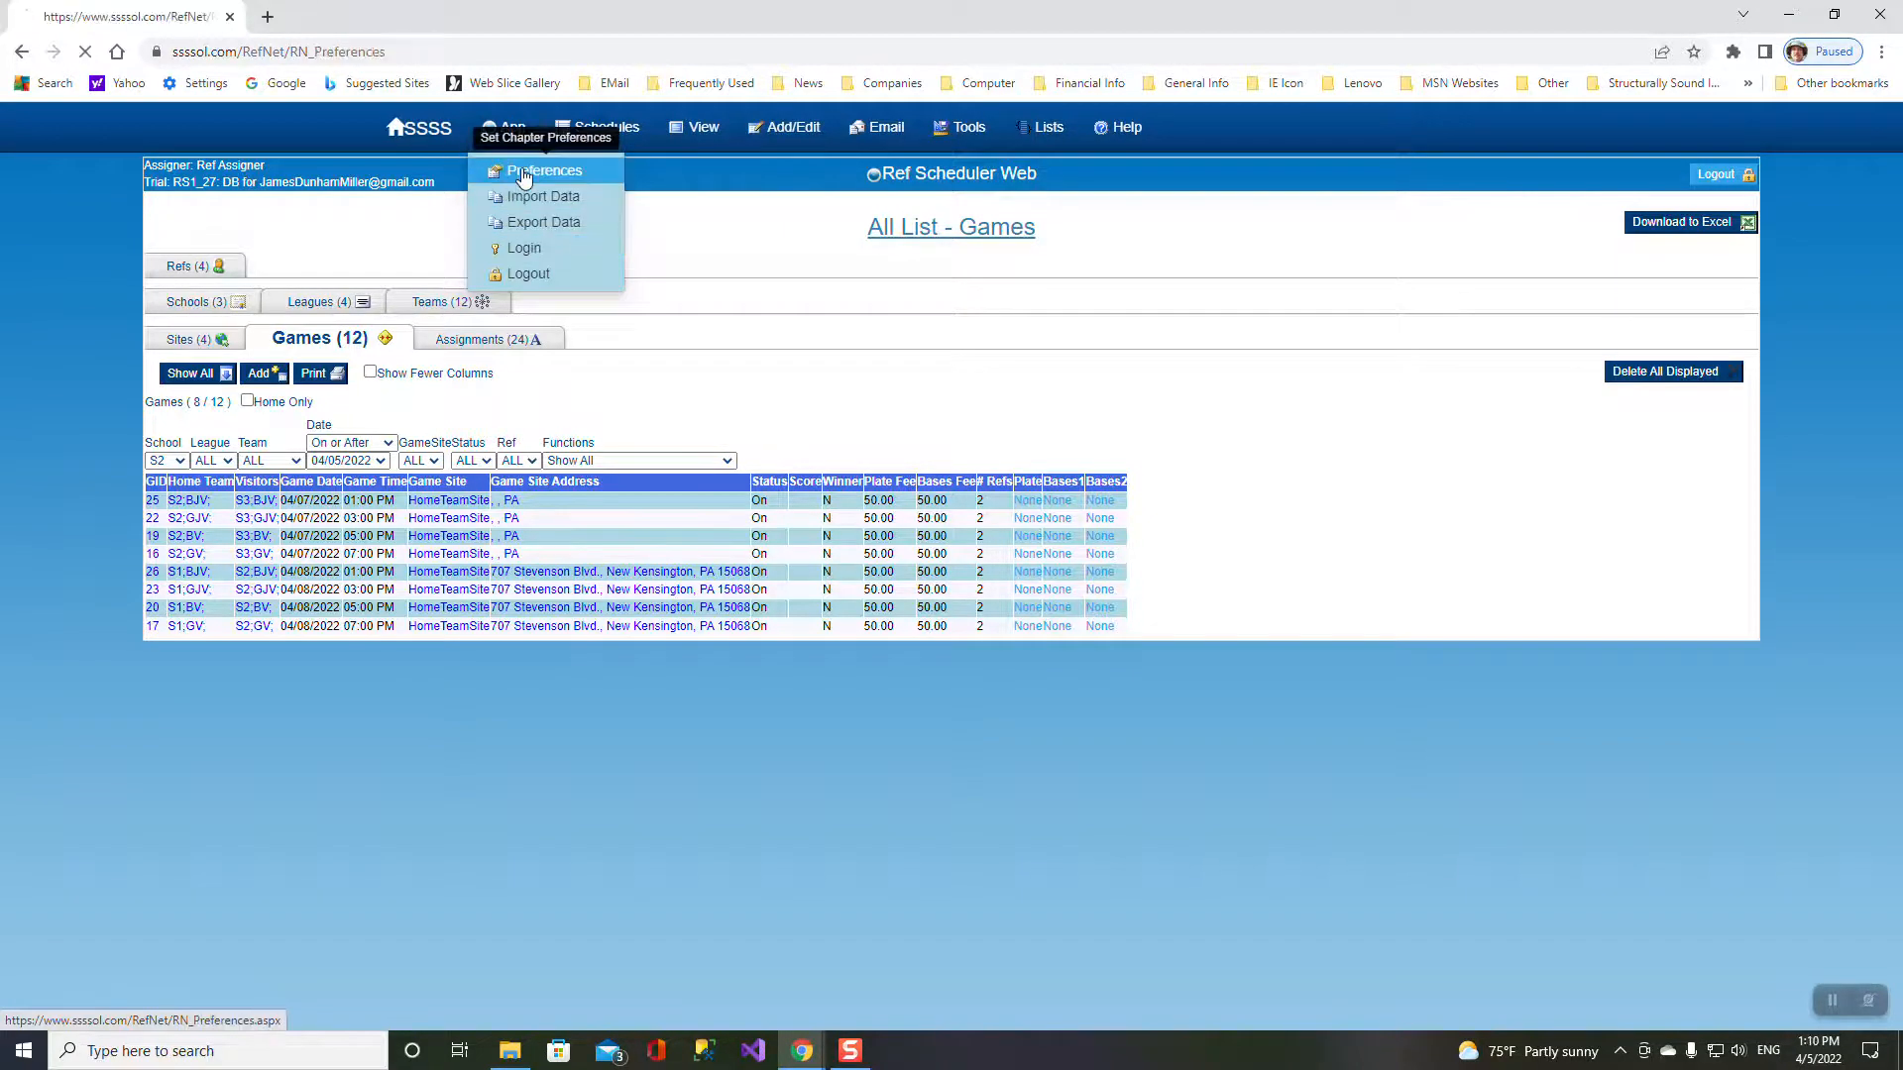
pyautogui.click(781, 616)
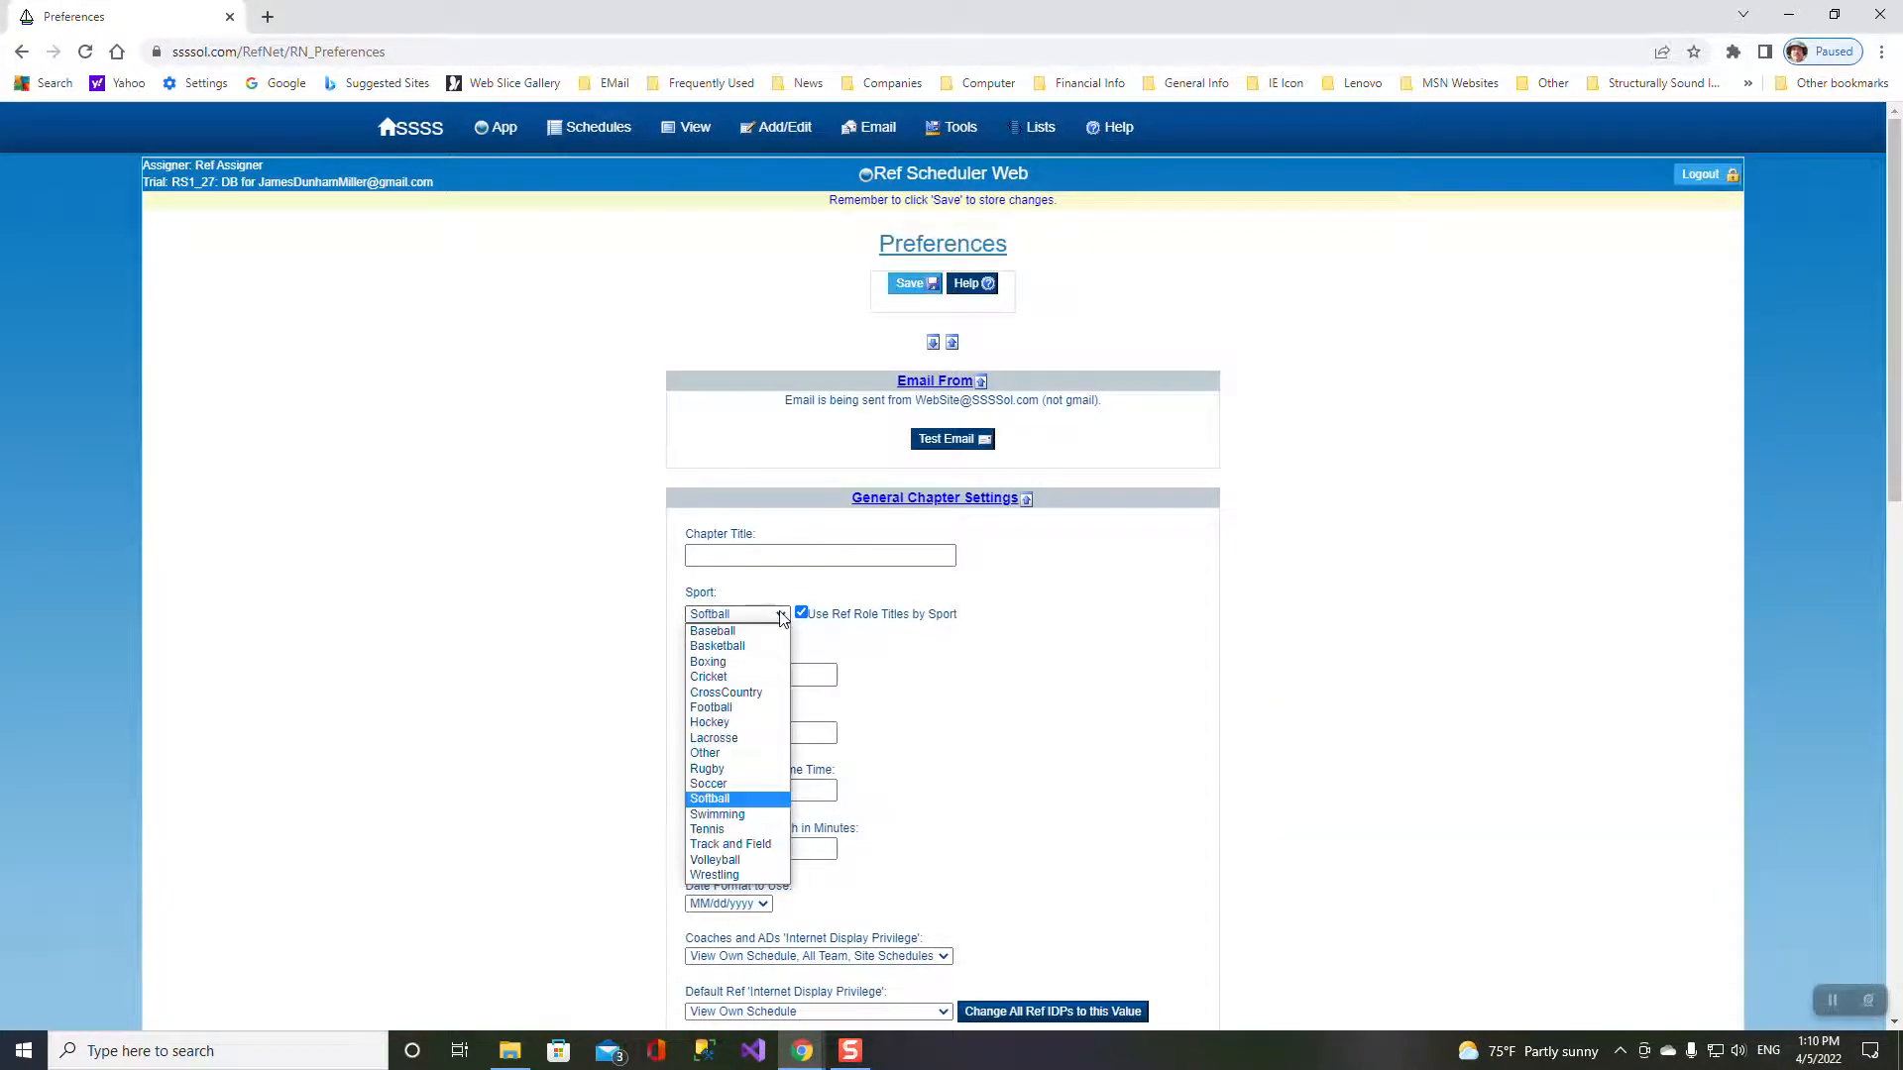
pyautogui.click(723, 783)
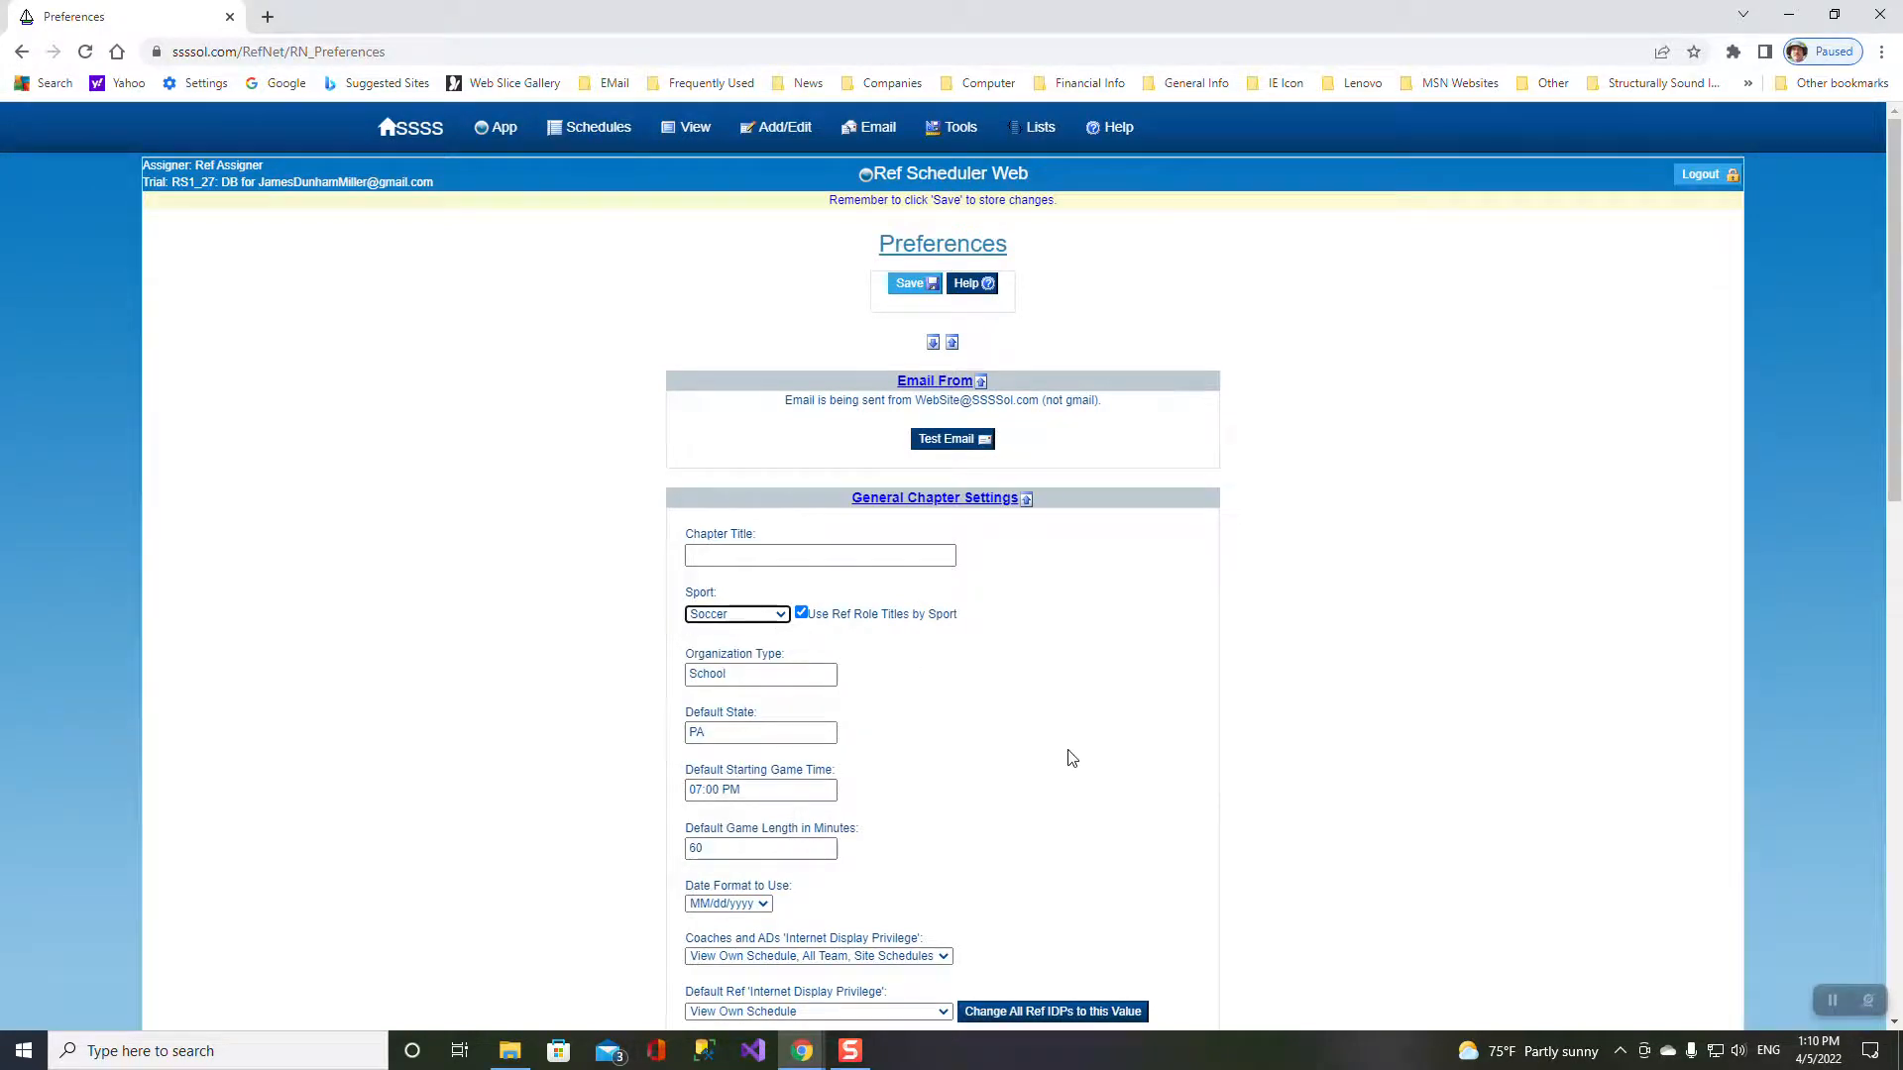
pyautogui.moveTo(498, 129)
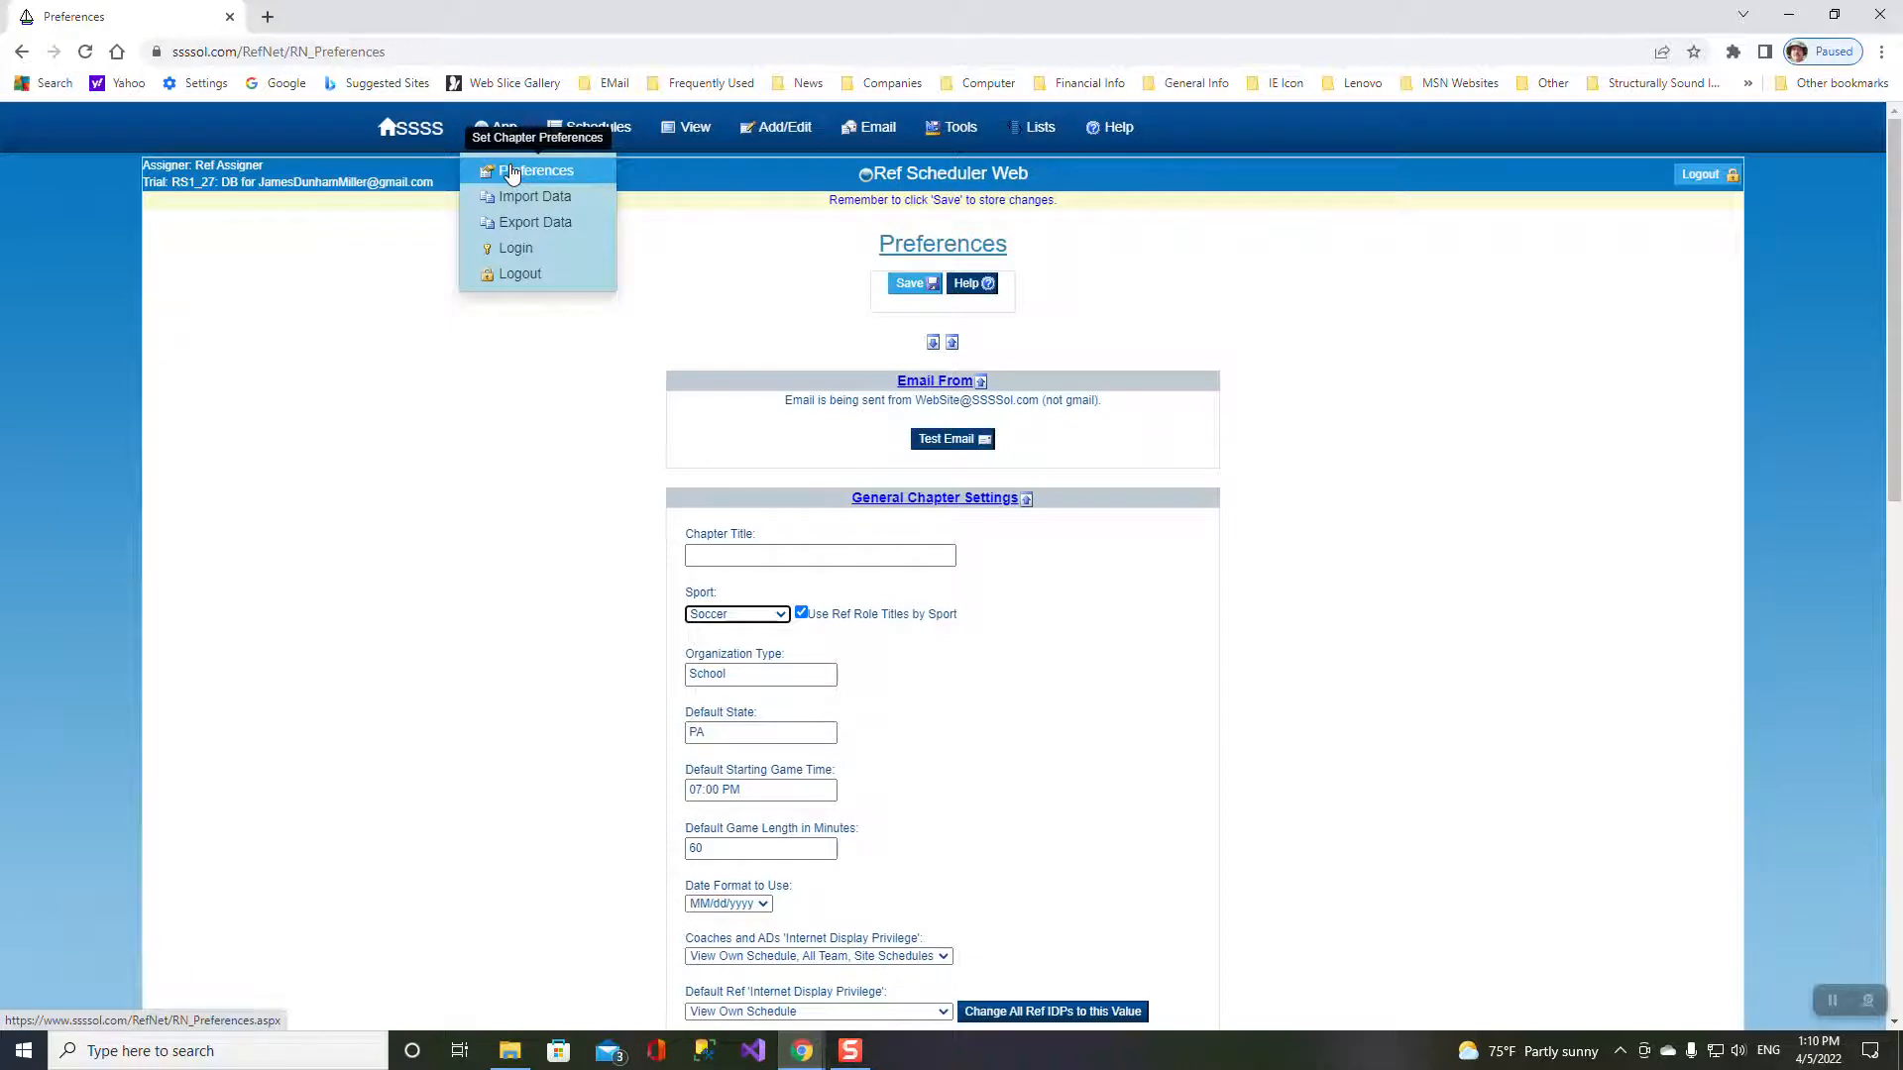
pyautogui.click(907, 287)
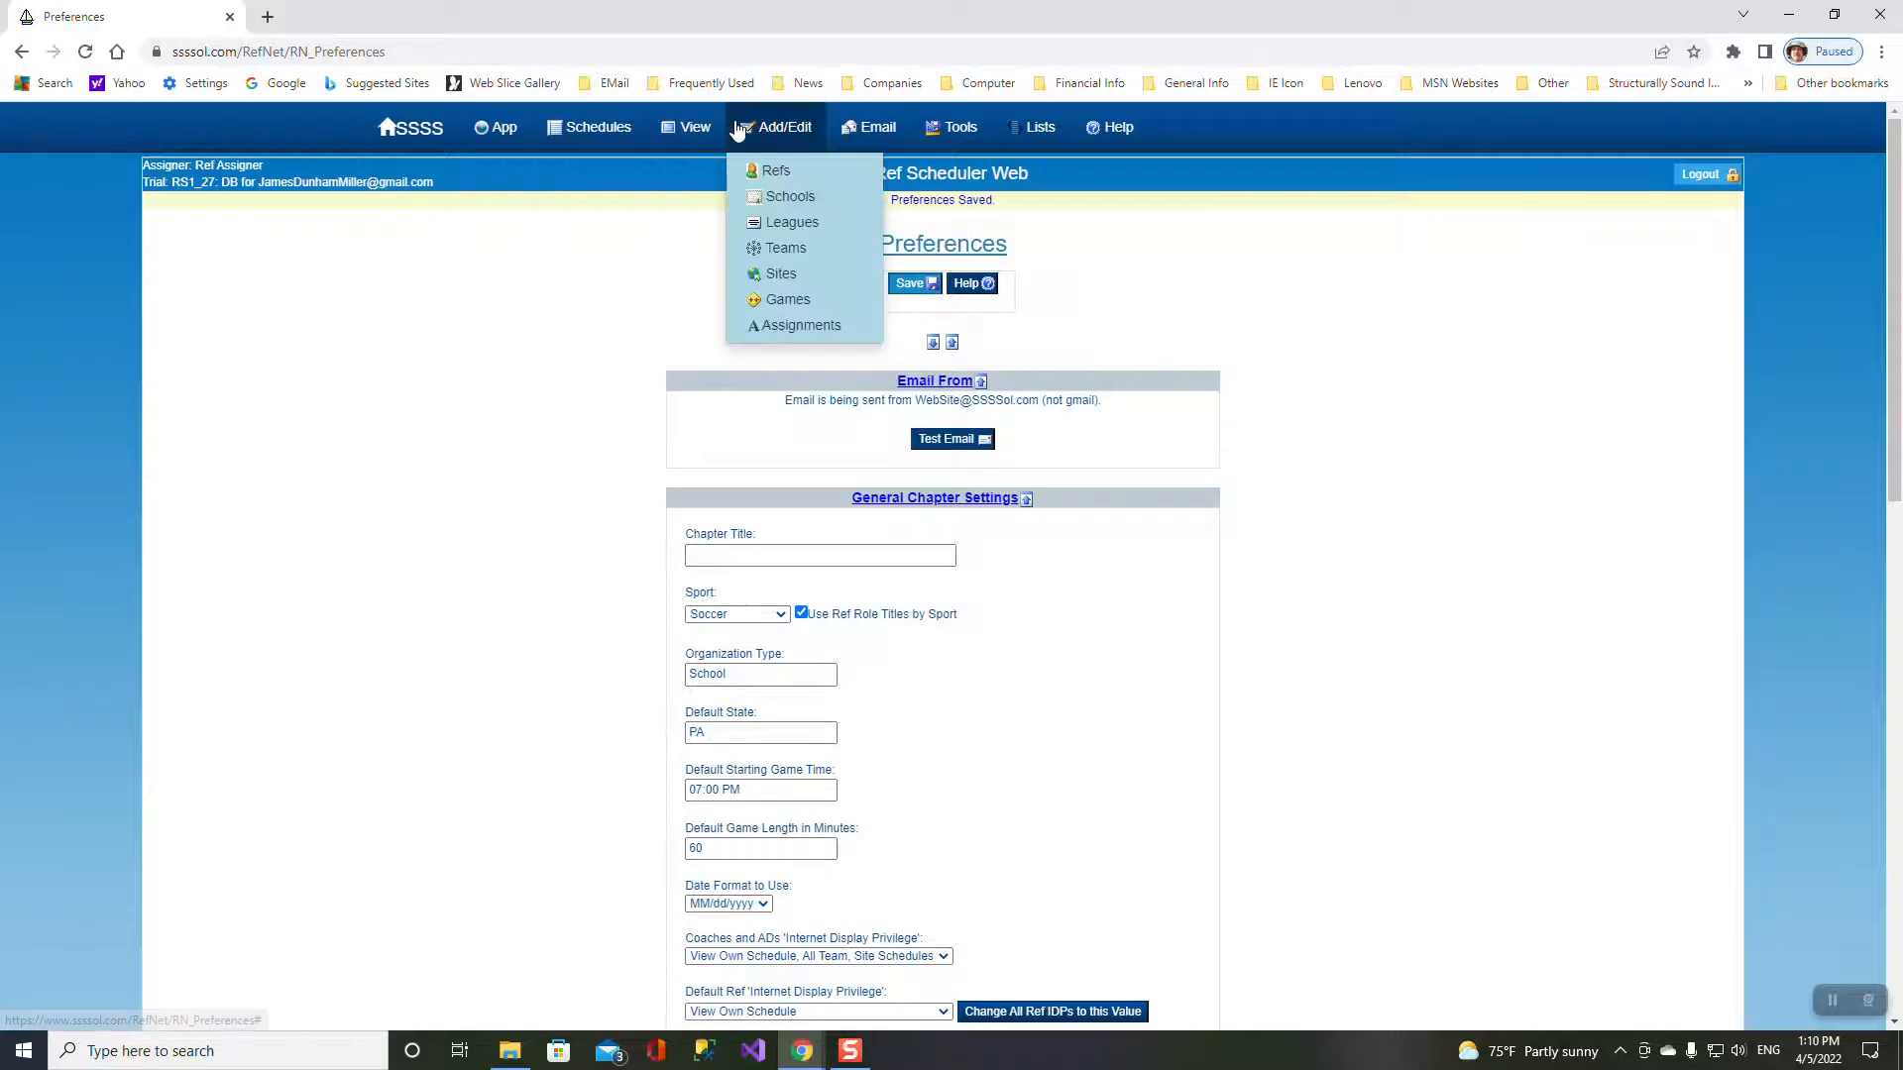
pyautogui.moveTo(707, 133)
pyautogui.click(710, 302)
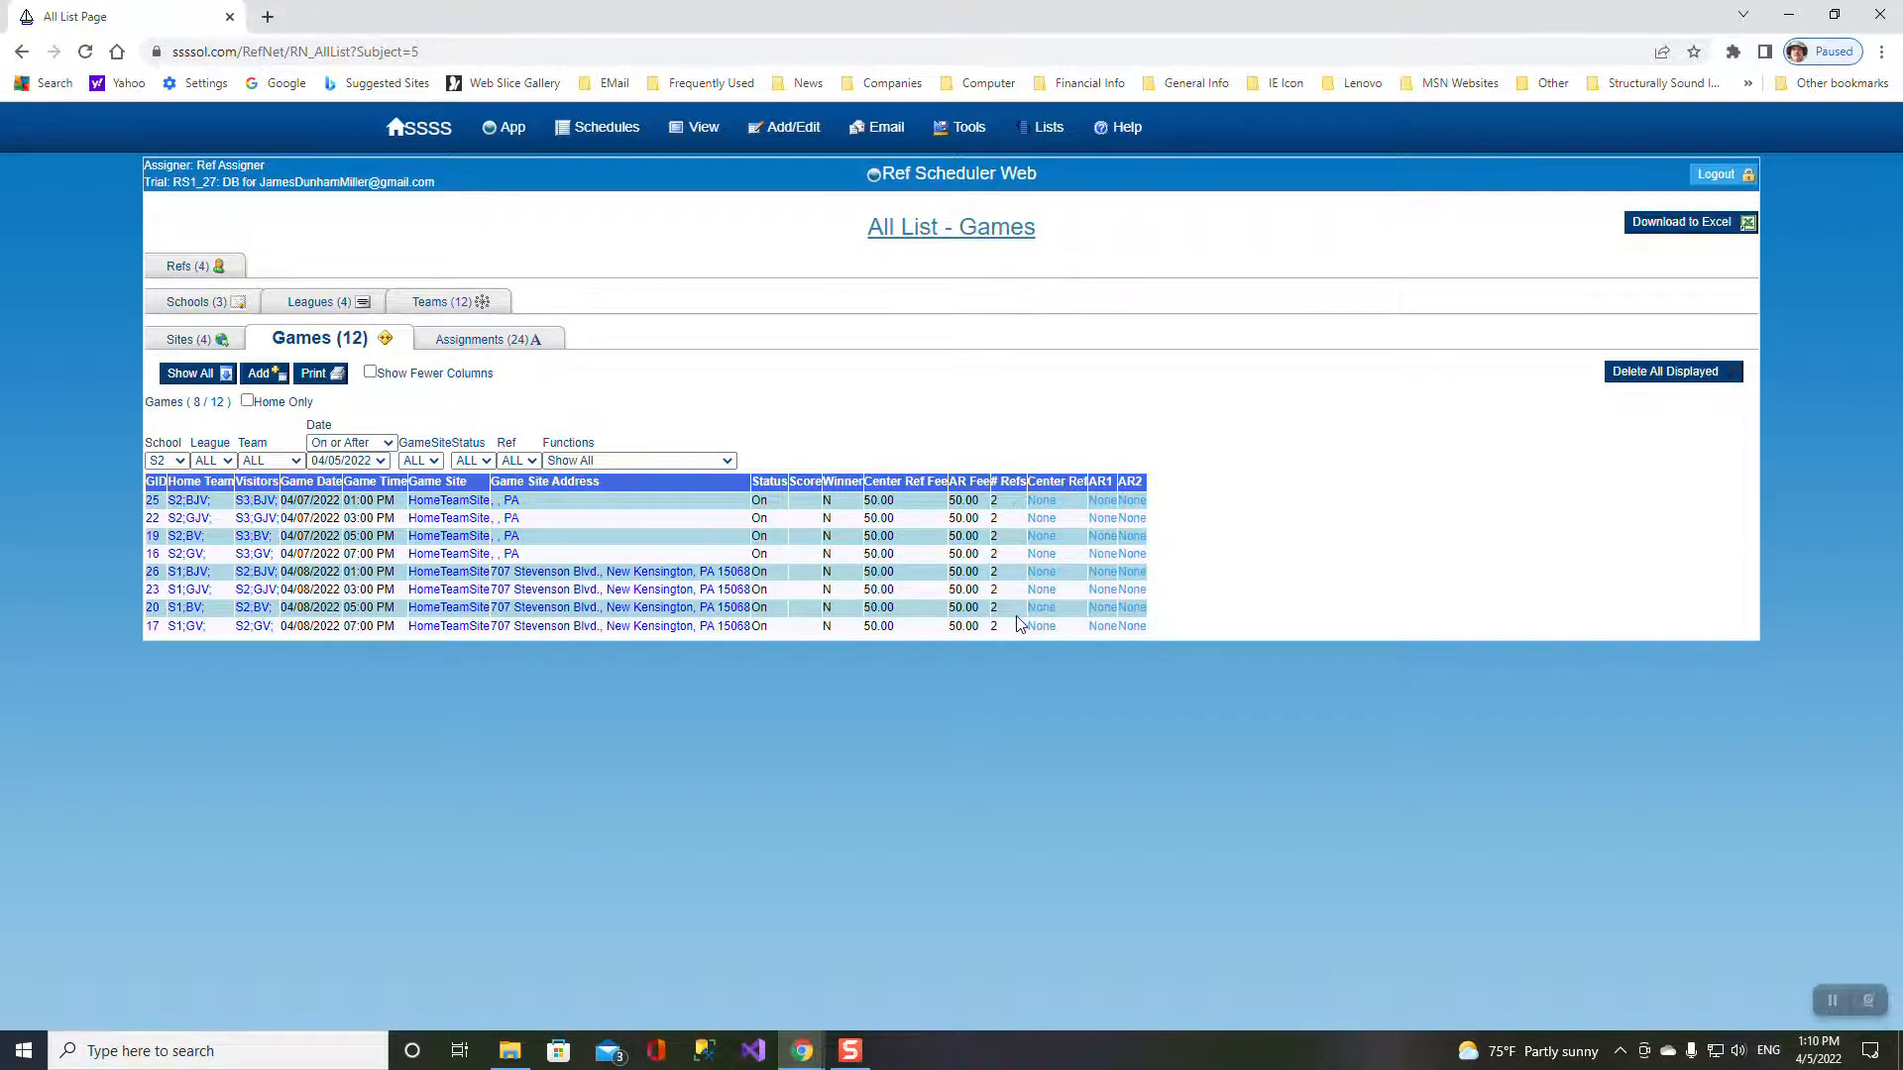
pyautogui.moveTo(508, 129)
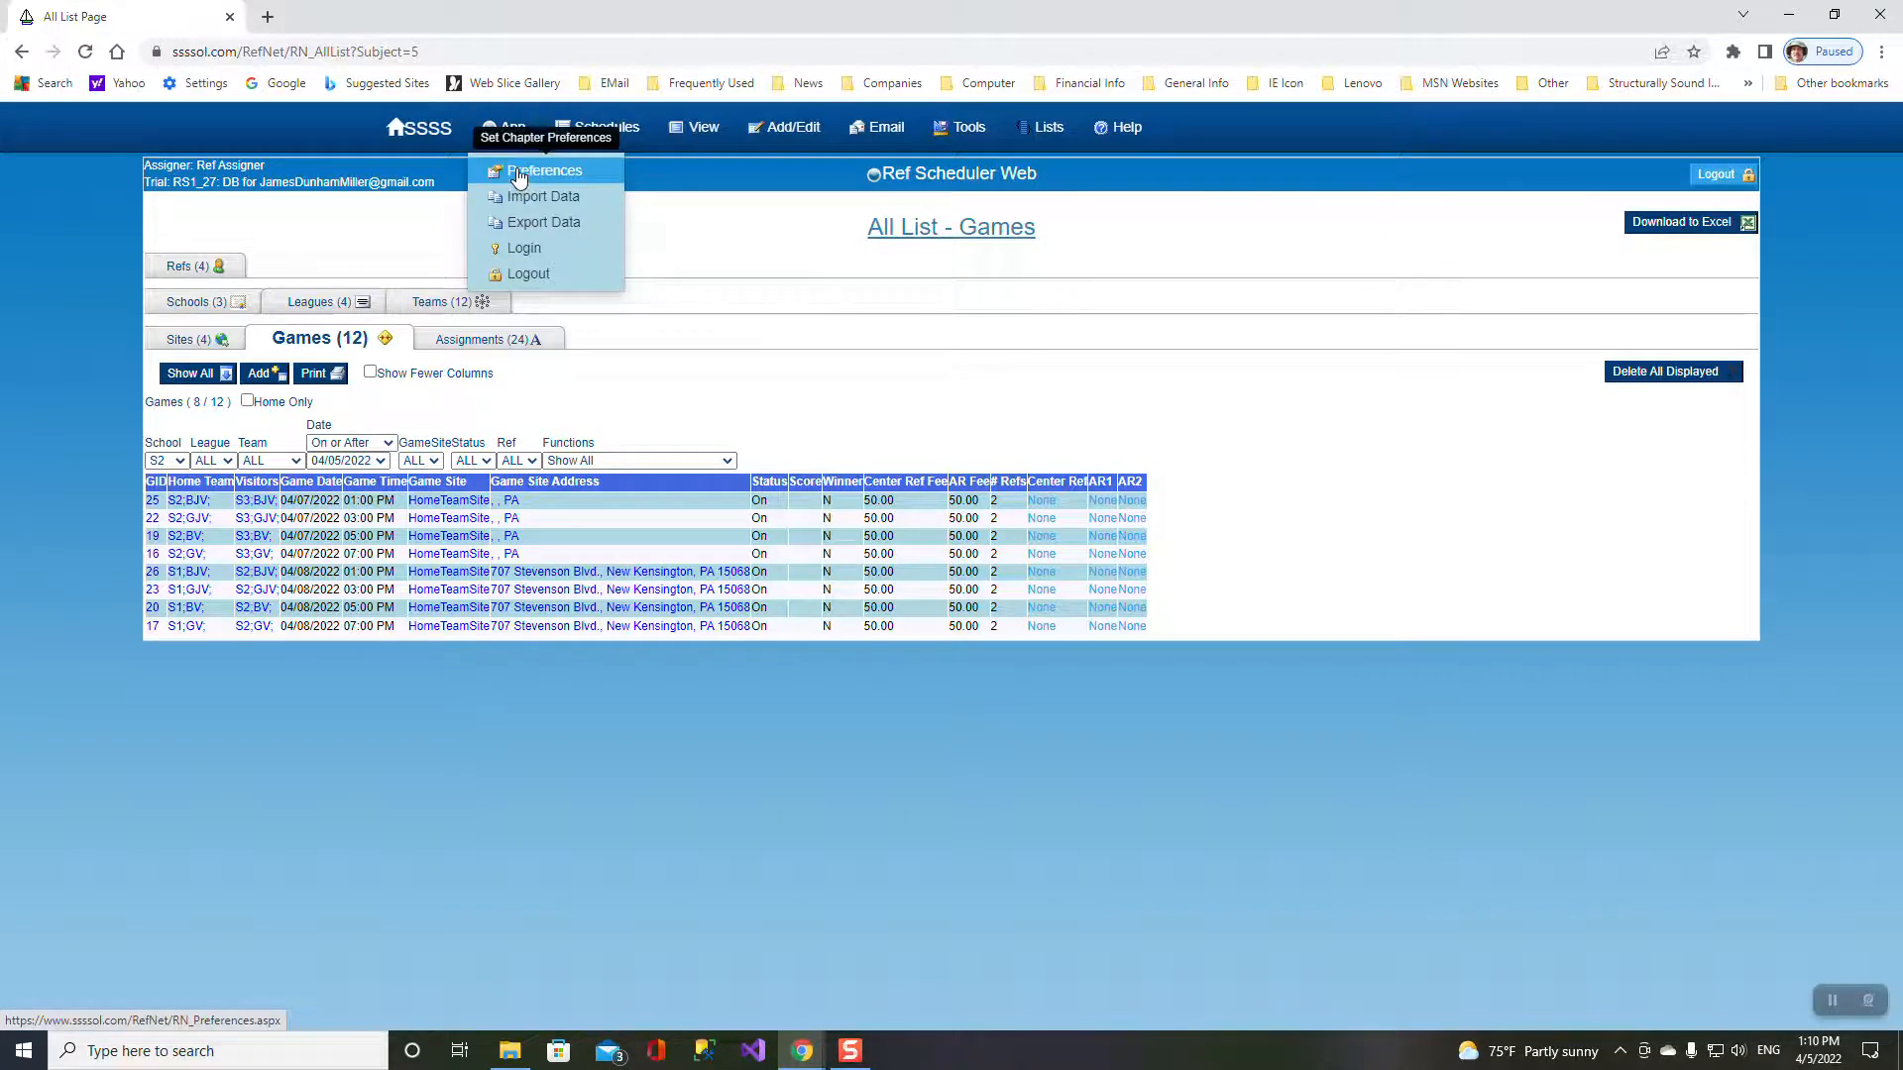
# - Open Preferences and scroll down to Ref Assigning Info, then back to the top
pyautogui.click(517, 173)
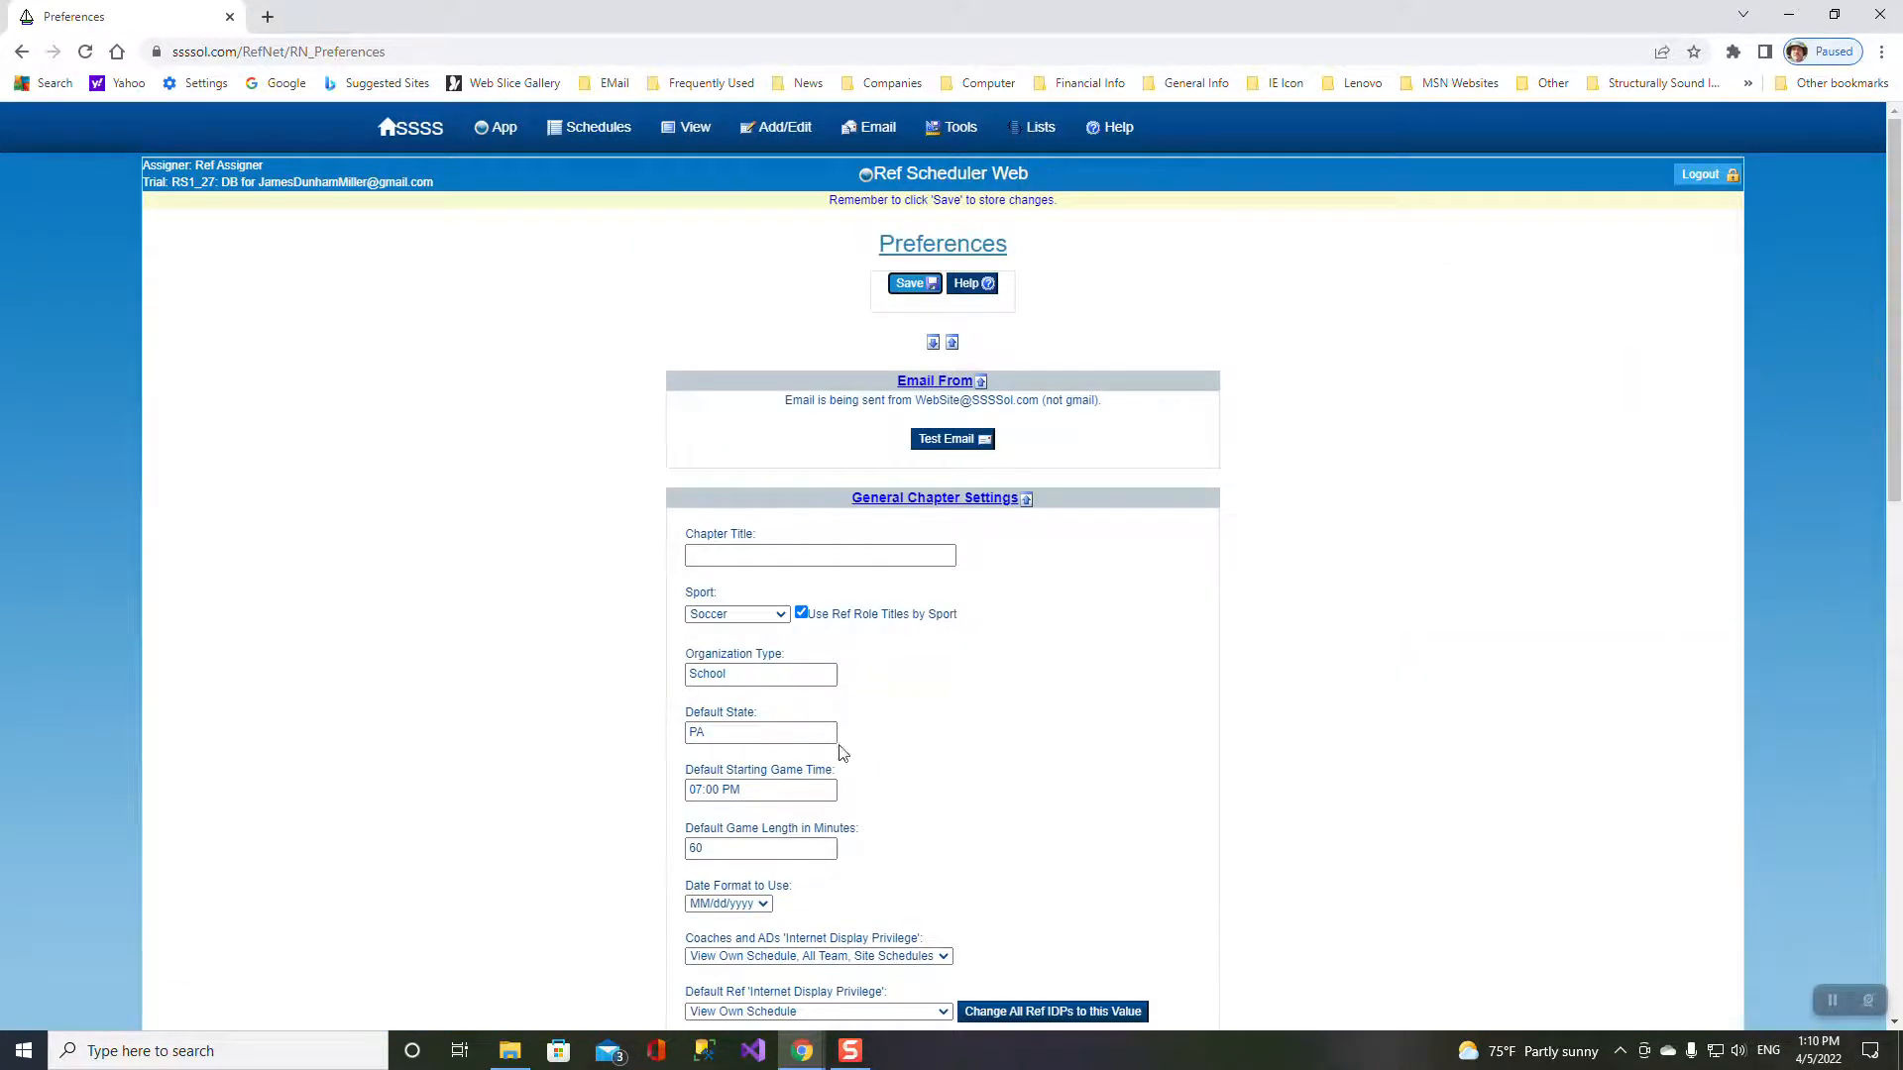
pyautogui.scroll(-3, 935, 735)
pyautogui.scroll(-3, 822, 745)
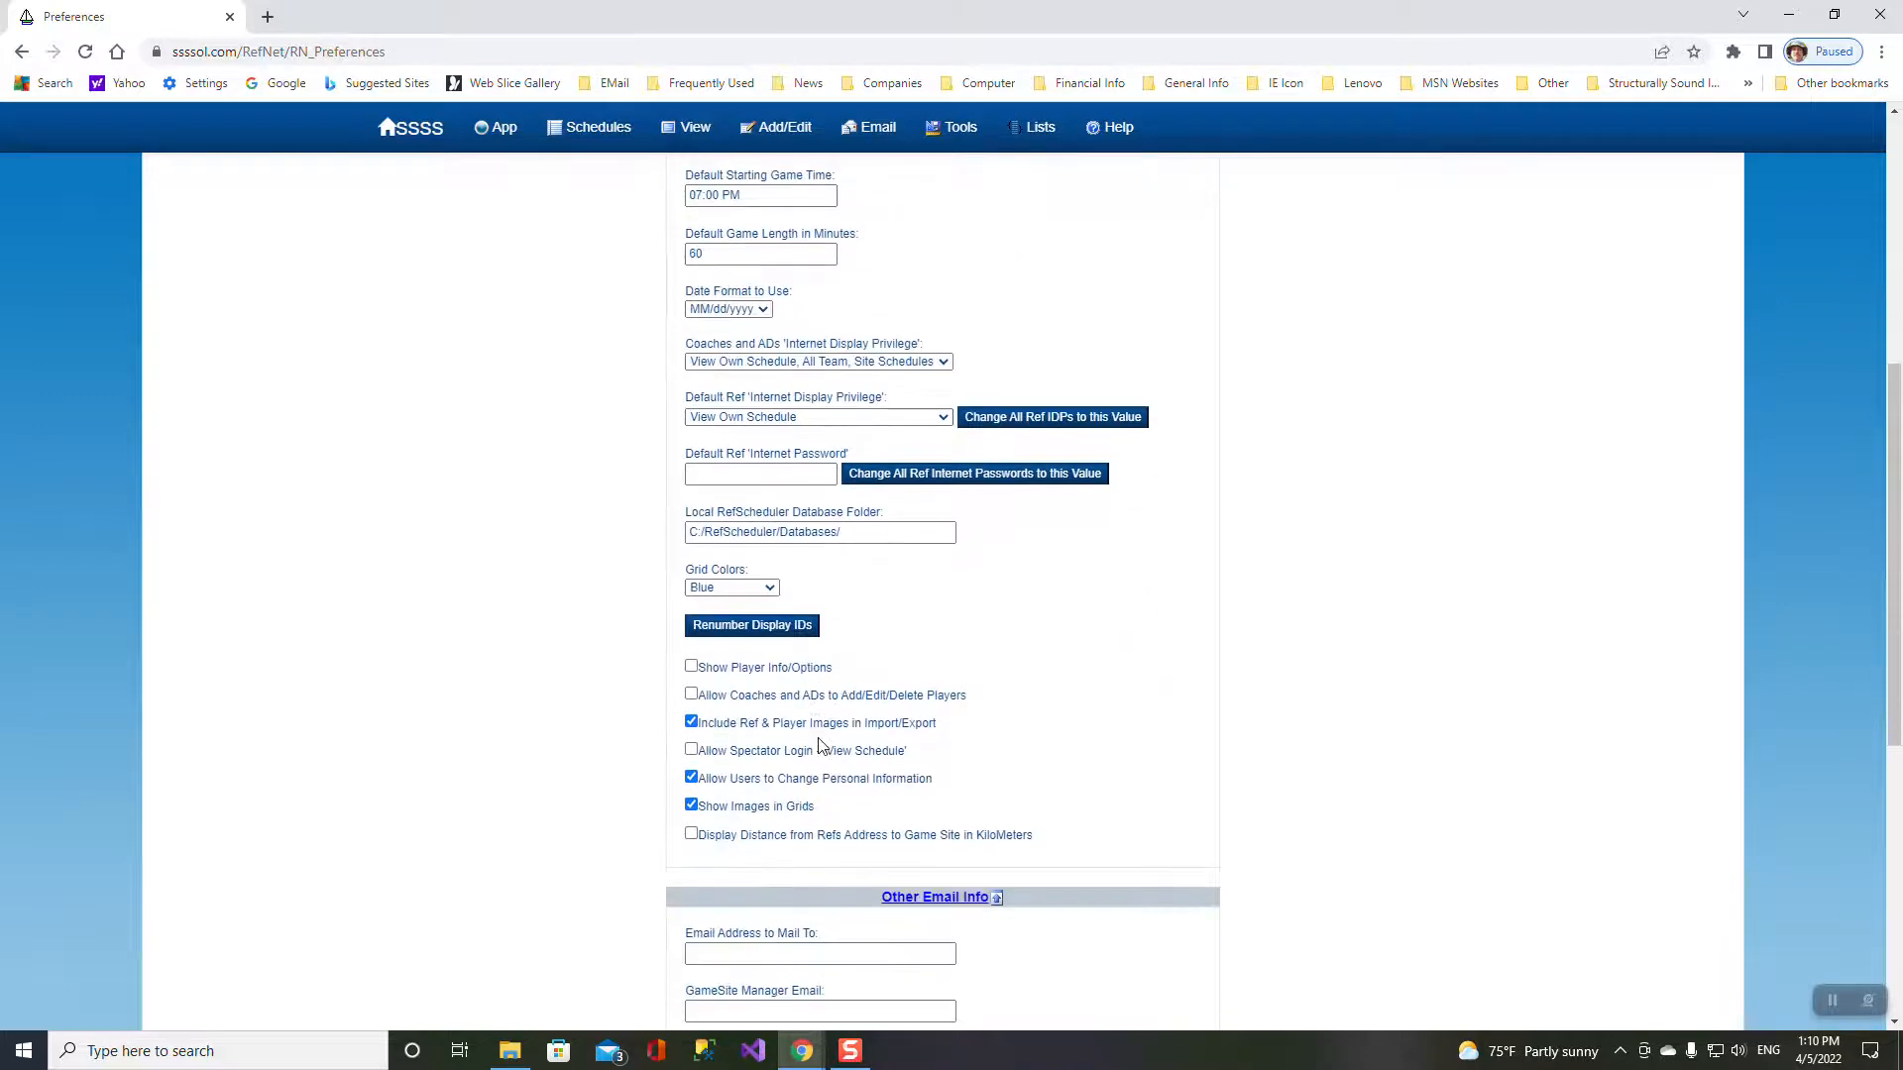
pyautogui.scroll(-6, 815, 745)
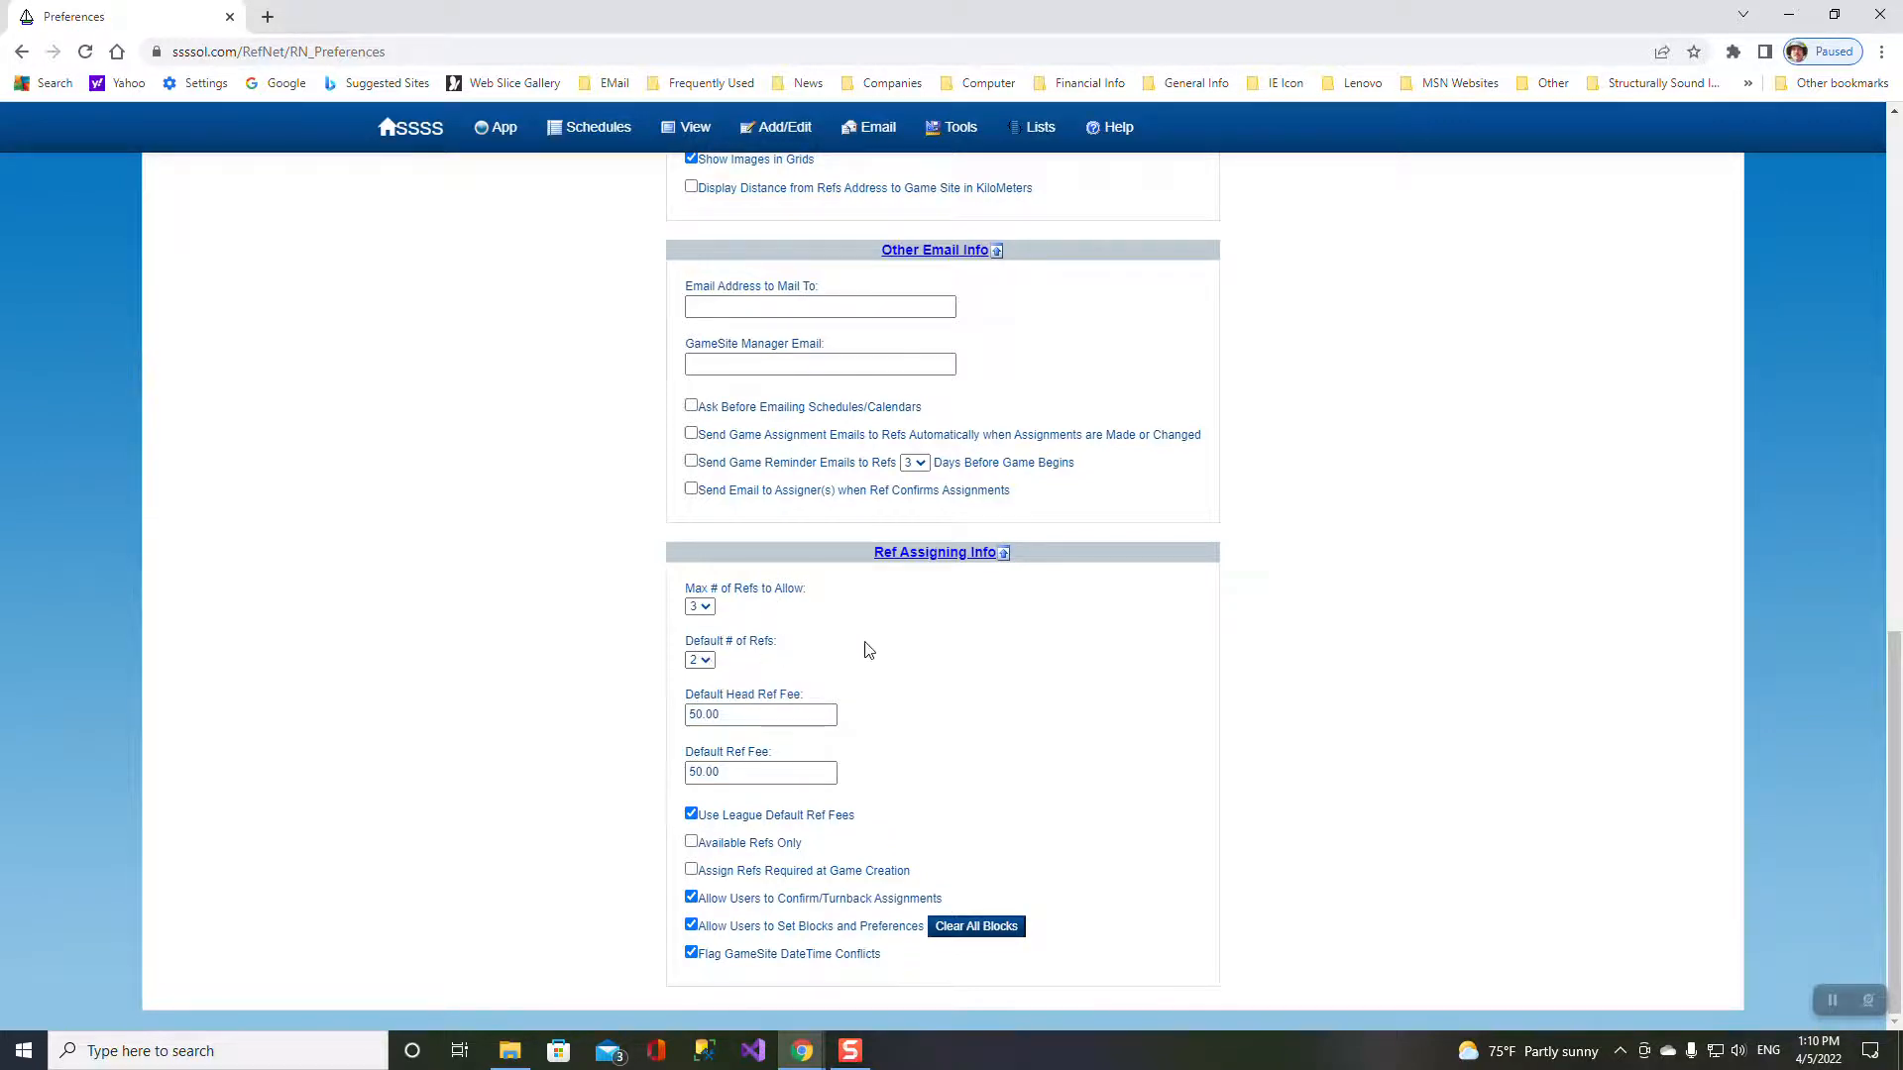
pyautogui.scroll(15, 865, 649)
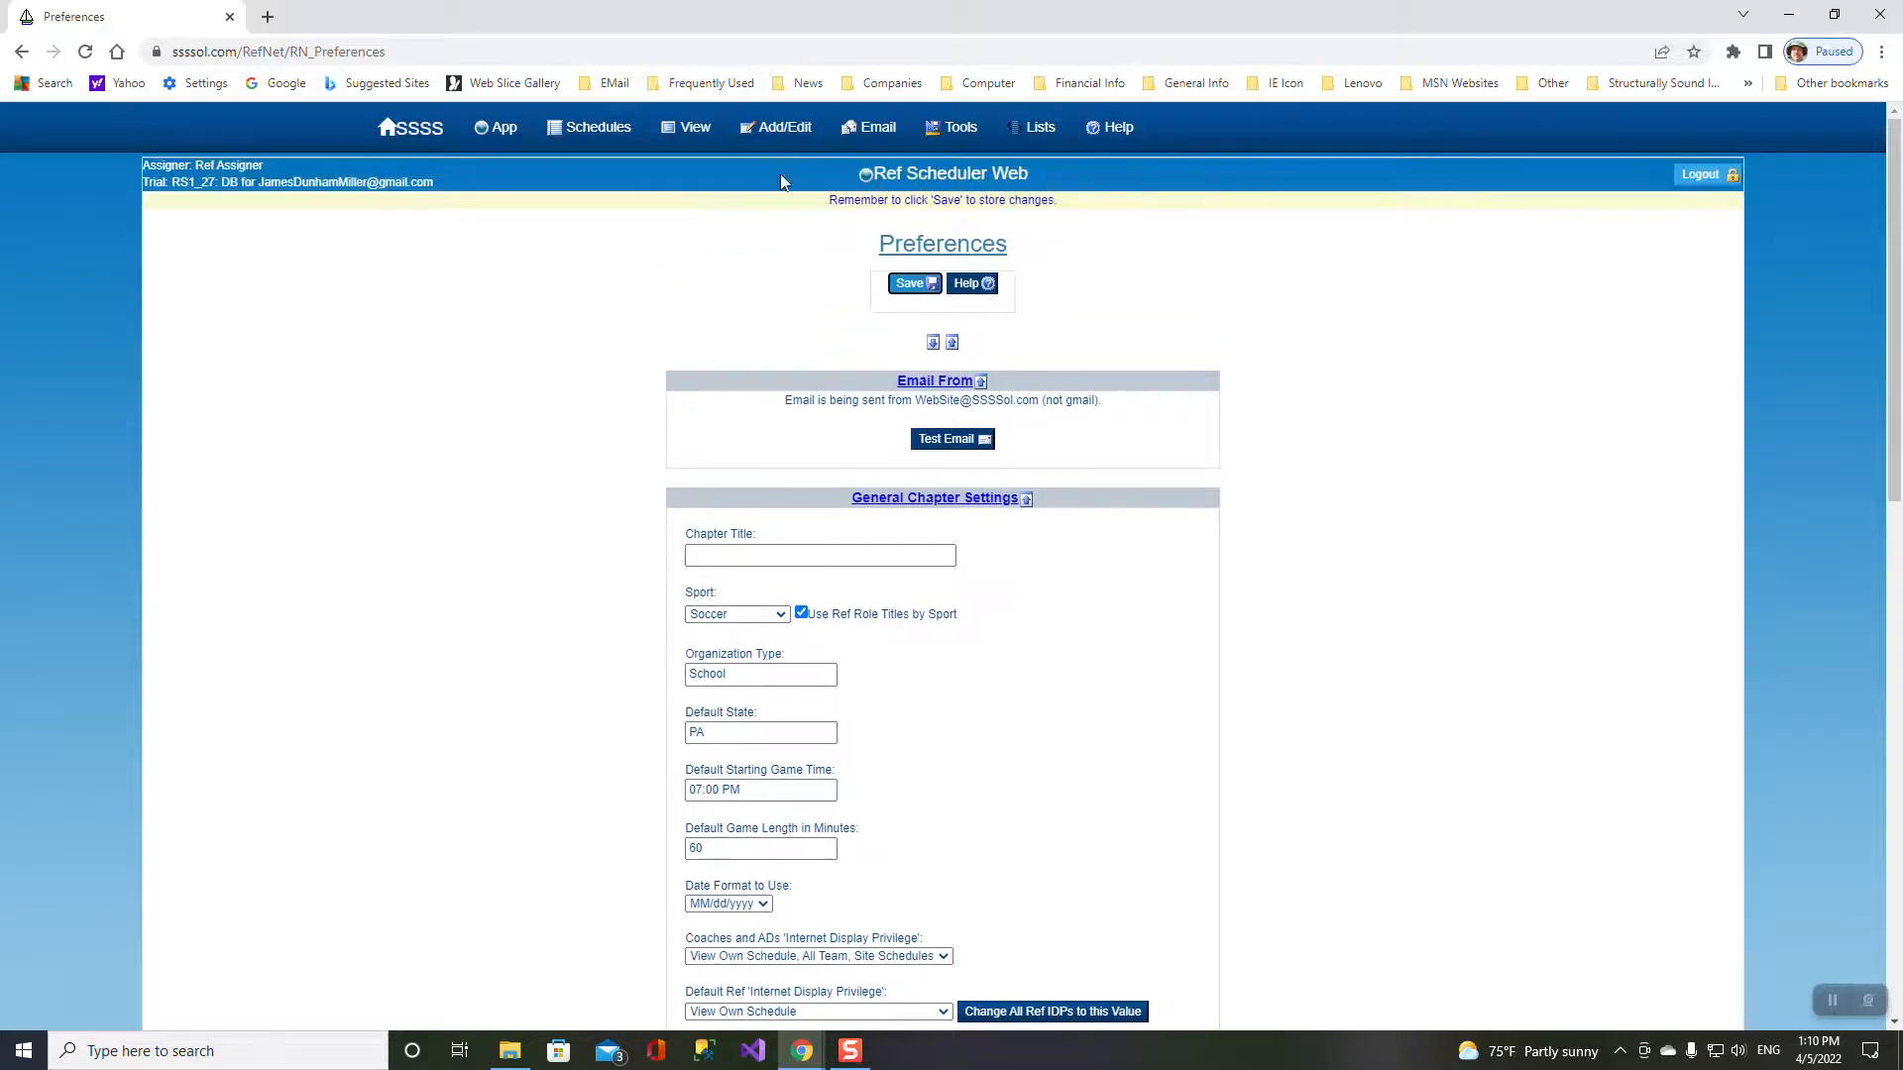
# - Open game 25 (S2;BJV vs S3;BJV) and check the Center Ref and AR choices without changing them
pyautogui.moveTo(704, 144)
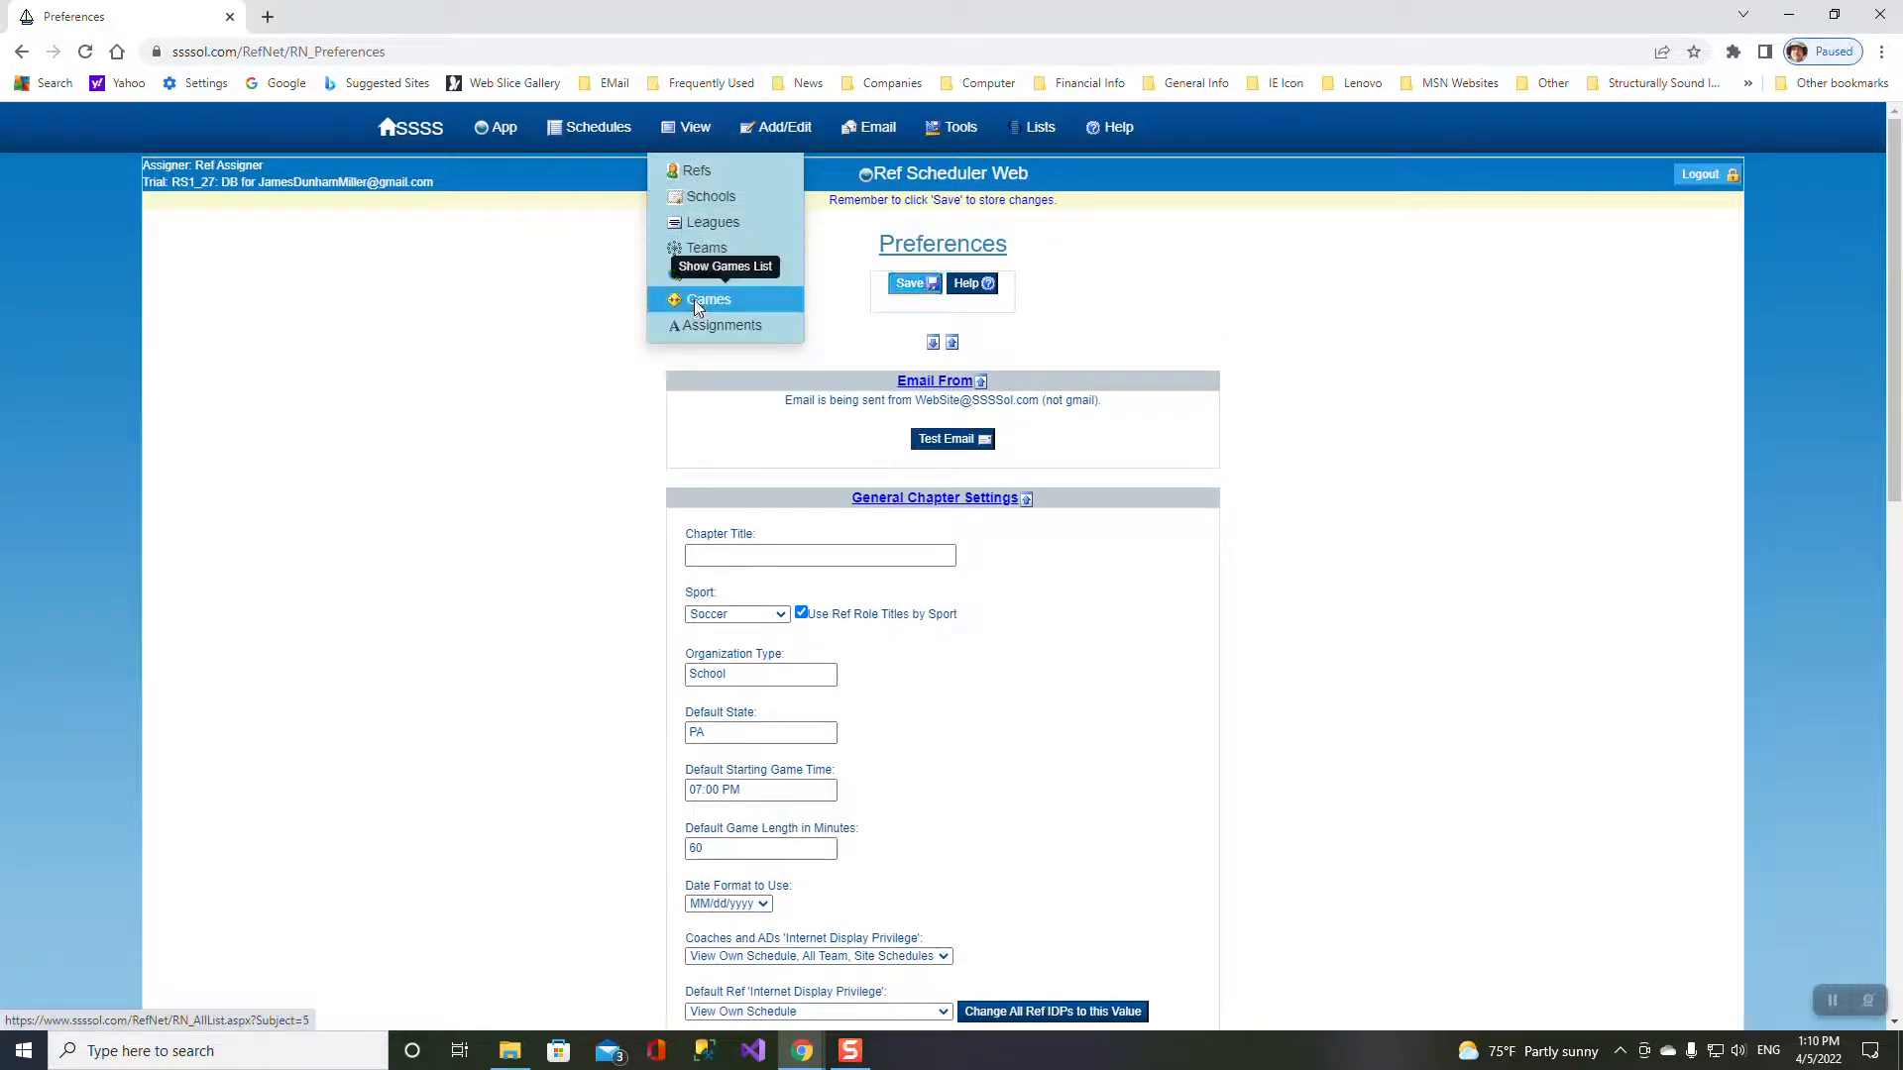
pyautogui.click(697, 308)
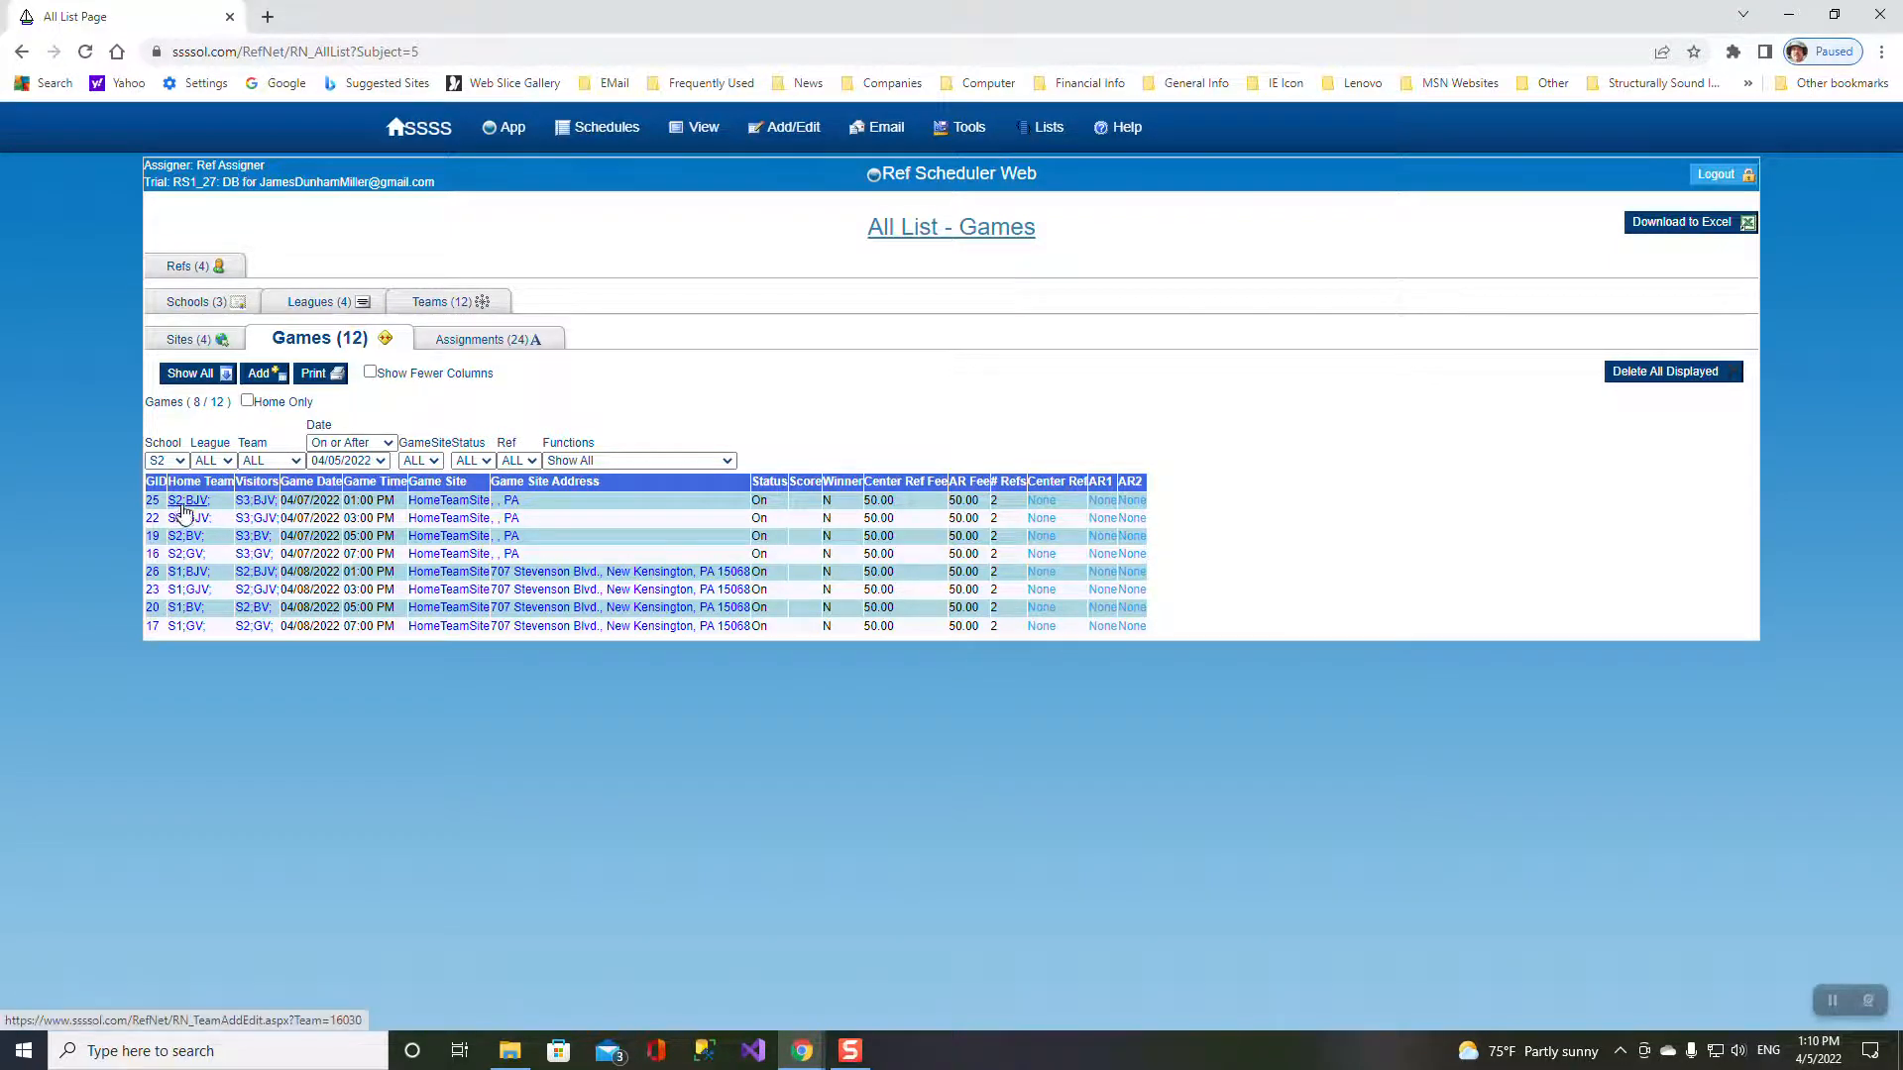
pyautogui.click(152, 500)
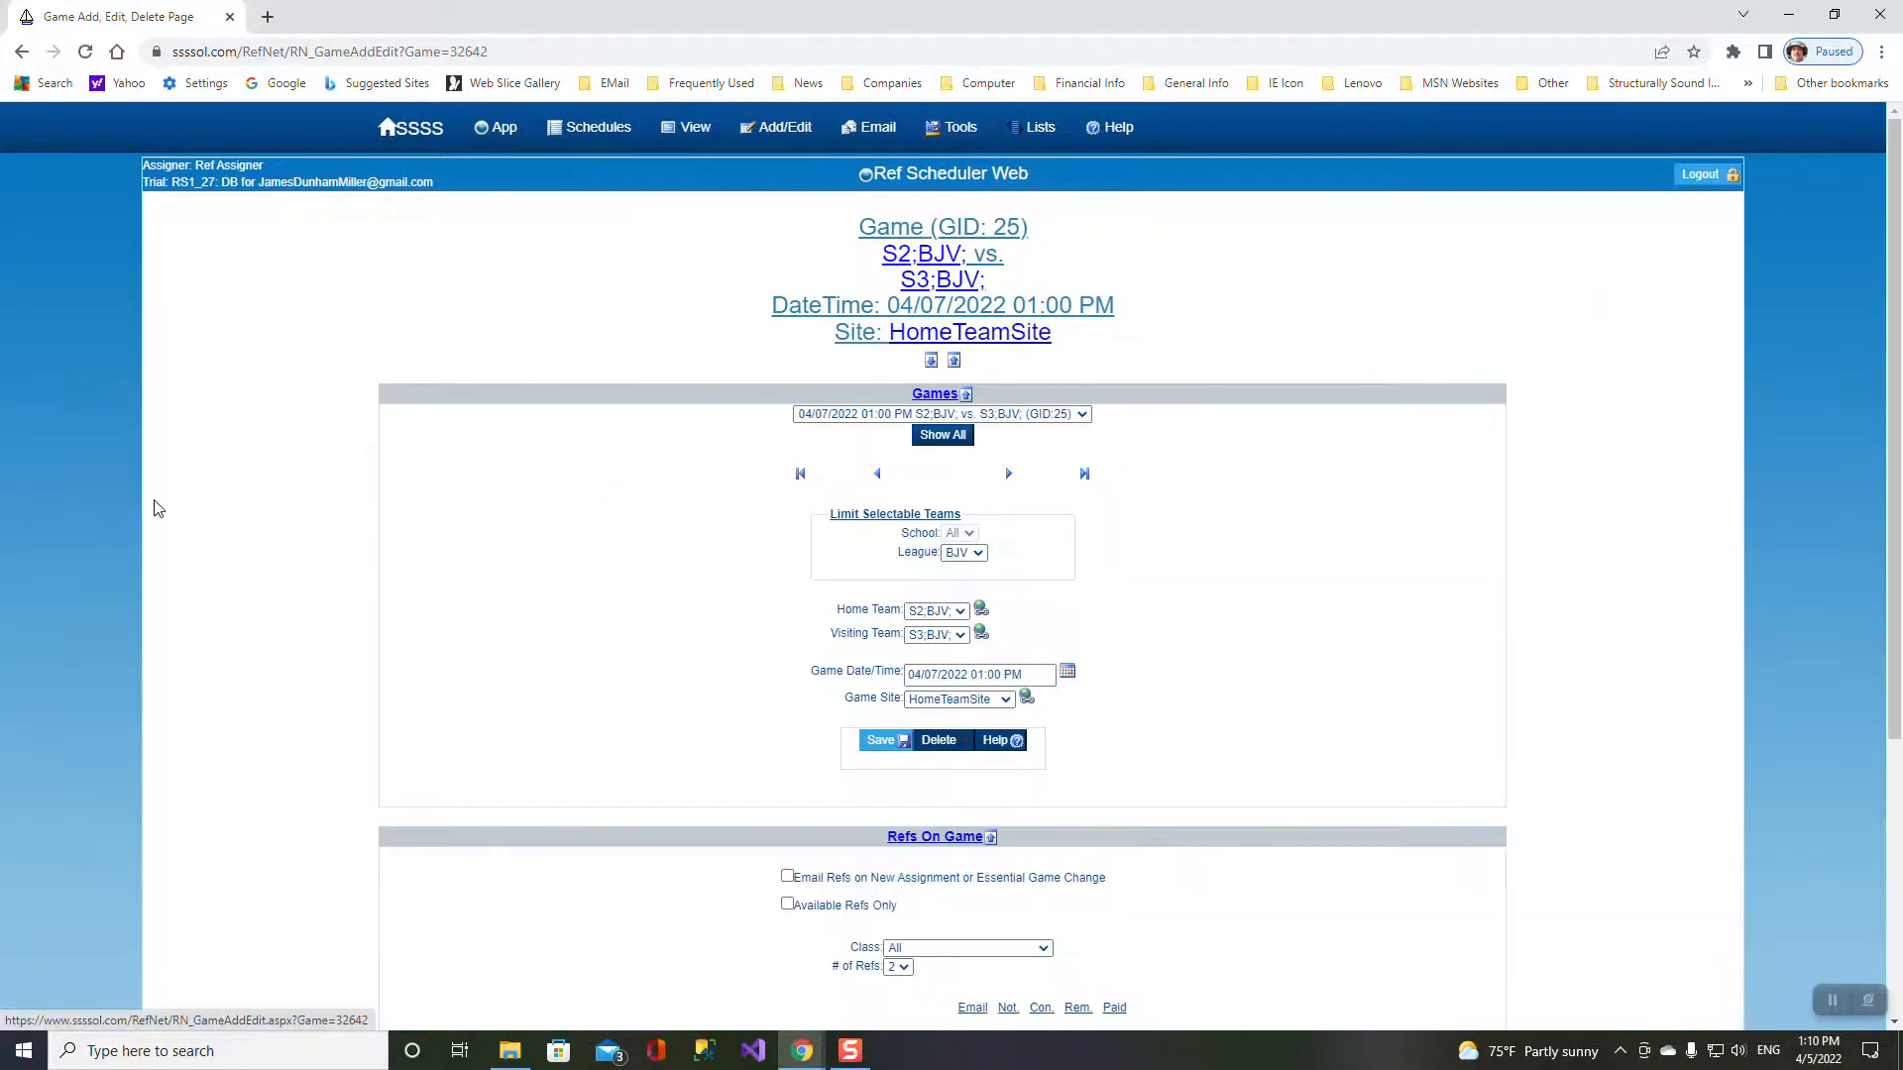
pyautogui.scroll(-3, 998, 643)
pyautogui.scroll(-1, 1223, 630)
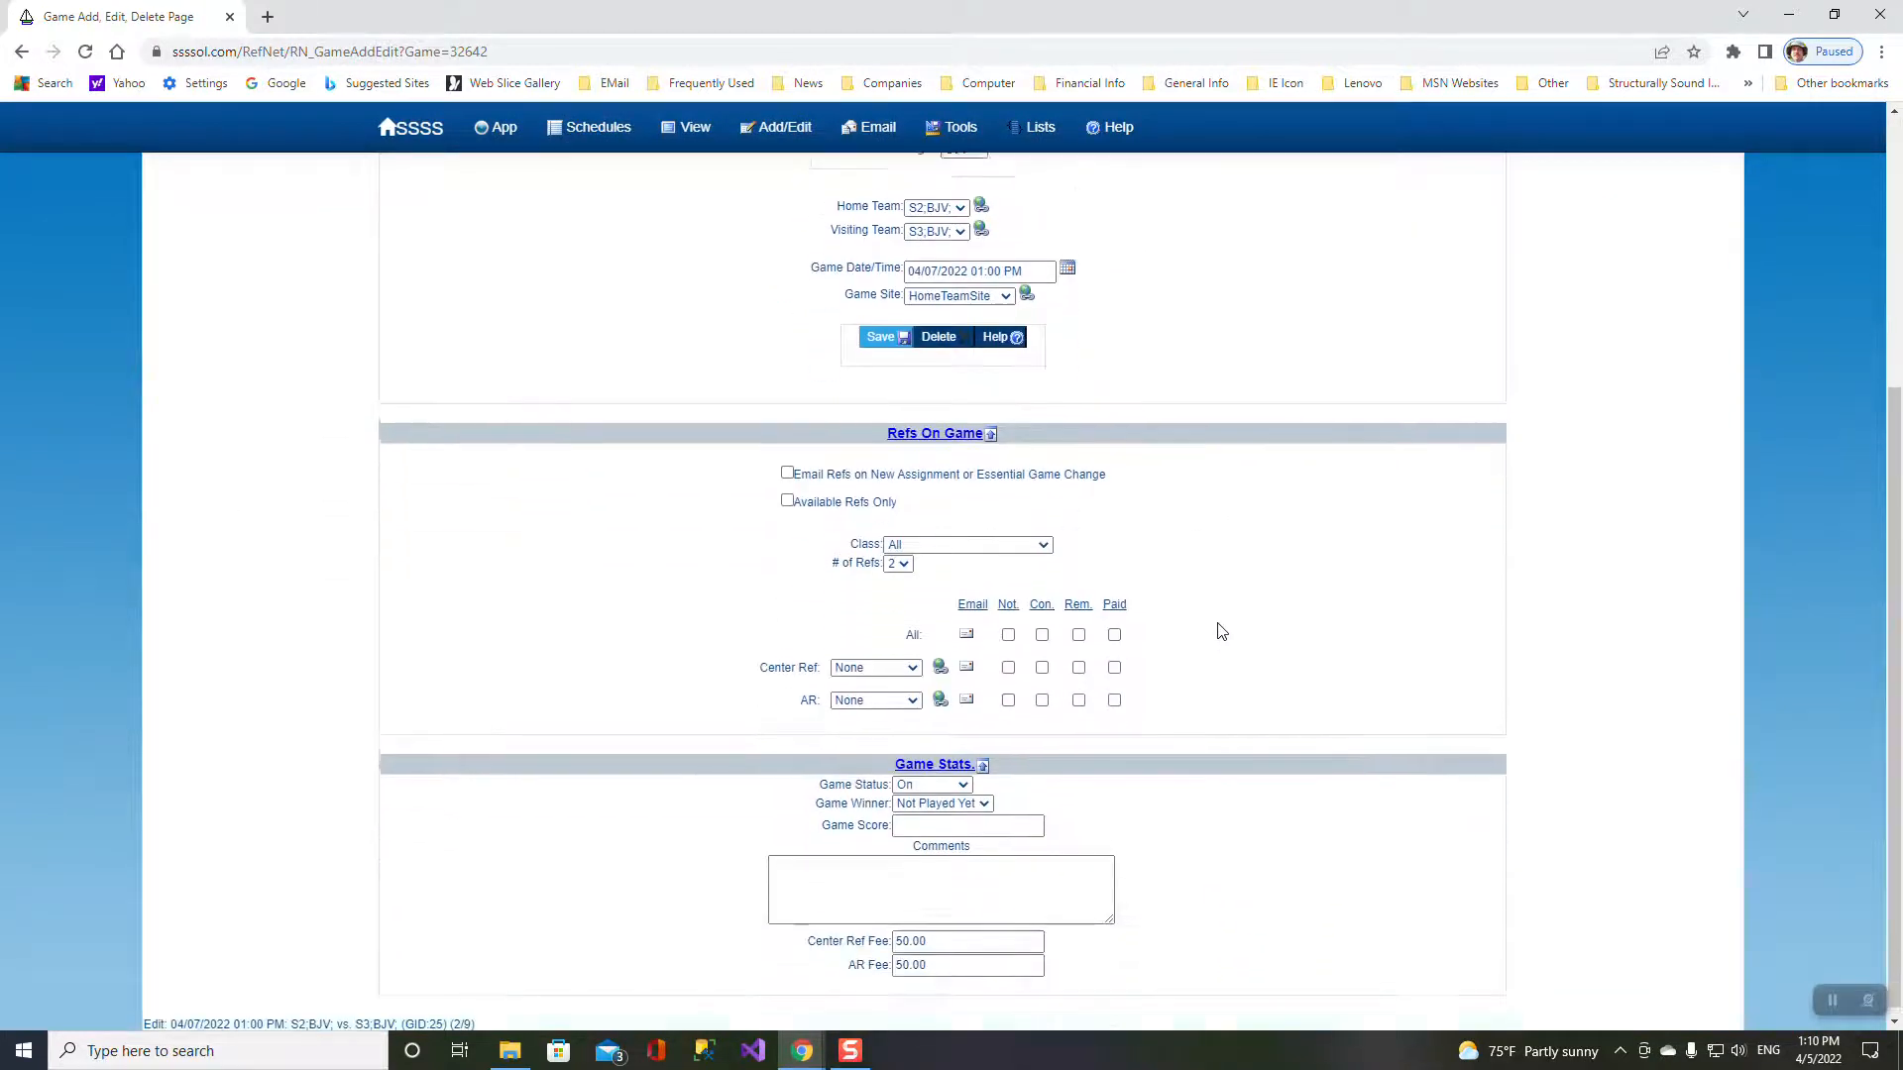
pyautogui.click(910, 661)
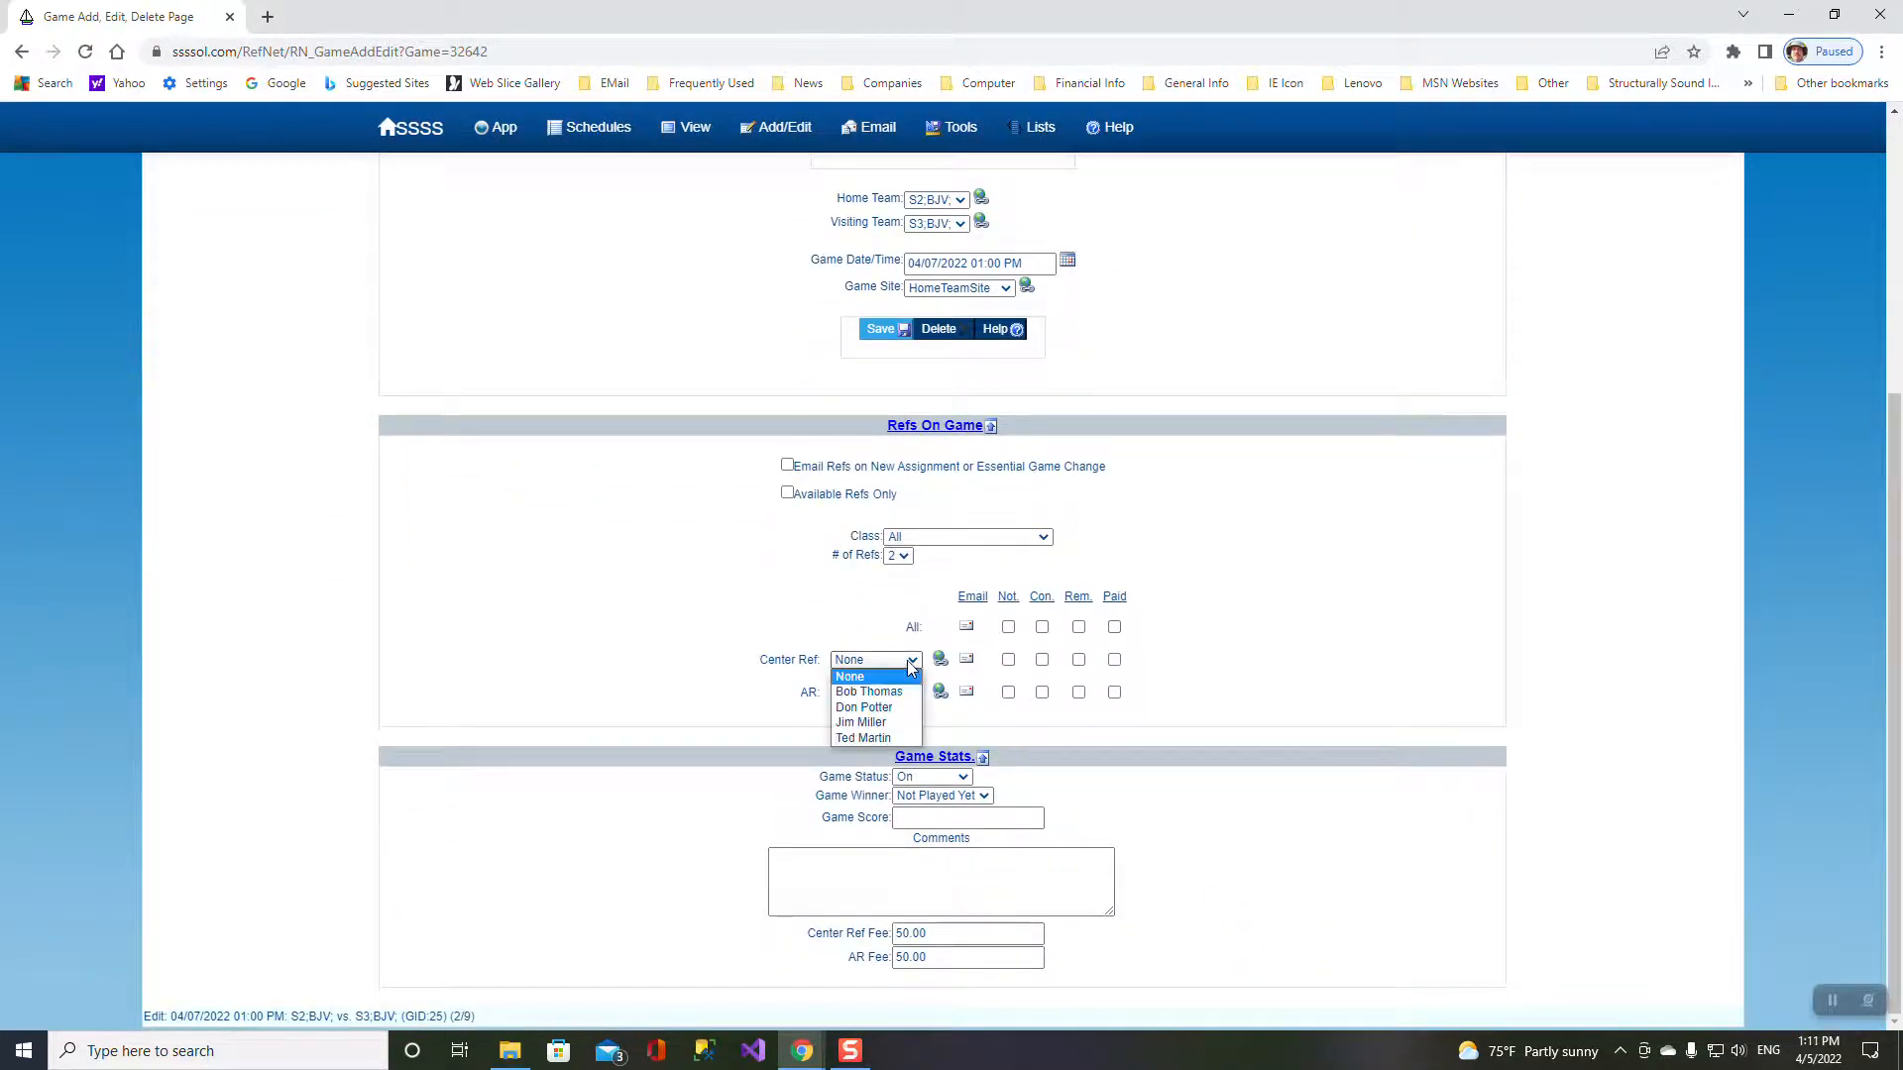
pyautogui.click(910, 664)
pyautogui.click(906, 695)
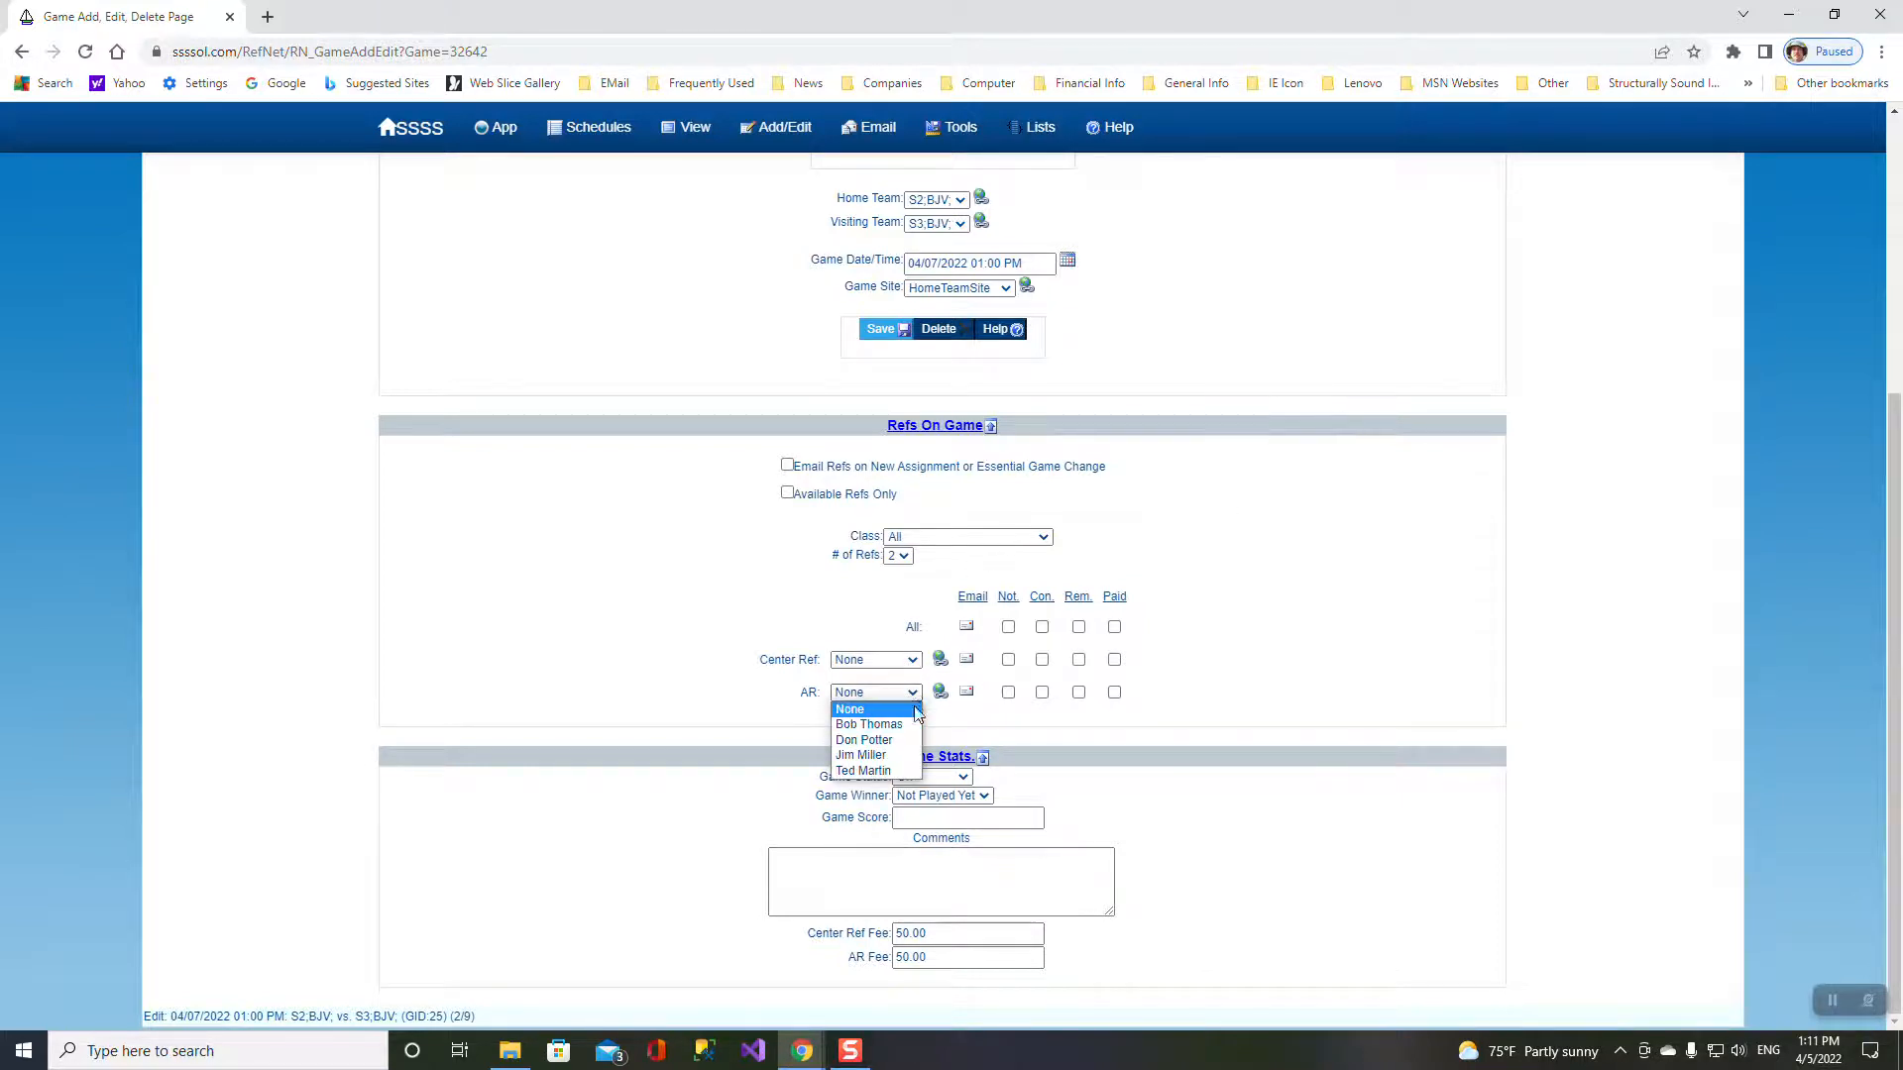
pyautogui.scroll(4, 1302, 505)
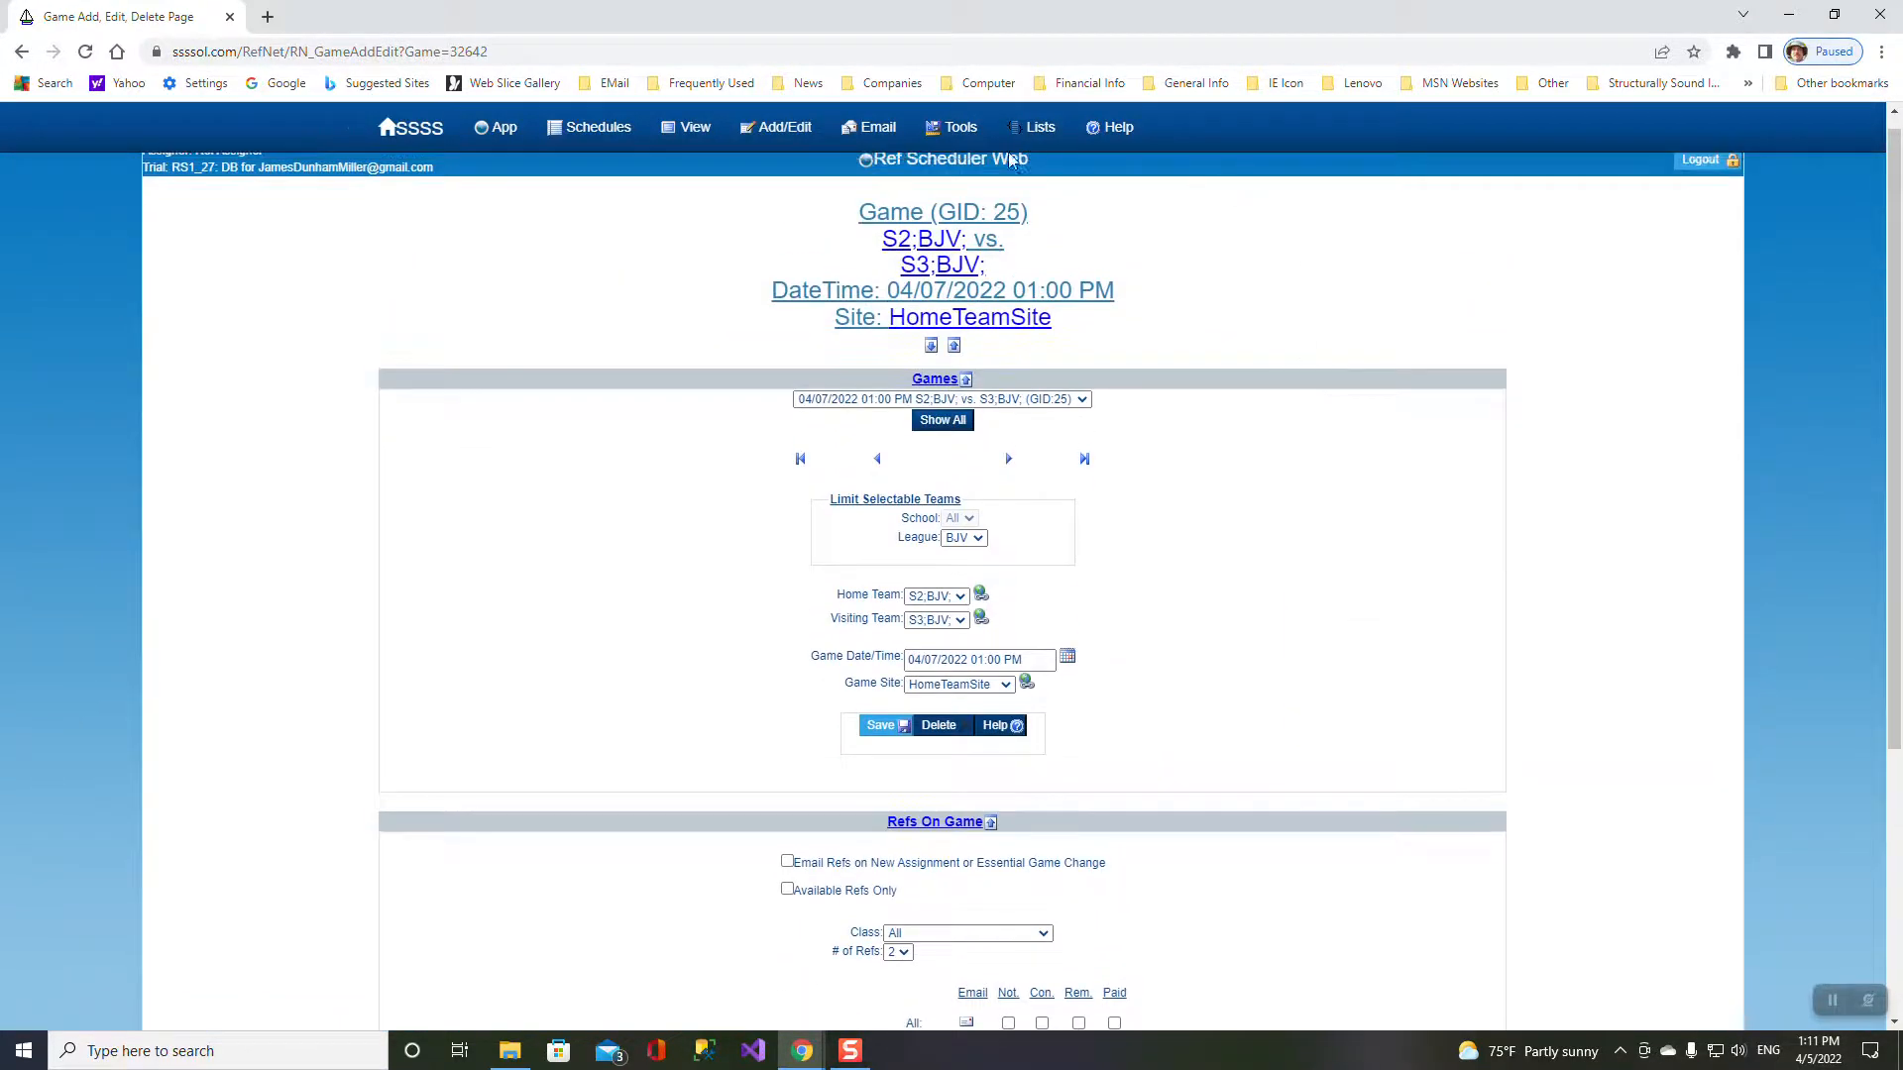
pyautogui.moveTo(956, 142)
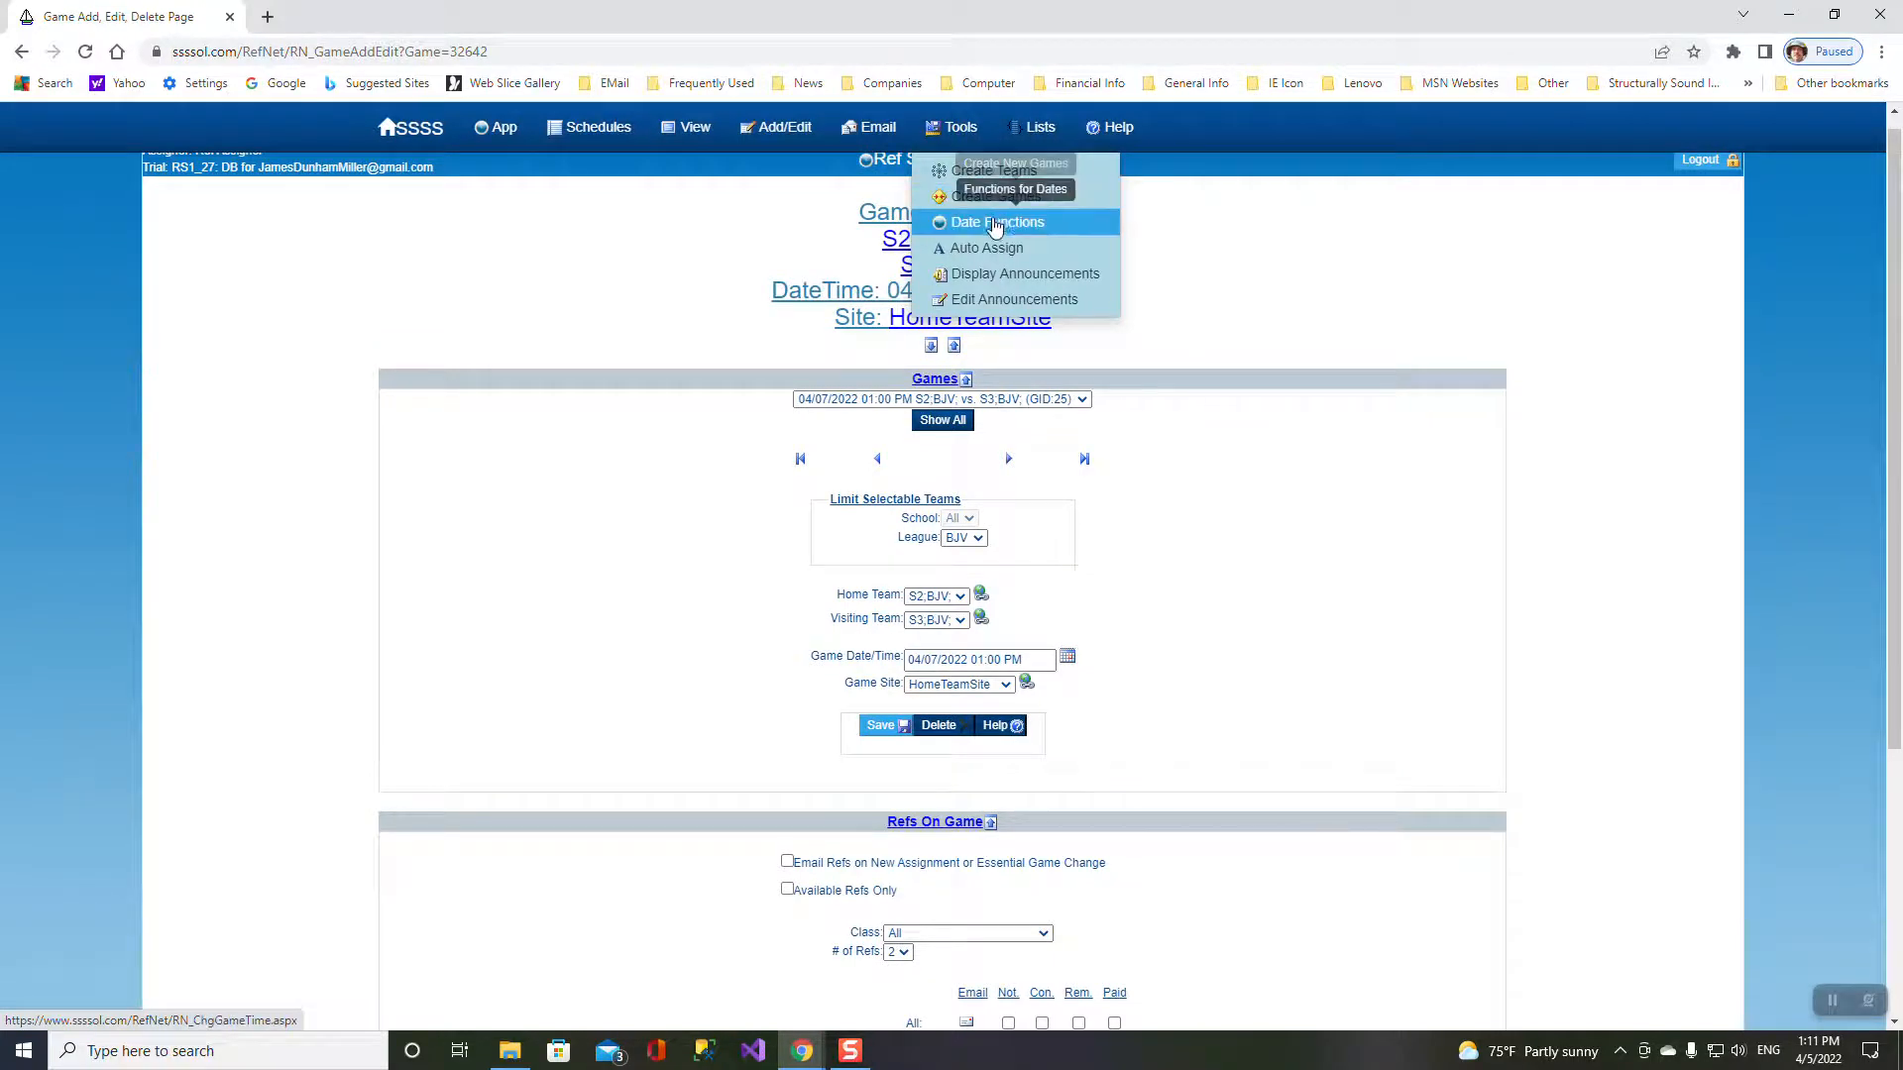
# - Auto-assign referees to all unassigned games and confirm the assignment
pyautogui.click(989, 251)
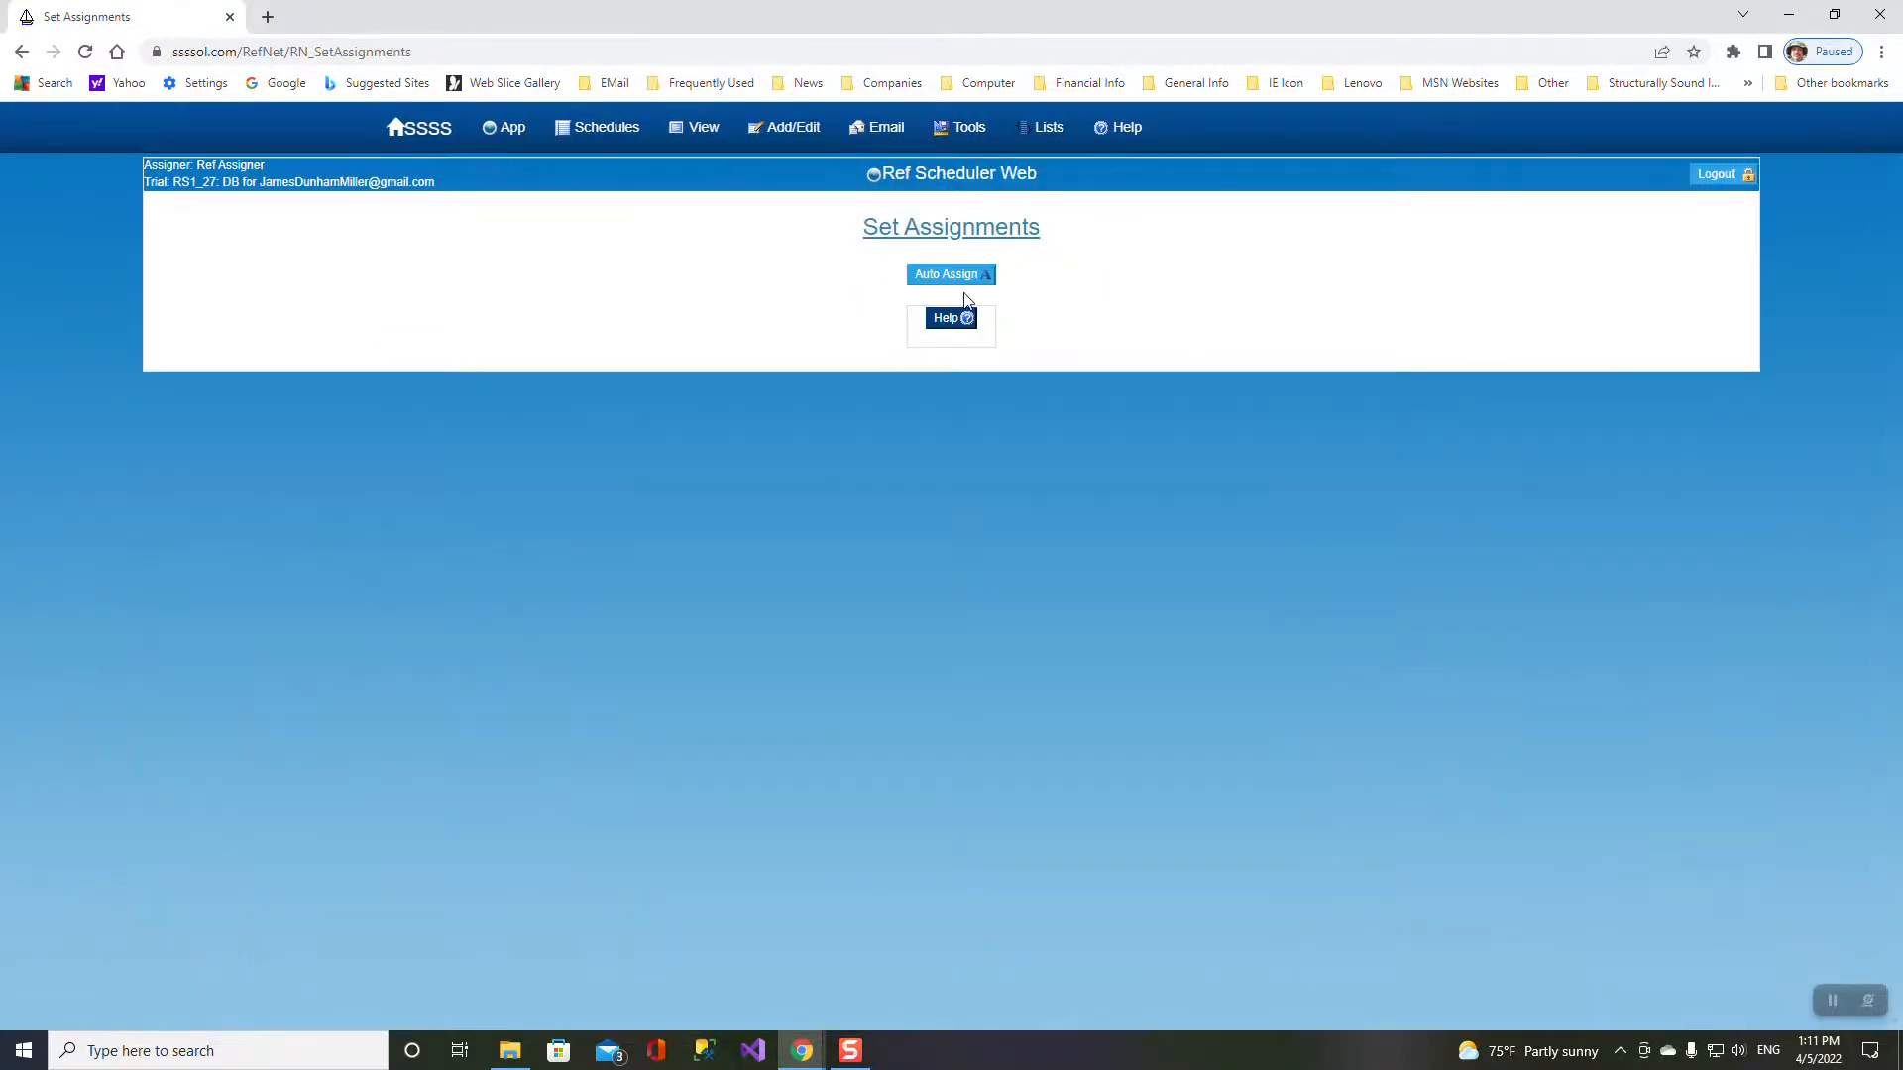
pyautogui.click(958, 278)
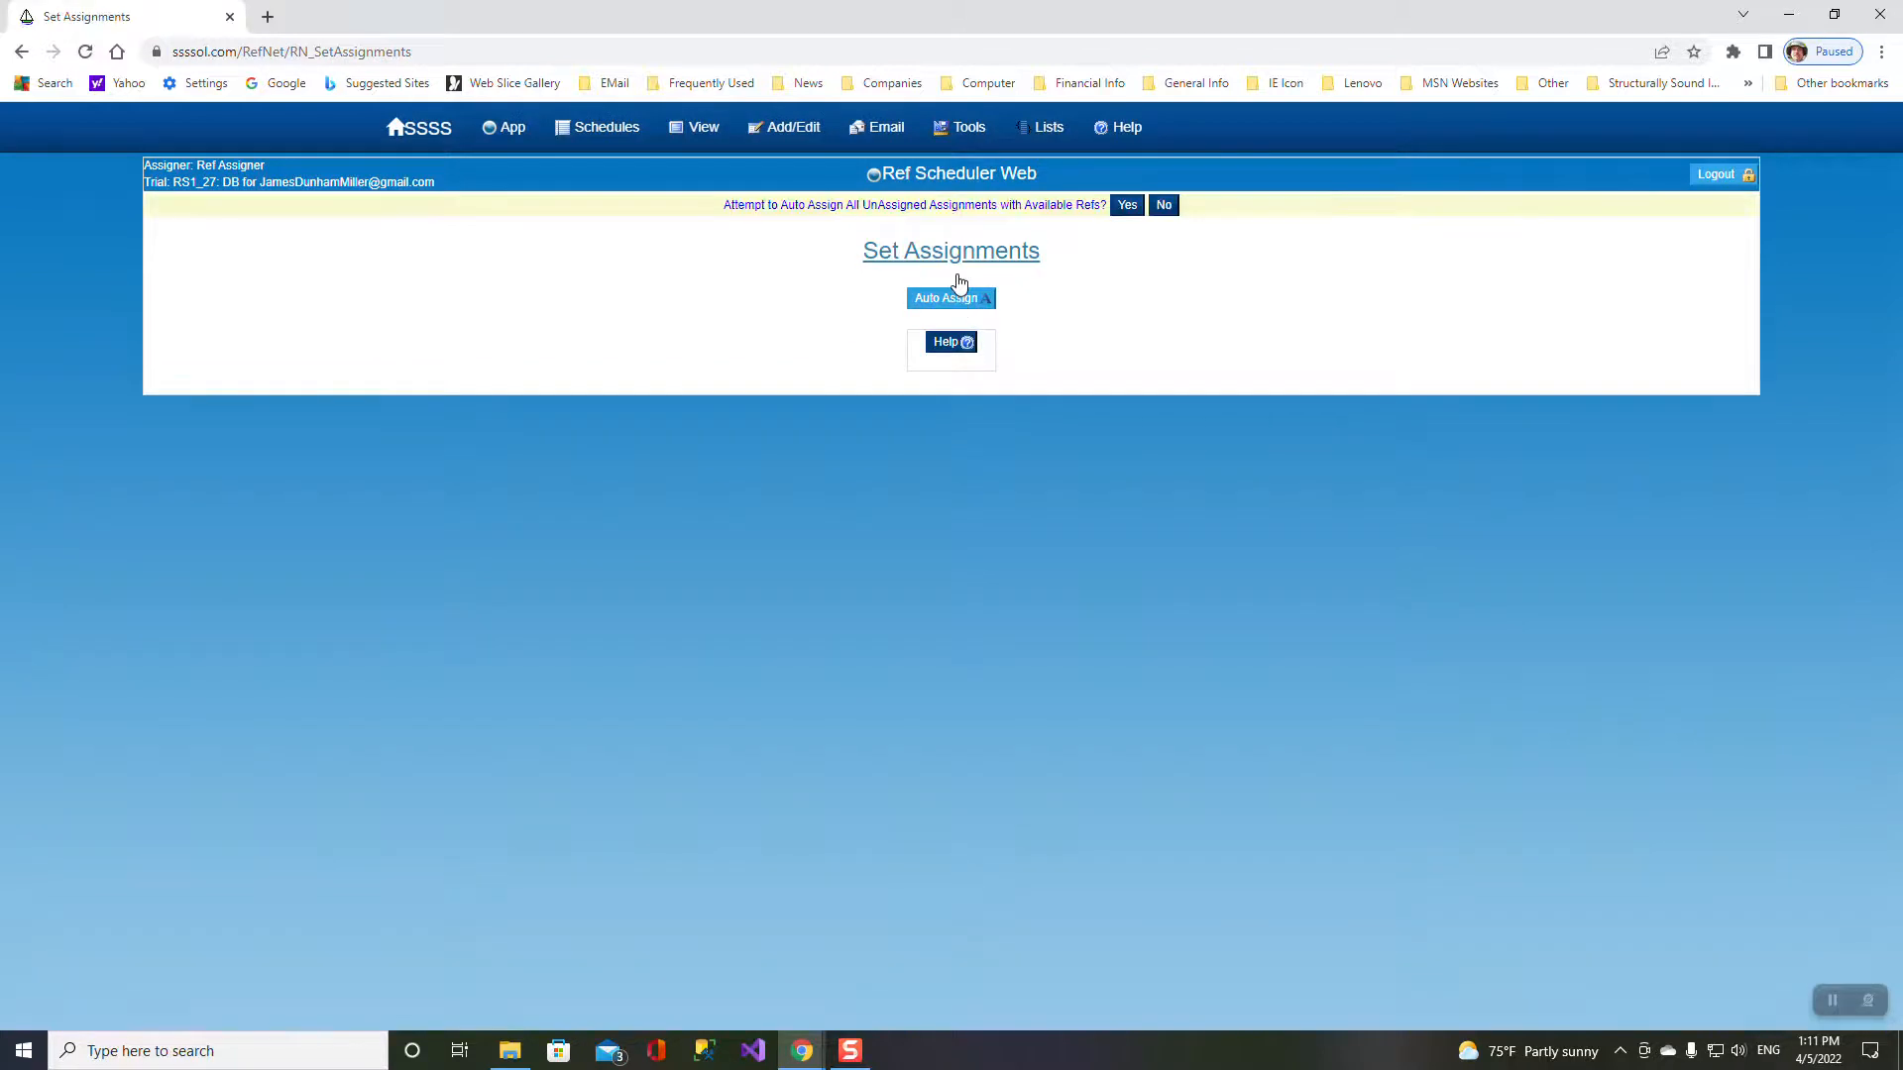
pyautogui.click(1127, 205)
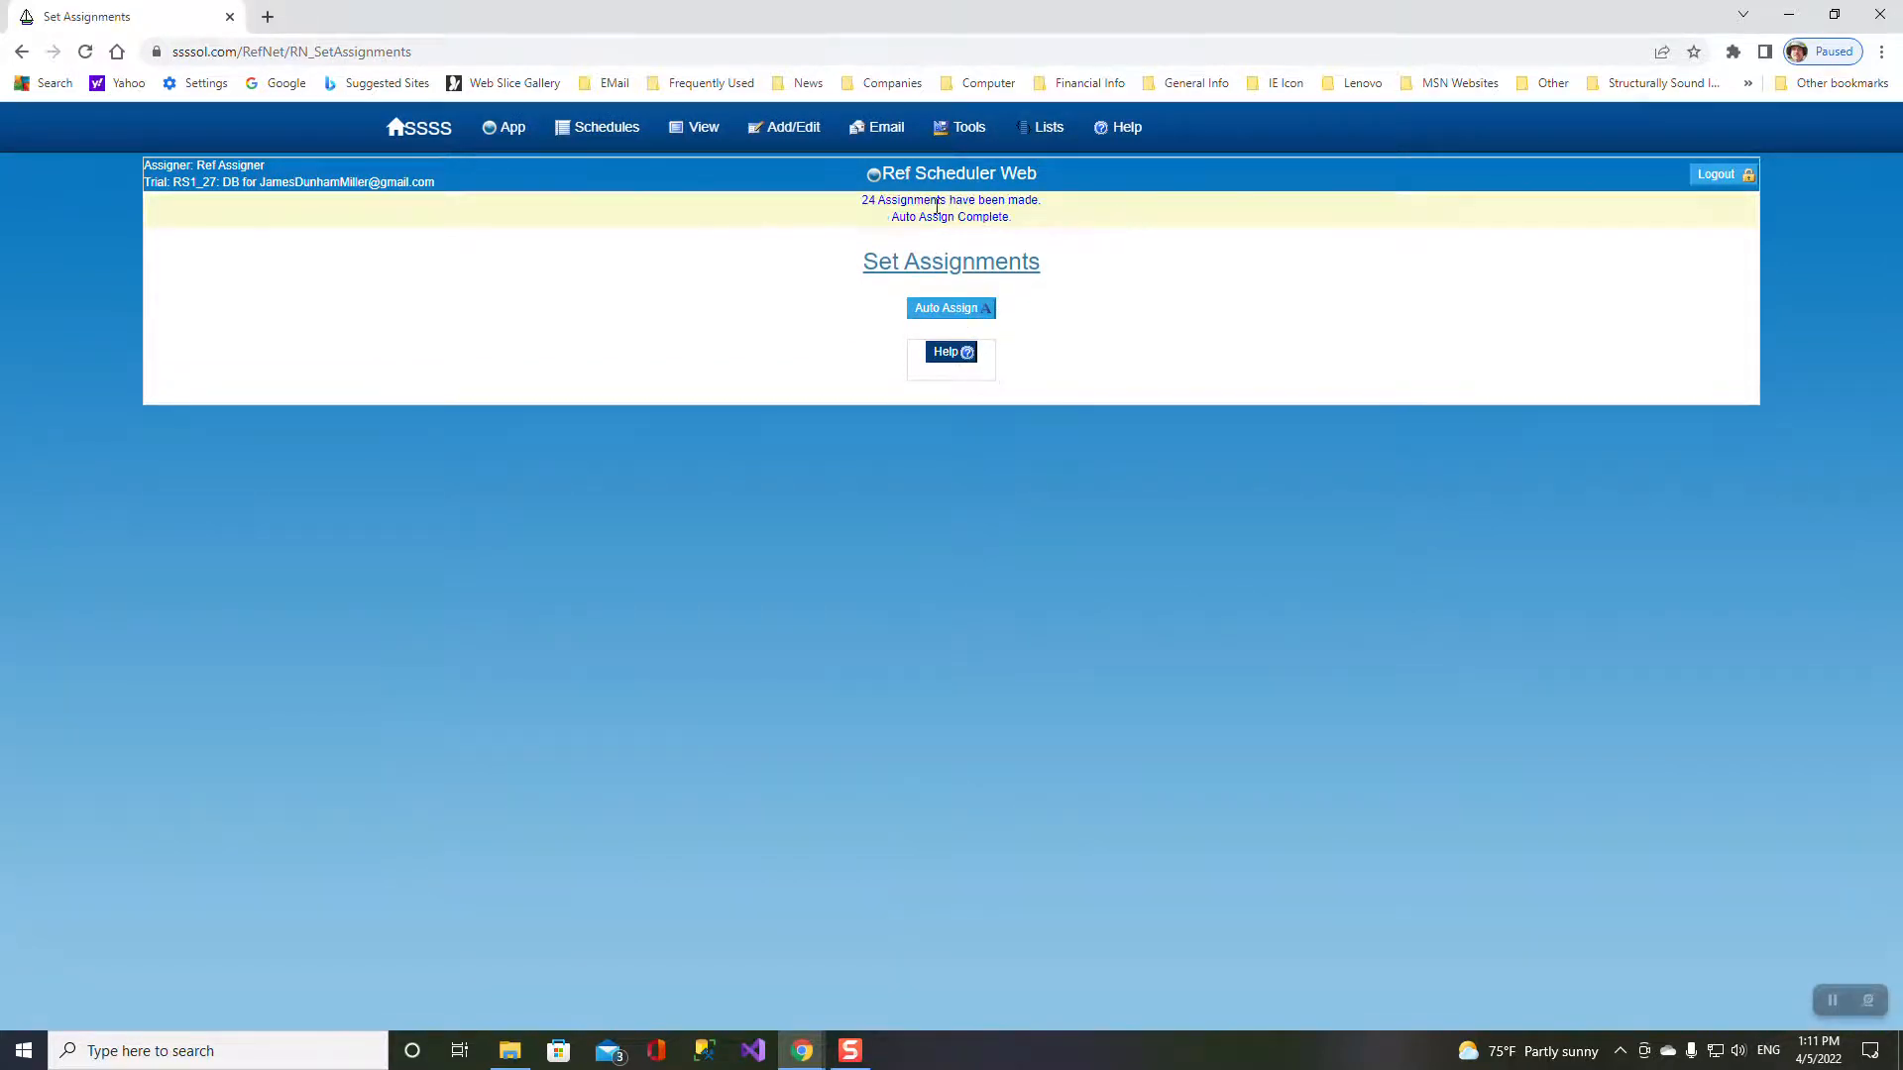
# - Review the filled game assignments list, then show the list of the four refs
pyautogui.moveTo(672, 133)
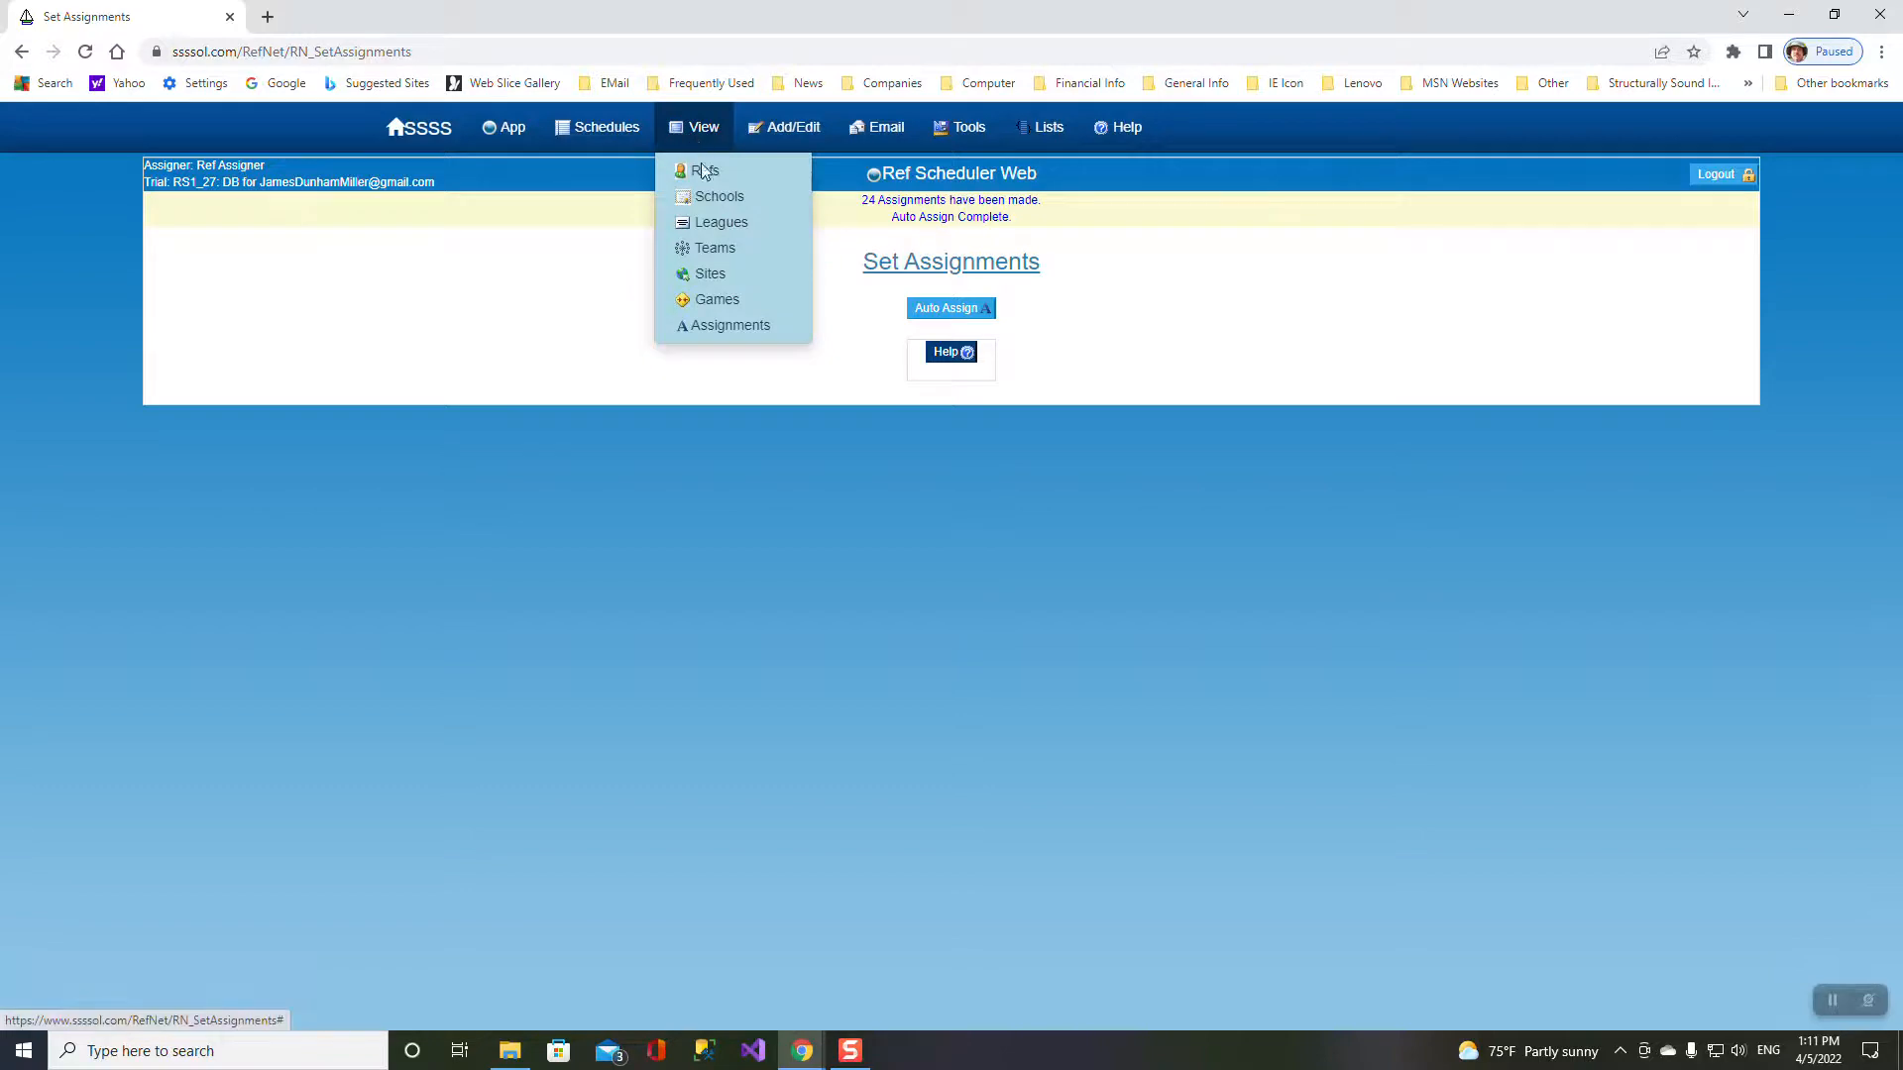
pyautogui.click(700, 325)
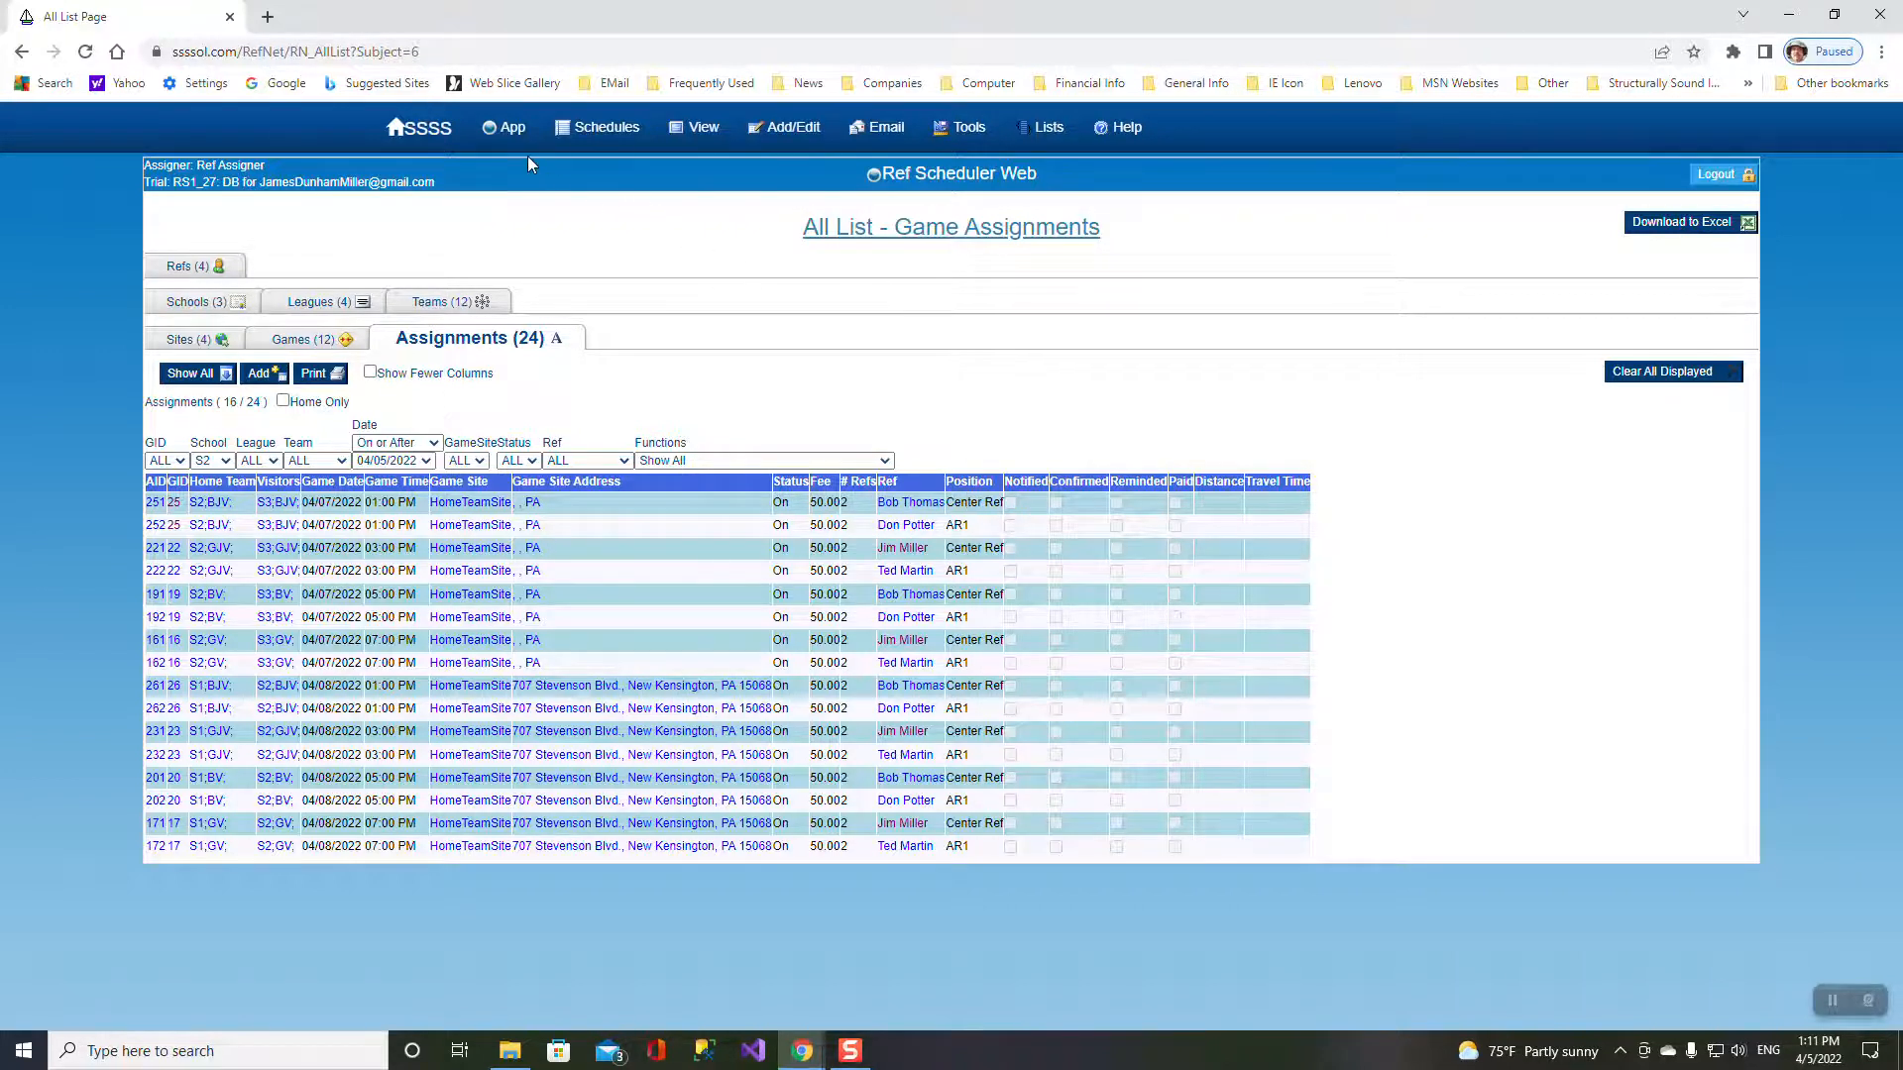
pyautogui.moveTo(513, 139)
pyautogui.click(188, 269)
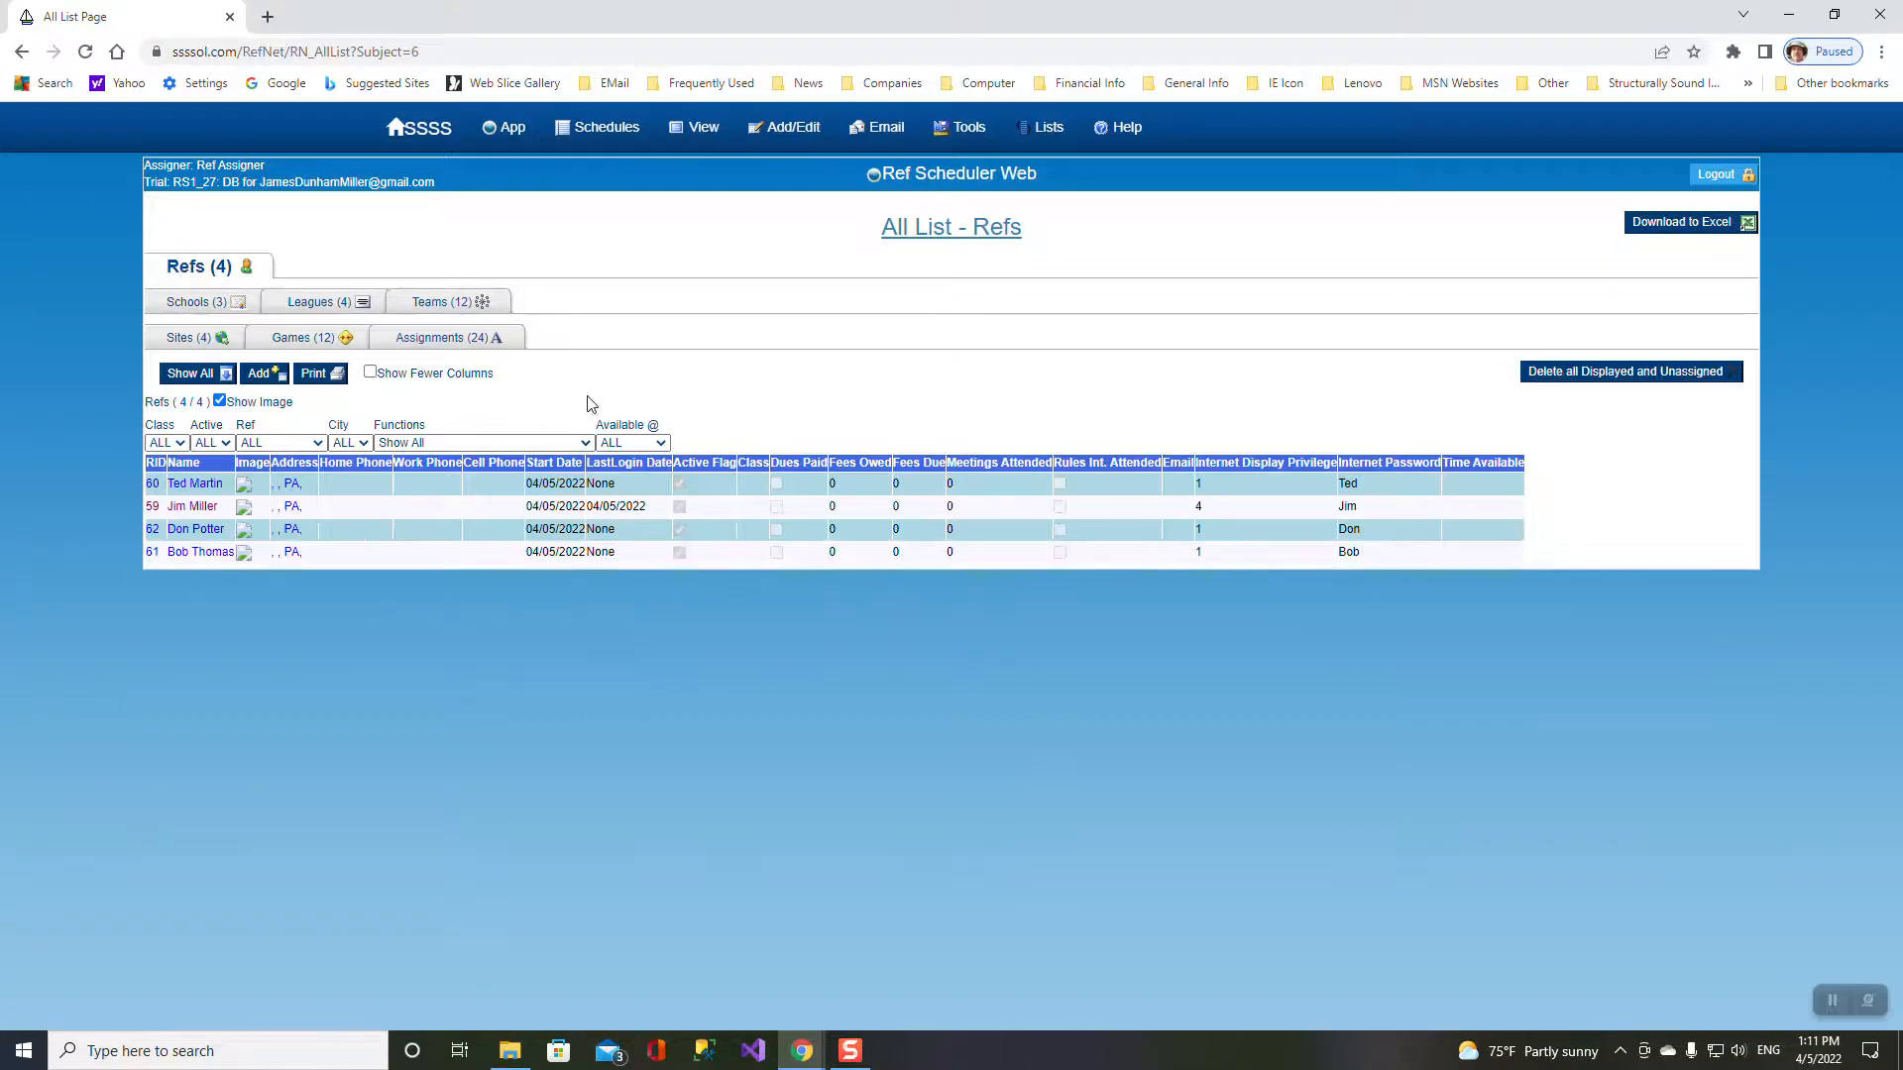
# - Finish the assigner ref's primary e-mail address in his record and save it
pyautogui.click(193, 507)
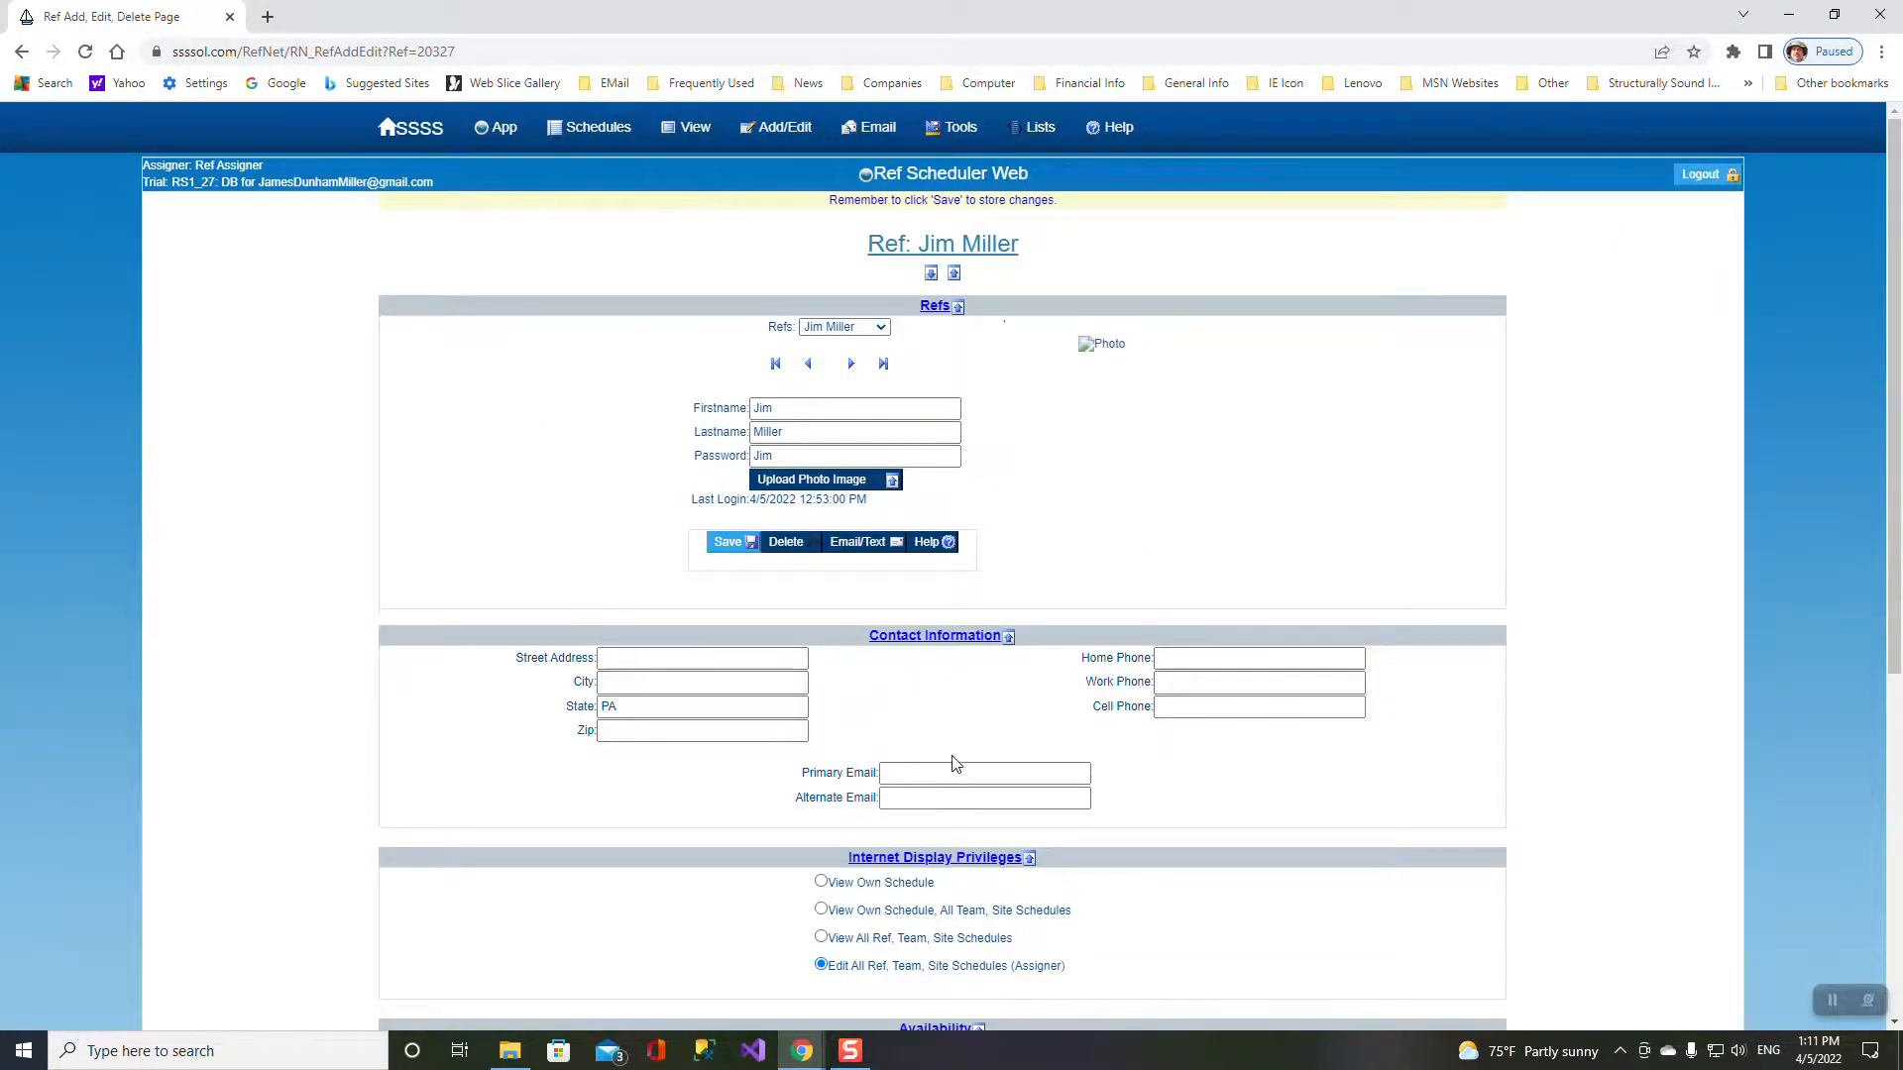
pyautogui.click(889, 774)
pyautogui.write('om')
pyautogui.click(729, 547)
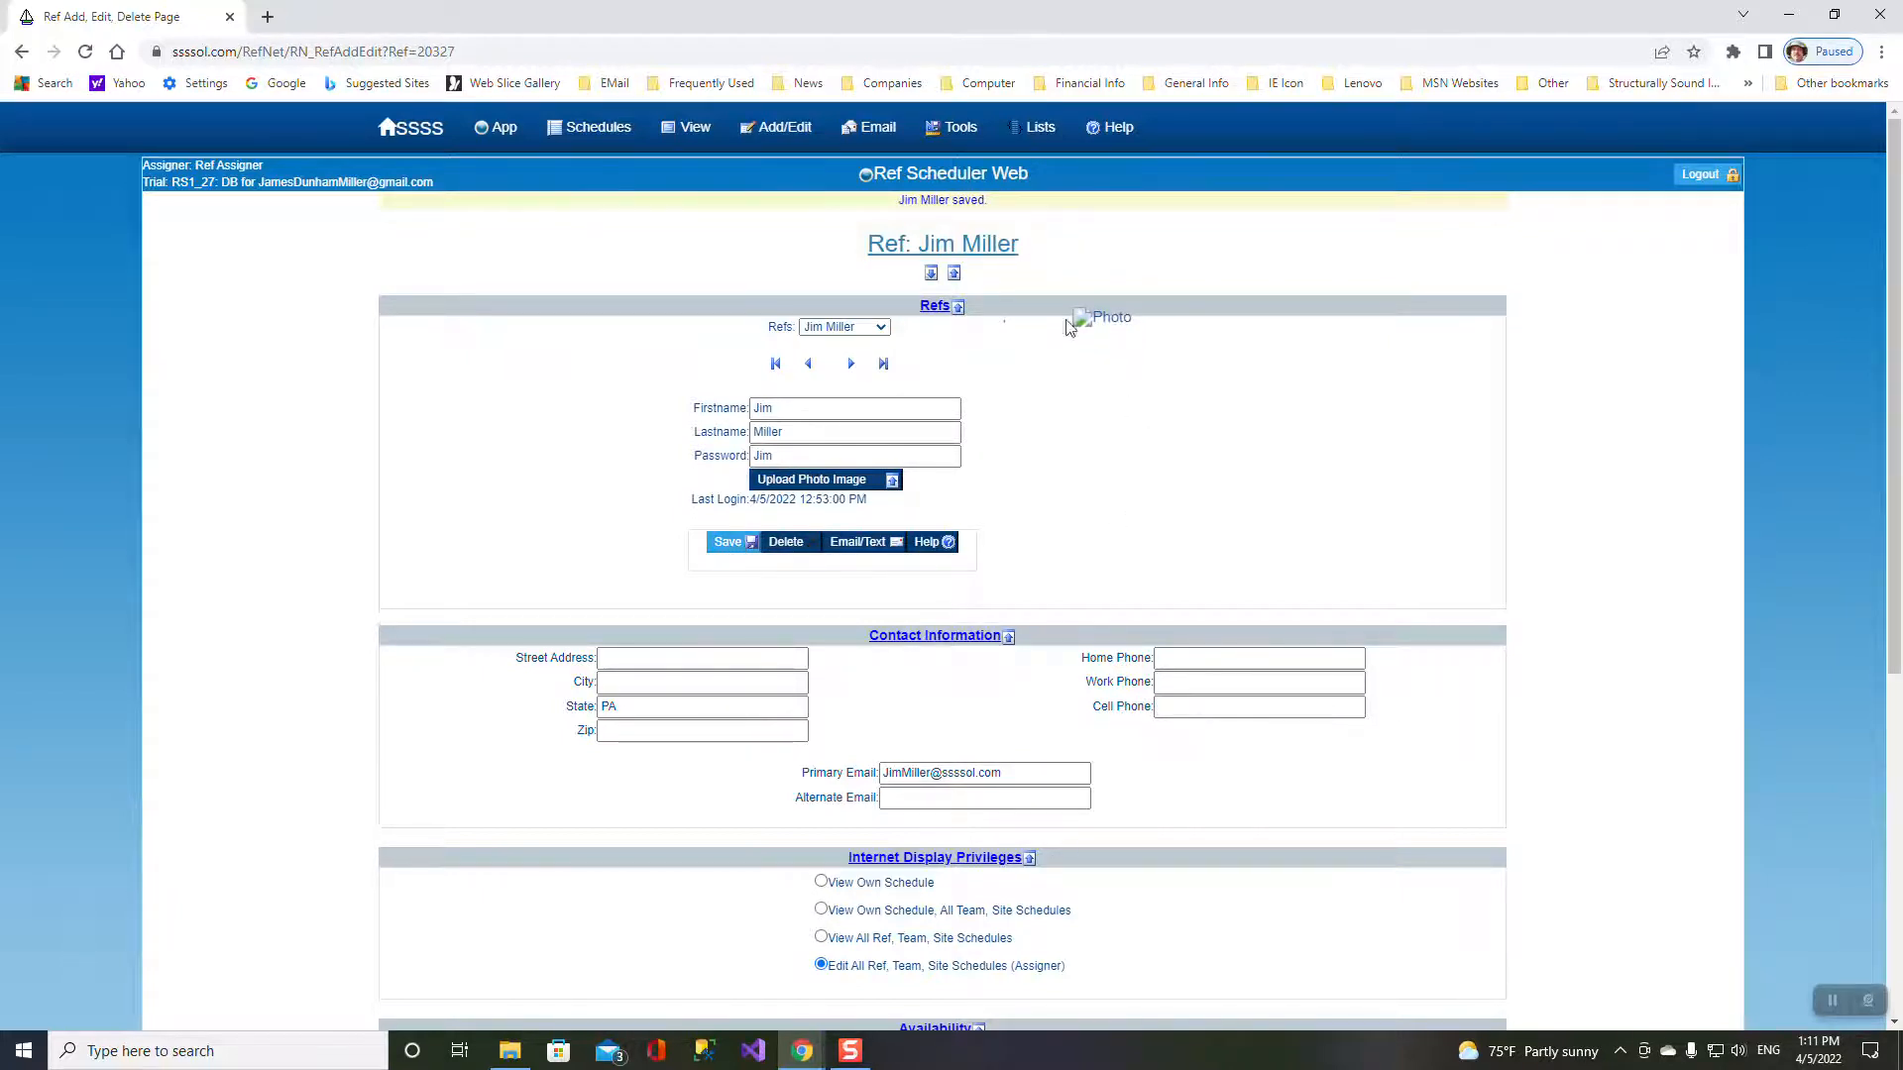
pyautogui.moveTo(615, 134)
pyautogui.moveTo(498, 131)
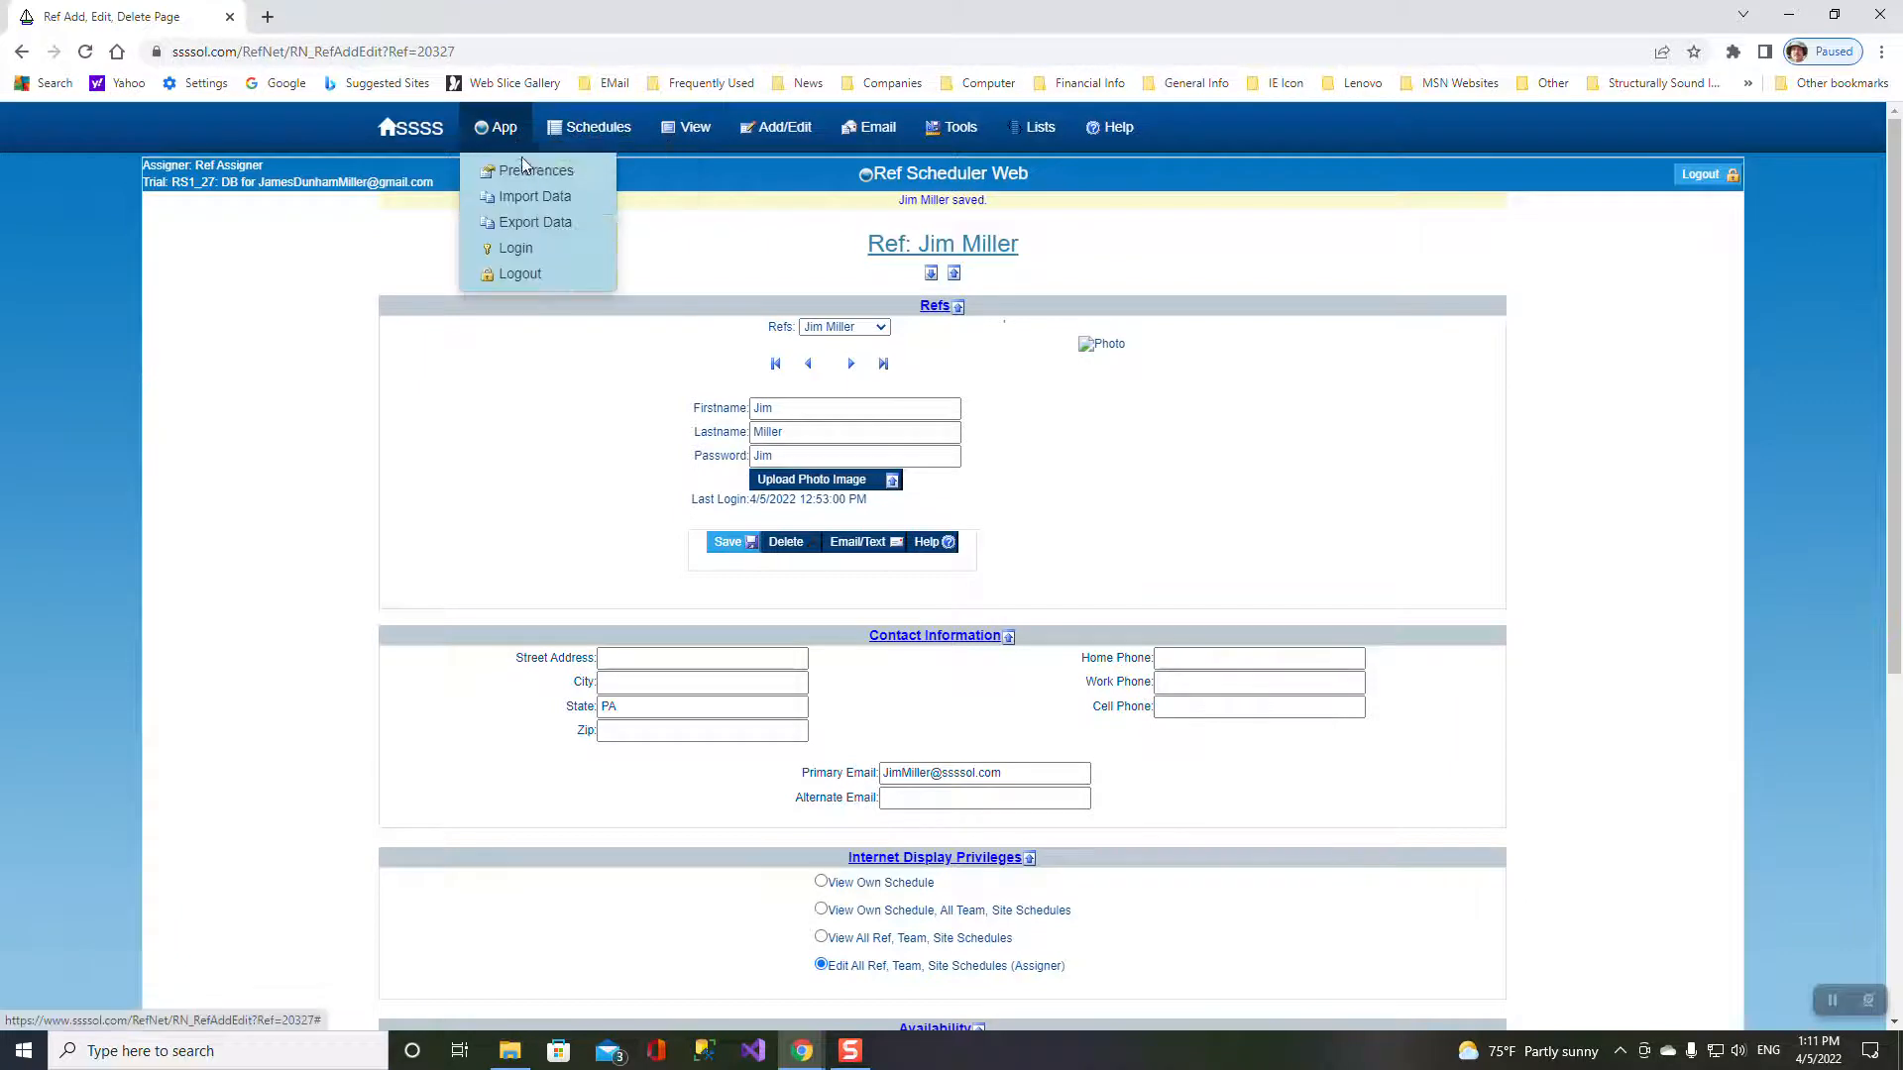
# - Export the chapter database from the Export Data page so it is e-mailed out
pyautogui.click(525, 222)
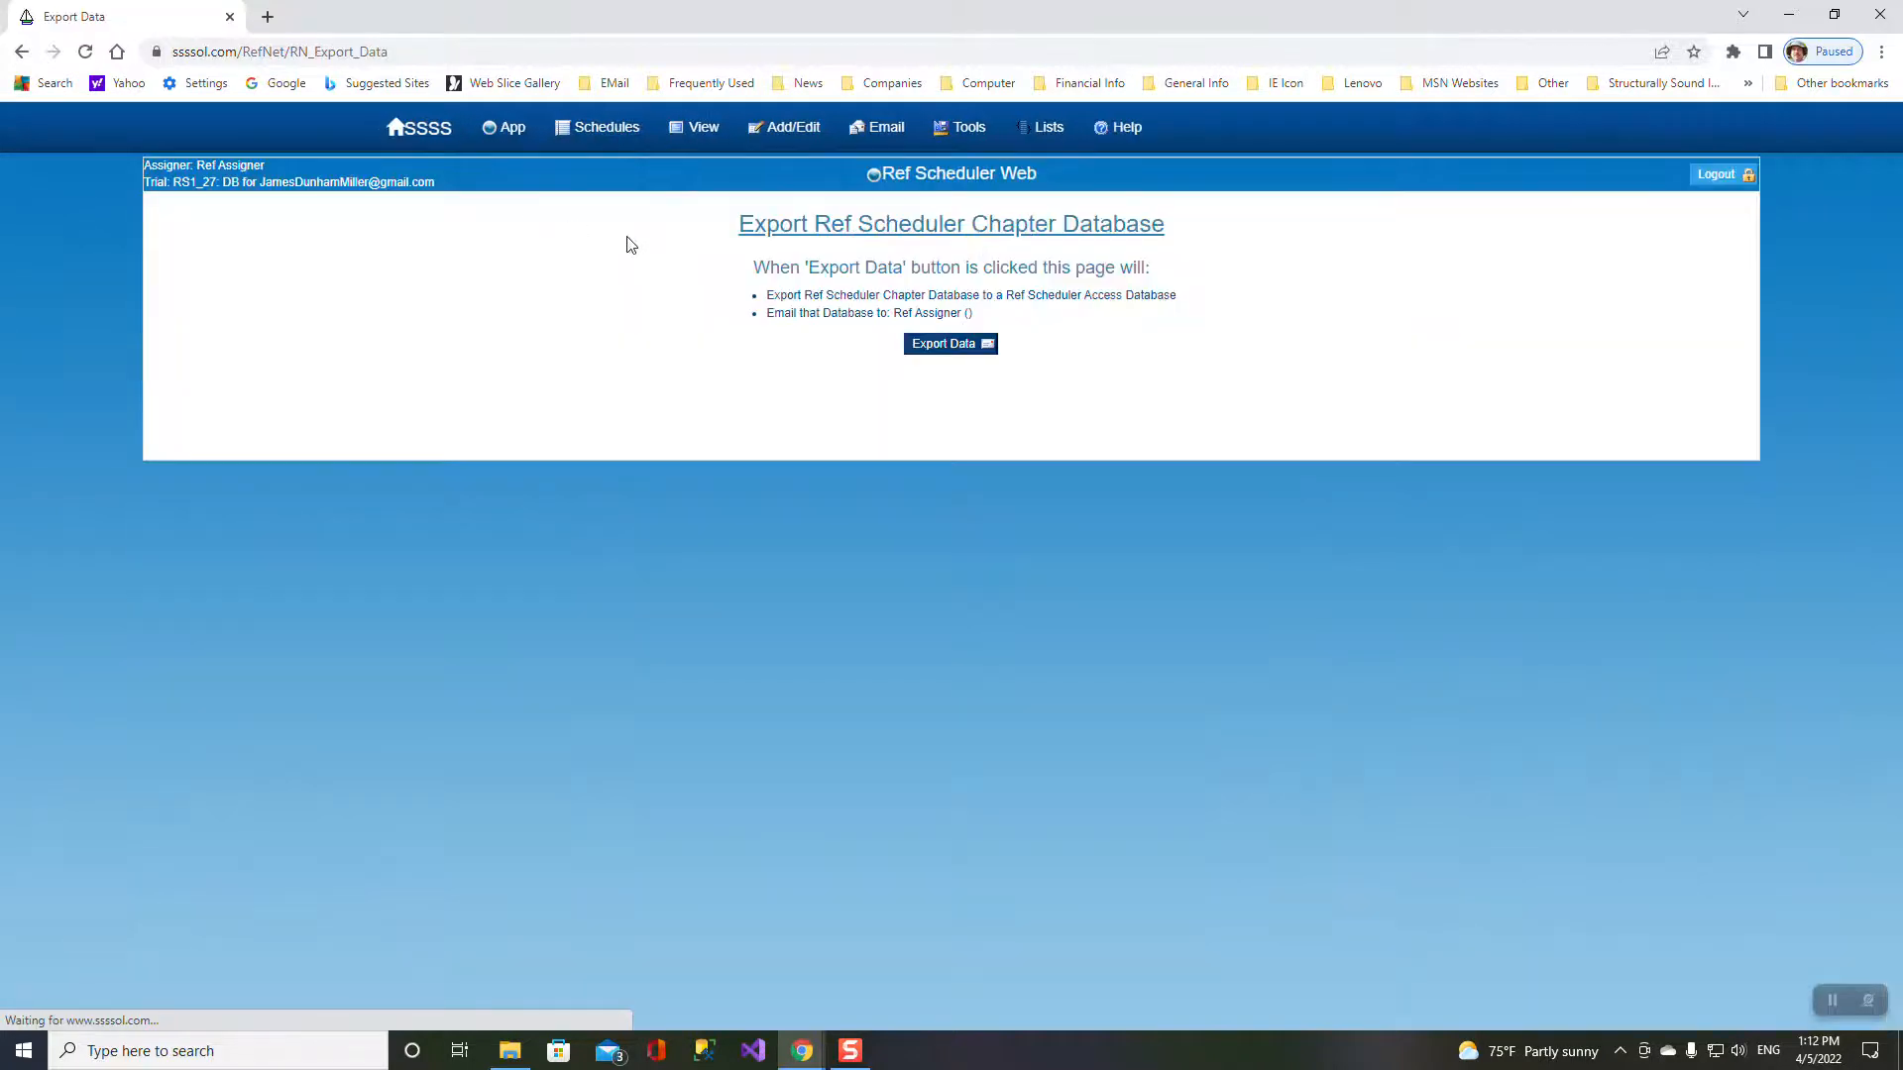
pyautogui.click(939, 346)
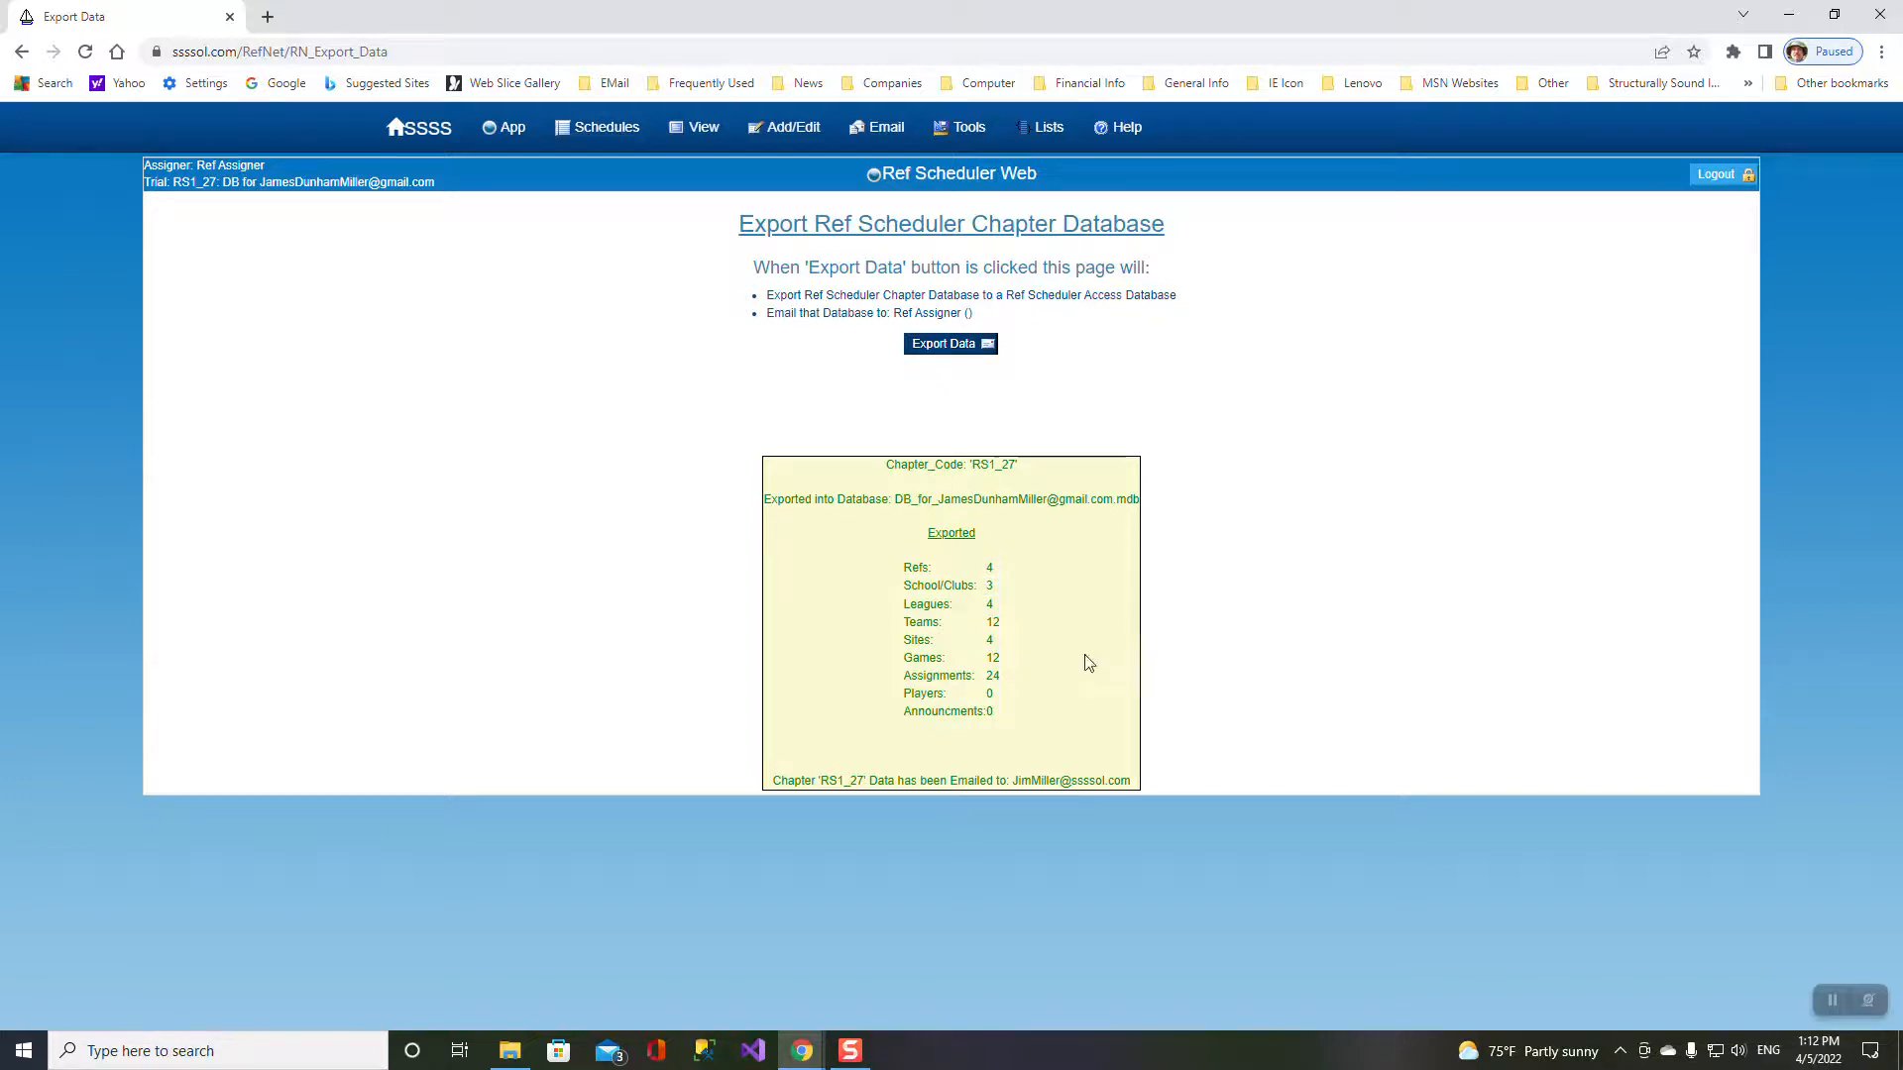
pyautogui.click(802, 1053)
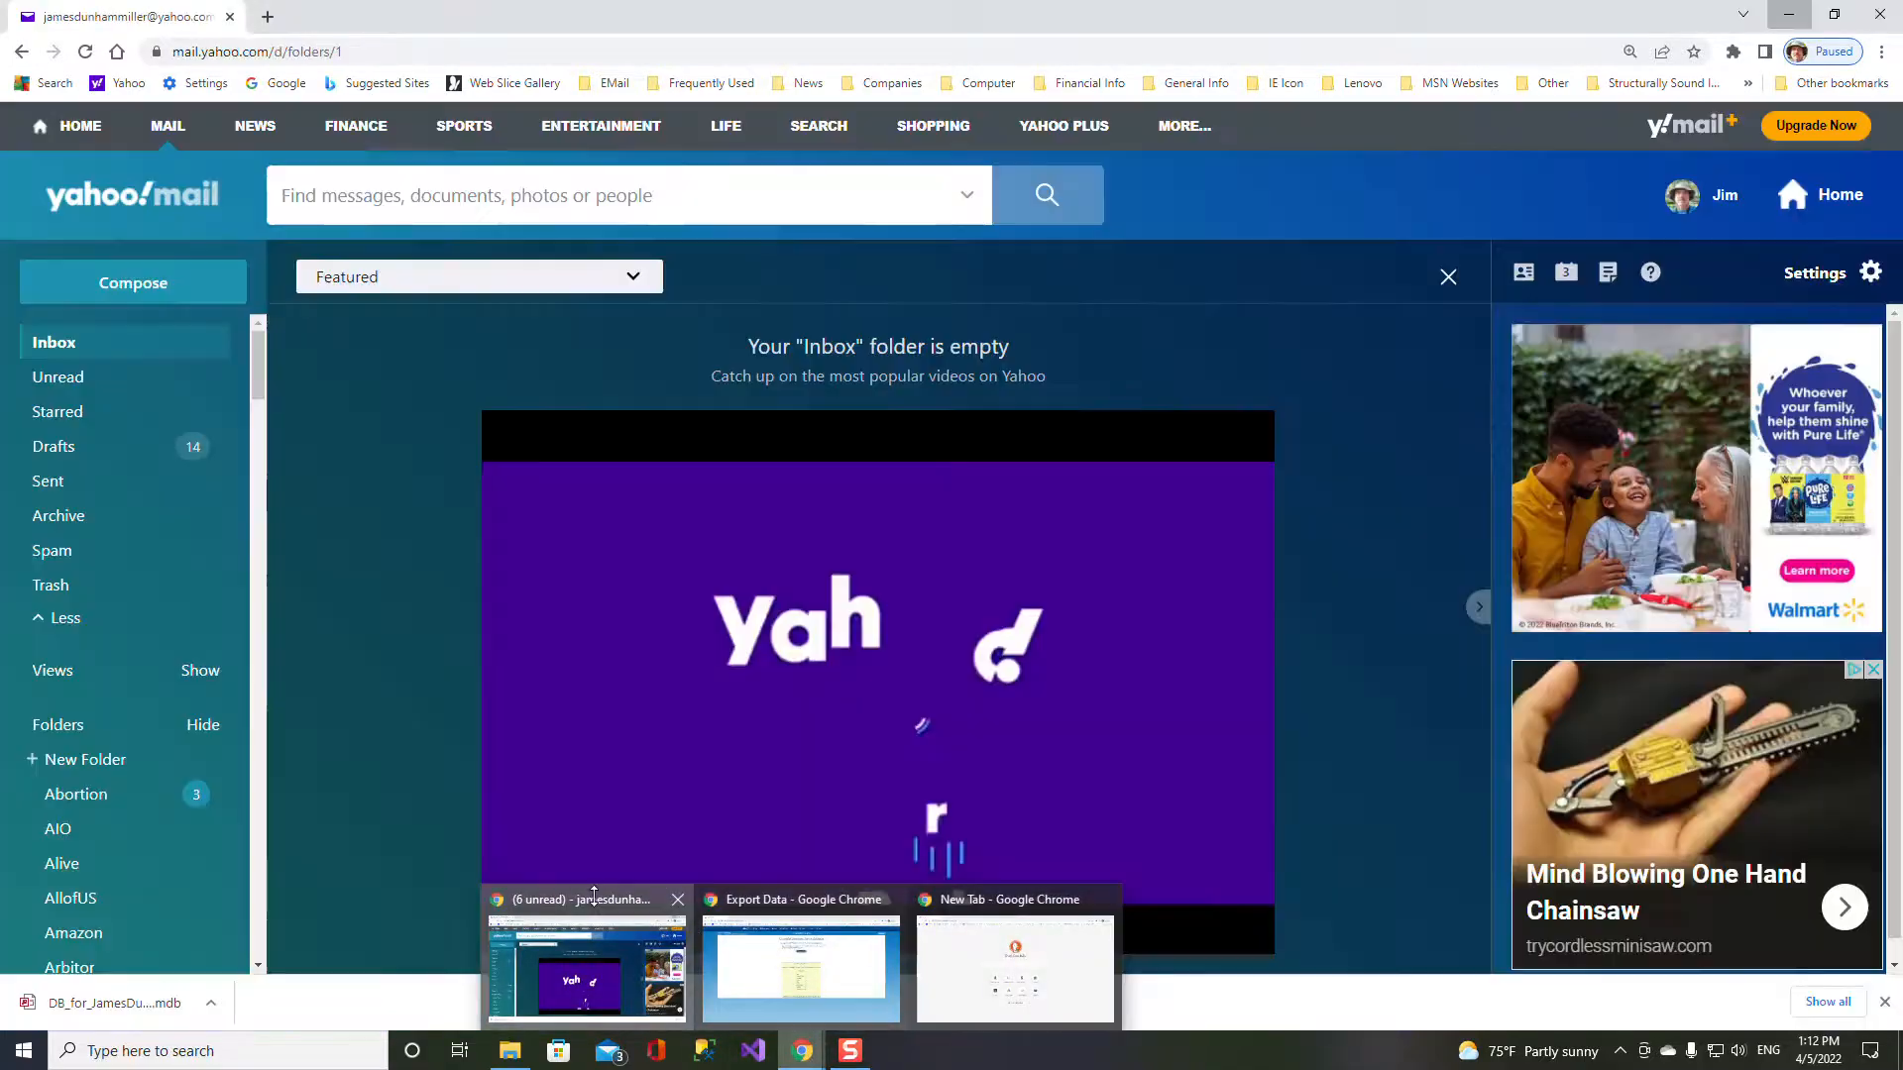
# - Delete the six old inbox messages, refresh, and open the Ref Scheduler Access Database e-mail
pyautogui.click(586, 966)
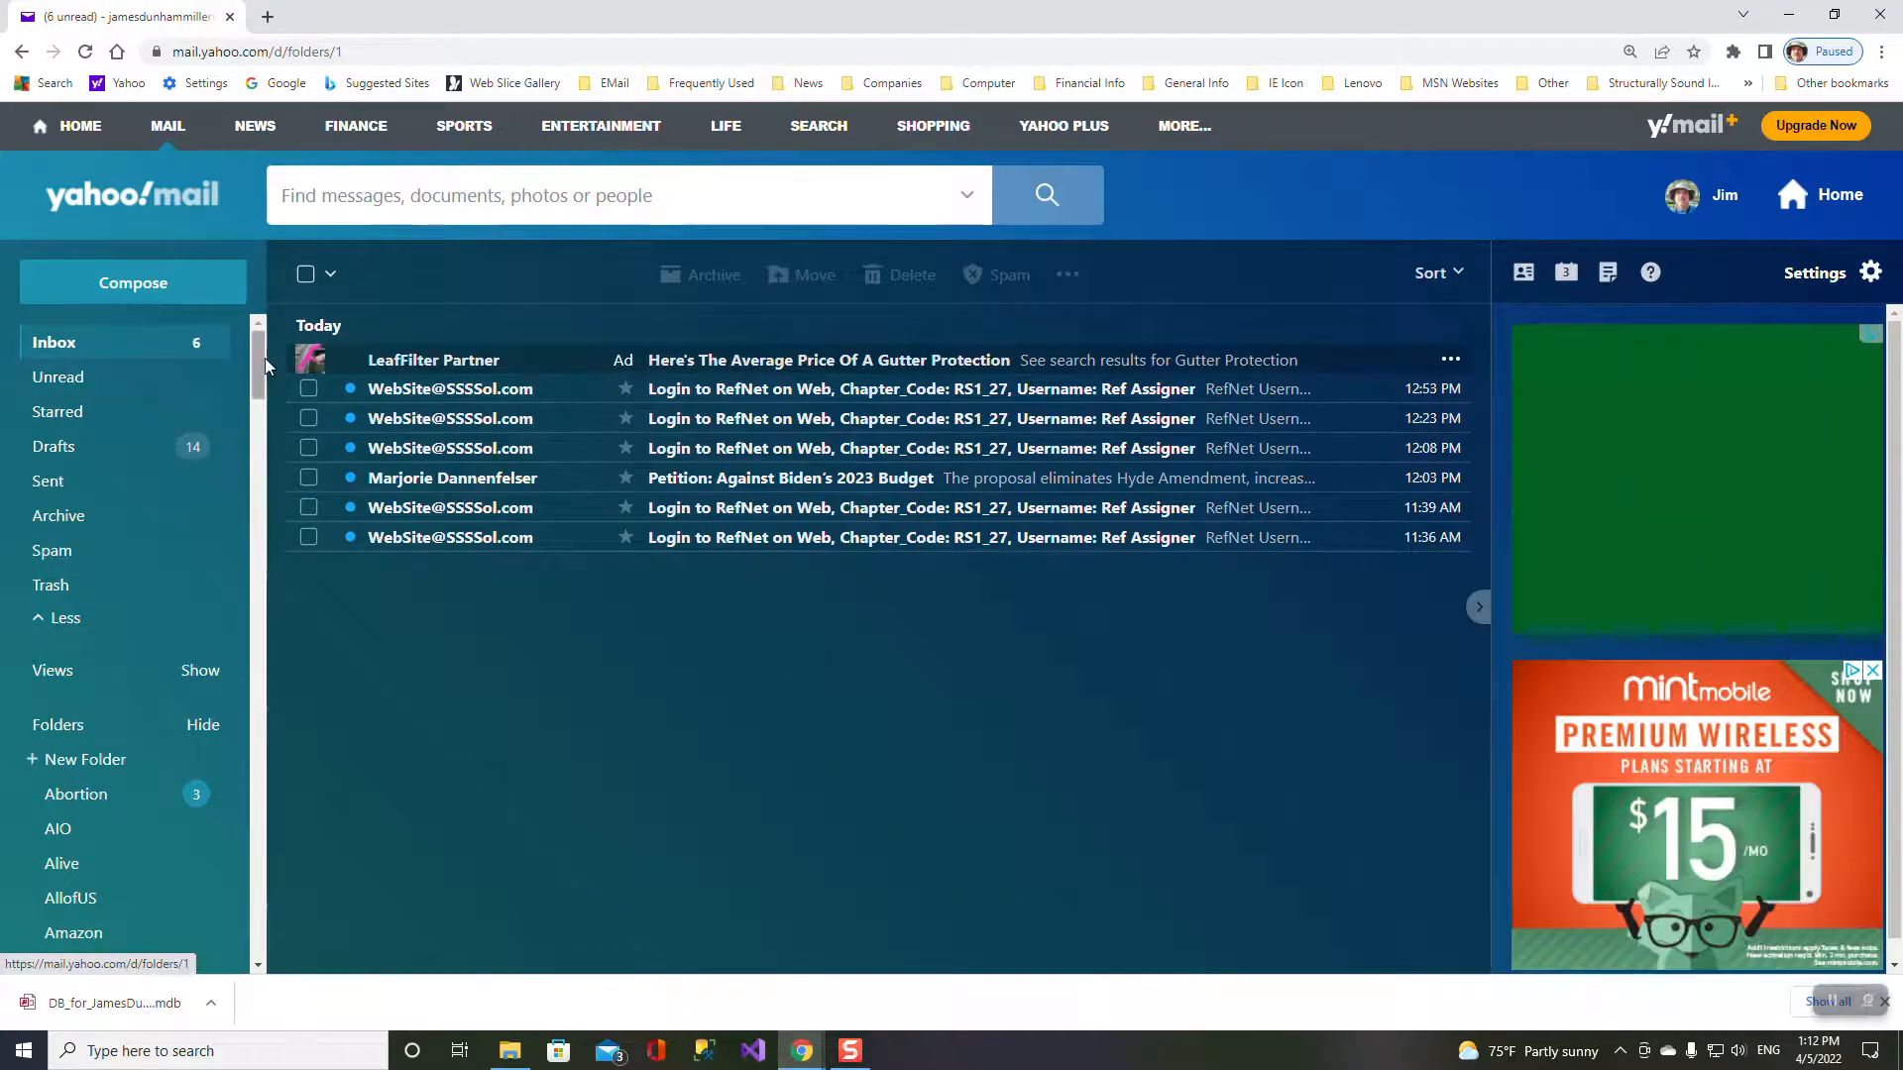
pyautogui.click(304, 277)
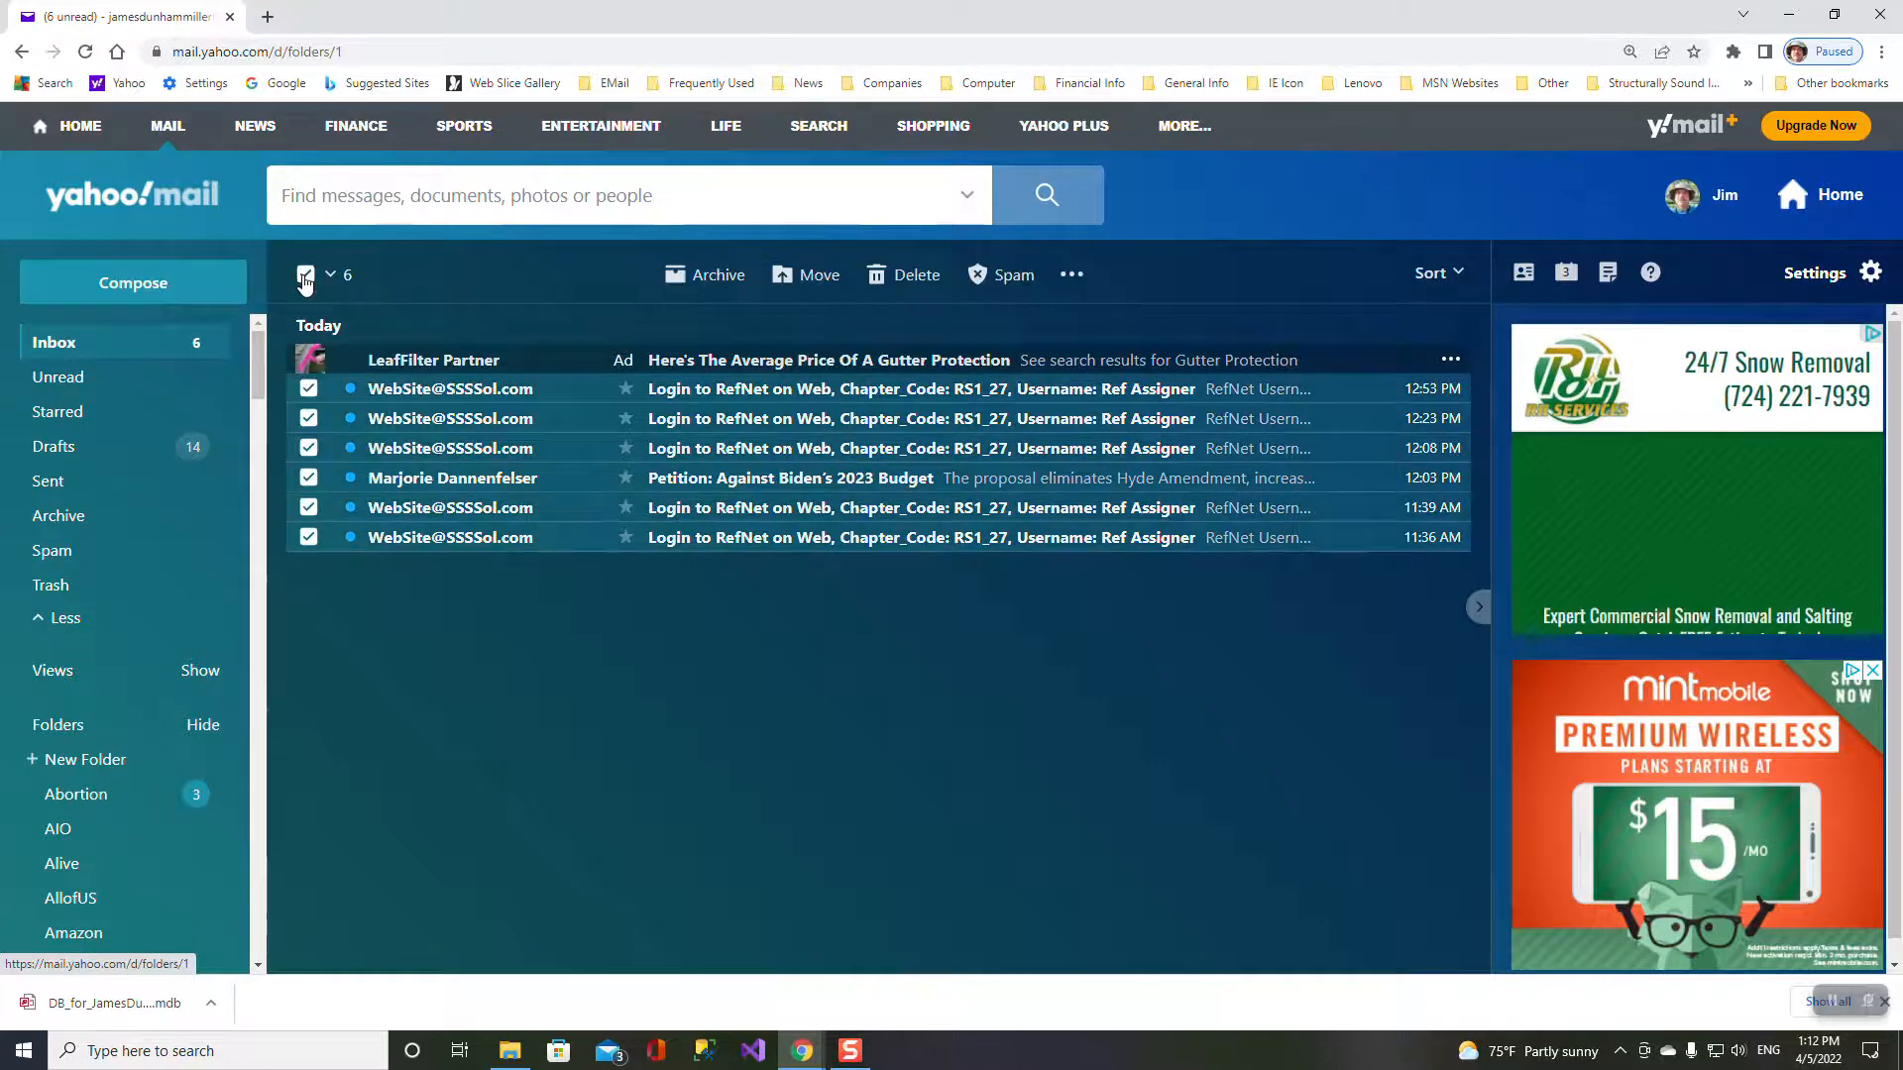
pyautogui.click(903, 277)
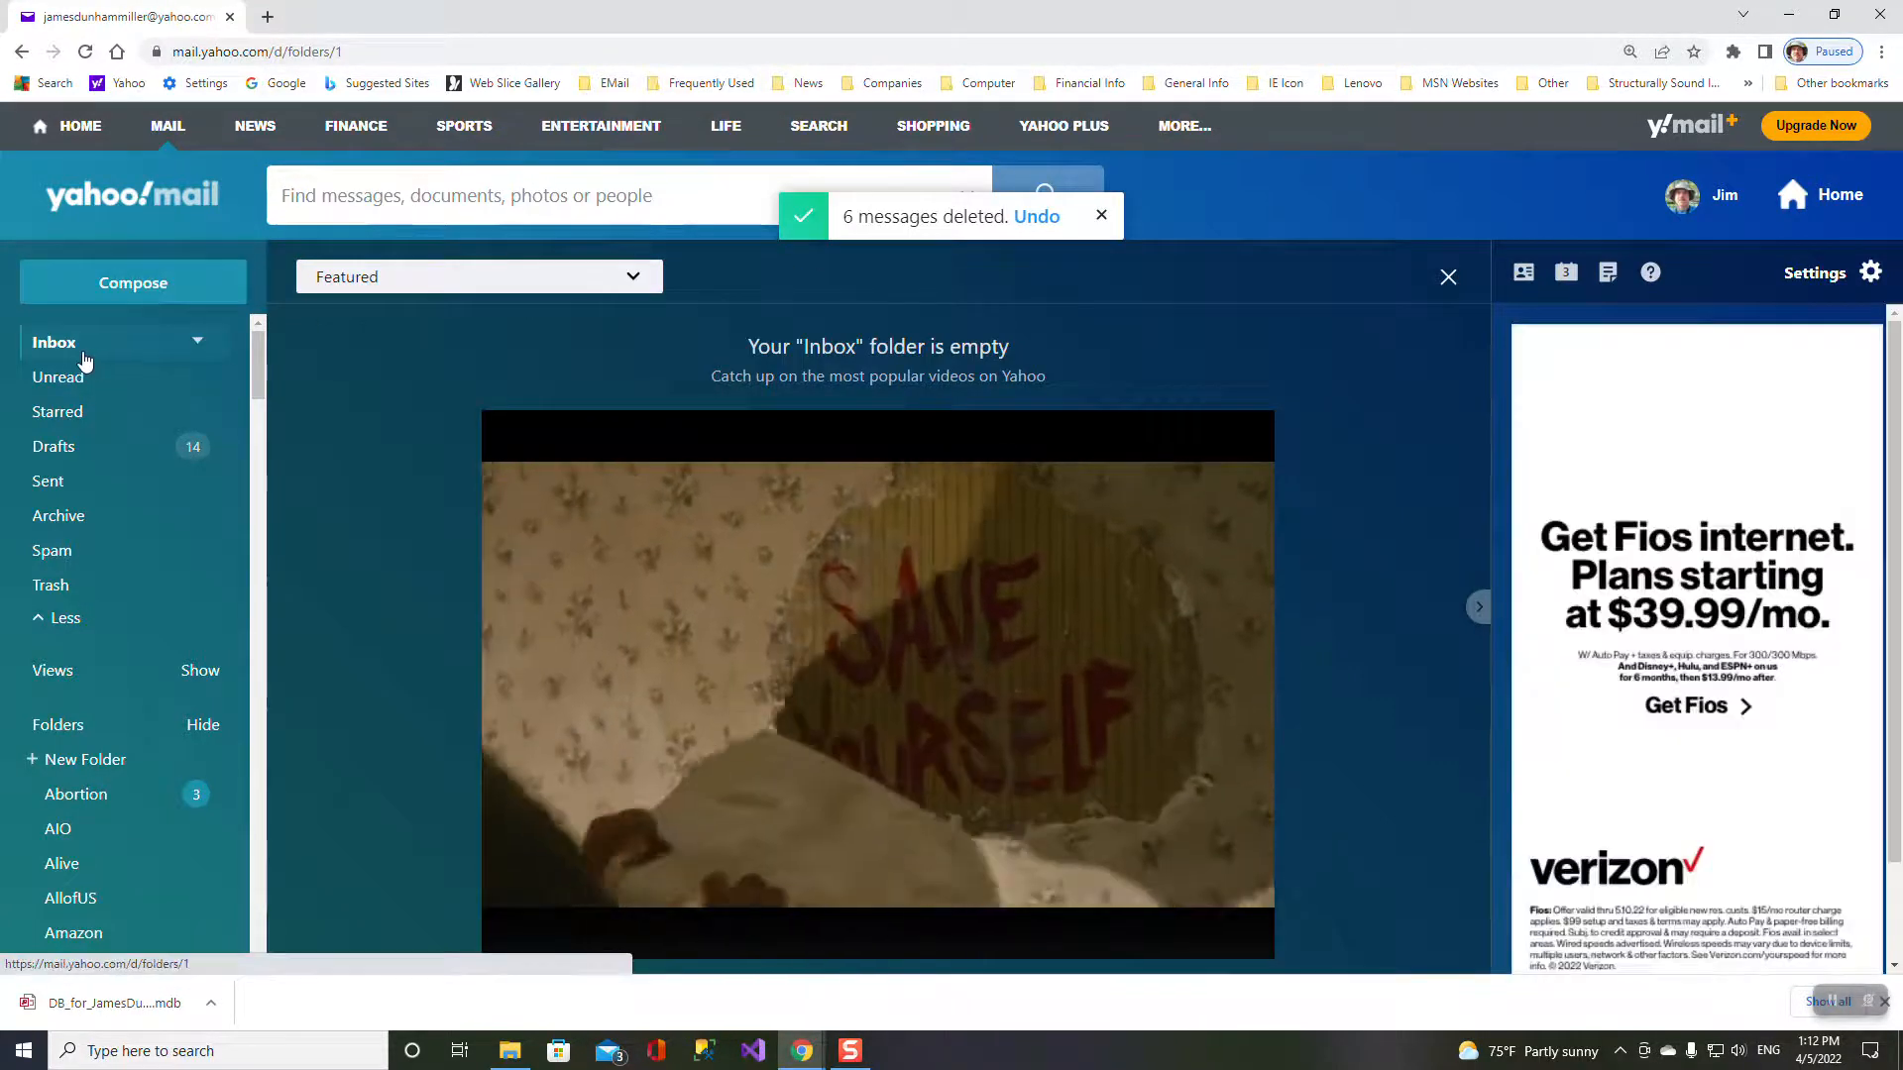
pyautogui.click(71, 353)
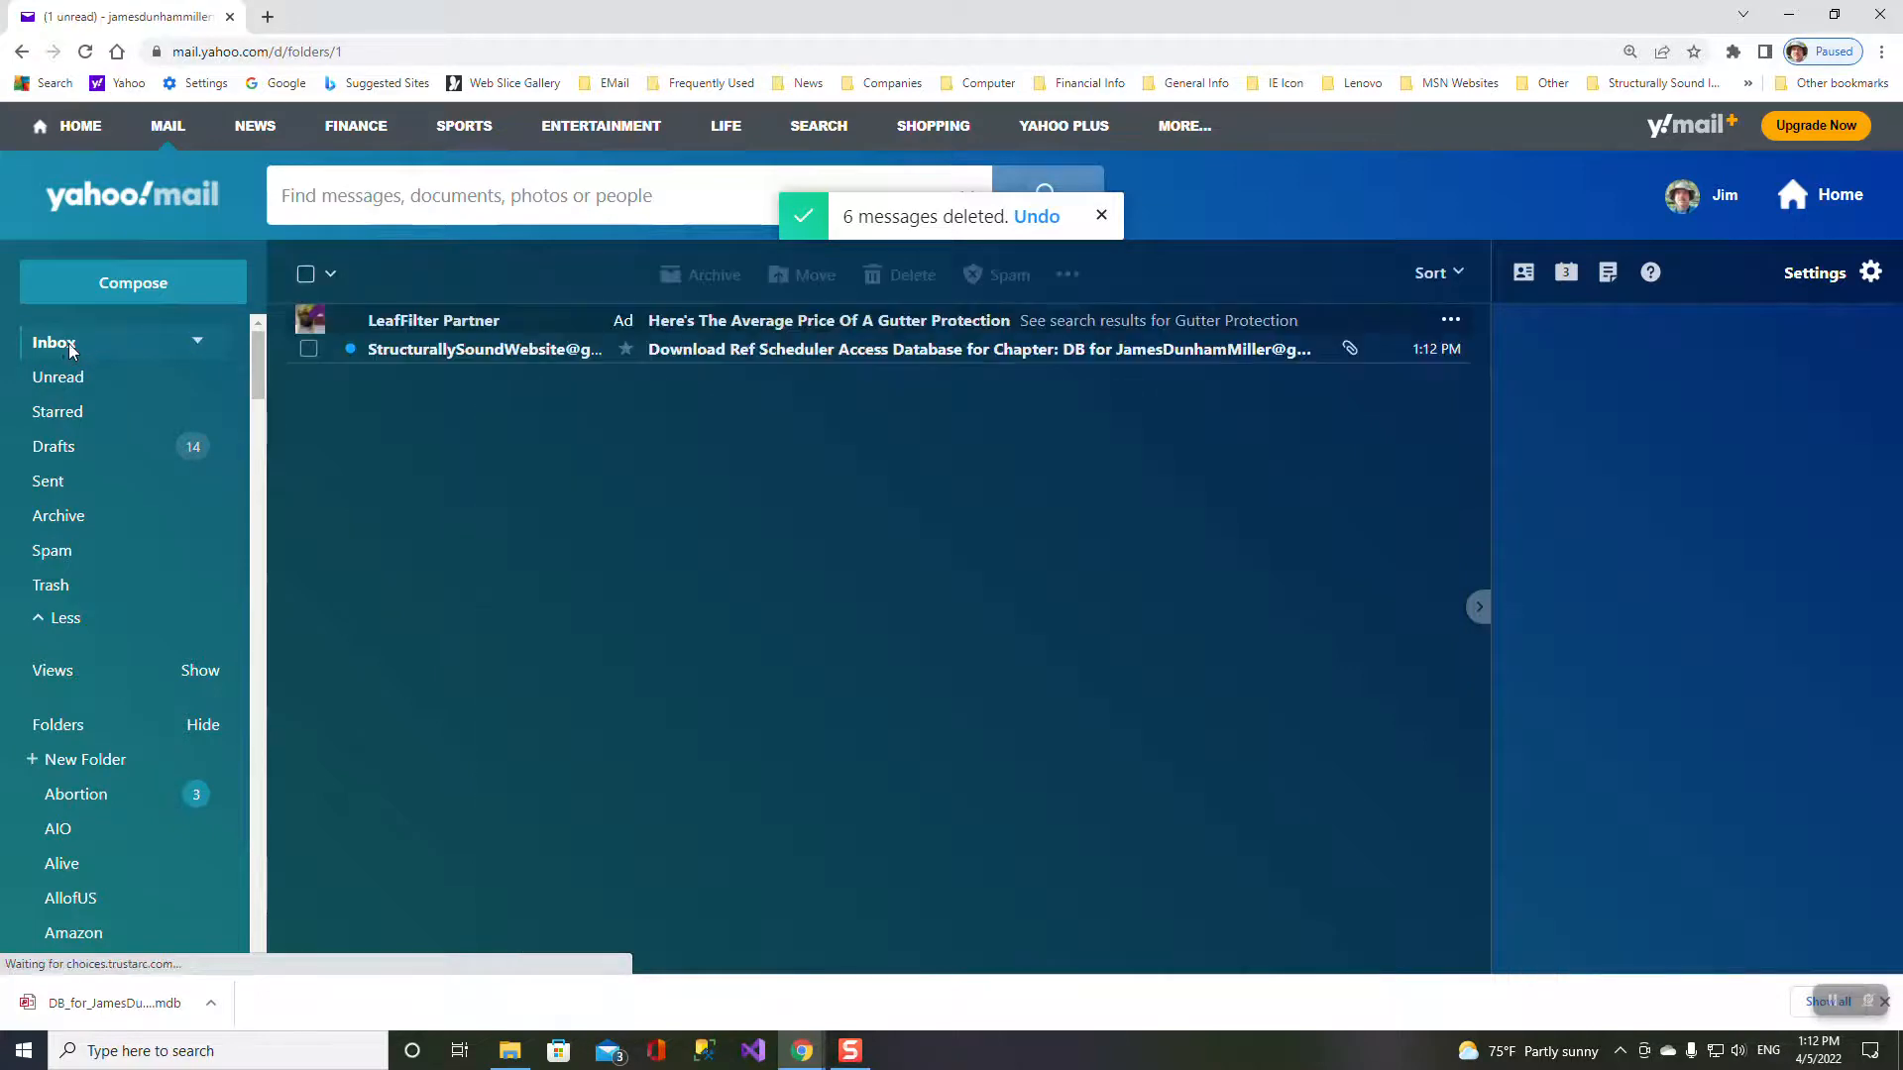
pyautogui.click(799, 352)
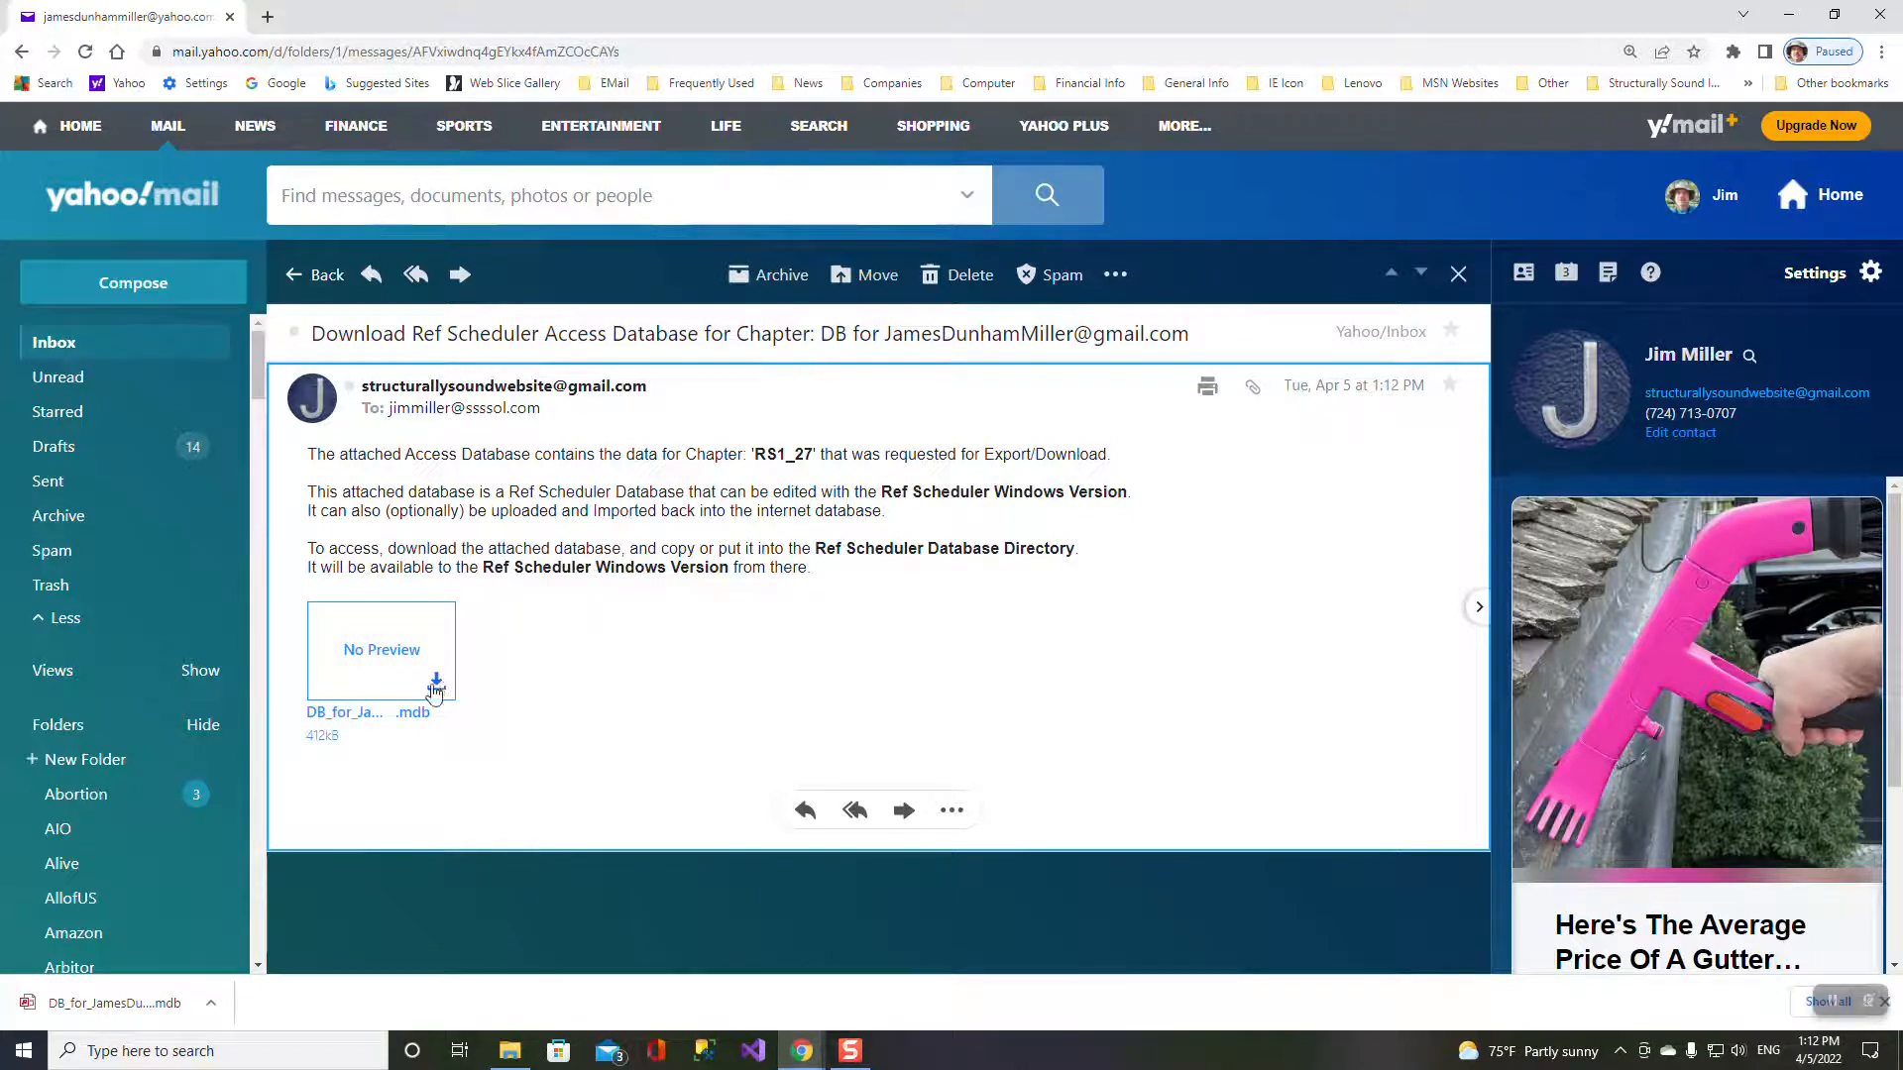
# - Save the attached database into C:\RefScheduler\Databases without ' (1)', replacing the existing copy, then minimise
pyautogui.click(435, 686)
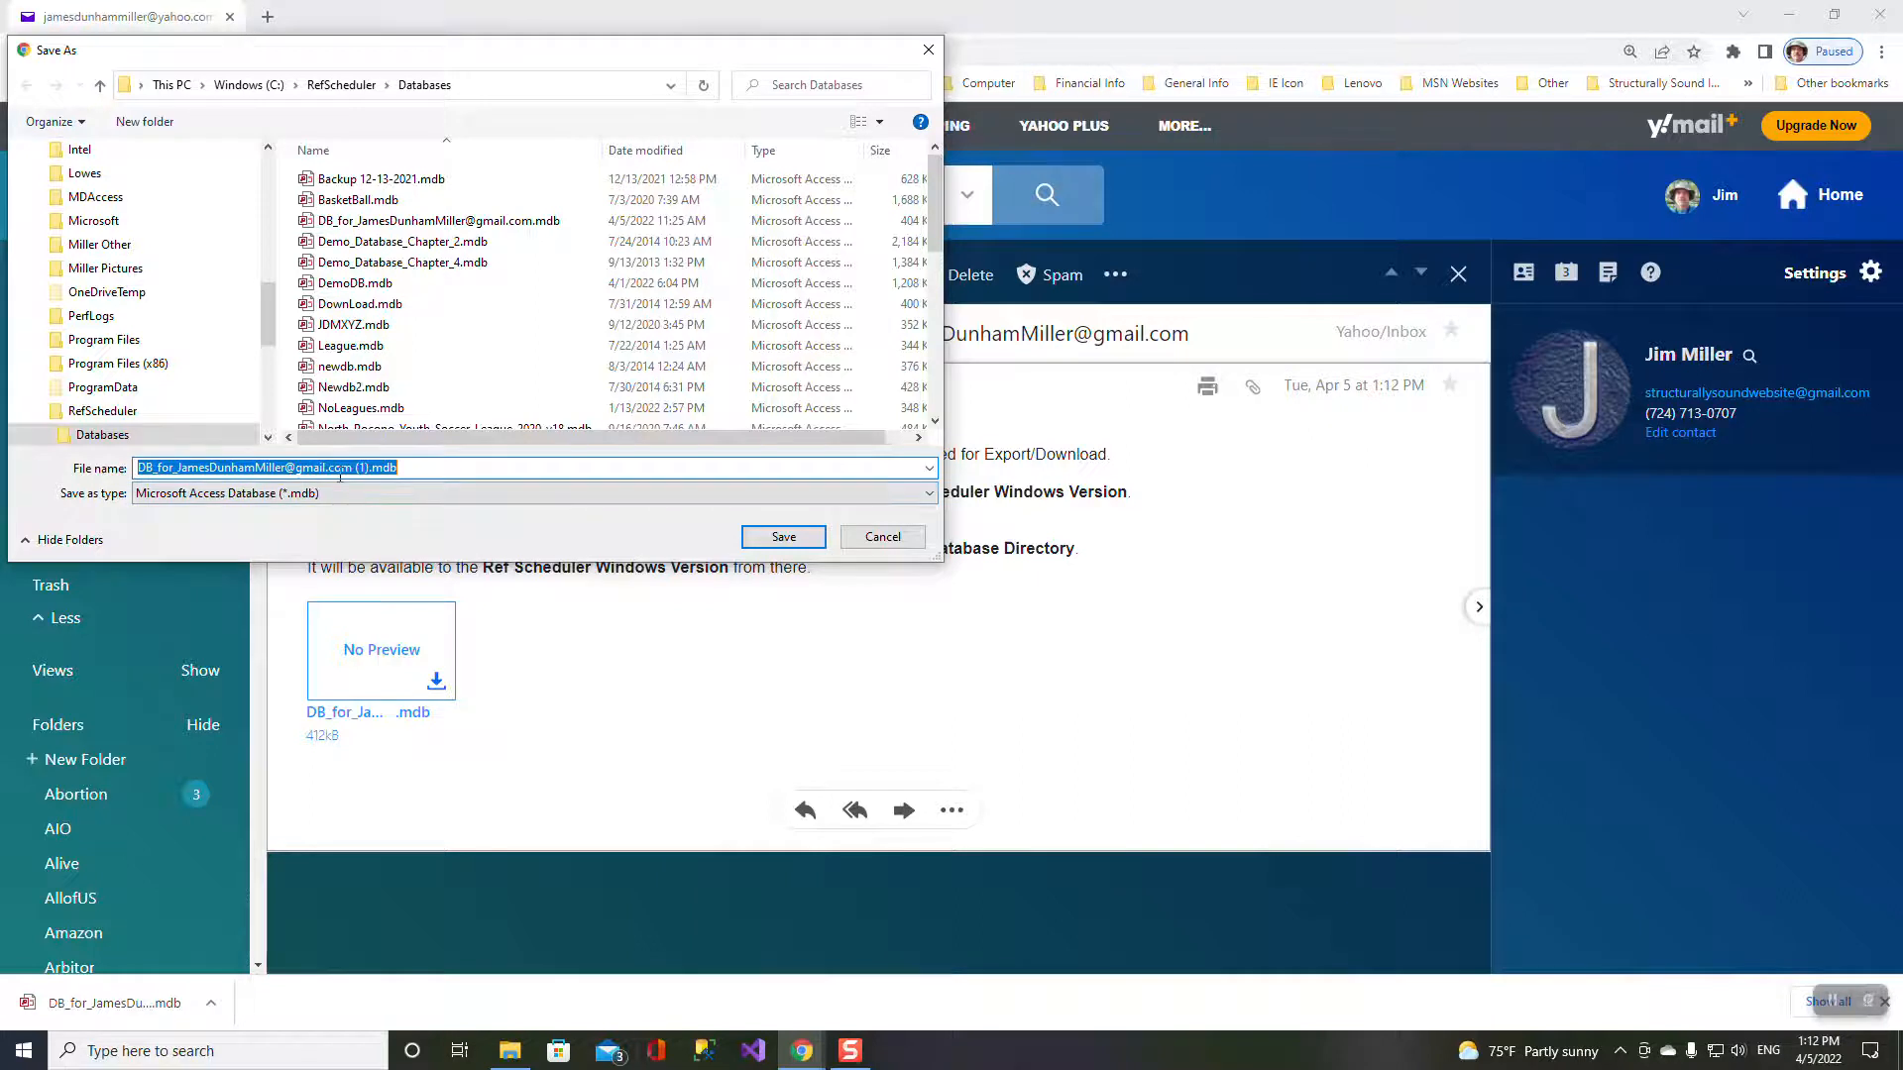
pyautogui.click(105, 440)
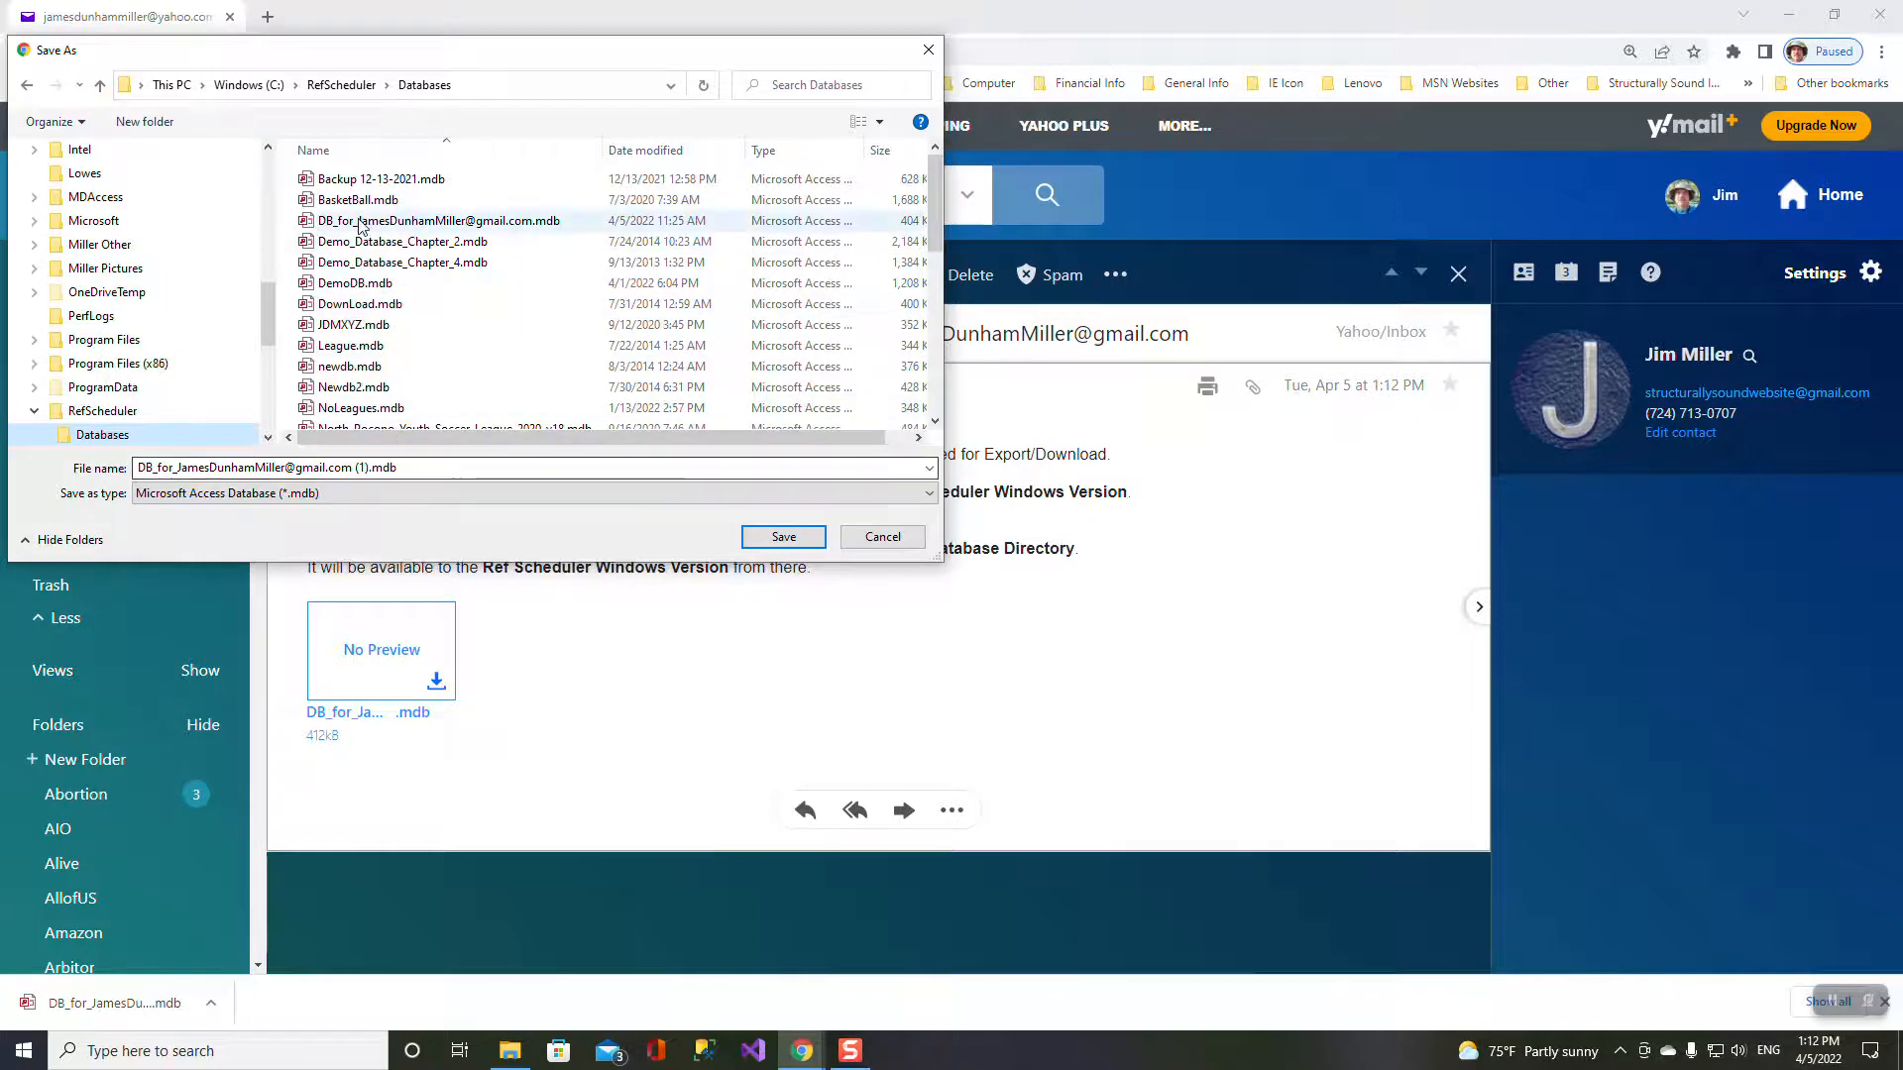
pyautogui.click(369, 469)
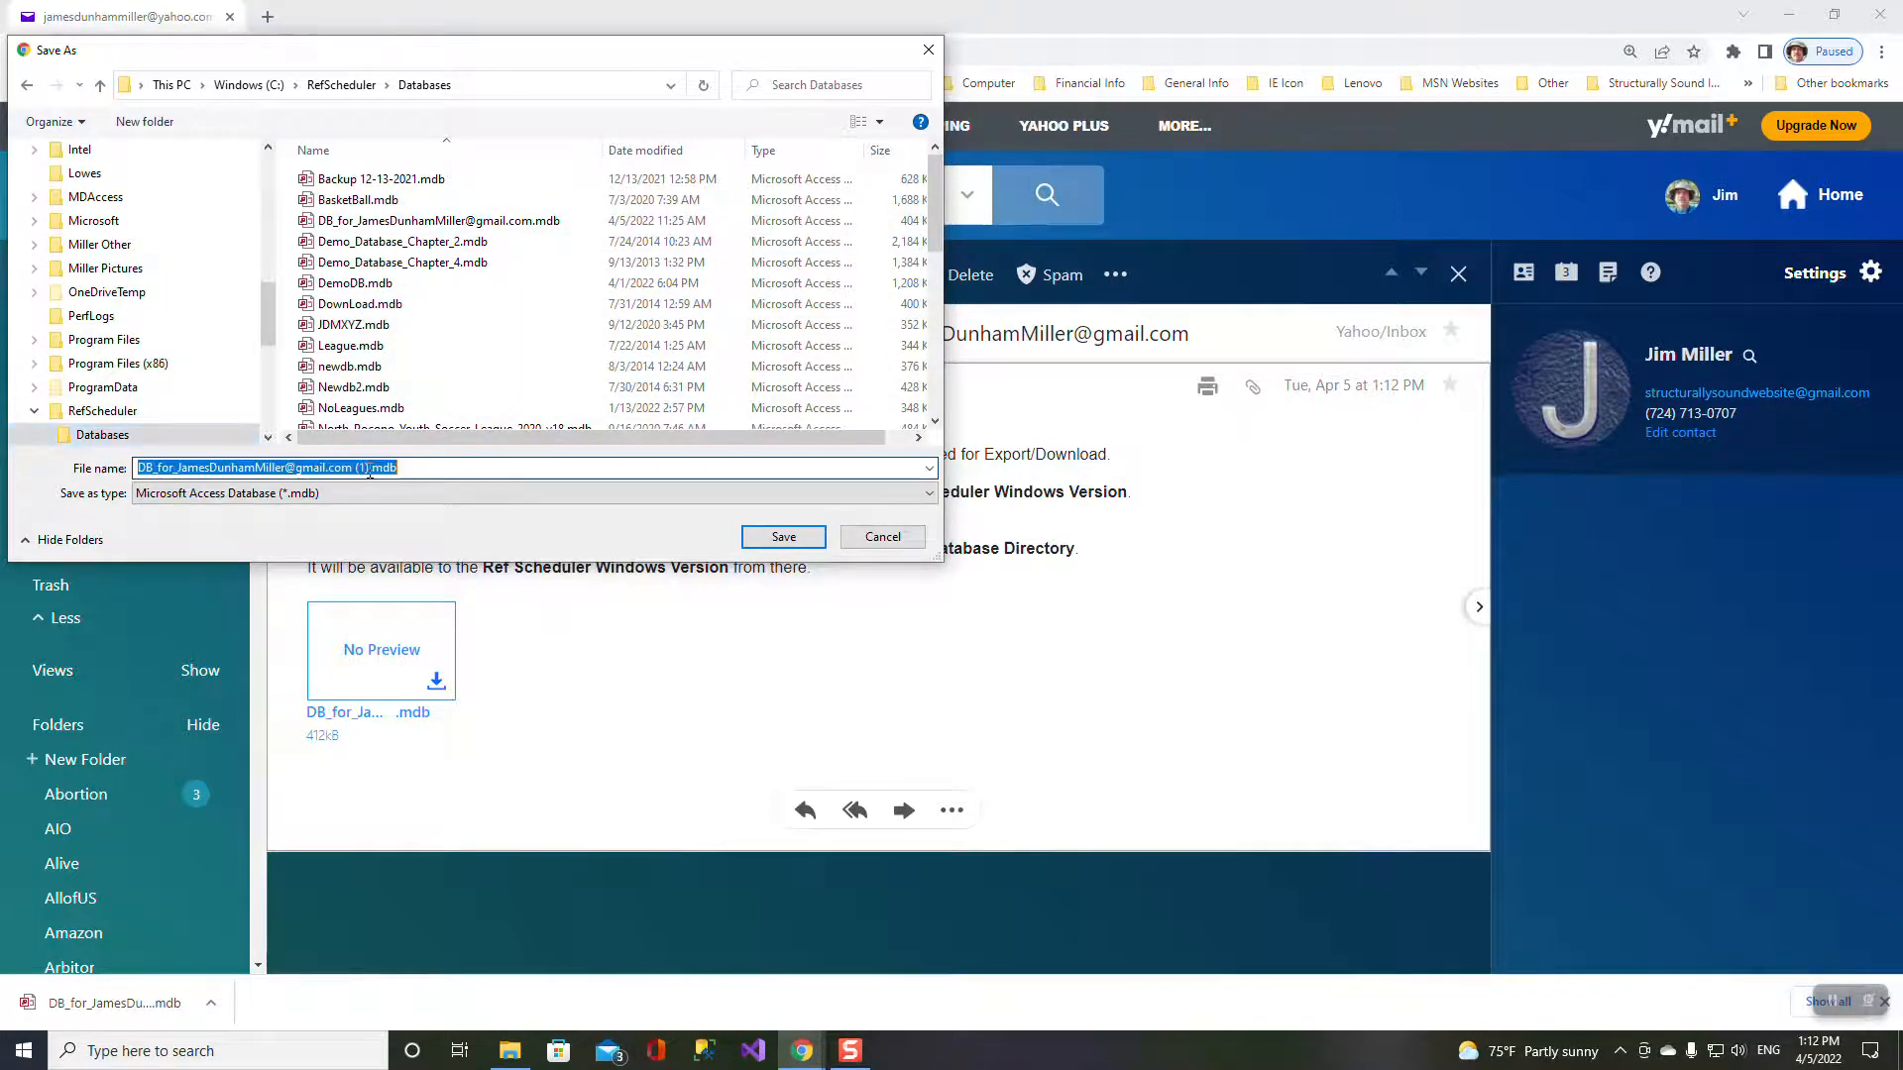
pyautogui.click(369, 469)
pyautogui.press('BackSpace')
pyautogui.press('BackSpace')
pyautogui.press('BackSpace')
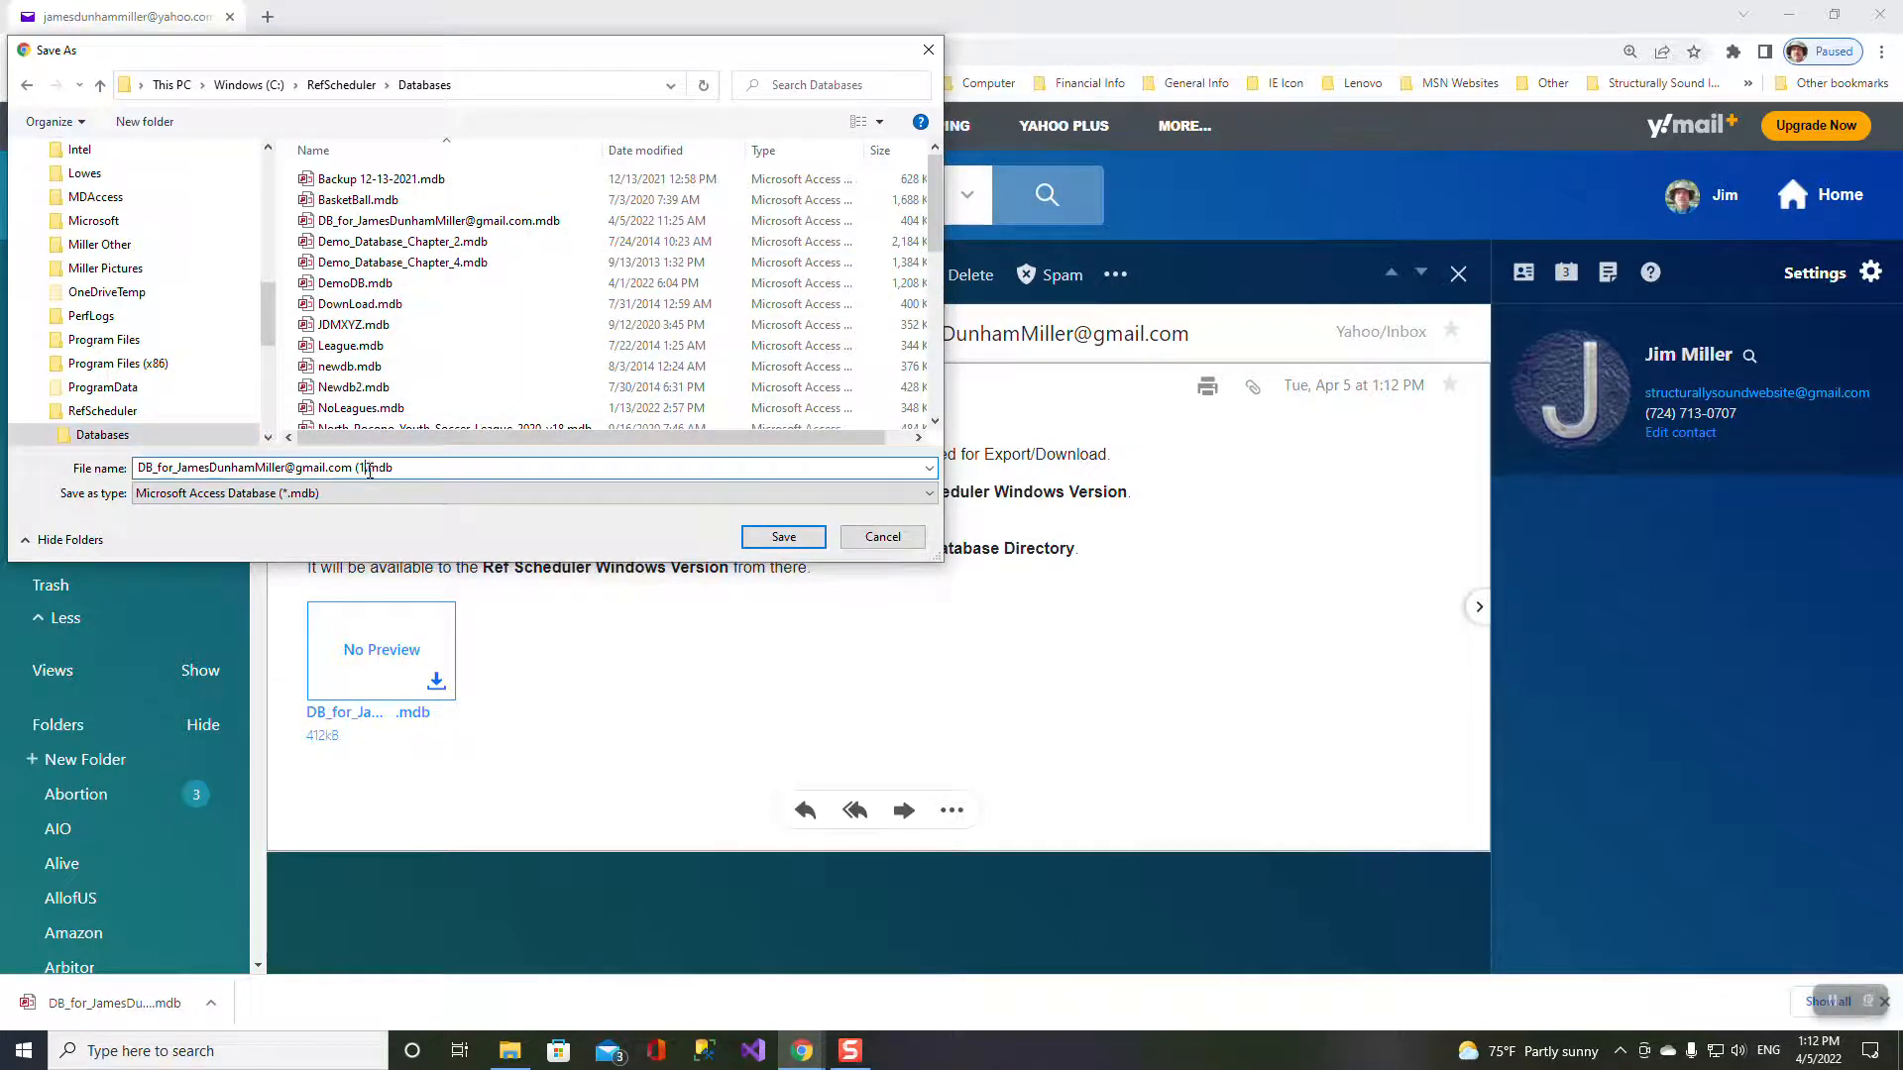
pyautogui.press('BackSpace')
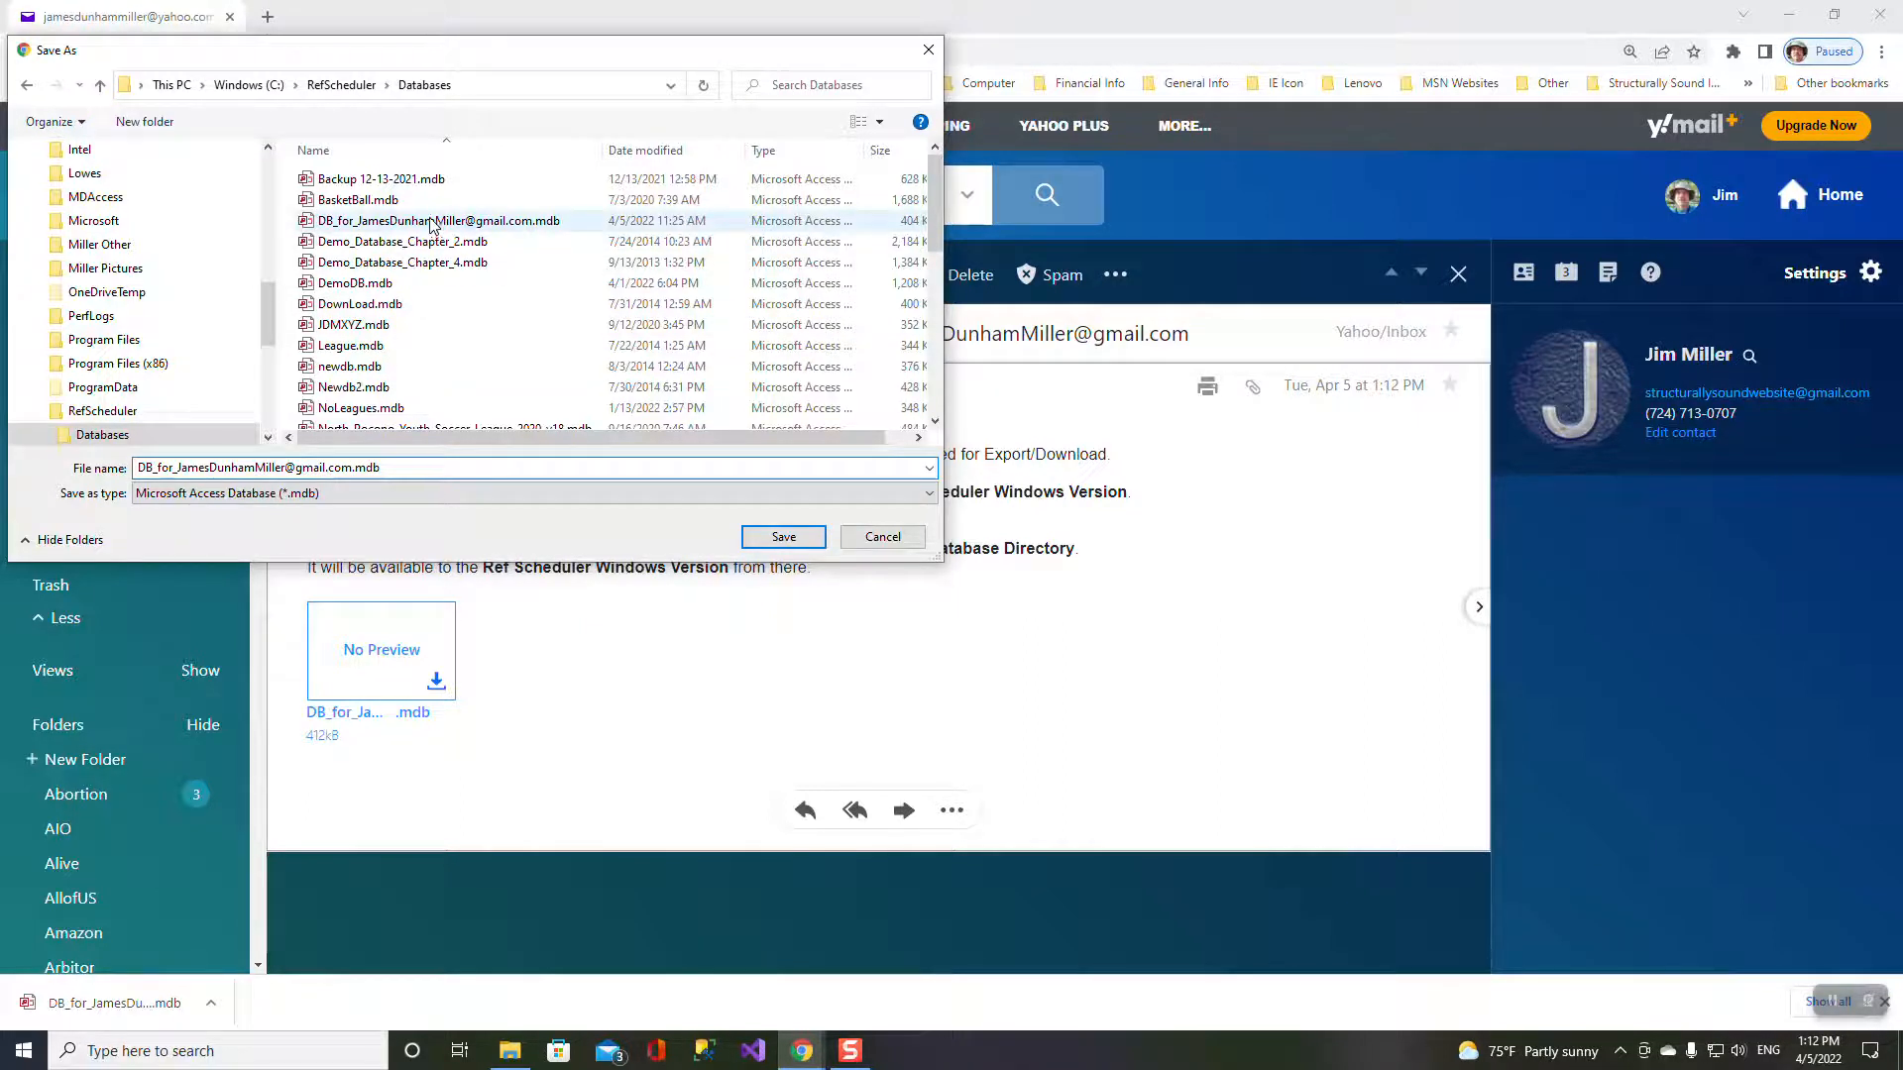
pyautogui.click(785, 540)
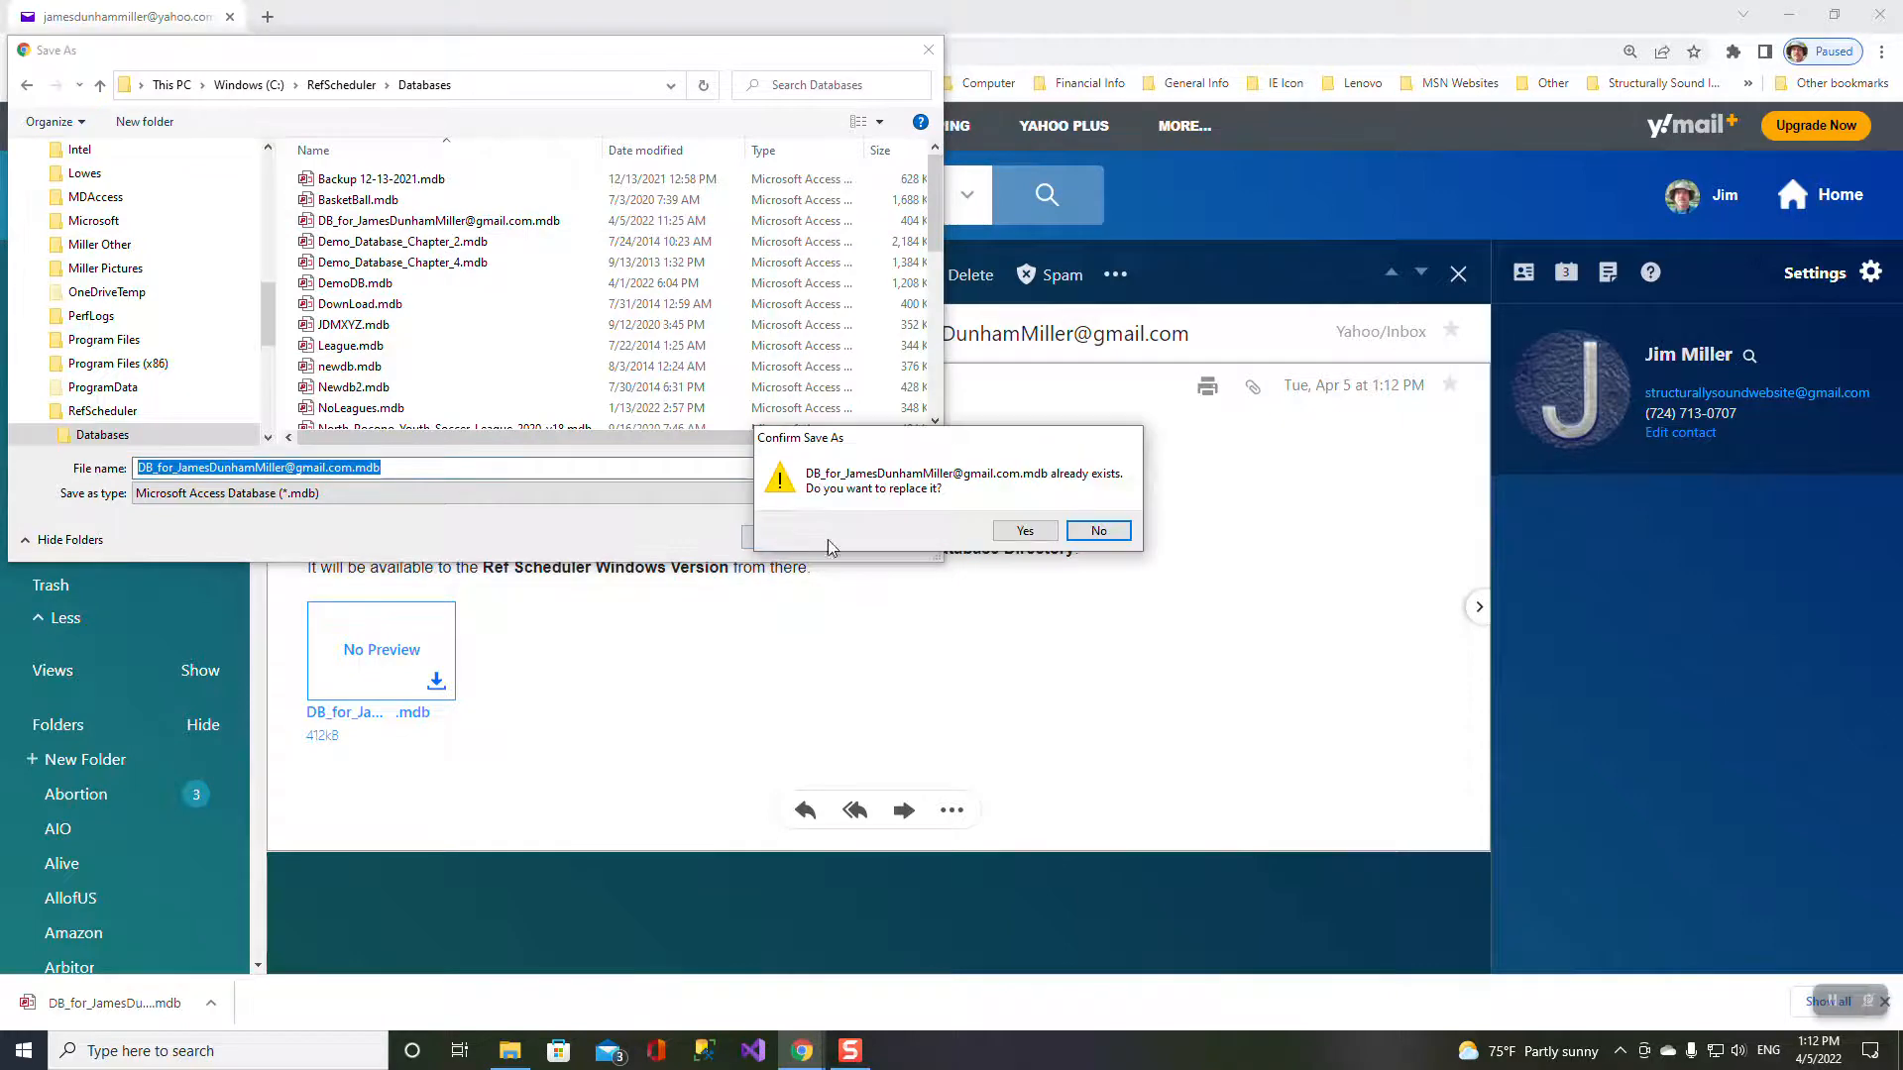
pyautogui.click(1024, 534)
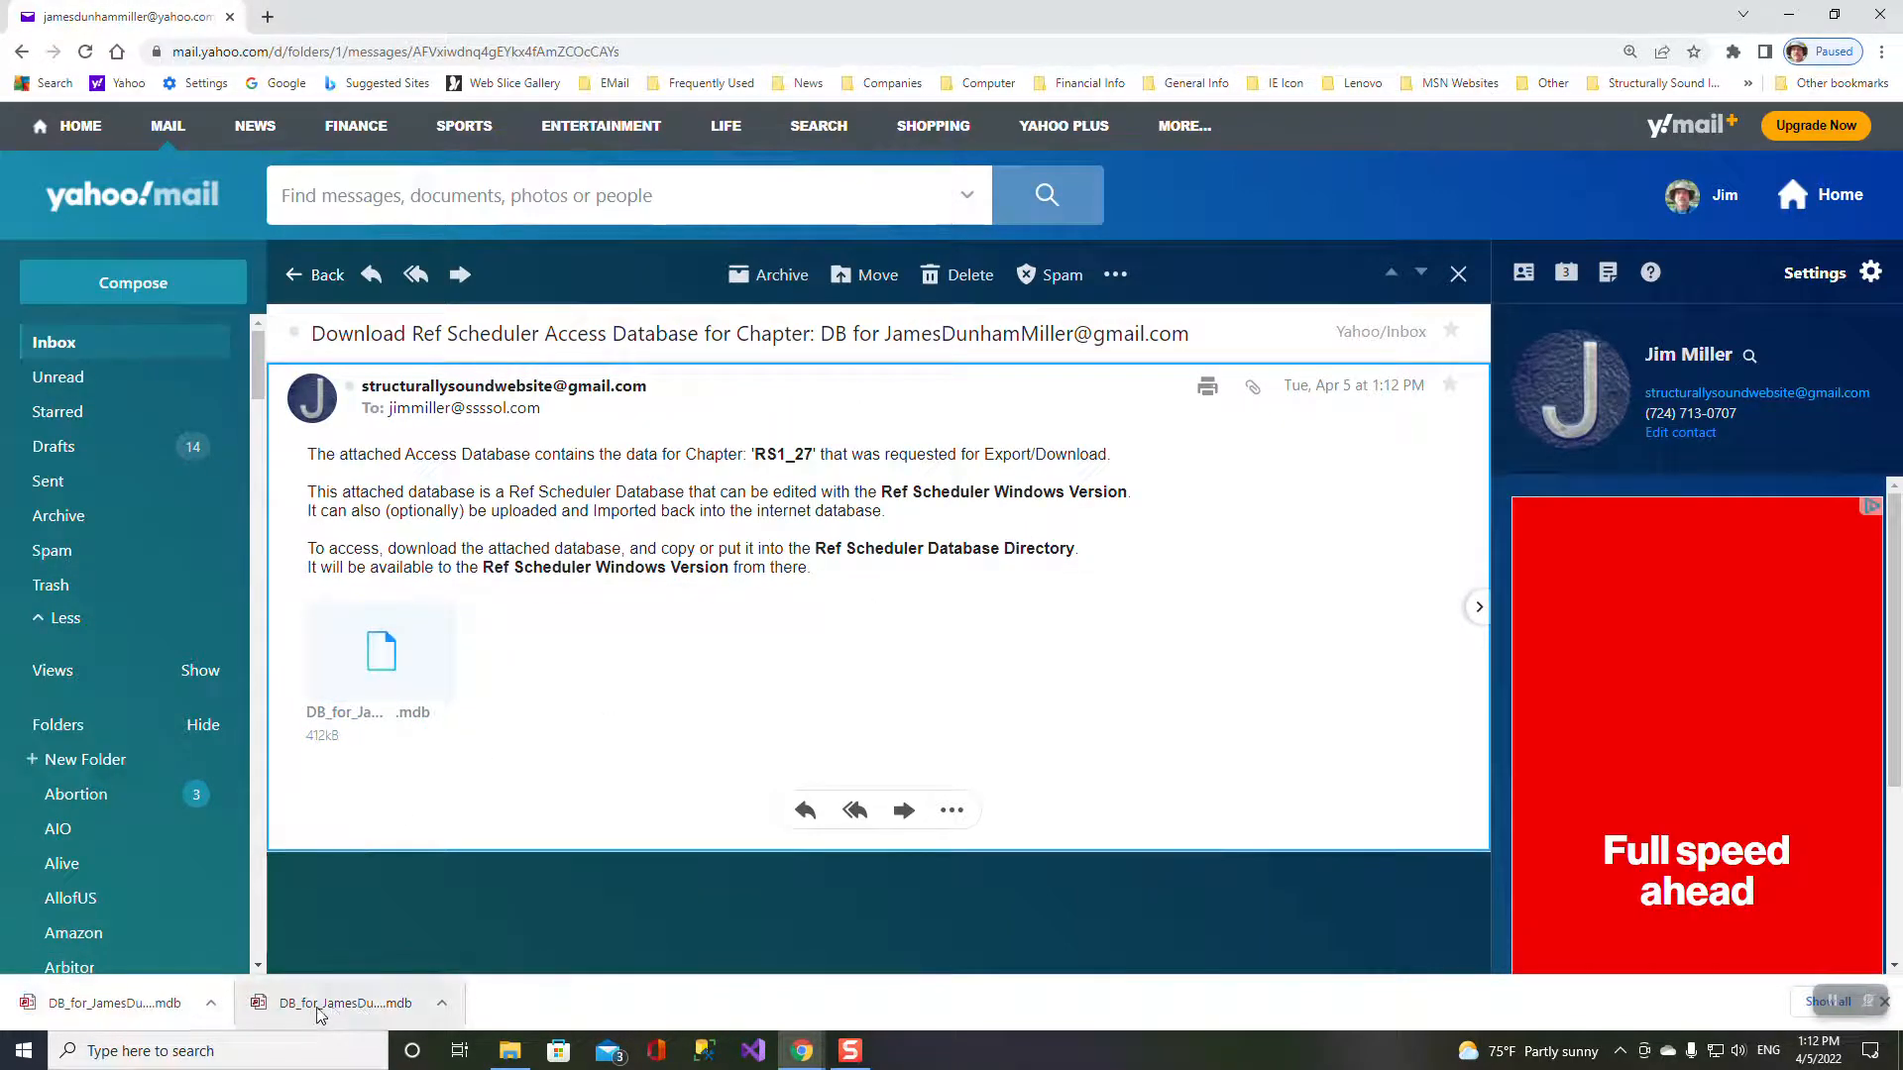
pyautogui.moveTo(376, 609)
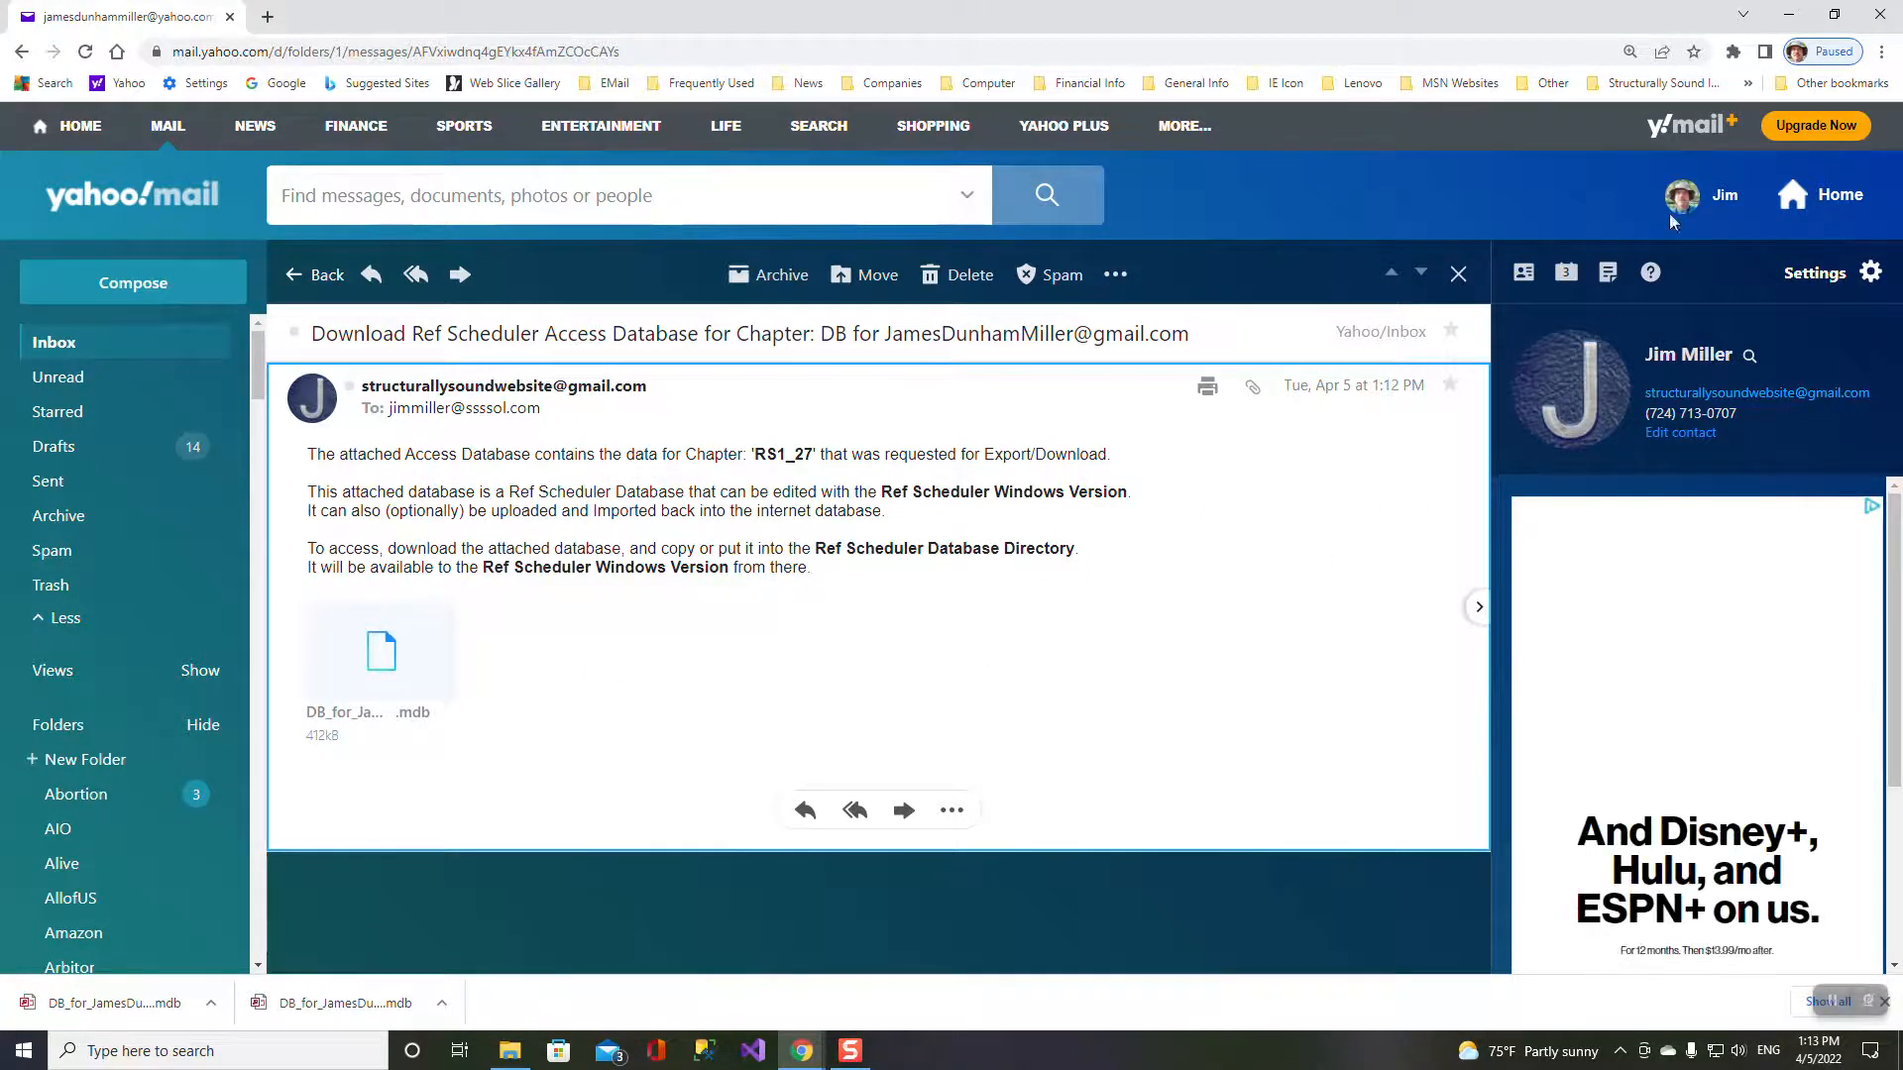
pyautogui.click(1789, 18)
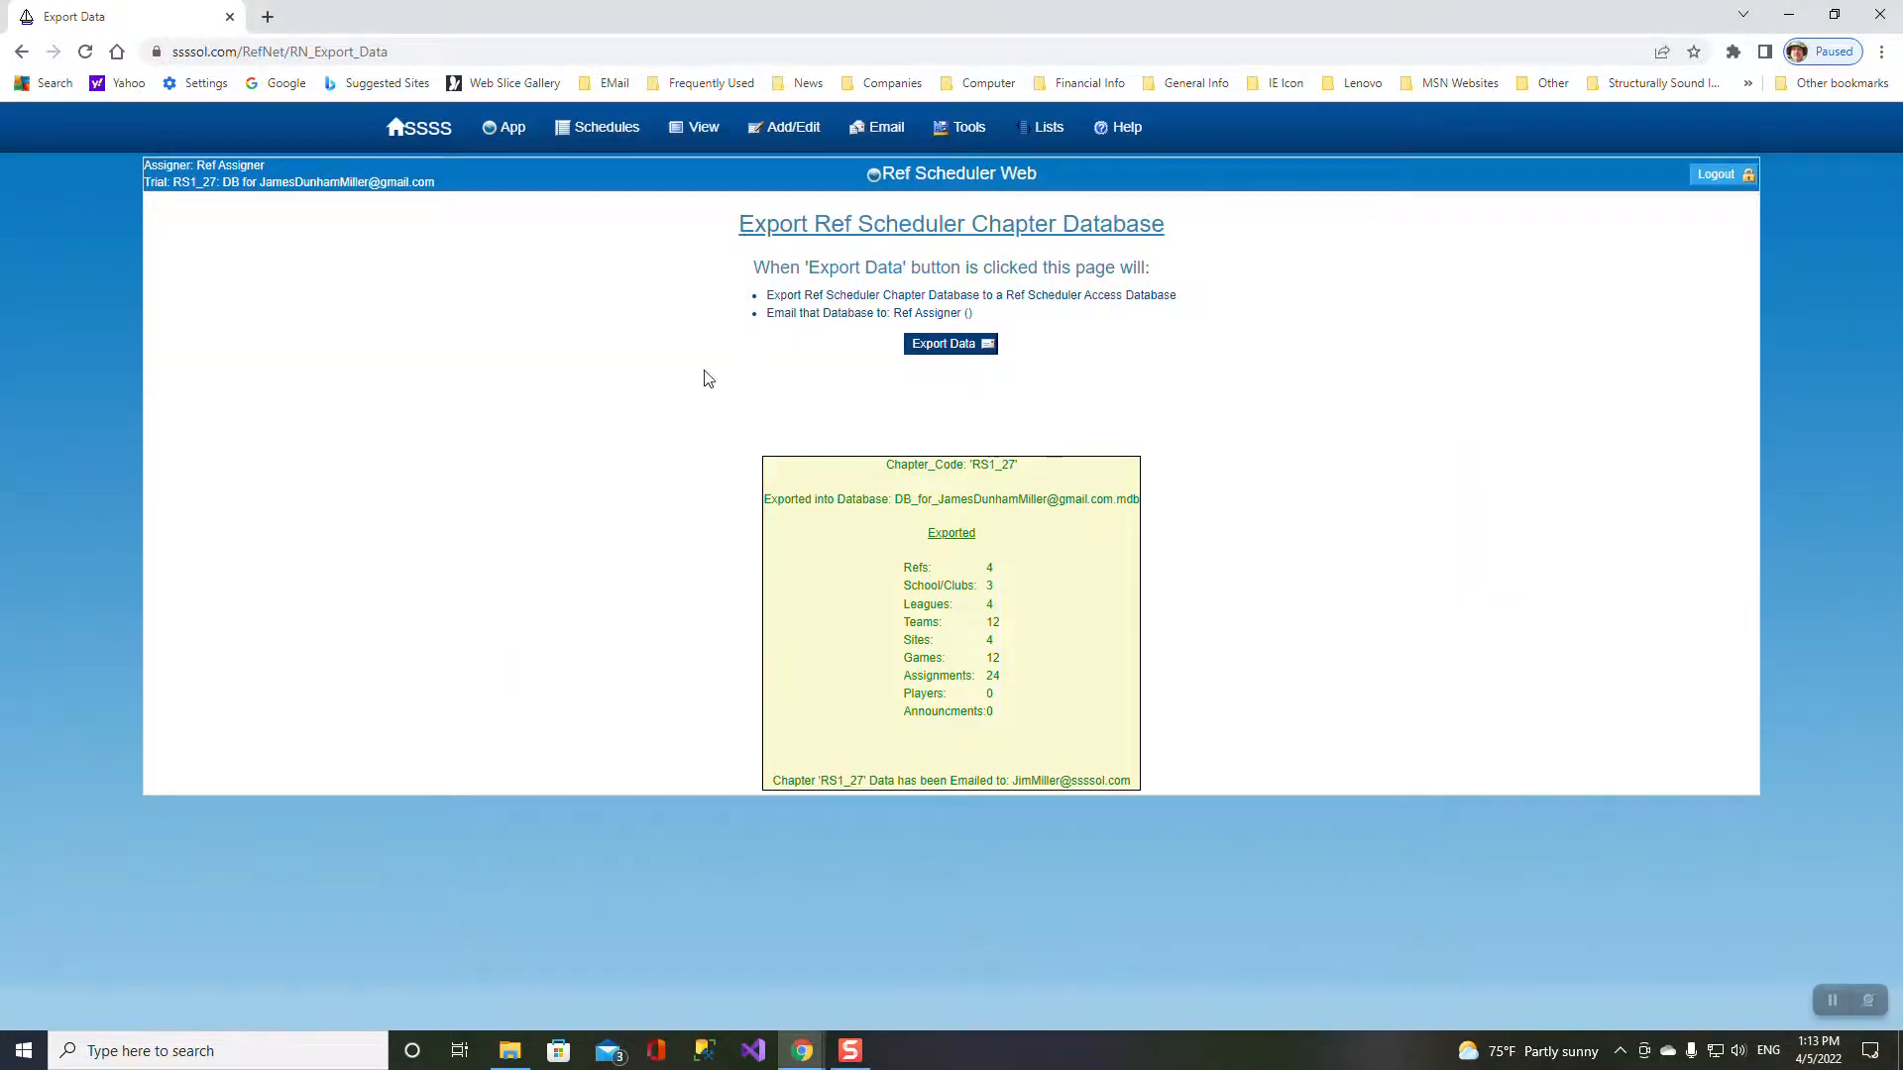
# - Import DemoDB.mdb over the current lists, loading 11 refs, 55 games and 110 assignments
pyautogui.moveTo(604, 131)
pyautogui.moveTo(505, 131)
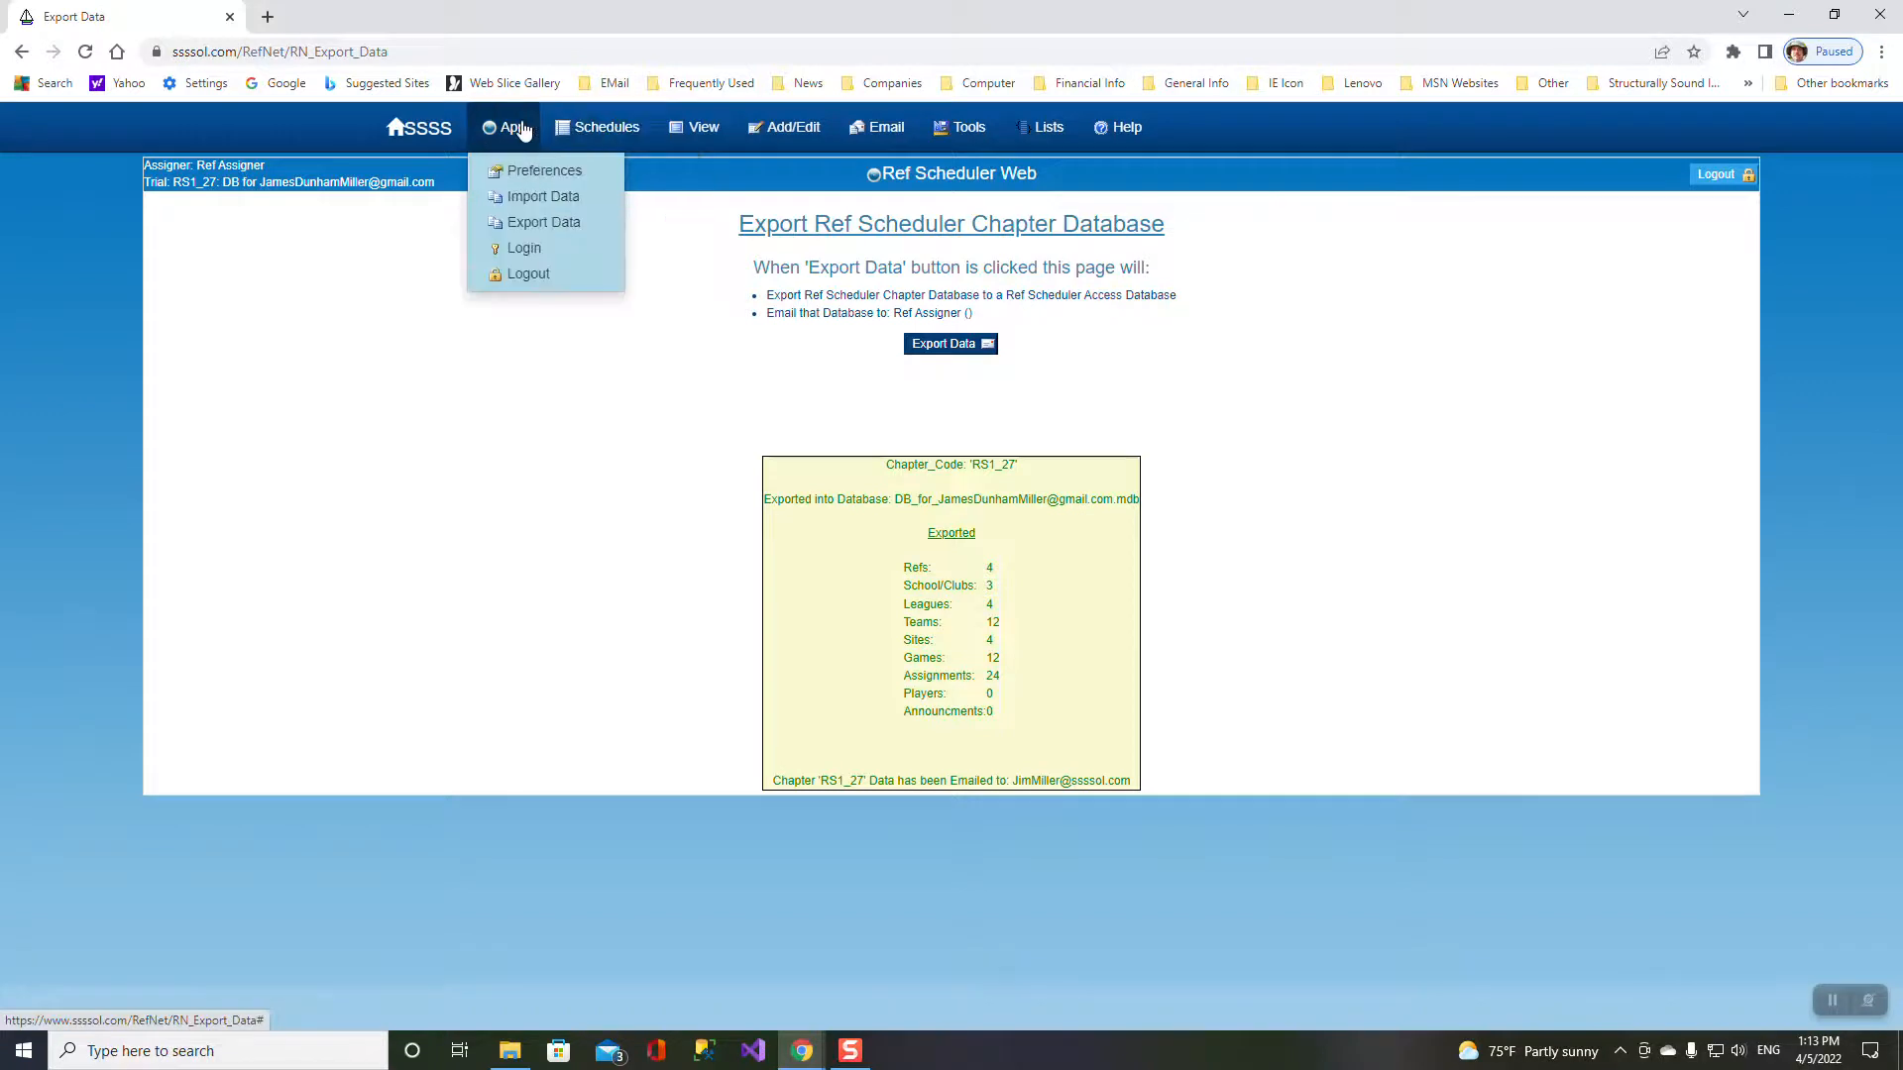
pyautogui.click(536, 197)
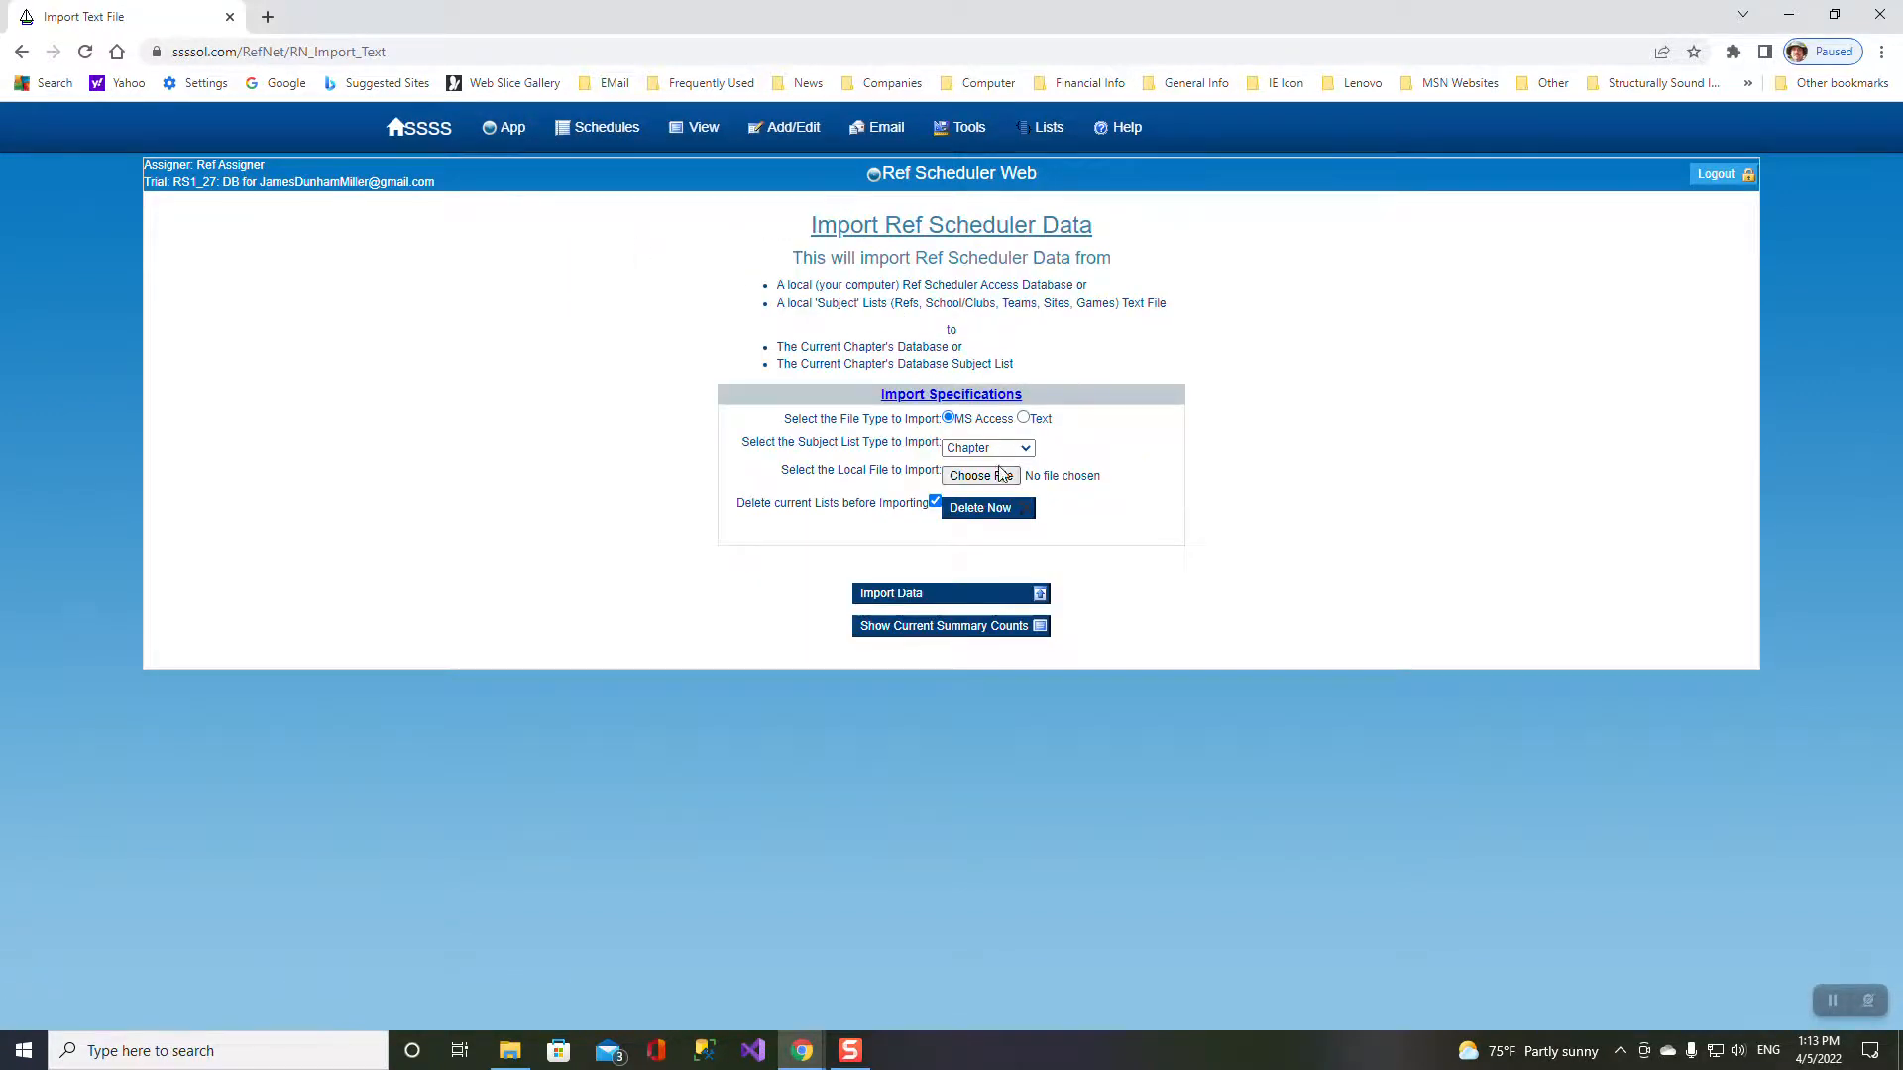
pyautogui.click(980, 476)
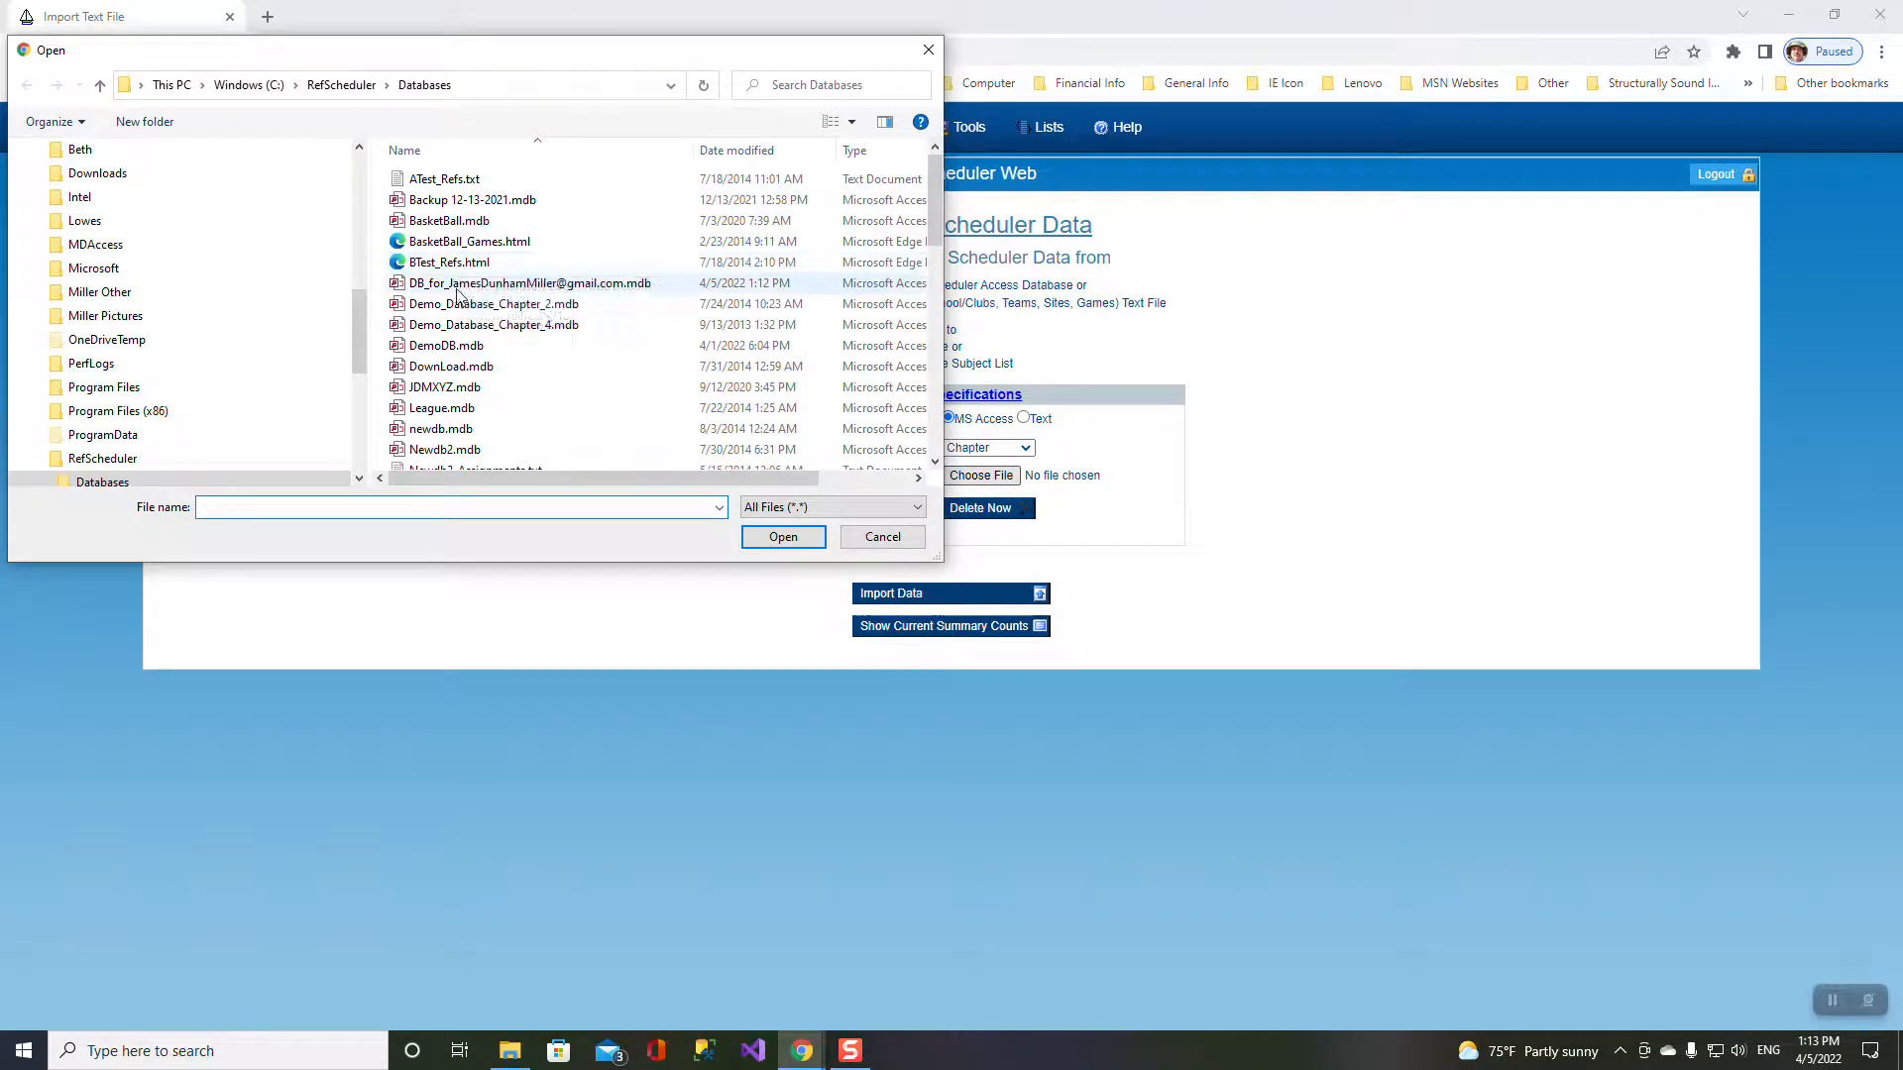
pyautogui.doubleClick(446, 346)
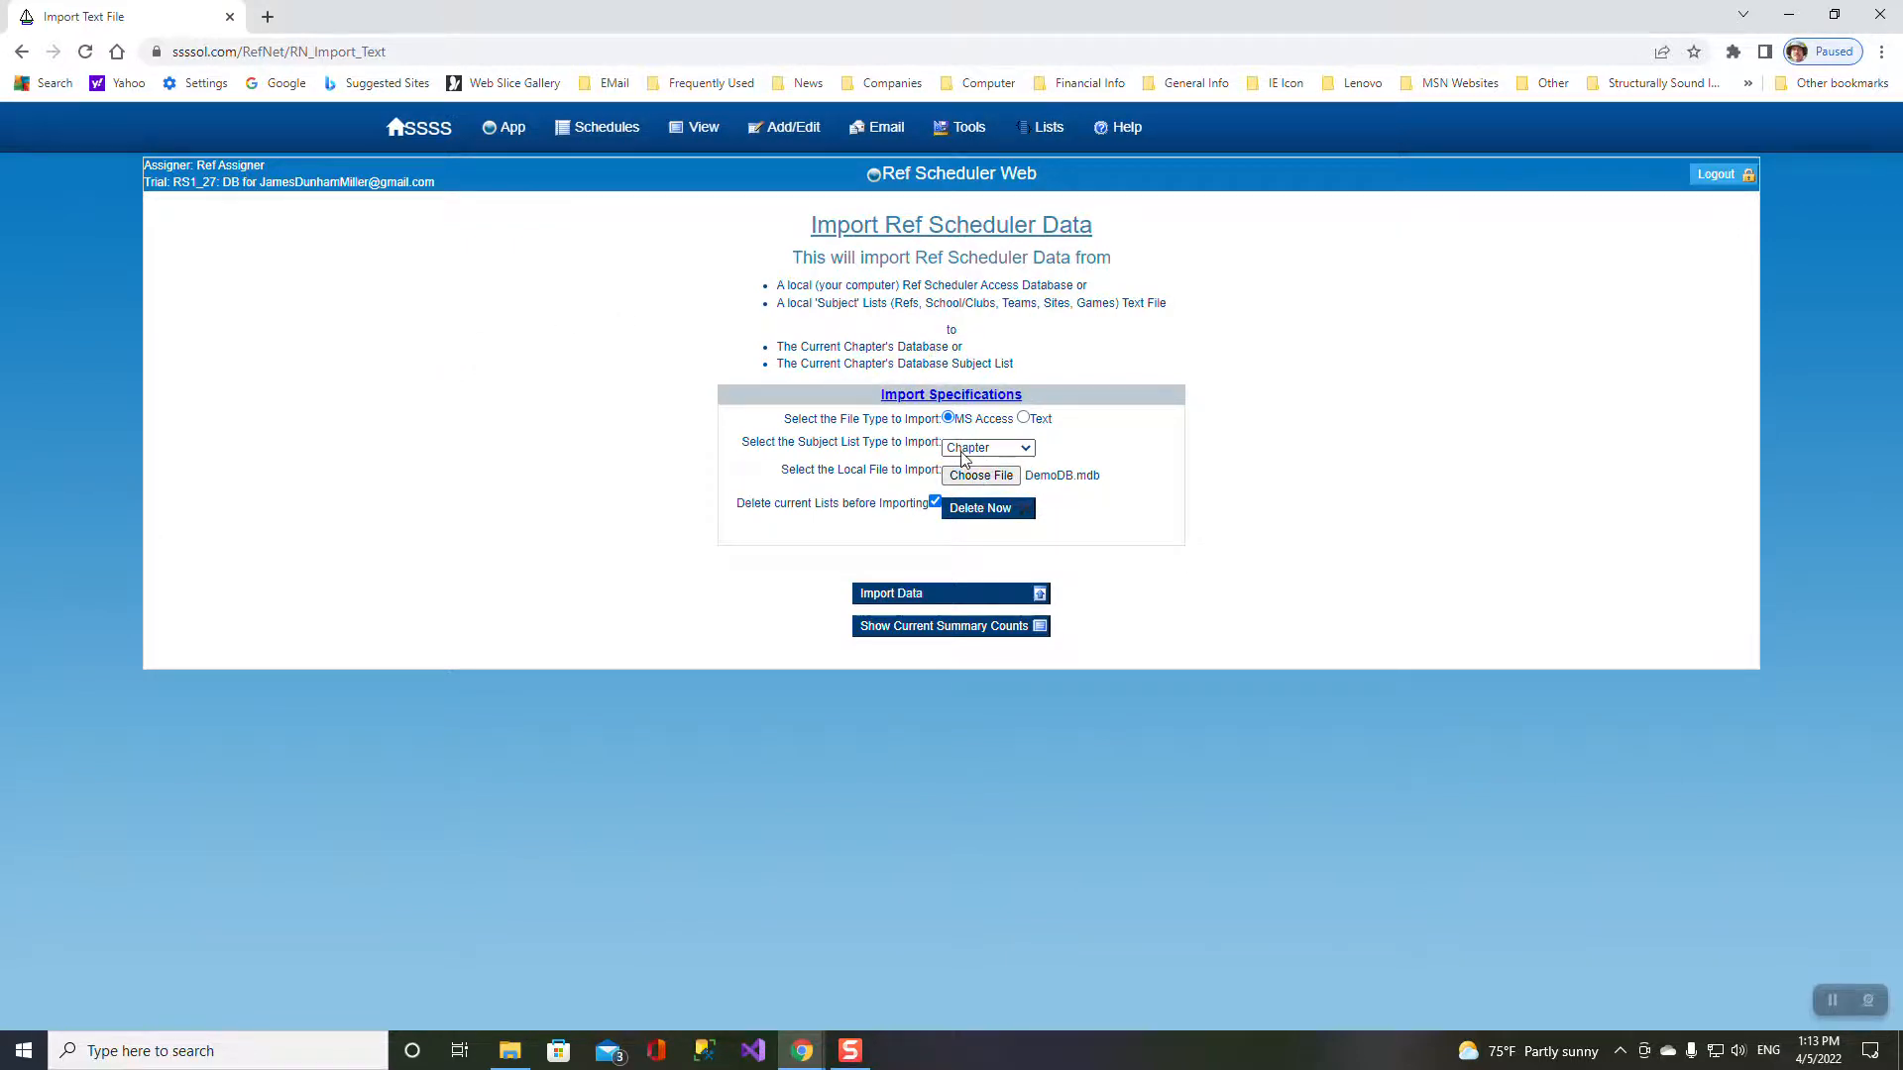
pyautogui.click(978, 592)
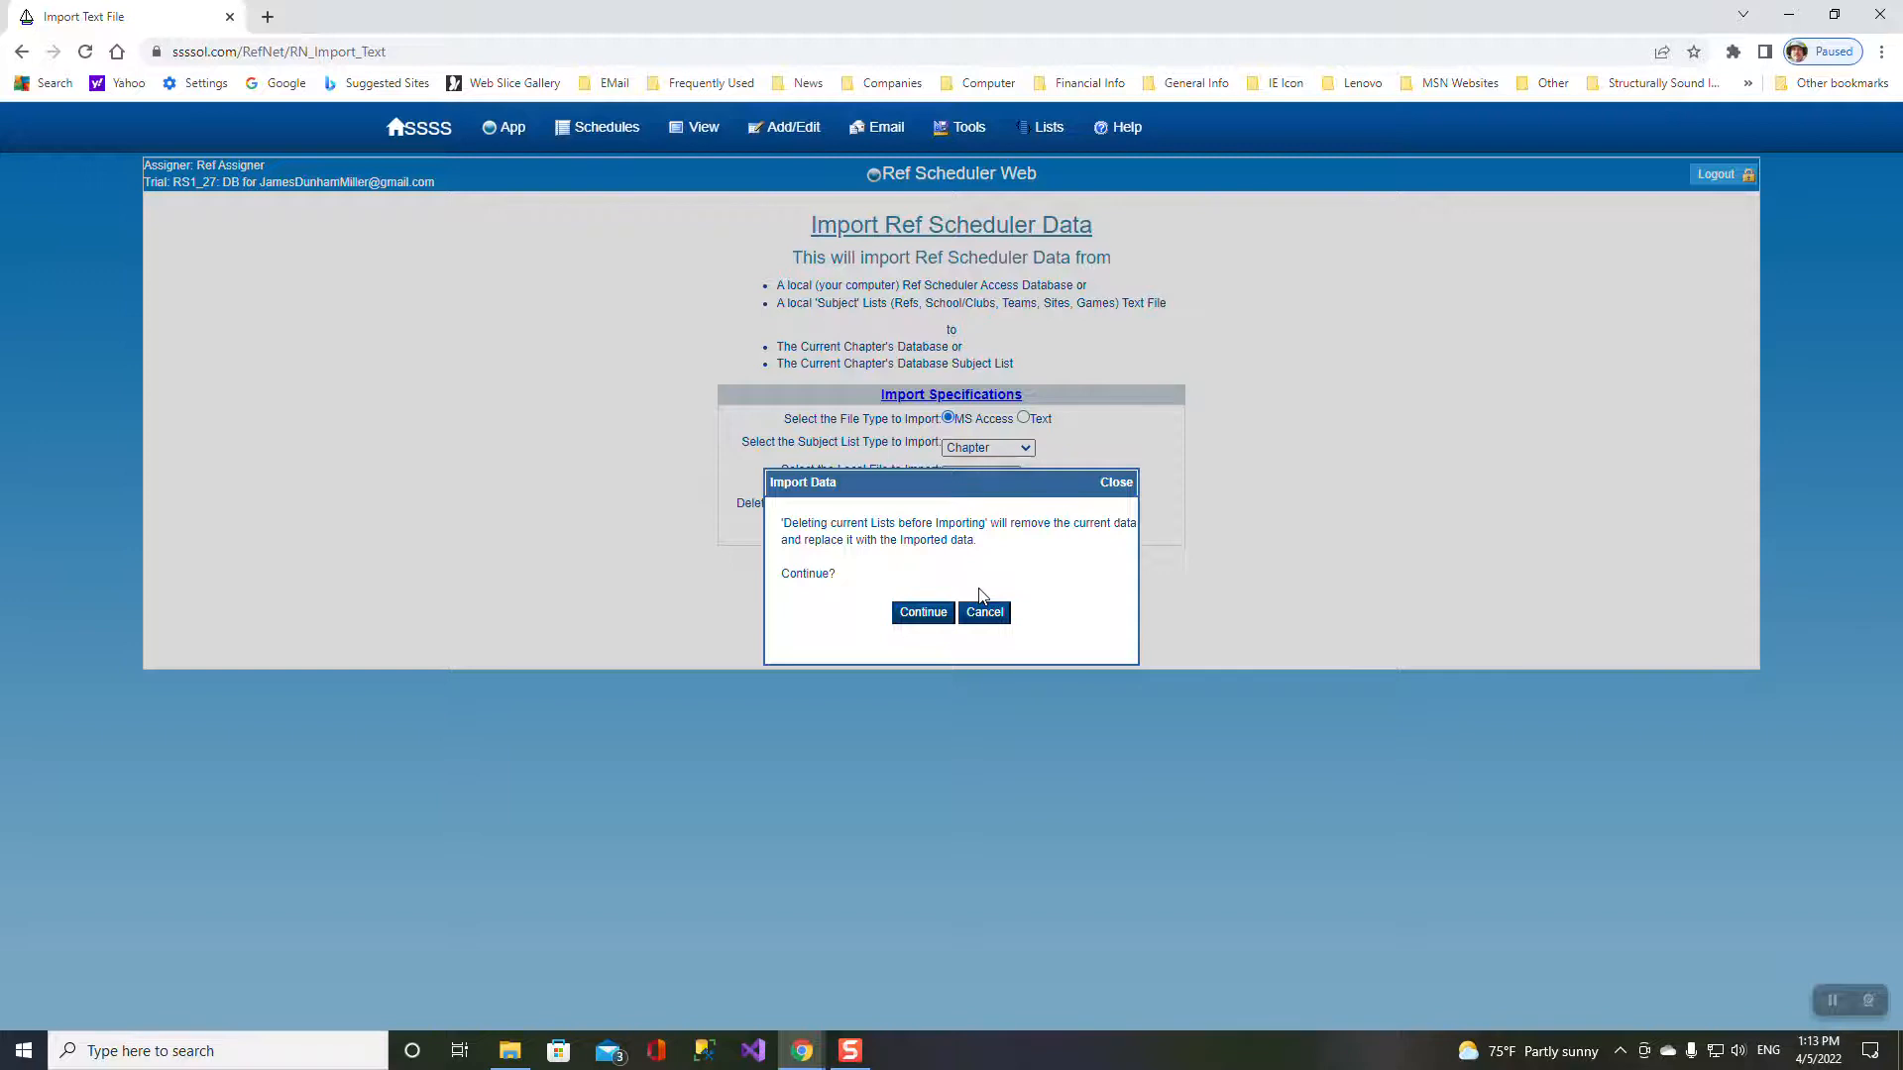
pyautogui.click(924, 611)
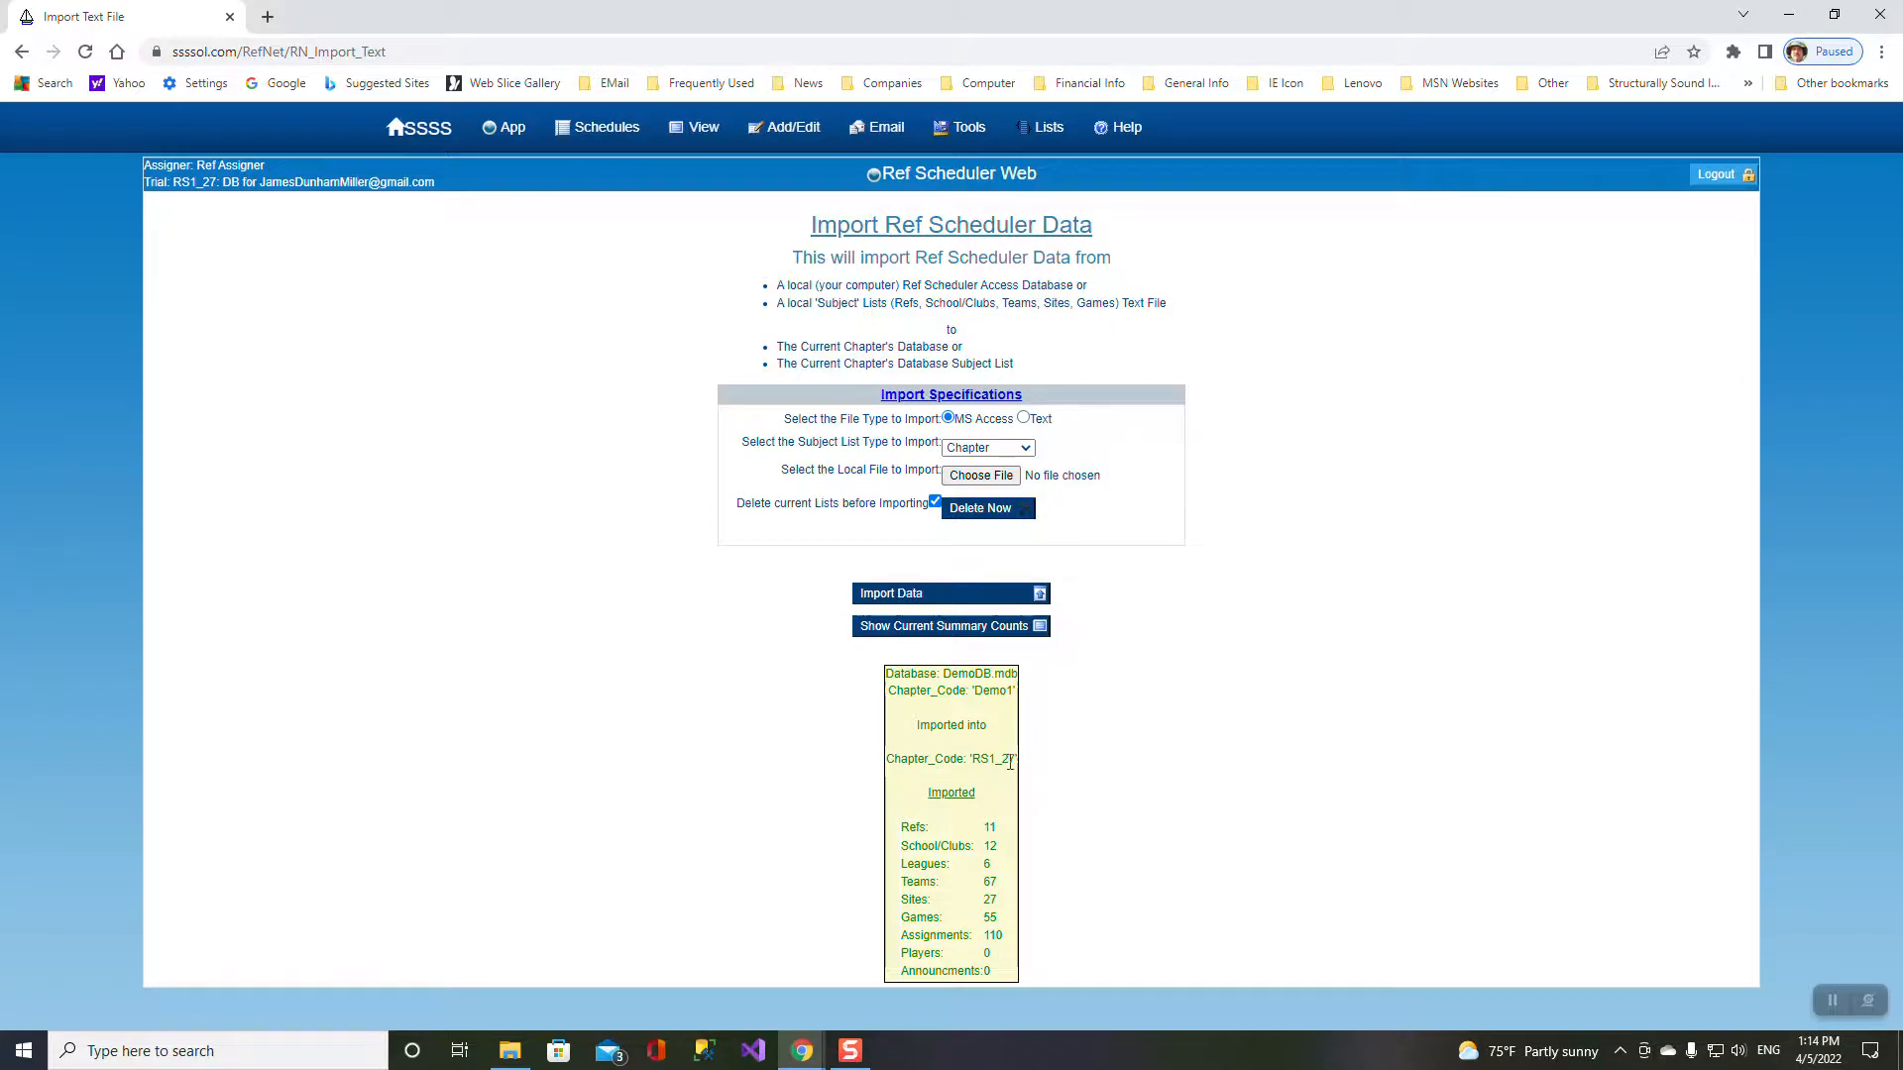
# - Browse the imported refs, leagues, teams and game sites lists
pyautogui.moveTo(693, 129)
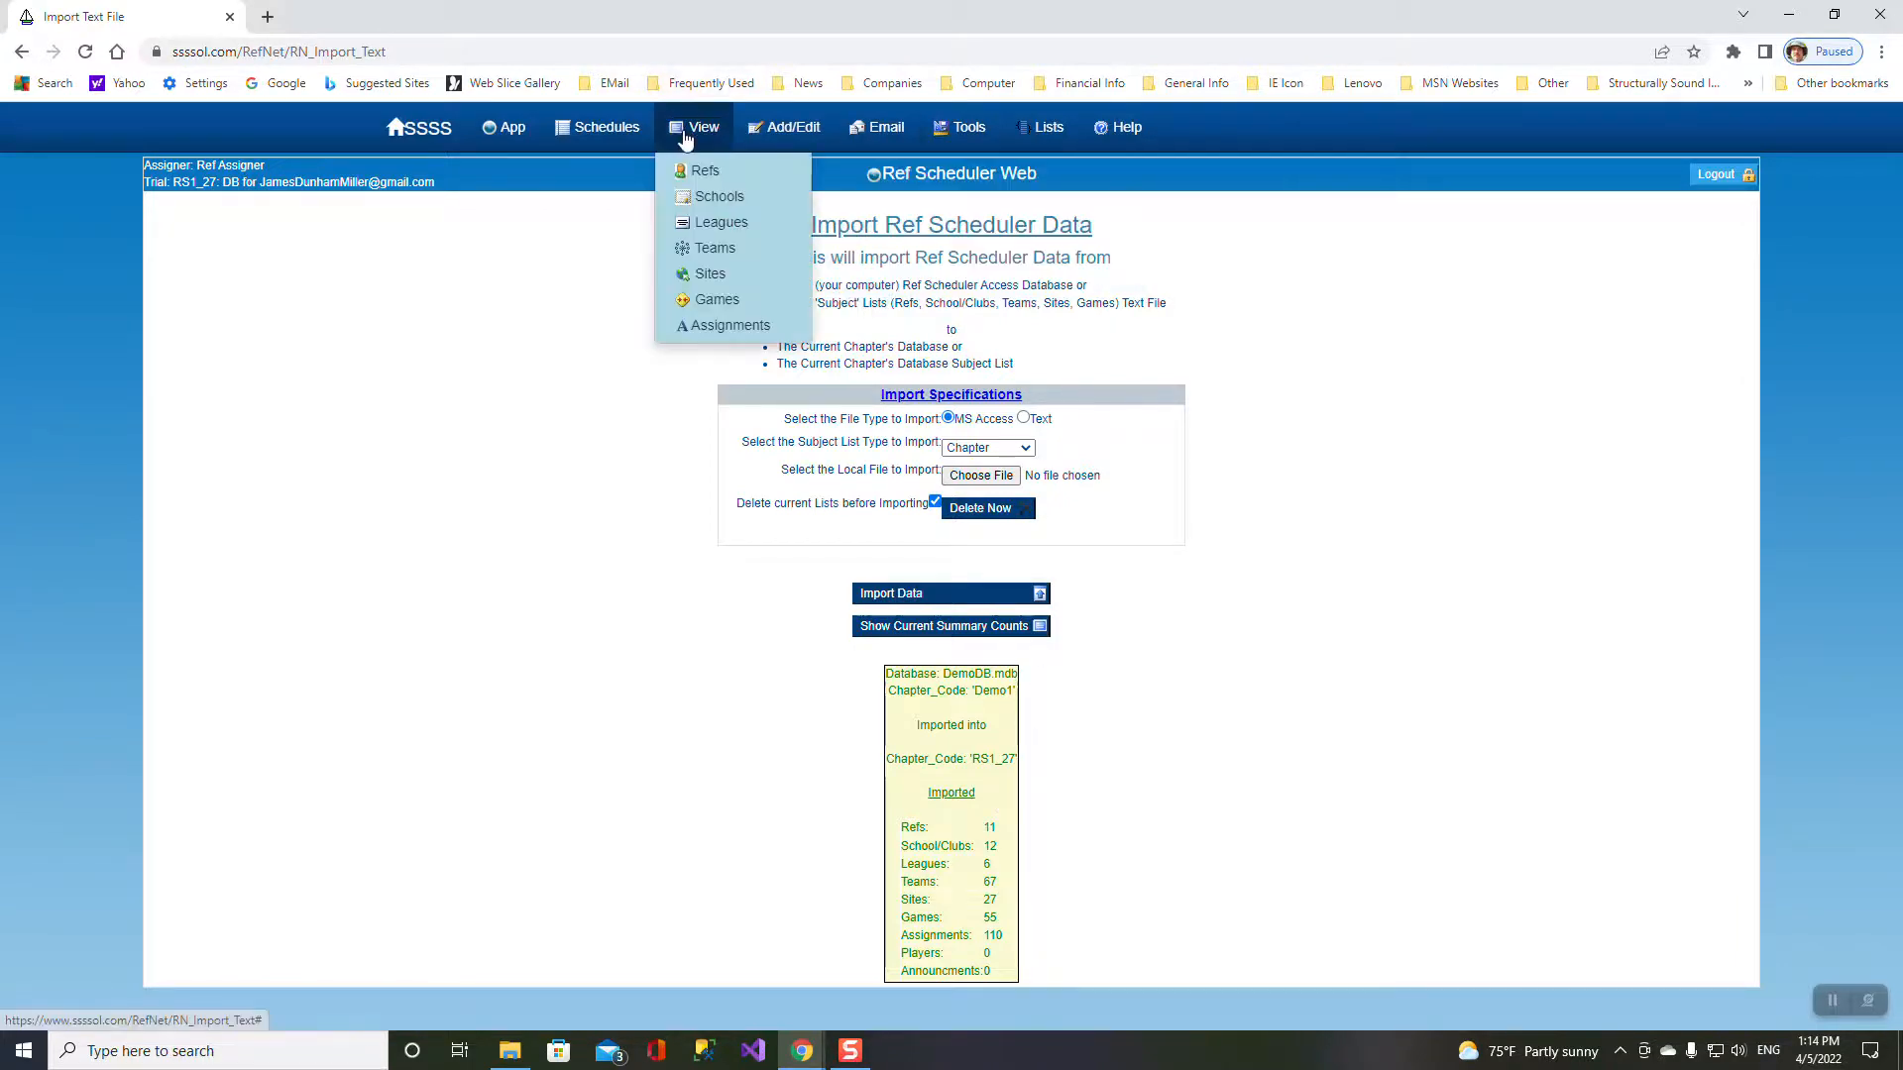
pyautogui.click(692, 173)
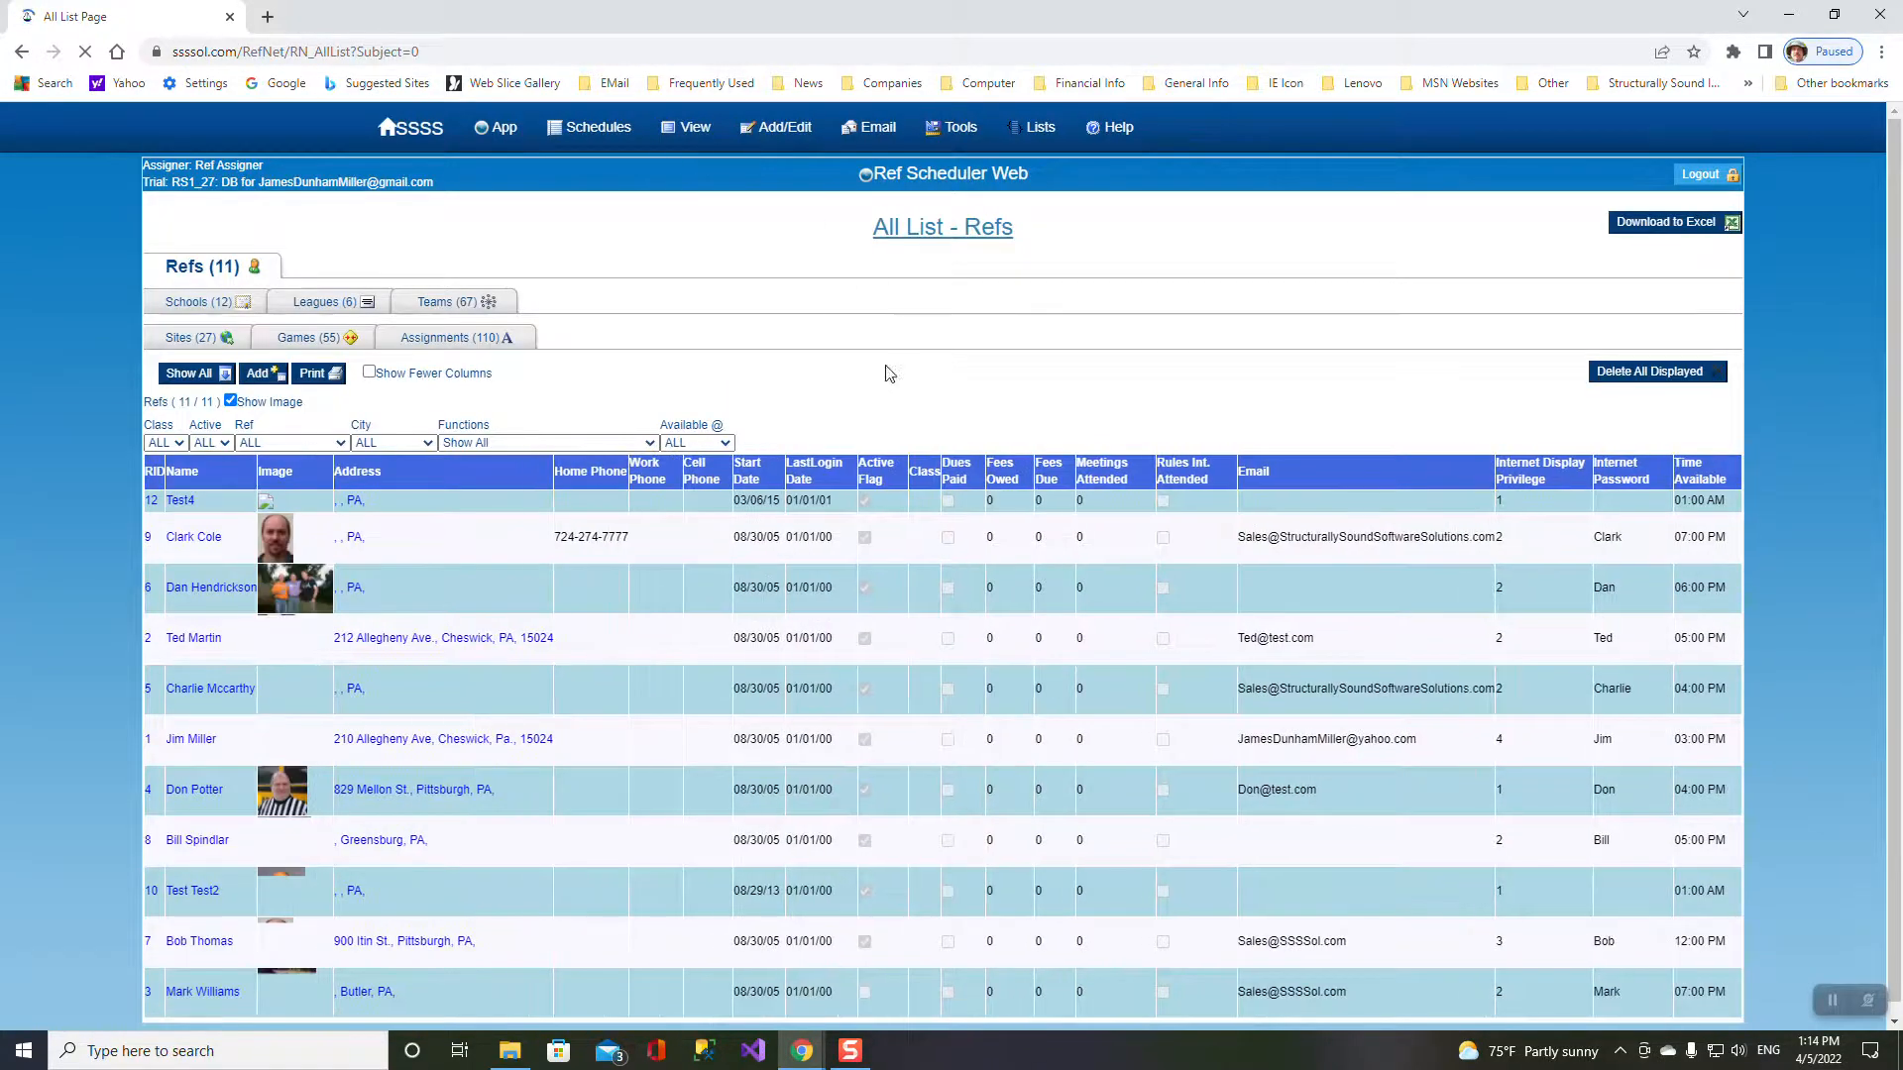
pyautogui.click(302, 306)
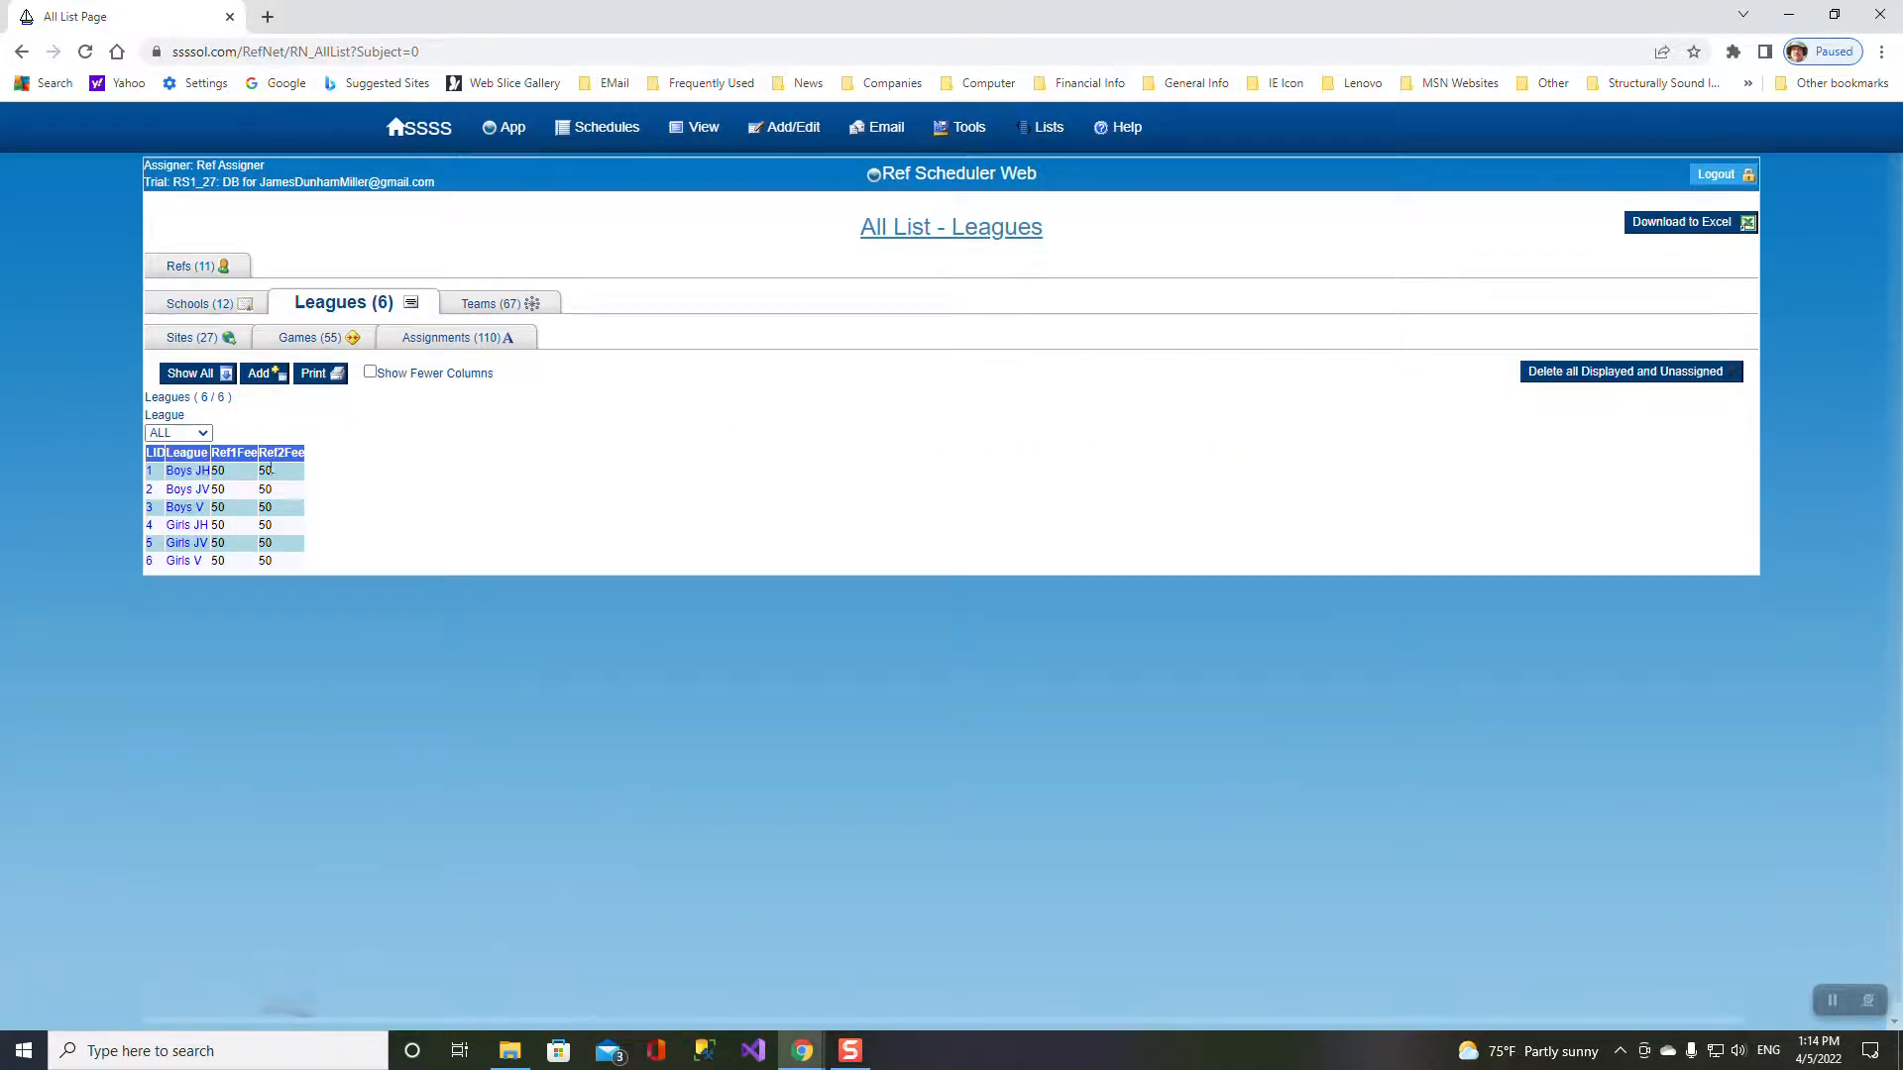
pyautogui.click(473, 307)
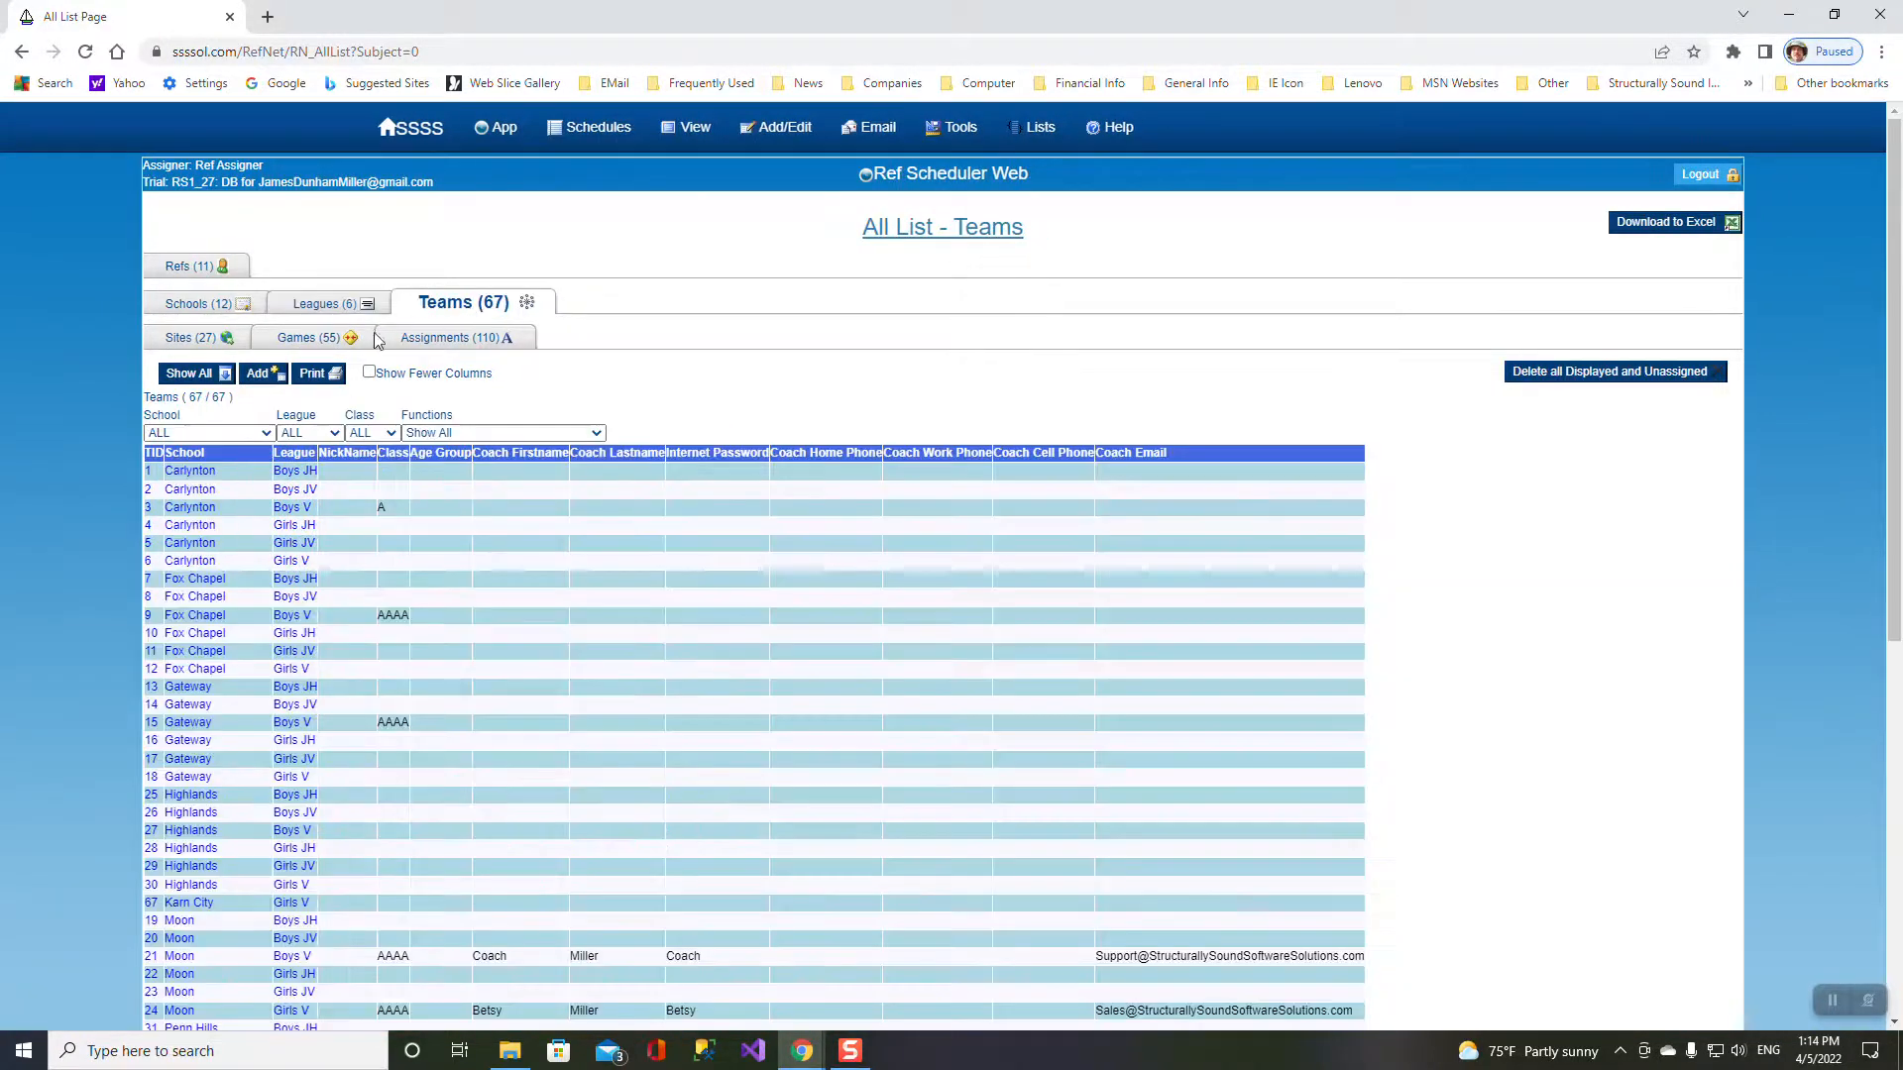
pyautogui.click(193, 343)
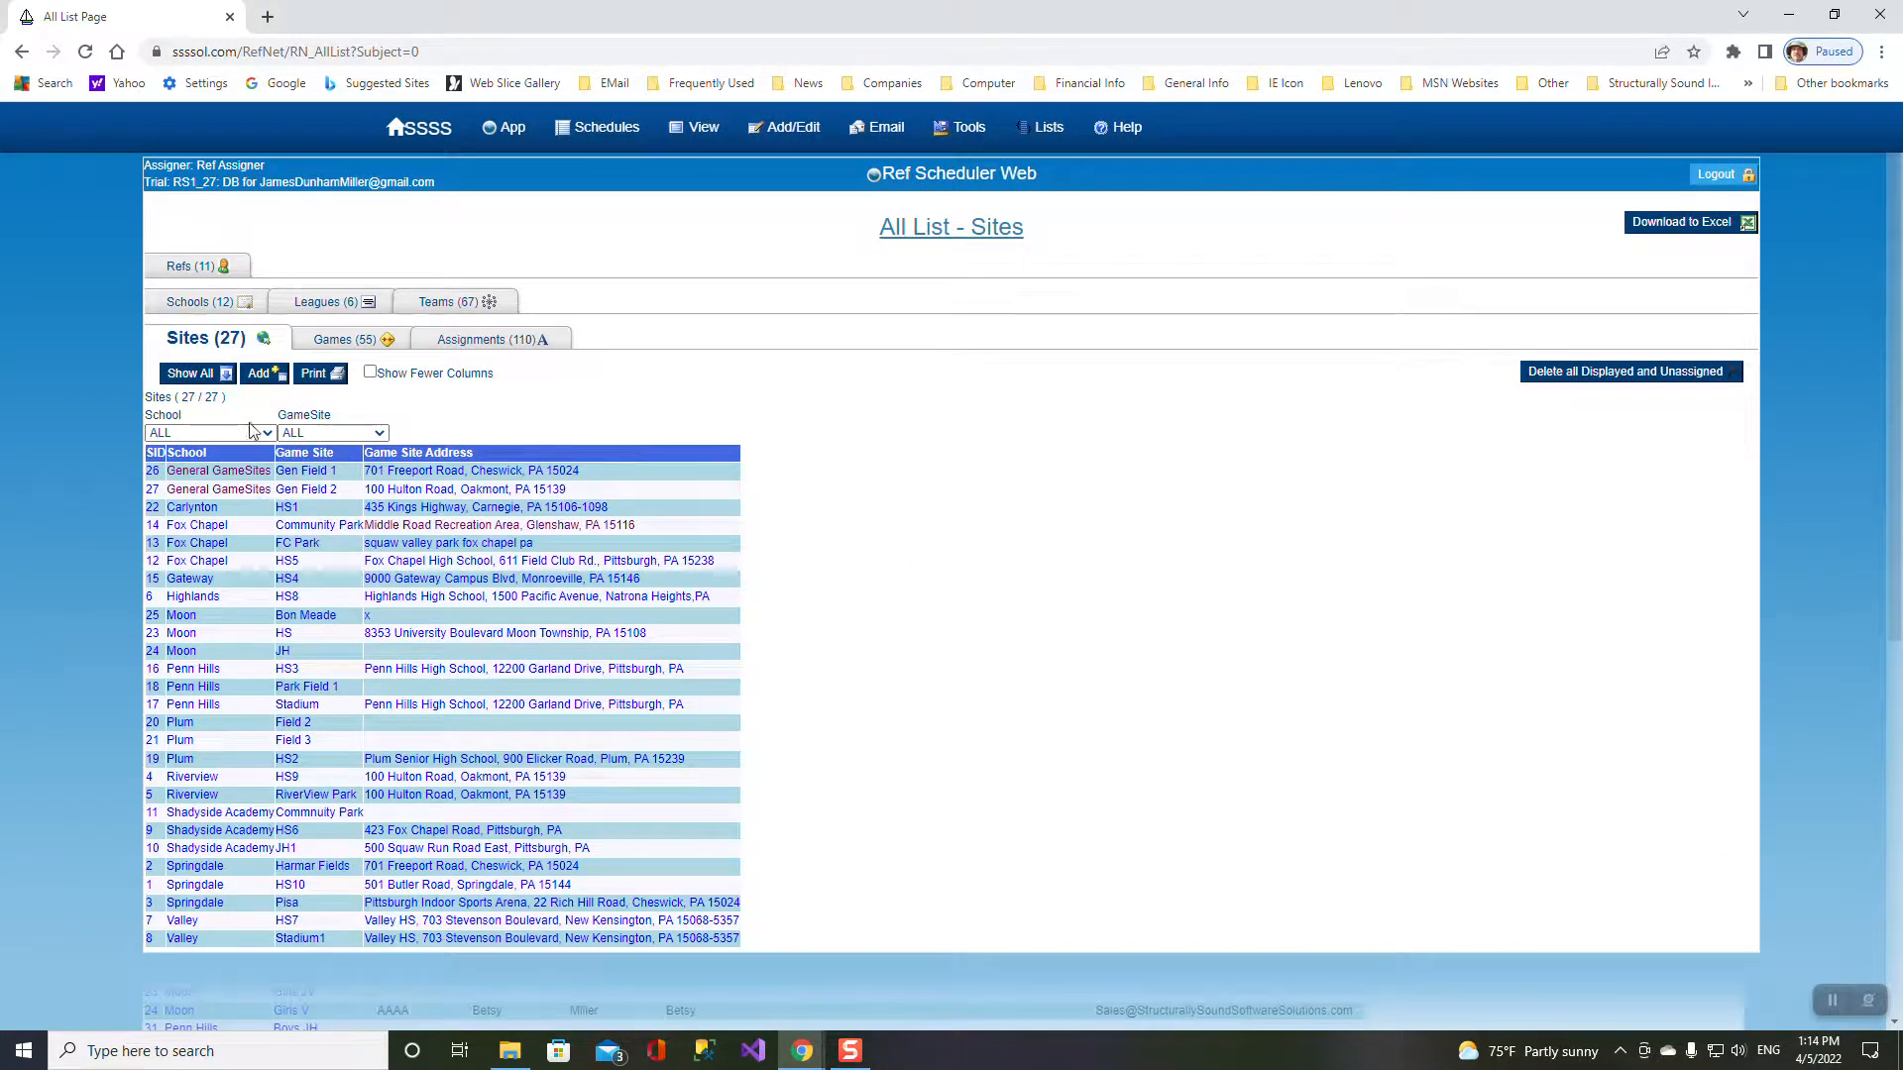
# - Filter the sites list to Springdale school, then return to the six-league list
pyautogui.click(325, 437)
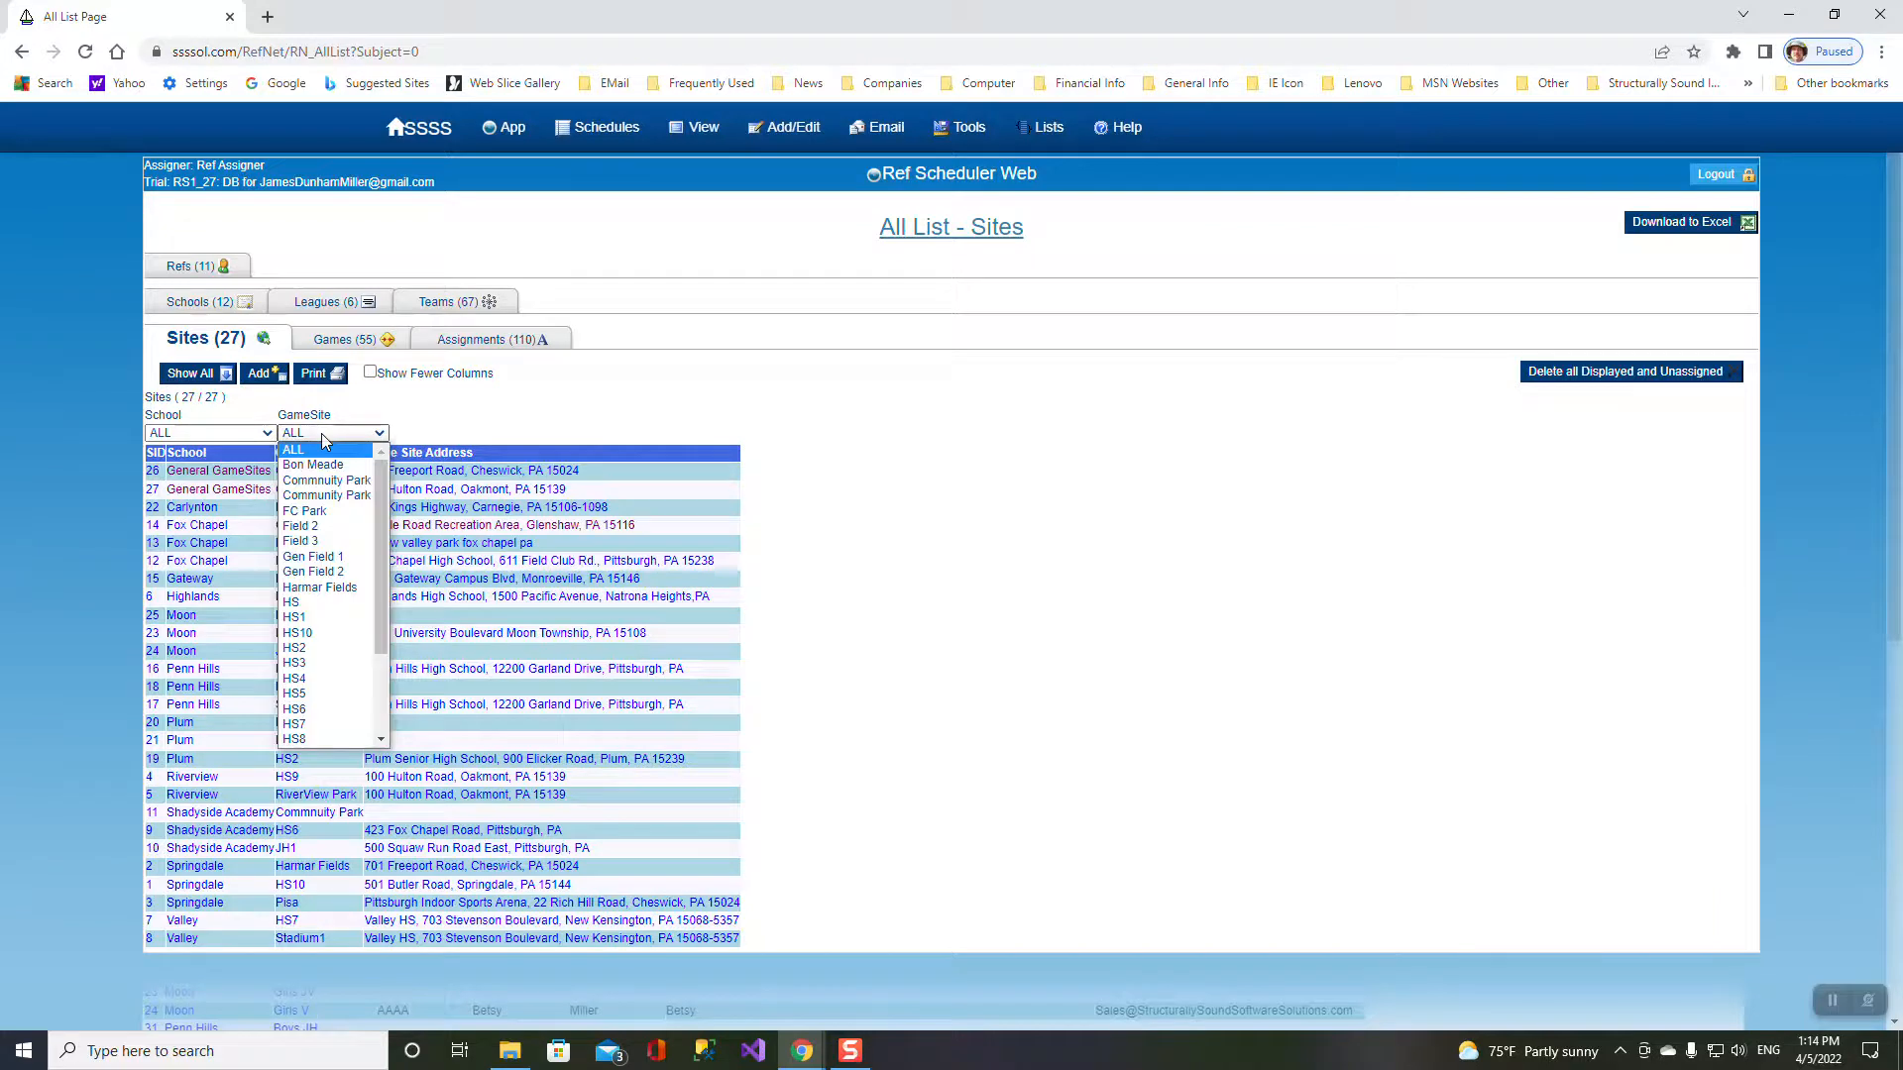
pyautogui.click(268, 434)
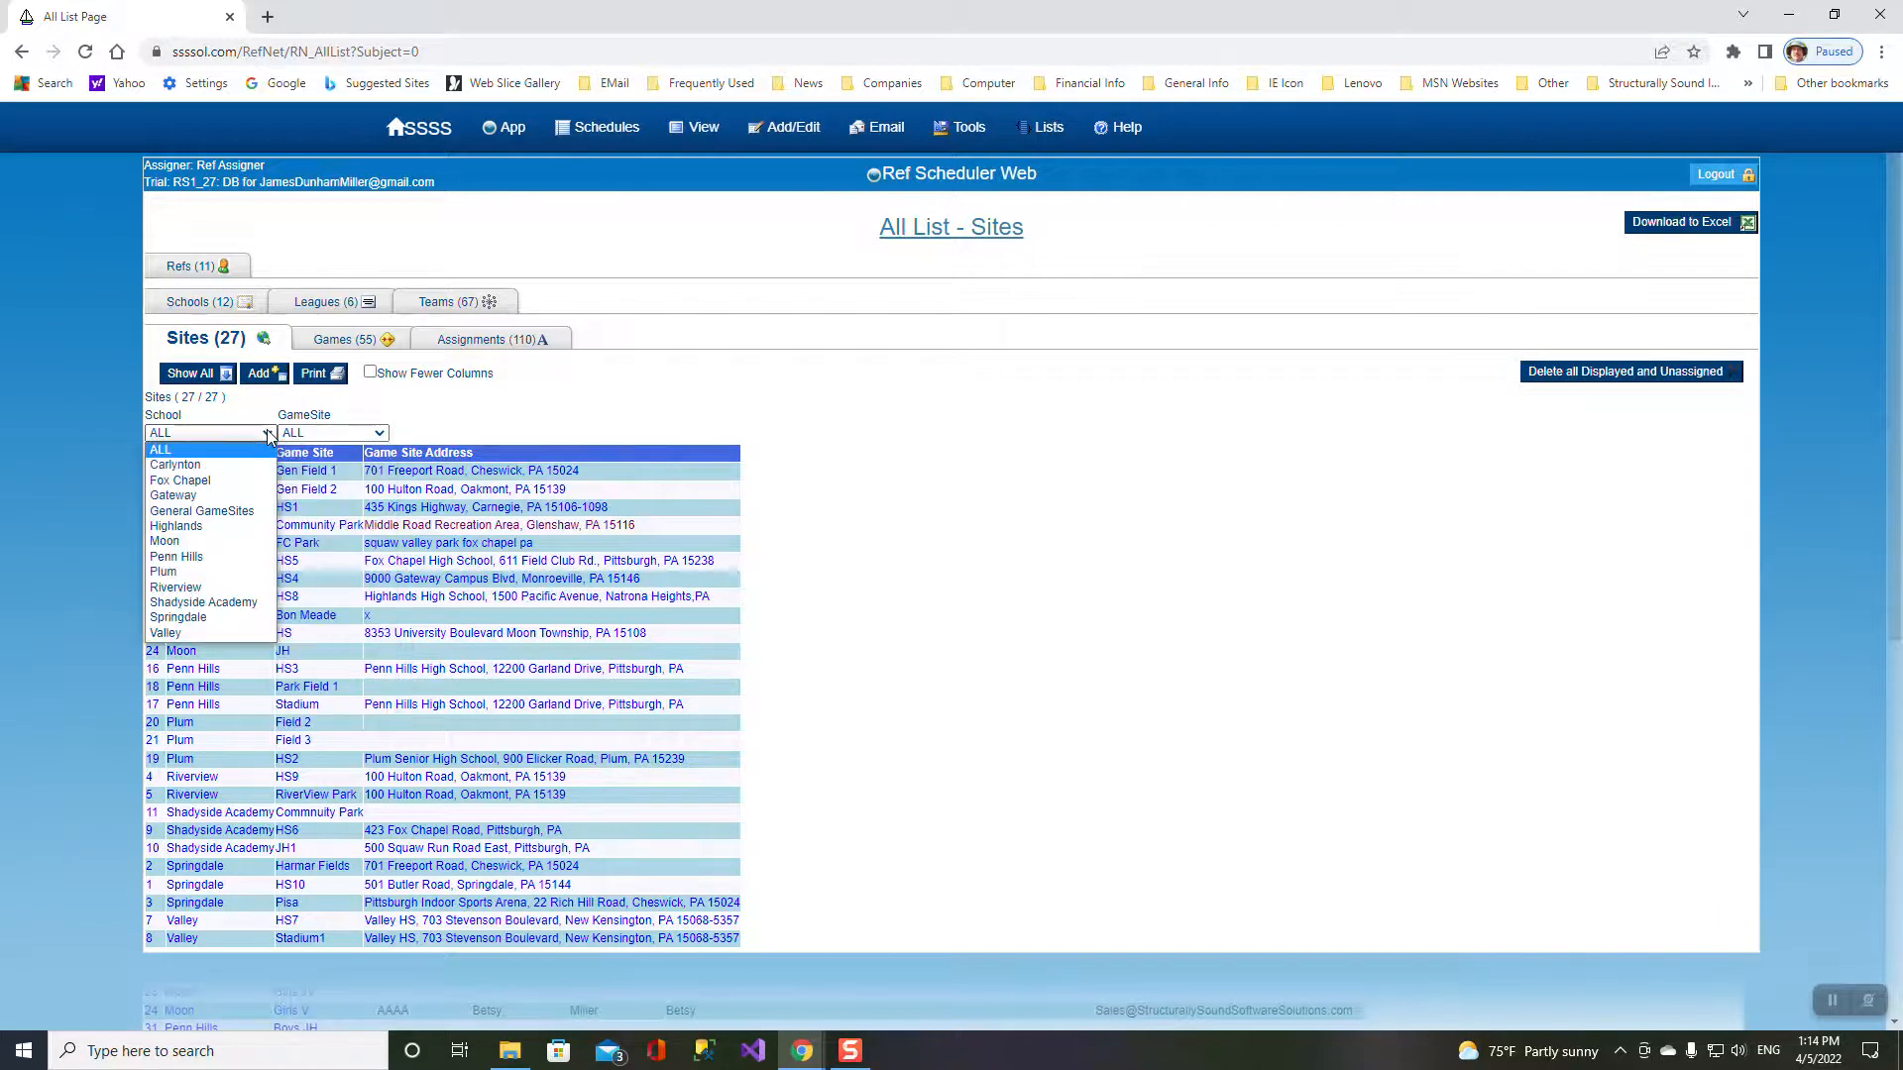
pyautogui.click(184, 622)
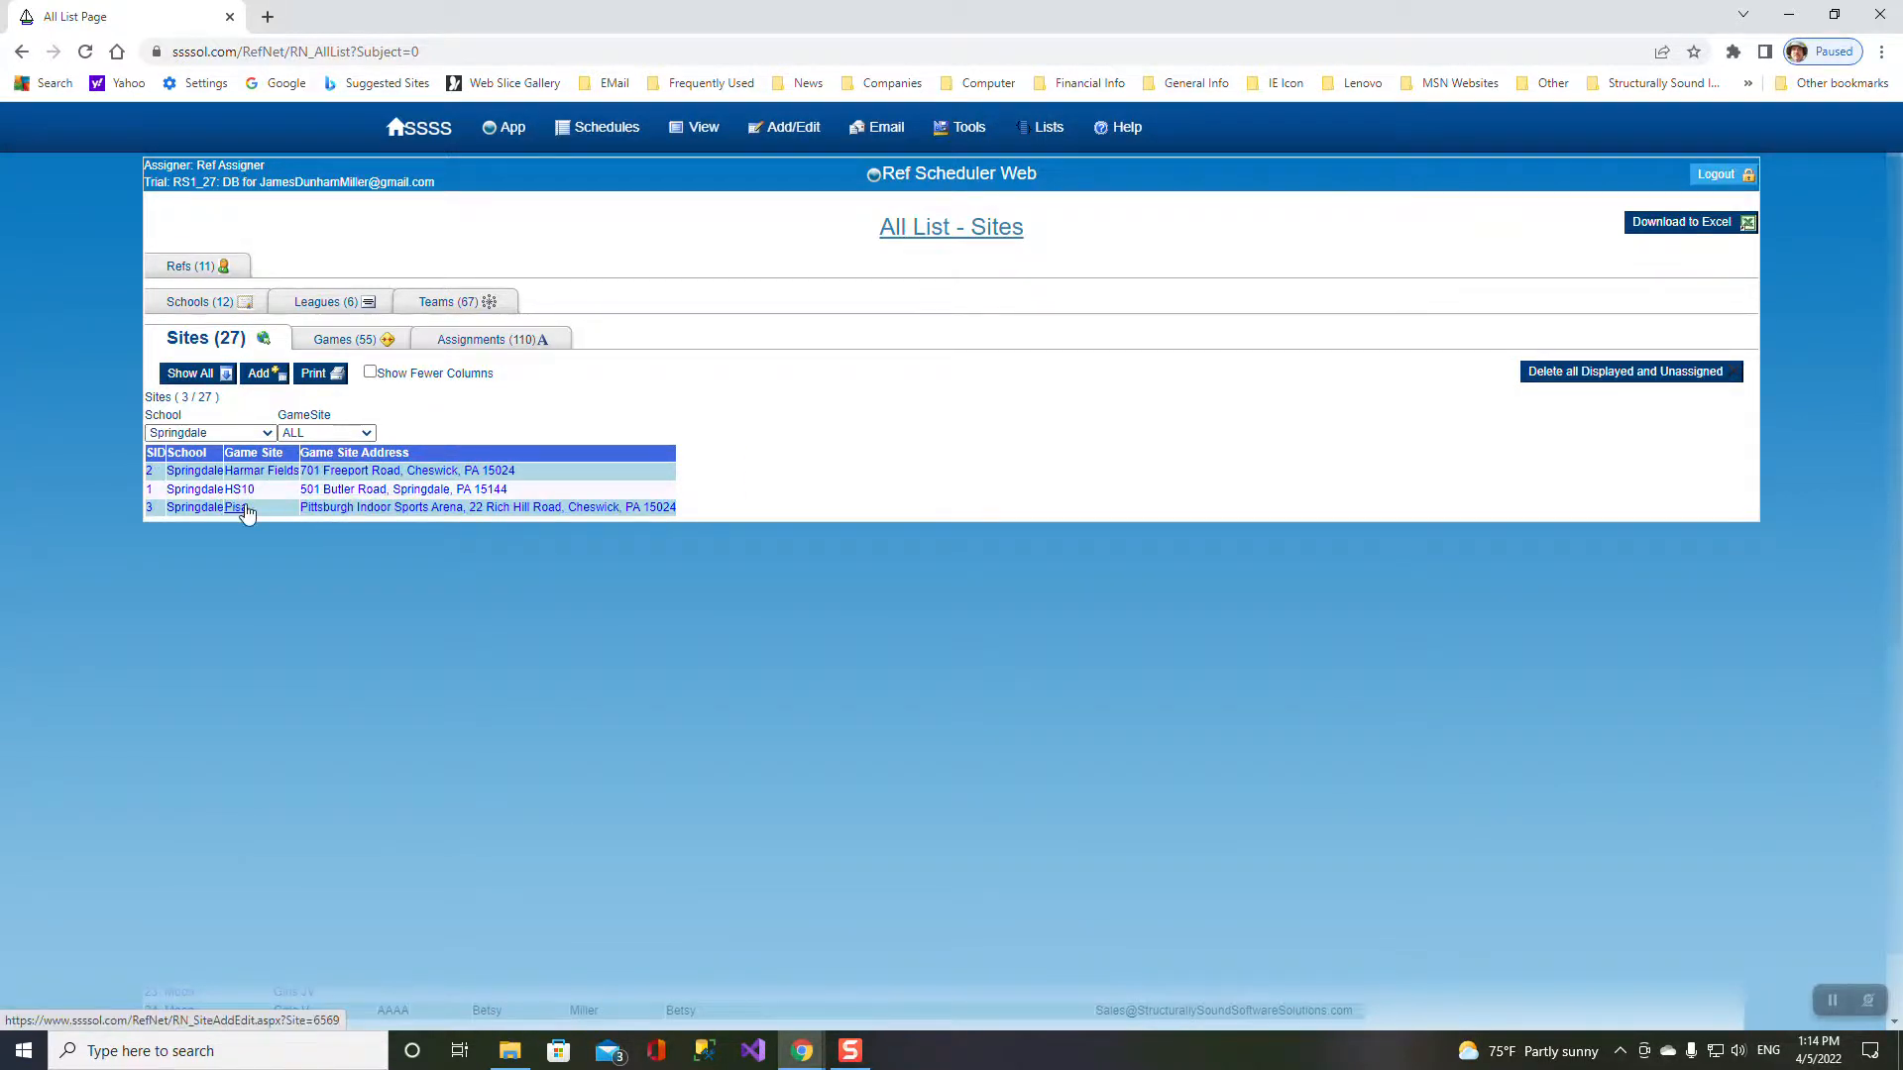
pyautogui.click(331, 302)
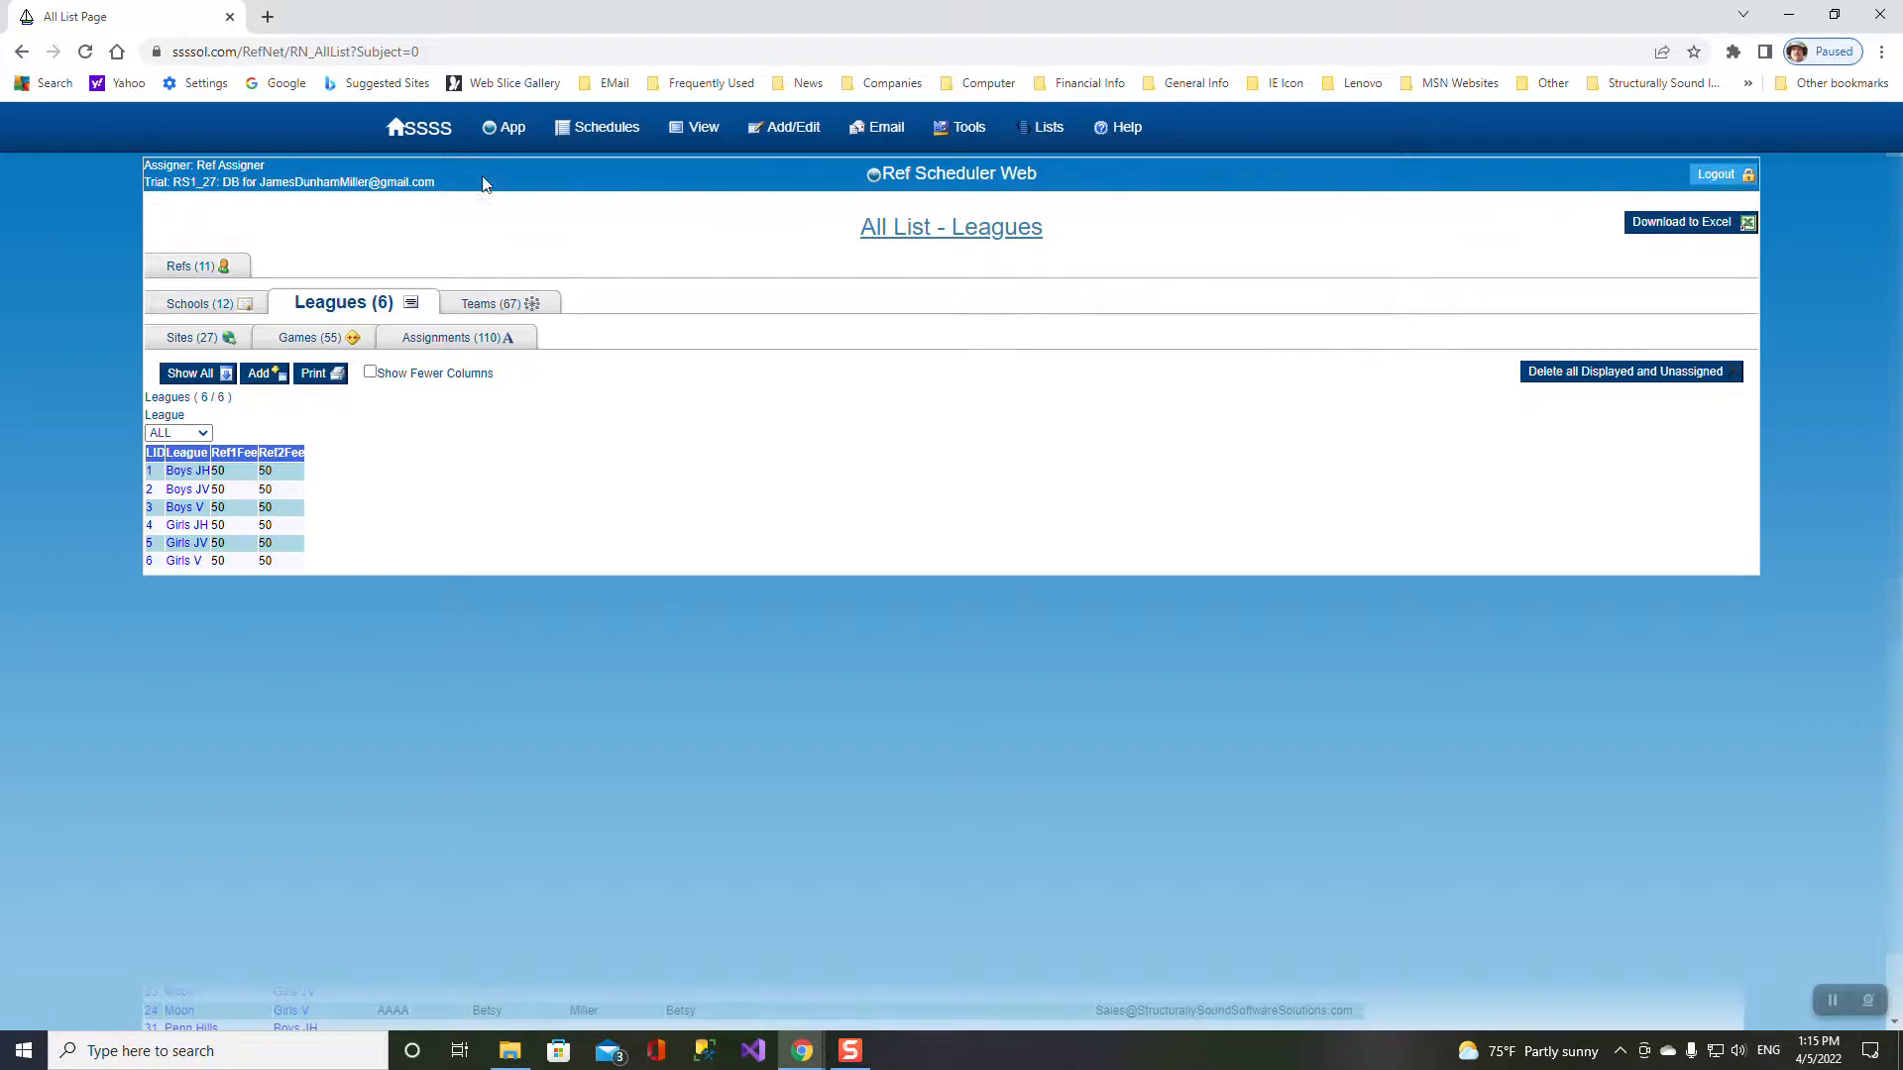
pyautogui.moveTo(513, 137)
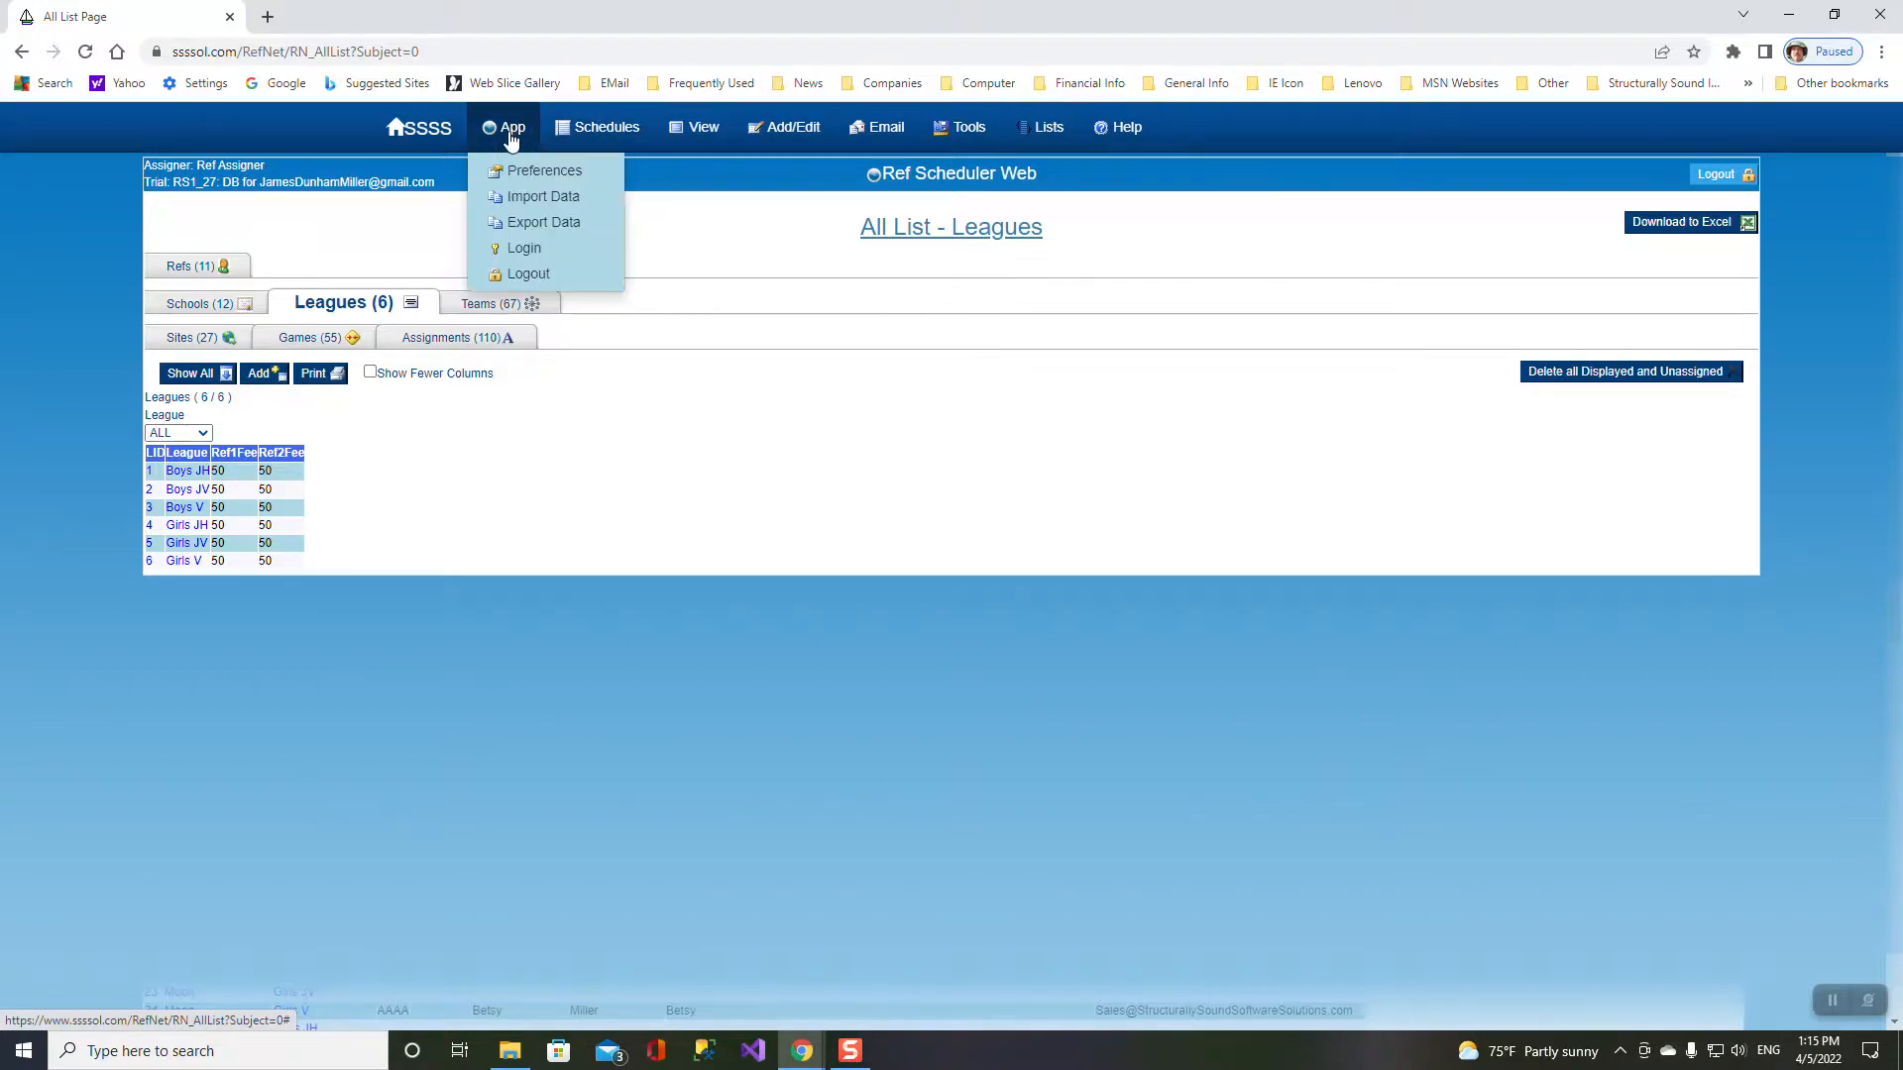
# - Import the exported trial .mdb database, restoring 4 refs, 12 teams, 12 games and 24 assignments
pyautogui.click(528, 197)
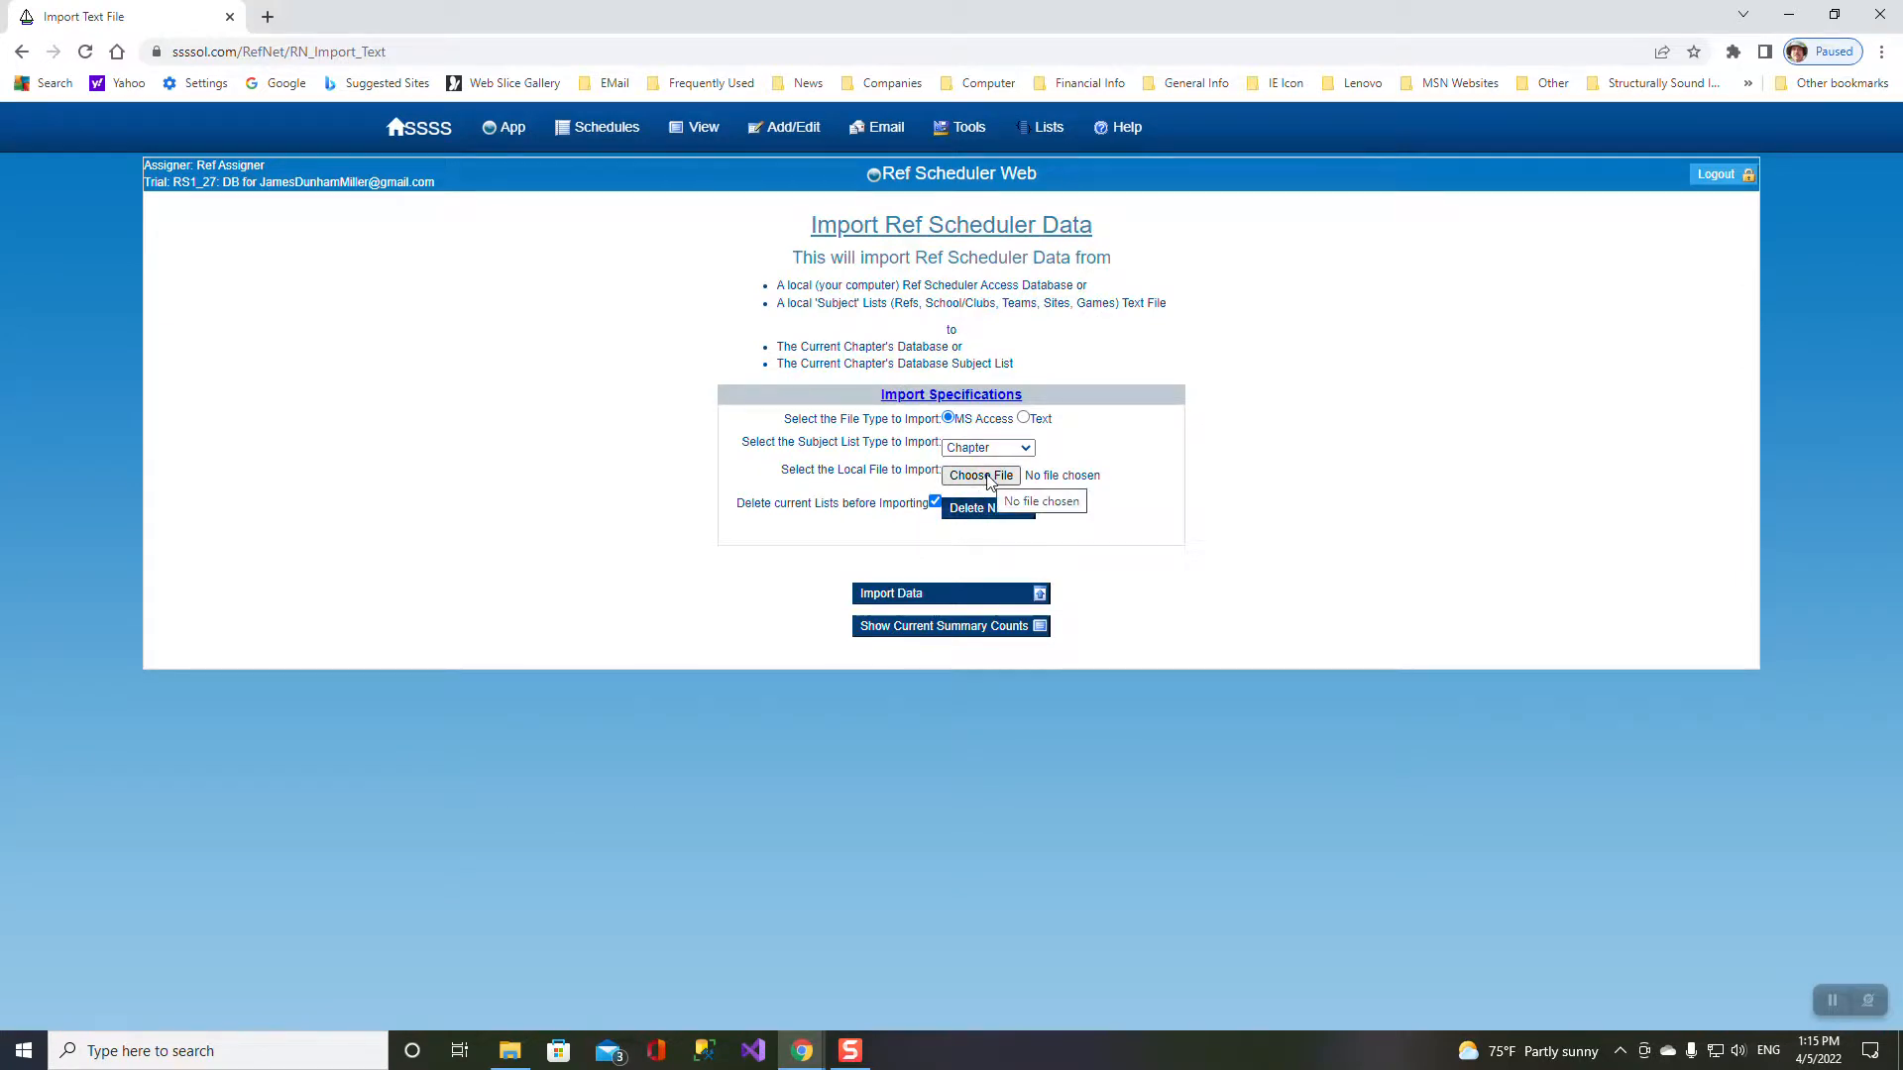
pyautogui.click(988, 479)
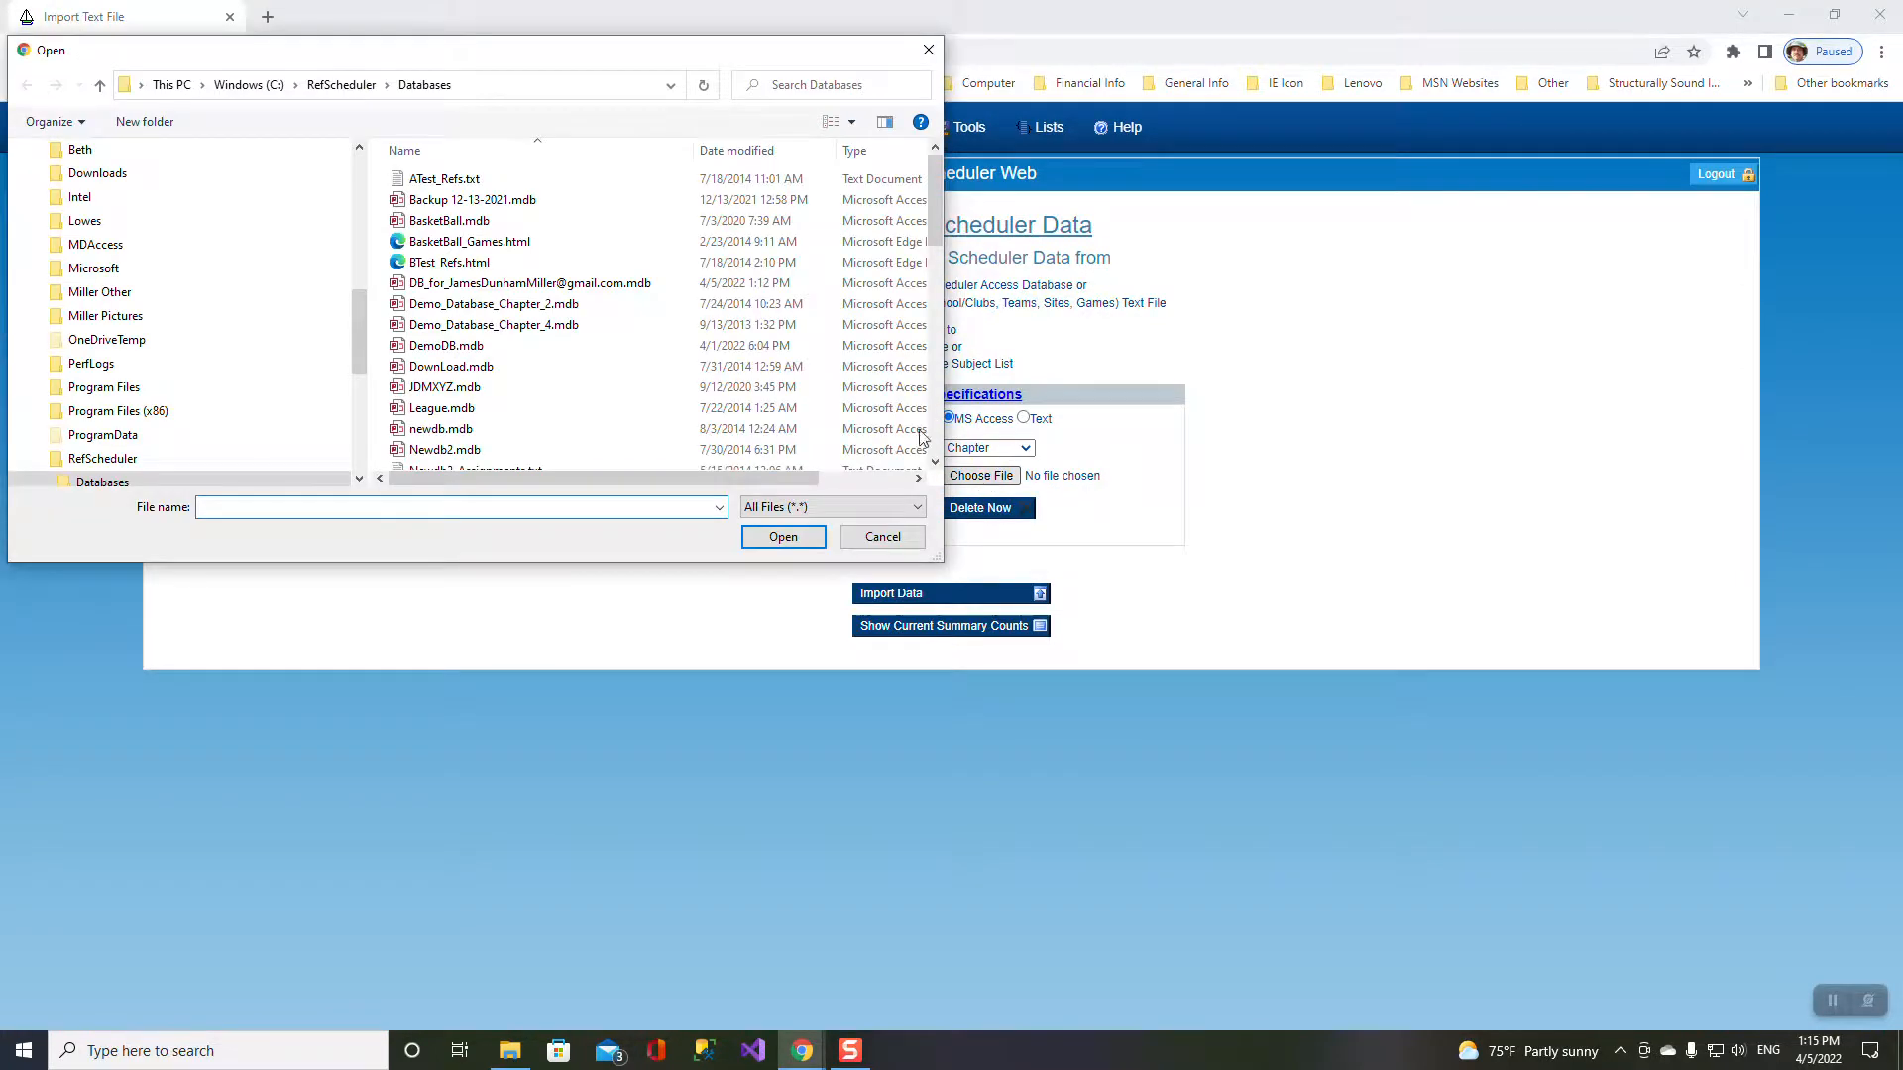
pyautogui.doubleClick(594, 283)
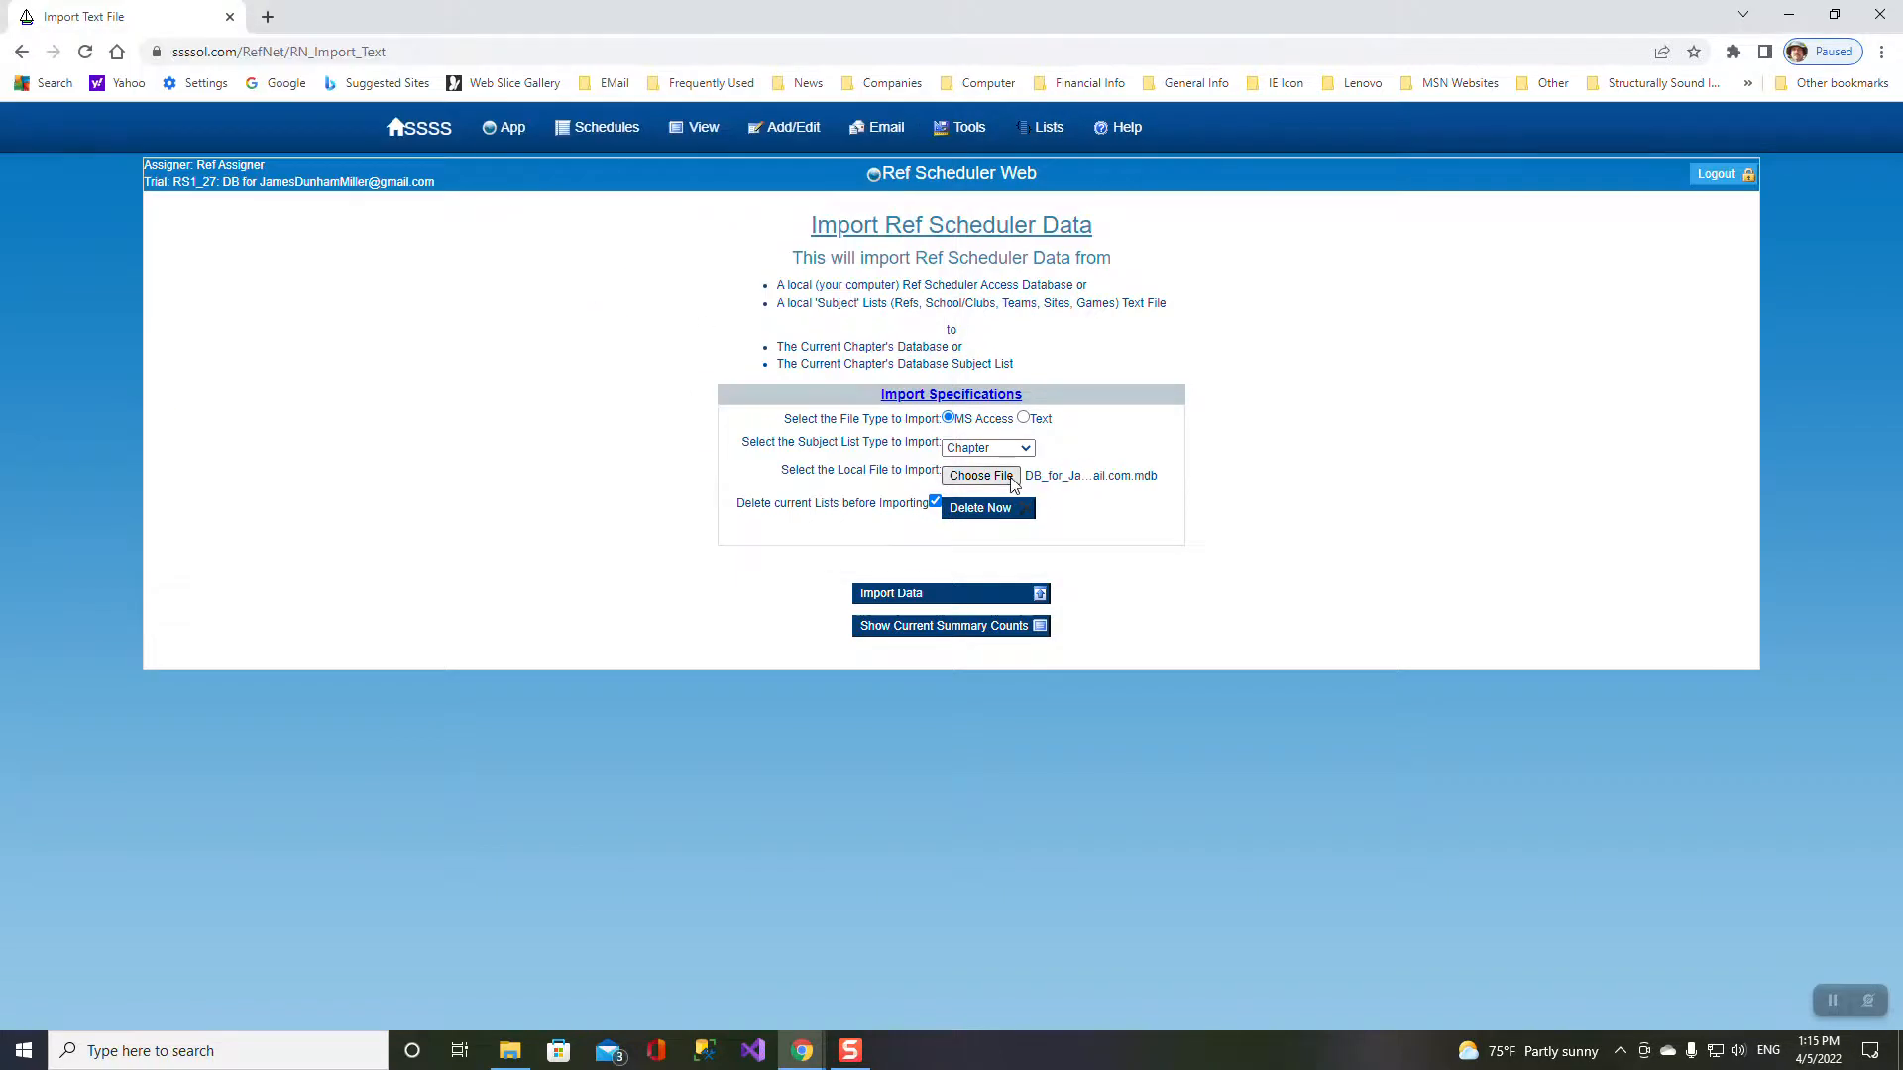
pyautogui.click(952, 592)
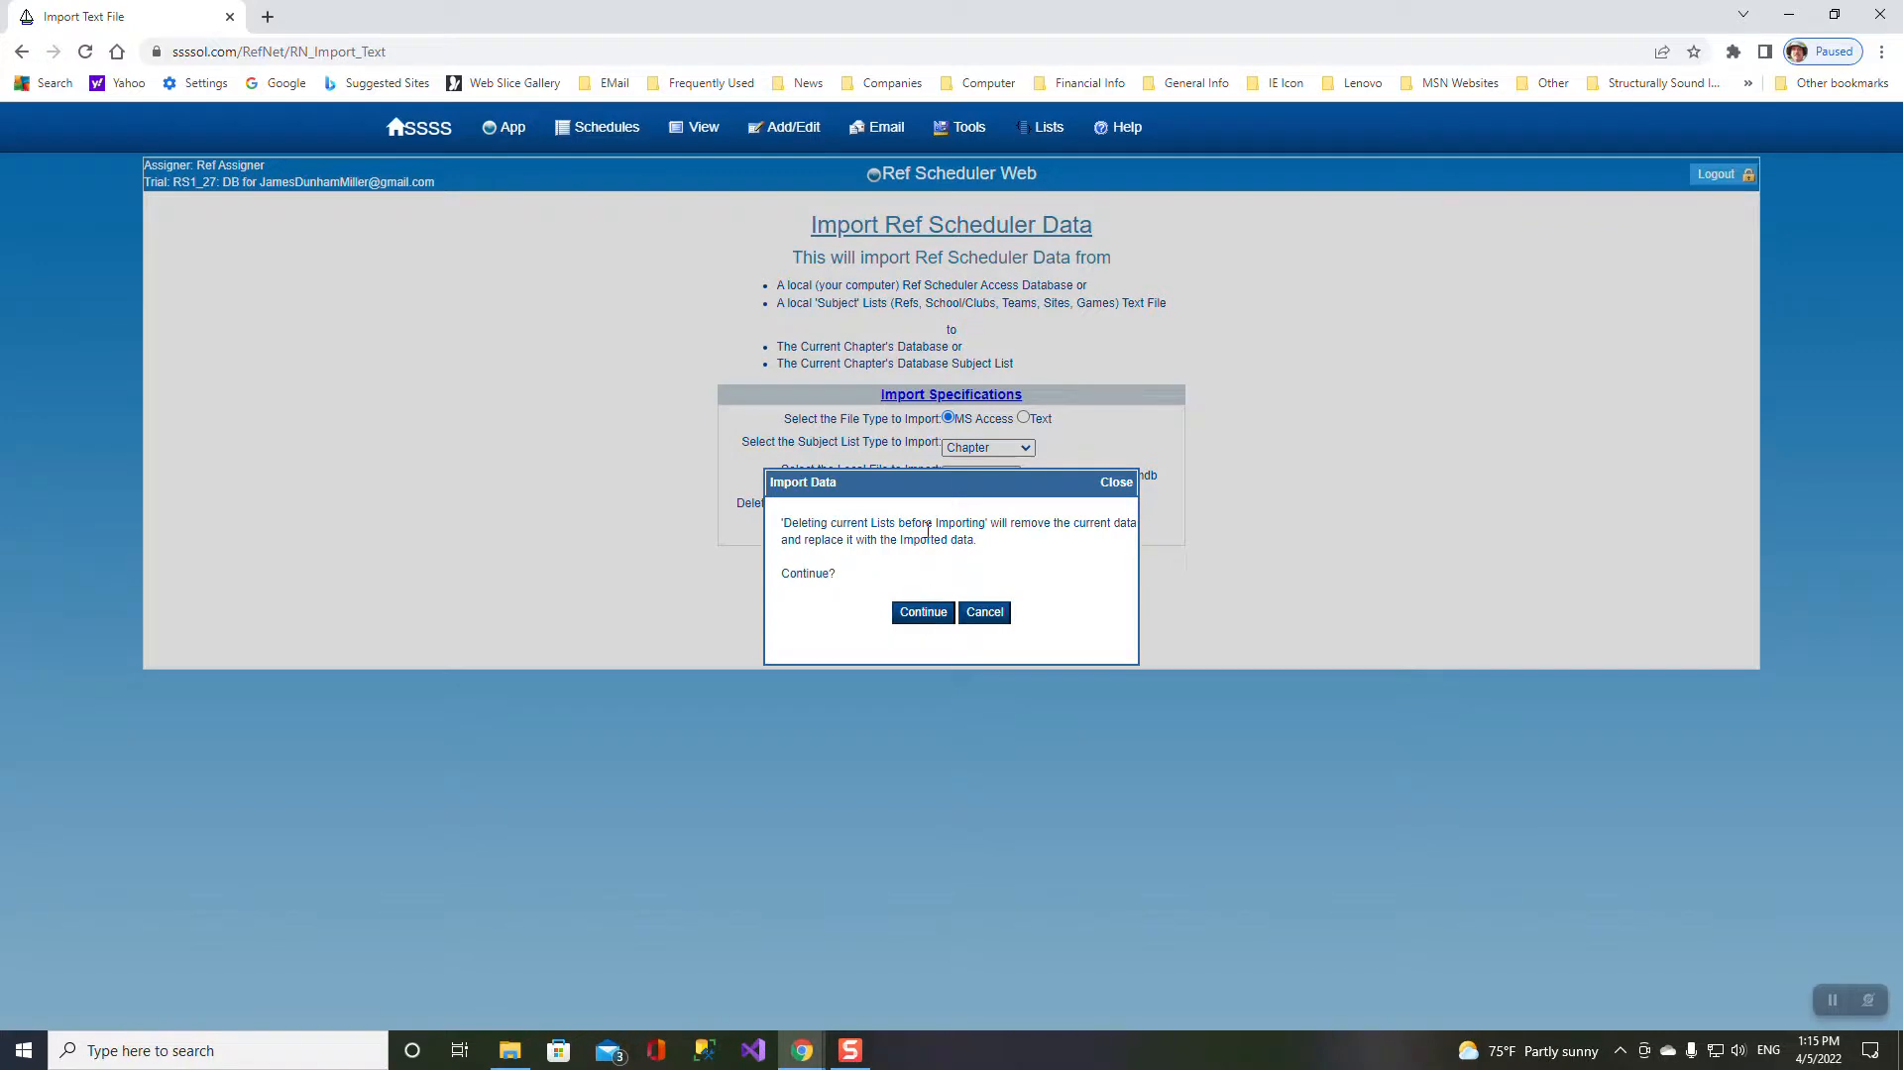
pyautogui.click(923, 612)
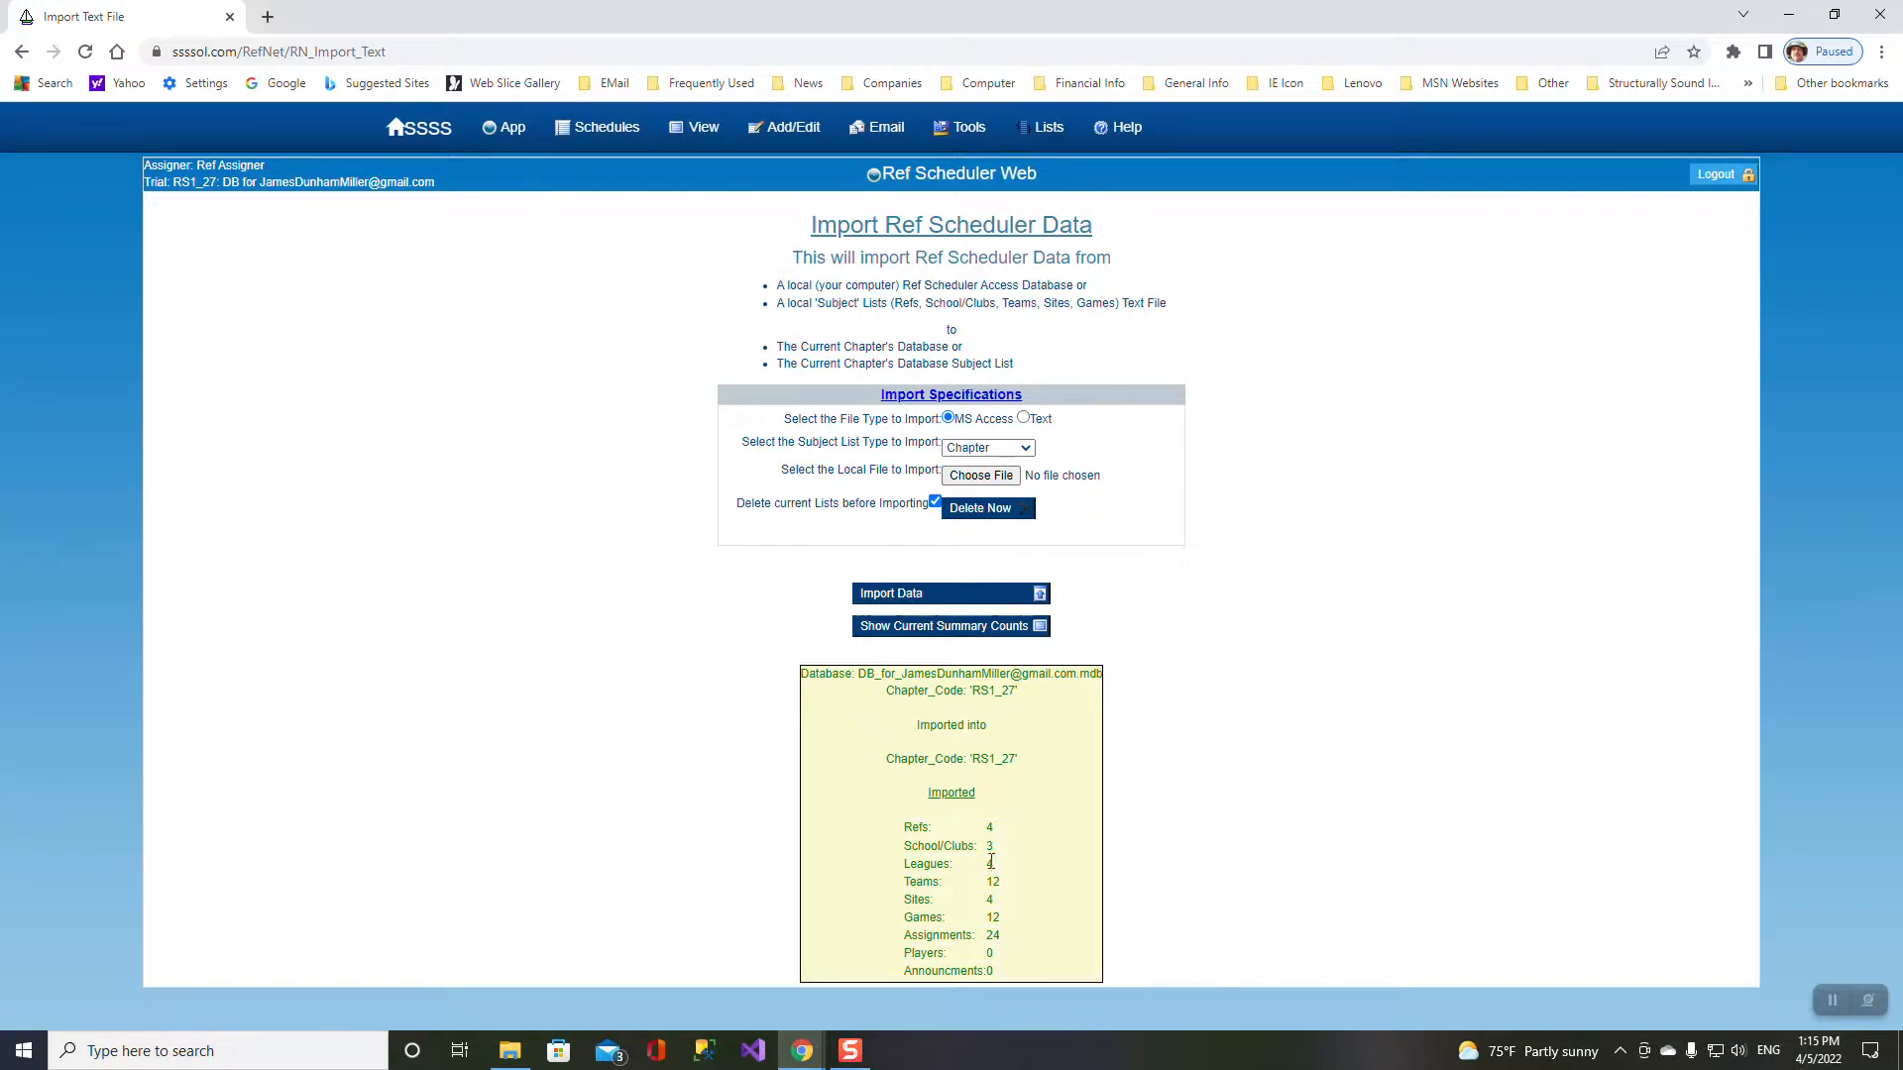
pyautogui.moveTo(590, 144)
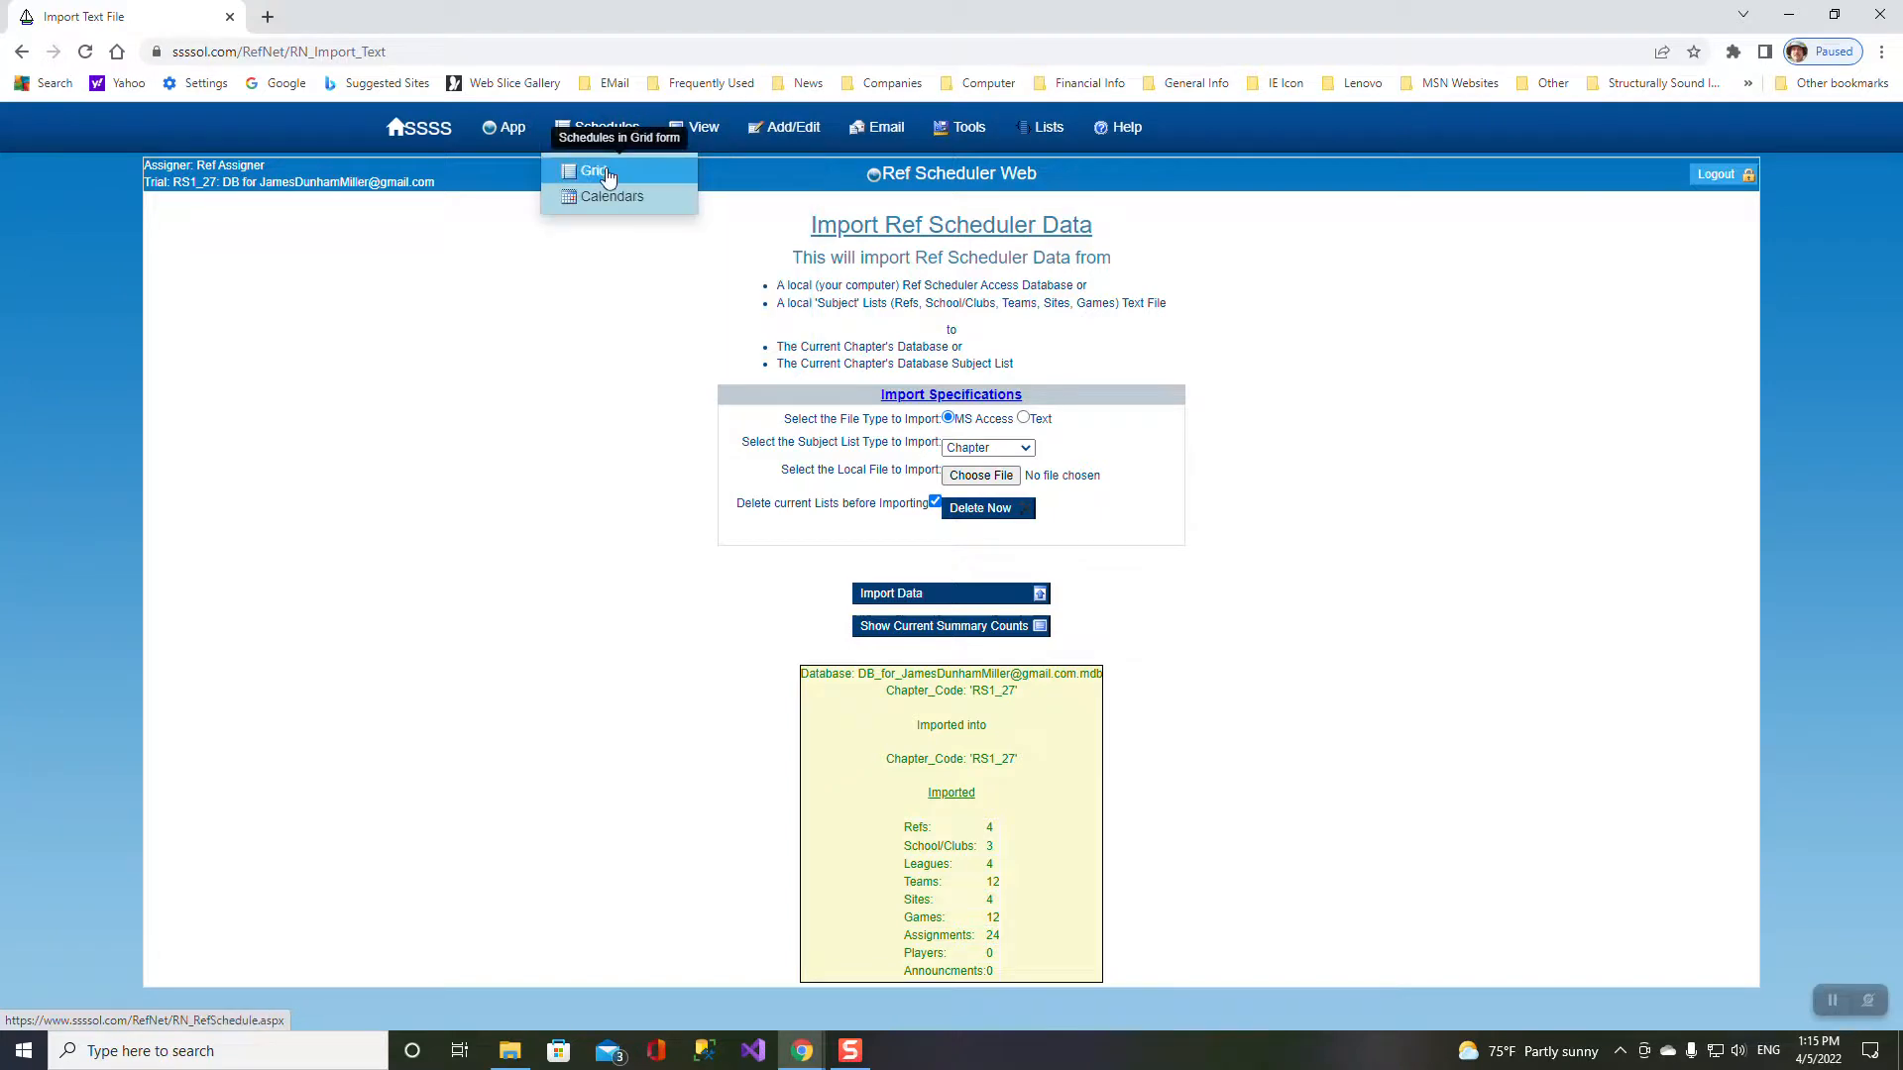
# - View the schedule grid and the list of imported referees
pyautogui.click(608, 176)
pyautogui.moveTo(694, 139)
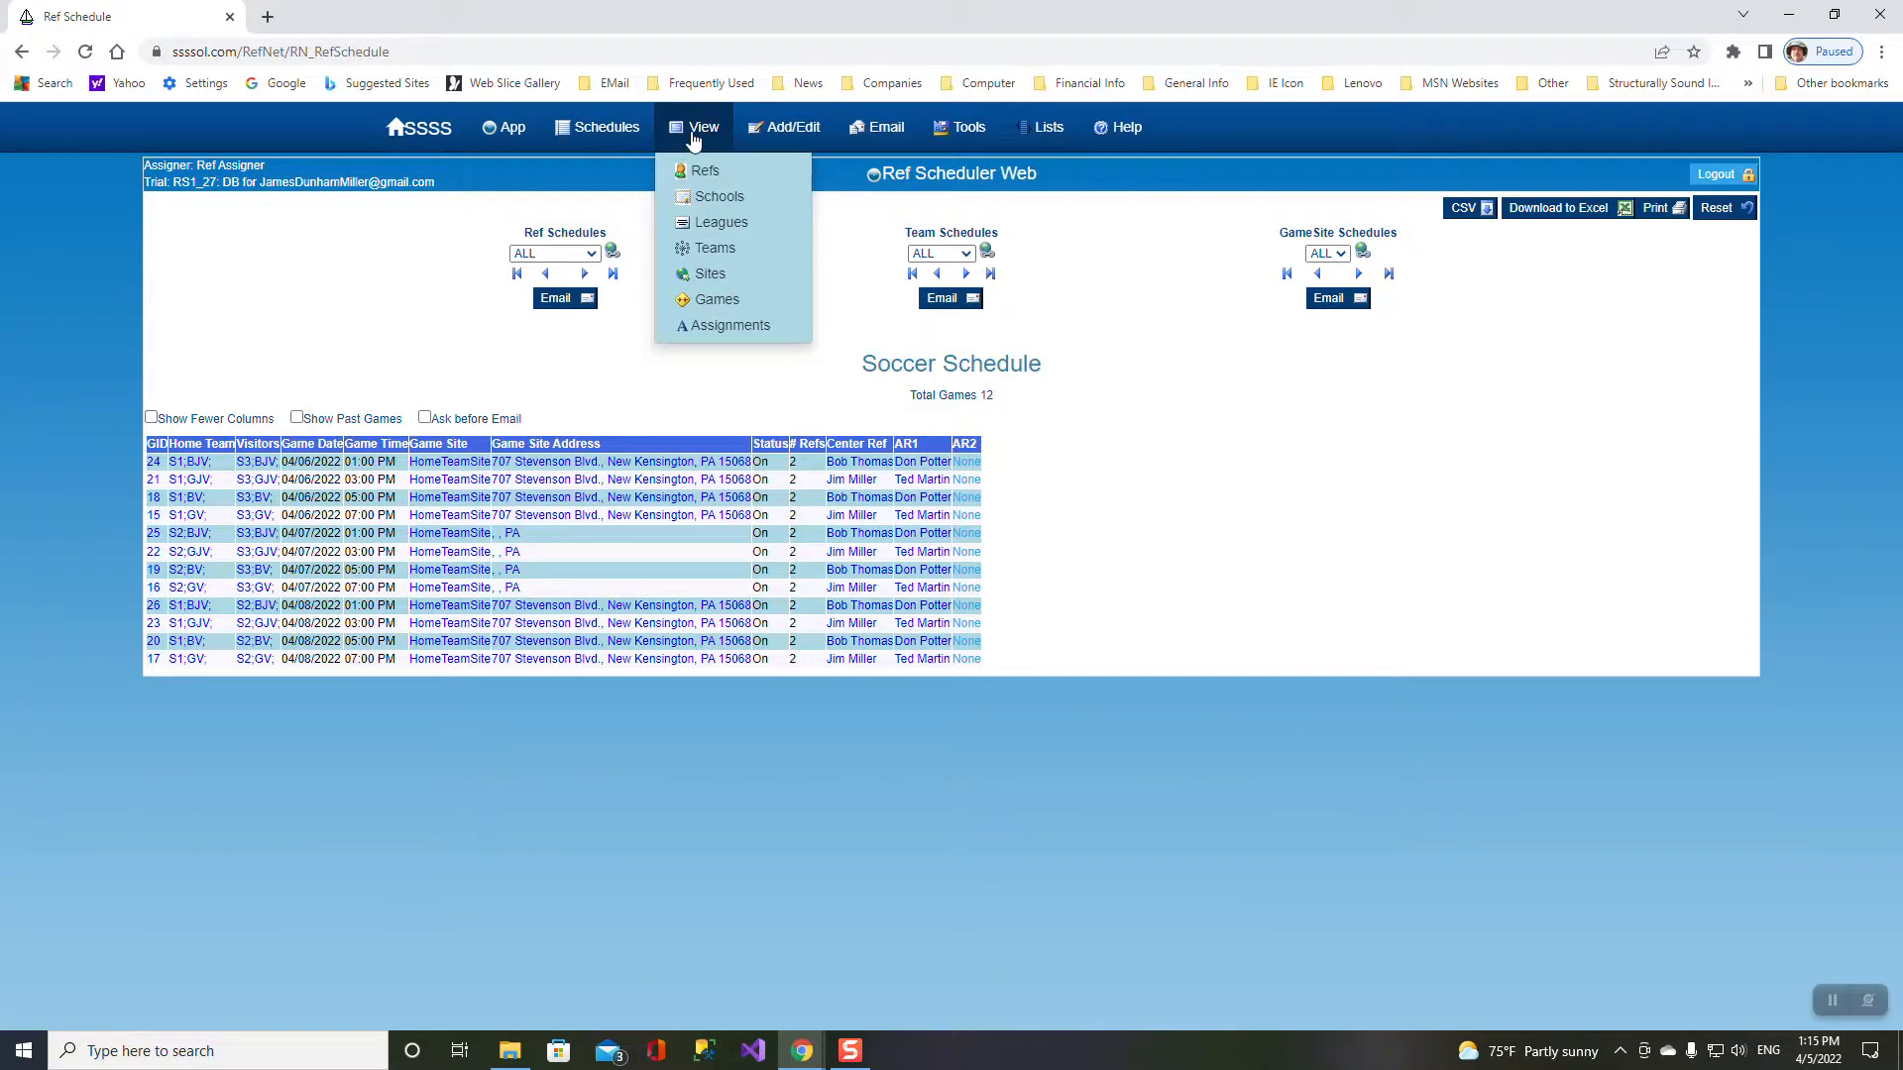
pyautogui.click(701, 172)
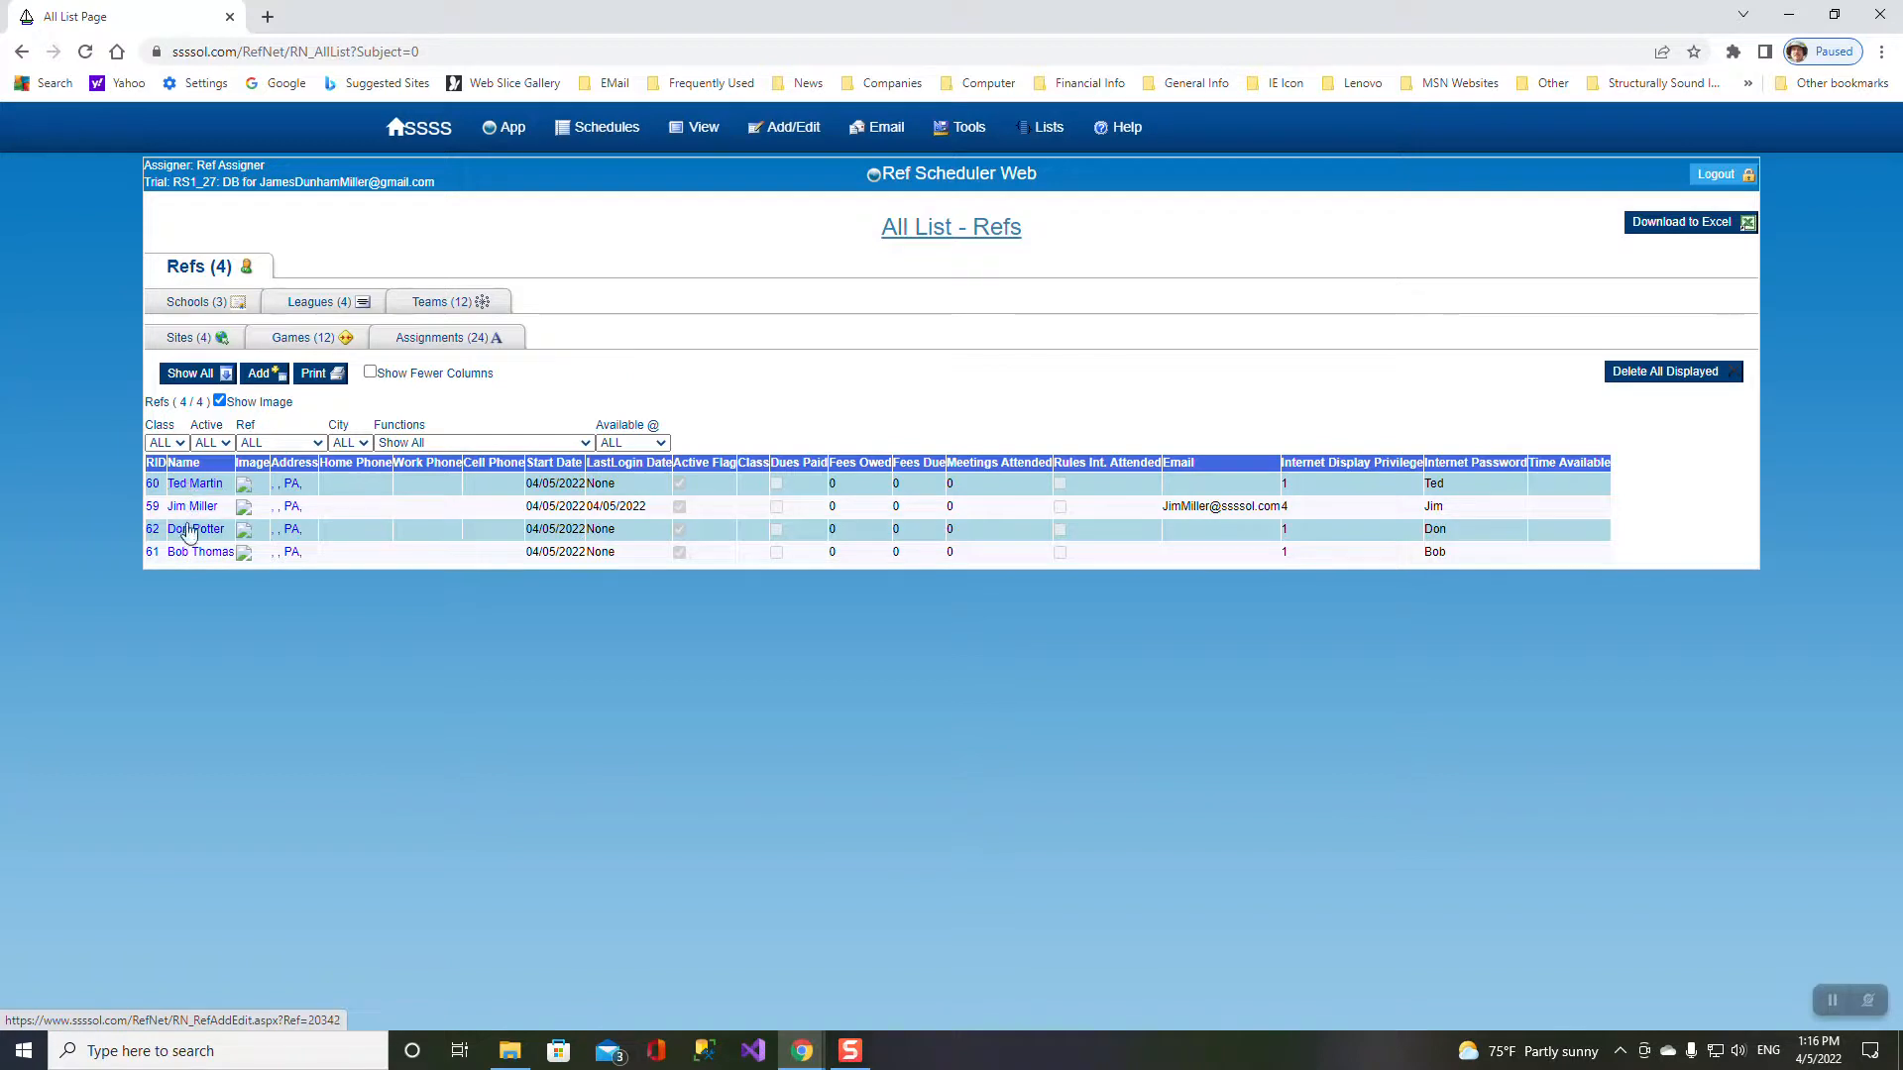
# - Check the leagues, teams, sites, 12 games and 24 assignments lists, then log out
pyautogui.click(318, 308)
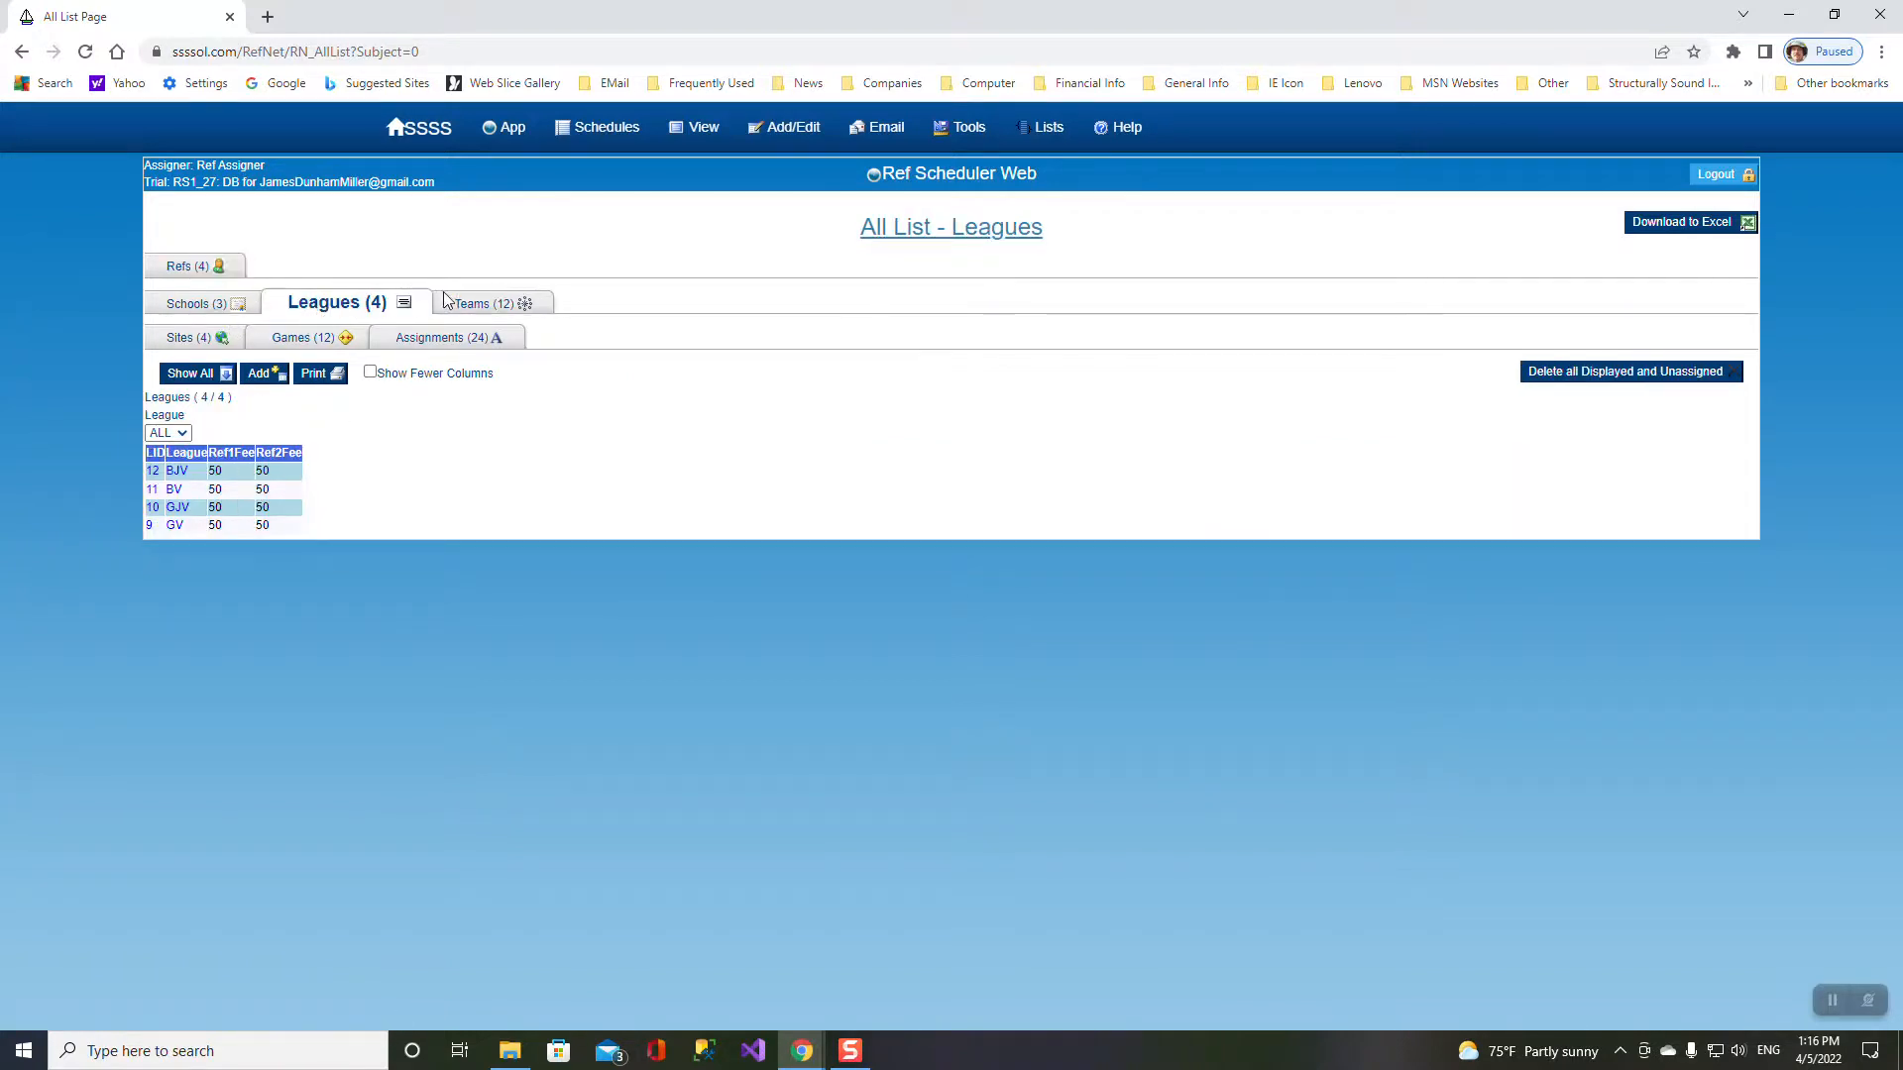
pyautogui.click(487, 305)
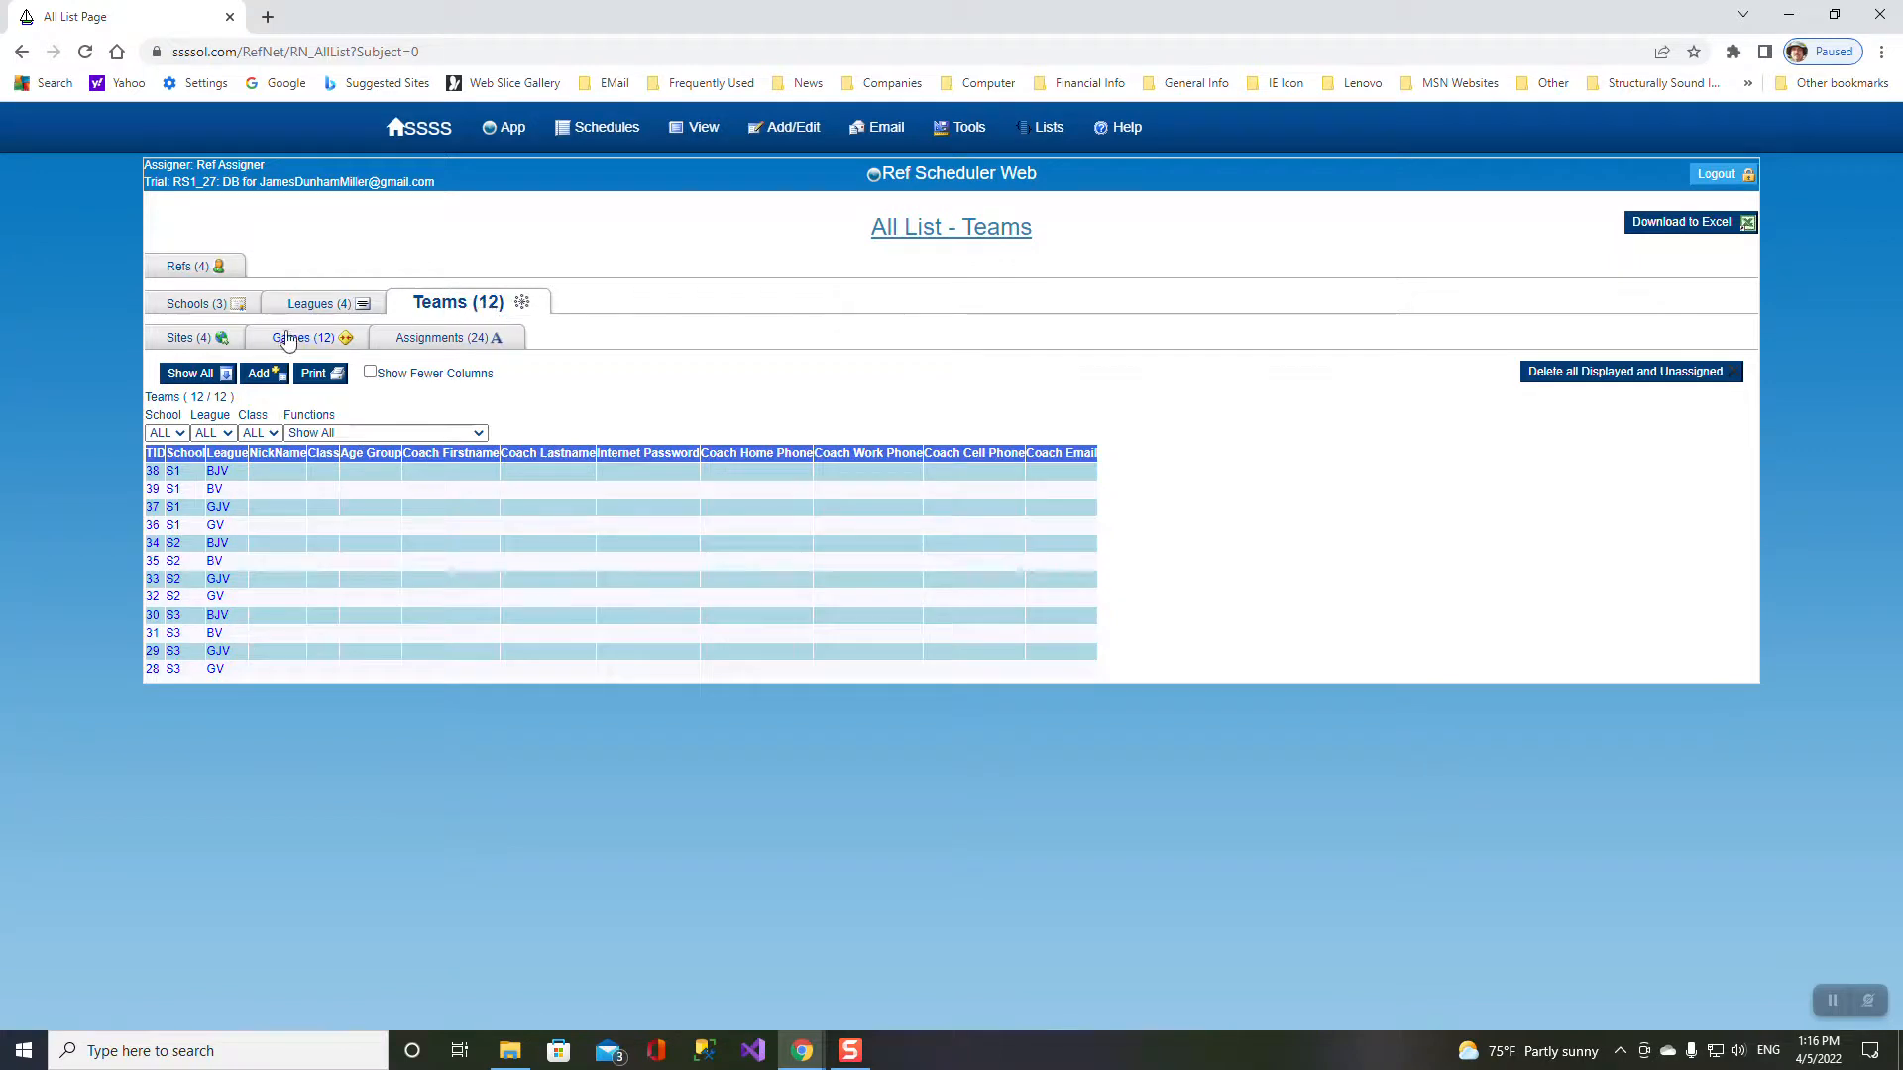
pyautogui.click(185, 340)
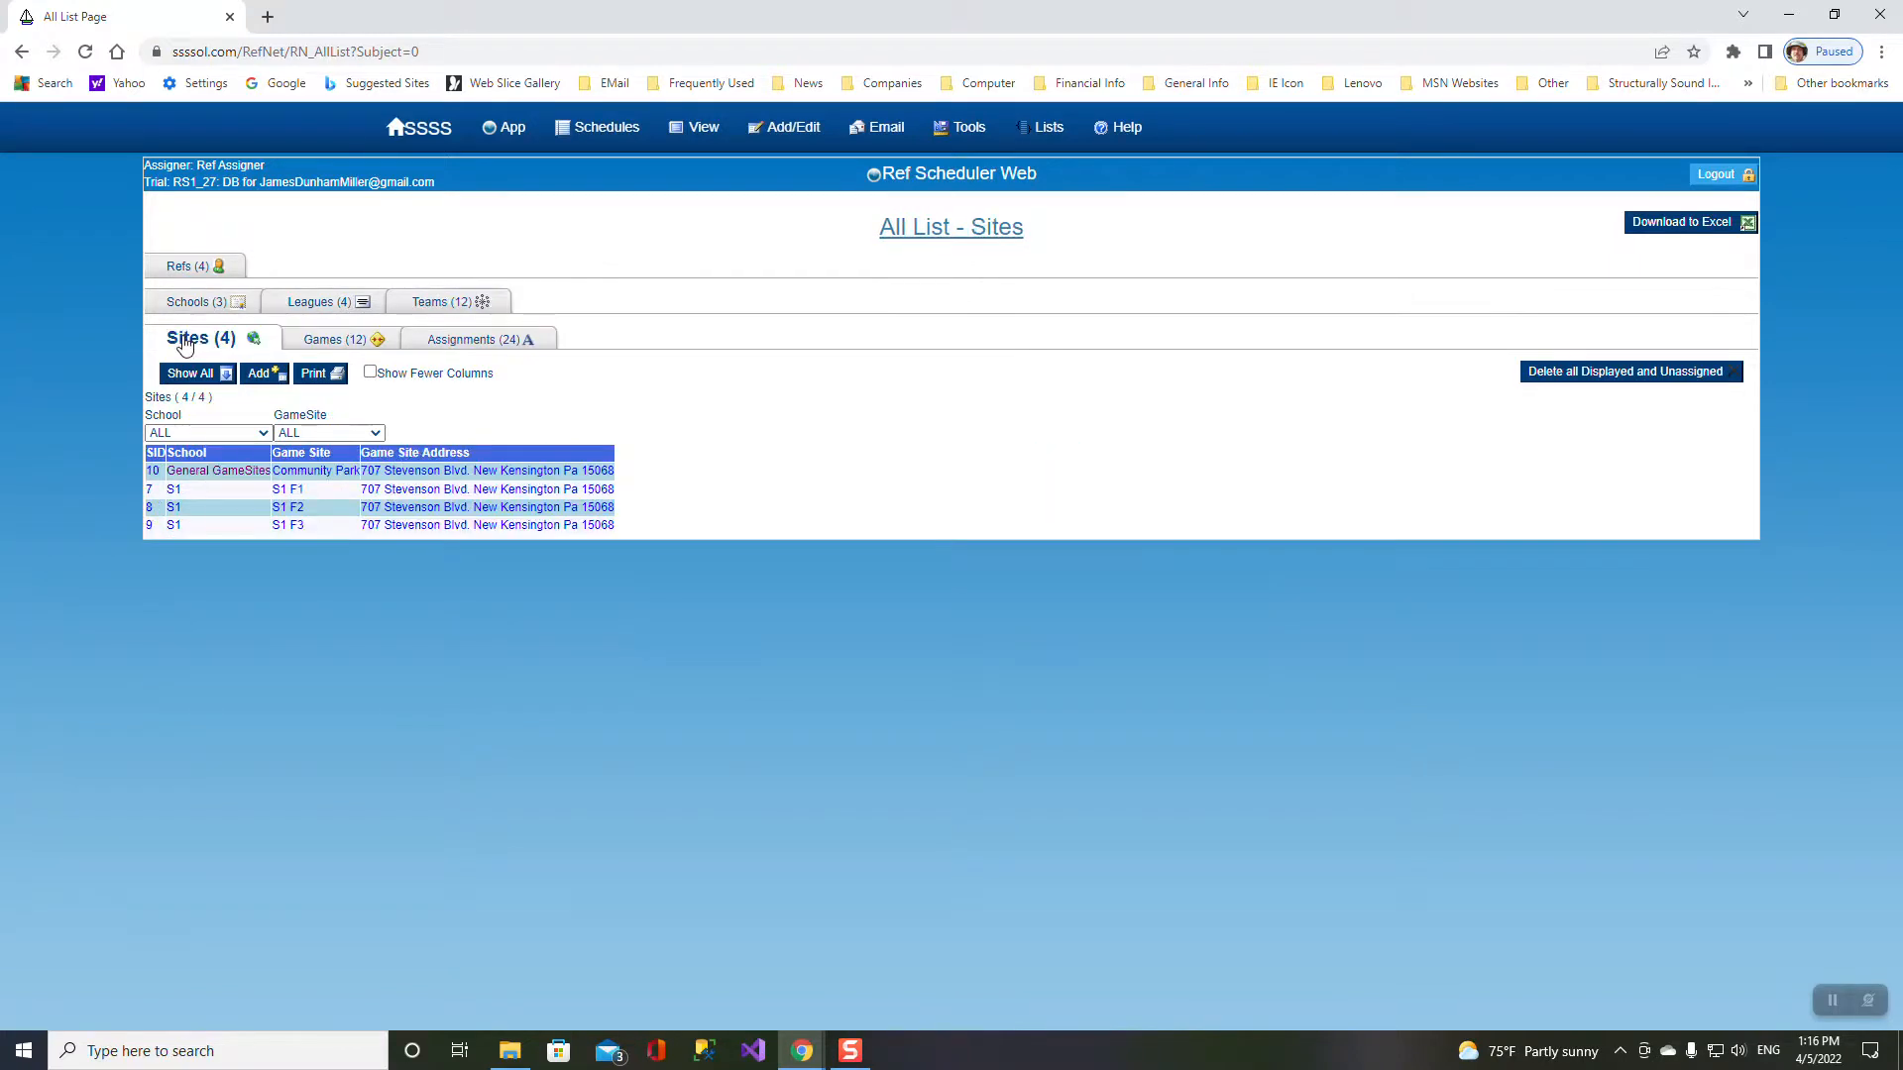
pyautogui.click(318, 343)
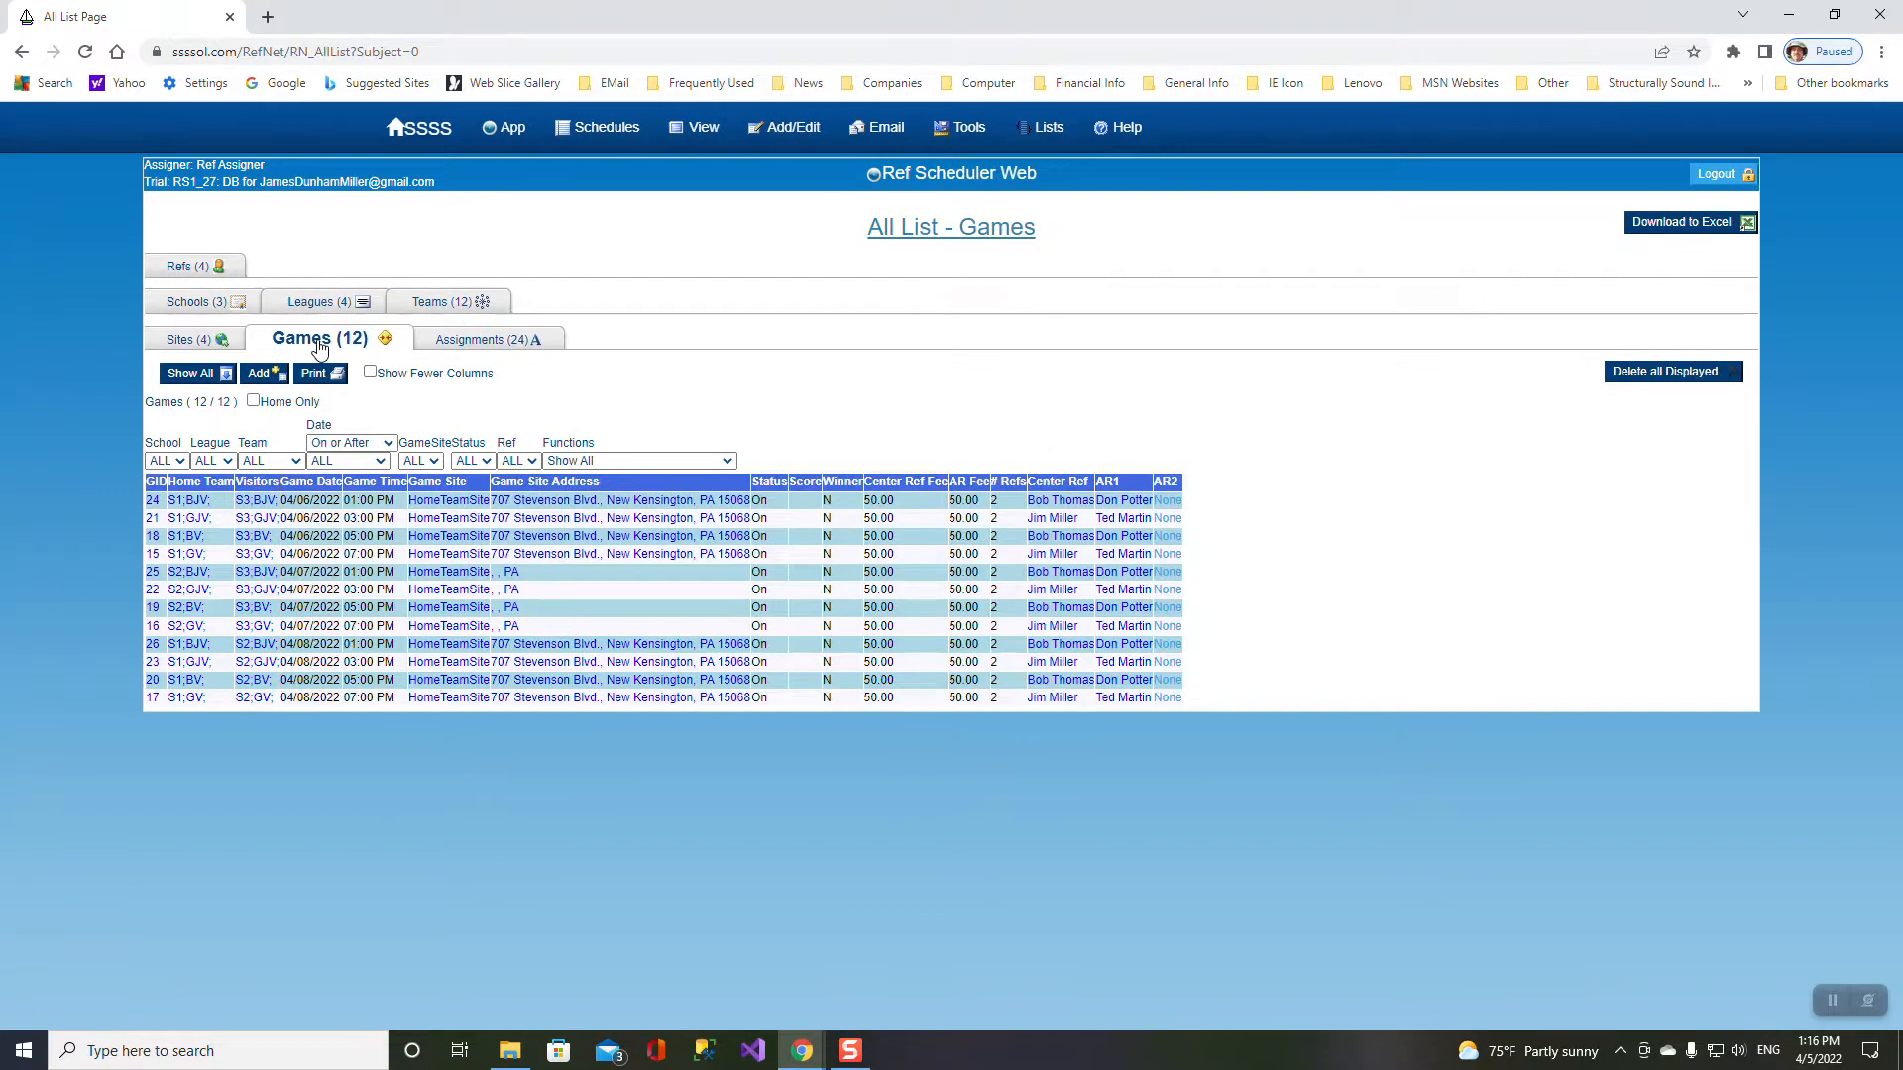
pyautogui.click(468, 342)
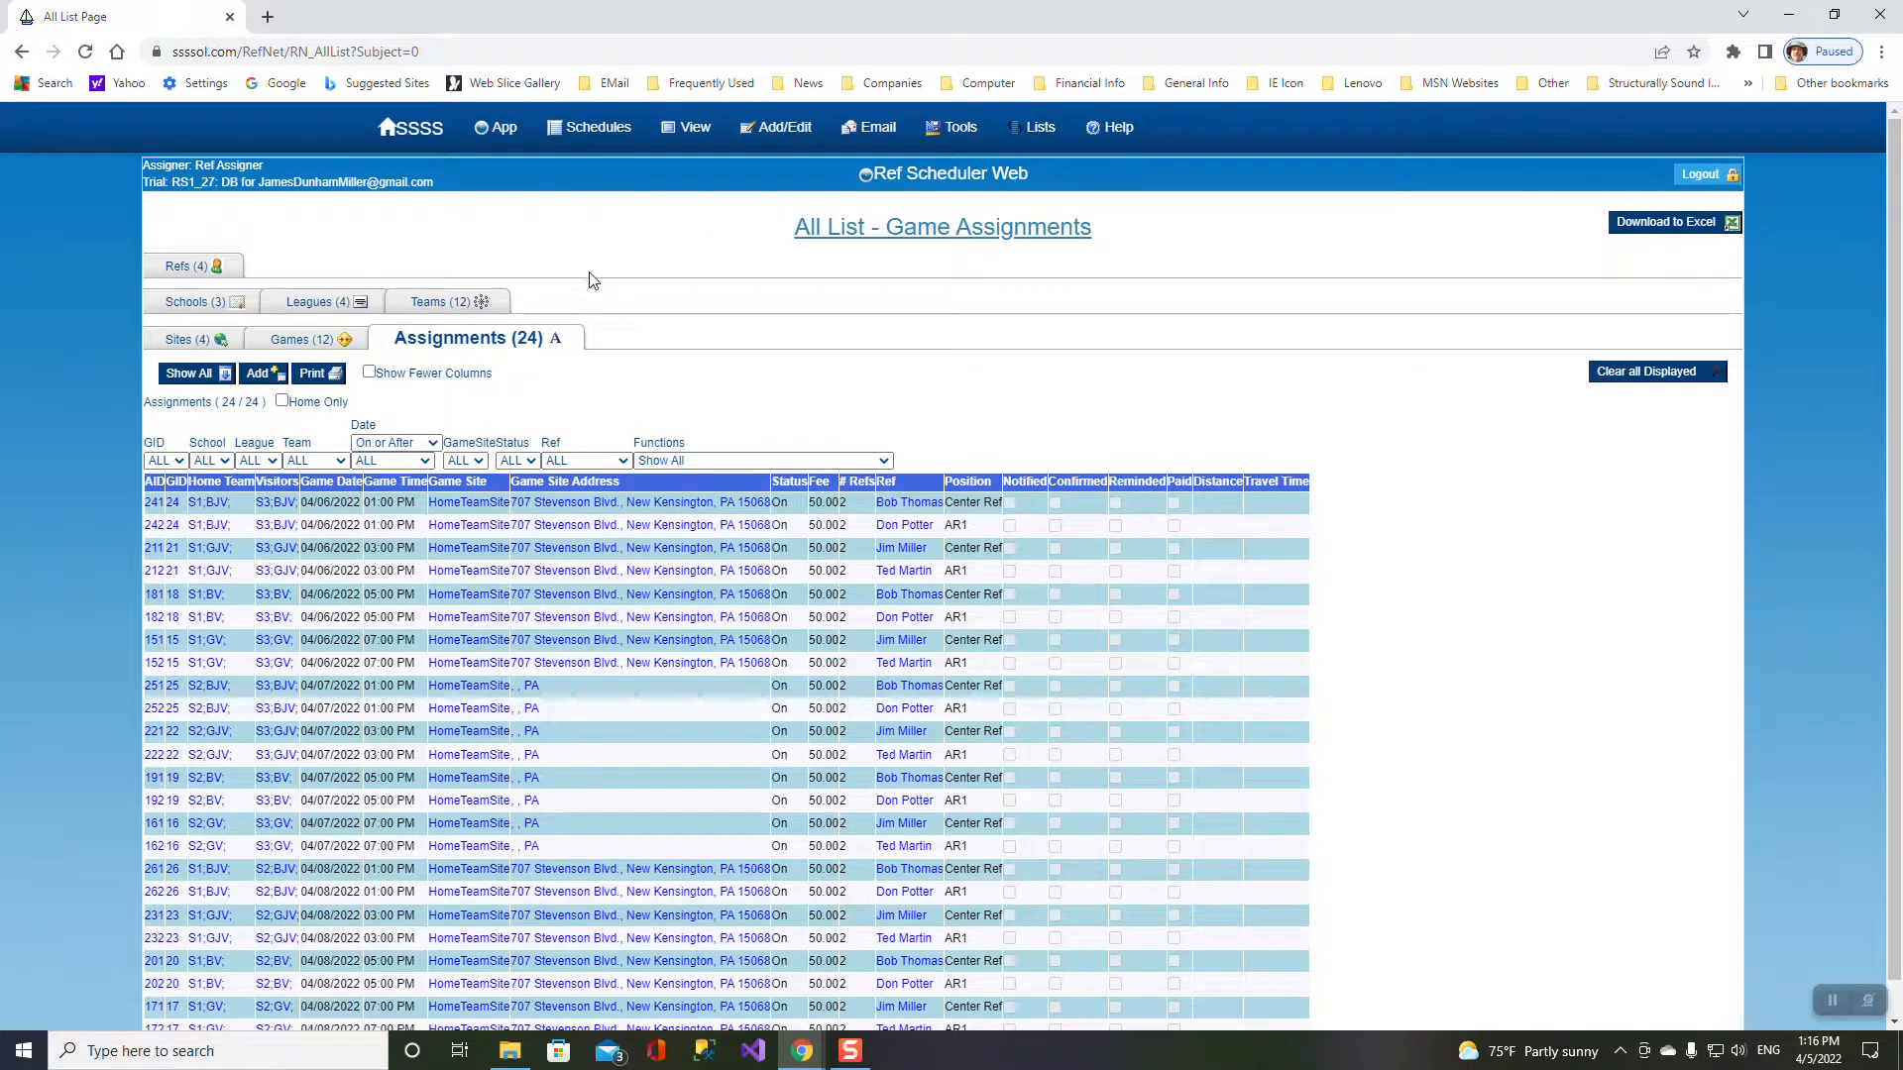
pyautogui.click(1702, 175)
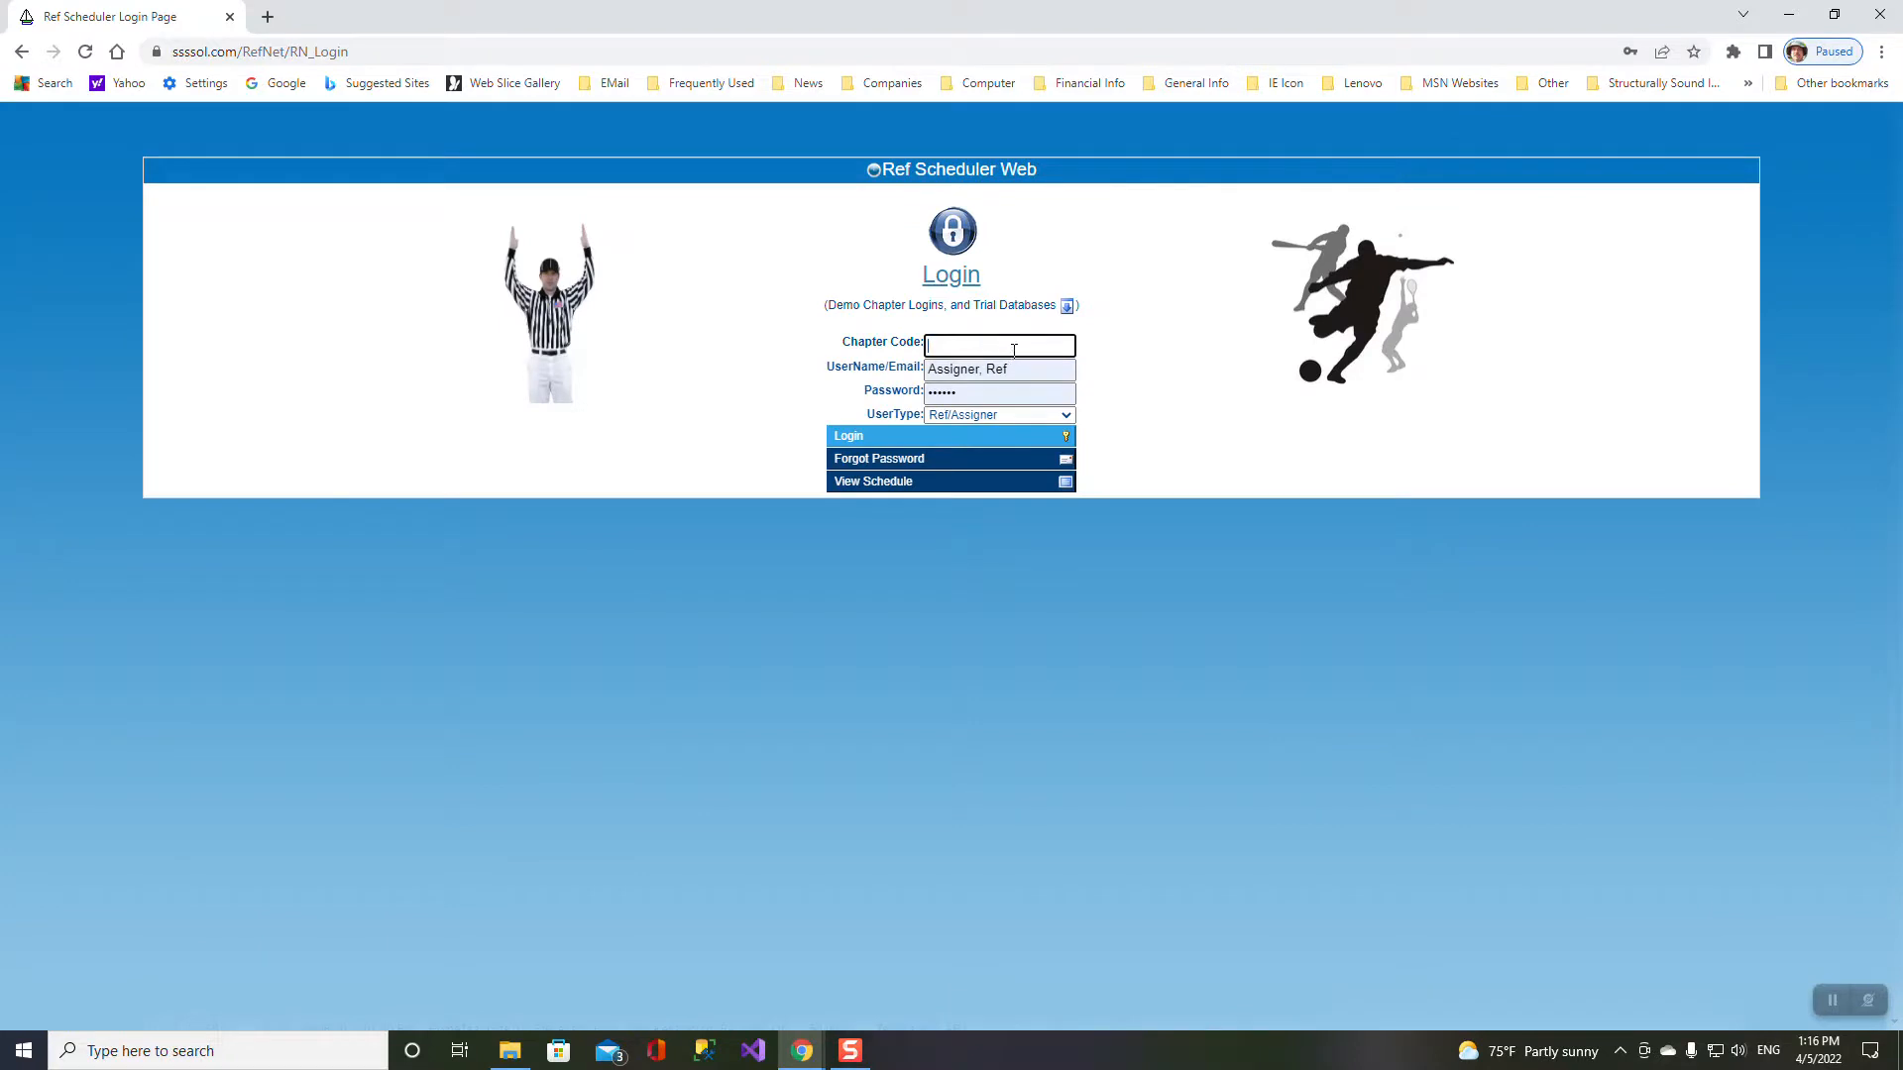
# - Log in with the chapter code and a referee's username and password, then select all six scheduled games
pyautogui.write('RS1_')
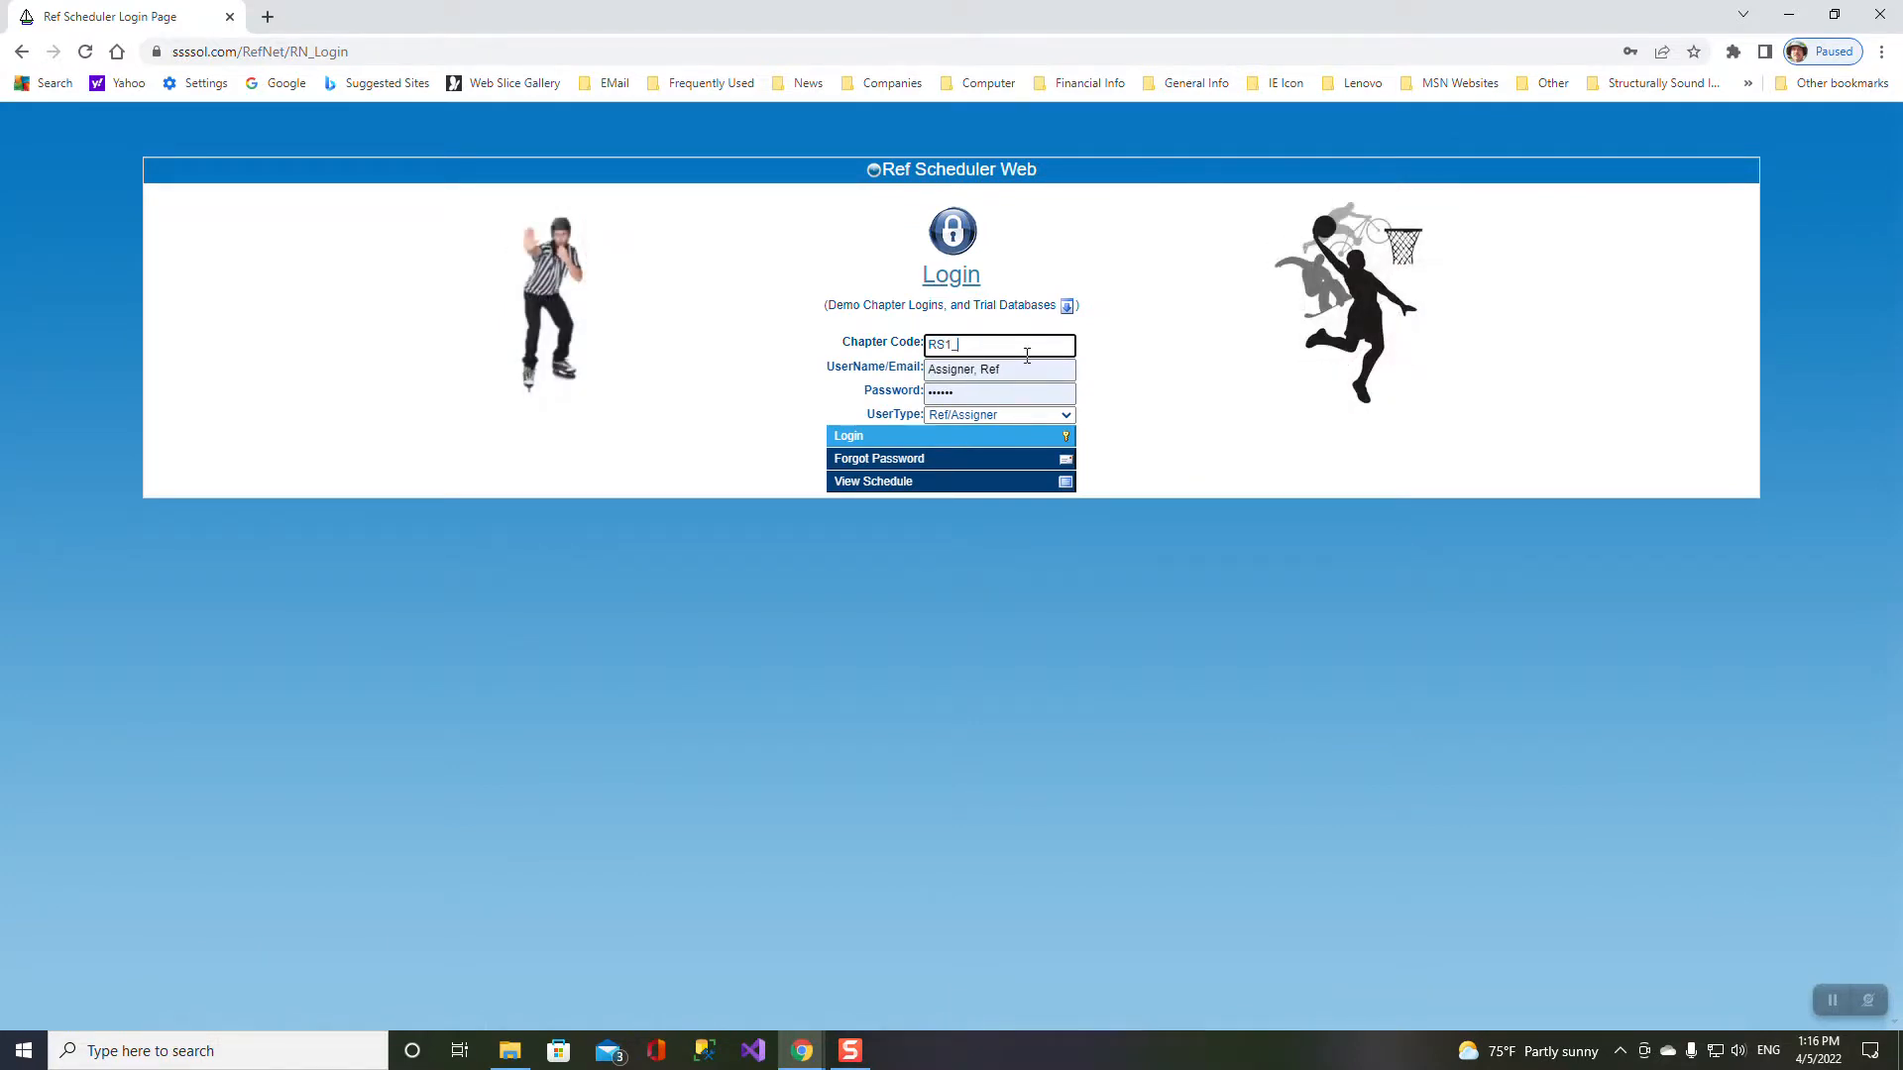
pyautogui.write('27')
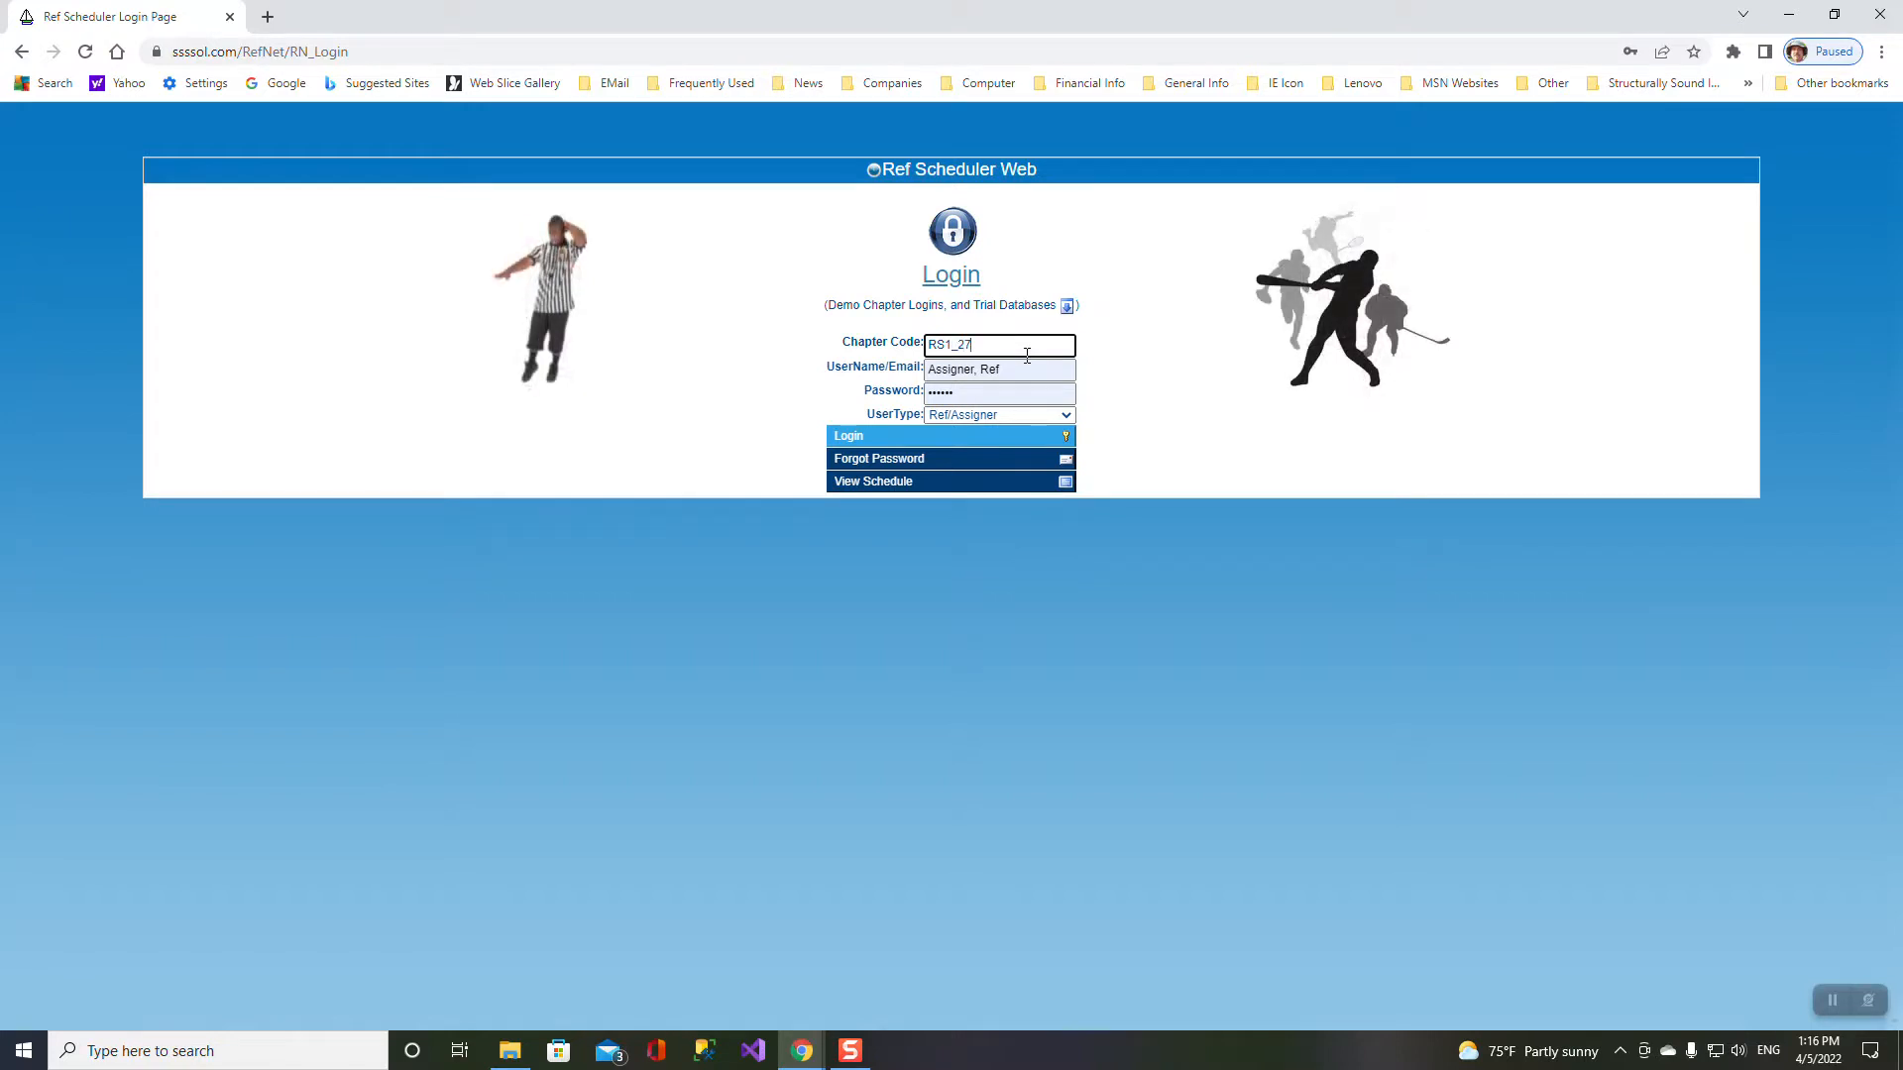
pyautogui.press('Tab')
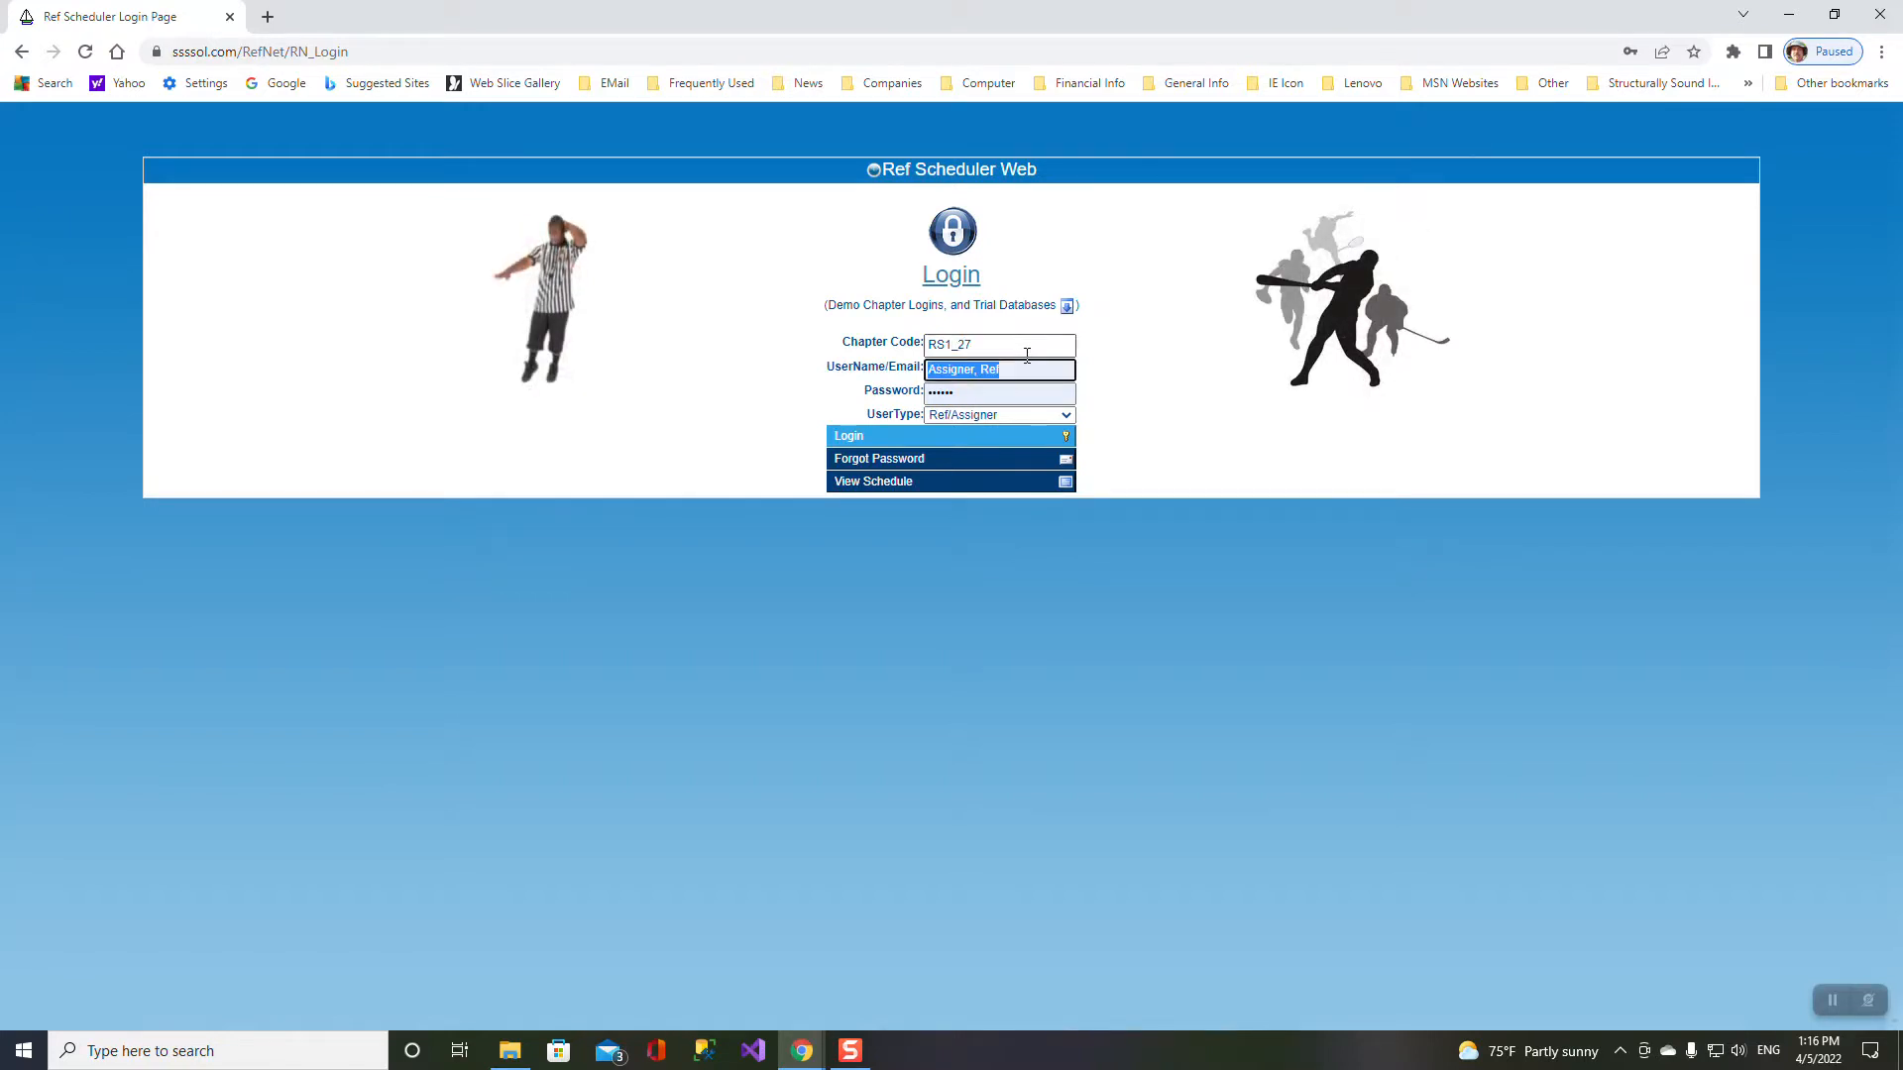
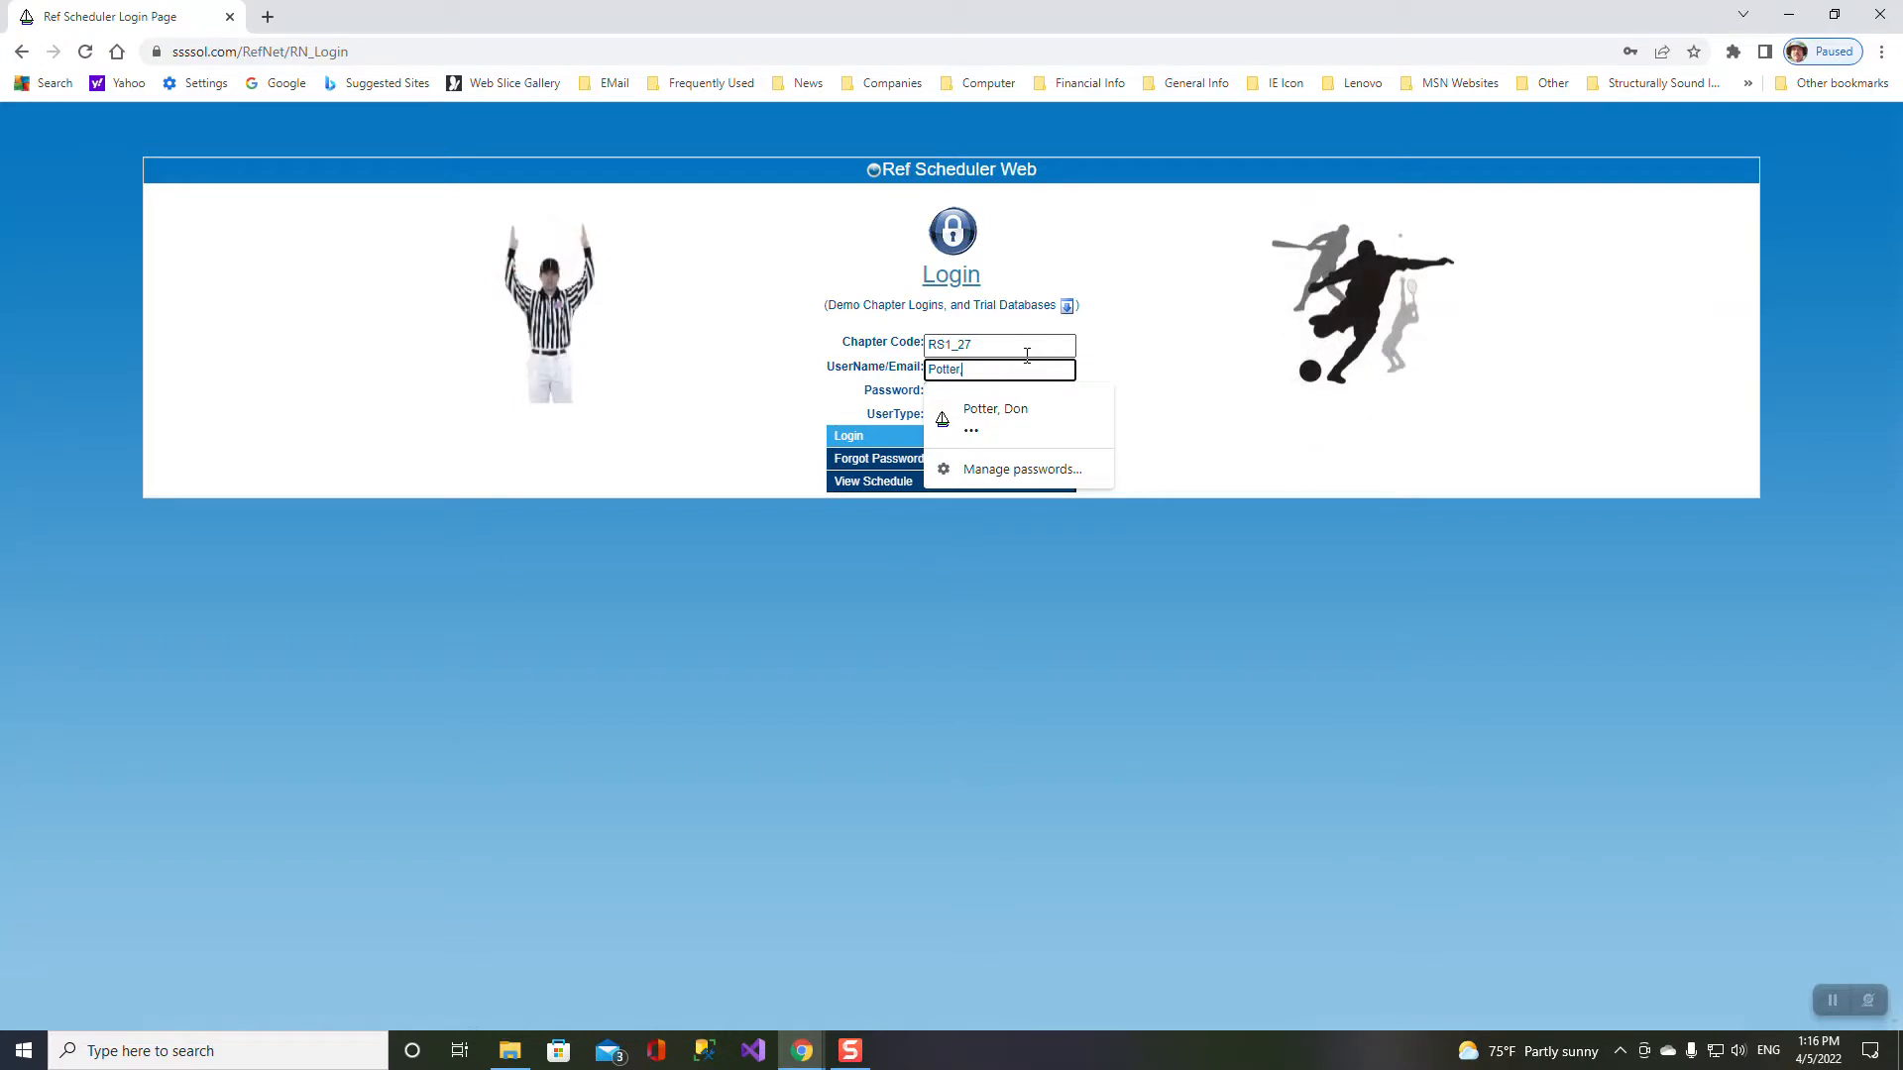
pyautogui.press('Tab')
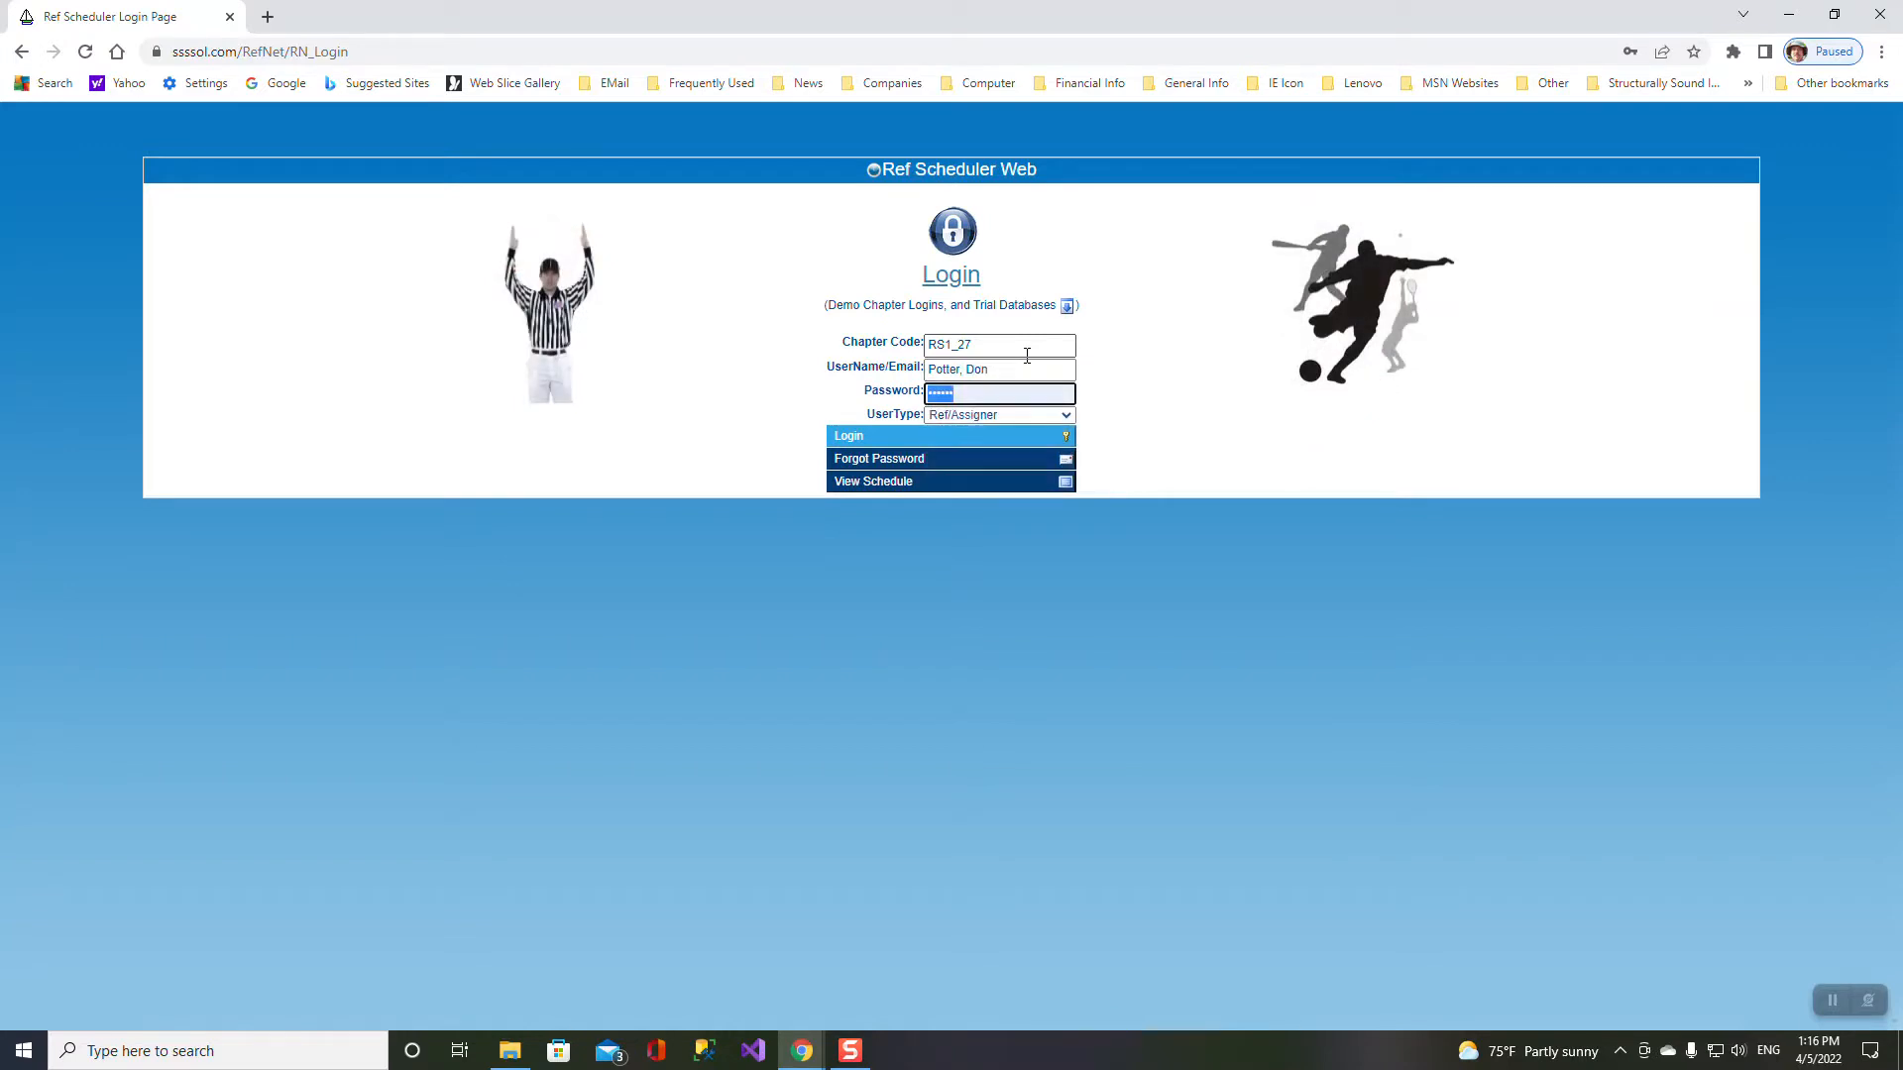
pyautogui.write('•••')
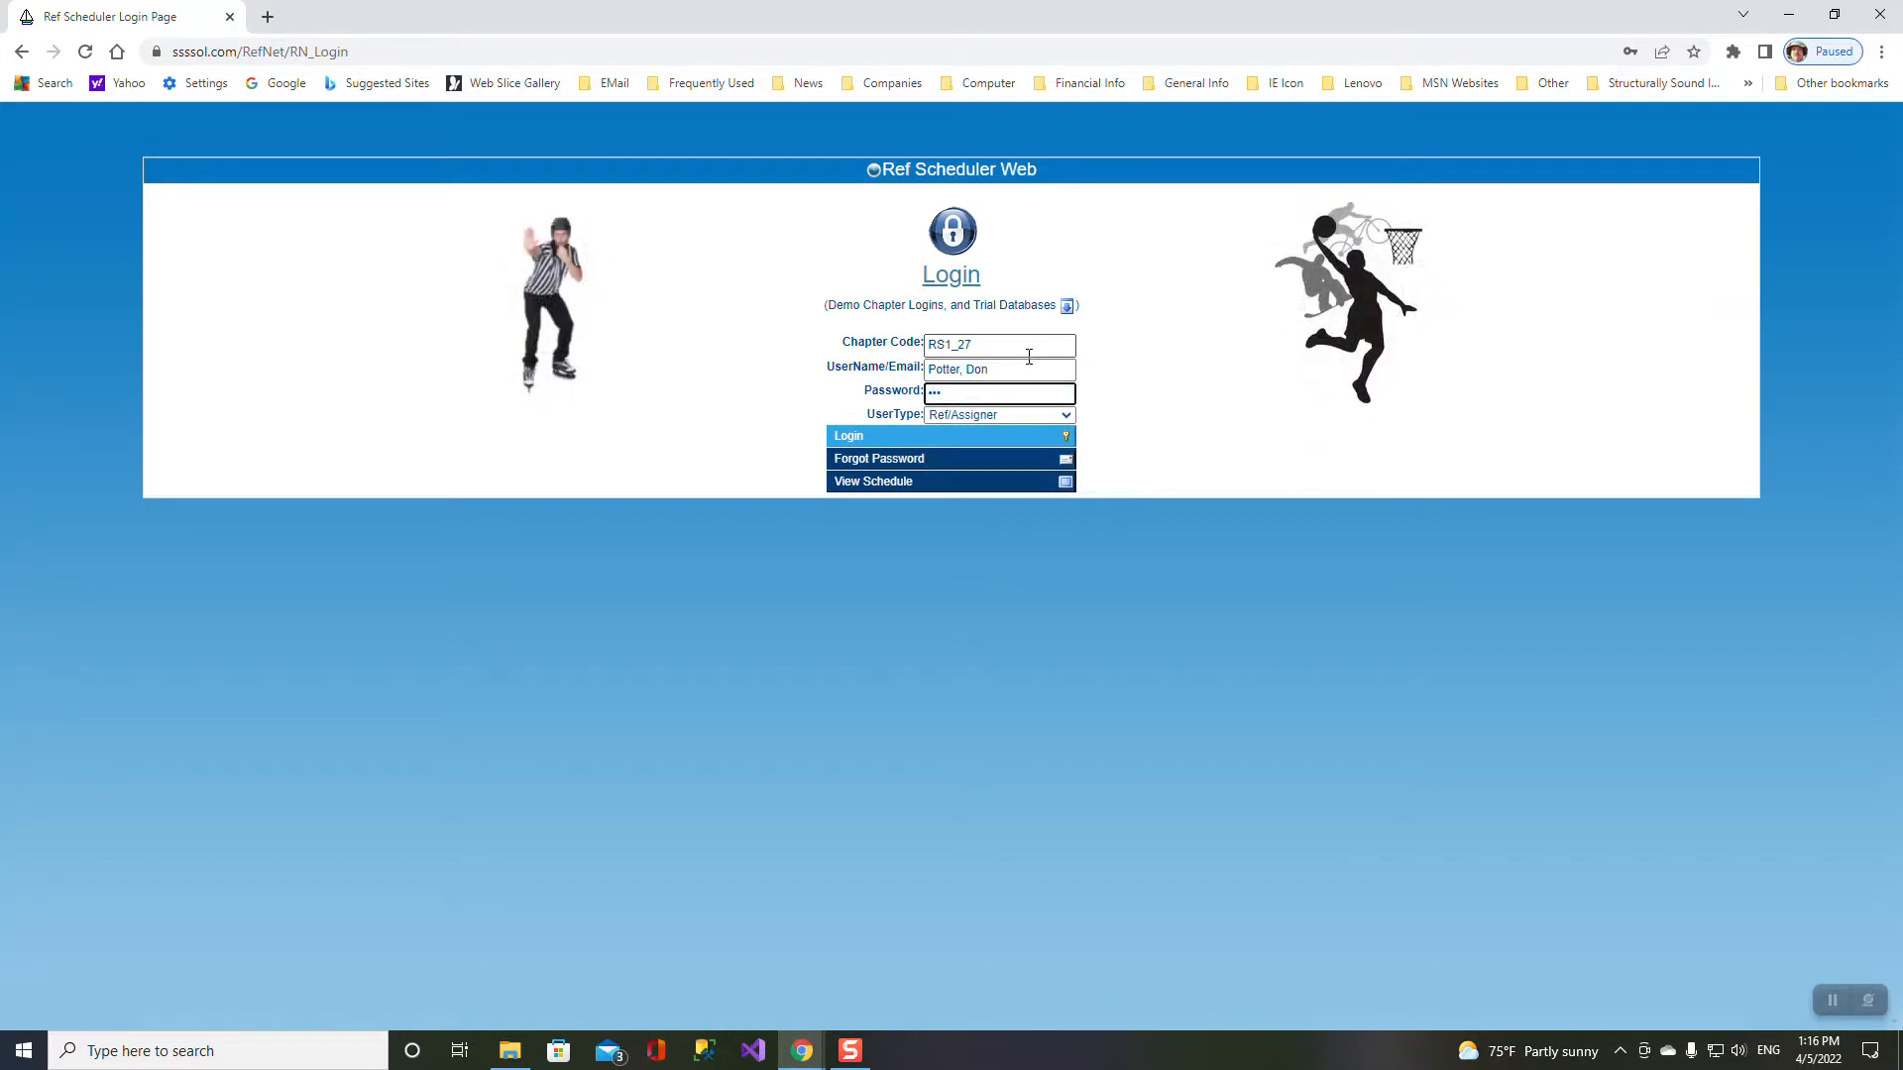
pyautogui.click(1005, 441)
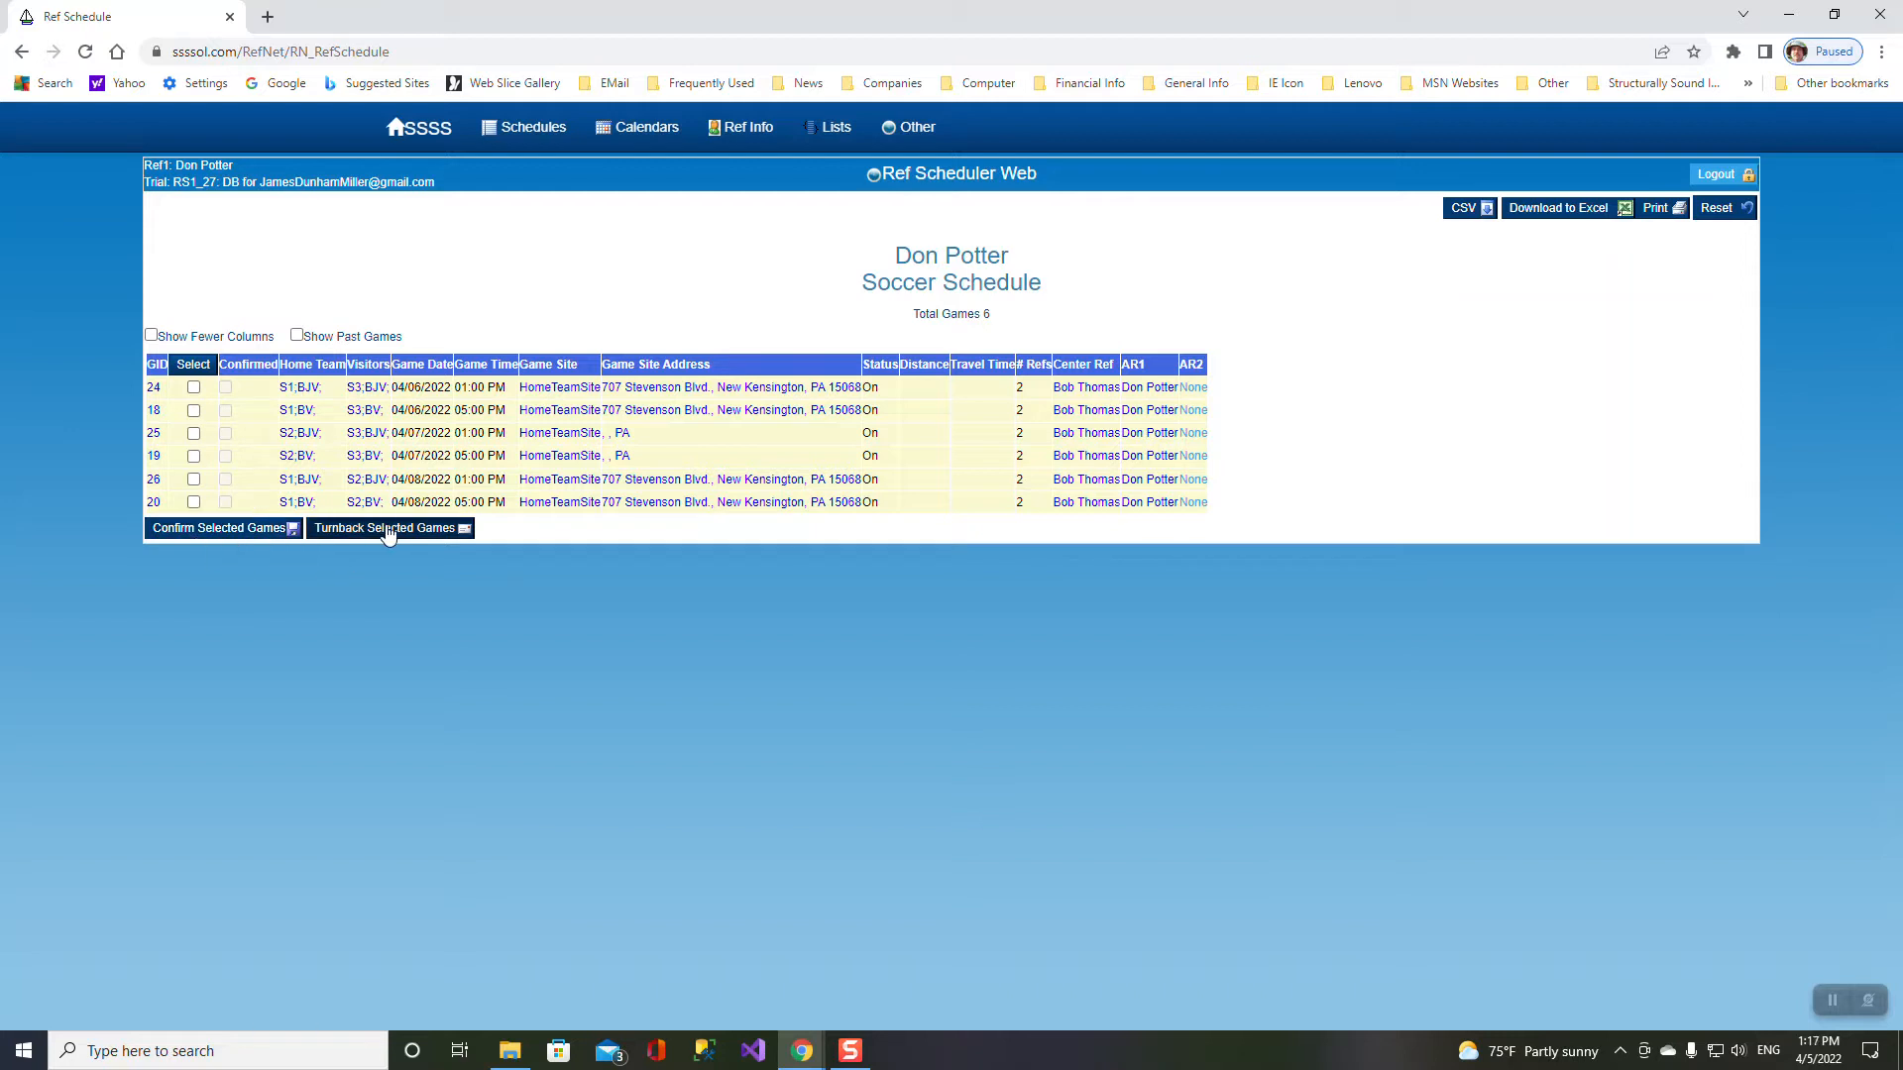
pyautogui.click(193, 364)
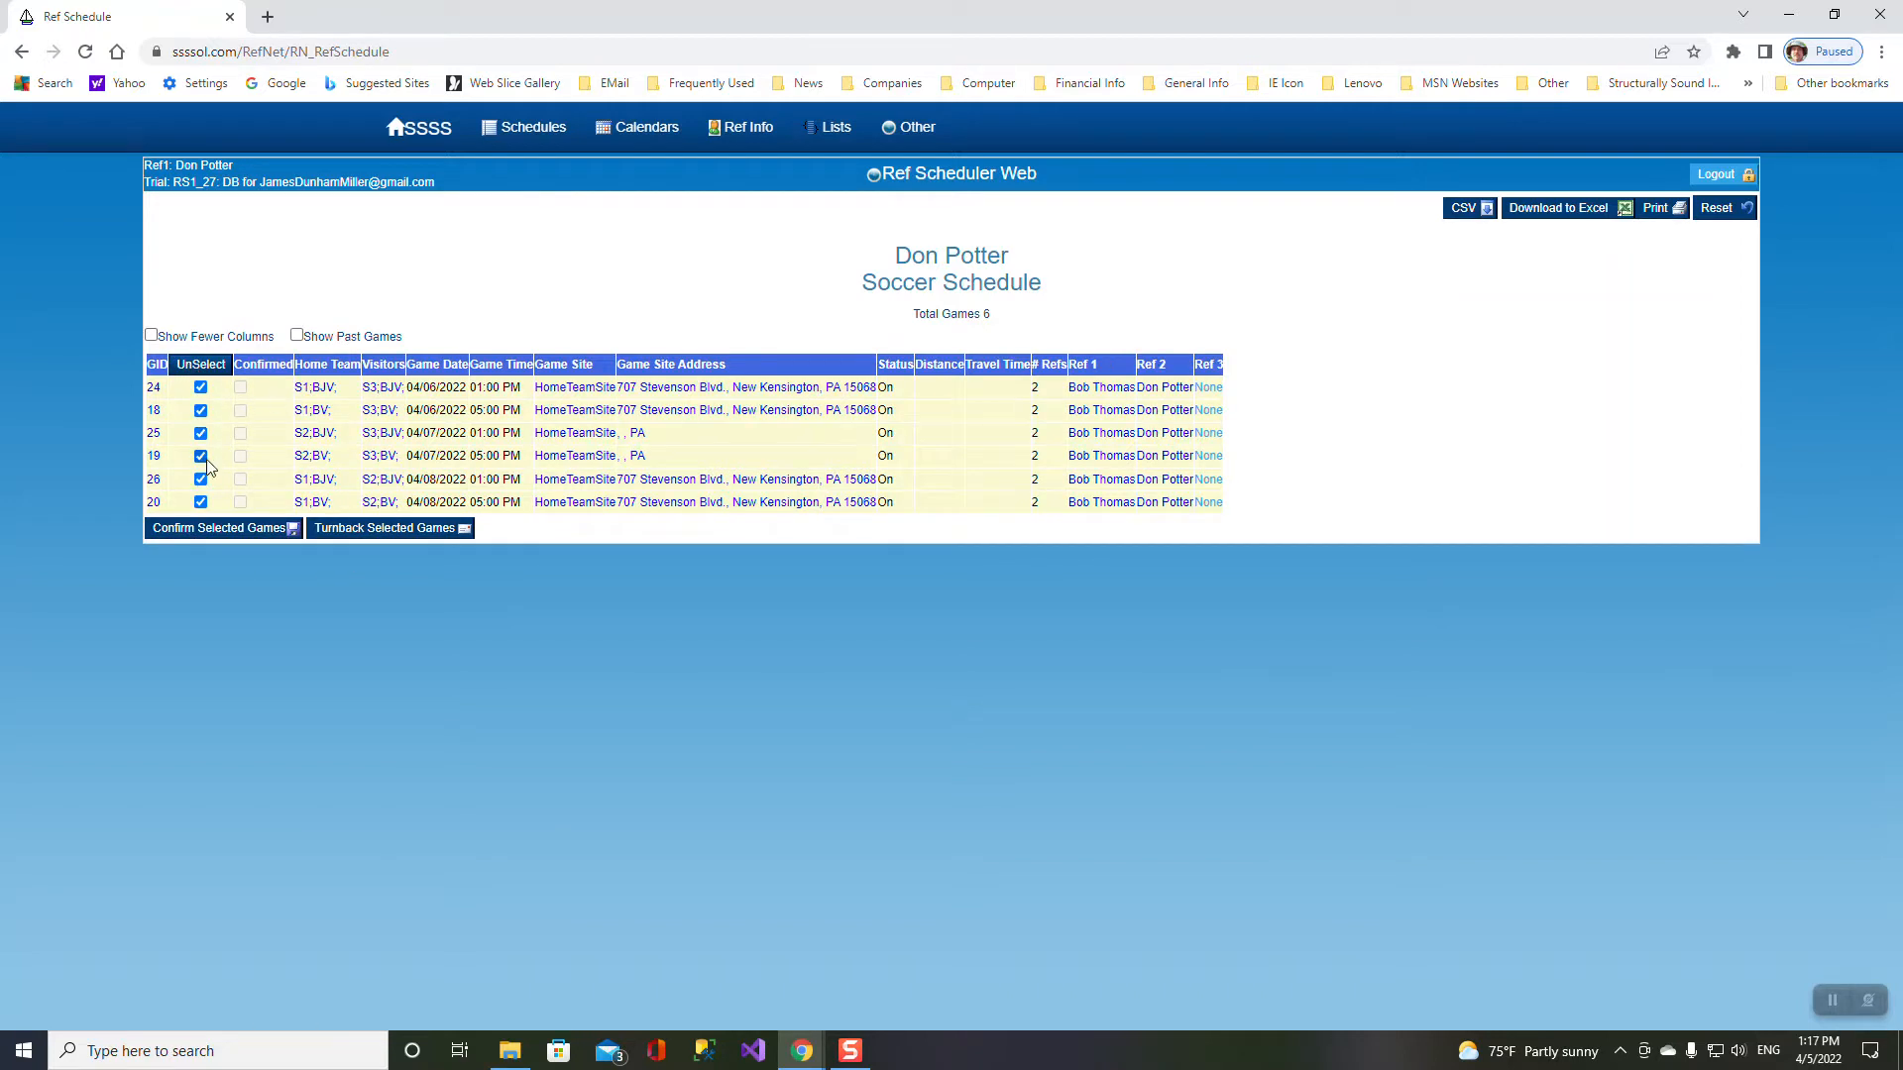